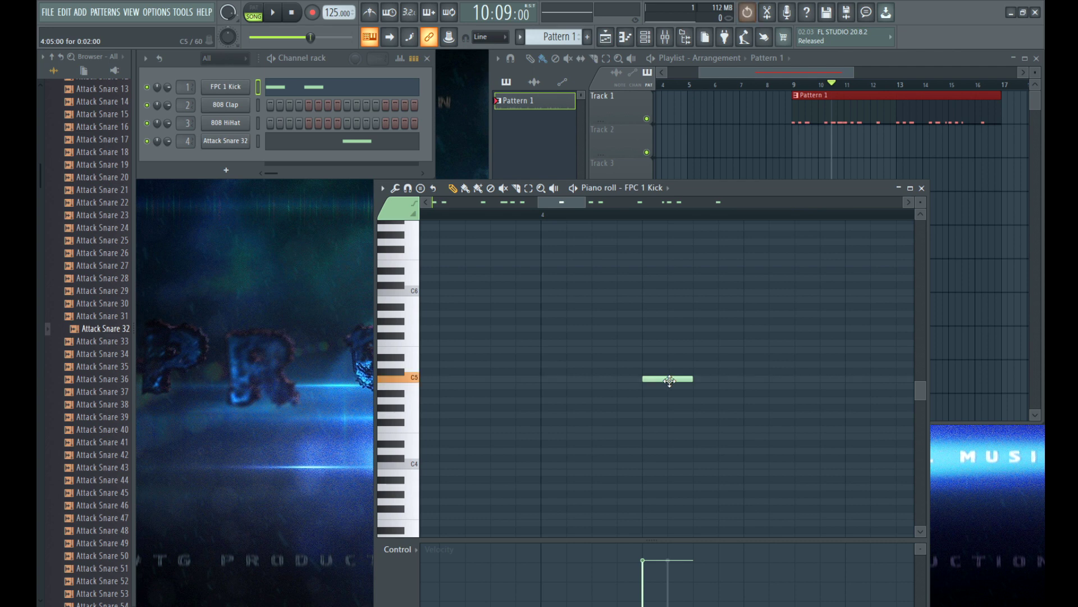
# Step: Shift the last Attack Snare 32 note of bar 4 slightly earlier in the piano roll
pyautogui.scroll(-3, 665, 379)
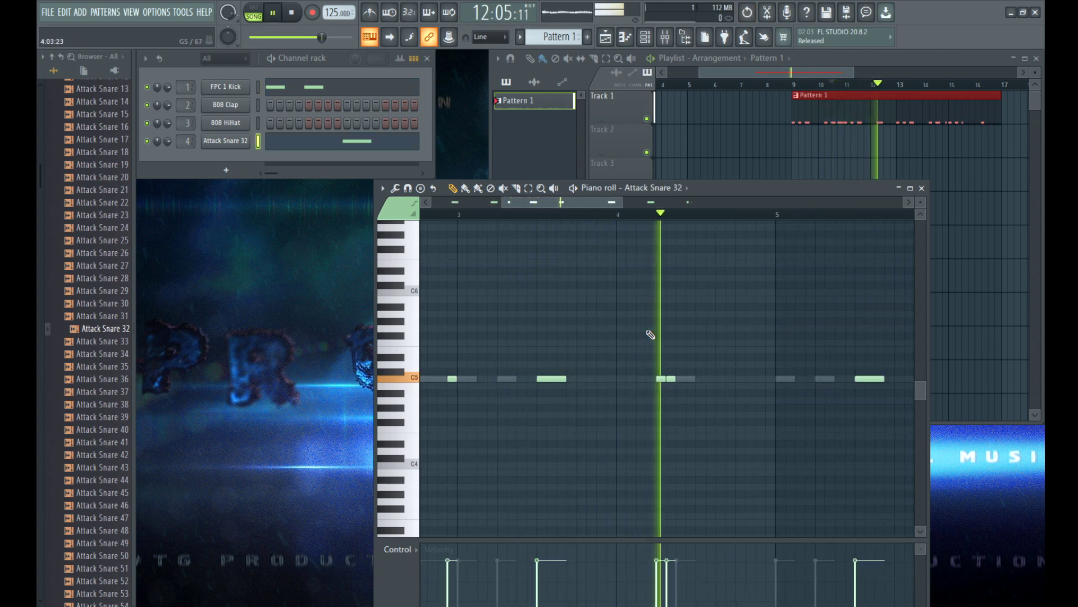
pyautogui.press('space')
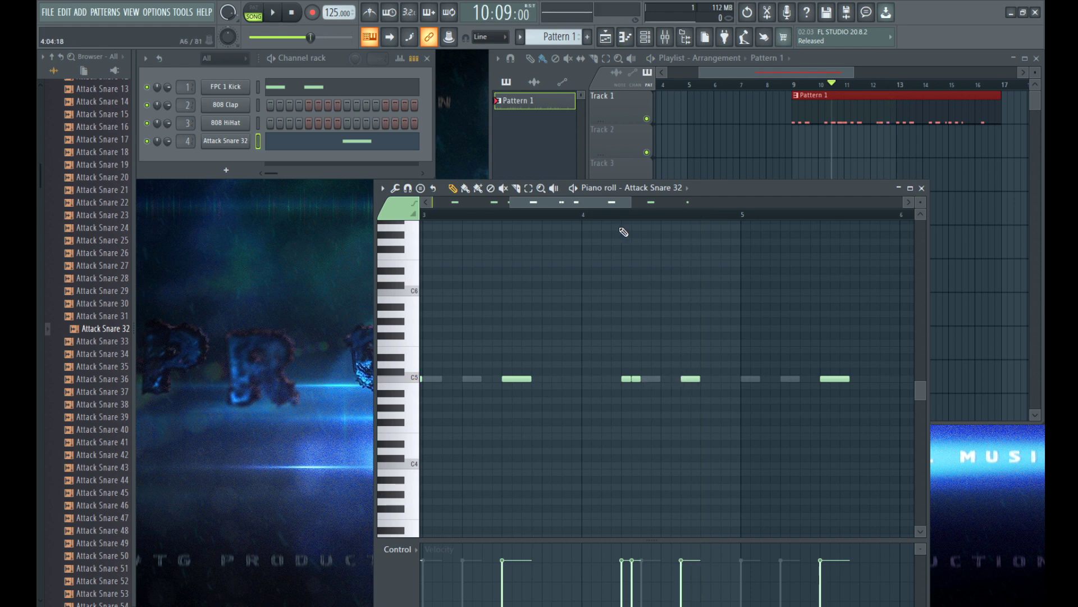
pyautogui.moveTo(686, 380); pyautogui.dragTo(668, 380)
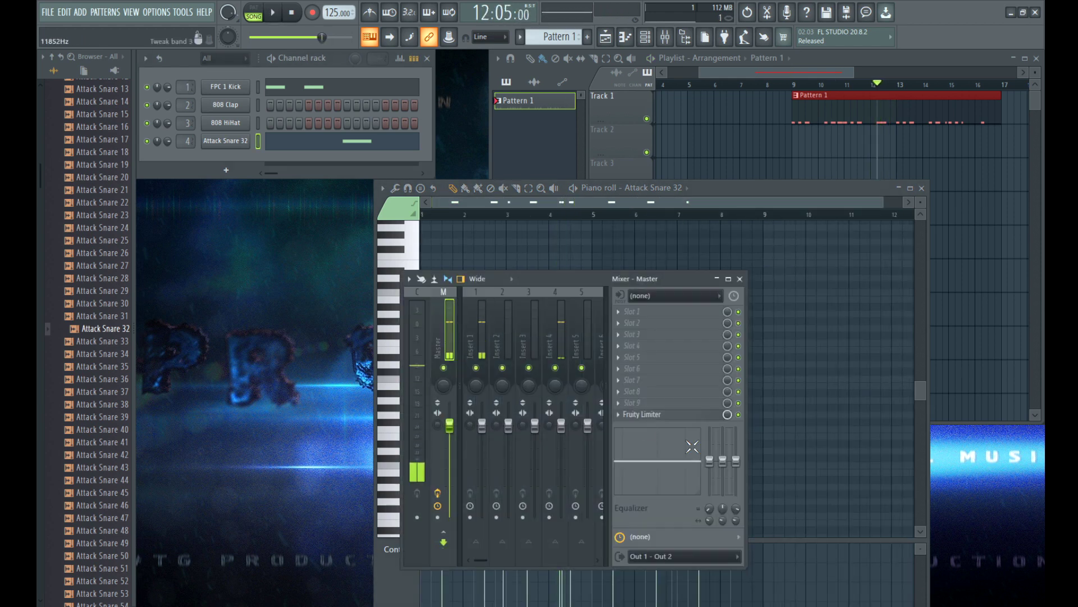
# Step: Open the master track's Fruity Limiter, audition clap samples and replace the 808 Clap channel's sample with ma elegantscent clap.wav
pyautogui.click(662, 417)
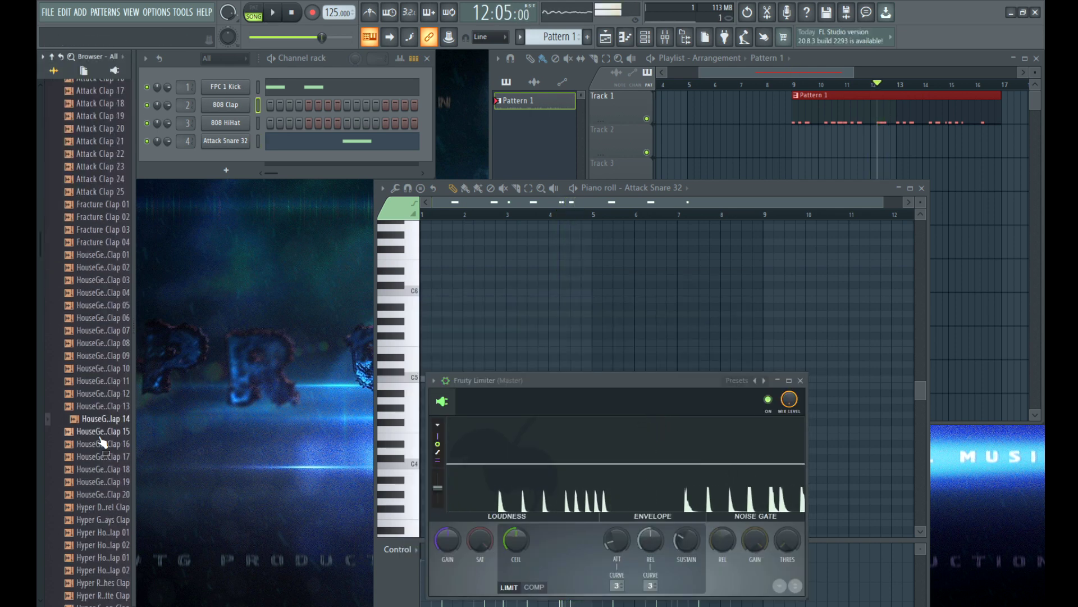
pyautogui.click(102, 394)
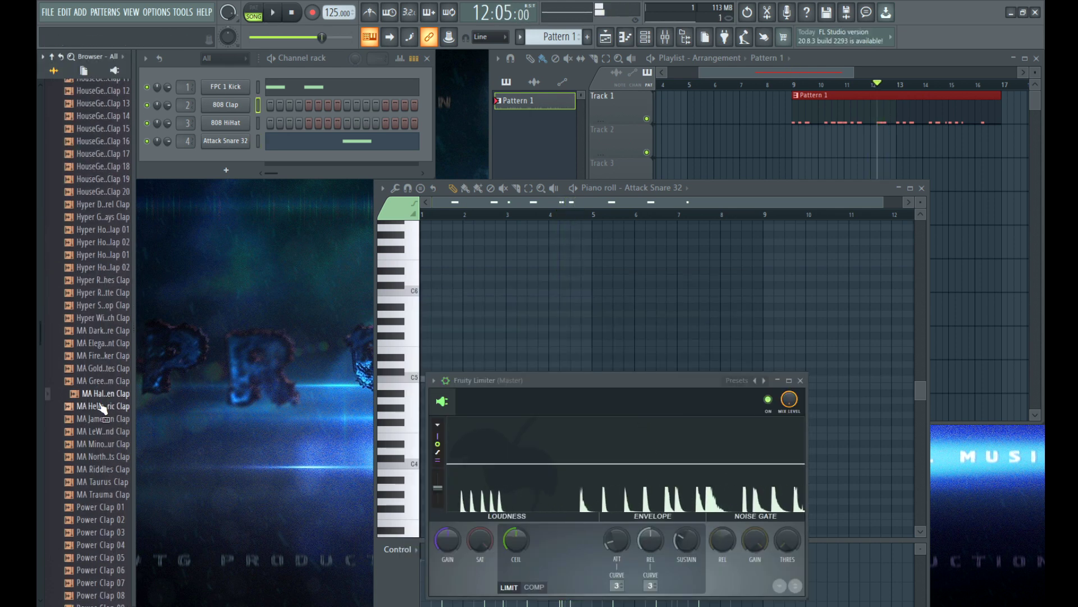
pyautogui.click(102, 406)
pyautogui.scroll(-2, 104, 393)
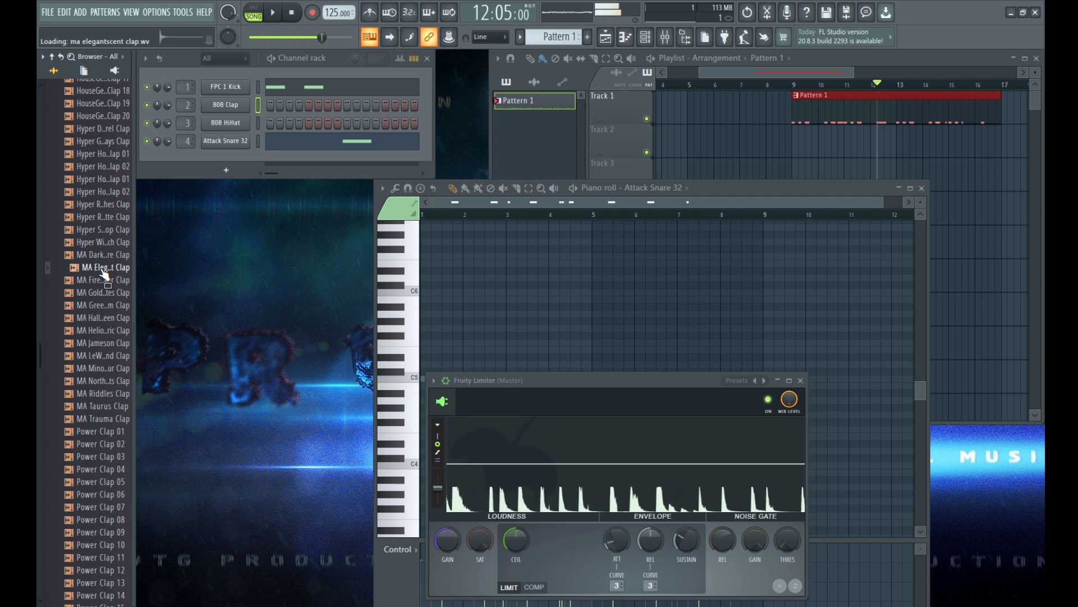
pyautogui.moveTo(212, 129); pyautogui.dragTo(225, 104)
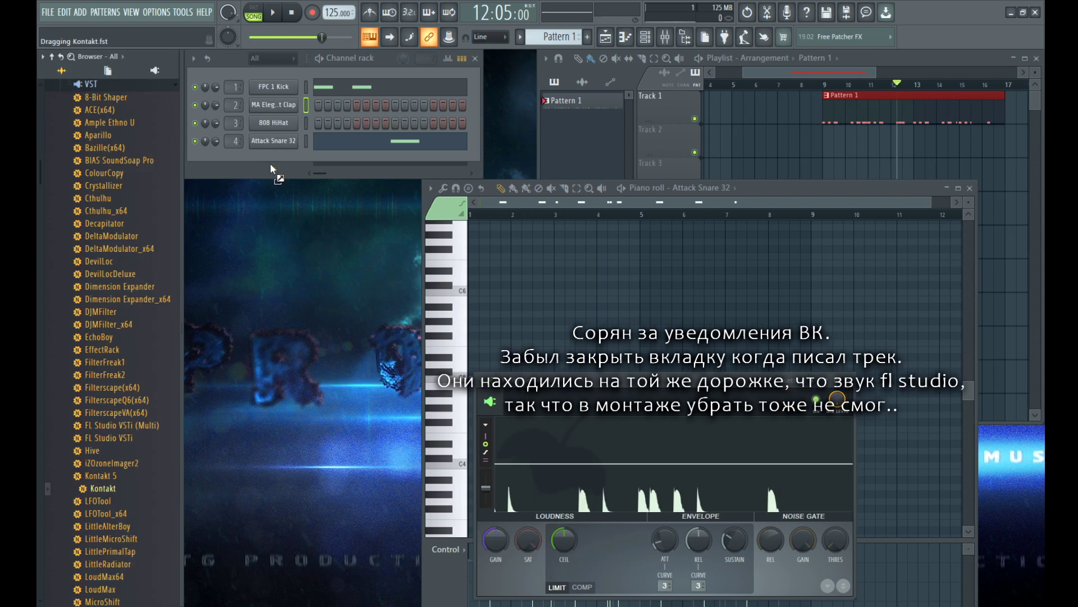
# Step: Add Kontakt as a new channel, open its piano roll and try out low notes of the 1 SMACK instrument
pyautogui.moveTo(271, 162); pyautogui.dragTo(278, 154)
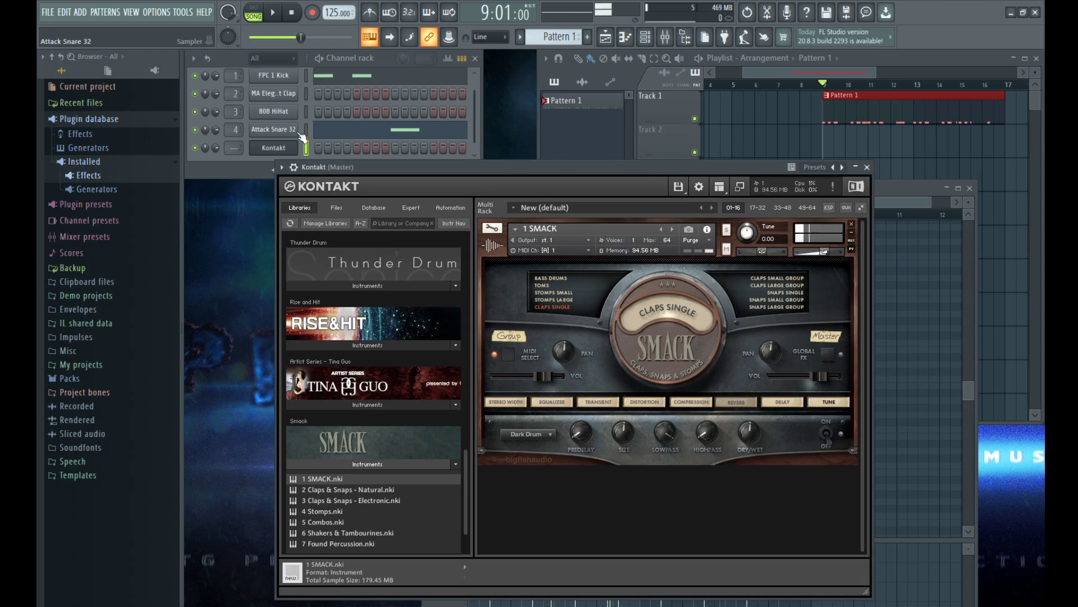
pyautogui.press('F7')
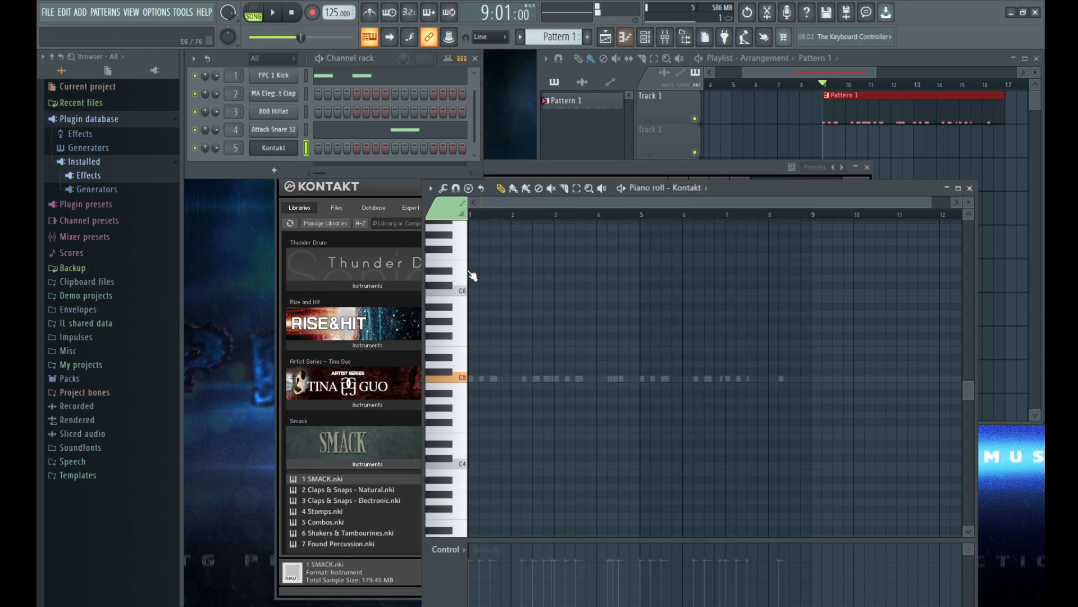
pyautogui.moveTo(473, 294); pyautogui.dragTo(448, 479)
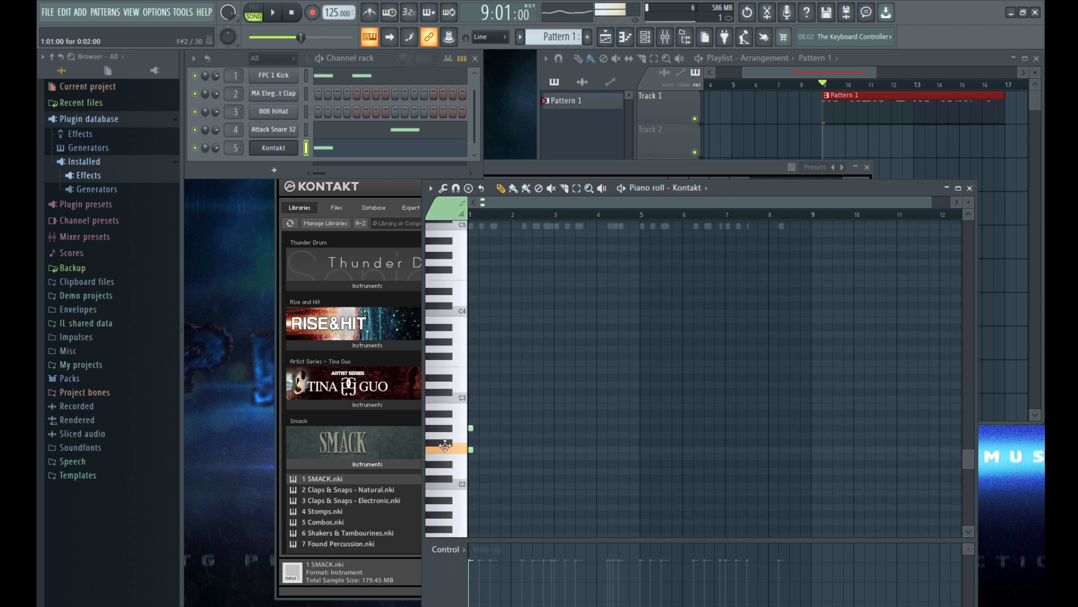
# Step: Load 6 Shakers & Tambourines.nki into Kontakt's rack and move the plugin window clear of the Channel rack
pyautogui.moveTo(348, 532); pyautogui.dragTo(534, 401)
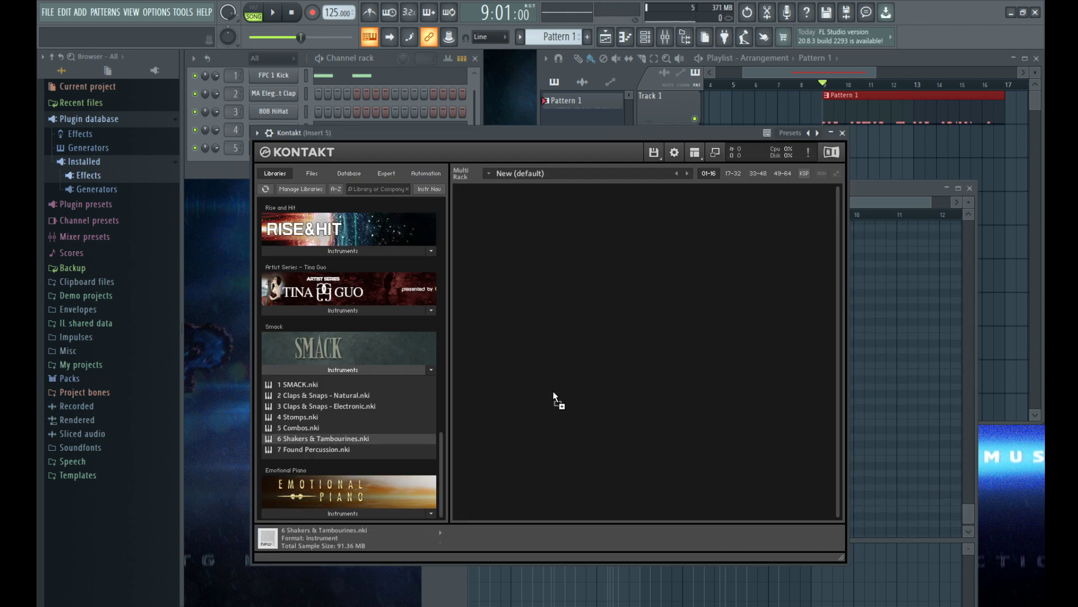
pyautogui.moveTo(333, 132); pyautogui.dragTo(336, 200)
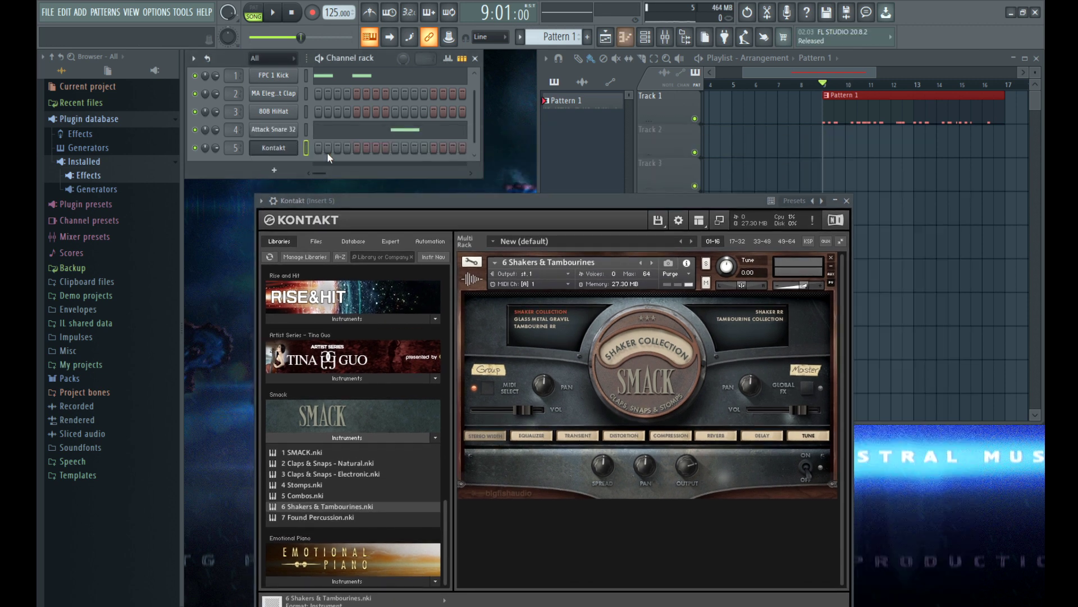
# Step: Place a D#4 note at step 9 of bar 1 in the Kontakt piano roll and play it with the drums
pyautogui.press('F7')
pyautogui.press('F7')
pyautogui.moveTo(463, 368); pyautogui.dragTo(466, 389)
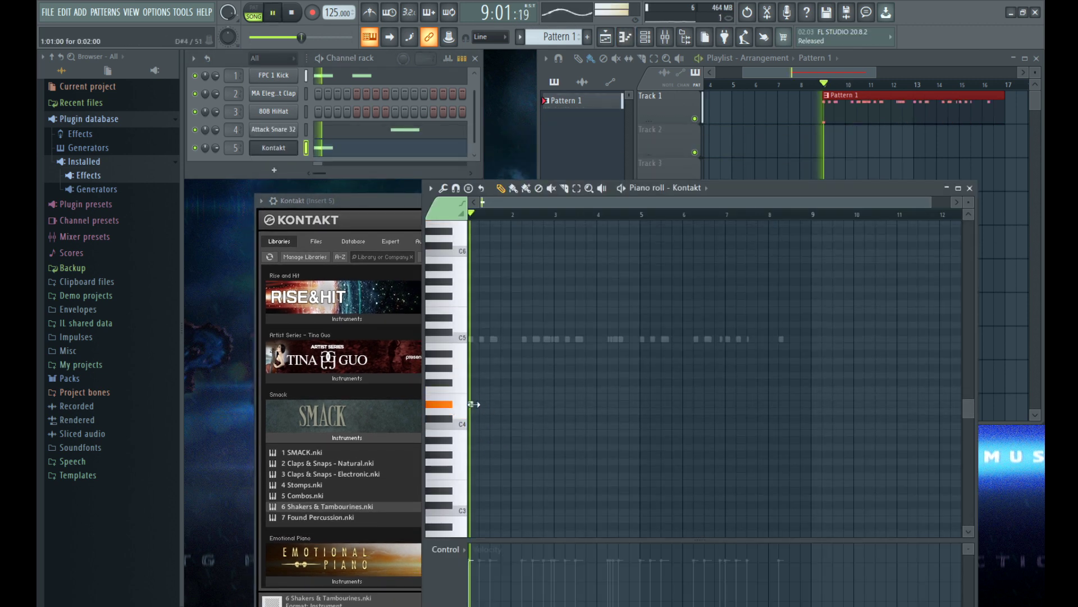
pyautogui.scroll(2, 477, 411)
pyautogui.click(522, 412)
pyautogui.press('space')
pyautogui.press('space')
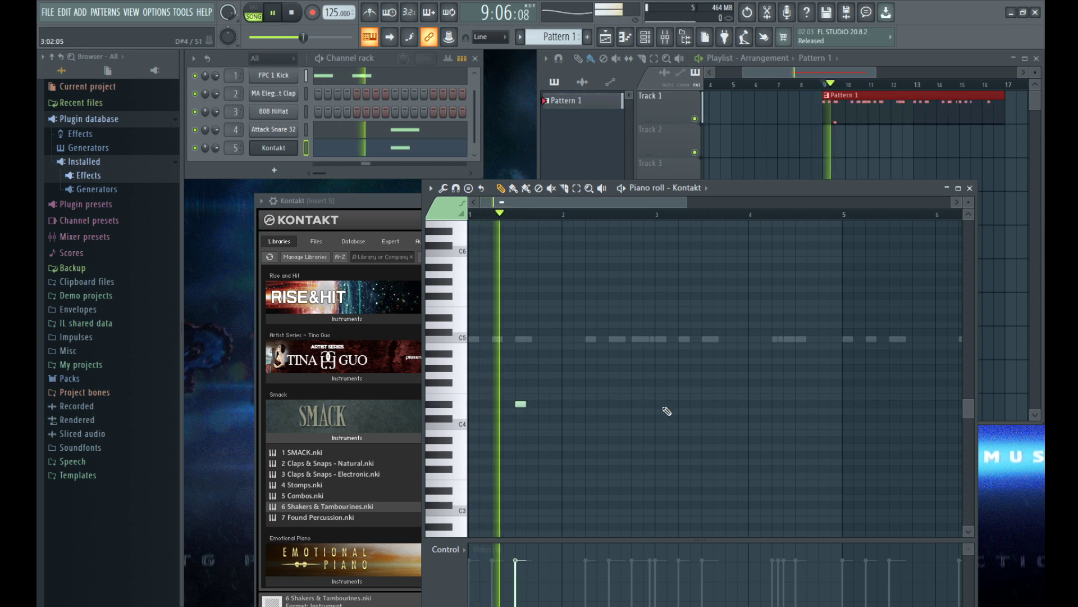
pyautogui.press('space')
# Step: Add a two-step B1 note at step 7 of bar 1 in the Kontakt part
pyautogui.scroll(-2, 511, 442)
pyautogui.scroll(-8, 518, 445)
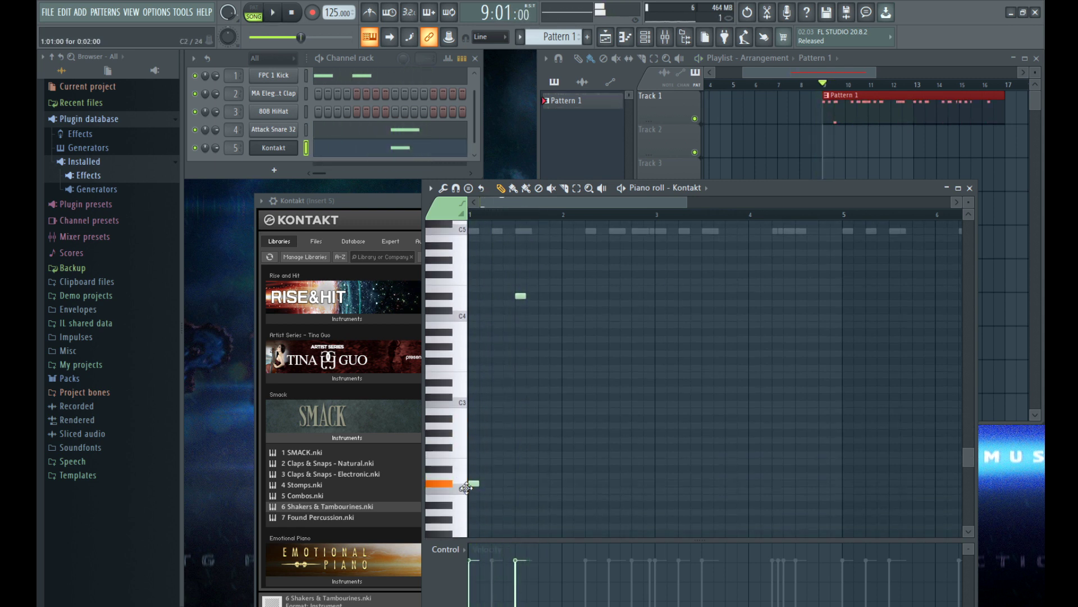
pyautogui.click(509, 373)
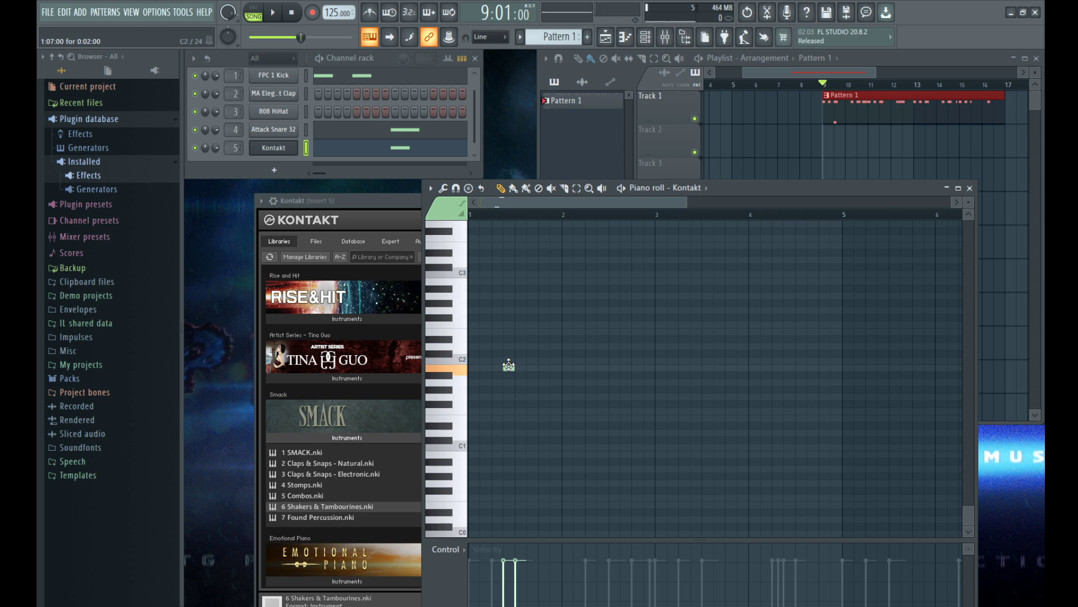
pyautogui.scroll(1, 512, 373)
pyautogui.scroll(-1, 531, 374)
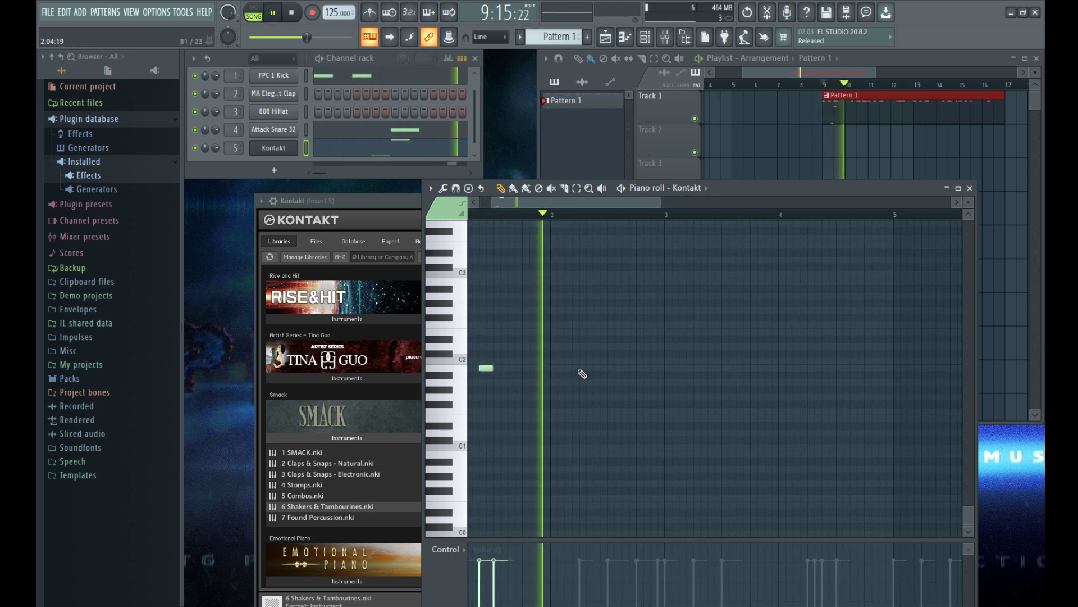
# Step: Repeat the B1 note at step 7 of bars 2, 3 and 4
pyautogui.click(598, 370)
pyautogui.scroll(-1, 593, 369)
pyautogui.hotkey('ctrl', 'a')
pyautogui.moveTo(502, 371); pyautogui.dragTo(676, 366)
pyautogui.scroll(-1, 676, 366)
pyautogui.hotkey('ctrl', 'a')
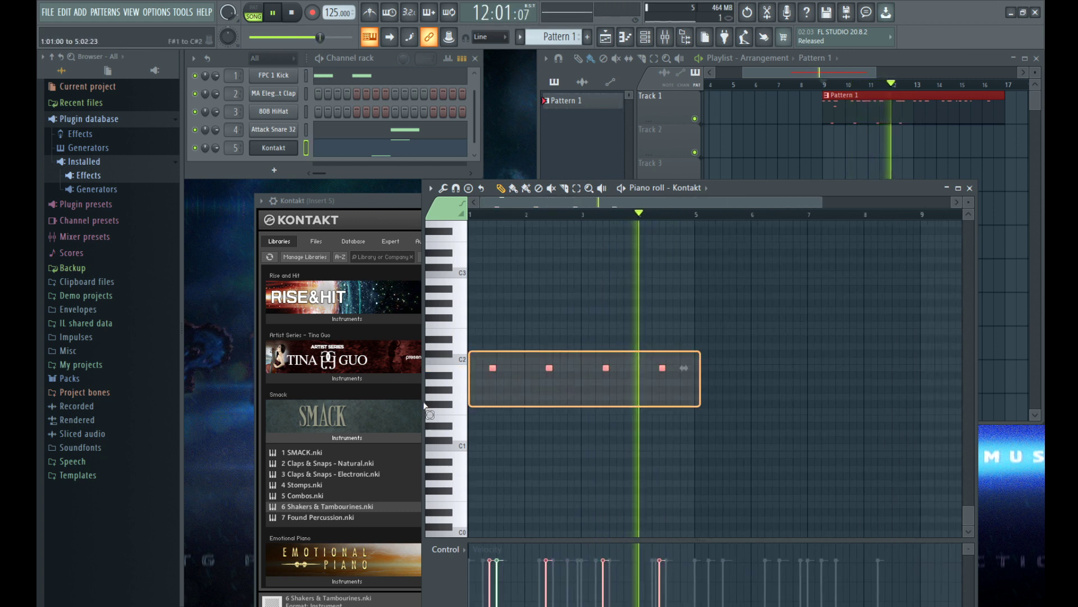
# Step: Duplicate the four B1 notes into bars 5 to 8, falling on step 13 of each bar
pyautogui.scroll(2, 496, 368)
pyautogui.scroll(3, 507, 265)
pyautogui.scroll(-3, 508, 337)
pyautogui.moveTo(491, 433); pyautogui.dragTo(706, 433)
pyautogui.hotkey('ctrl', 'd')
pyautogui.scroll(1, 484, 427)
pyautogui.press('space')
# Step: Place C#3 notes at step 13 of bars 1 and 2 and lower the second note's velocity
pyautogui.scroll(1, 466, 393)
pyautogui.click(486, 368)
pyautogui.moveTo(487, 375); pyautogui.dragTo(519, 375)
pyautogui.scroll(1, 500, 374)
pyautogui.click(602, 375)
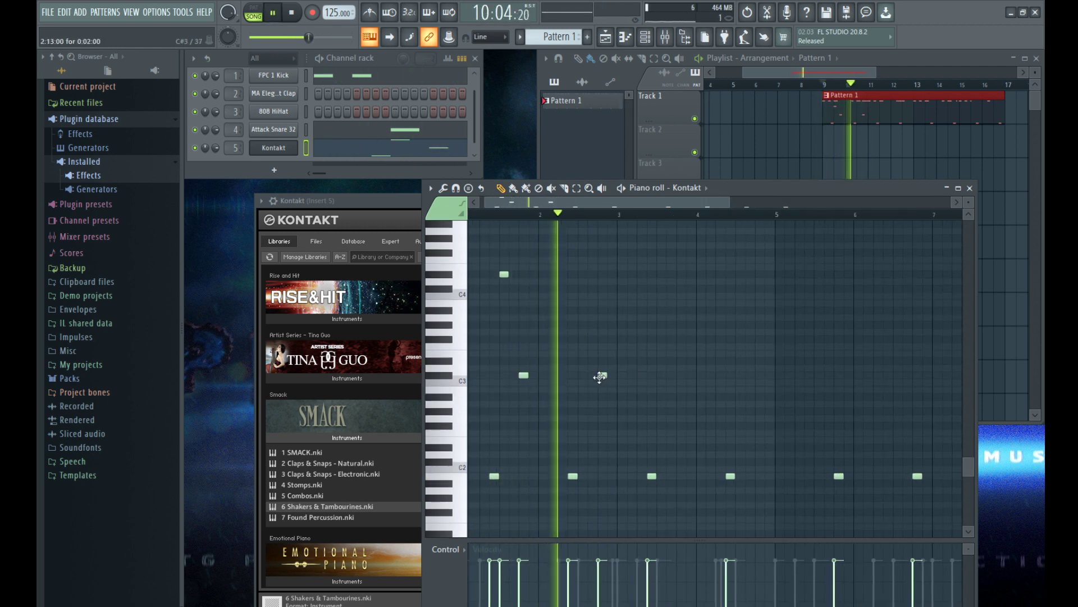
pyautogui.keyDown('ctrl'); pyautogui.click(441, 376); pyautogui.keyUp('ctrl')
pyautogui.moveTo(623, 584); pyautogui.dragTo(615, 583)
pyautogui.hotkey('ctrl', 'd')
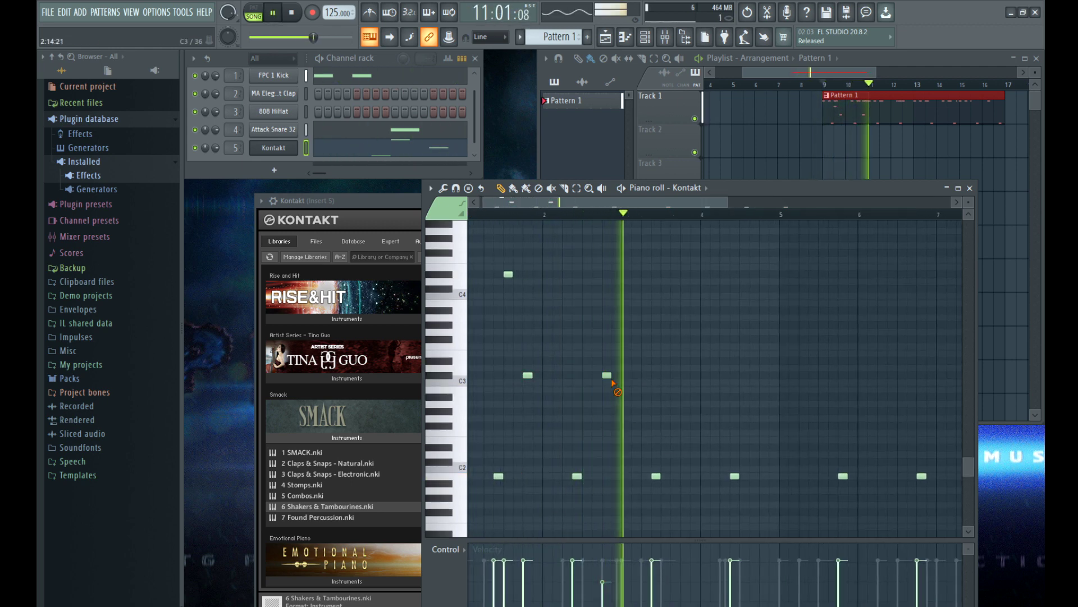
# Step: Replace the C#3 notes with quieter F#3 notes and repeat them at step 13 of bars 3 and 4
pyautogui.rightClick(527, 376)
pyautogui.click(527, 340)
pyautogui.press('space')
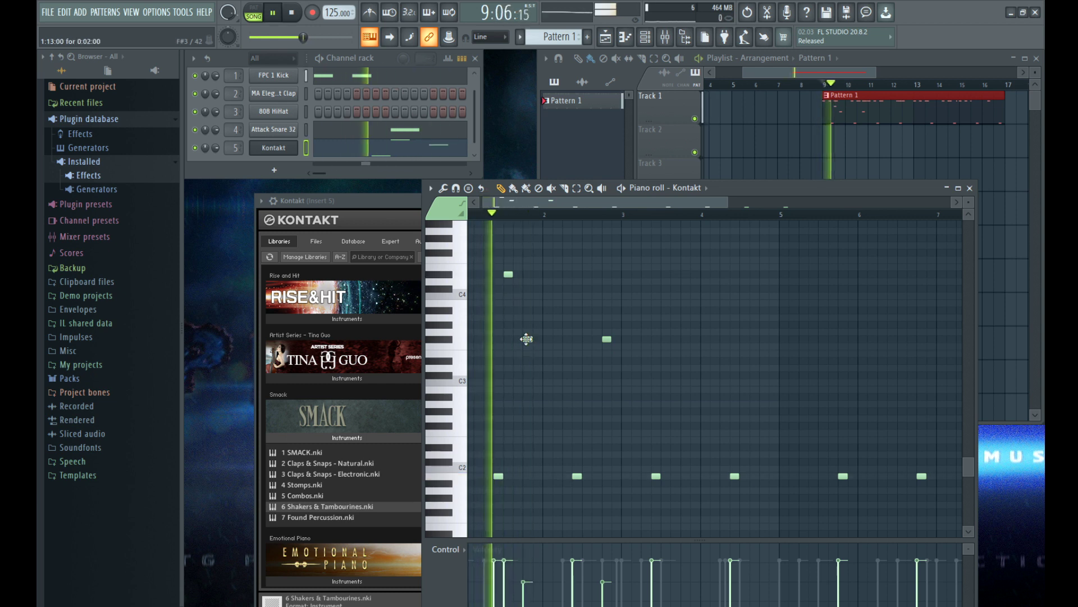
pyautogui.scroll(1, 527, 341)
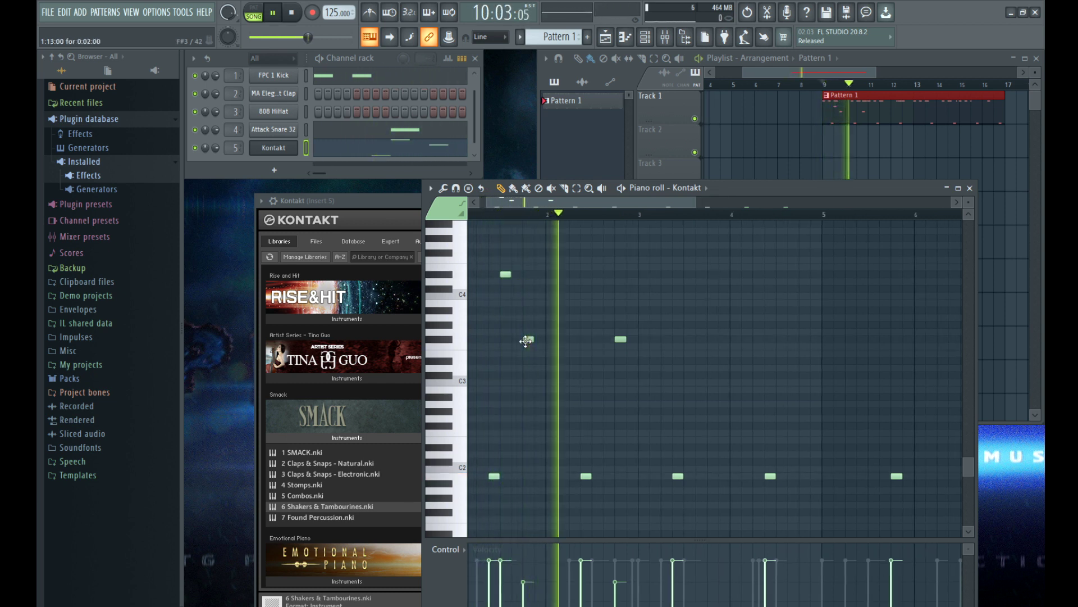
pyautogui.click(711, 340)
pyautogui.click(801, 339)
# Step: Place A#3 notes at the start of bars 1 and 3 and at step 15 of bar 4
pyautogui.click(511, 312)
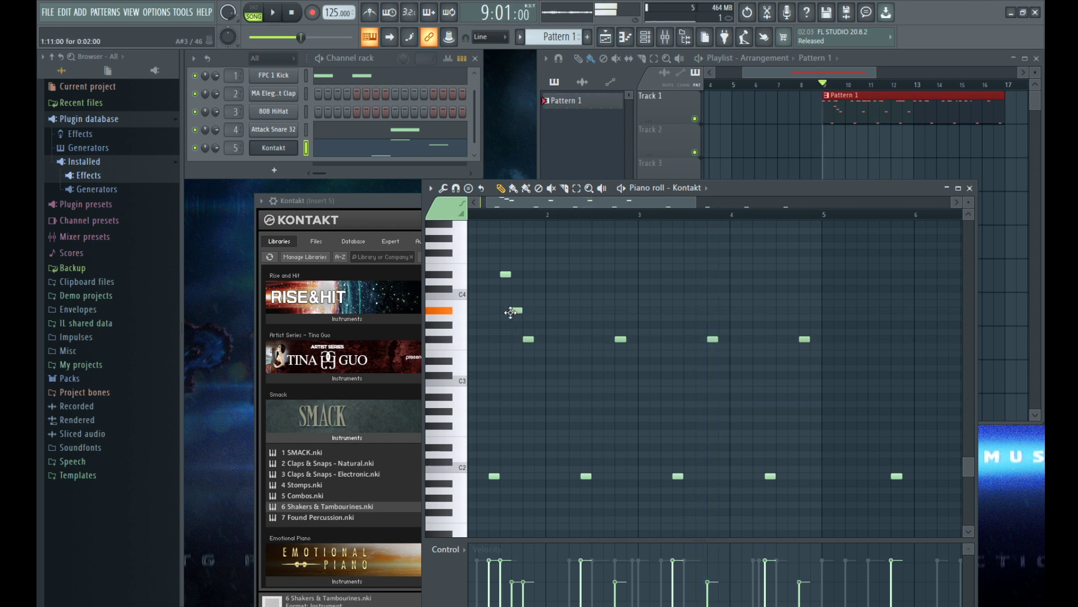
pyautogui.press('space')
pyautogui.moveTo(510, 312); pyautogui.dragTo(470, 311)
pyautogui.click(655, 312)
pyautogui.click(830, 310)
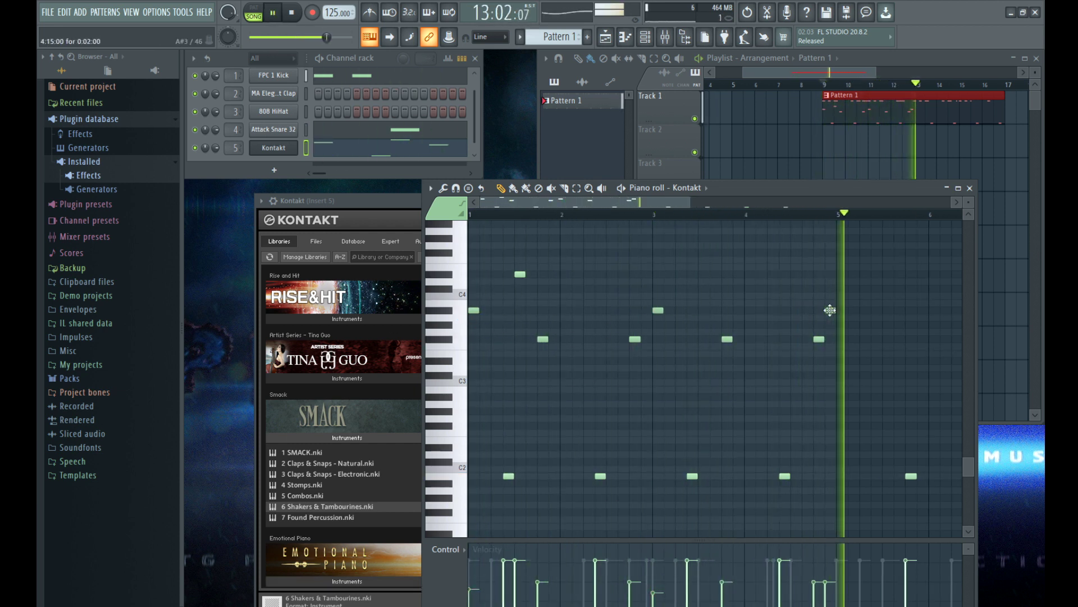
# Step: Copy the A#3 notes to the start of bars 5 and 7 and replace the bar 5 C#4 note with D4 at step 3
pyautogui.moveTo(691, 289); pyautogui.dragTo(815, 290)
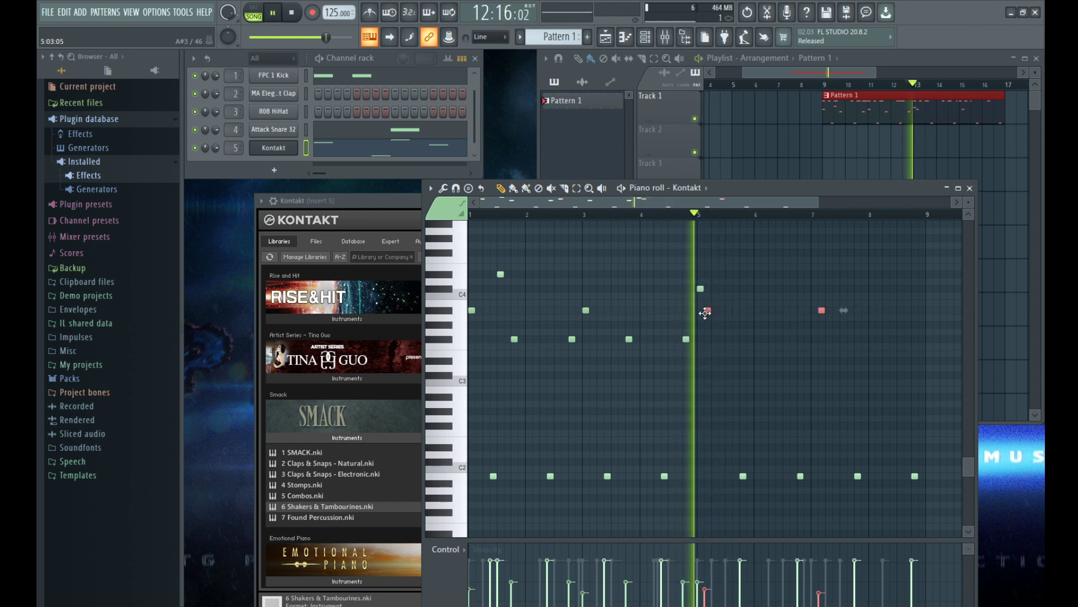
pyautogui.press('space')
pyautogui.press('space')
pyautogui.press('space')
pyautogui.rightClick(700, 291)
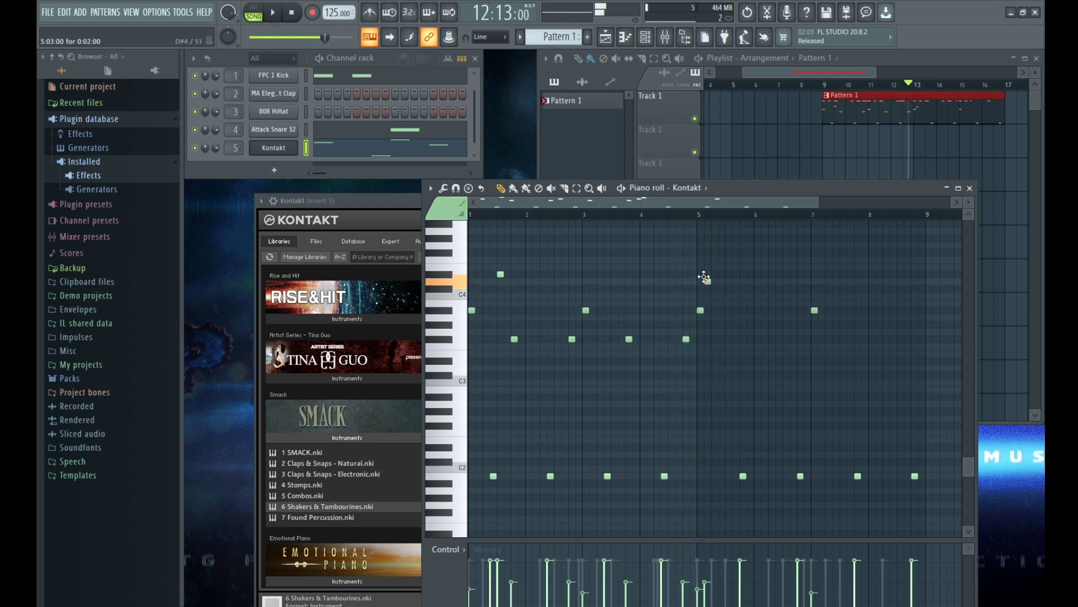
# Step: Add D4 notes at step 7 of bar 5 and at steps 3 and 7 of bar 7
pyautogui.press('space')
pyautogui.scroll(2, 700, 276)
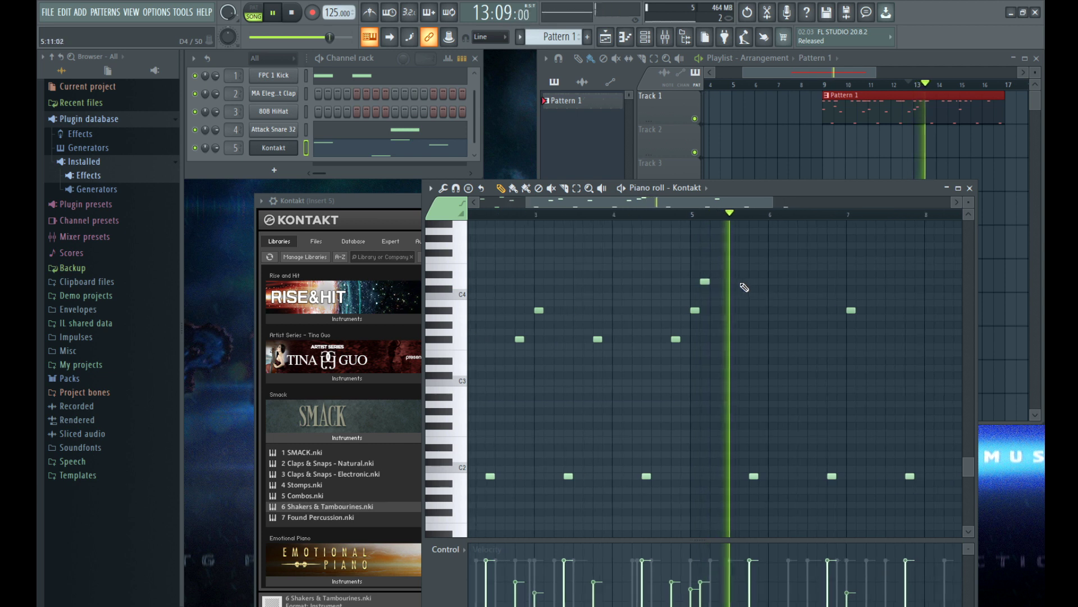
pyautogui.click(724, 281)
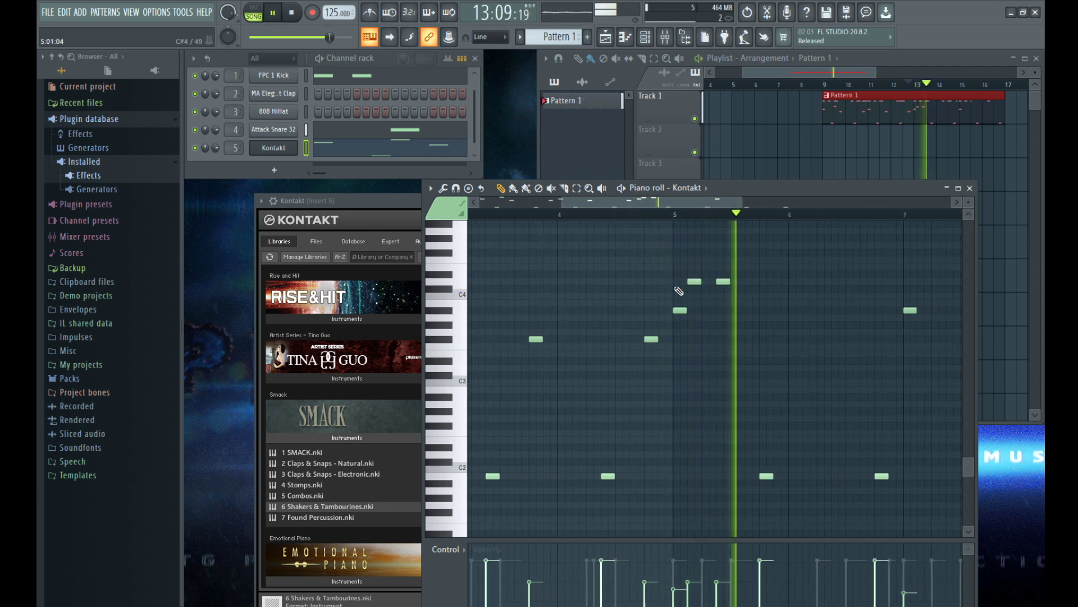
pyautogui.hscroll(2, 747, 299)
pyautogui.scroll(1, 789, 309)
pyautogui.click(772, 283)
pyautogui.click(795, 281)
pyautogui.scroll(-2, 736, 289)
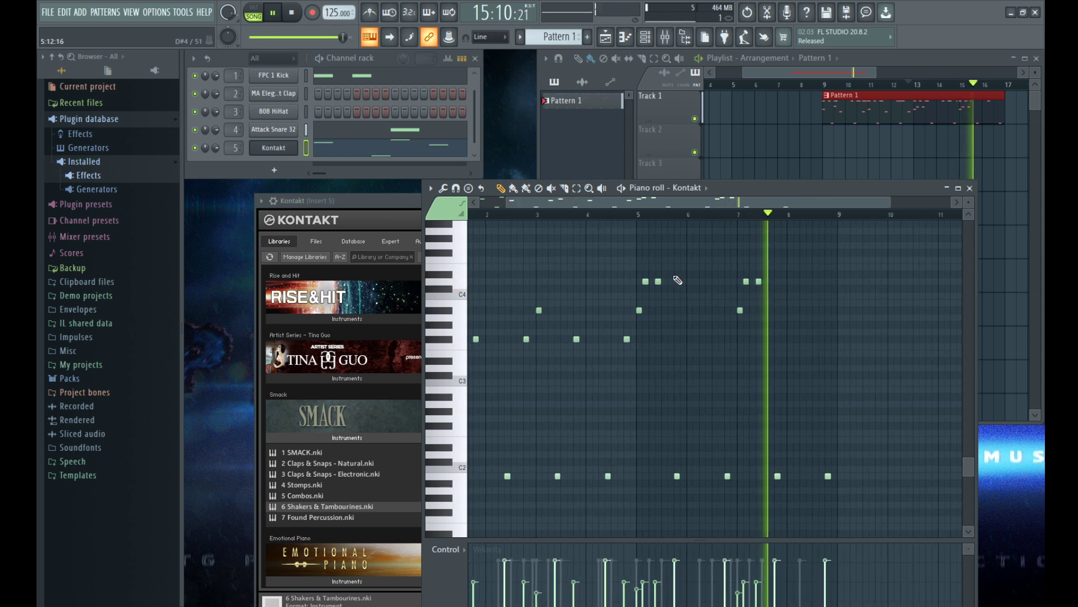
# Step: Raise the bar 5 note at step 7 to E4 and the bar 7 note at step 3 to F4
pyautogui.scroll(2, 657, 270)
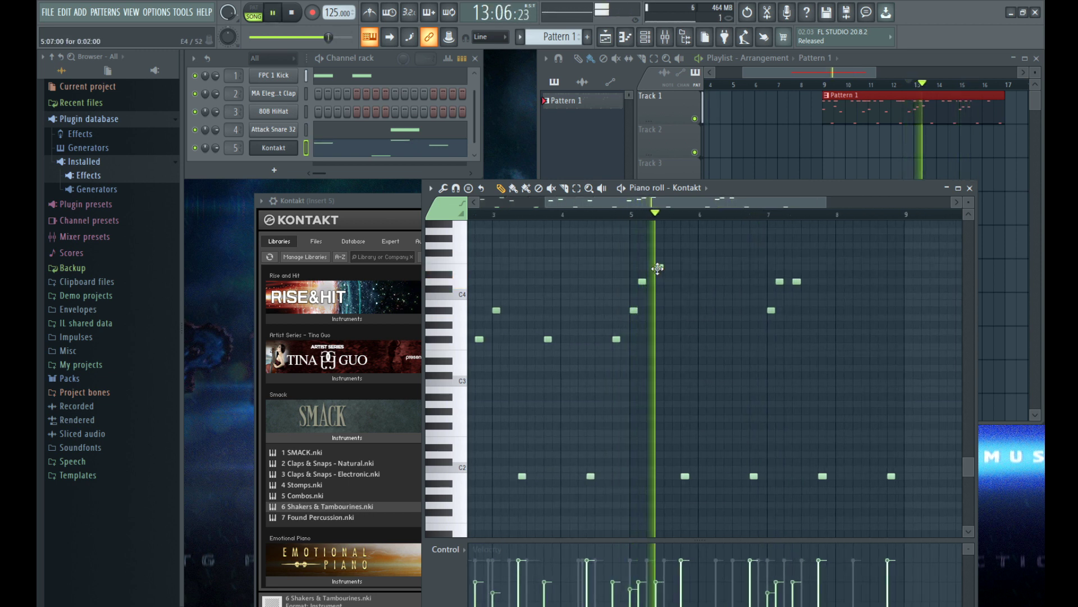
pyautogui.click(780, 267)
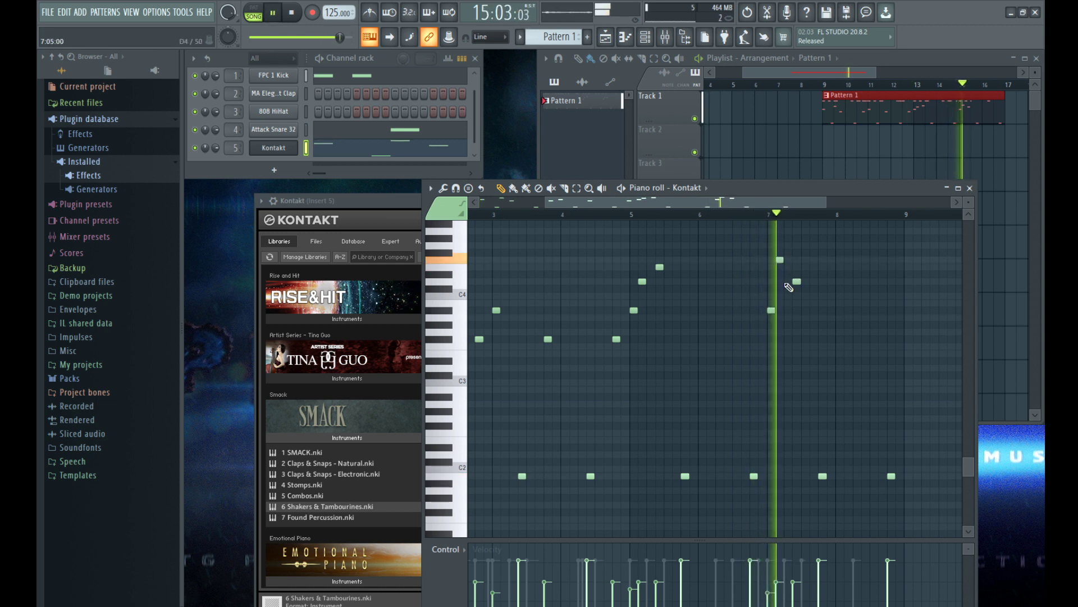
# Step: Add a two-step C5 note at step 7 of bar 8 in the Attack Snare 32 piano roll
pyautogui.scroll(1, 789, 287)
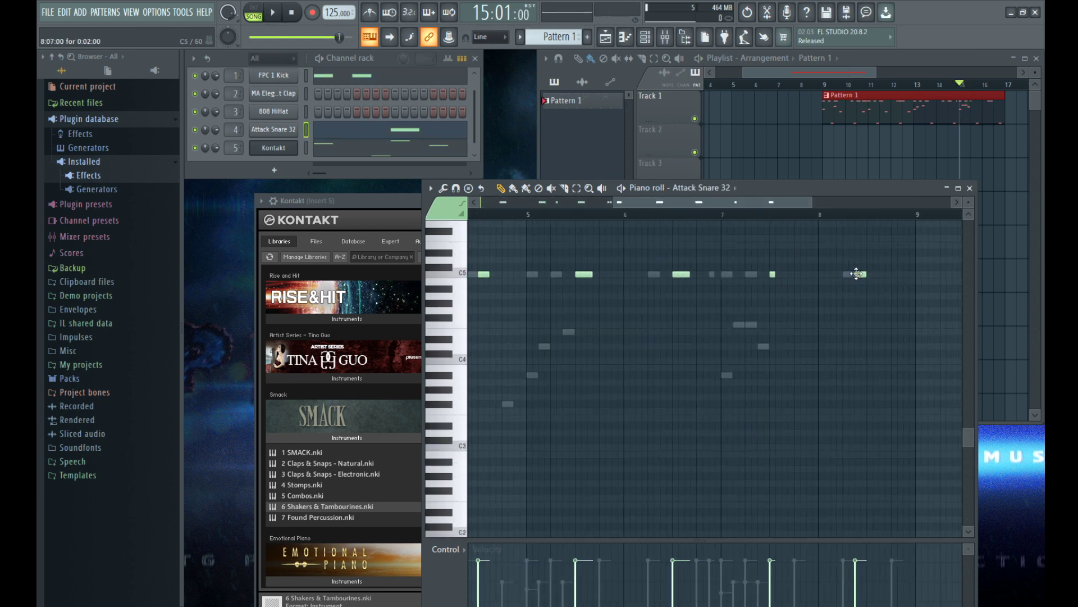
pyautogui.press('space')
pyautogui.scroll(-2, 824, 258)
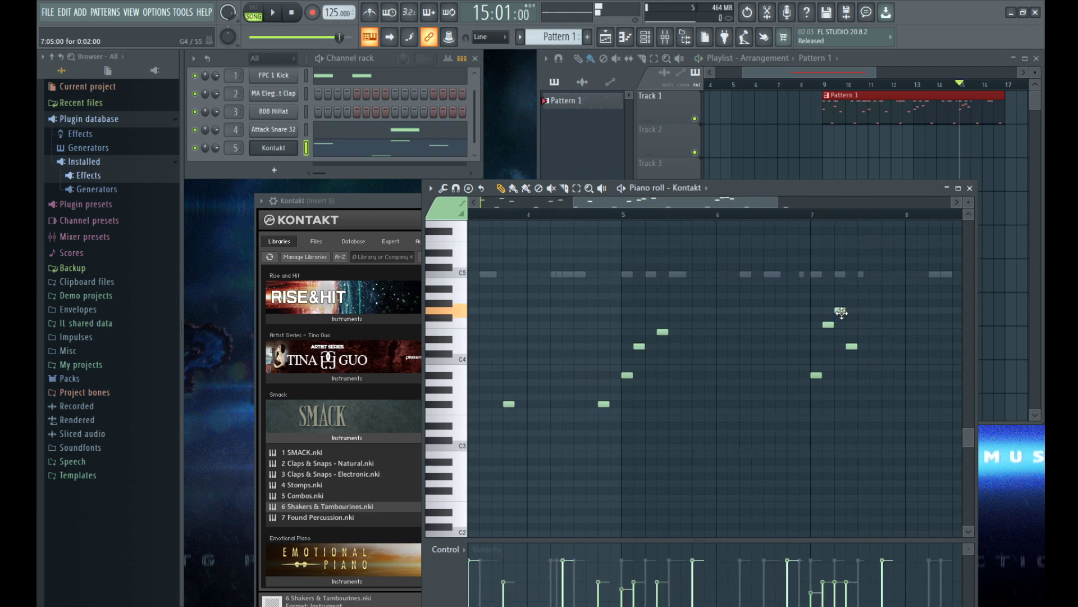
# Step: Set the Kontakt note at step 5 of bar 7 to F#4, select it and play the passage
pyautogui.press('space')
pyautogui.keyDown('ctrl'); pyautogui.click(841, 319); pyautogui.keyUp('ctrl')
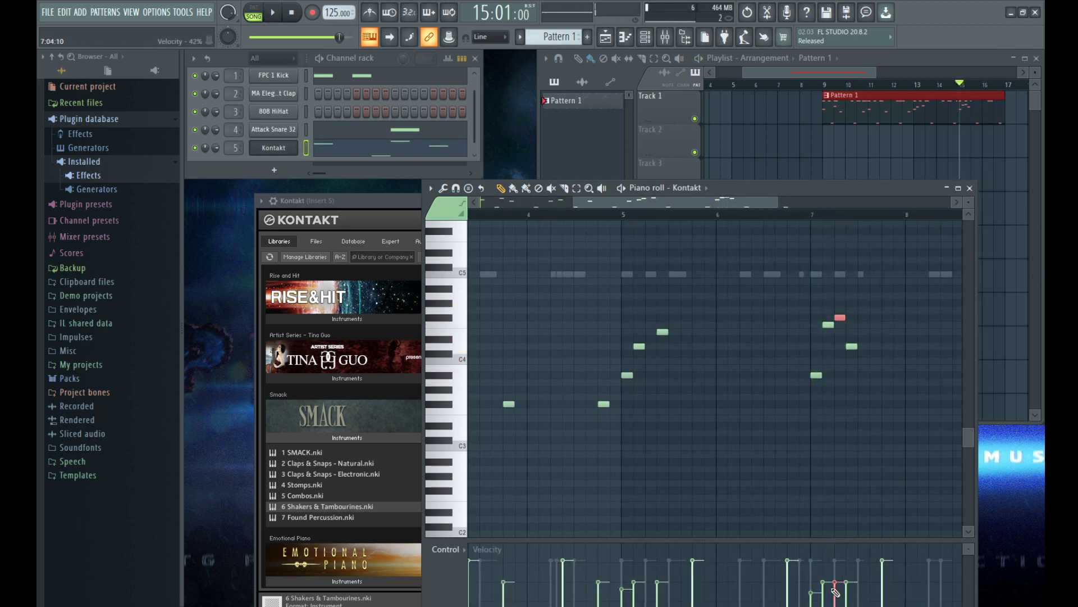
pyautogui.press('space')
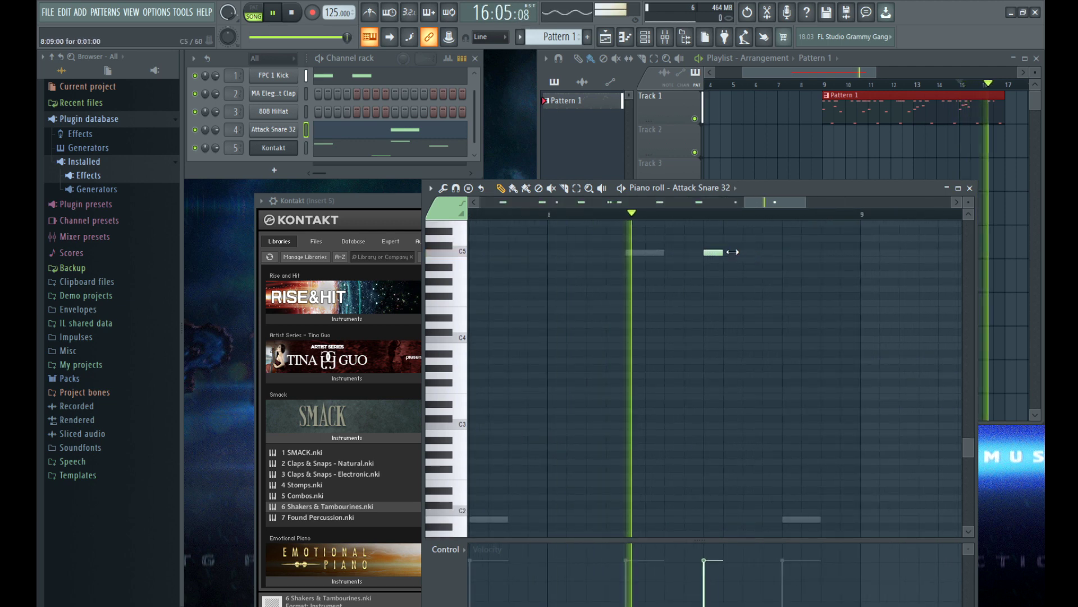
# Step: Build a snare fill in bar 8 with one-step notes: F#5 at steps 9 and 10, D#5 at 11, C5 at 13 and G#4 at 15
pyautogui.click(753, 253)
pyautogui.press('space')
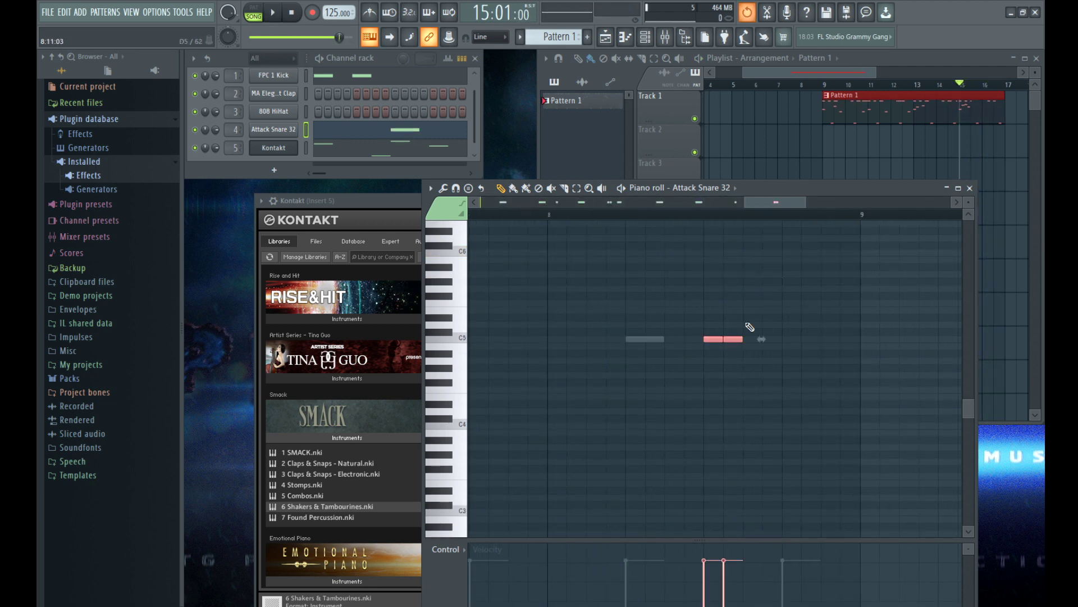
pyautogui.press('space')
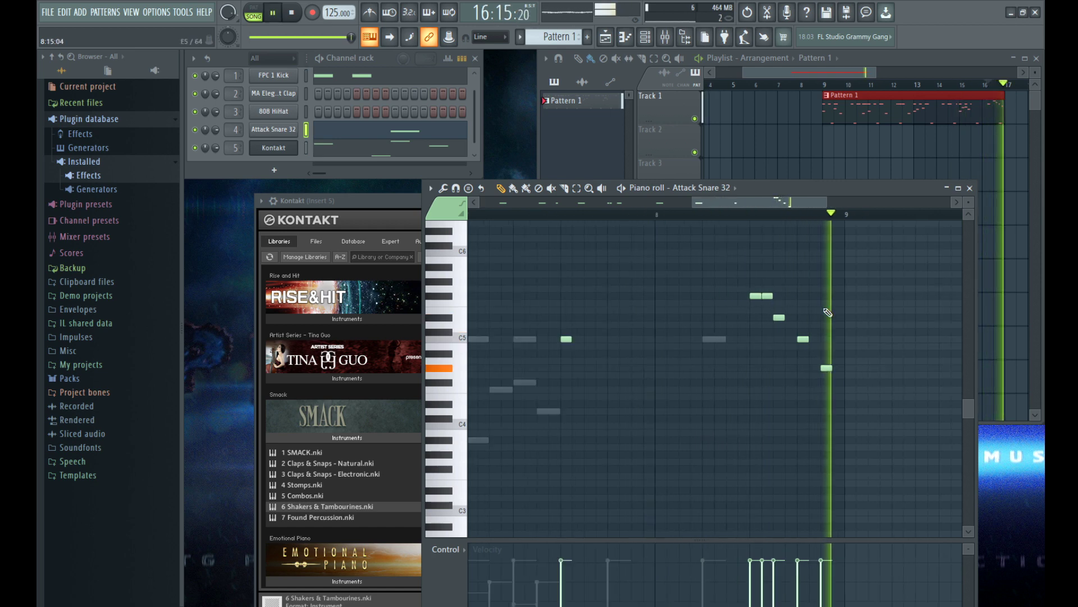
pyautogui.scroll(-3, 676, 233)
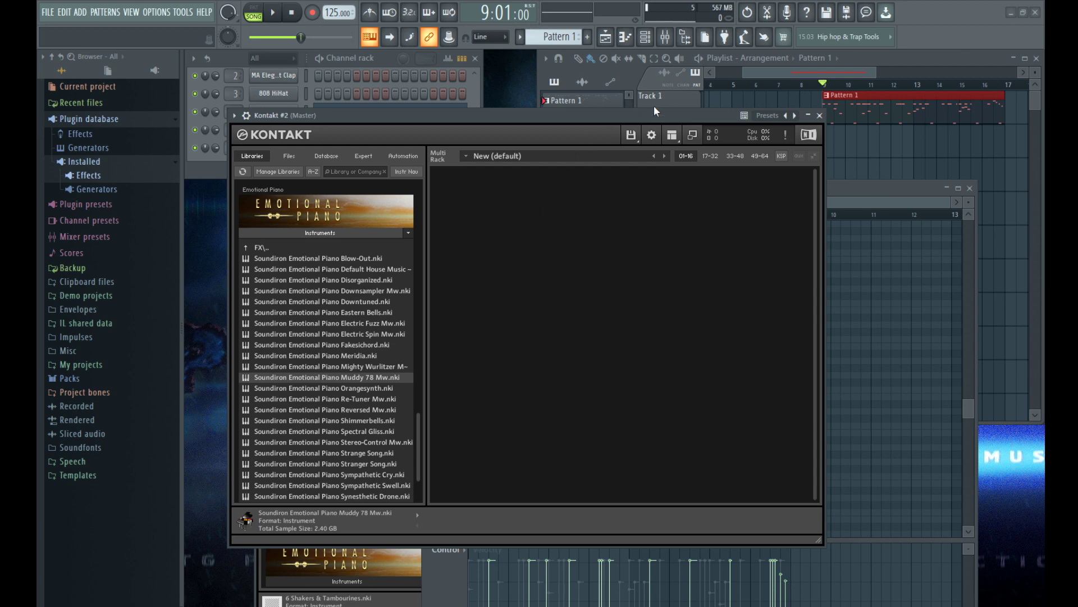
# Step: Load Soundiron Emotional Piano Muddy 78 Mw into Kontakt #2 and place a new Pattern 2 at bar 1 of Track 2
pyautogui.moveTo(667, 116); pyautogui.dragTo(679, 125)
pyautogui.press('z')
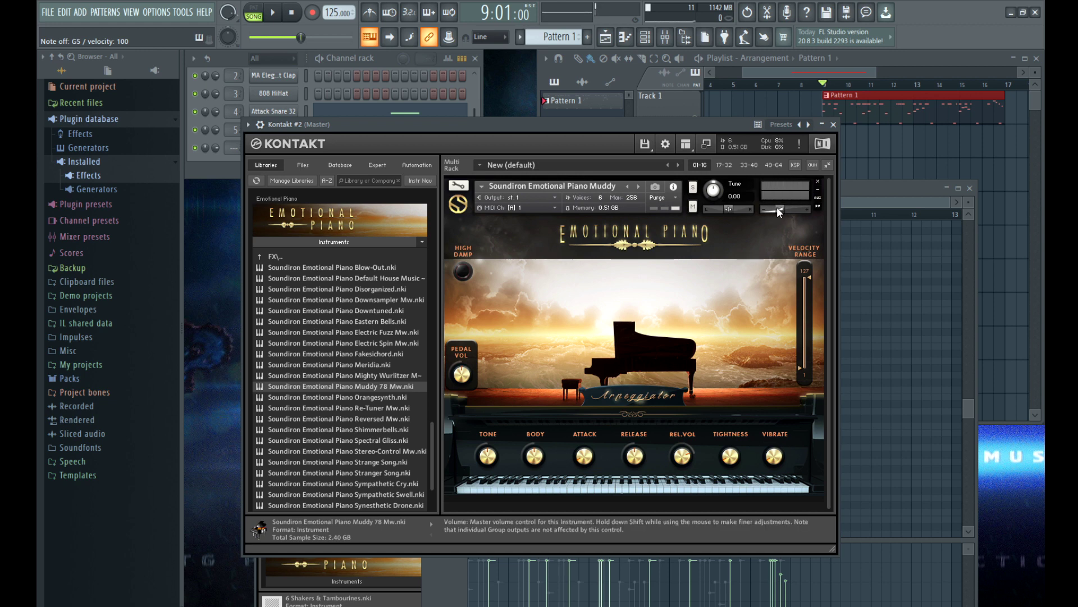
pyautogui.click(834, 125)
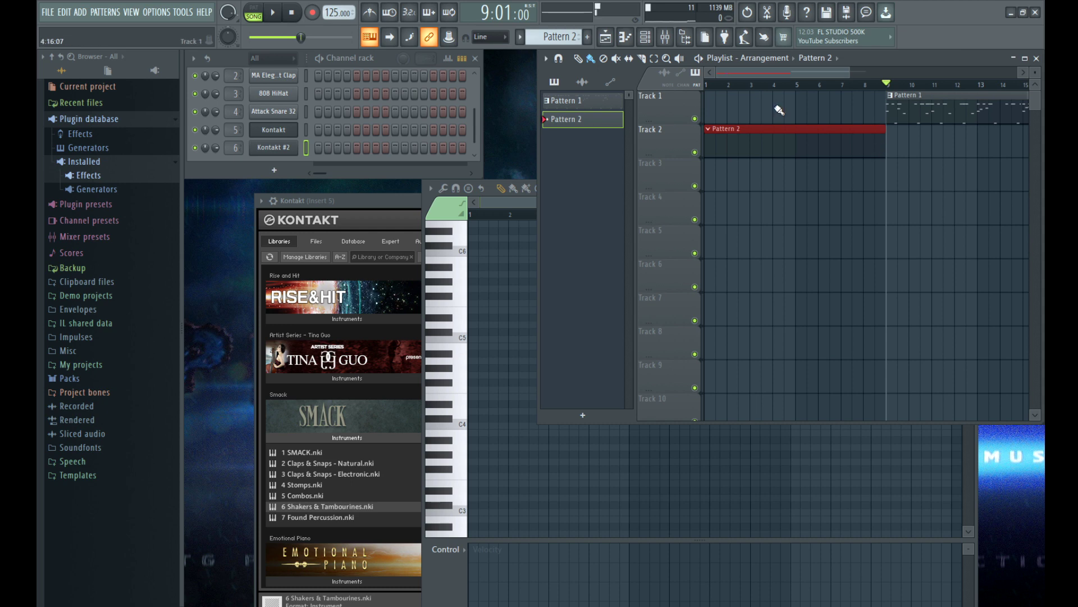
pyautogui.click(300, 264)
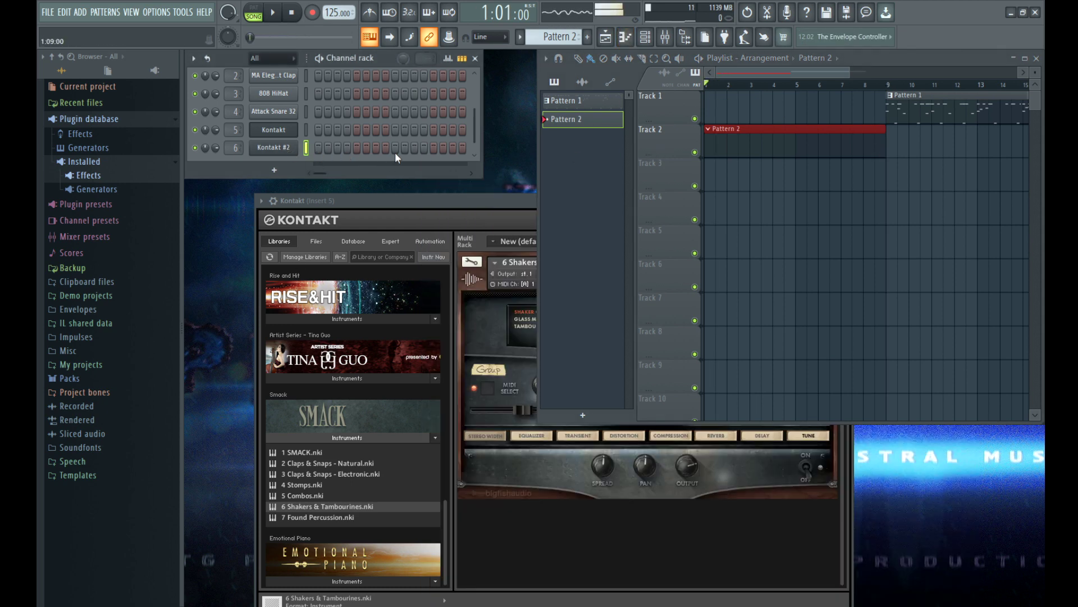
# Step: Add a staggered chord of D#5, G5 and D6 at bar 1 of the Kontakt #2 piano roll and lengthen it into bar 2
pyautogui.press('F7')
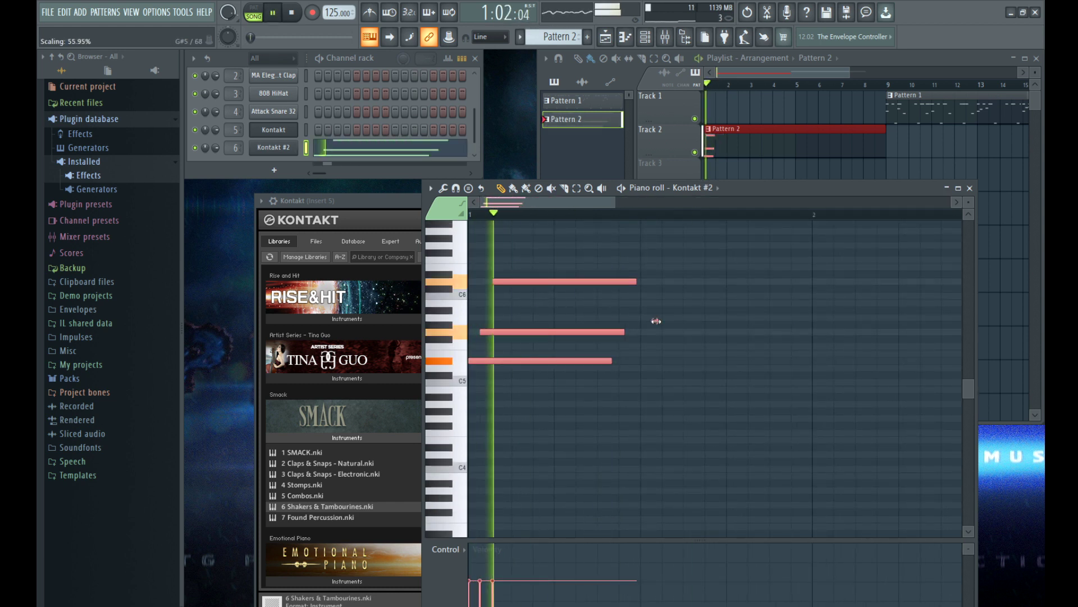
pyautogui.click(632, 332)
pyautogui.hotkey('ctrl', 'z')
pyautogui.press('space')
pyautogui.moveTo(622, 332); pyautogui.dragTo(871, 327)
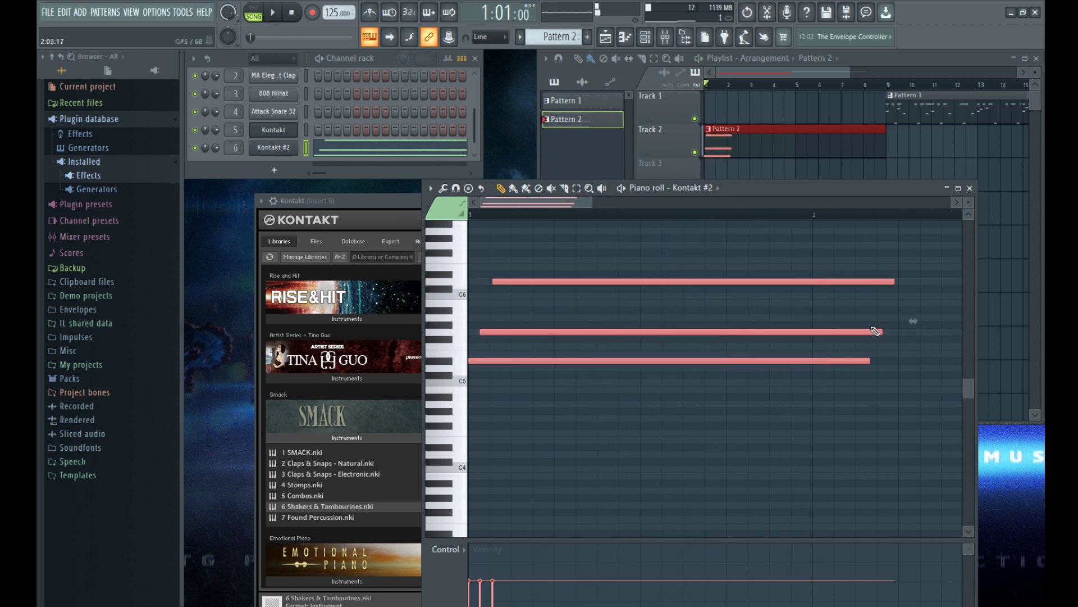
# Step: Raise the velocity of the chord's D6 note and extend all three notes to just before bar 3
pyautogui.press('space')
pyautogui.scroll(-4, 510, 504)
pyautogui.press('space')
pyautogui.click(483, 572)
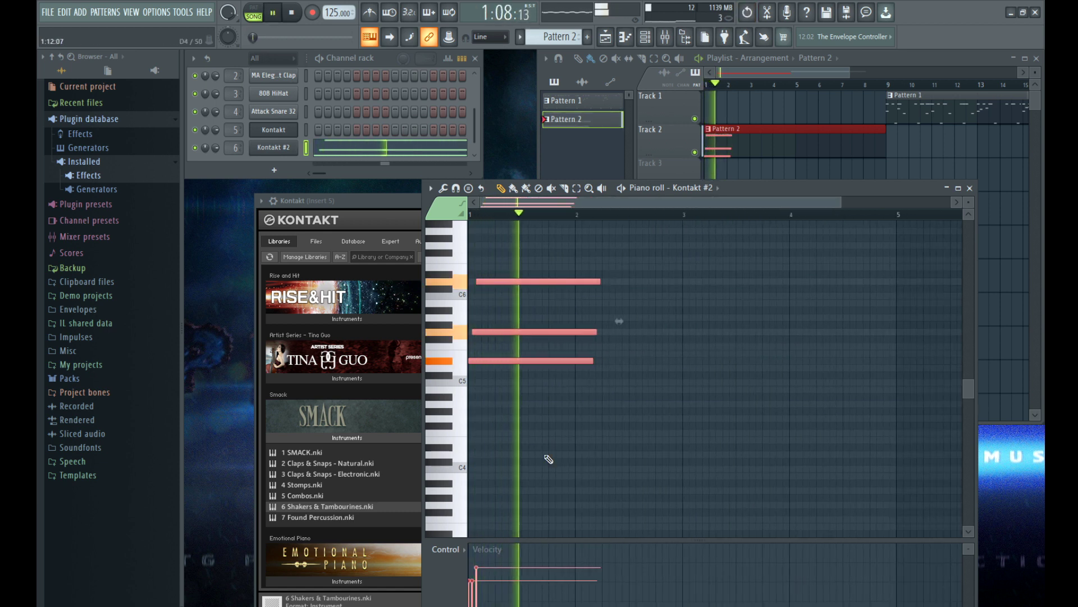
pyautogui.moveTo(596, 332); pyautogui.dragTo(674, 333)
pyautogui.press('space')
pyautogui.keyDown('ctrl'); pyautogui.click(677, 377); pyautogui.keyUp('ctrl')
pyautogui.scroll(3, 678, 377)
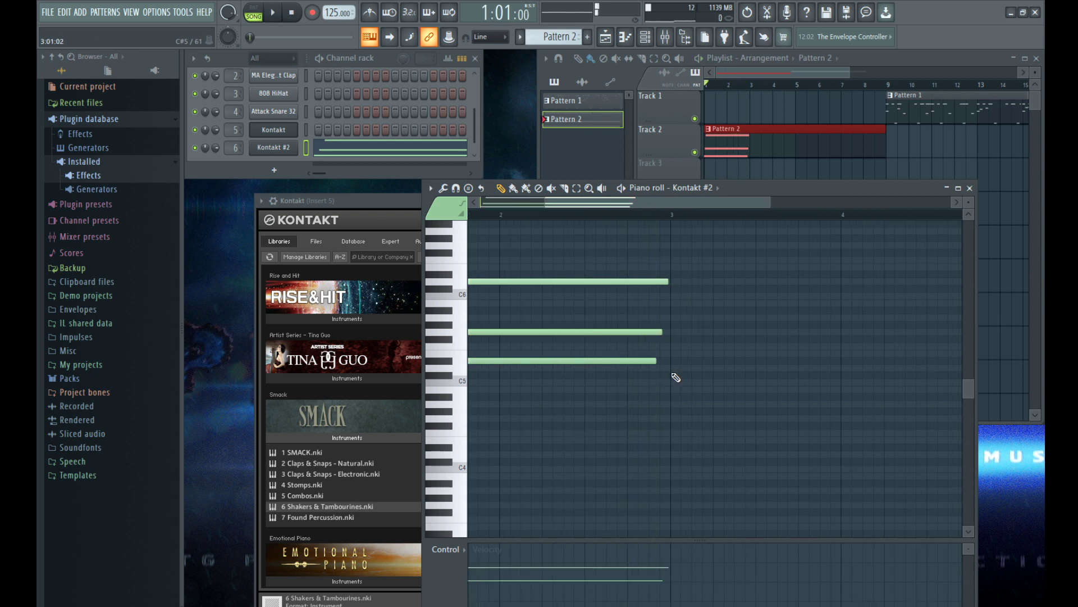
# Step: Add a staggered chord of G4, F5 and A#5 at bar 3 and lengthen it to just before bar 5
pyautogui.scroll(2, 671, 319)
pyautogui.scroll(-6, 671, 320)
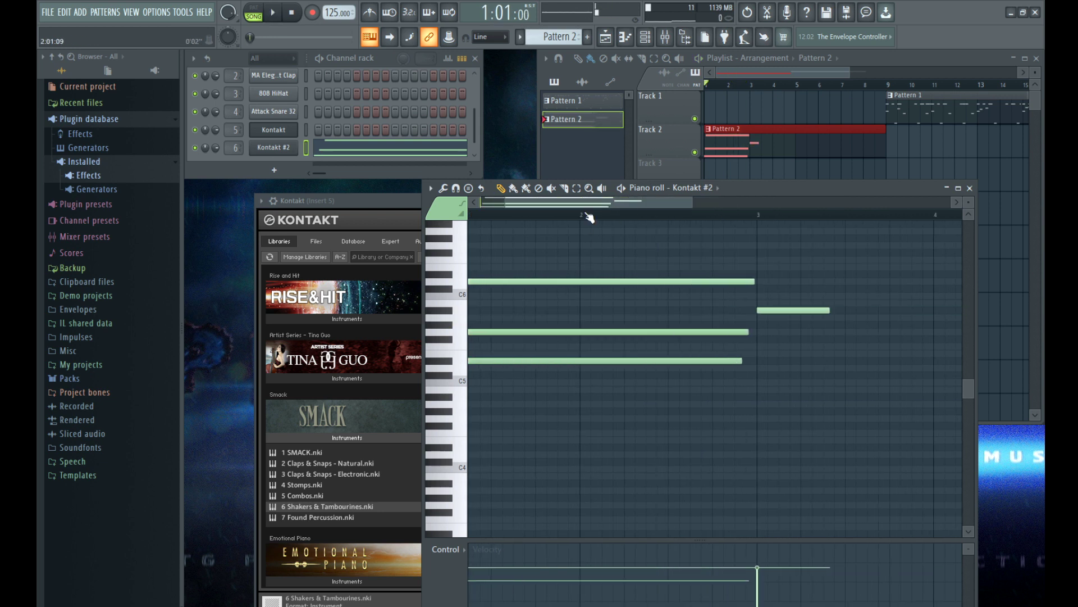
pyautogui.moveTo(586, 203); pyautogui.dragTo(636, 203)
pyautogui.moveTo(641, 383); pyautogui.dragTo(630, 414)
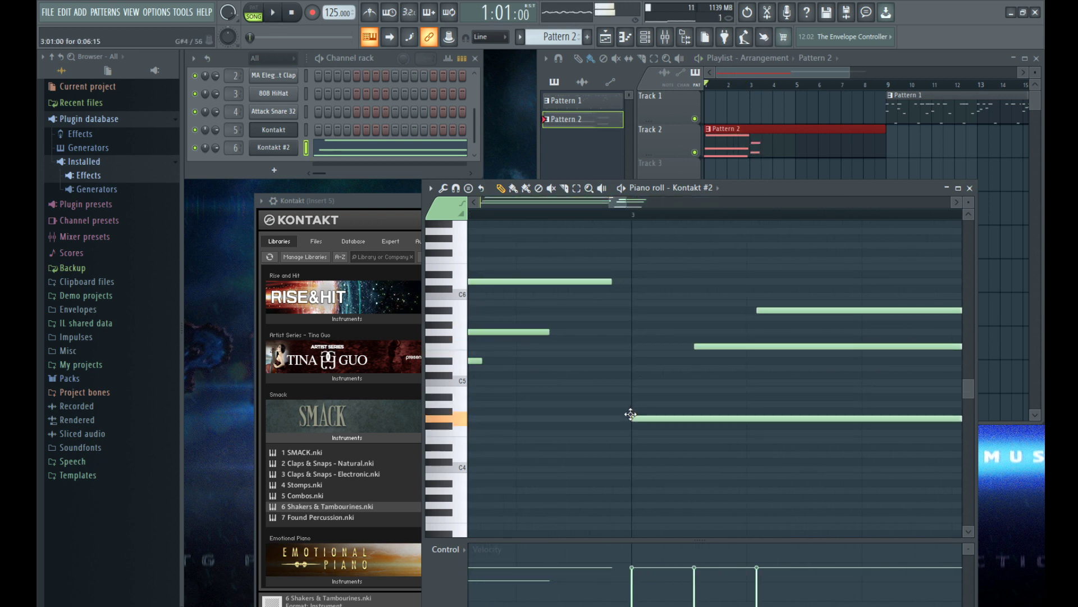
pyautogui.scroll(-6, 603, 278)
pyautogui.moveTo(599, 284); pyautogui.dragTo(691, 444)
pyautogui.moveTo(664, 347); pyautogui.dragTo(713, 347)
# Step: Duplicate both two-bar piano chords into bars 5 to 8 and play from bar 5
pyautogui.scroll(-2, 597, 314)
pyautogui.click(561, 214)
pyautogui.scroll(-1, 584, 270)
pyautogui.hotkey('ctrl', 'b')
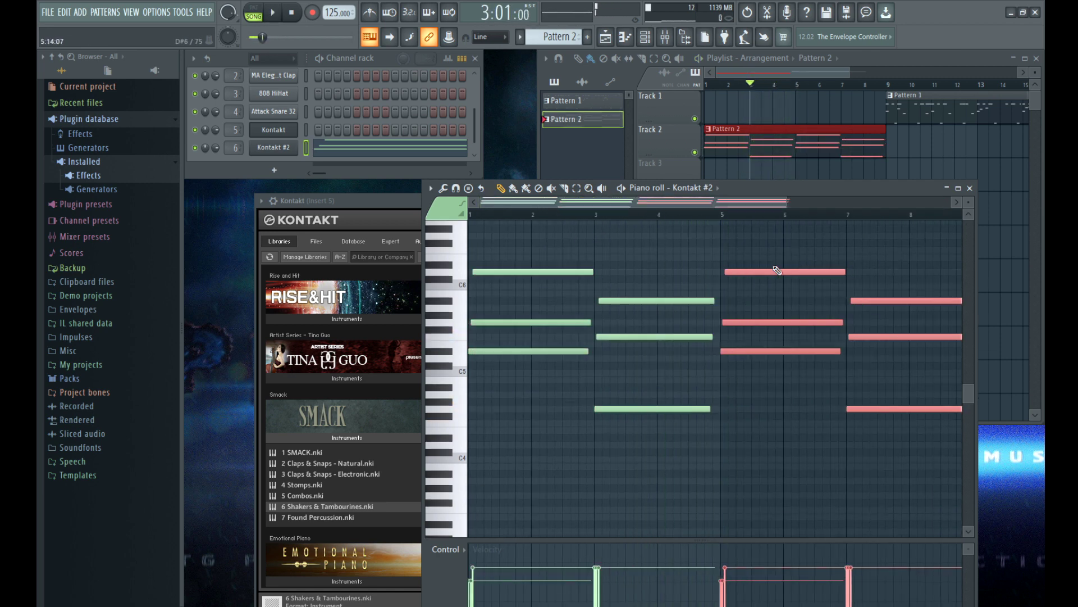
pyautogui.click(723, 214)
pyautogui.scroll(-3, 666, 258)
# Step: Copy all the Kontakt percussion notes of Pattern 1 from its piano roll
pyautogui.click(942, 108)
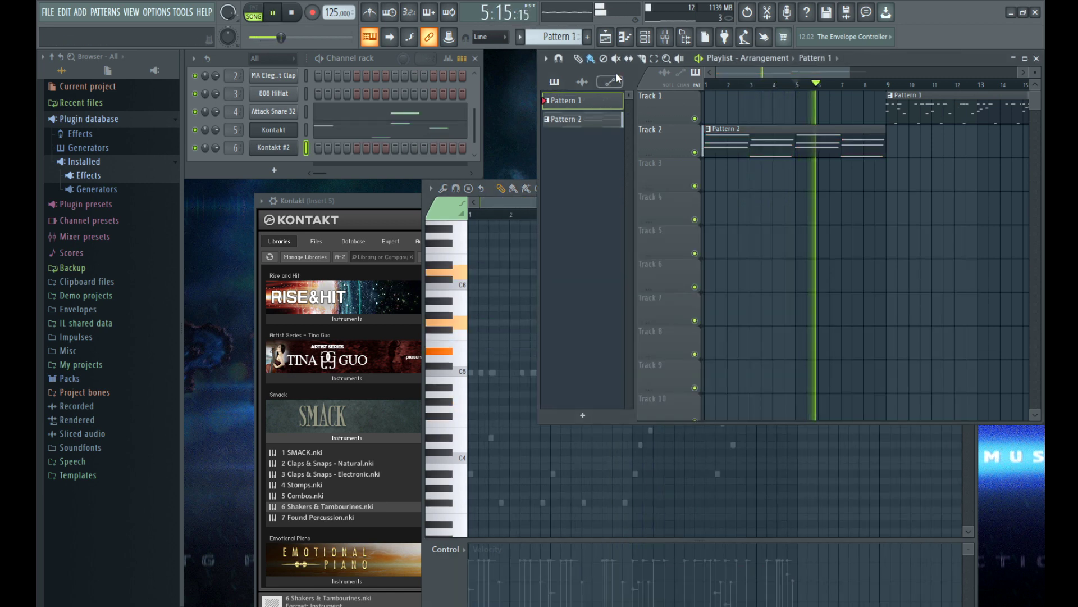
pyautogui.scroll(-1, 572, 38)
pyautogui.scroll(1, 572, 38)
pyautogui.press('space')
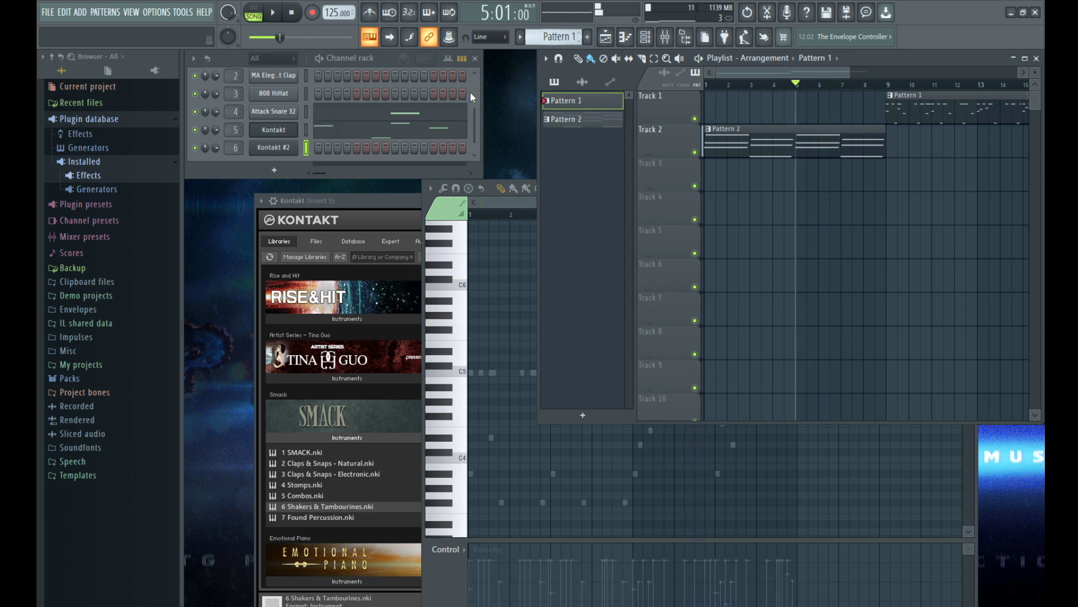
pyautogui.click(412, 138)
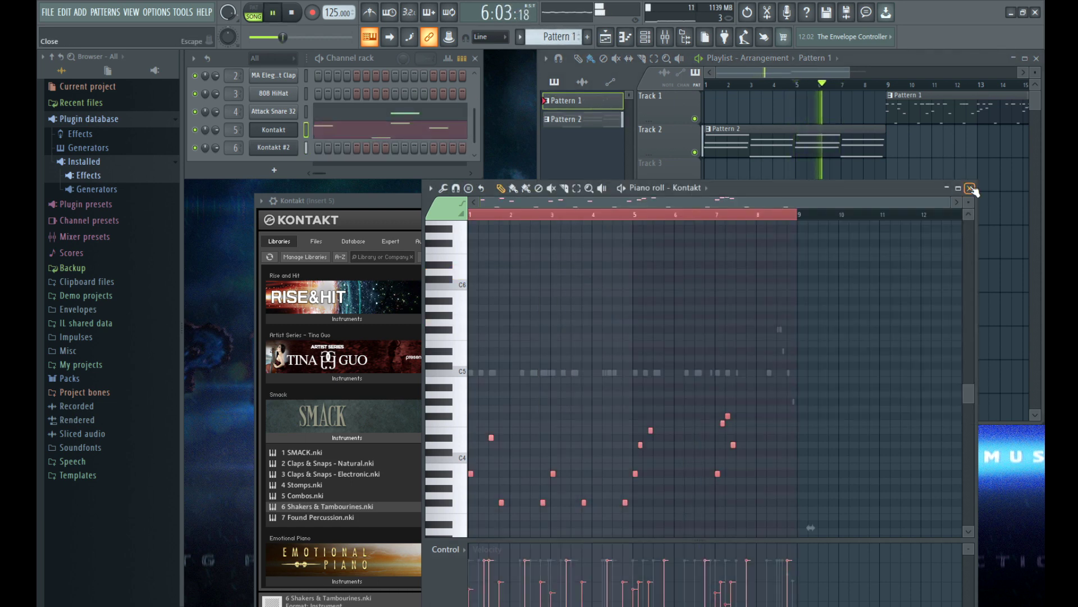
pyautogui.press('space')
pyautogui.click(972, 189)
# Step: Place a new Pattern 3 at bar 5 of Track 1 and paste the copied notes into its Kontakt piano roll
pyautogui.scroll(-2, 573, 38)
pyautogui.click(792, 106)
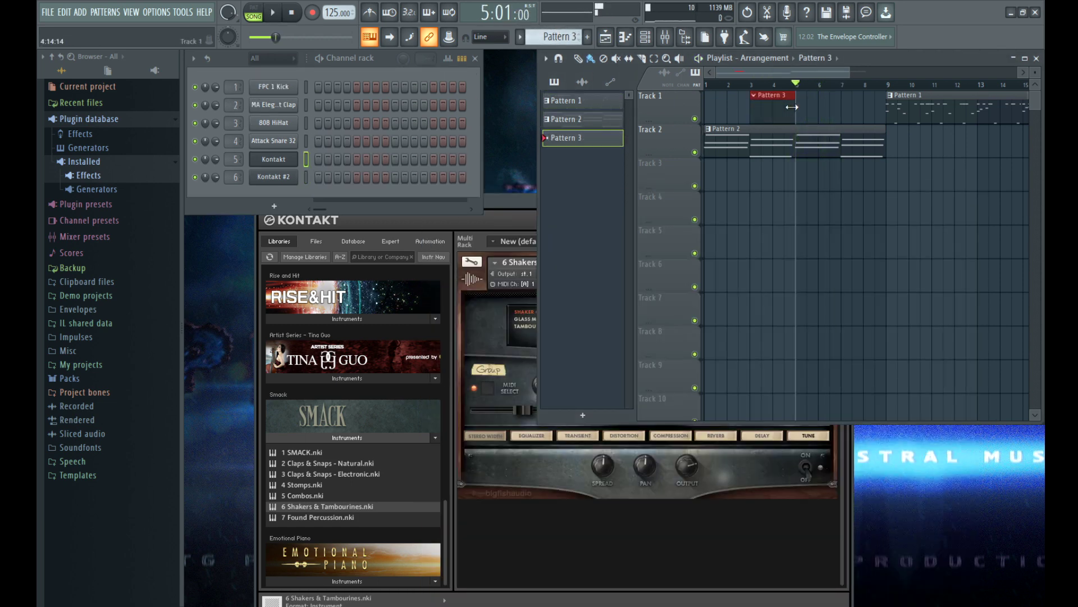
pyautogui.click(312, 162)
pyautogui.scroll(-2, 629, 343)
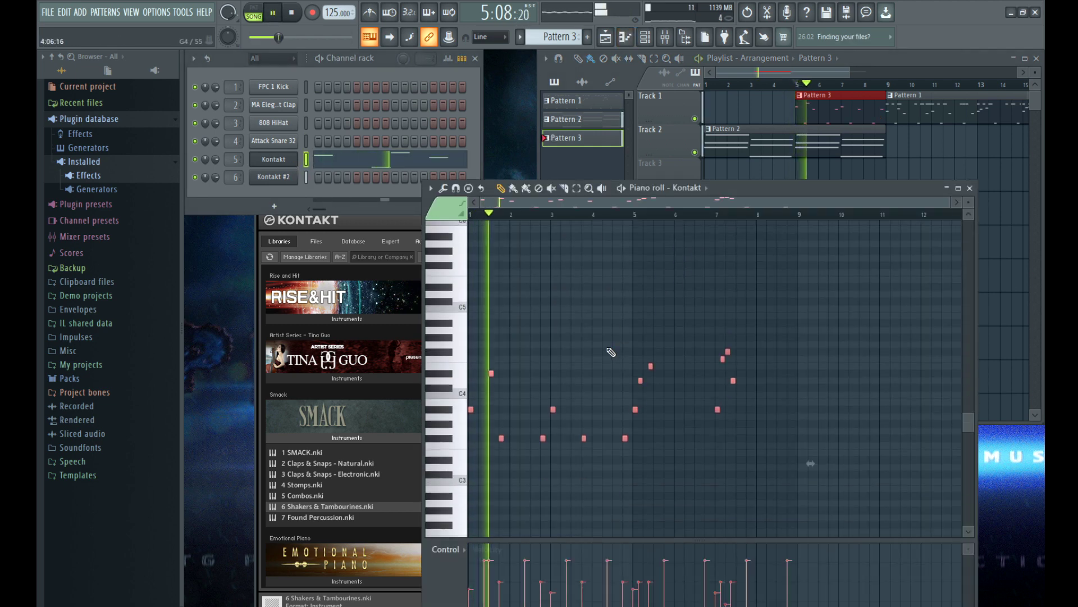
# Step: Try higher pitches for the A#3 note at step 1 of bar 1, and delete that note
pyautogui.scroll(2, 438, 372)
pyautogui.press('space')
pyautogui.moveTo(471, 408); pyautogui.dragTo(471, 237)
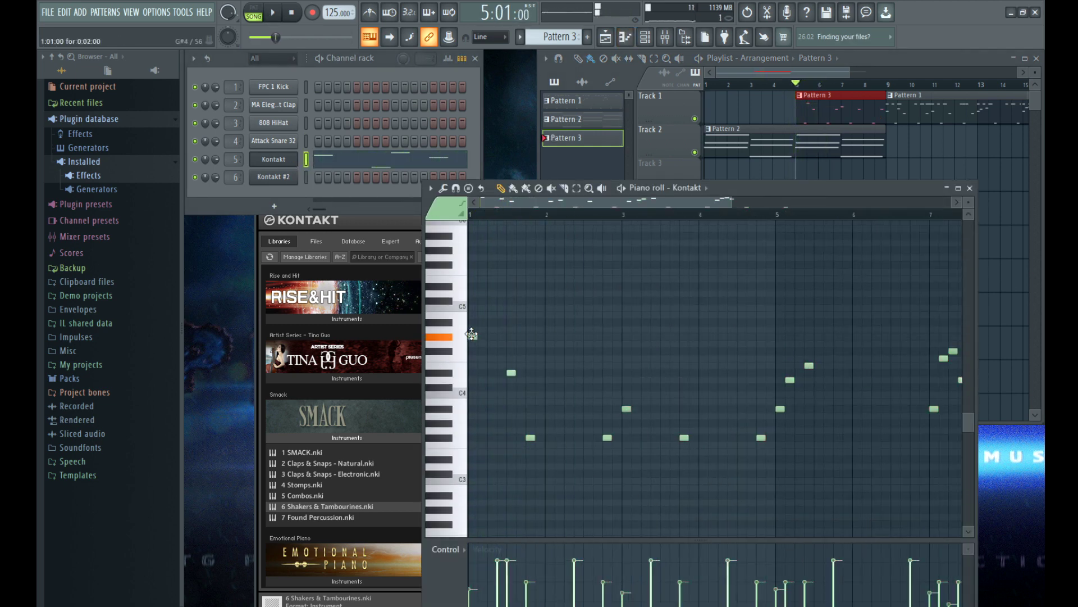
pyautogui.scroll(3, 471, 292)
pyautogui.press('space')
pyautogui.press('space')
pyautogui.scroll(-11, 475, 415)
pyautogui.rightClick(471, 236)
pyautogui.scroll(-2, 456, 262)
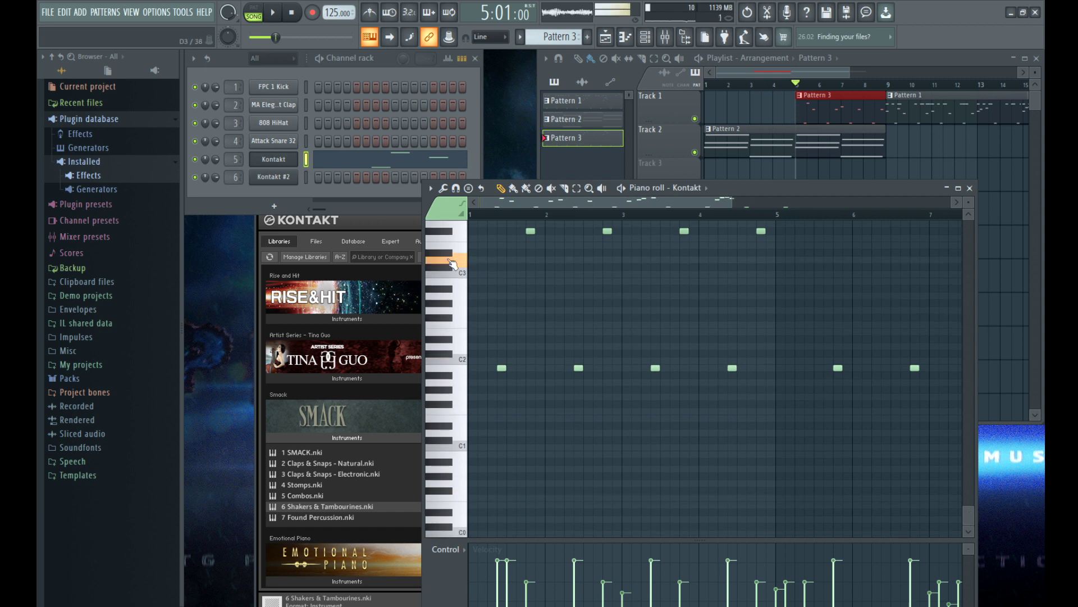
# Step: Audition higher Kontakt sounds and add two-step G6 notes at steps 1, 5 and 13 of bar 1
pyautogui.scroll(15, 459, 275)
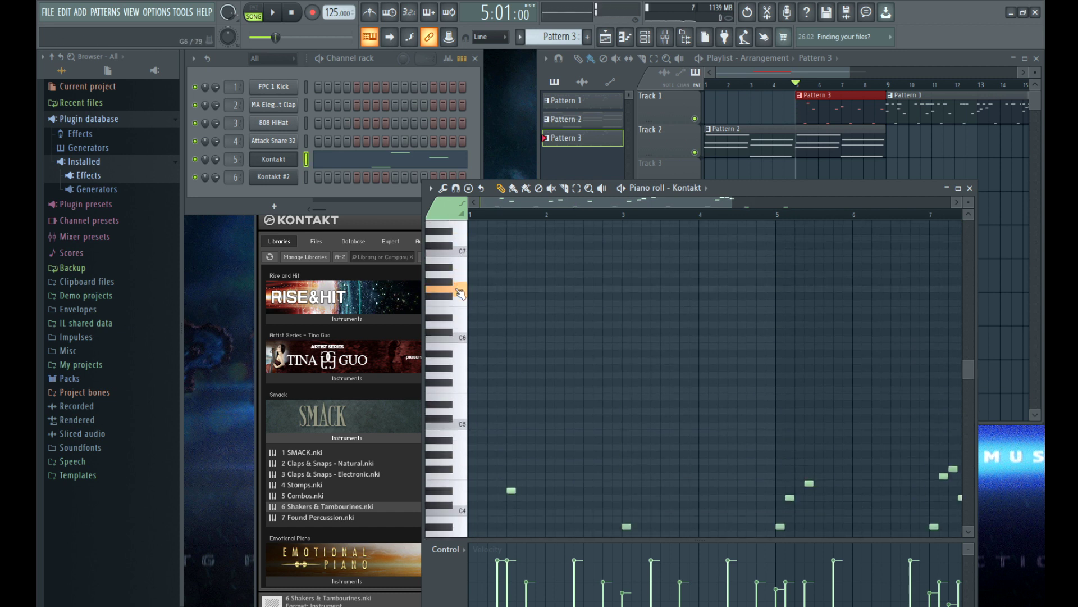
pyautogui.scroll(3, 472, 290)
pyautogui.press('space')
pyautogui.press('space')
pyautogui.press('space')
pyautogui.click(516, 289)
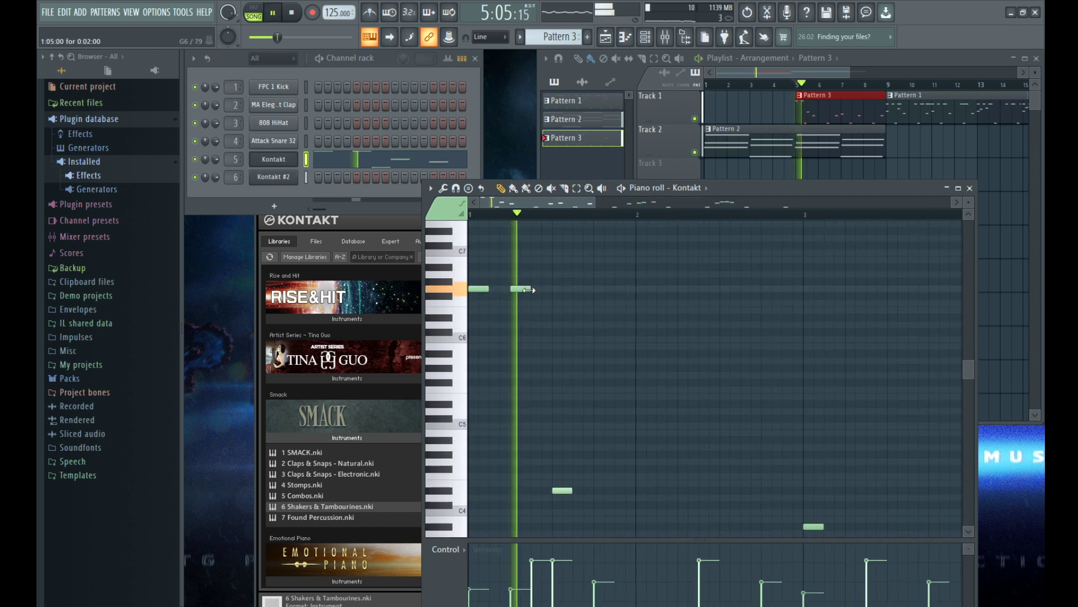
pyautogui.click(595, 290)
pyautogui.press('space')
pyautogui.press('space')
# Step: Add two-step G6 notes at steps 1, 5 and 13 of bar 2 and at step 1 of bar 3
pyautogui.moveTo(616, 280); pyautogui.dragTo(640, 290)
pyautogui.scroll(-2, 672, 268)
pyautogui.keyDown('ctrl'); pyautogui.click(674, 269); pyautogui.keyUp('ctrl')
pyautogui.scroll(2, 715, 298)
pyautogui.click(710, 294)
pyautogui.rightClick(712, 296)
pyautogui.scroll(-2, 703, 295)
# Step: Add a two-step D#6 accent note at step 9 of bar 2 and play the passage
pyautogui.click(643, 391)
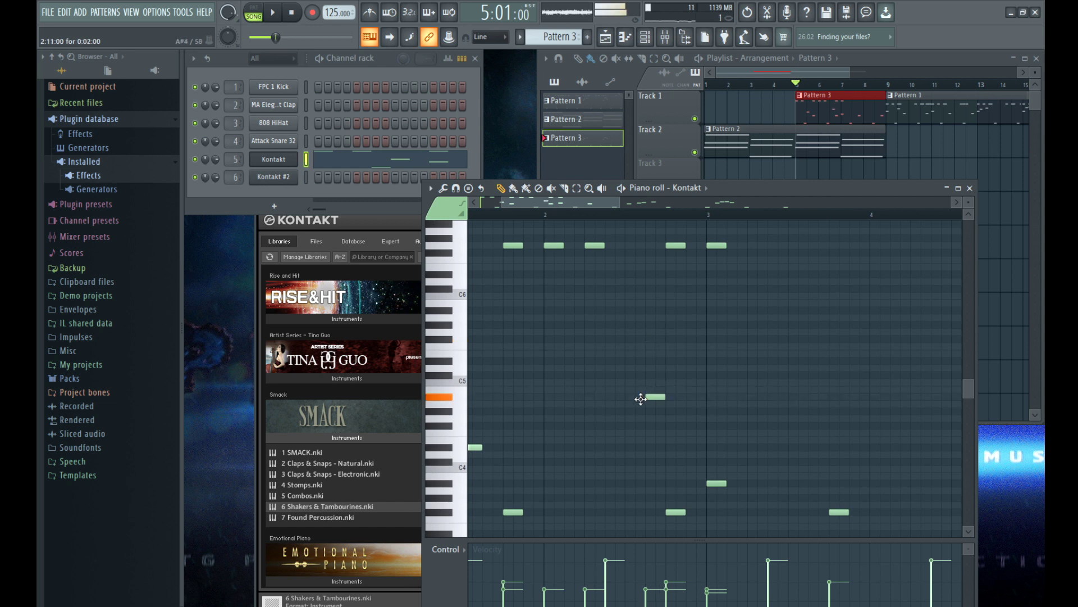
pyautogui.moveTo(648, 591); pyautogui.dragTo(647, 588)
pyautogui.press('space')
pyautogui.press('space')
pyautogui.scroll(3, 654, 340)
pyautogui.moveTo(649, 340); pyautogui.dragTo(615, 291)
pyautogui.scroll(-1, 646, 341)
pyautogui.click(577, 215)
pyautogui.scroll(-3, 603, 311)
pyautogui.press('space')
pyautogui.press('space')
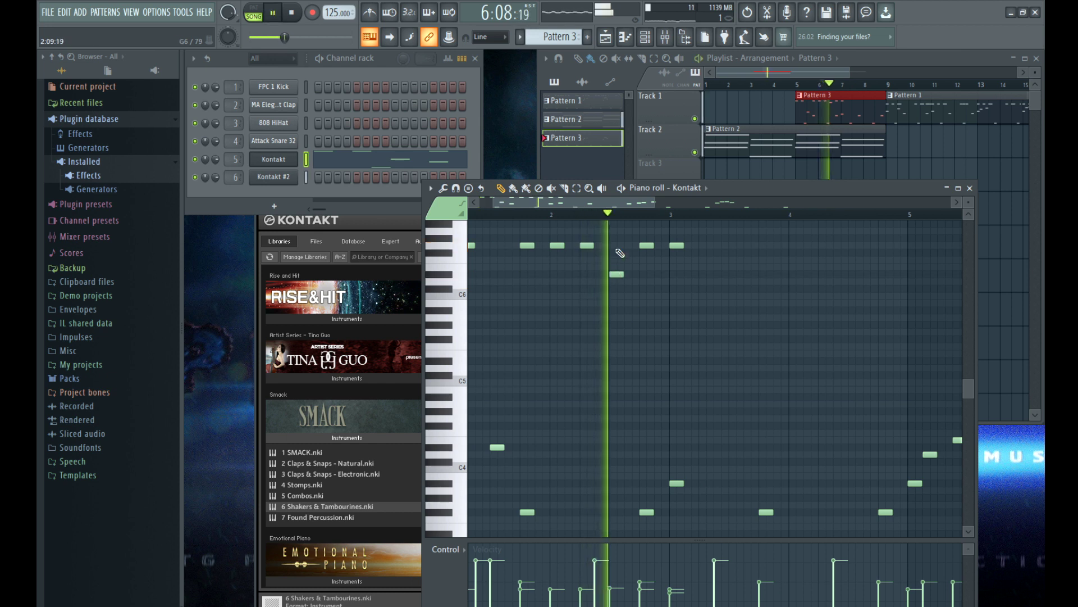
# Step: Duplicate the G6 and D#6 notes of bars 1 and 2 into bars 3 and 4
pyautogui.scroll(-3, 616, 247)
pyautogui.moveTo(627, 228); pyautogui.dragTo(471, 319)
pyautogui.press('space')
pyautogui.hotkey('ctrl', 'b')
pyautogui.press('space')
# Step: Delete the A#3 note at step 1 of bar 3 and play Pattern 3 from its start
pyautogui.scroll(-8, 614, 247)
pyautogui.press('space')
pyautogui.press('space')
pyautogui.rightClick(614, 309)
pyautogui.scroll(-3, 618, 337)
pyautogui.scroll(2, 618, 345)
pyautogui.moveTo(538, 215); pyautogui.dragTo(361, 221)
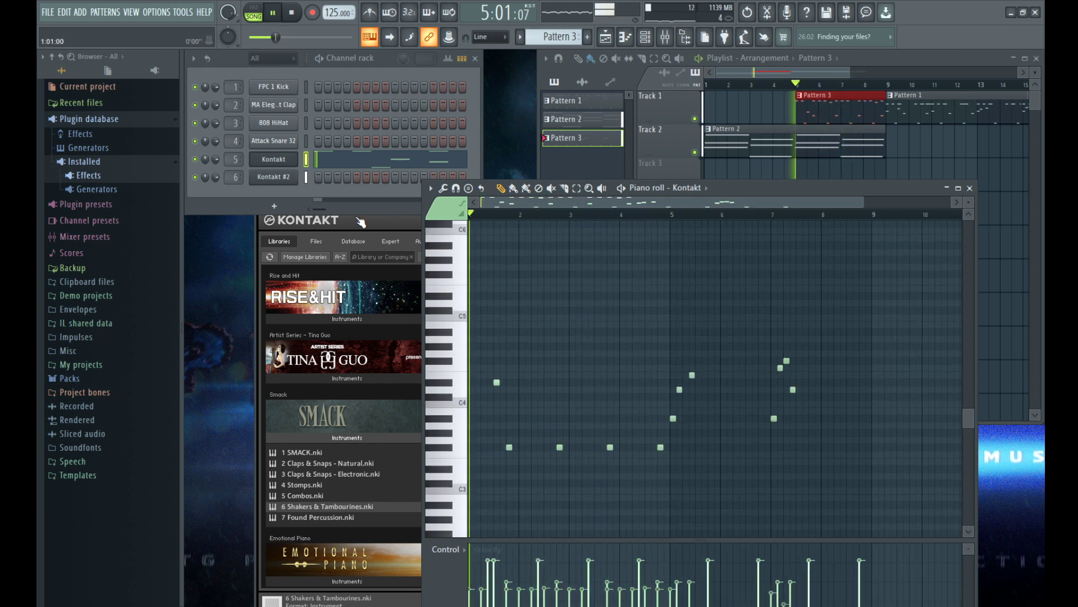
# Step: Add D#4 notes at step 9 of bars 2, 3 and 4 and play the result
pyautogui.scroll(3, 489, 348)
pyautogui.click(609, 383)
pyautogui.moveTo(609, 383)
pyautogui.mouseDown()
pyautogui.moveTo(626, 385)
pyautogui.moveTo(597, 384)
pyautogui.mouseUp()
pyautogui.click(692, 383)
pyautogui.click(784, 383)
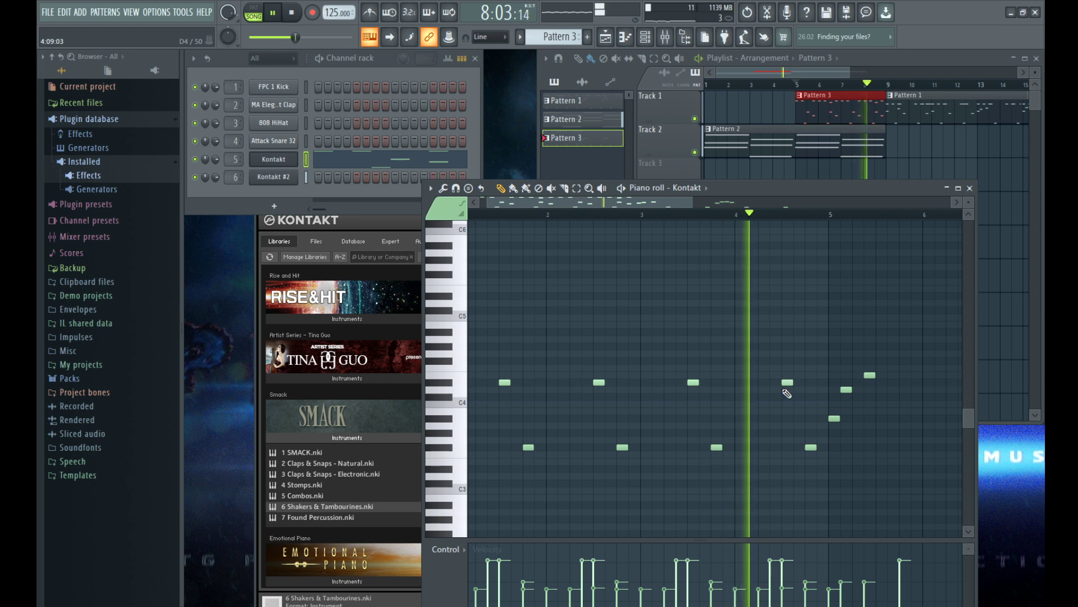
pyautogui.scroll(-1, 759, 388)
pyautogui.scroll(-1, 743, 396)
pyautogui.press('space')
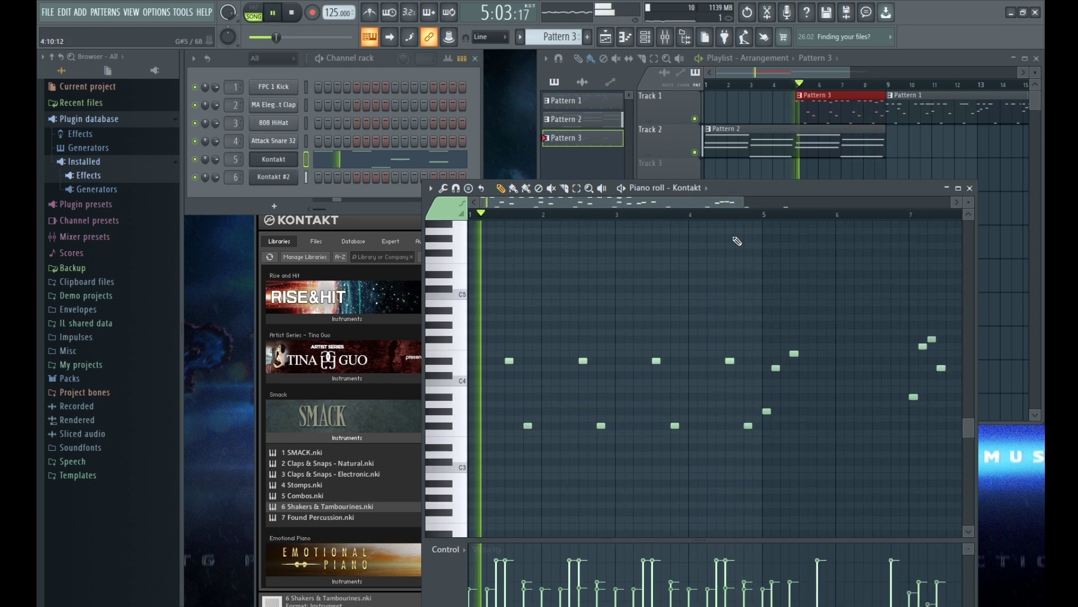
# Step: Move the Pattern 1 clip on Track 1 to bar 17 and reposition the piano roll window
pyautogui.scroll(2, 778, 411)
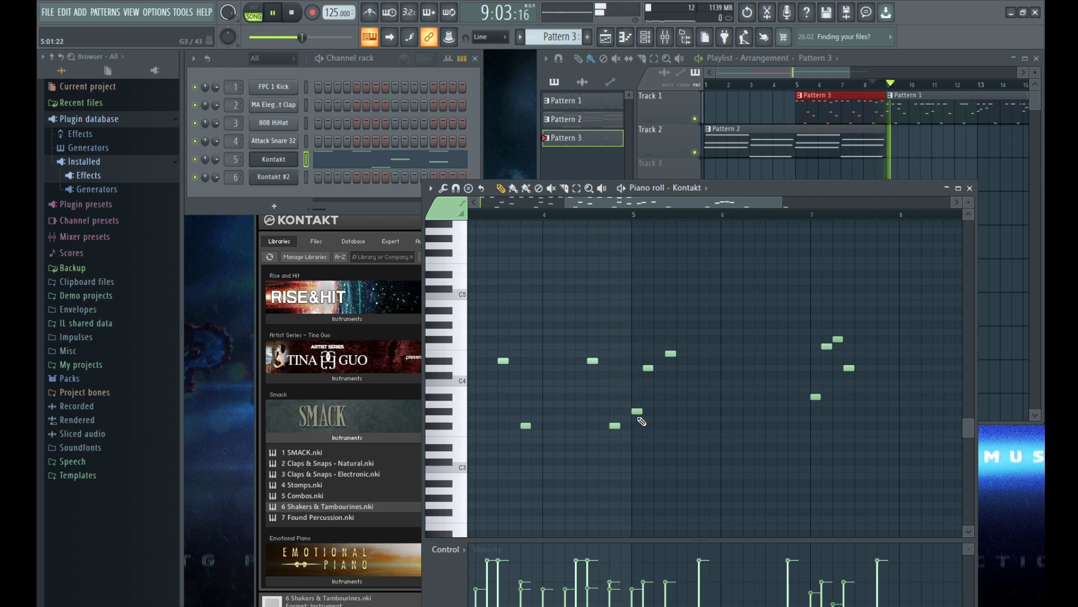
pyautogui.press('space')
pyautogui.scroll(-3, 881, 135)
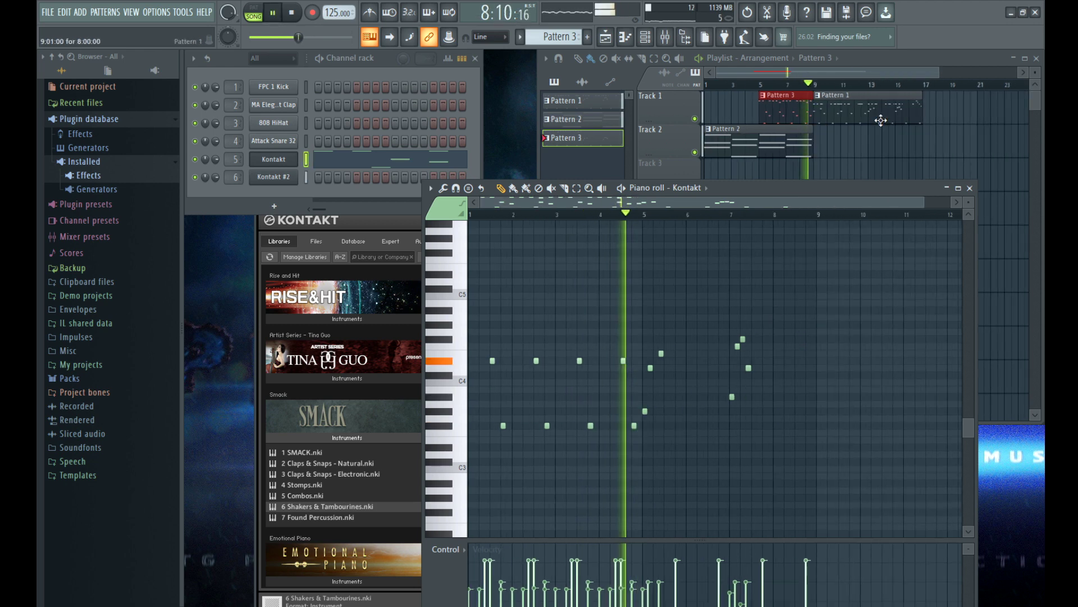
pyautogui.scroll(2, 667, 337)
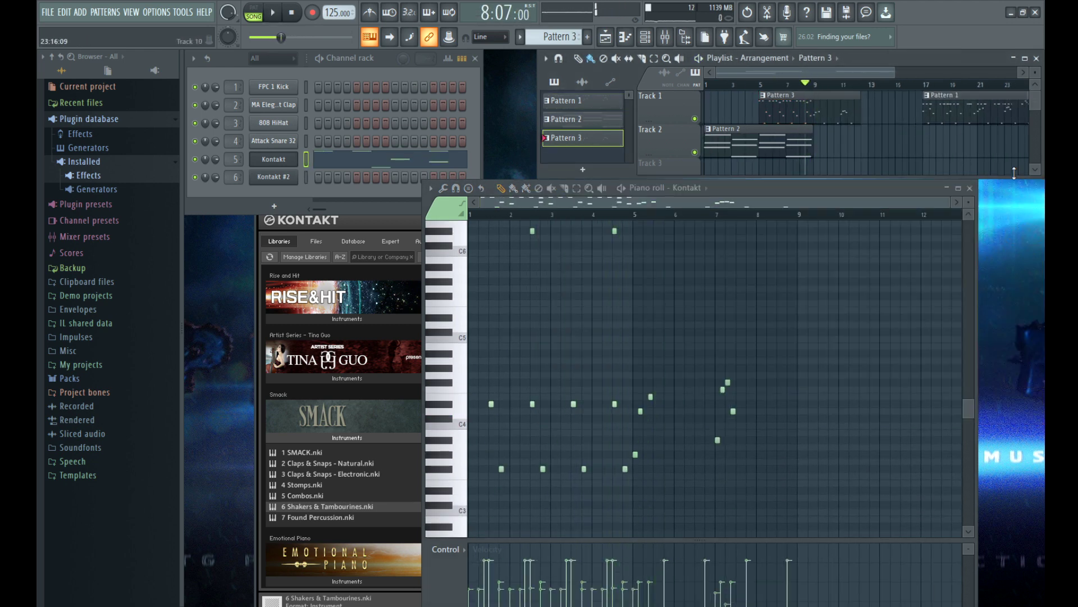
pyautogui.moveTo(561, 187); pyautogui.dragTo(595, 169)
pyautogui.scroll(2, 590, 301)
pyautogui.scroll(2, 688, 308)
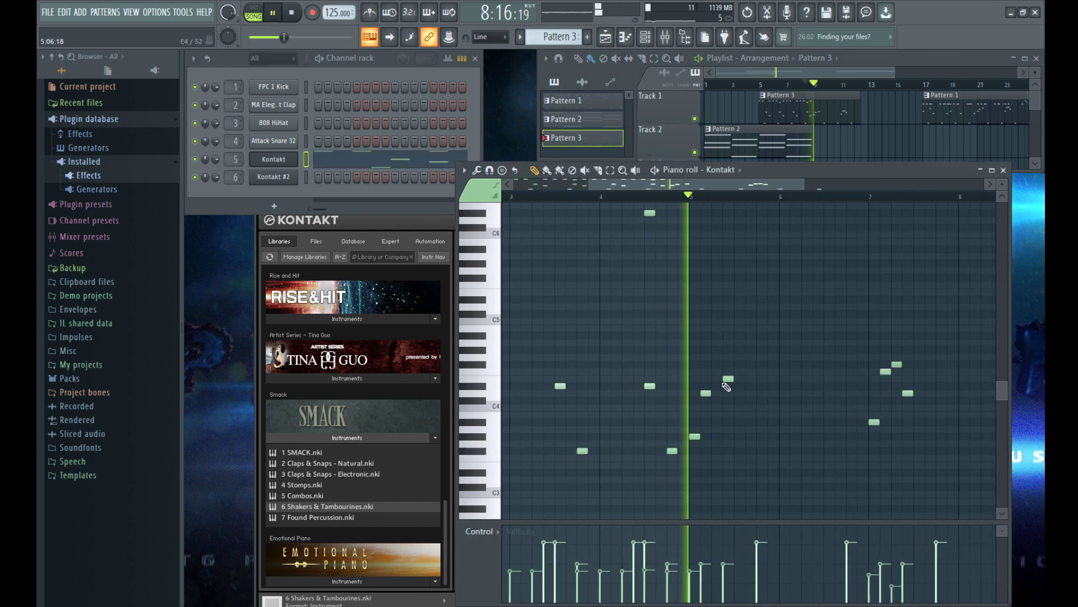
# Step: Duplicate the G6 and D#6 notes of bars 1 to 4 into bars 5 to 8
pyautogui.scroll(-3, 651, 292)
pyautogui.scroll(4, 515, 271)
pyautogui.scroll(3, 640, 297)
pyautogui.press('space')
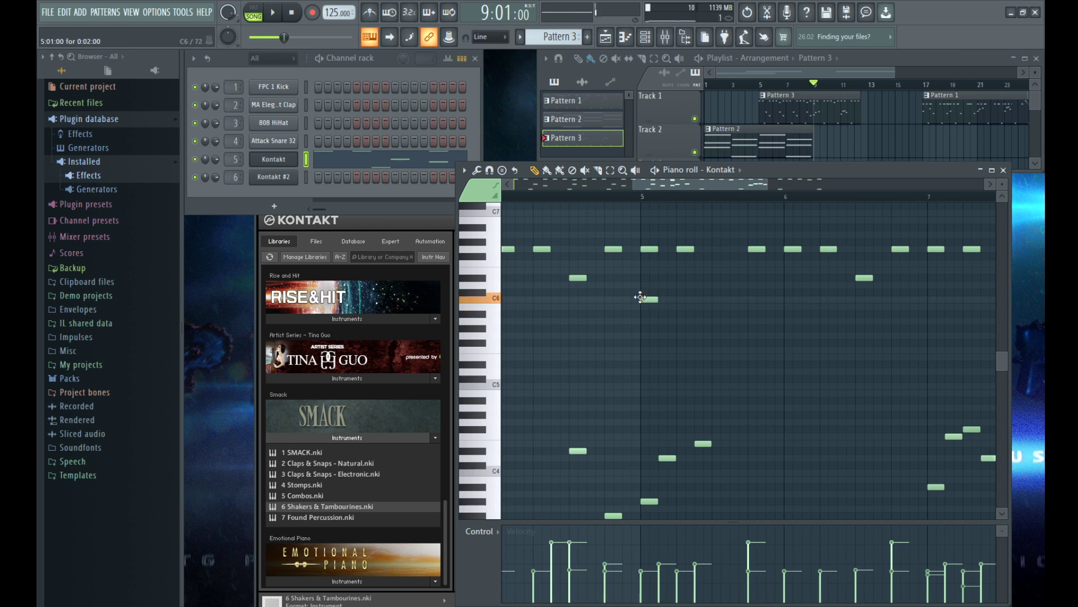
# Step: Add A#6 notes at steps 3 and 7 of bar 5 and copy the pair into bar 7
pyautogui.scroll(1, 640, 258)
pyautogui.moveTo(639, 268); pyautogui.dragTo(837, 249)
pyautogui.press('space')
pyautogui.scroll(-2, 698, 250)
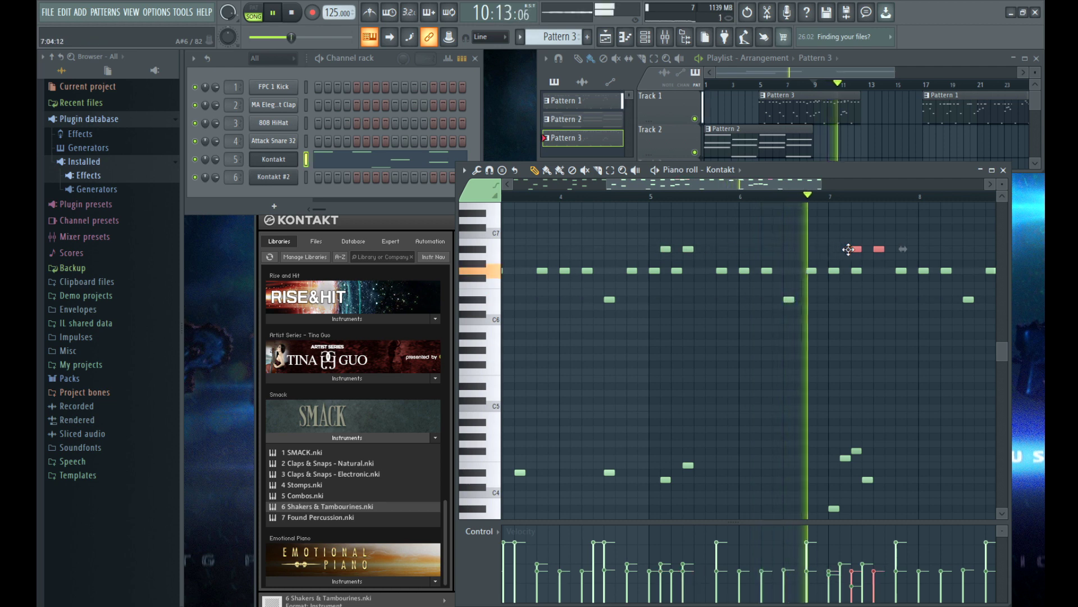
# Step: Replace the lower-register notes in bars 5 to 8 with a copy of the D#4 and F#3 notes from bars 1 to 4
pyautogui.scroll(-3, 680, 235)
pyautogui.scroll(-3, 674, 337)
pyautogui.moveTo(783, 312); pyautogui.dragTo(674, 433)
pyautogui.moveTo(683, 352)
pyautogui.mouseDown()
pyautogui.moveTo(502, 396)
pyautogui.moveTo(713, 366)
pyautogui.moveTo(687, 369)
pyautogui.mouseUp()
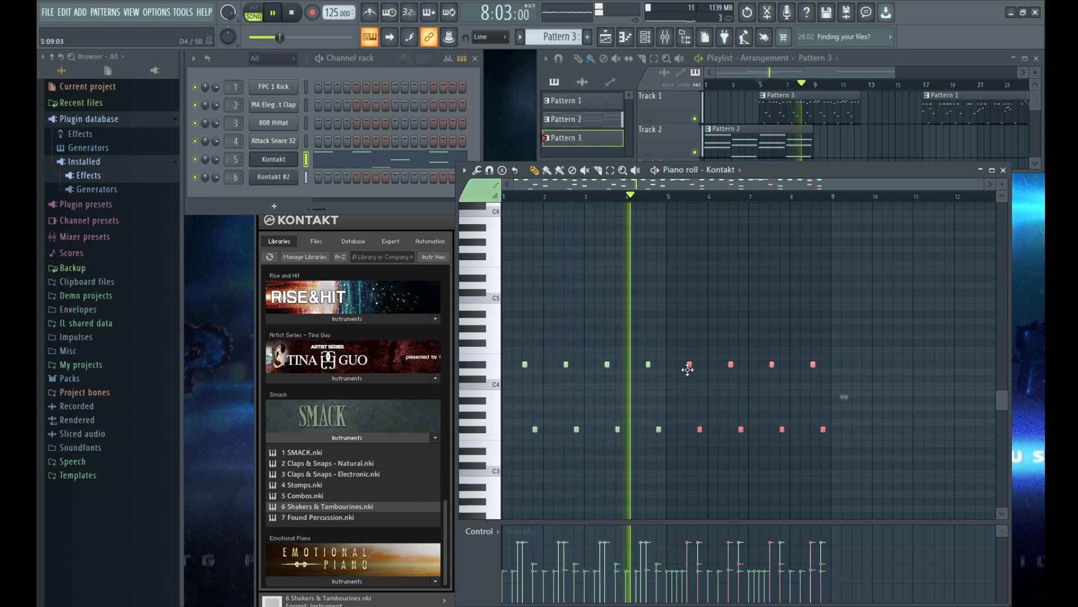
# Step: Try an extra D#4 note at step 15 of bar 4
pyautogui.scroll(3, 688, 369)
pyautogui.click(617, 367)
pyautogui.click(623, 367)
pyautogui.rightClick(624, 368)
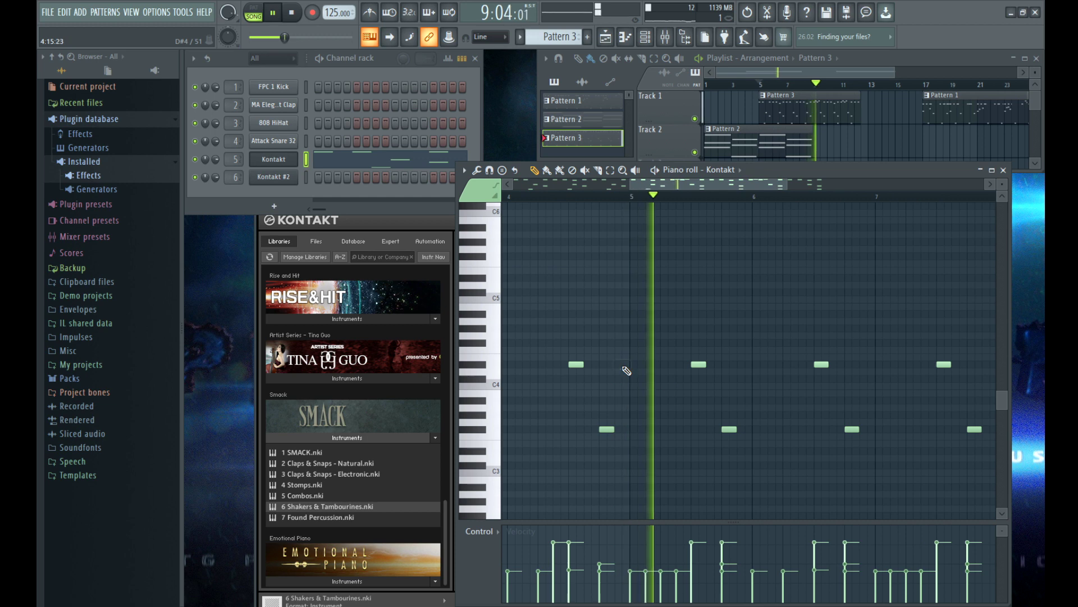
# Step: Review the Kontakt percussion notes of Pattern 3 through bar 8 while playing the arrangement
pyautogui.scroll(-4, 627, 382)
pyautogui.scroll(3, 826, 343)
pyautogui.scroll(-6, 828, 335)
pyautogui.scroll(2, 818, 376)
pyautogui.press('space')
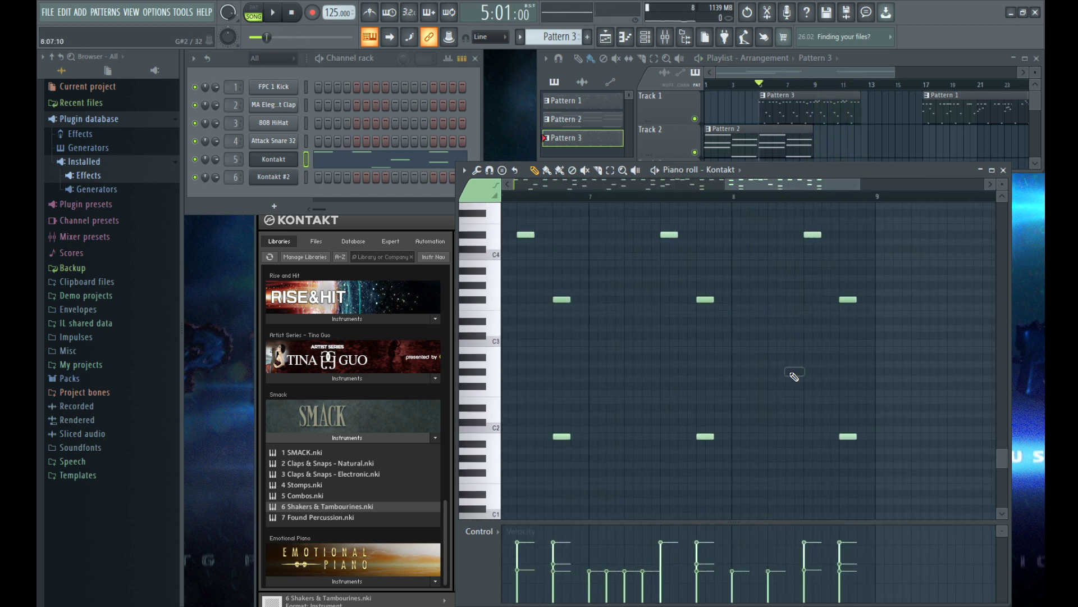
pyautogui.click(794, 376)
pyautogui.scroll(3, 795, 375)
pyautogui.press('space')
# Step: Arrange the playlist with Pattern 3 starting at bar 9 and Pattern 1 at bar 17, and extend the Pattern 2 clip to about bar 22
pyautogui.moveTo(993, 108); pyautogui.dragTo(939, 108)
pyautogui.moveTo(813, 149); pyautogui.dragTo(992, 149)
pyautogui.scroll(-2, 898, 134)
pyautogui.click(707, 85)
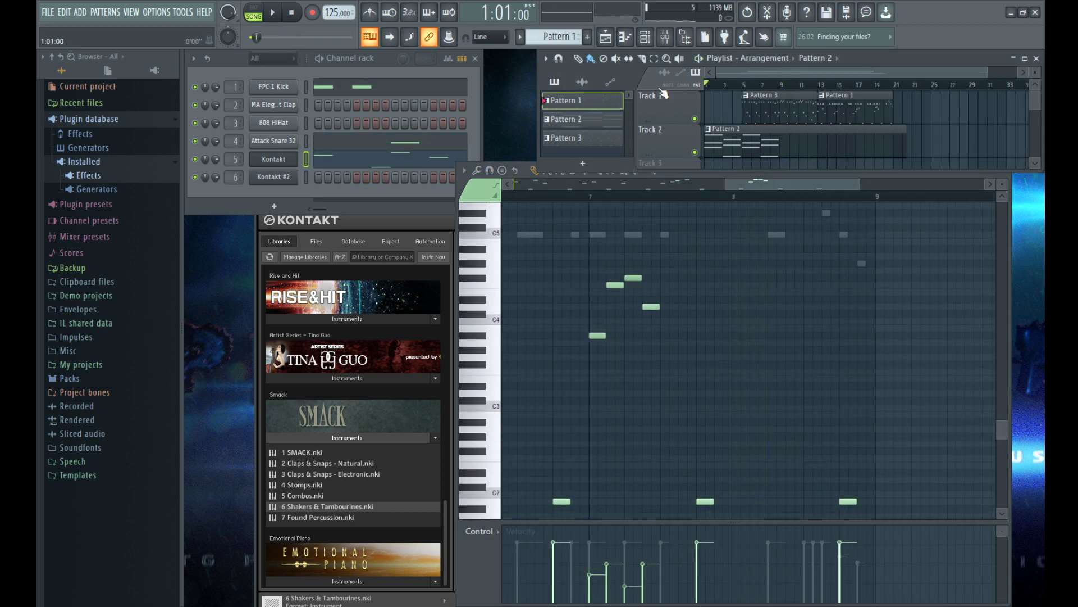
pyautogui.moveTo(774, 114); pyautogui.dragTo(802, 114)
pyautogui.press('KP_Subtract')
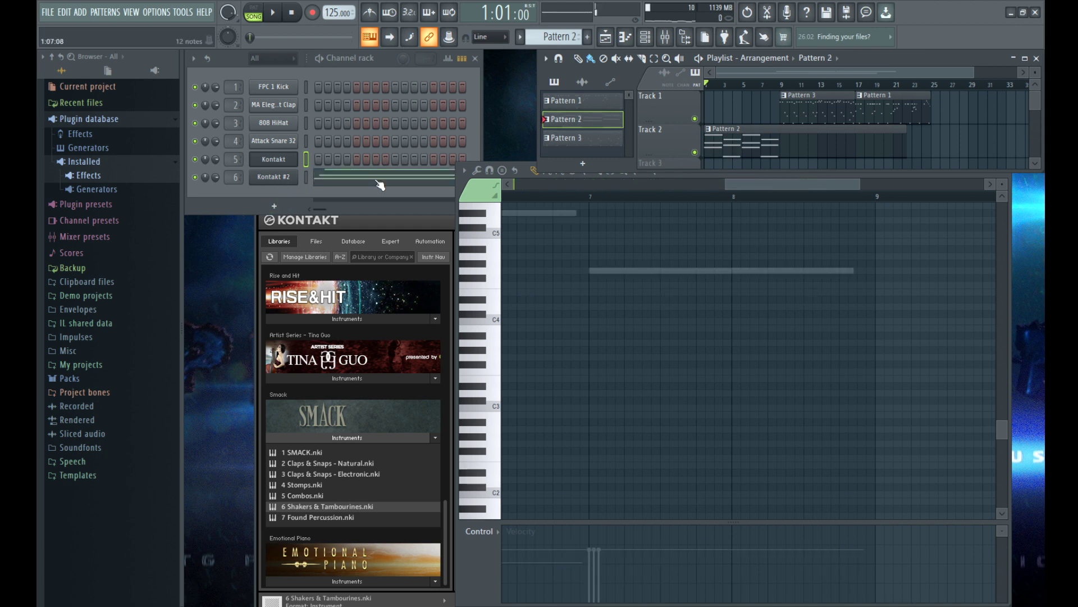
# Step: Add a third Kontakt channel to Pattern 2 and load lo ki.nki from the sonuscore_lo_ki instrument folder
pyautogui.scroll(-5, 278, 298)
pyautogui.click(252, 153)
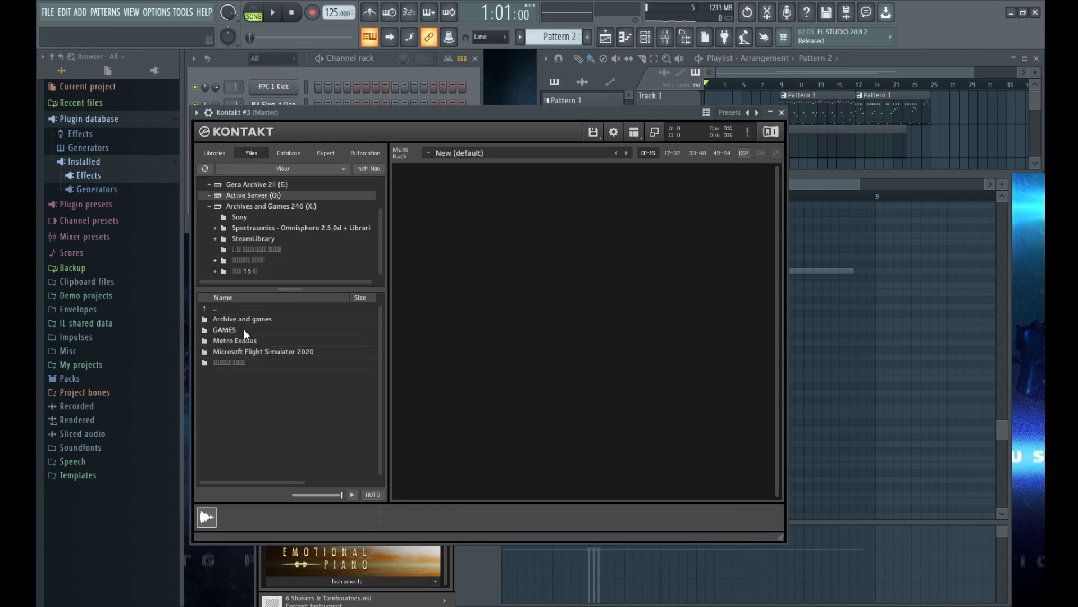
pyautogui.doubleClick(243, 363)
pyautogui.doubleClick(243, 319)
pyautogui.doubleClick(241, 394)
pyautogui.doubleClick(240, 319)
pyautogui.doubleClick(240, 329)
pyautogui.doubleClick(240, 320)
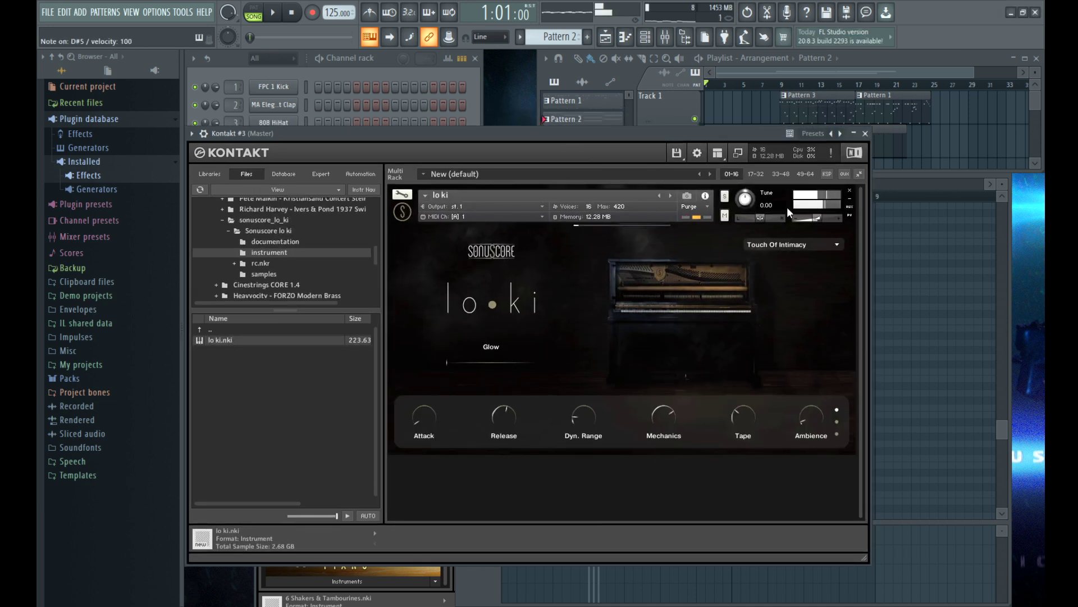
# Step: Choose the Vintage Charm preset for the lo ki piano and close its Kontakt window
pyautogui.click(810, 246)
pyautogui.click(789, 288)
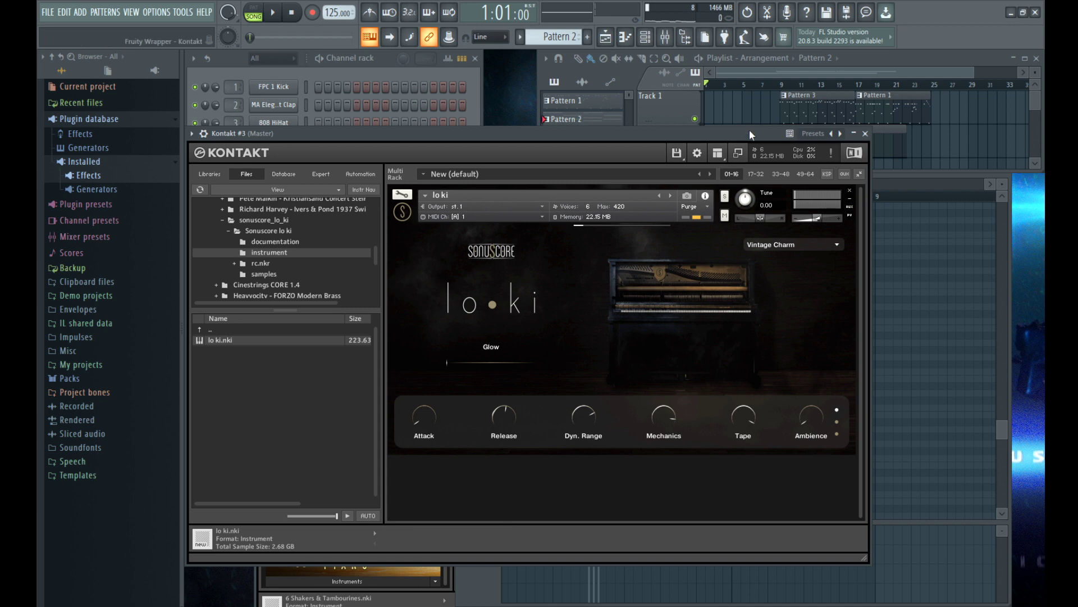
pyautogui.moveTo(749, 129); pyautogui.dragTo(771, 144)
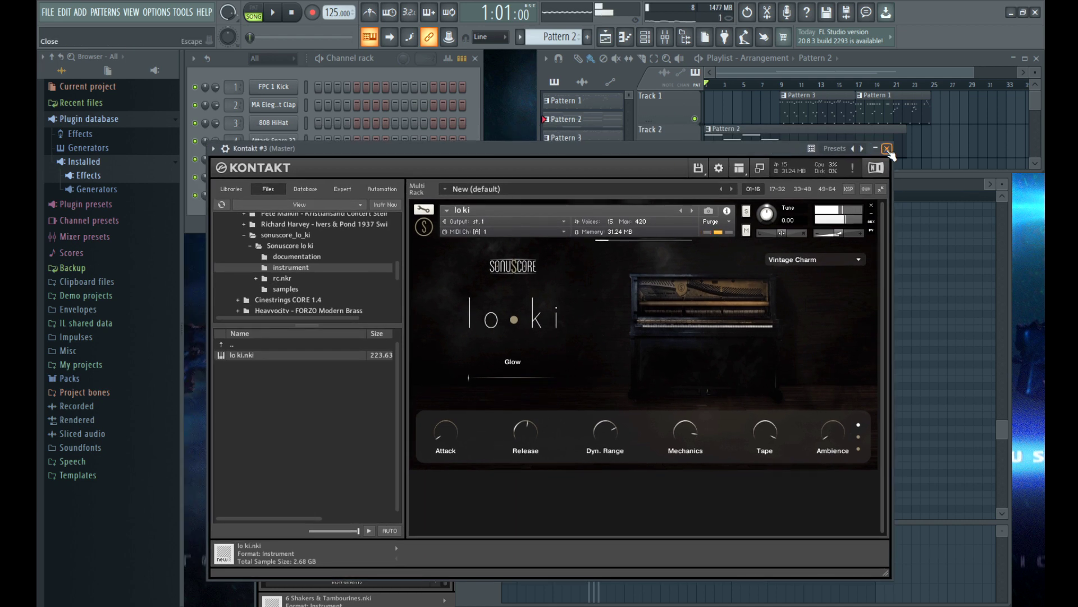
pyautogui.click(886, 149)
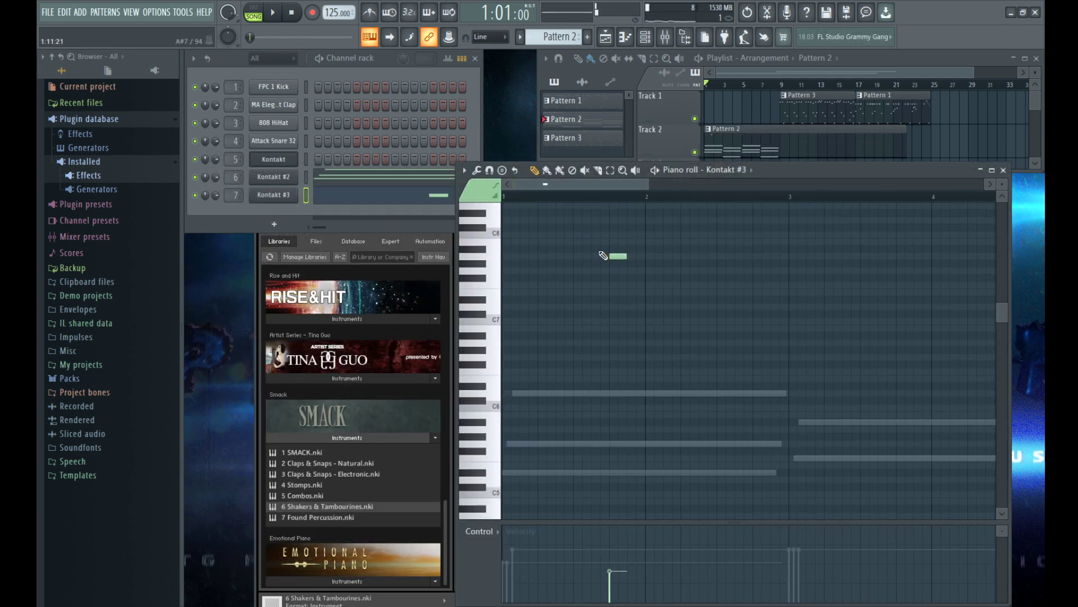
# Step: Draw an A#7 note at bar 4 and an A7 note at step 9 of bar 4 for Kontakt #3, each about half a bar long
pyautogui.scroll(-2, 606, 257)
pyautogui.press('space')
pyautogui.moveTo(607, 249); pyautogui.dragTo(690, 250)
pyautogui.click(601, 562)
pyautogui.scroll(-2, 587, 275)
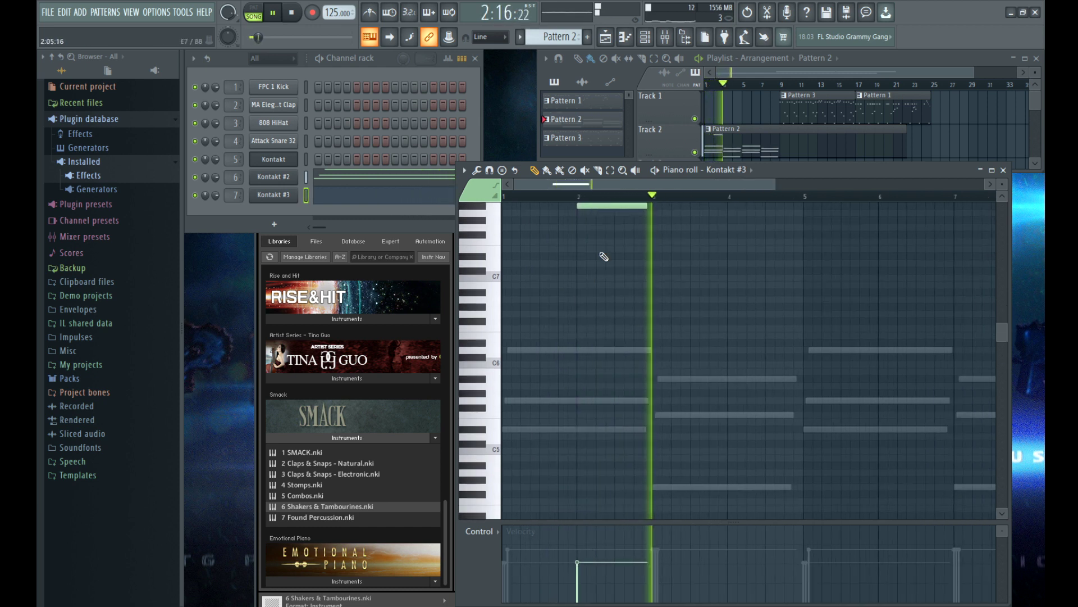
pyautogui.scroll(2, 590, 278)
pyautogui.moveTo(614, 249); pyautogui.dragTo(766, 249)
pyautogui.click(764, 256)
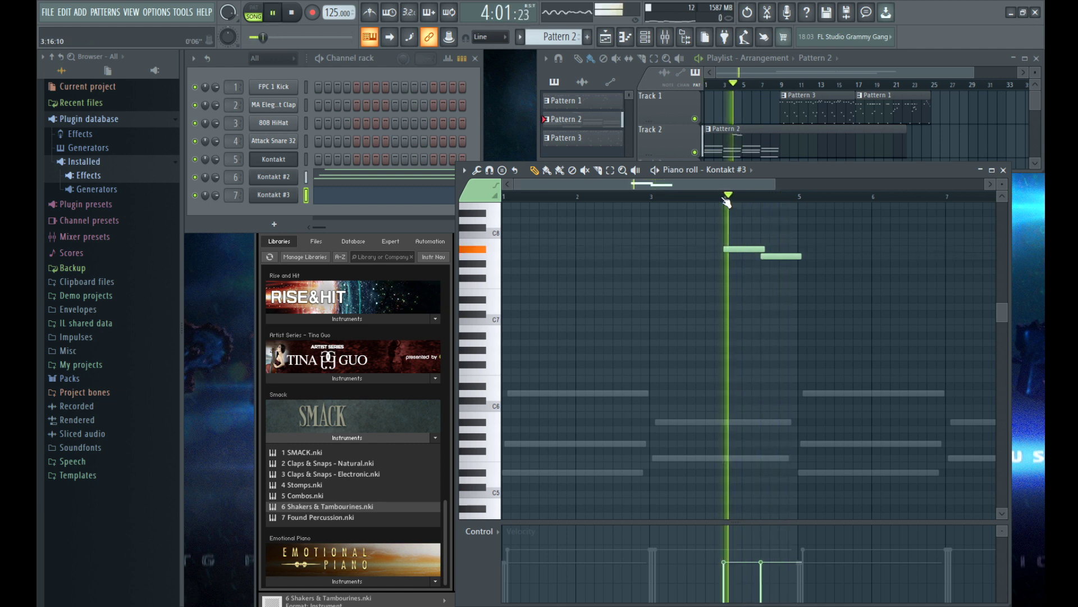
# Step: Add a D7 note at bar 5 after the two melody notes and lengthen it to 1:09:00
pyautogui.scroll(1, 727, 202)
pyautogui.hotkey('ctrl', 'a')
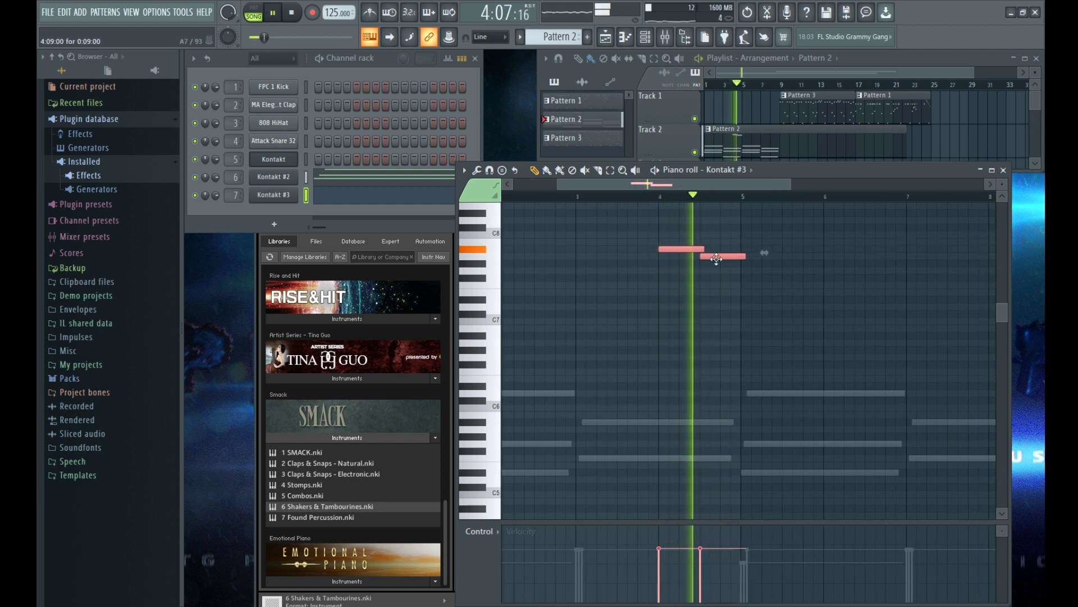
pyautogui.click(746, 299)
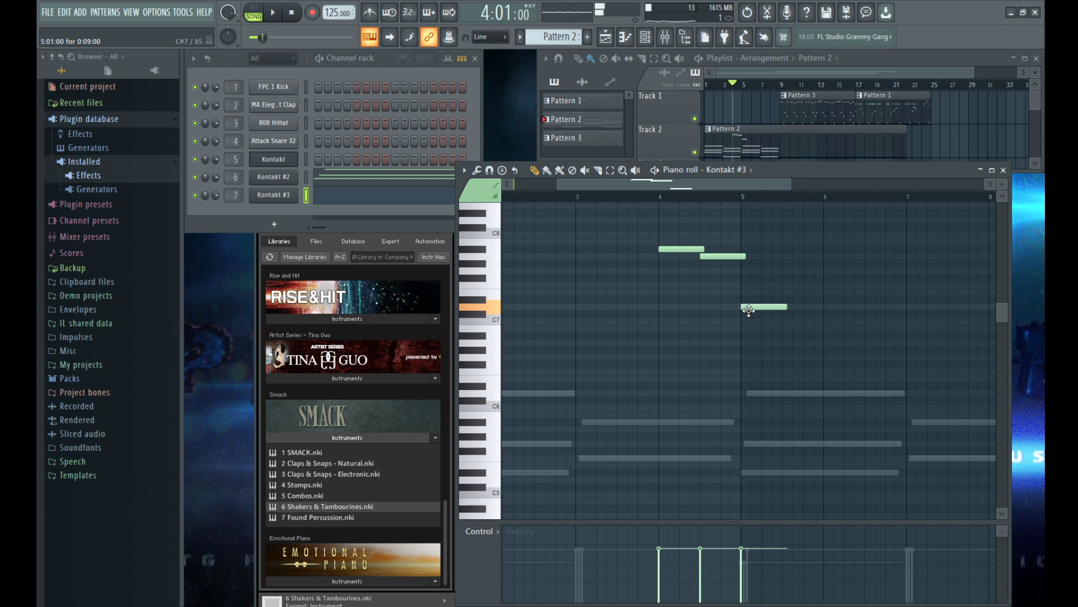
pyautogui.moveTo(787, 306); pyautogui.dragTo(696, 246)
pyautogui.scroll(-1, 696, 246)
pyautogui.keyDown('ctrl'); pyautogui.click(807, 319); pyautogui.keyUp('ctrl')
pyautogui.moveTo(805, 307); pyautogui.dragTo(837, 307)
pyautogui.moveTo(814, 332); pyautogui.dragTo(686, 252)
pyautogui.moveTo(836, 306); pyautogui.dragTo(820, 307)
# Step: Copy the three-note melody phrase from bar 4 to bar 8
pyautogui.moveTo(809, 332); pyautogui.dragTo(917, 249)
pyautogui.press('space')
pyautogui.hscroll(2, 910, 291)
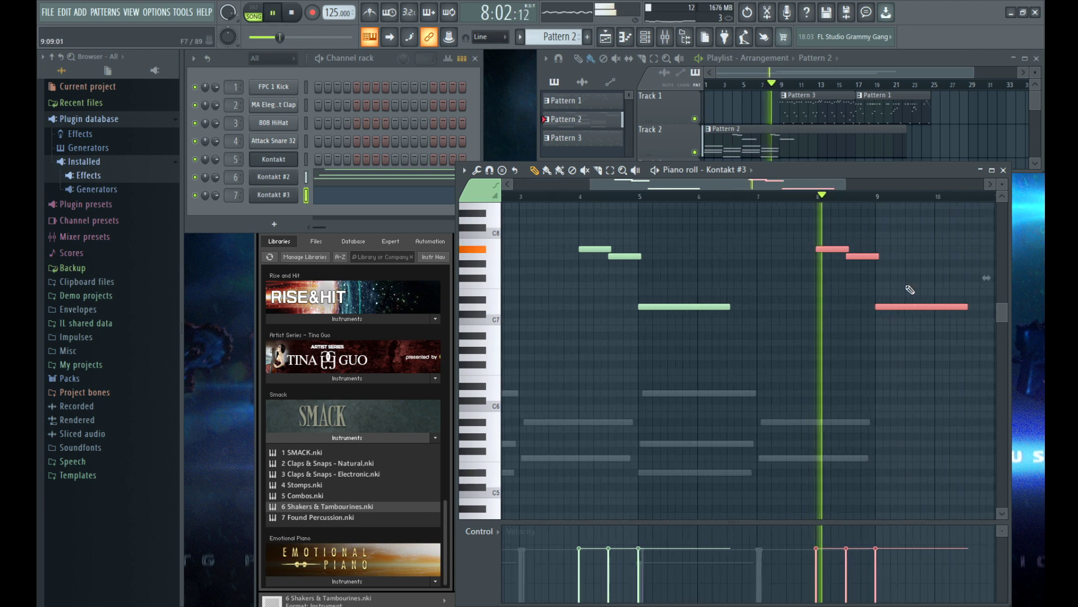
# Step: Replace the copied D7 note at bar 9 with a G7 note of length 1:09:00
pyautogui.scroll(1, 870, 266)
pyautogui.keyDown('ctrl'); pyautogui.click(856, 268); pyautogui.keyUp('ctrl')
pyautogui.click(805, 271)
pyautogui.rightClick(815, 307)
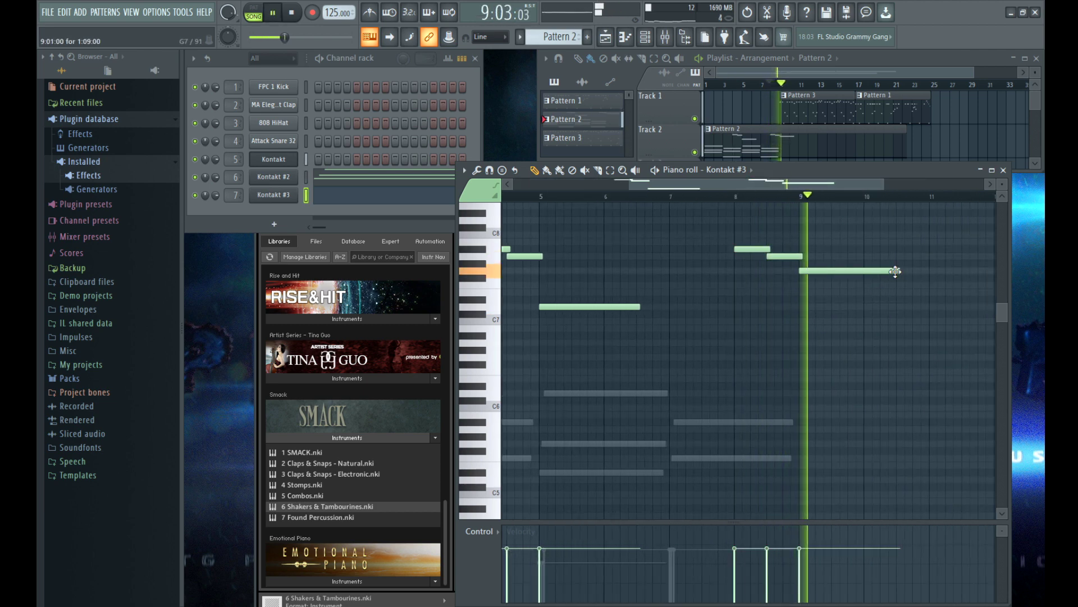
pyautogui.scroll(-1, 803, 339)
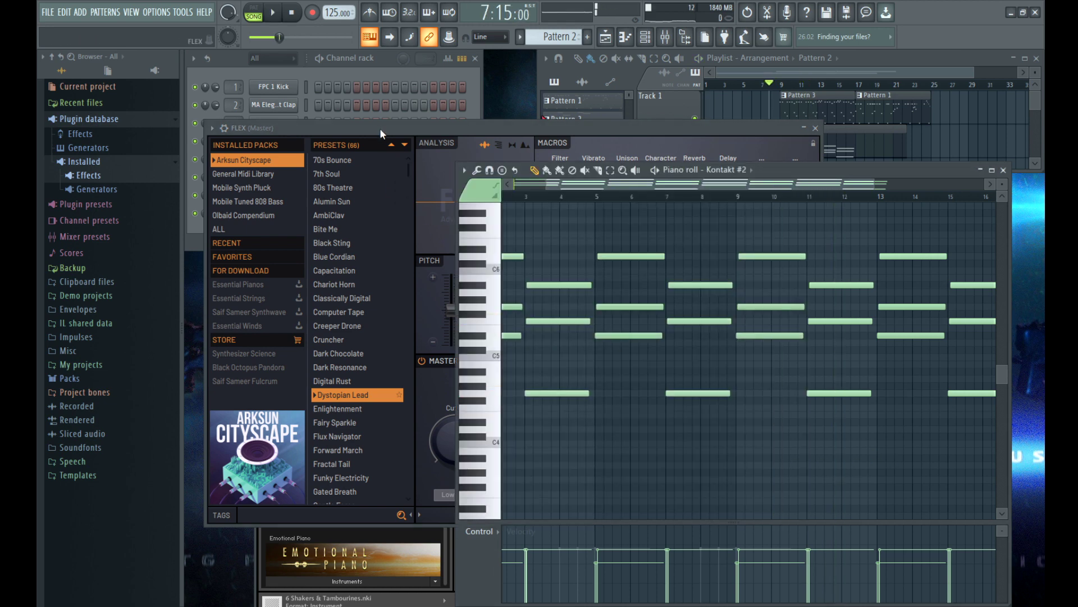
# Step: Audition FLEX presets such as 80s Theatre and Acoustic Piano on the new channel, then close the synth
pyautogui.click(380, 128)
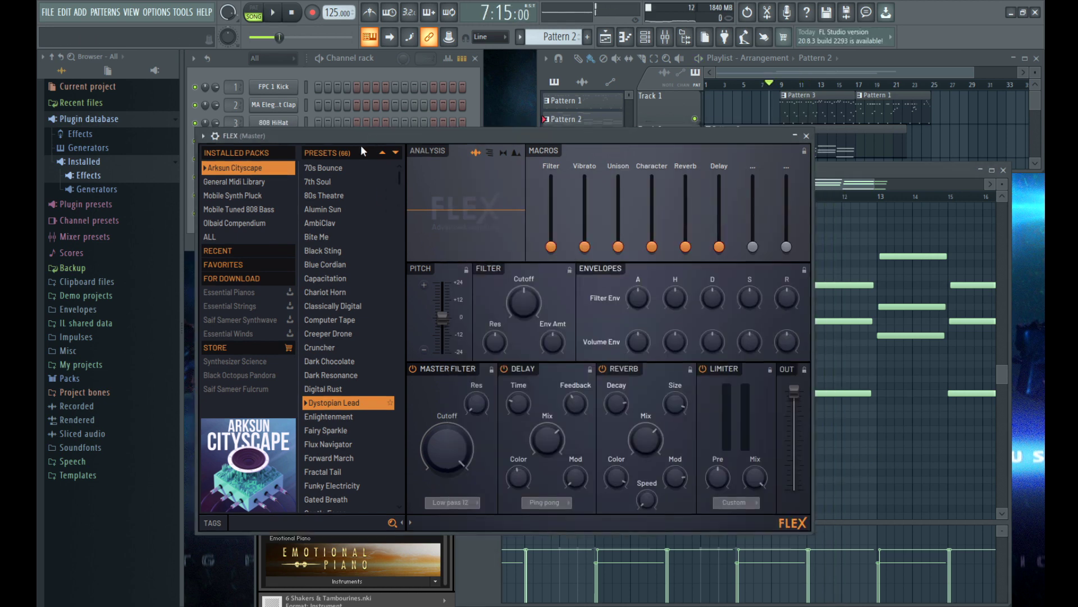
pyautogui.click(341, 194)
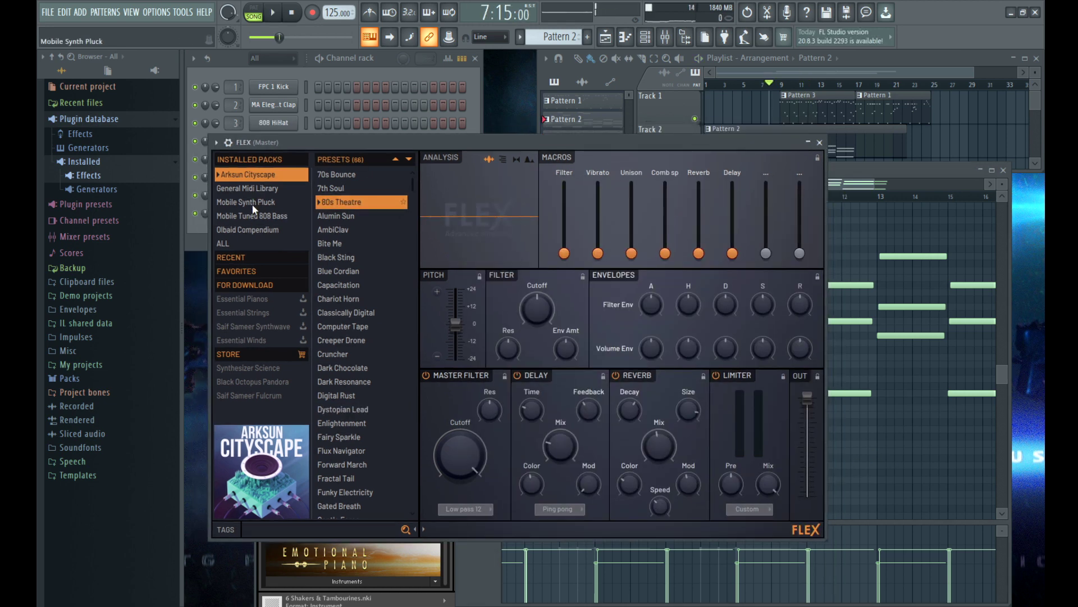
pyautogui.click(253, 204)
pyautogui.click(233, 245)
pyautogui.moveTo(410, 373); pyautogui.dragTo(410, 186)
pyautogui.click(342, 299)
pyautogui.click(342, 257)
pyautogui.click(342, 229)
pyautogui.scroll(-9, 342, 225)
pyautogui.click(343, 335)
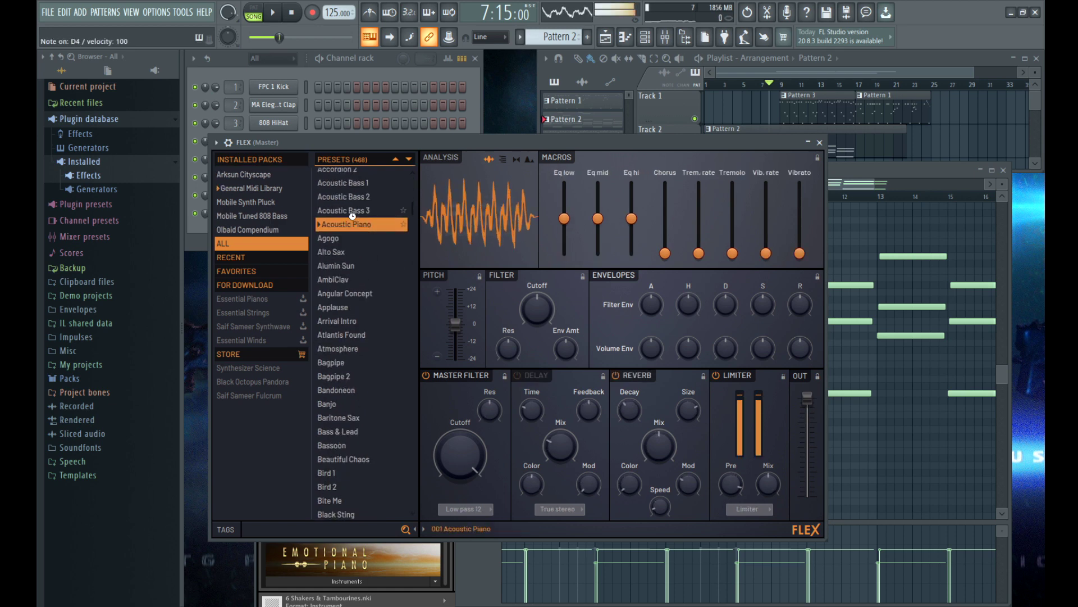
pyautogui.scroll(3, 354, 211)
pyautogui.click(346, 284)
pyautogui.click(347, 244)
pyautogui.click(820, 142)
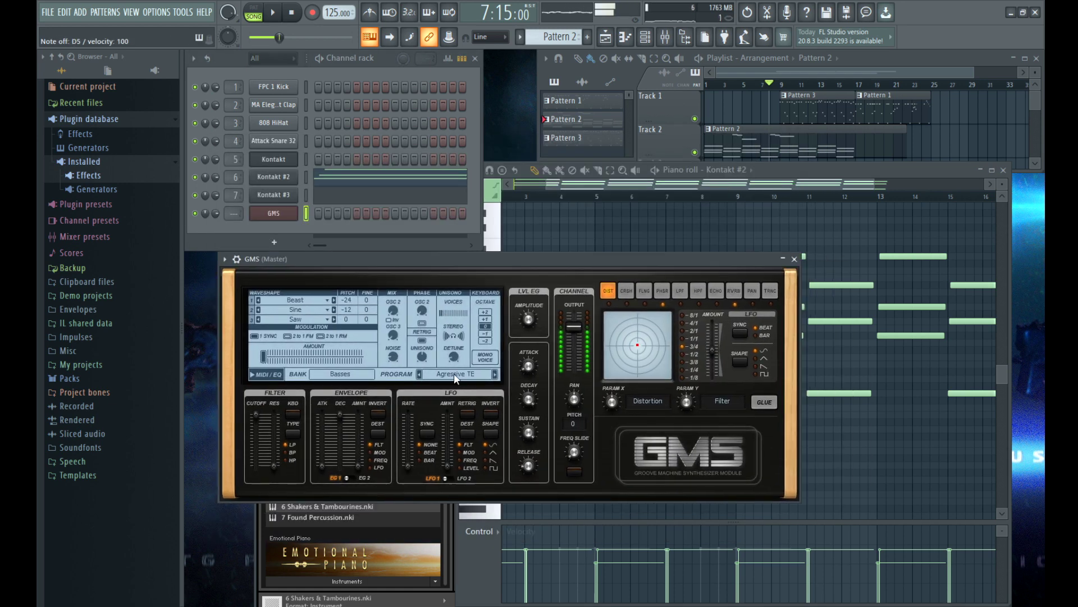
# Step: Try the Punchy TE and Pure Bass presets from the Basses bank of the GMS synth
pyautogui.click(453, 373)
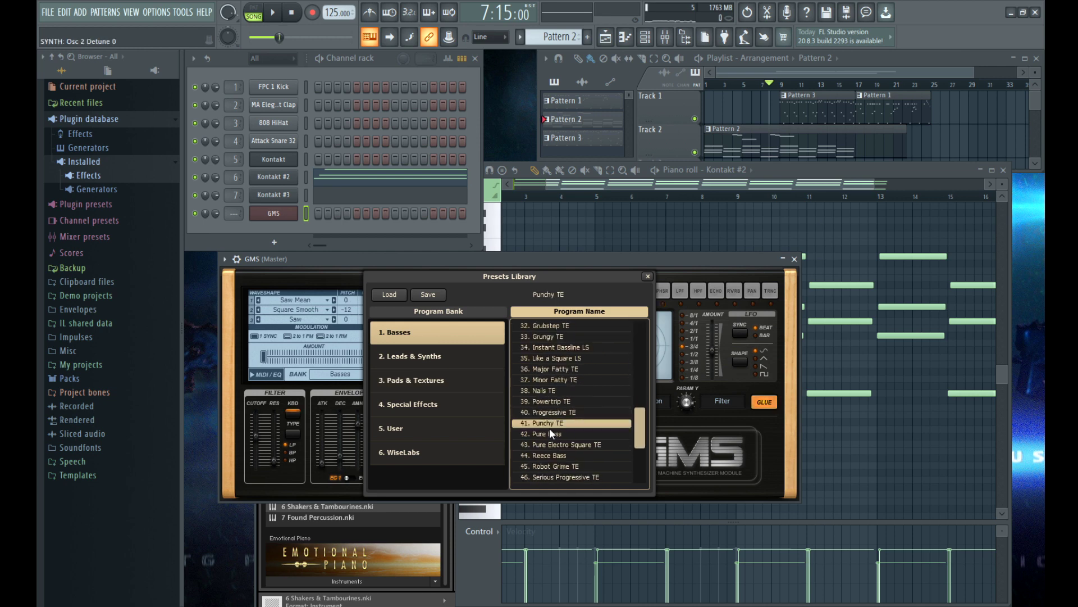
pyautogui.click(648, 276)
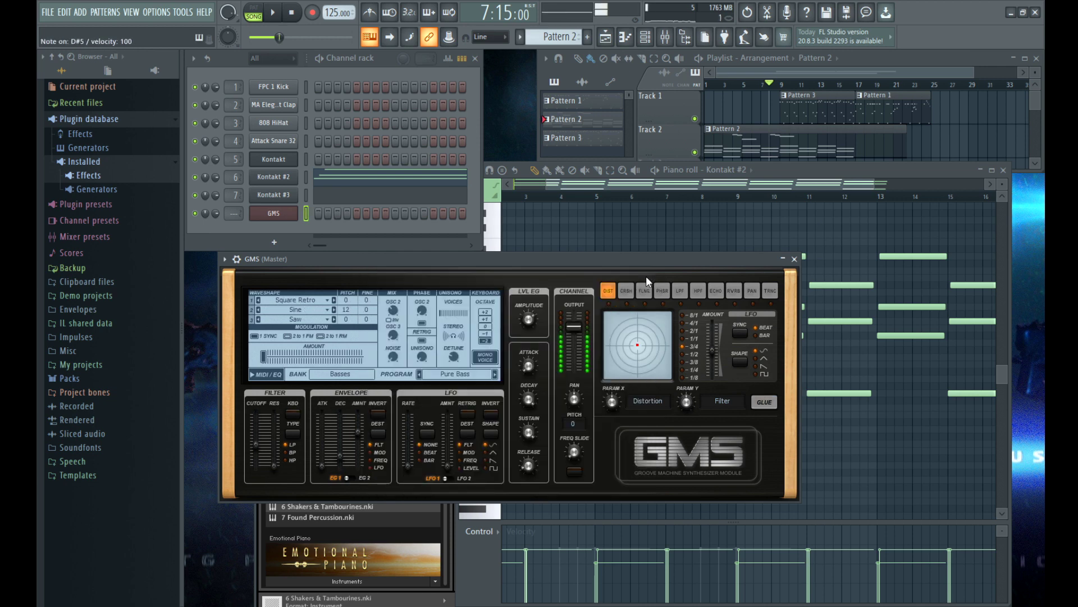
pyautogui.click(794, 260)
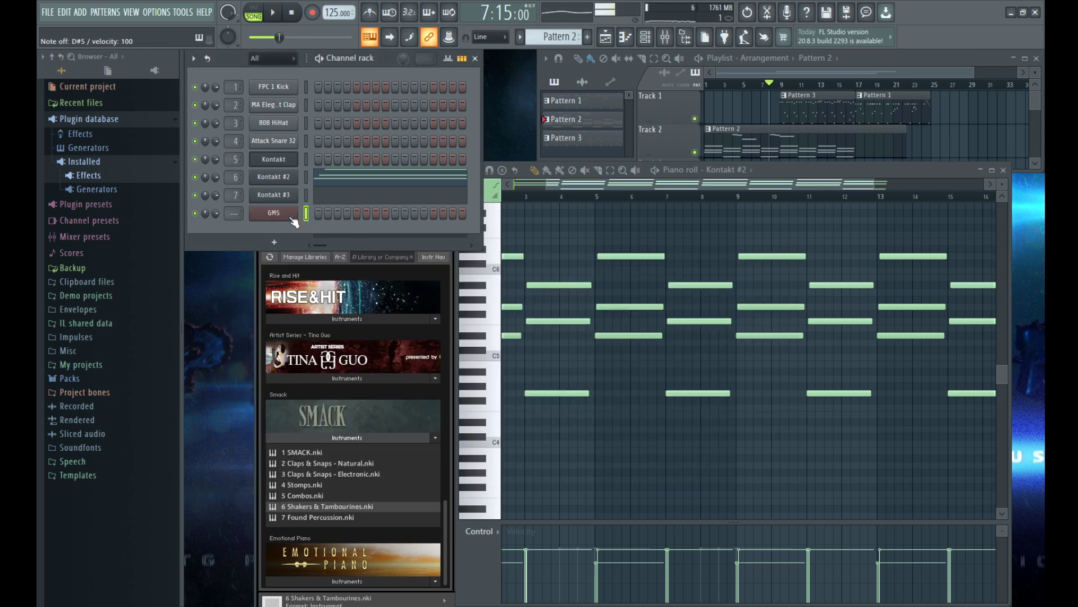
# Step: Replace the GMS channel with Hive and select its AZ Dirty 808 Boom preset from 01 Basses
pyautogui.click(291, 218)
pyautogui.moveTo(495, 112); pyautogui.dragTo(501, 151)
pyautogui.press('Down')
pyautogui.press('Down')
pyautogui.press('Down')
pyautogui.press('Down')
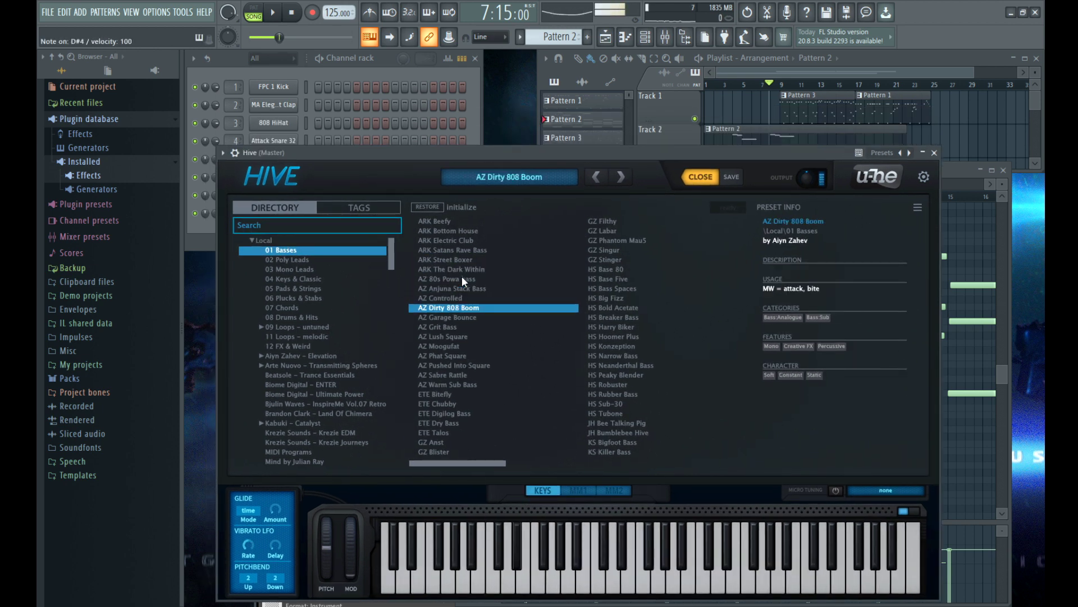
pyautogui.click(934, 153)
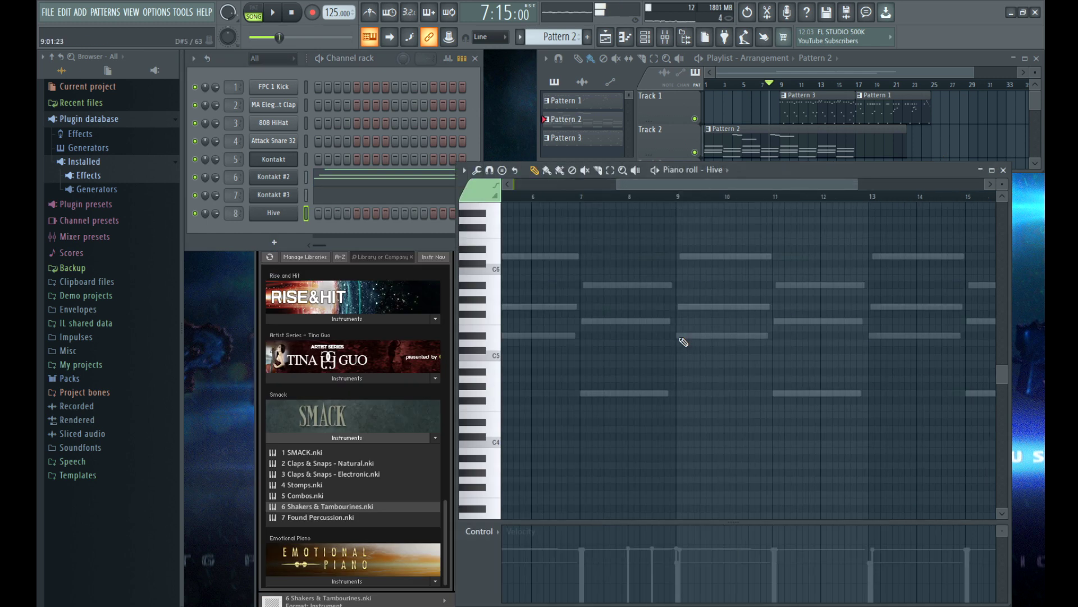
# Step: Draw a Hive bass note on D#5 from bar 9 to about step 8 of bar 10, followed by a seven-step F5 at 10:09
pyautogui.scroll(2, 676, 205)
pyautogui.press('space')
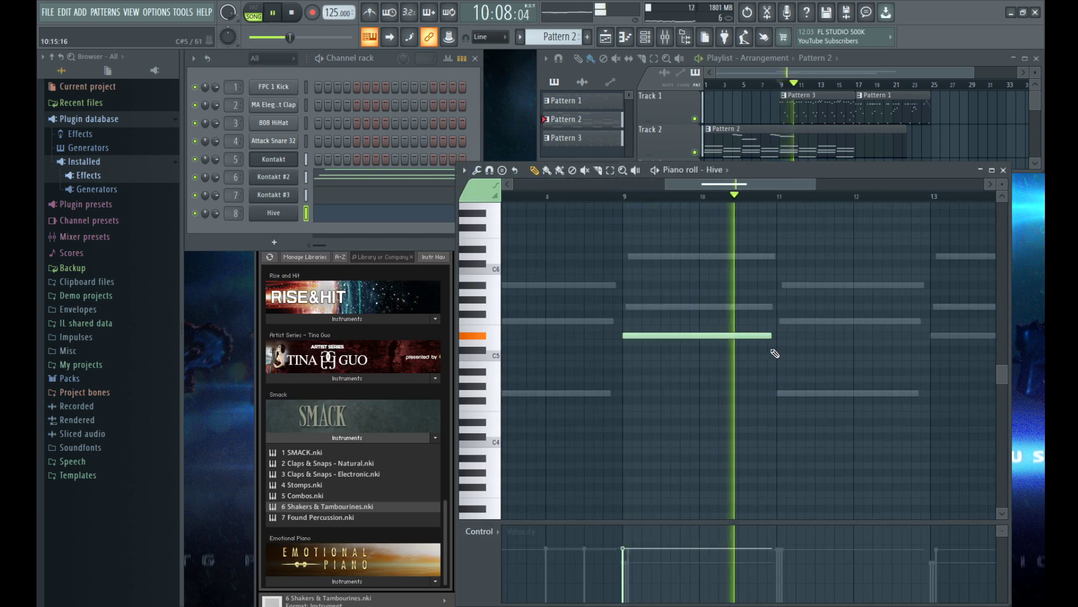
pyautogui.press('space')
pyautogui.moveTo(767, 335); pyautogui.dragTo(753, 336)
pyautogui.press('space')
pyautogui.moveTo(848, 321); pyautogui.dragTo(763, 322)
pyautogui.scroll(2, 753, 320)
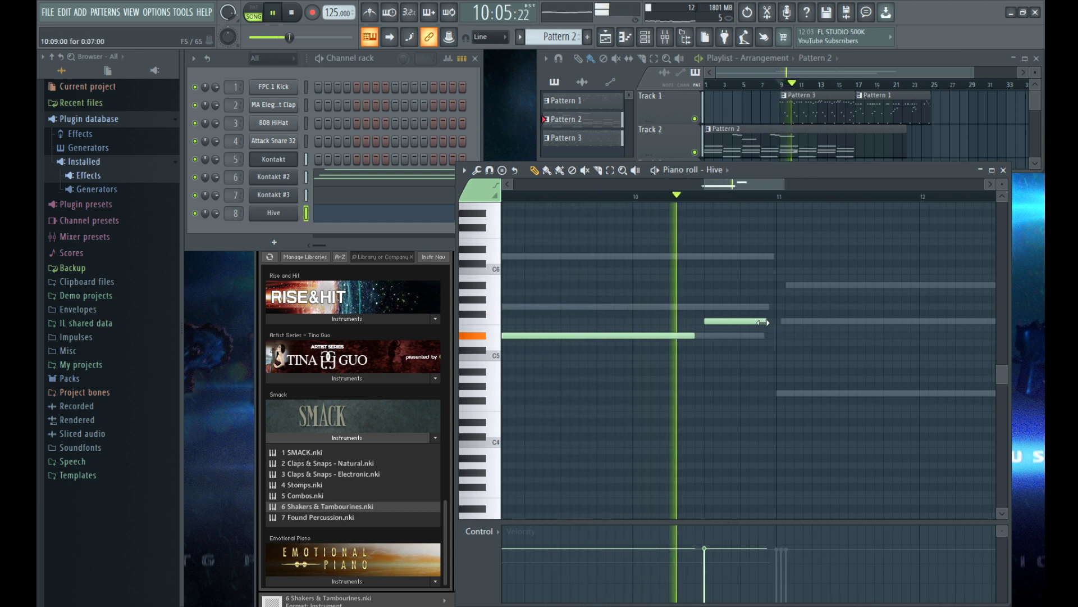
# Step: Add a long G4 bass note at bar 11 and a shorter A#4 note at step 9 of bar 12
pyautogui.moveTo(780, 389); pyautogui.dragTo(780, 396)
pyautogui.press('space')
pyautogui.scroll(-2, 719, 397)
pyautogui.moveTo(904, 398); pyautogui.dragTo(884, 366)
pyautogui.hscroll(1, 704, 336)
# Step: Add a D#5 bass note just over a bar long at bar 13 and shorten the G4 note to end before the A#4
pyautogui.click(905, 336)
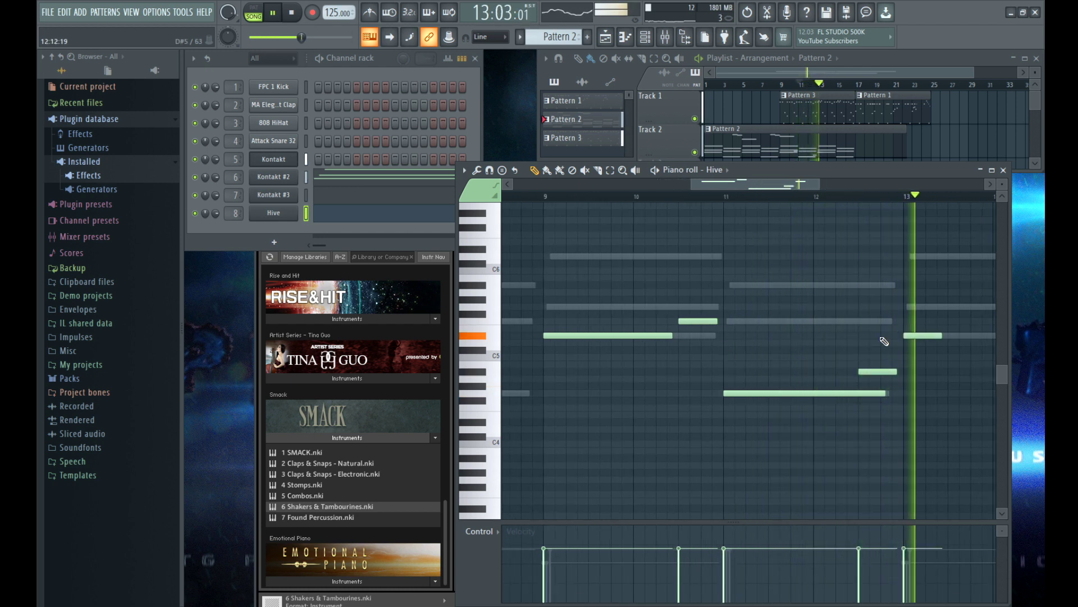
pyautogui.scroll(-2, 900, 337)
pyautogui.moveTo(894, 335); pyautogui.dragTo(935, 335)
pyautogui.click(834, 199)
pyautogui.press('space')
pyautogui.scroll(2, 650, 200)
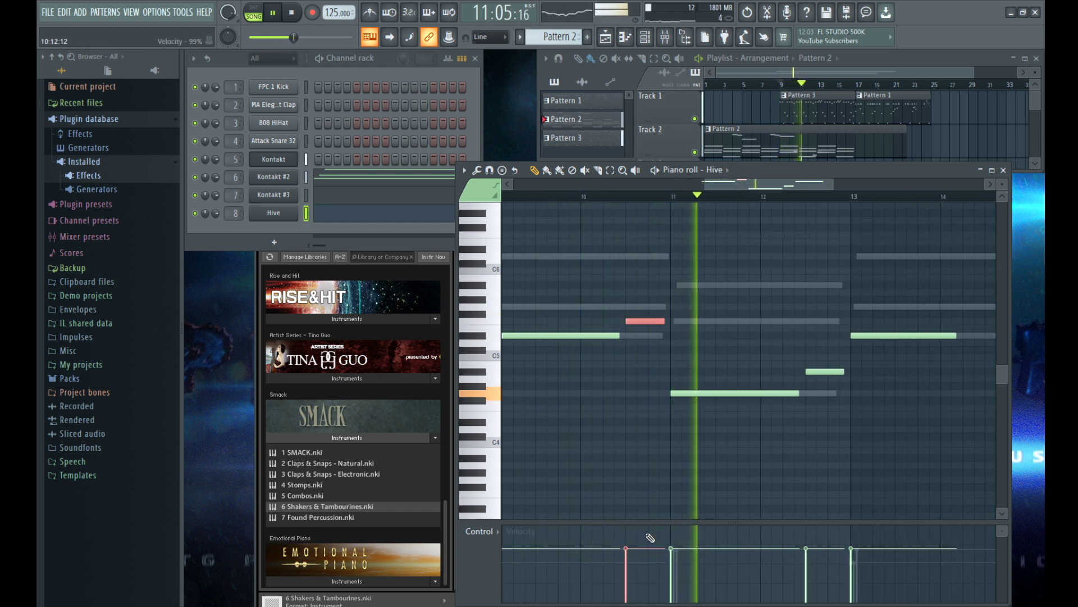
# Step: Adjust the velocity of the F5 bass note at 10:09 during playback and open the Hive synth
pyautogui.press('space')
pyautogui.press('space')
pyautogui.click(626, 199)
pyautogui.scroll(2, 626, 198)
pyautogui.moveTo(639, 584); pyautogui.dragTo(649, 511)
pyautogui.click(273, 212)
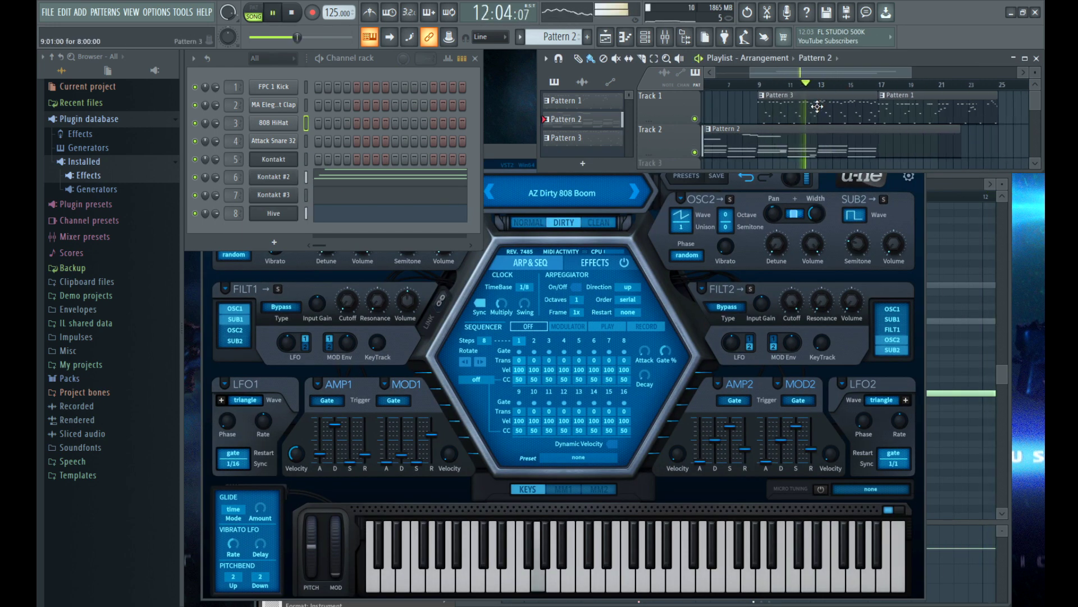
# Step: Open the 808 HiHat piano roll for Pattern 3 and place a short D#5 note at the start of bar 5
pyautogui.press('F7')
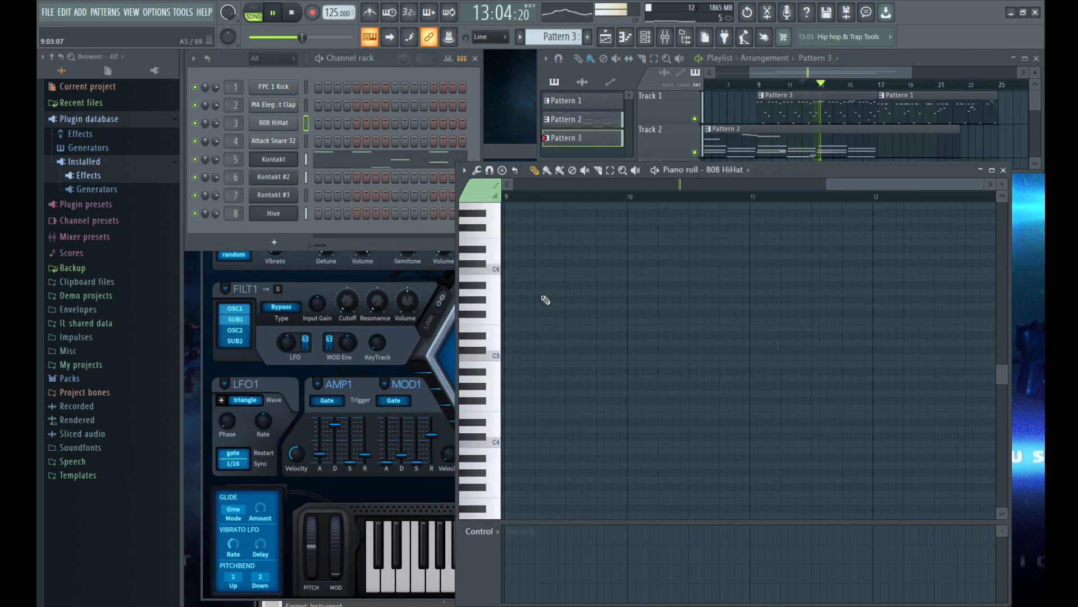
pyautogui.press('space')
pyautogui.click(634, 278)
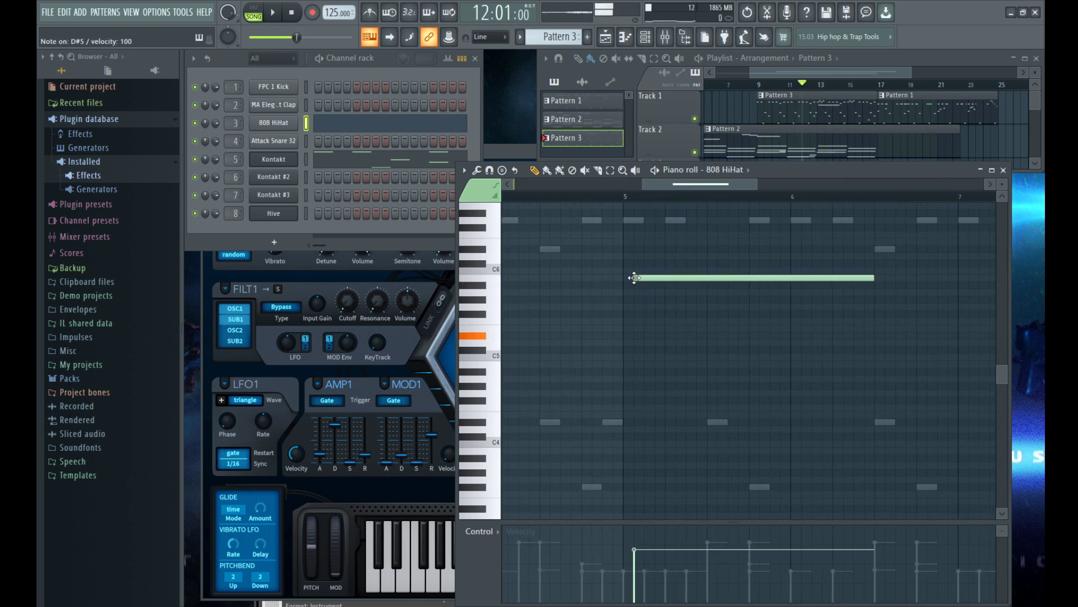
pyautogui.press('space')
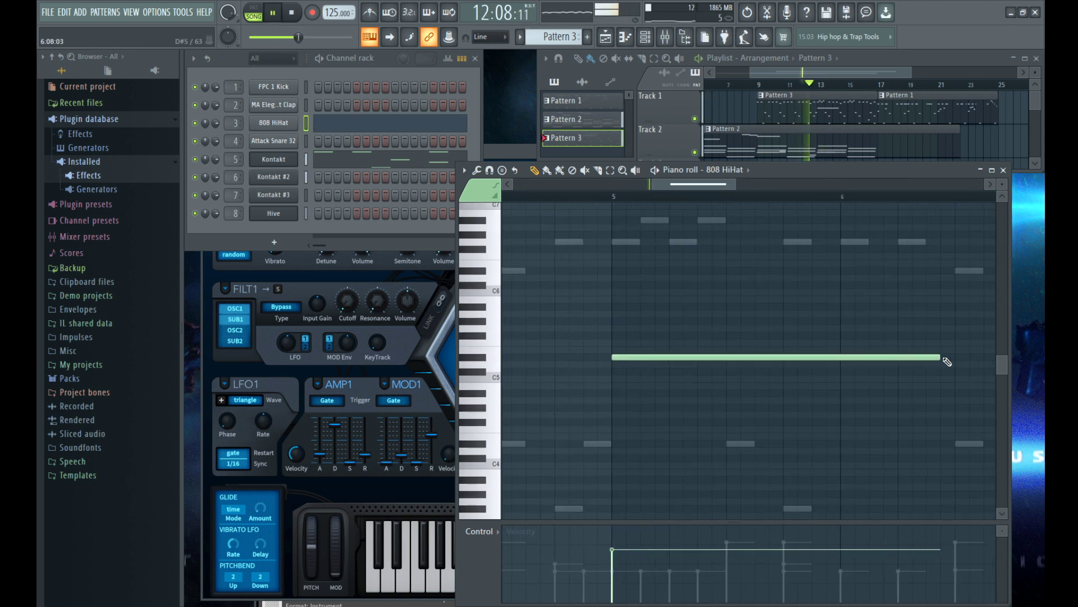
pyautogui.moveTo(940, 358); pyautogui.dragTo(532, 378)
# Step: Add one-step D#5 hi-hat notes at steps 3, 5, 7, 11, 13 and 15 of bar 5
pyautogui.scroll(2, 629, 362)
pyautogui.click(660, 357)
pyautogui.click(711, 358)
pyautogui.click(766, 358)
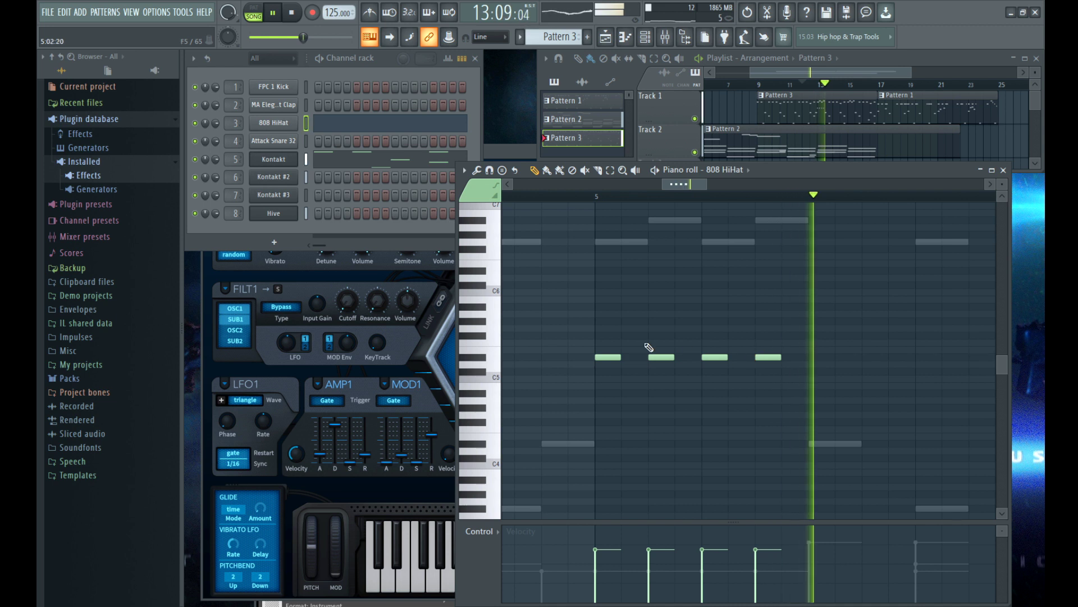
pyautogui.scroll(-1, 648, 348)
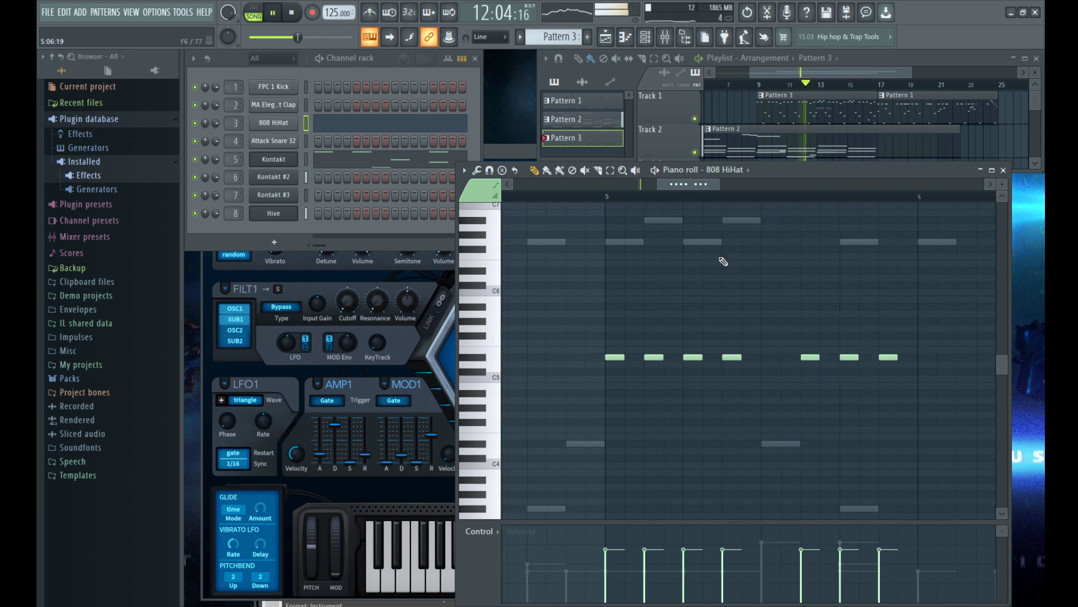
pyautogui.scroll(-1, 775, 374)
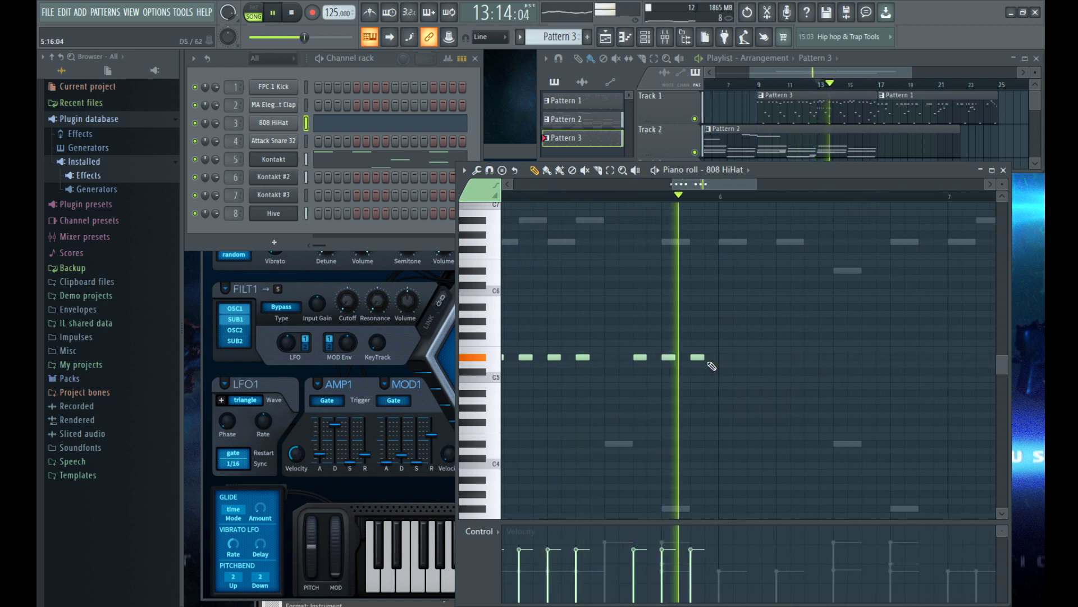
# Step: Add one-step D#5 hi-hat notes at steps 1, 3, 5 and 7 of bar 6 and duplicate the phrase into bars 7 and 8
pyautogui.click(730, 359)
pyautogui.click(758, 359)
pyautogui.click(740, 358)
pyautogui.moveTo(756, 358); pyautogui.dragTo(771, 358)
pyautogui.click(796, 357)
pyautogui.scroll(-2, 715, 356)
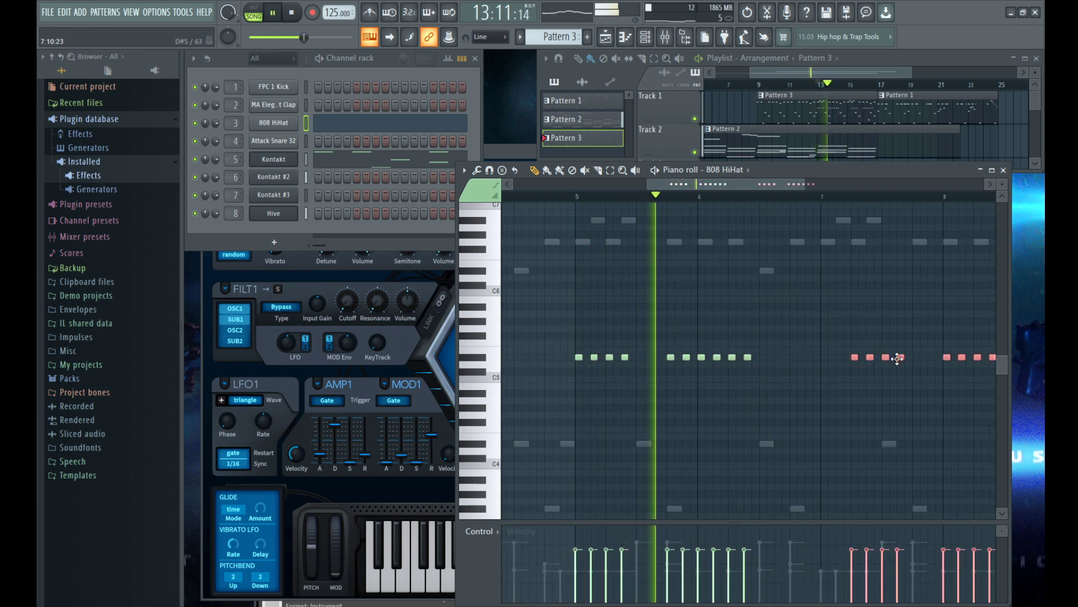
# Step: Delete the D#5 hi-hat note at the start of bar 7, add one at step 8 and play from step 6
pyautogui.scroll(2, 876, 366)
pyautogui.rightClick(747, 358)
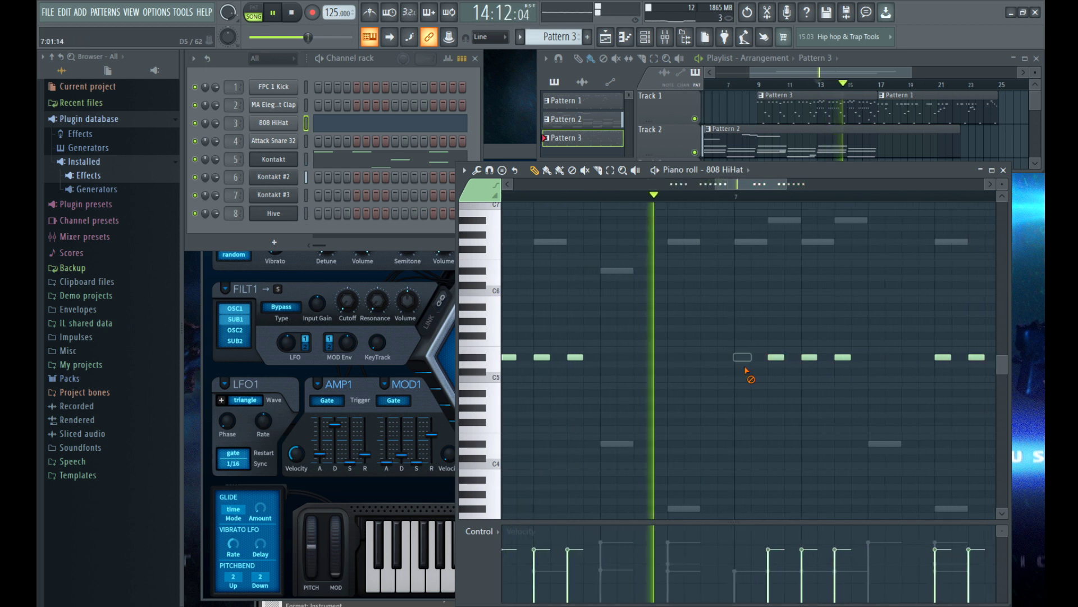
pyautogui.scroll(-1, 747, 362)
pyautogui.hscroll(1, 737, 353)
pyautogui.moveTo(732, 348); pyautogui.dragTo(678, 364)
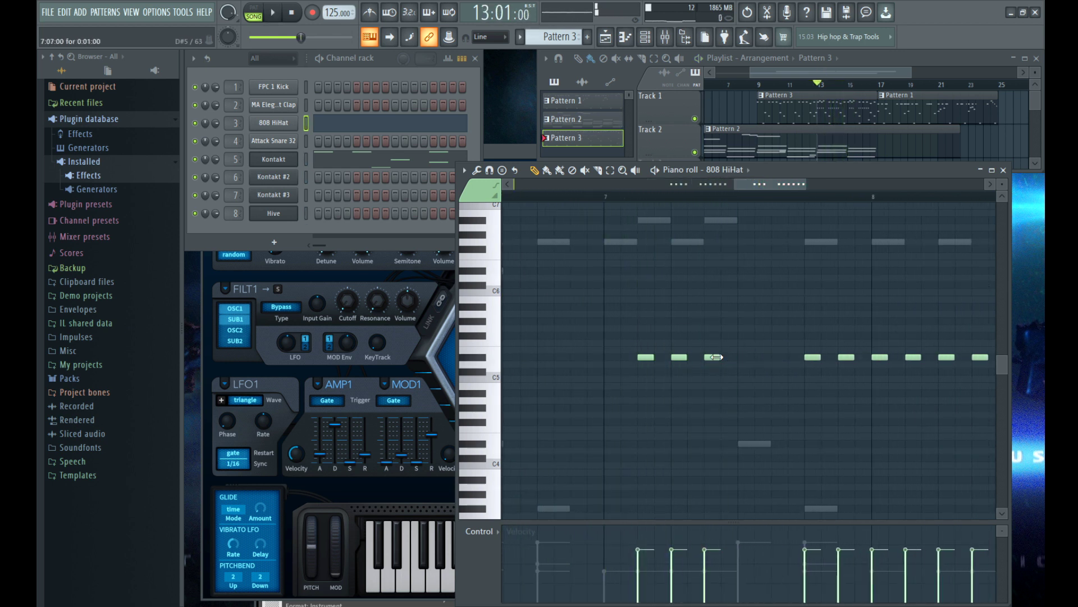
pyautogui.click(700, 199)
pyautogui.press('space')
# Step: Replace the D#5 notes at steps 5 and 7 of bar 8 with a roll of eight half-step notes
pyautogui.scroll(-1, 843, 360)
pyautogui.hscroll(1, 857, 375)
pyautogui.scroll(1, 848, 371)
pyautogui.hscroll(1, 758, 348)
pyautogui.scroll(1, 742, 354)
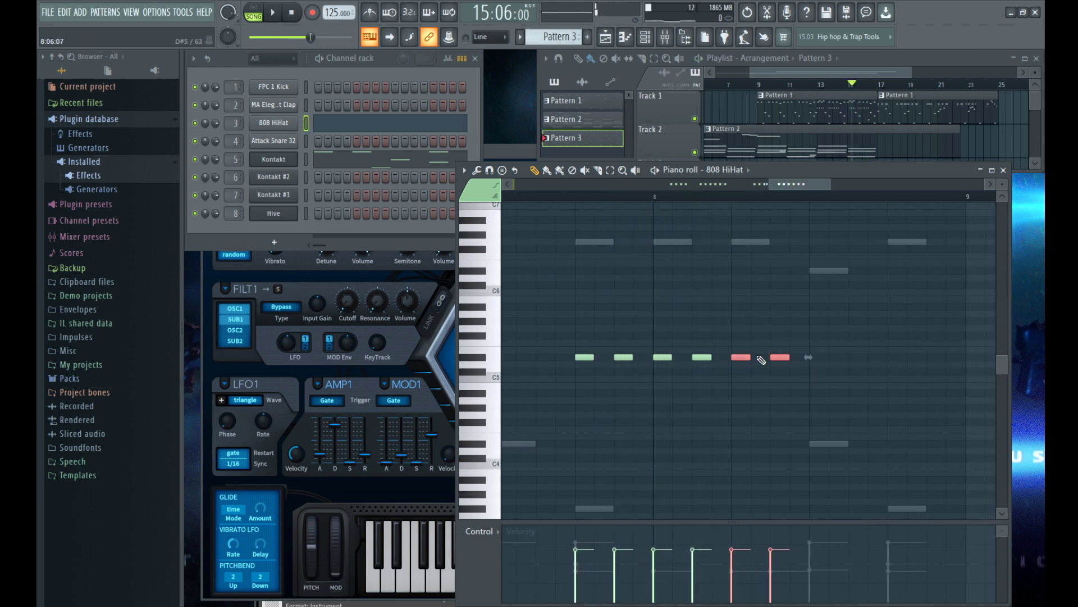
pyautogui.moveTo(728, 342); pyautogui.dragTo(794, 382)
pyautogui.scroll(4, 750, 364)
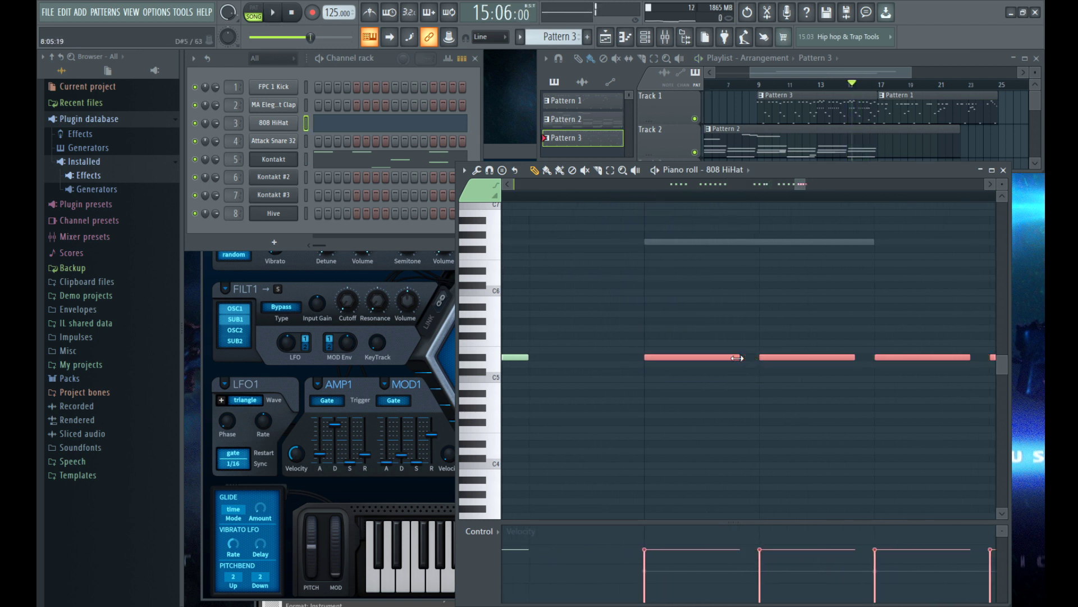
pyautogui.scroll(-3, 607, 344)
pyautogui.scroll(-6, 762, 360)
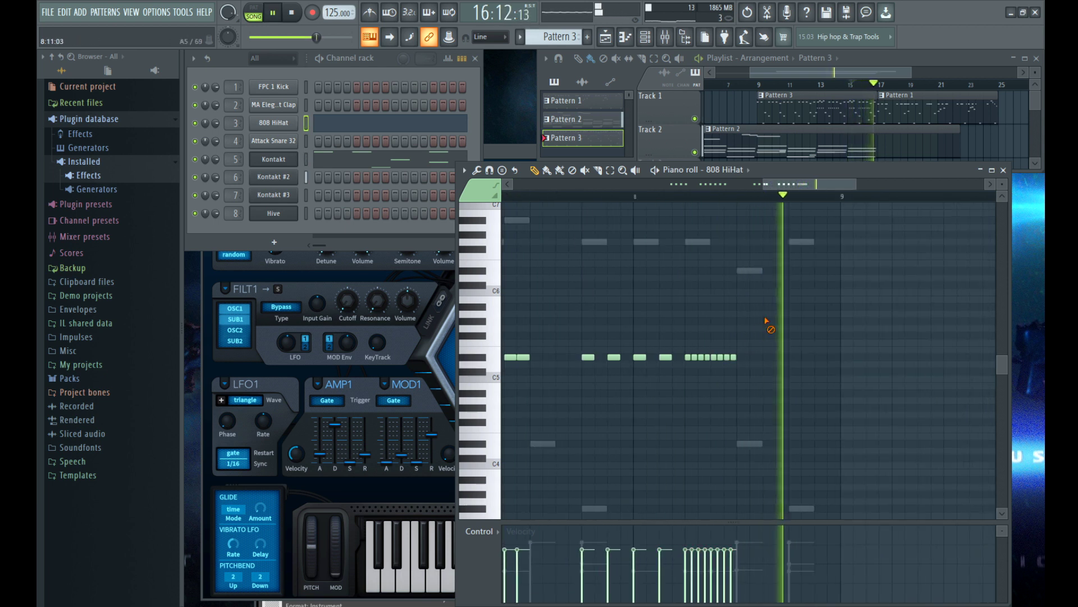
# Step: Copy all the hi-hat notes into Pattern 1 from bar 1 and duplicate them across bars 5 to 8
pyautogui.keyDown('ctrl'); pyautogui.click(770, 336); pyautogui.keyUp('ctrl')
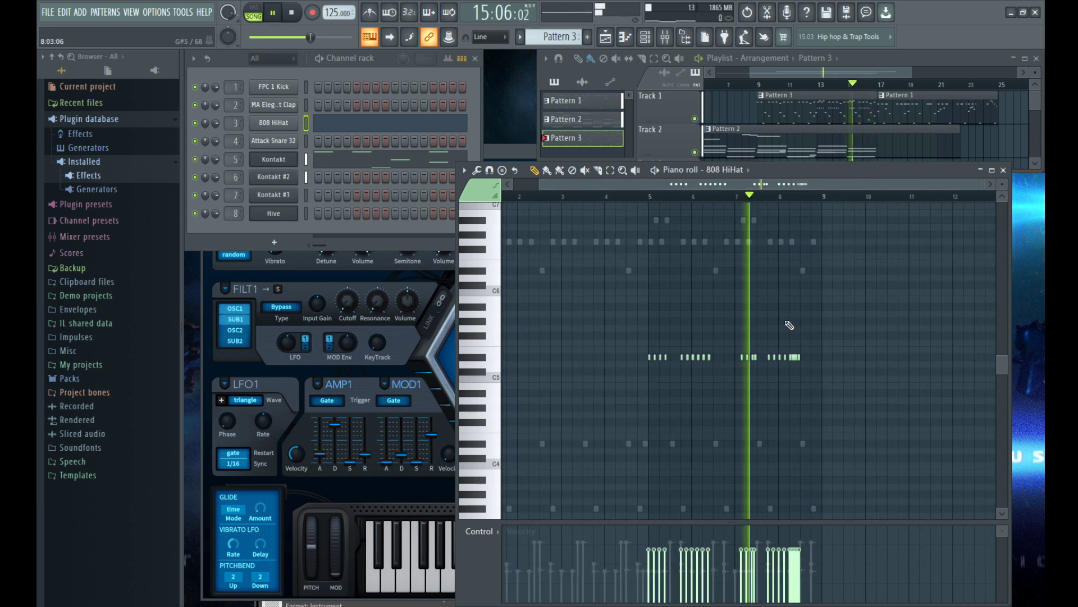
pyautogui.moveTo(839, 334); pyautogui.dragTo(506, 381)
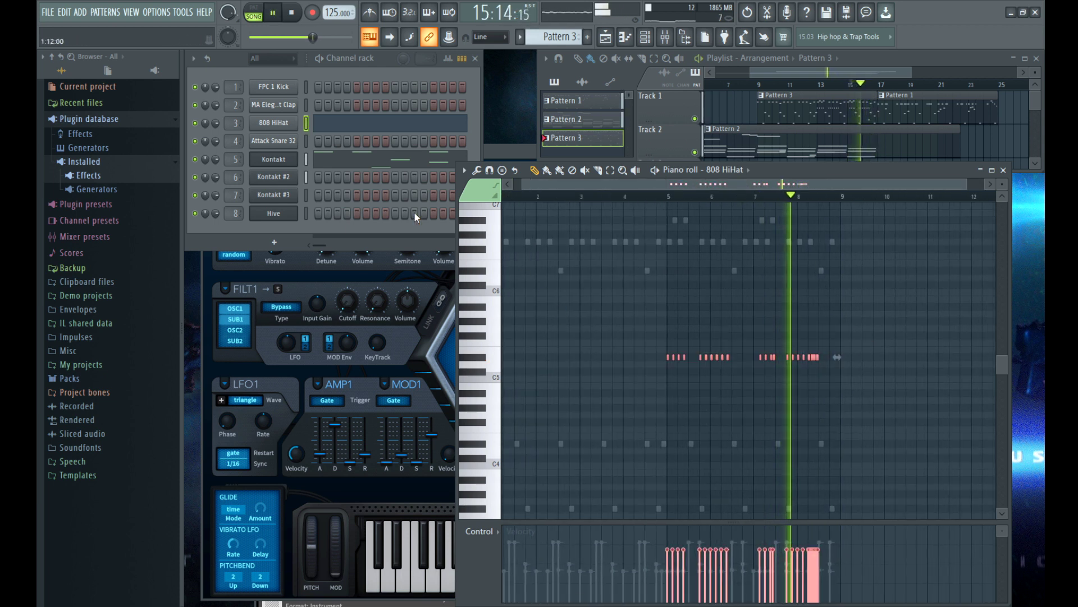
pyautogui.click(918, 104)
pyautogui.scroll(3, 765, 349)
pyautogui.press('space')
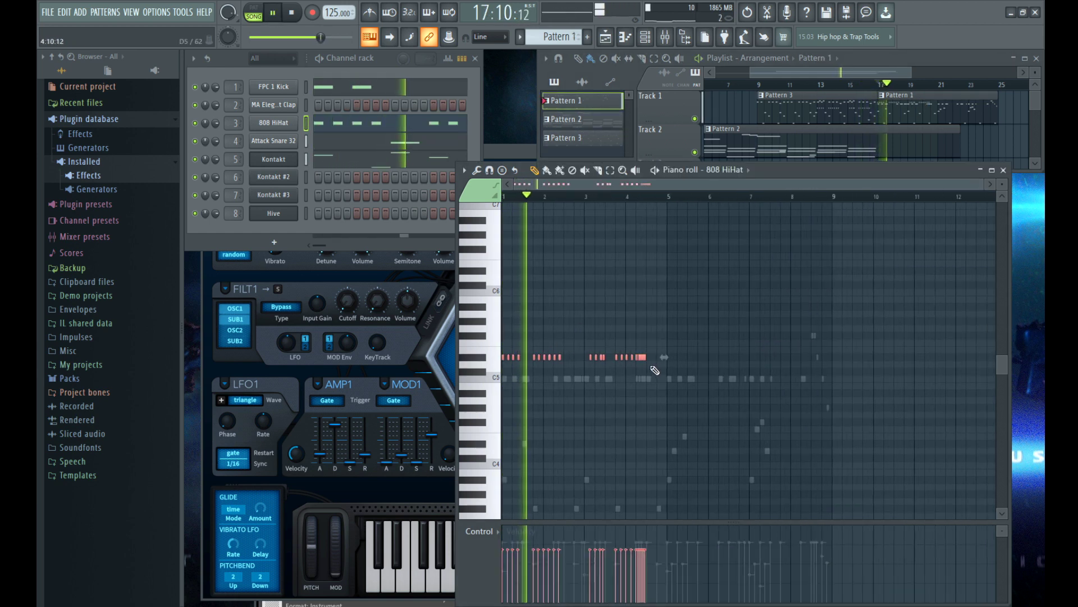
pyautogui.hotkey('ctrl', 'b')
pyautogui.moveTo(813, 360); pyautogui.dragTo(803, 359)
pyautogui.keyDown('ctrl'); pyautogui.click(781, 310); pyautogui.keyUp('ctrl')
# Step: Add a descending F#6, E6, B5, G#5 hi-hat run from step 13 of bar 2 and copy it to the end of bar 4
pyautogui.scroll(4, 570, 334)
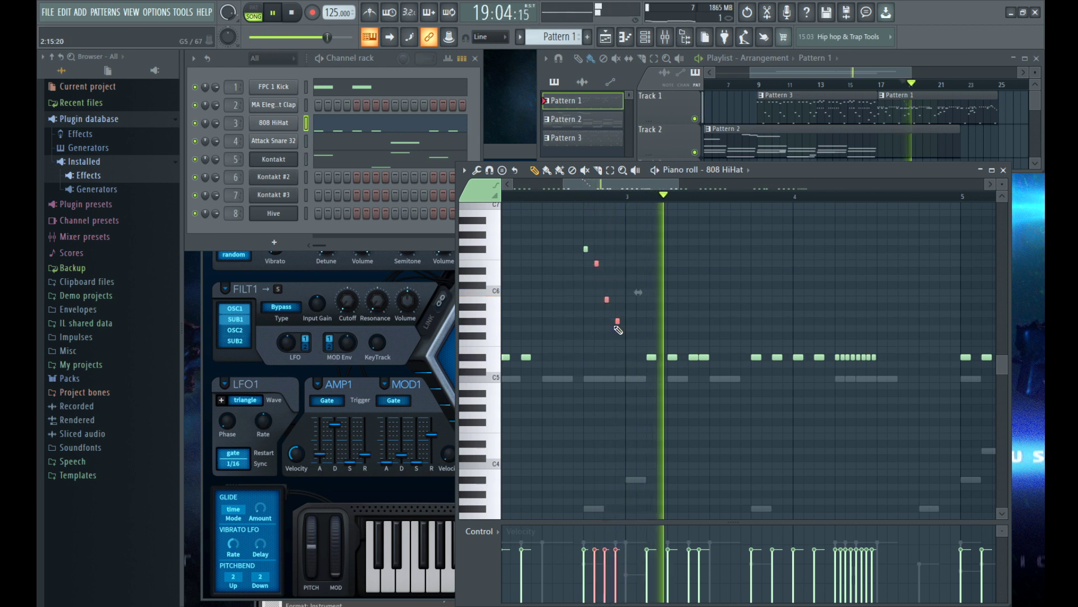
pyautogui.scroll(-1, 580, 213)
pyautogui.moveTo(552, 218); pyautogui.dragTo(839, 322)
# Step: Change the bar 4 hi-hat run to alternating F#6 and E6 notes and repeat the pitched runs in bars 6 and 8
pyautogui.rightClick(837, 320)
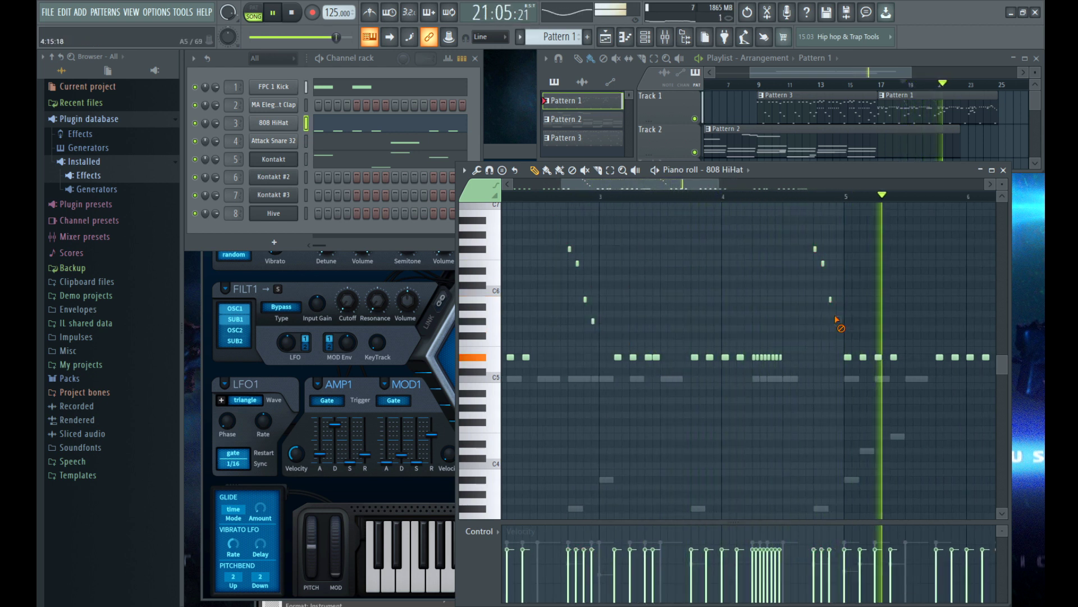
pyautogui.click(802, 196)
pyautogui.scroll(3, 902, 283)
pyautogui.press('space')
pyautogui.press('space')
pyautogui.click(746, 250)
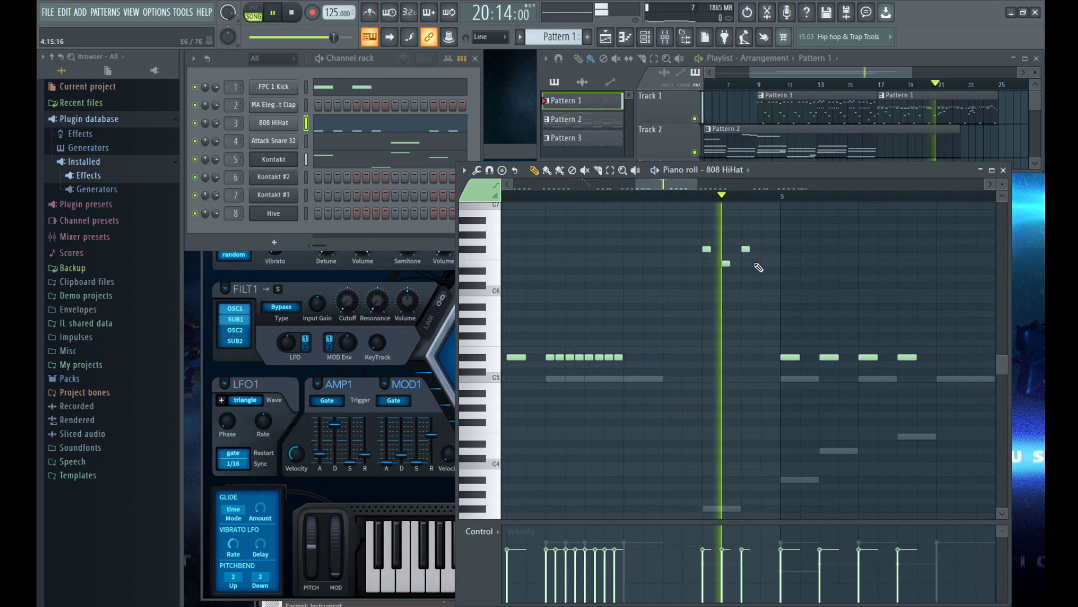
pyautogui.click(761, 264)
pyautogui.scroll(-3, 758, 304)
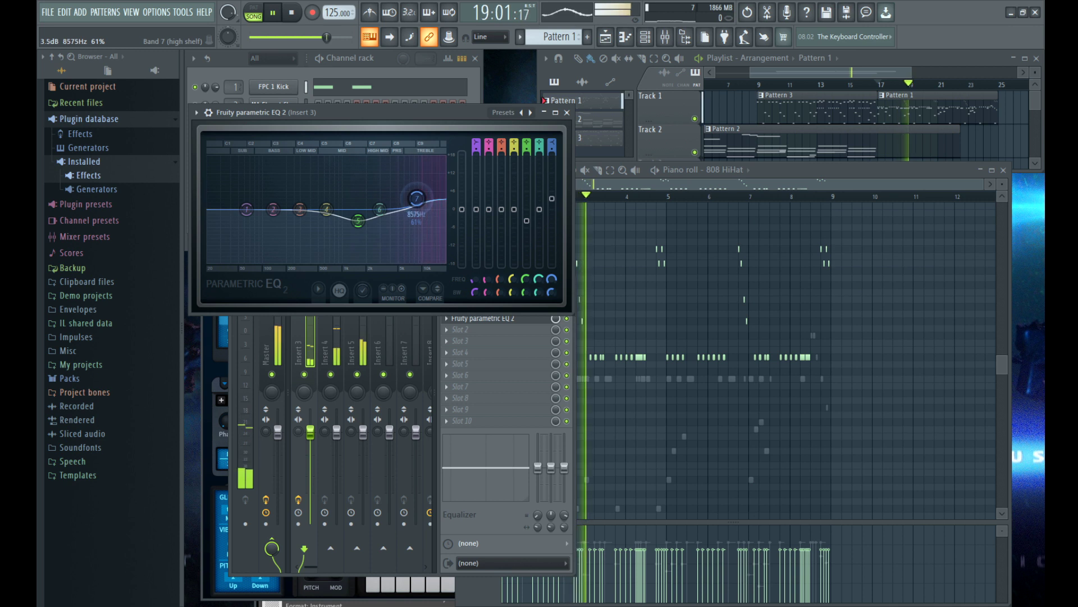
# Step: Add Fruity Reeverb 2 after the EQ on the hi-hat's mixer Insert 3 and adjust its wet level and high cut
pyautogui.click(566, 116)
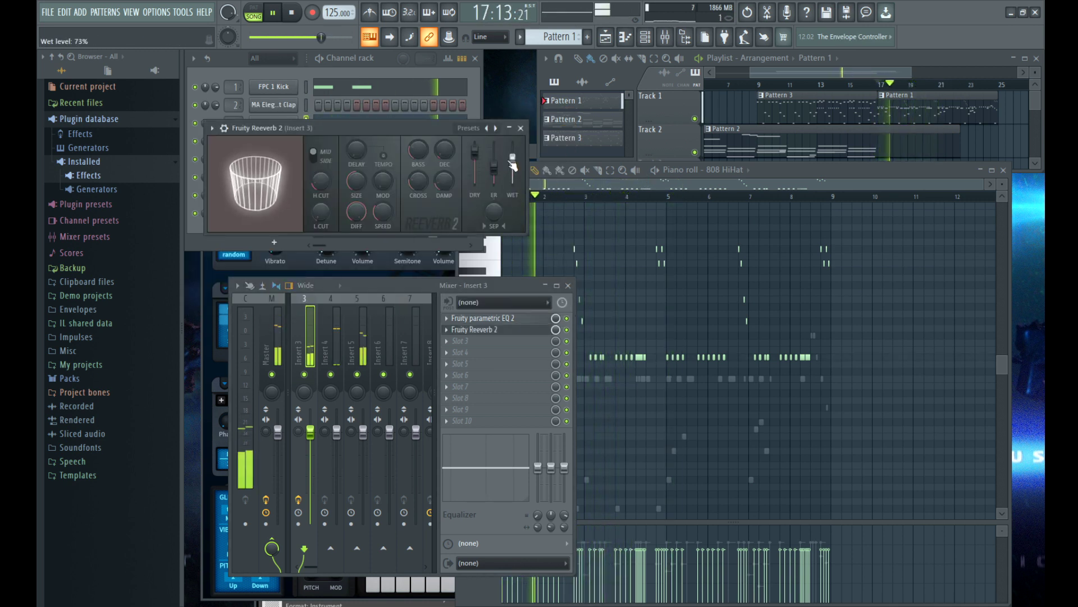
pyautogui.moveTo(321, 182); pyautogui.dragTo(357, 135)
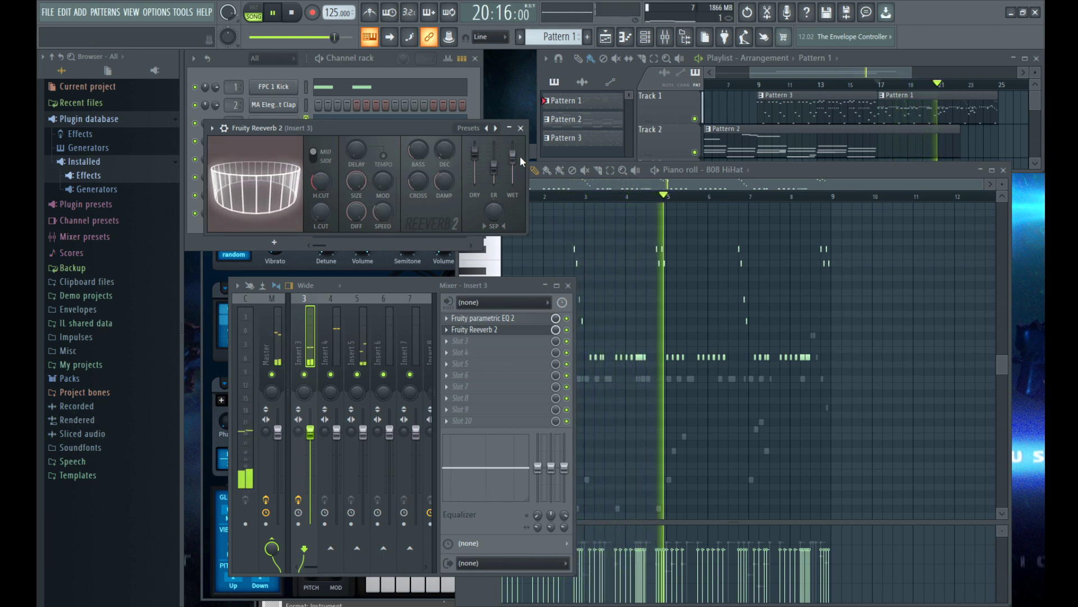
pyautogui.click(520, 128)
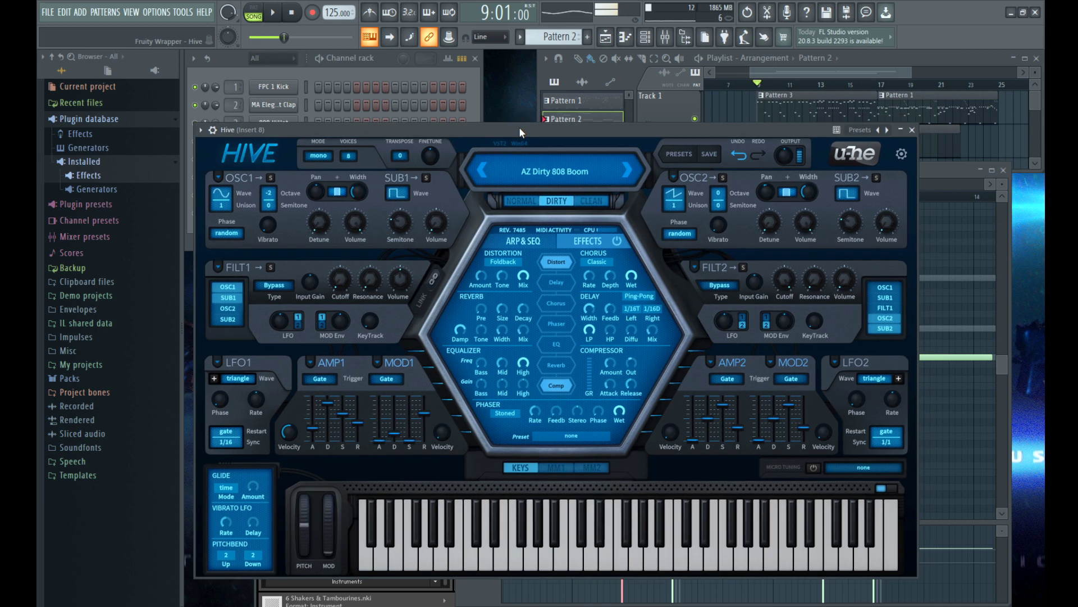
# Step: Set the attack of Hive's Amp Envelope 2 to about 33 and slightly lower the bass level on mixer Insert 8
pyautogui.moveTo(699, 441); pyautogui.dragTo(693, 421)
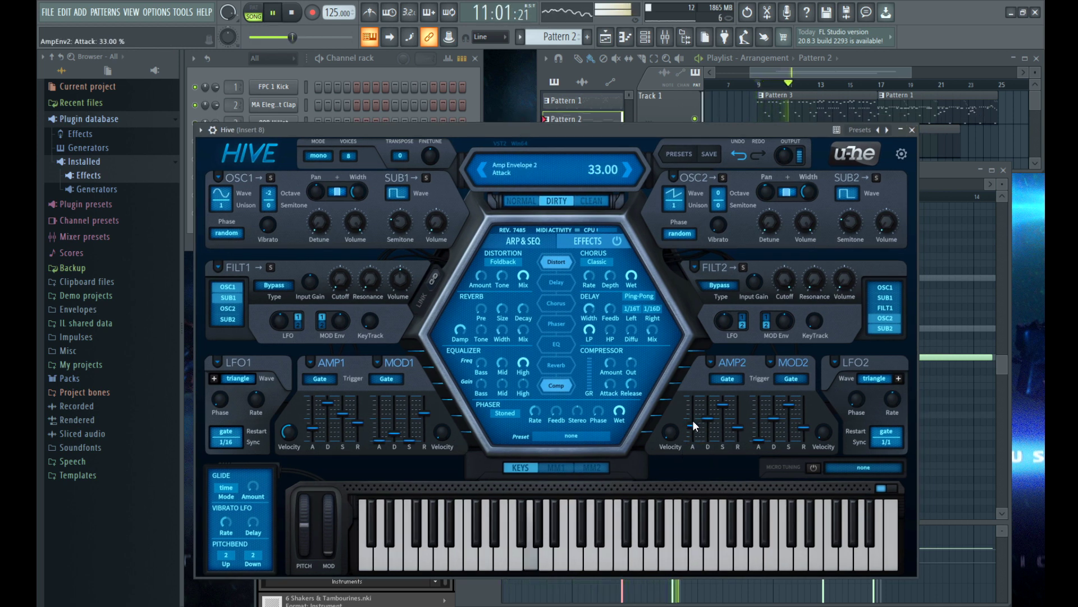
pyautogui.click(913, 129)
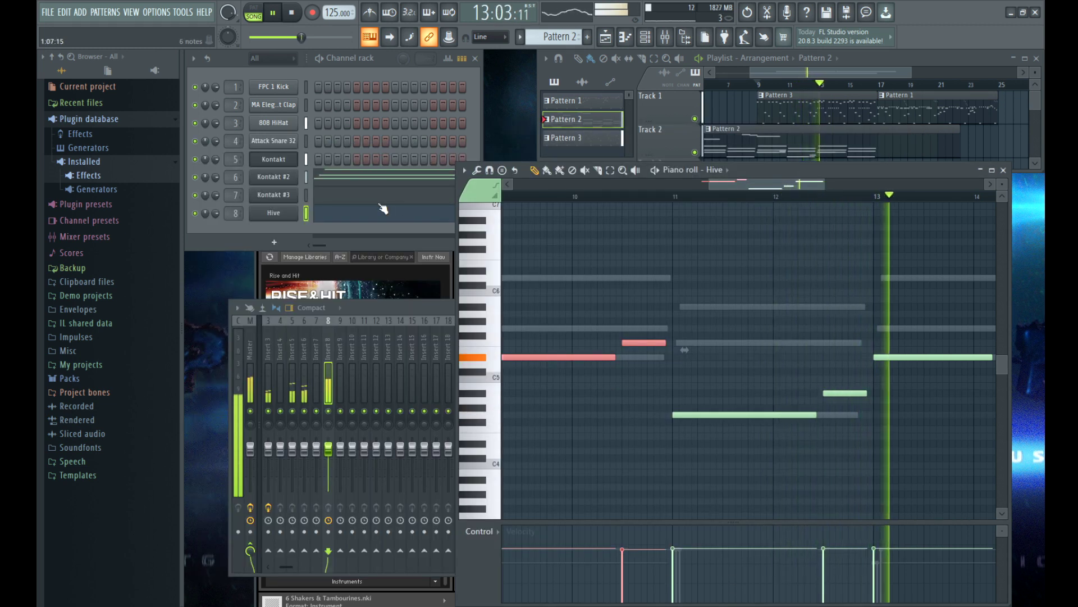
pyautogui.moveTo(331, 449); pyautogui.dragTo(330, 453)
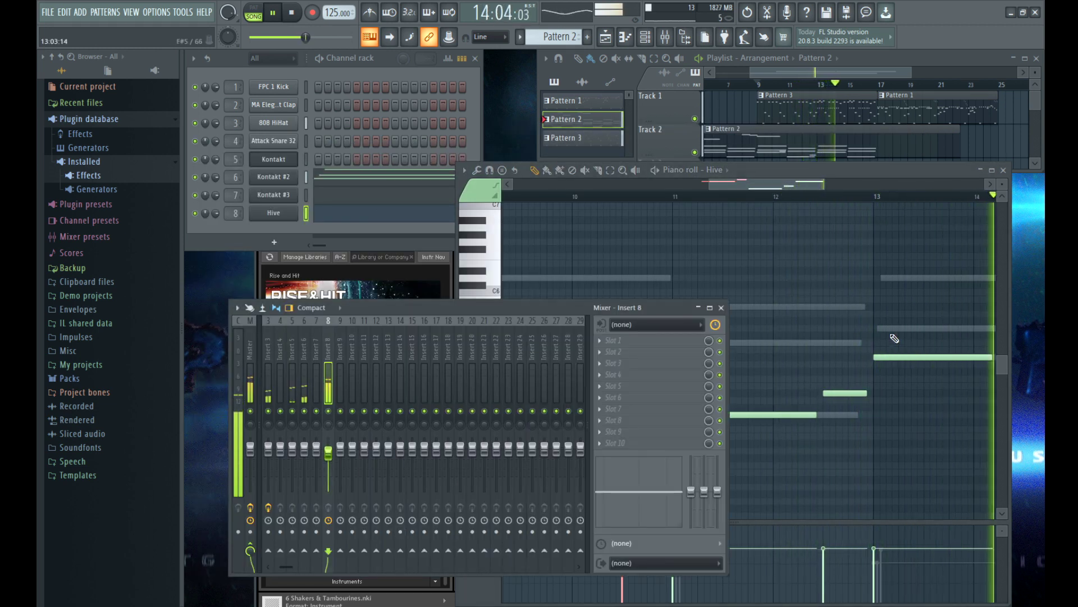
# Step: In the Hive bassline, extend the bar 13 D#5 note to nearly bar 15, add a G4 note at bar 15 and remove the F5 note
pyautogui.scroll(-3, 681, 359)
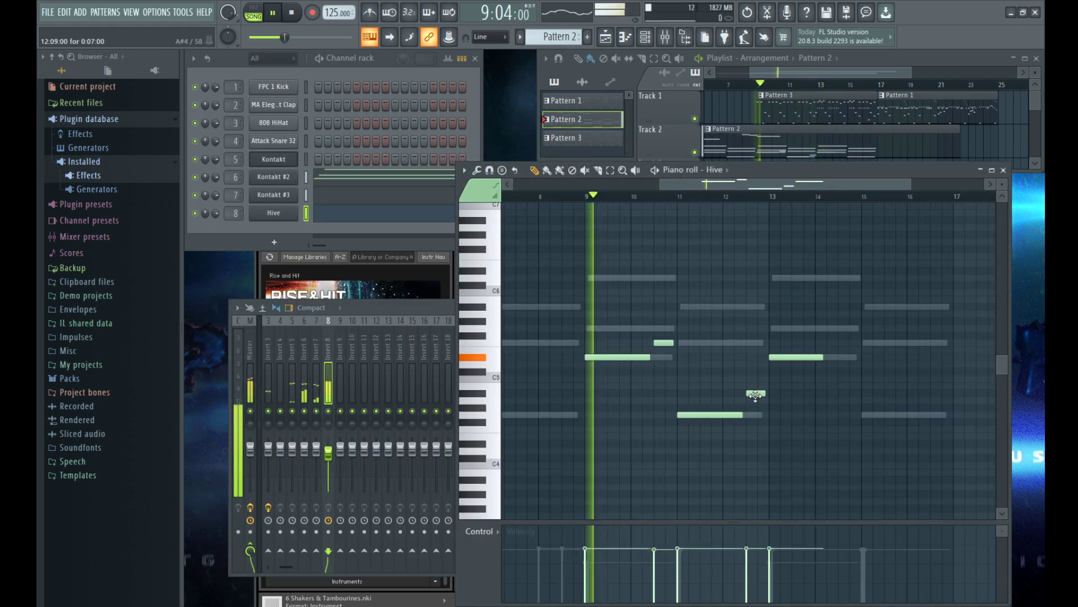
pyautogui.moveTo(823, 358); pyautogui.dragTo(856, 359)
pyautogui.click(865, 415)
pyautogui.moveTo(948, 414); pyautogui.dragTo(925, 414)
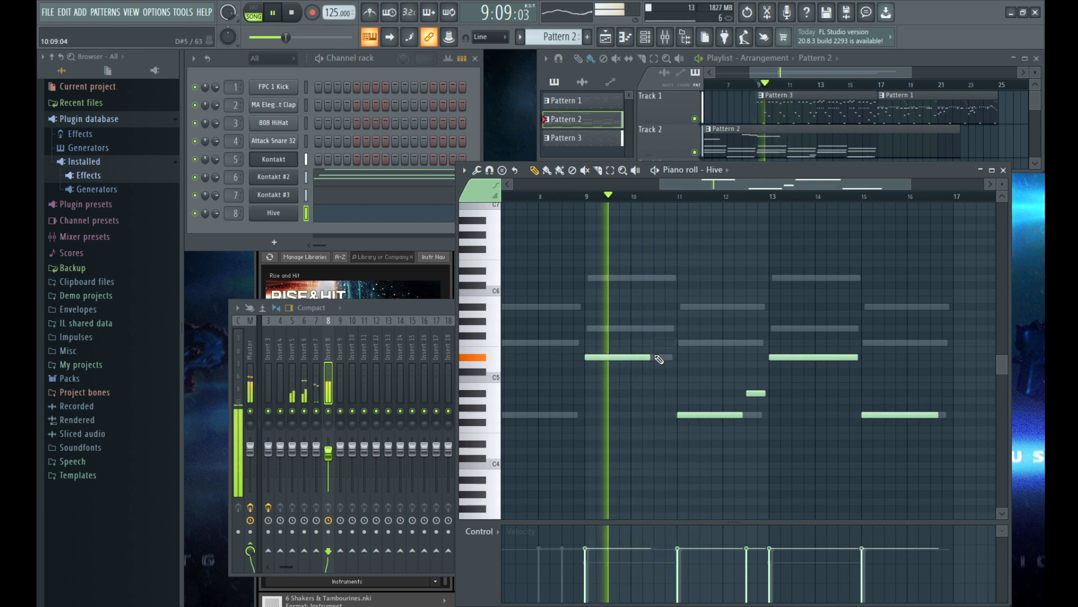
# Step: Review the Kontakt #2 chords in the piano roll and restart playback from playlist bar 4
pyautogui.rightClick(712, 307)
pyautogui.scroll(-4, 713, 308)
pyautogui.click(584, 152)
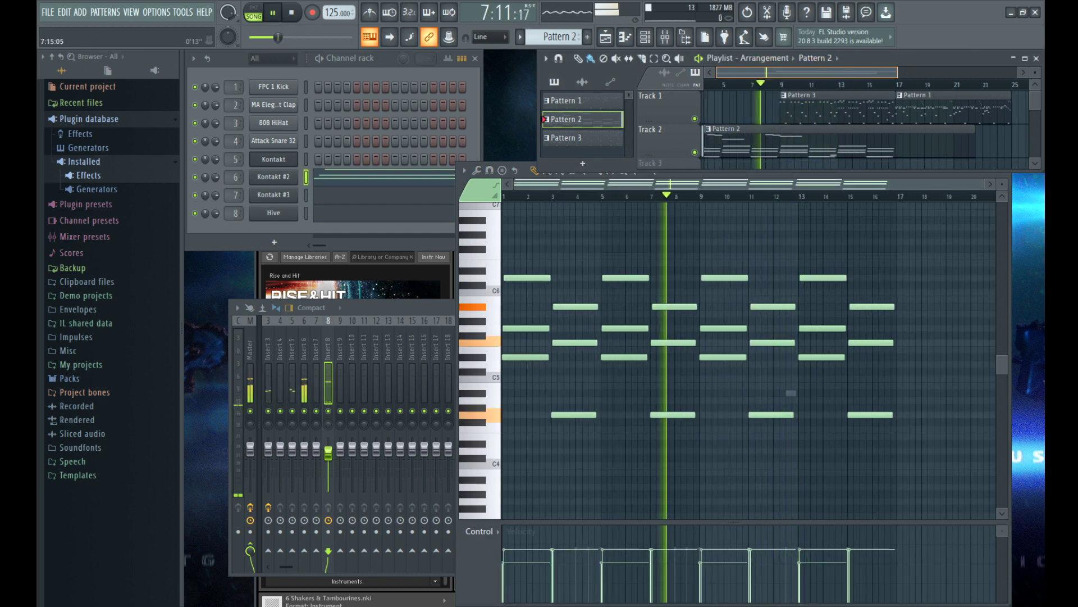
pyautogui.scroll(-2, 748, 84)
pyautogui.press('space')
pyautogui.click(746, 84)
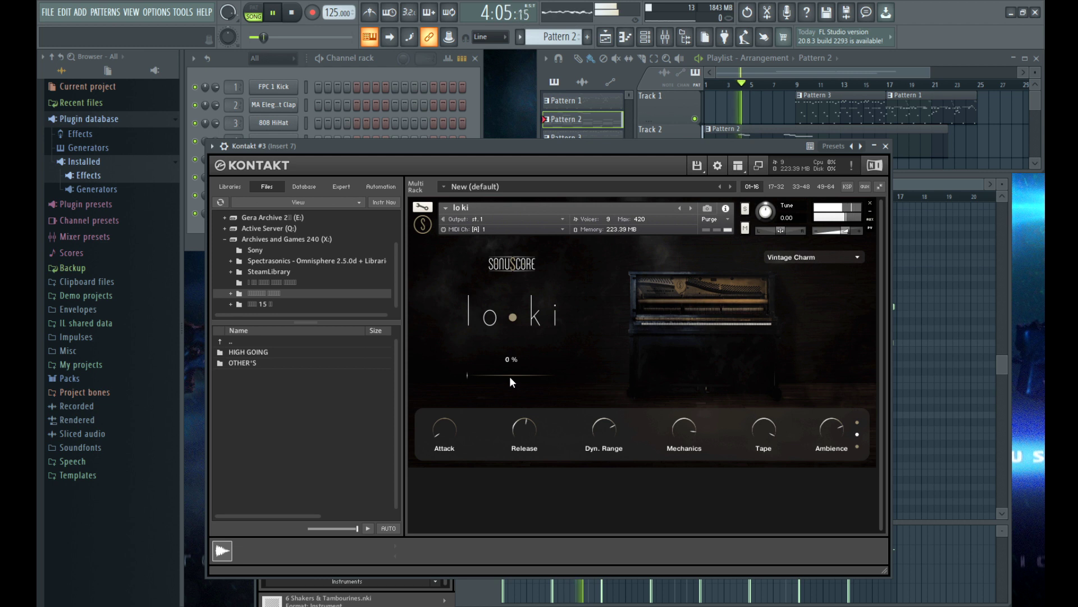
# Step: Raise the Glow slider of the lo ki instrument to about the middle and reduce its Release and Mechanics during playback
pyautogui.moveTo(510, 378); pyautogui.dragTo(551, 377)
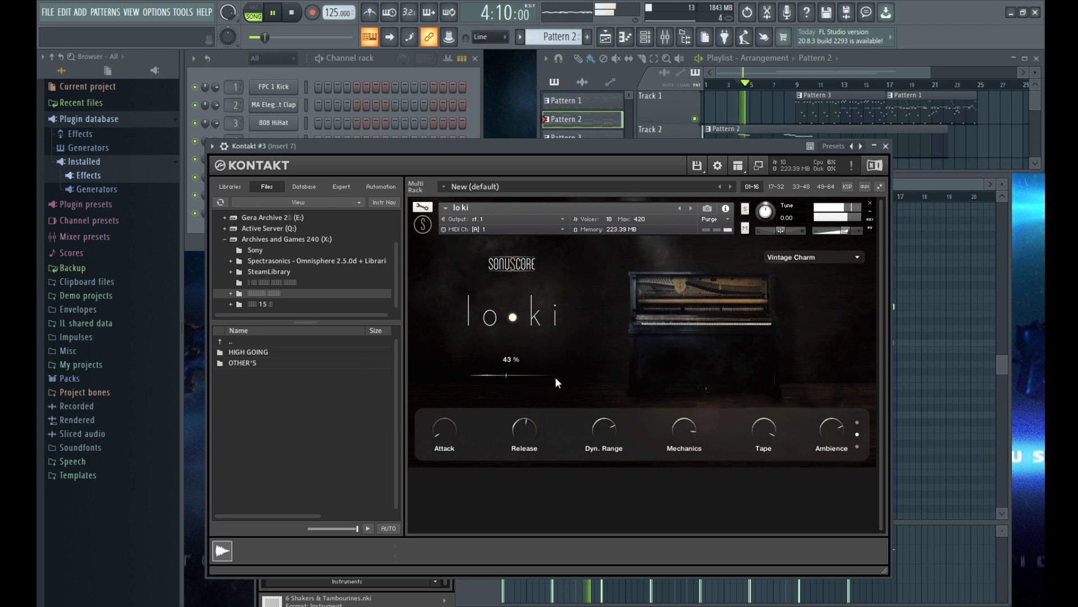
pyautogui.moveTo(741, 144); pyautogui.dragTo(730, 144)
pyautogui.press('space')
pyautogui.moveTo(493, 434); pyautogui.dragTo(507, 463)
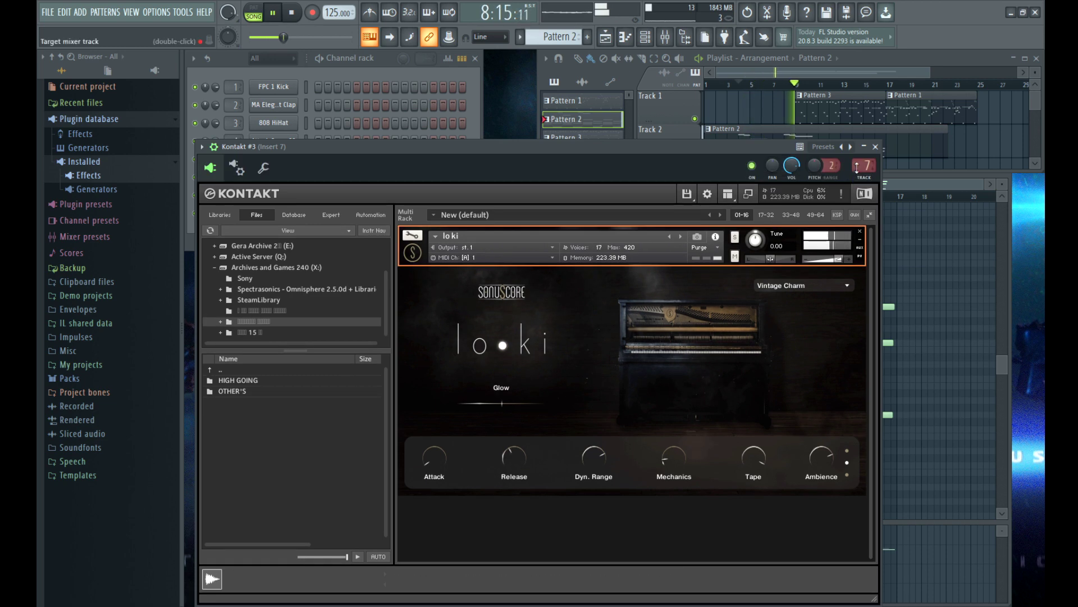
# Step: Load Fruity Parametric EQ 2 on lo ki's mixer Insert 7 and reduce the instrument's Ambience and Dyn. Range
pyautogui.doubleClick(854, 166)
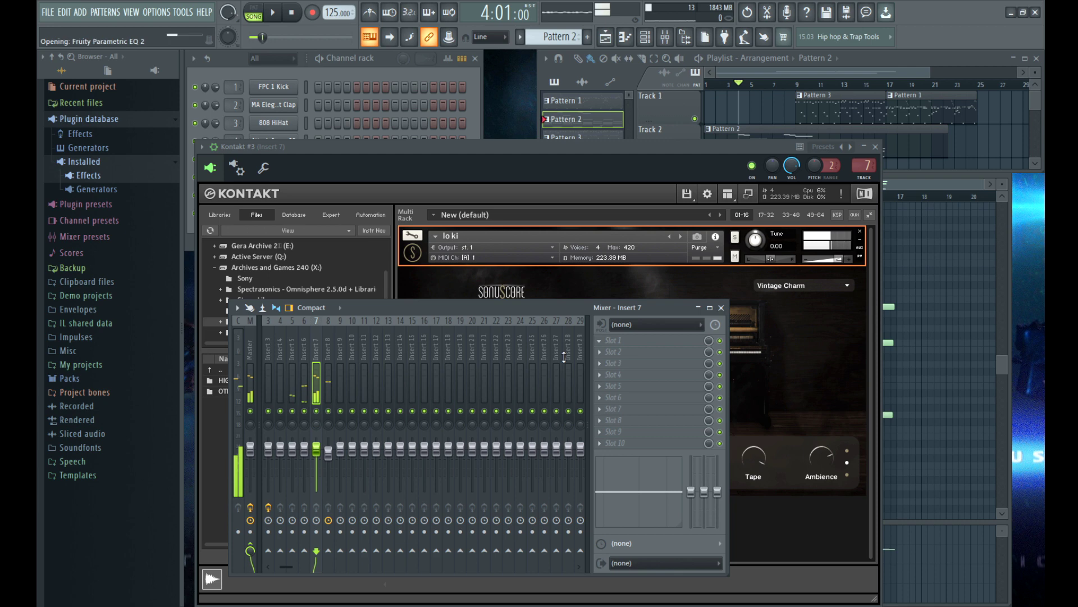
pyautogui.moveTo(735, 142); pyautogui.dragTo(723, 117)
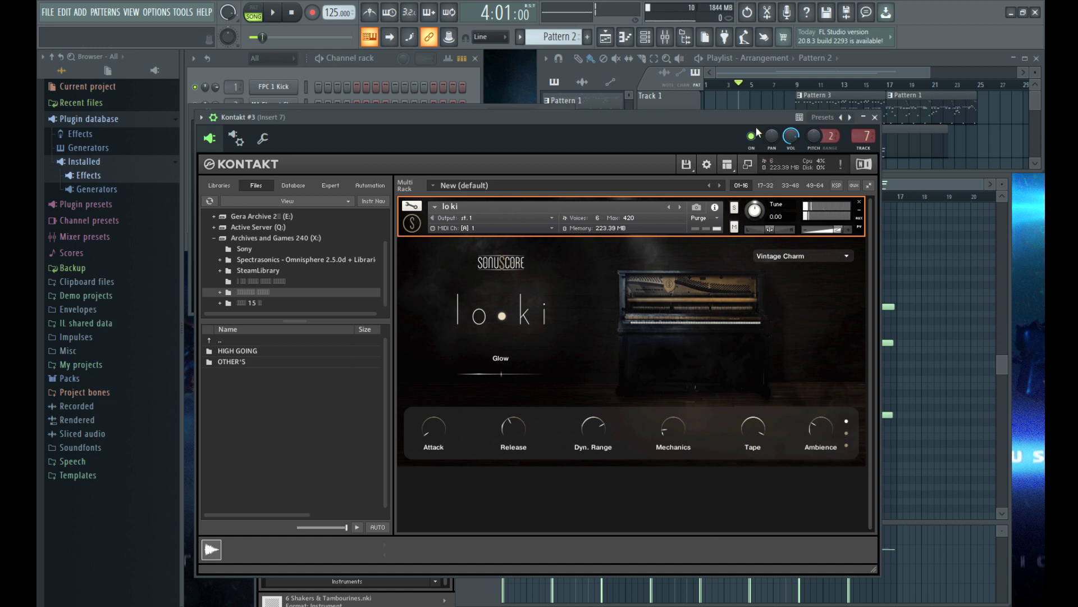
pyautogui.press('space')
pyautogui.moveTo(760, 120); pyautogui.dragTo(764, 119)
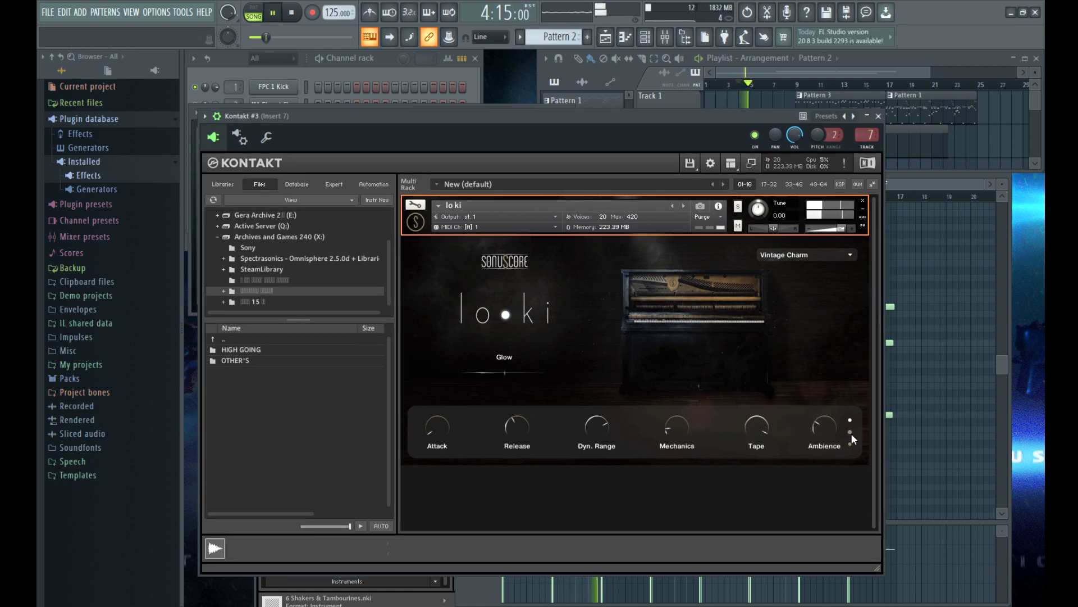
pyautogui.click(850, 432)
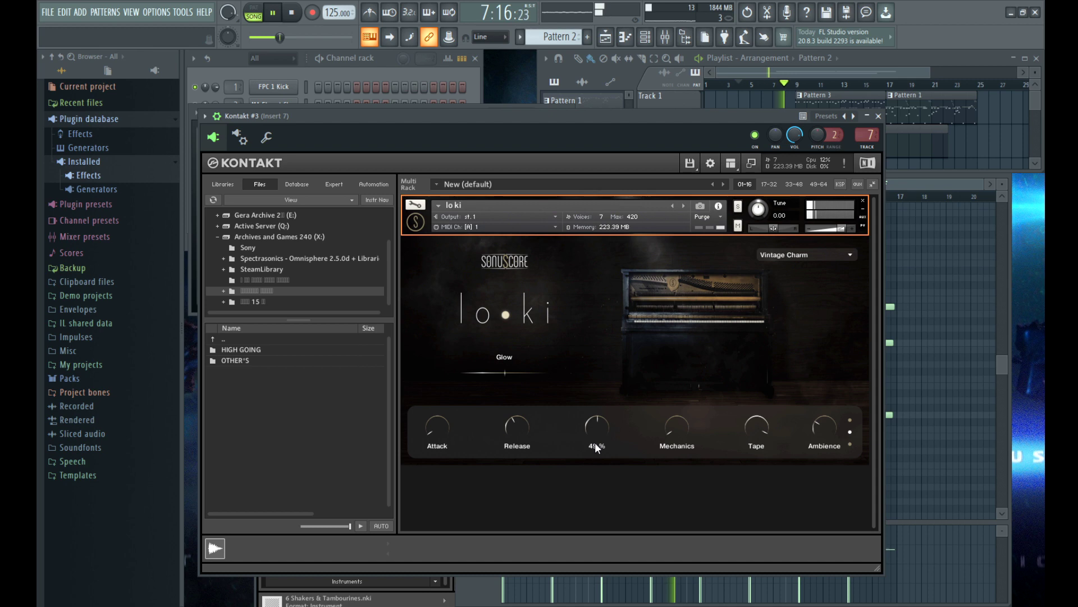
pyautogui.moveTo(595, 443); pyautogui.dragTo(592, 435)
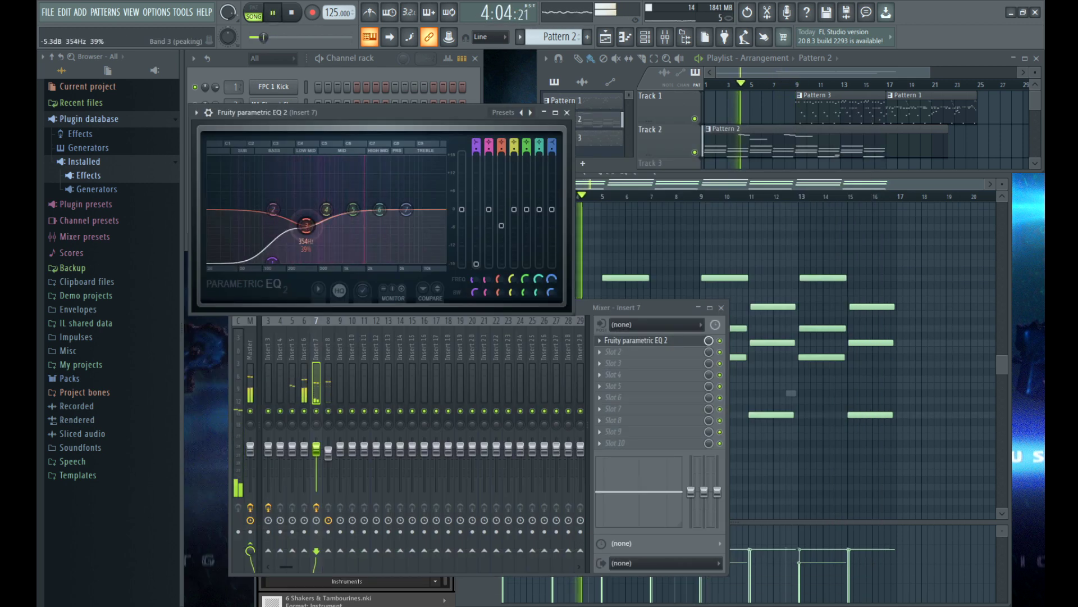
# Step: Shape the Insert 7 EQ by cutting bands 1 and 3, lowering band 4 about 7 dB near 578 Hz and raising bands 6 and 7
pyautogui.moveTo(326, 210); pyautogui.dragTo(322, 194)
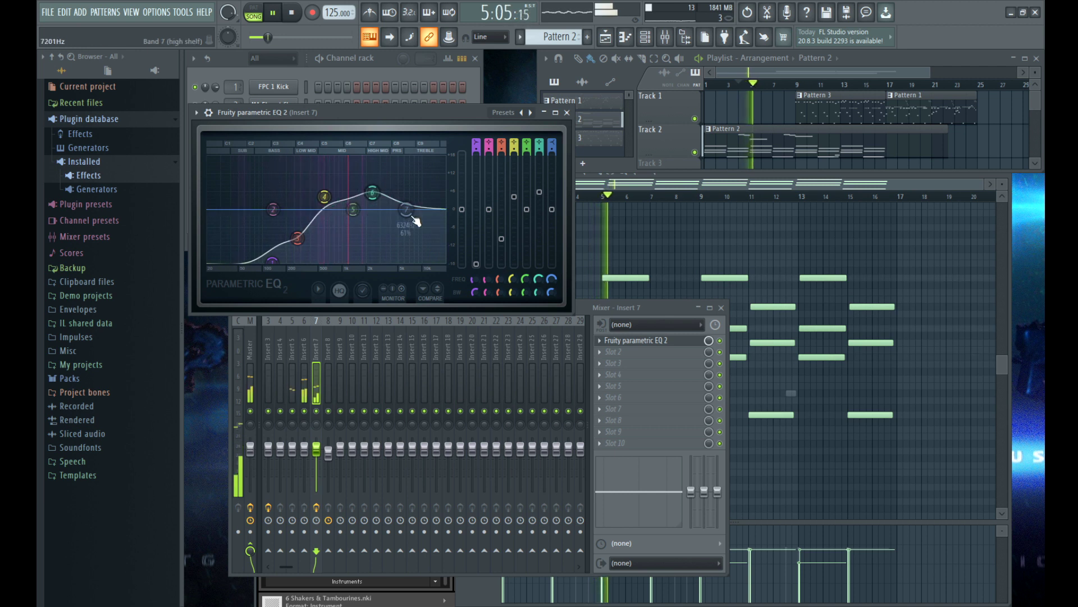
pyautogui.moveTo(355, 161); pyautogui.dragTo(354, 169)
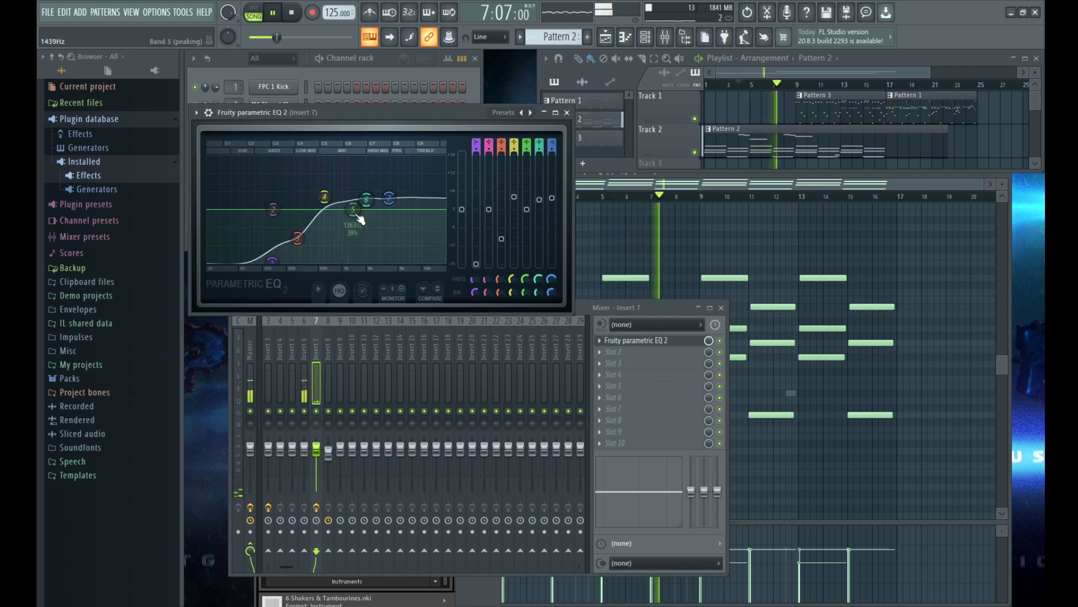
pyautogui.moveTo(324, 196); pyautogui.dragTo(318, 215)
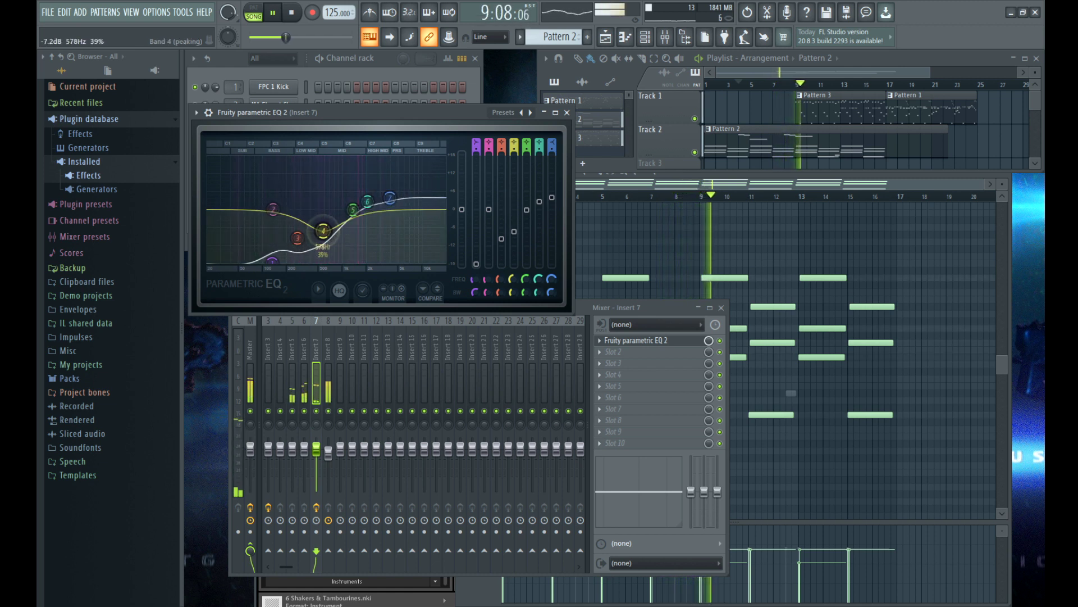
pyautogui.click(567, 113)
# Step: Add a descending run of D8, C8, A7, G7 and F7 notes from 10:05 in the Kontakt #3 piano roll
pyautogui.click(443, 192)
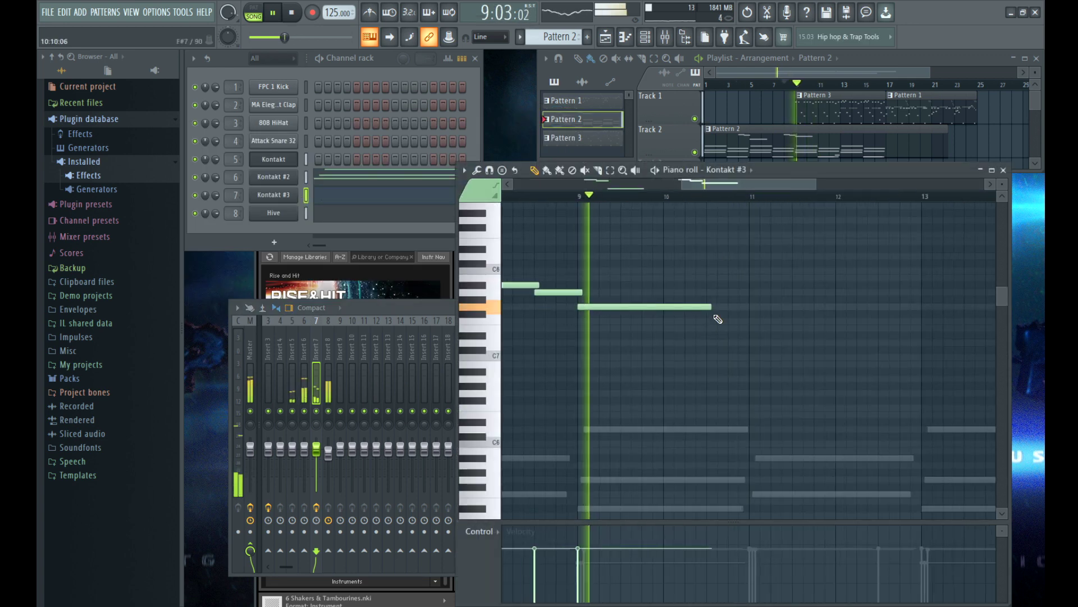
pyautogui.scroll(-1, 725, 325)
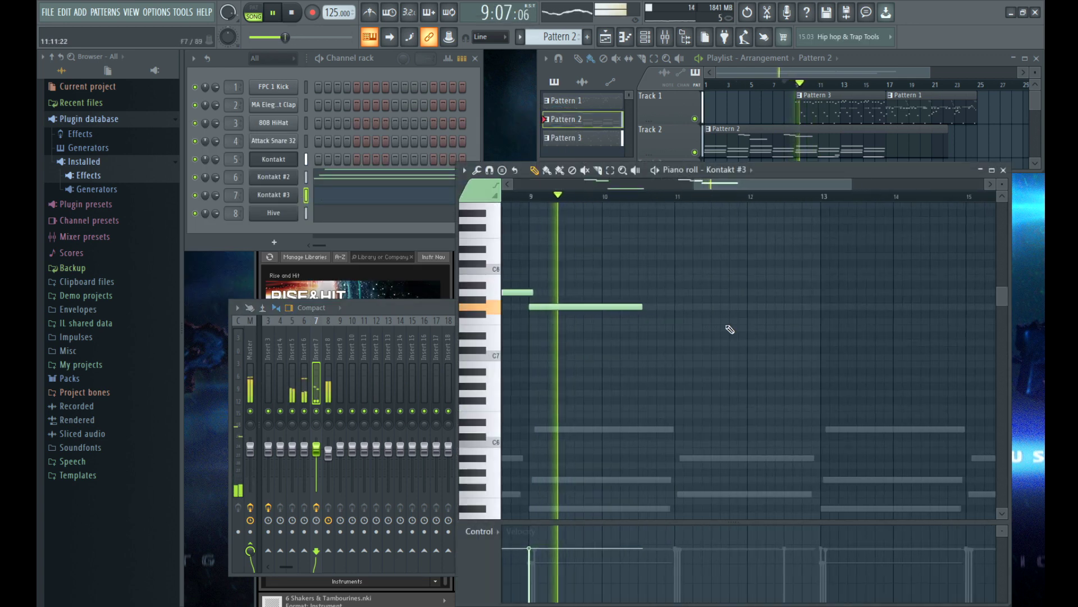
pyautogui.scroll(2, 702, 325)
pyautogui.click(622, 285)
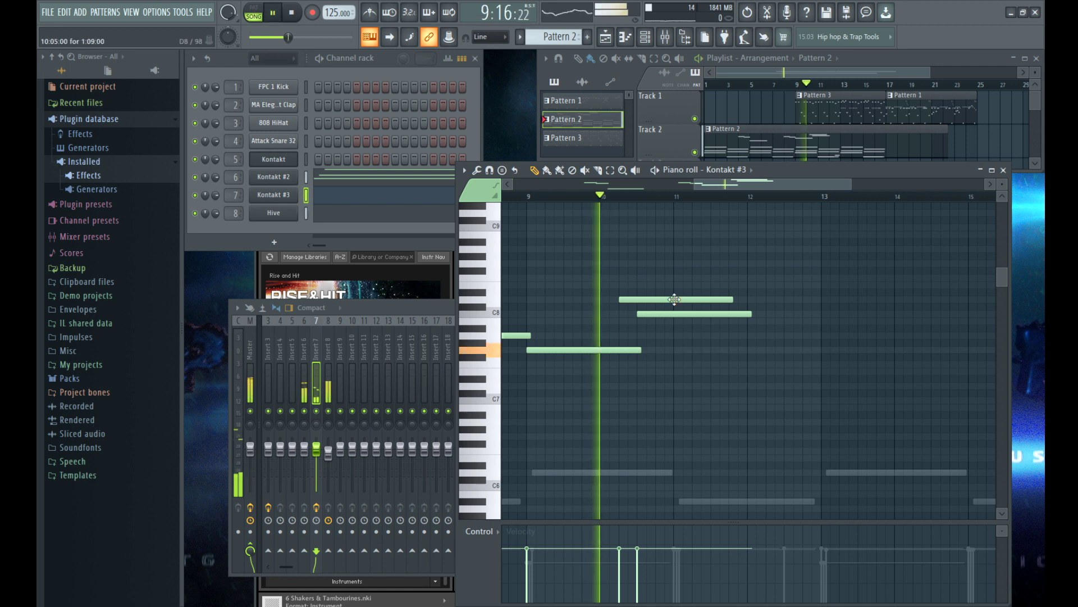
pyautogui.click(663, 336)
pyautogui.click(677, 350)
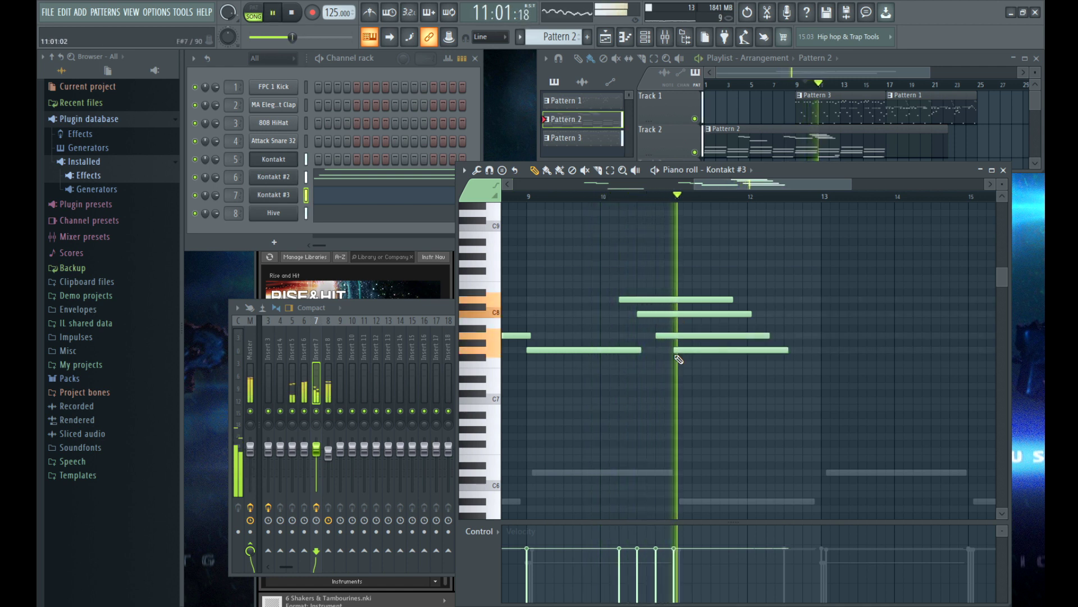
pyautogui.click(713, 364)
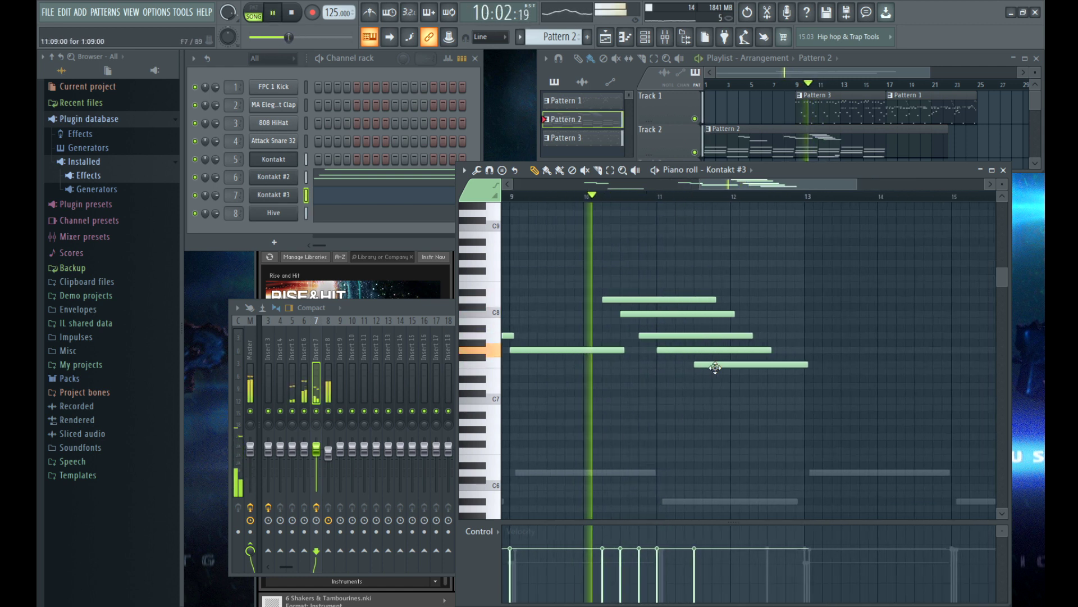
# Step: Raise the F7 note's velocity slightly and shorten the four preceding notes of the run to just under one bar each
pyautogui.scroll(2, 740, 375)
pyautogui.keyDown('ctrl'); pyautogui.click(739, 365); pyautogui.keyUp('ctrl')
pyautogui.click(677, 544)
pyautogui.scroll(-1, 676, 539)
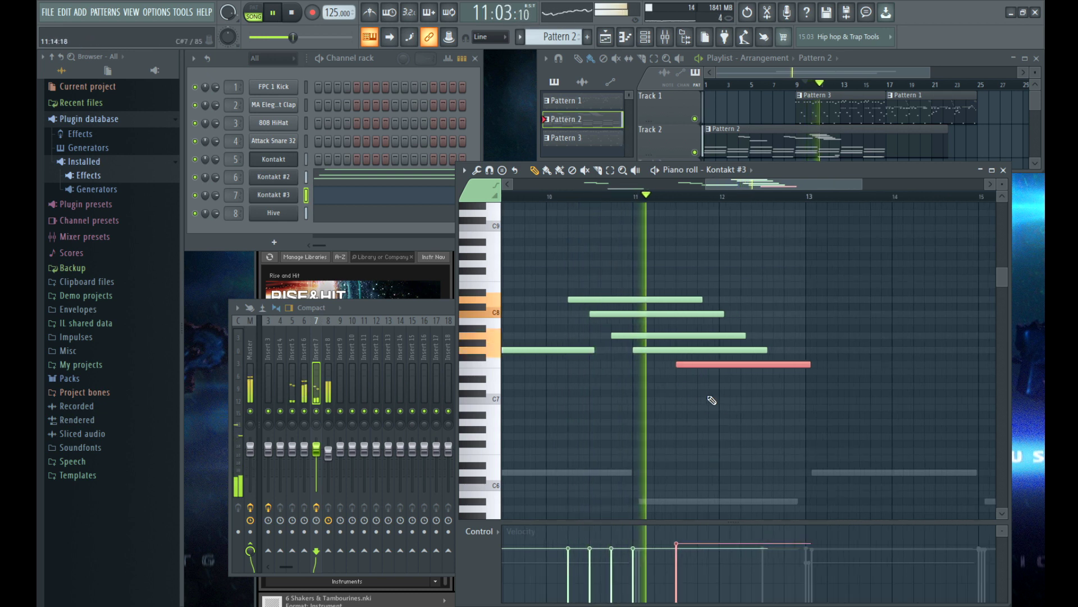
pyautogui.moveTo(752, 354); pyautogui.dragTo(550, 293)
pyautogui.moveTo(706, 313); pyautogui.dragTo(644, 306)
pyautogui.keyDown('ctrl'); pyautogui.click(758, 309); pyautogui.keyUp('ctrl')
# Step: Copy the A#7–A7–G7 motif to bar 12, shift its first two notes to about 12:09 and lower its last note to D#7
pyautogui.scroll(-2, 755, 308)
pyautogui.moveTo(654, 359); pyautogui.dragTo(732, 320)
pyautogui.press('space')
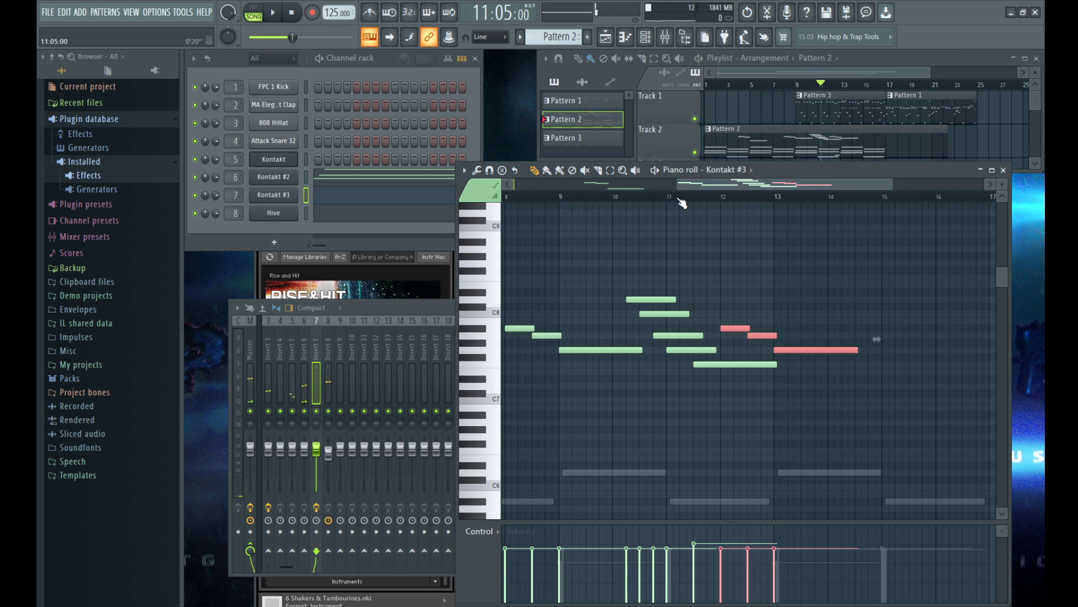
pyautogui.press('space')
pyautogui.scroll(1, 809, 308)
pyautogui.keyDown('ctrl'); pyautogui.click(828, 371); pyautogui.keyUp('ctrl')
pyautogui.scroll(-3, 835, 372)
pyautogui.scroll(1, 837, 369)
pyautogui.moveTo(824, 350); pyautogui.dragTo(802, 330)
pyautogui.scroll(5, 782, 354)
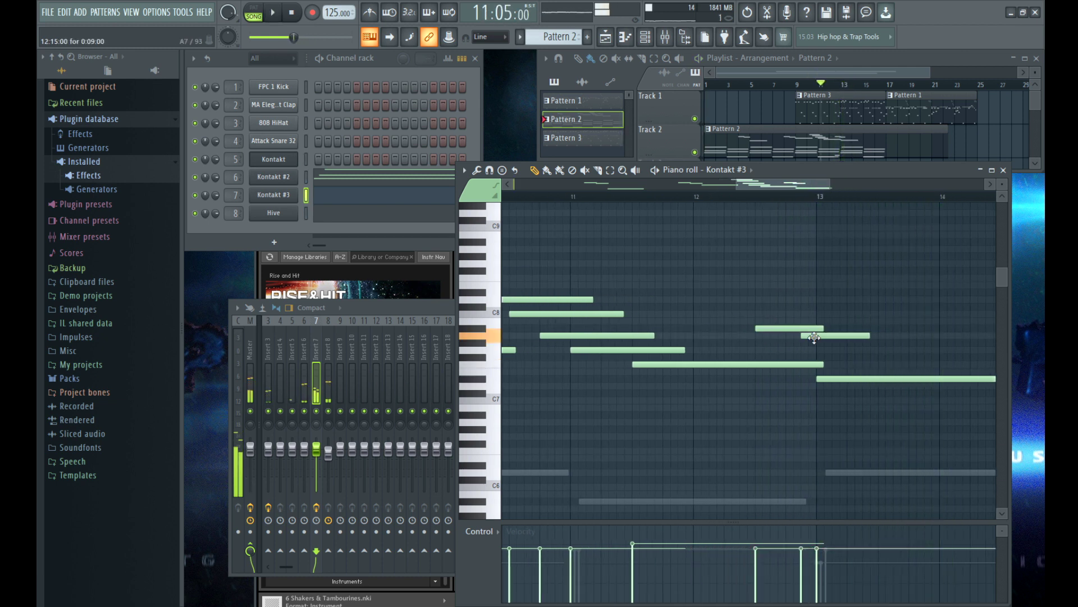
# Step: Shorten the F7 note so it ends at about 12:09 and lower the long note at bar 13 to A#6
pyautogui.press('space')
pyautogui.moveTo(824, 364); pyautogui.dragTo(755, 364)
pyautogui.click(681, 352)
pyautogui.moveTo(680, 350); pyautogui.dragTo(566, 300)
pyautogui.keyDown('ctrl'); pyautogui.click(620, 280); pyautogui.keyUp('ctrl')
pyautogui.scroll(-1, 621, 280)
pyautogui.hscroll(2, 668, 315)
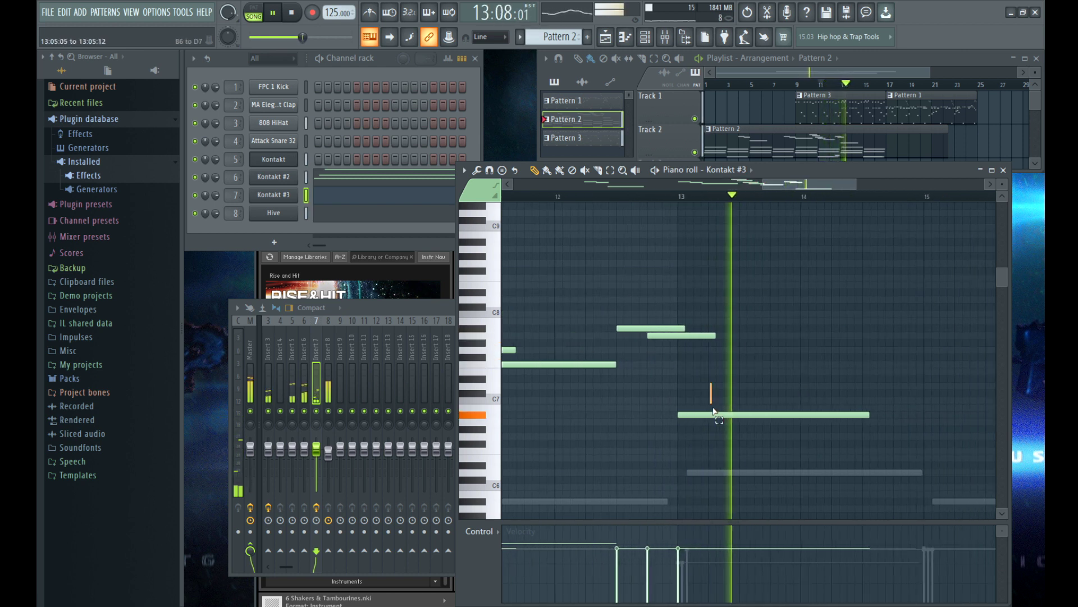
# Step: Raise the velocity of the A#6 note at bar 13 and add a short D7 note at bar 14
pyautogui.scroll(-1, 680, 337)
pyautogui.moveTo(665, 319); pyautogui.dragTo(695, 381)
pyautogui.click(741, 350)
pyautogui.press('space')
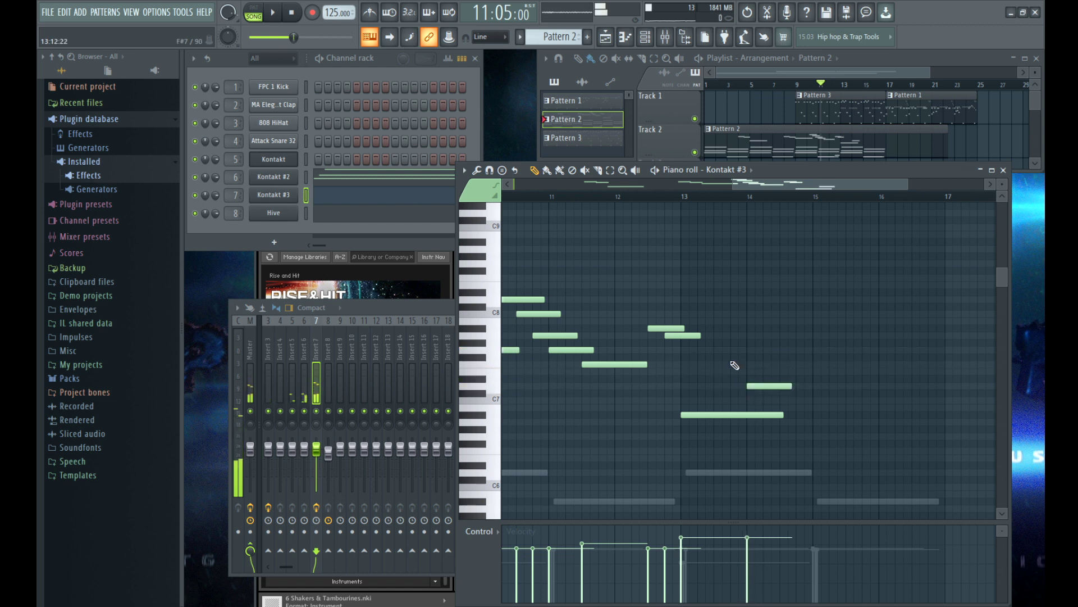
# Step: Copy the A#7 and A7 note pair from bar 12 to about 14:09
pyautogui.press('space')
pyautogui.hotkey('ctrl', 'v')
pyautogui.moveTo(659, 328); pyautogui.dragTo(792, 328)
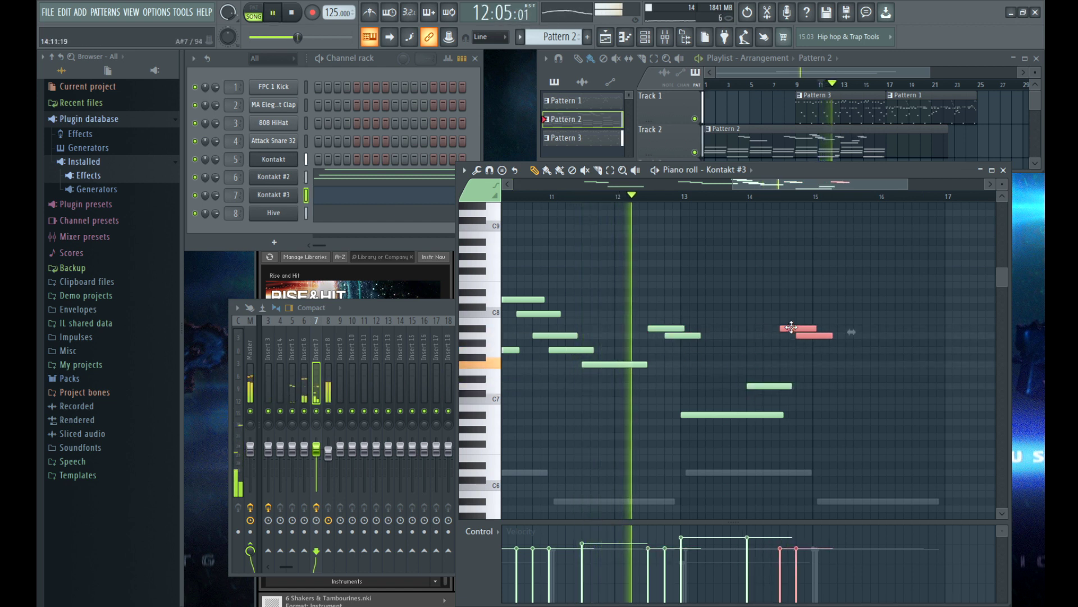
pyautogui.click(764, 310)
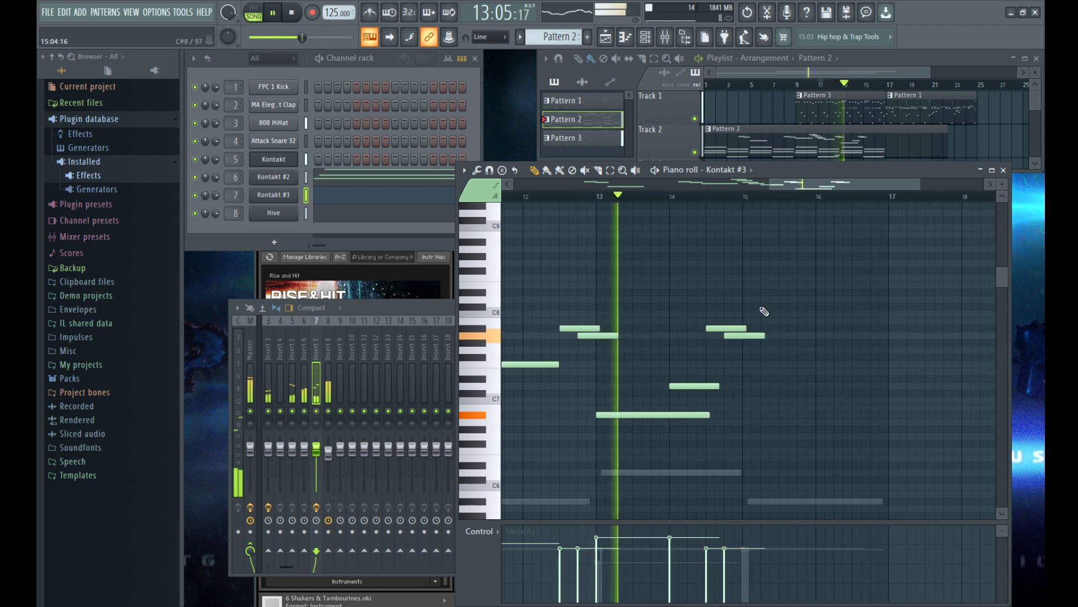
# Step: Add a G7 note at about bar 15 to finish the copied phrase and adjust its length
pyautogui.scroll(1, 744, 327)
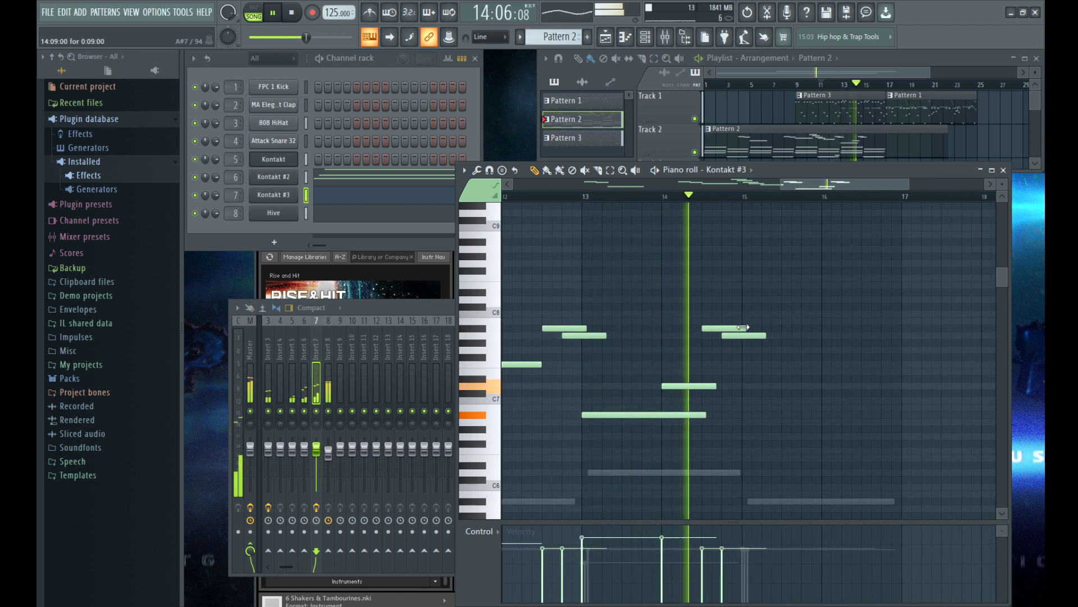
pyautogui.scroll(1, 743, 327)
pyautogui.click(746, 349)
pyautogui.moveTo(808, 352); pyautogui.dragTo(831, 351)
pyautogui.scroll(-3, 826, 365)
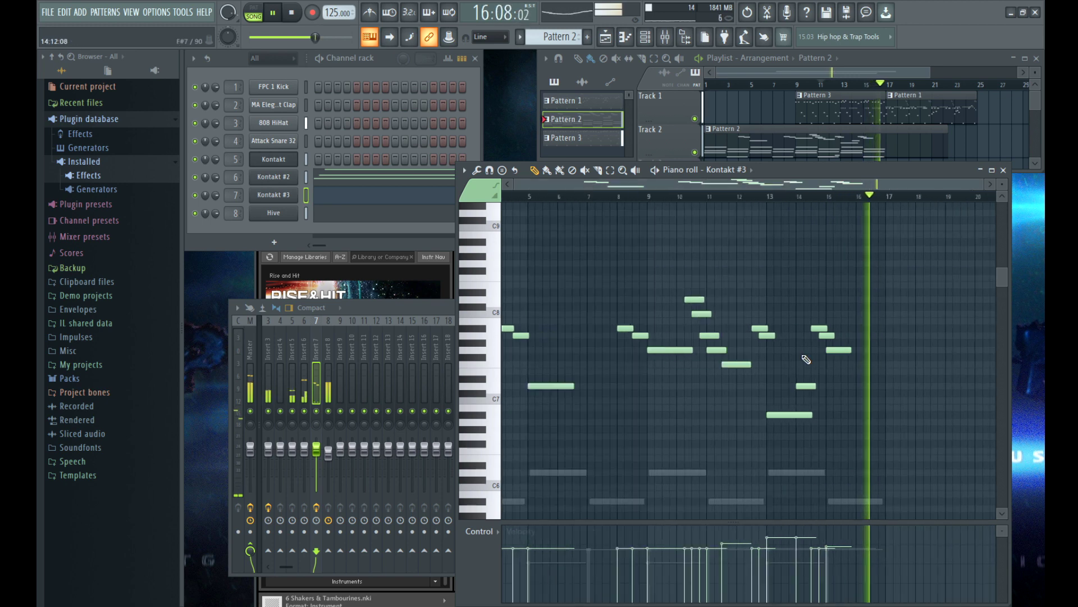
# Step: Extend the playlist's Pattern 2 clip to 31:08:00 long and copy all the Kontakt #2 chords to start again at bar 17
pyautogui.scroll(-1, 826, 340)
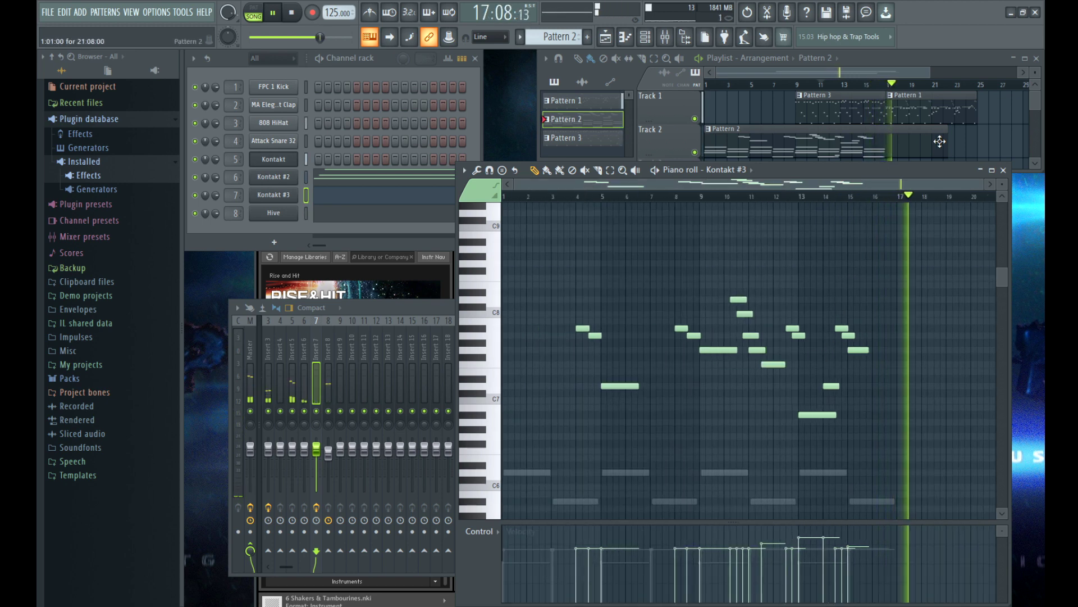
pyautogui.scroll(-1, 950, 142)
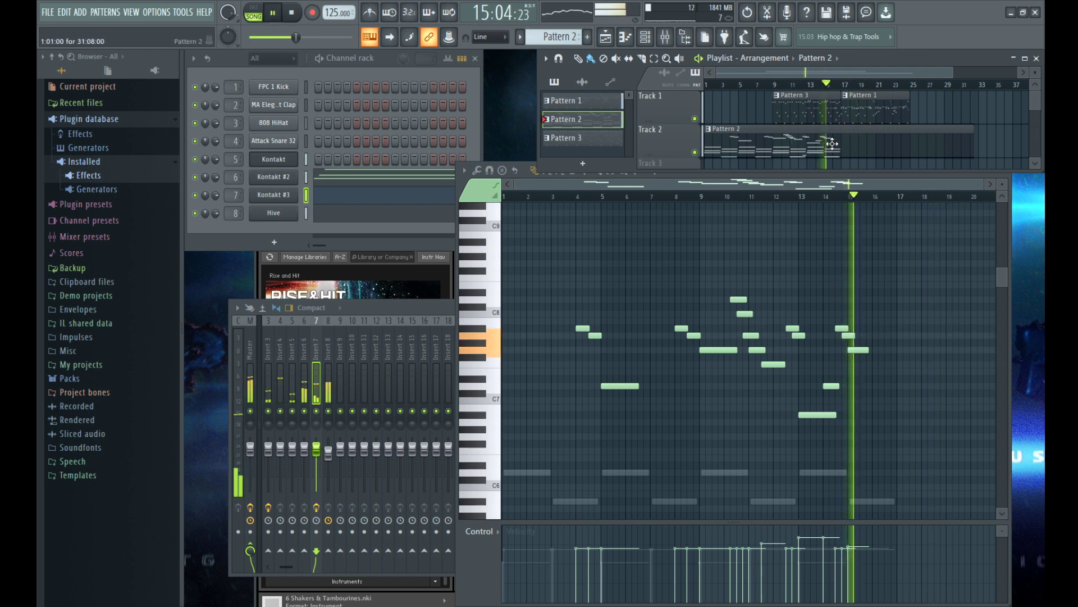
pyautogui.scroll(-2, 732, 404)
pyautogui.rightClick(734, 407)
pyautogui.scroll(-2, 748, 404)
pyautogui.moveTo(895, 303); pyautogui.dragTo(516, 503)
pyautogui.moveTo(539, 391); pyautogui.dragTo(920, 386)
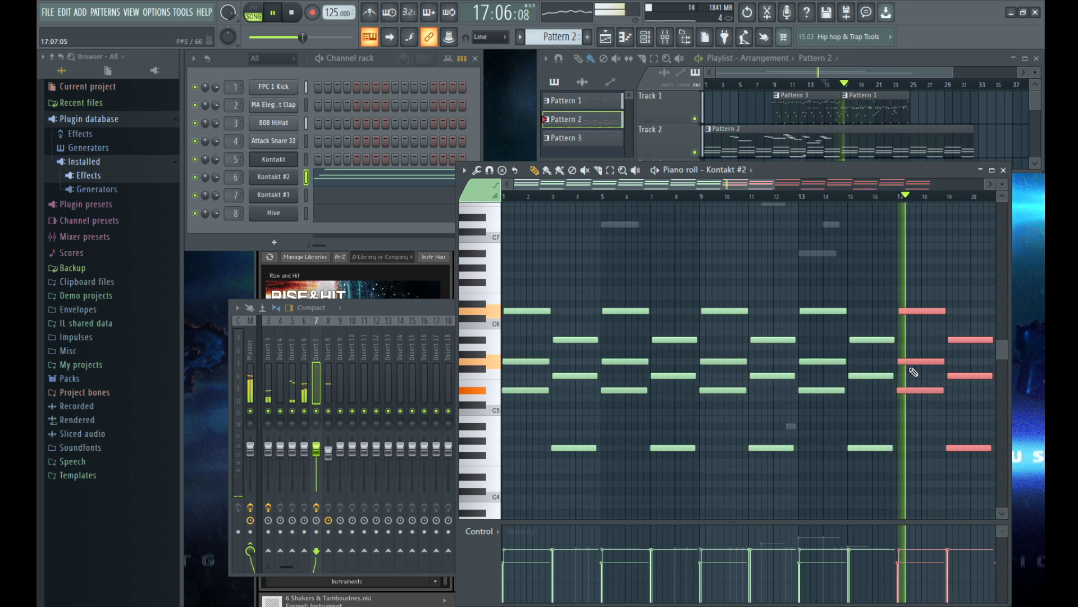
pyautogui.scroll(2, 898, 372)
pyautogui.hotkey('ctrl', 'd')
# Step: Add an A#6 note above the Kontakt #2 chord at bar 17, starting just after the other chord notes
pyautogui.hscroll(2, 787, 298)
pyautogui.click(733, 311)
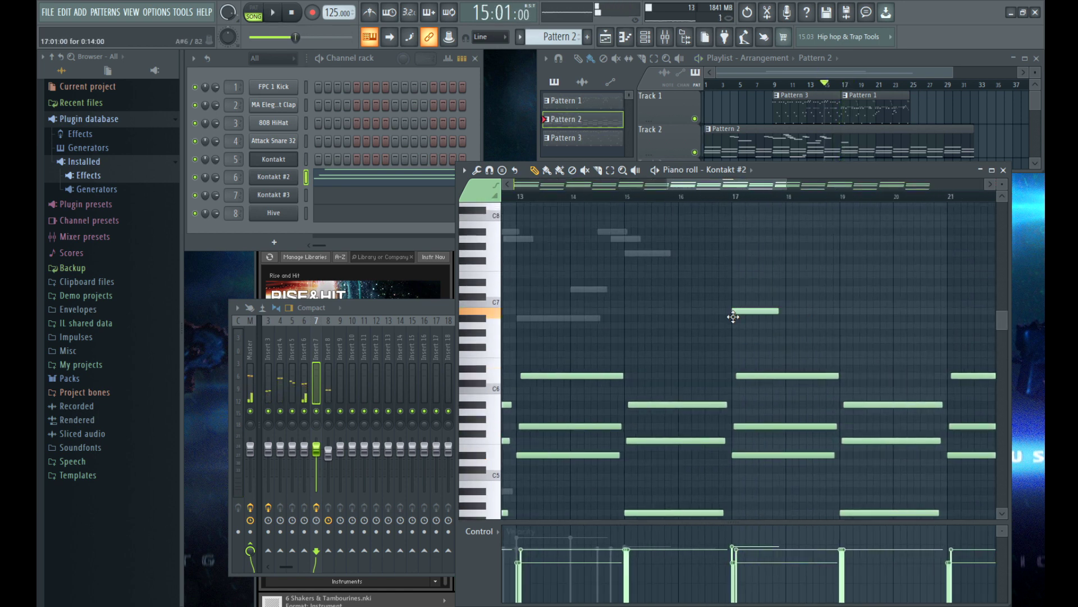
pyautogui.press('space')
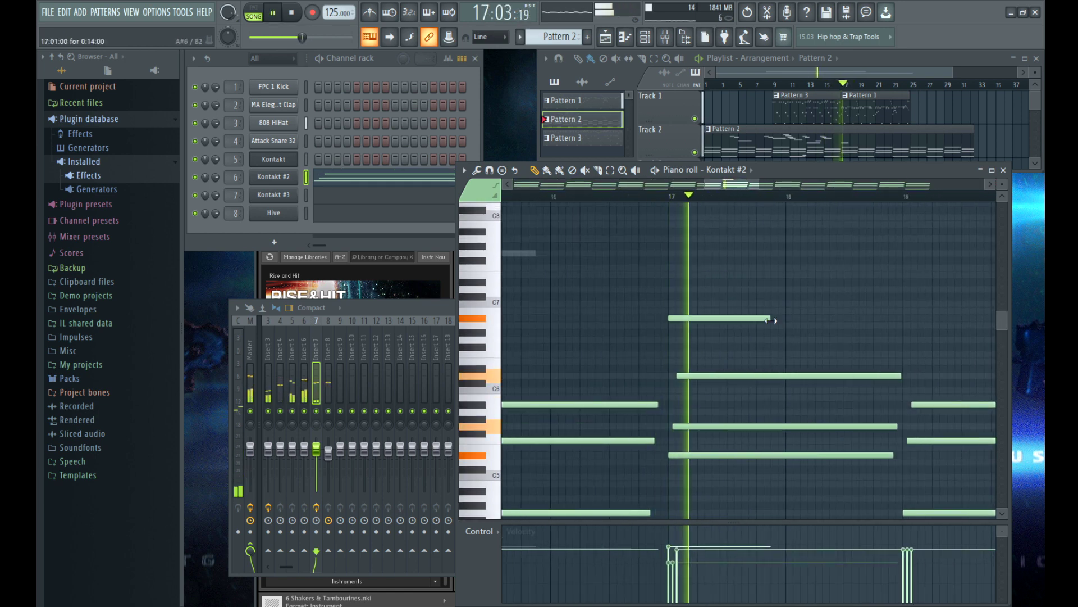
pyautogui.press('space')
pyautogui.scroll(2, 645, 321)
pyautogui.scroll(3, 628, 318)
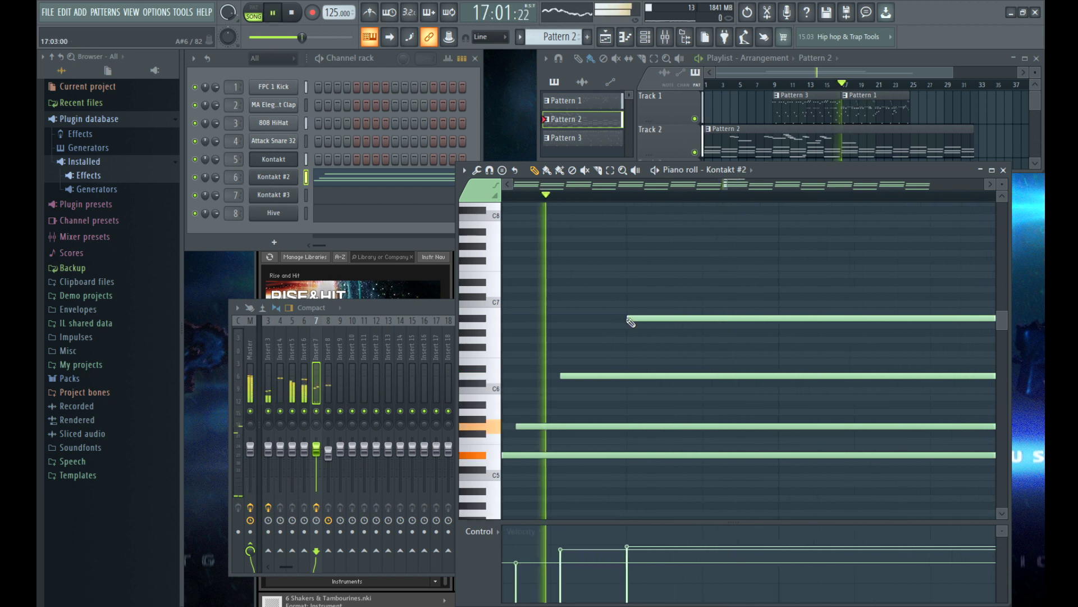
pyautogui.scroll(-5, 618, 318)
pyautogui.scroll(-2, 611, 321)
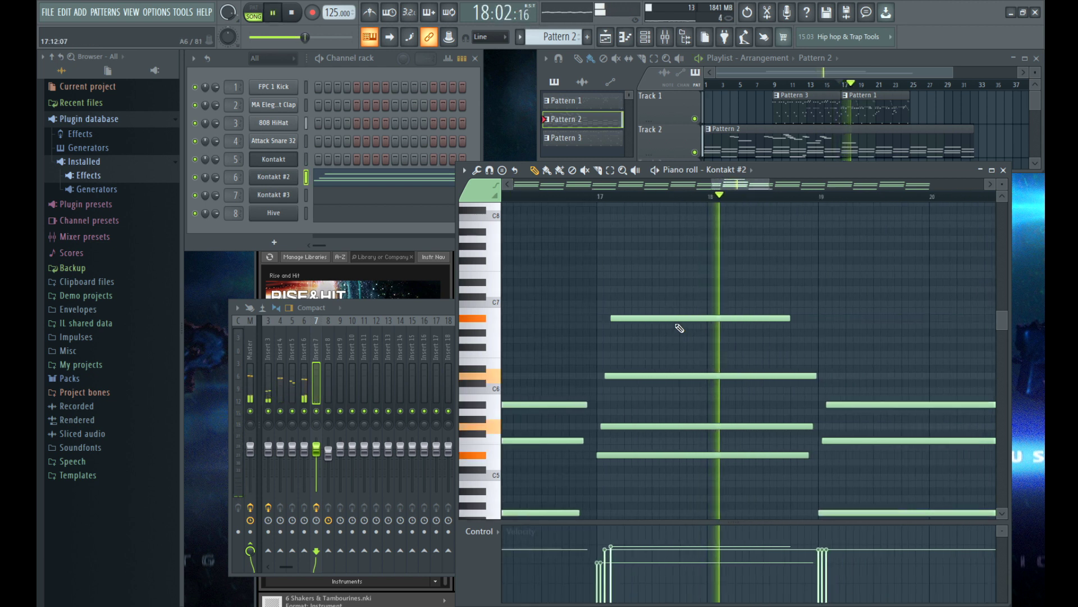
# Step: Add an A6 note above the bar 19 chord and duplicate the A#6–A6 pair to bar 21
pyautogui.scroll(-2, 722, 298)
pyautogui.moveTo(727, 294); pyautogui.dragTo(786, 319)
pyautogui.scroll(3, 793, 330)
pyautogui.scroll(-3, 629, 304)
pyautogui.hotkey('ctrl', 'b')
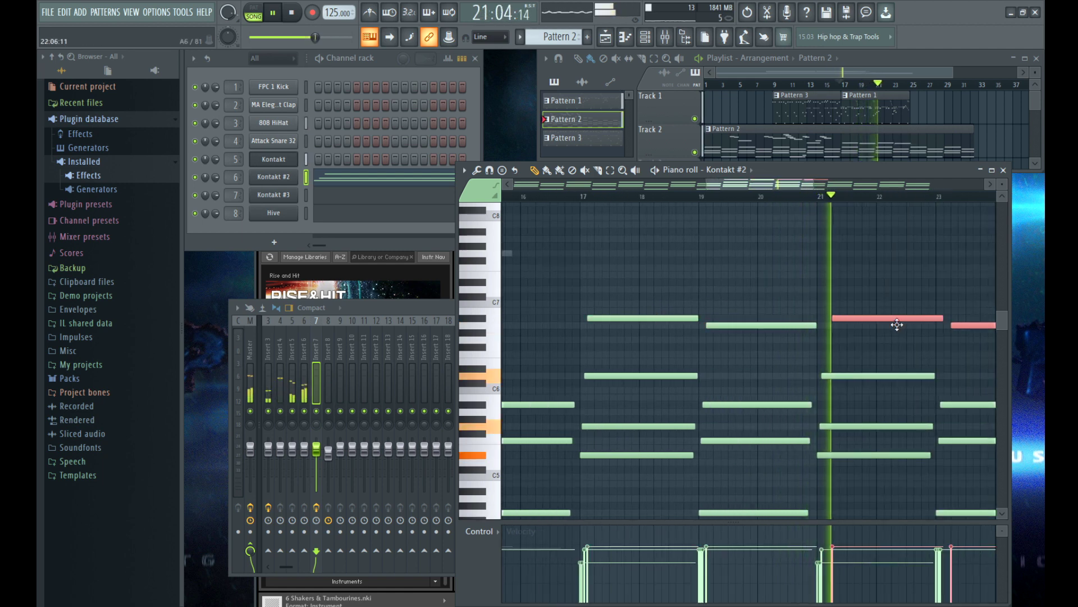
# Step: Shorten the A#6 note at bar 21 and insert a short C7 note from about 22:09 to bar 23
pyautogui.scroll(-3, 893, 325)
pyautogui.click(912, 328)
pyautogui.scroll(3, 914, 328)
pyautogui.click(758, 304)
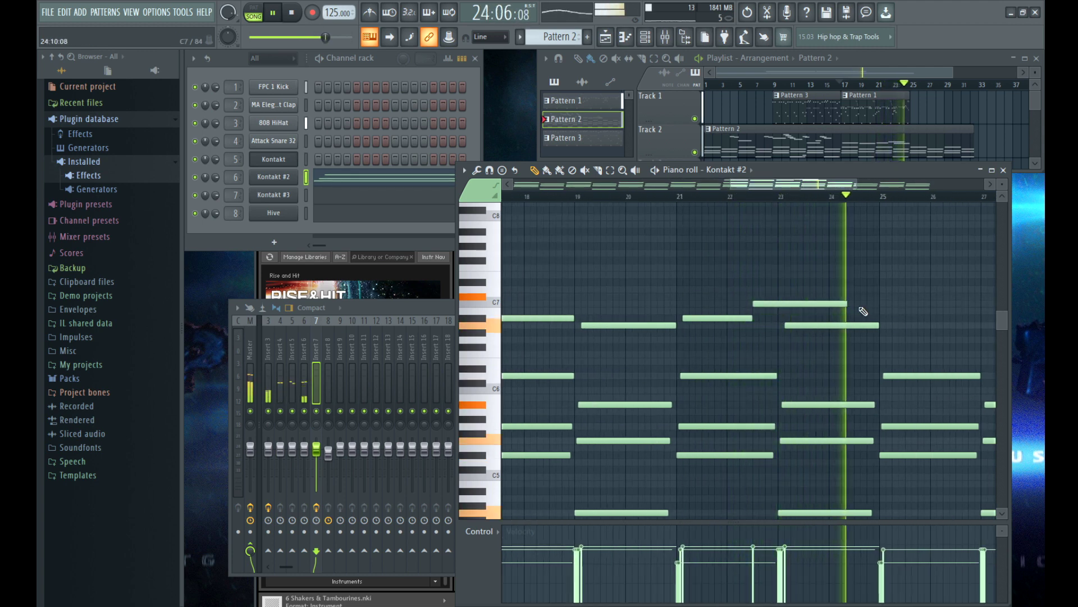
pyautogui.moveTo(845, 304); pyautogui.dragTo(784, 304)
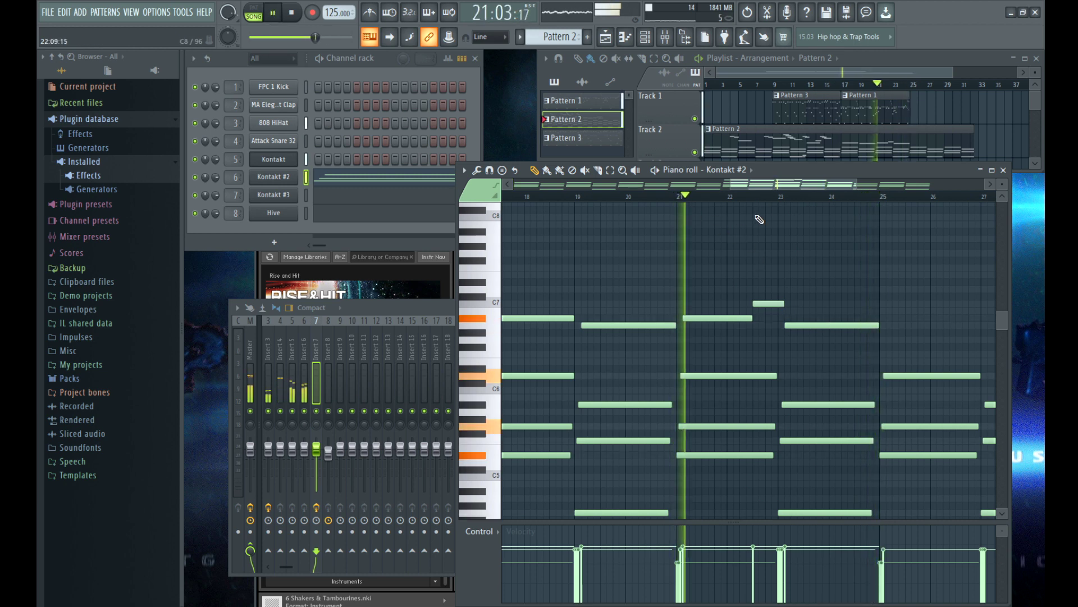
# Step: Add an F6 note at 24:03, lasting 0:14:00, beneath the end of the A6 note
pyautogui.scroll(-3, 826, 281)
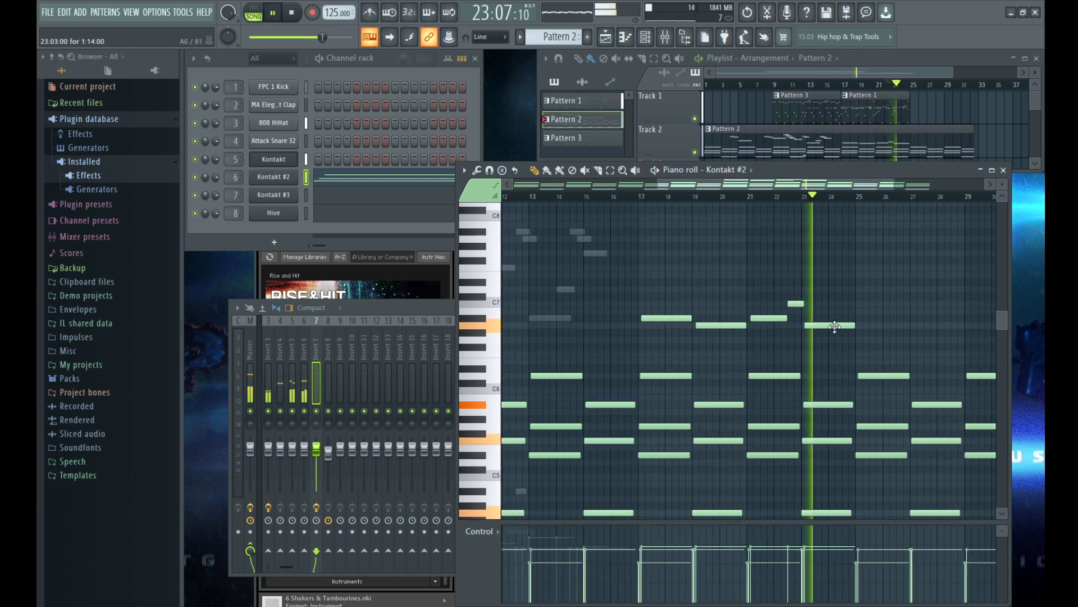
pyautogui.scroll(3, 837, 331)
pyautogui.moveTo(830, 348); pyautogui.dragTo(841, 356)
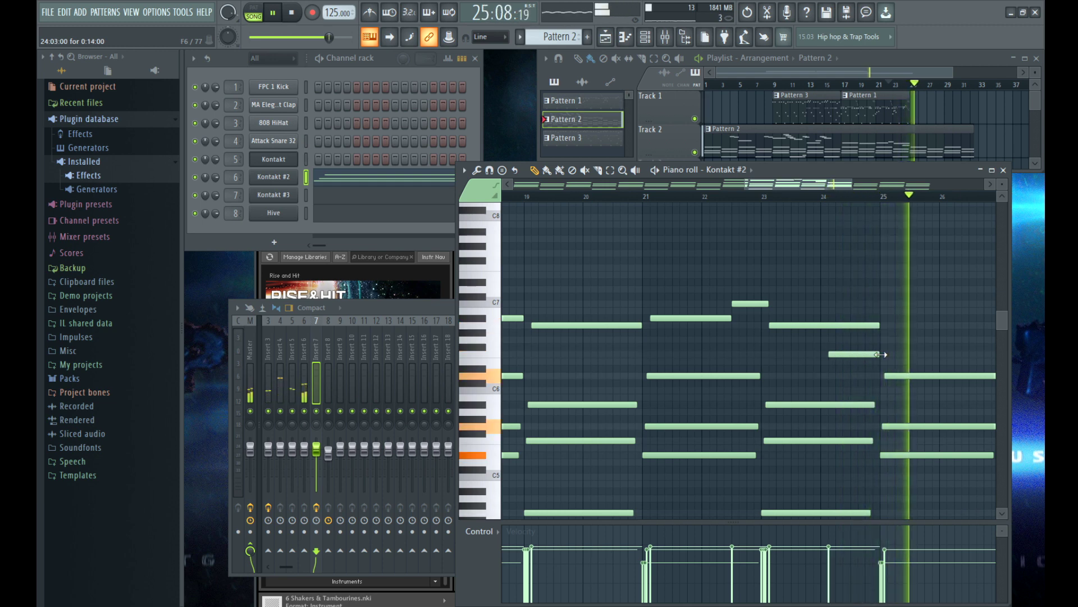
# Step: Duplicate the added top-line notes of bars 17–24 so they repeat from bar 25
pyautogui.scroll(-3, 842, 337)
pyautogui.moveTo(878, 273); pyautogui.dragTo(795, 332)
pyautogui.hotkey('ctrl', 'b')
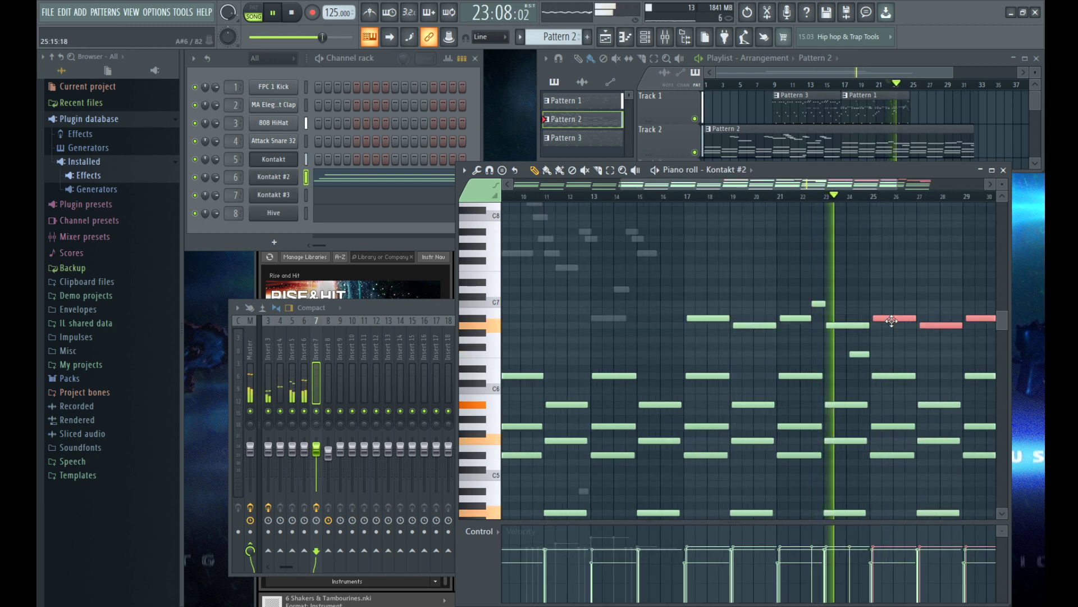
pyautogui.keyDown('ctrl'); pyautogui.click(772, 219); pyautogui.keyUp('ctrl')
# Step: Place a D#5 bass note from bar 17 to about bar 19 in the Hive piano roll
pyautogui.scroll(-2, 772, 216)
pyautogui.scroll(-1, 771, 214)
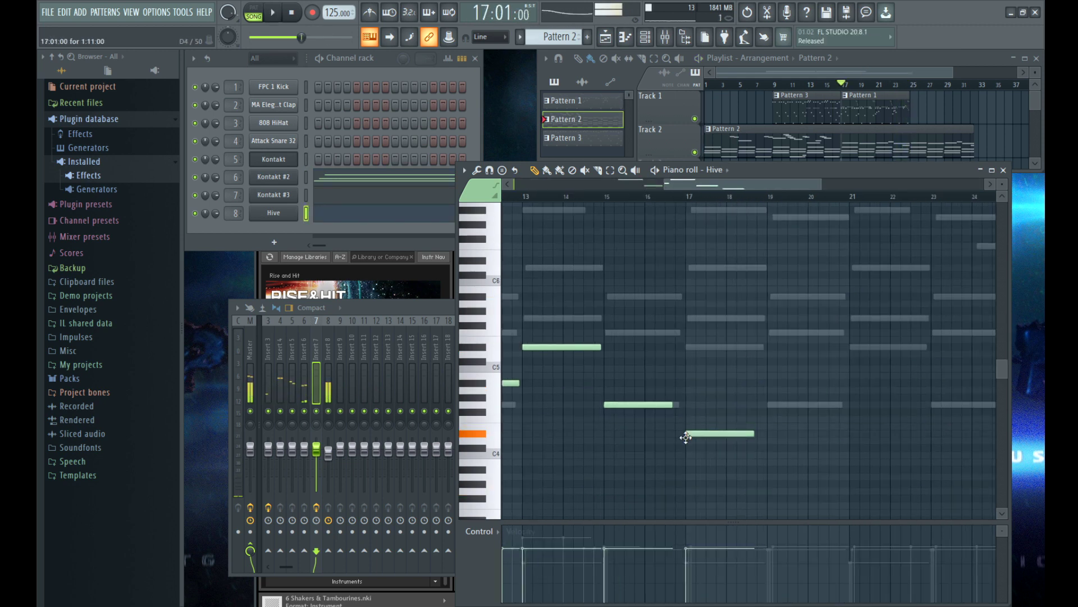
pyautogui.scroll(2, 730, 431)
pyautogui.moveTo(739, 433); pyautogui.dragTo(757, 435)
pyautogui.rightClick(749, 433)
pyautogui.press('space')
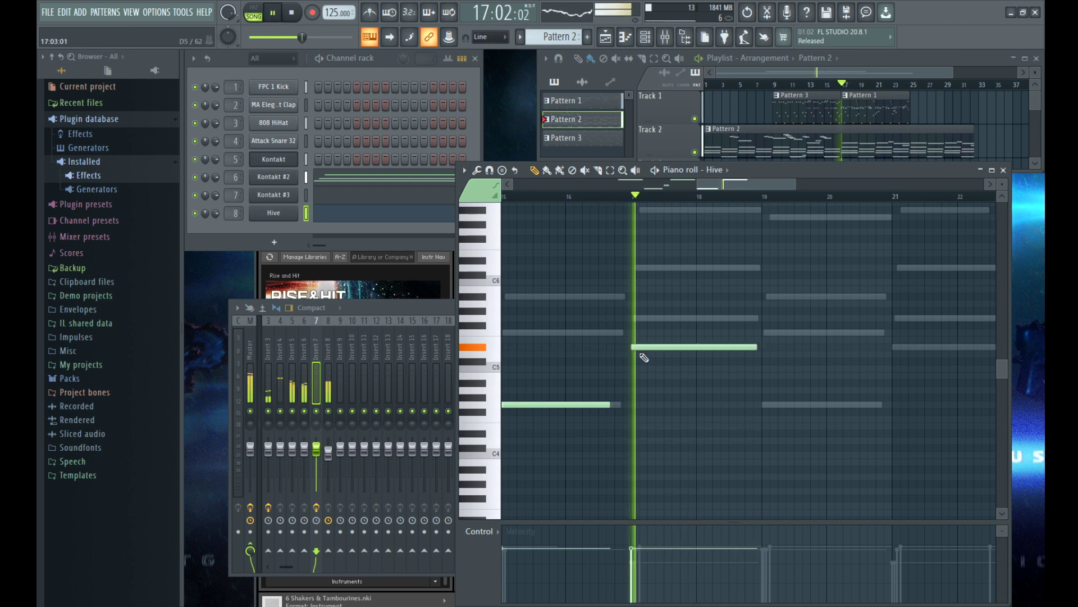
# Step: Add an F5 bass note at bar 19, lasting 0:15:00, followed by a G4 note at bar 20
pyautogui.scroll(-3, 771, 373)
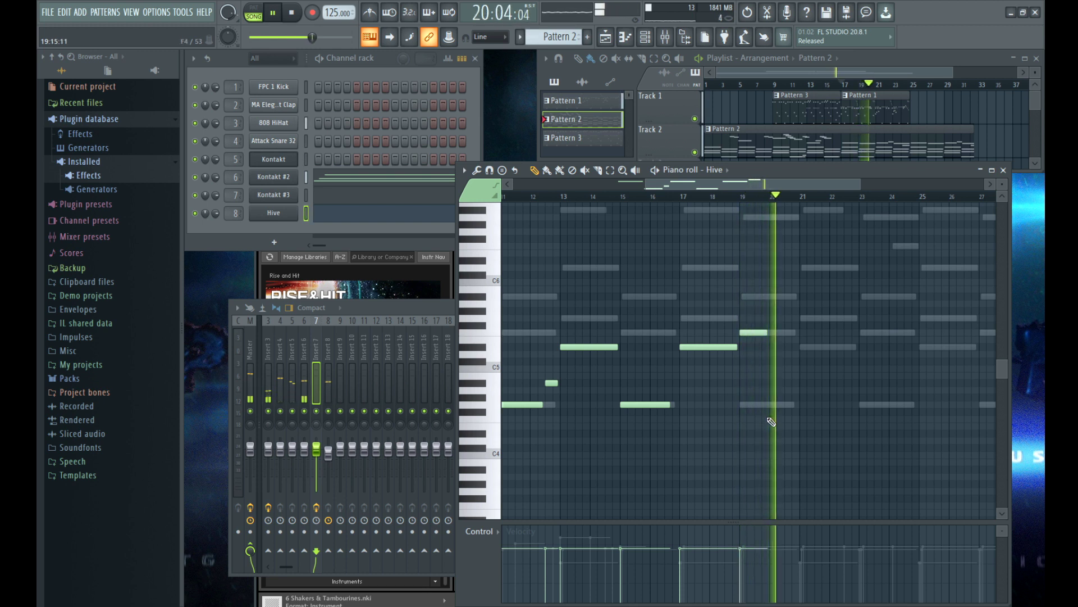
pyautogui.click(741, 200)
pyautogui.press('space')
pyautogui.scroll(2, 758, 331)
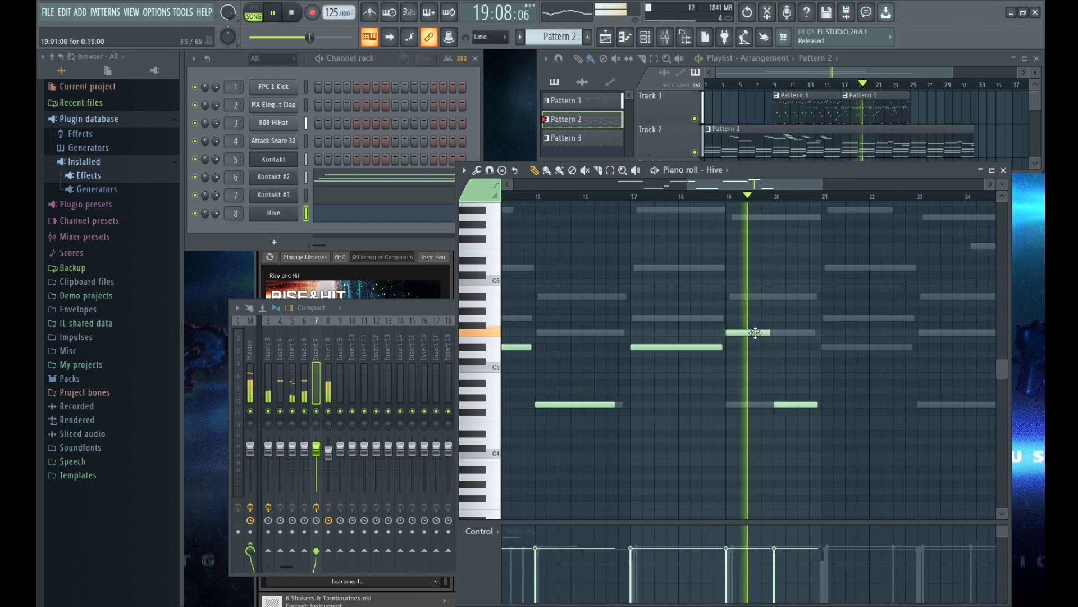
# Step: Raise the bass note at bar 19 to G5 and delete the G4 note at bar 20
pyautogui.press('space')
pyautogui.moveTo(755, 332); pyautogui.dragTo(750, 330)
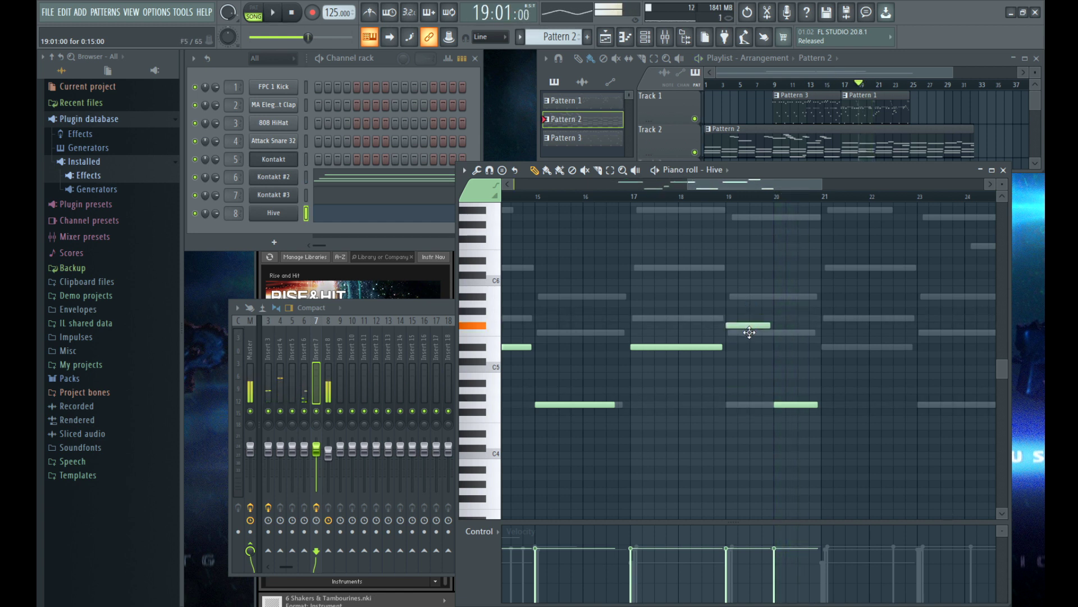
pyautogui.rightClick(784, 405)
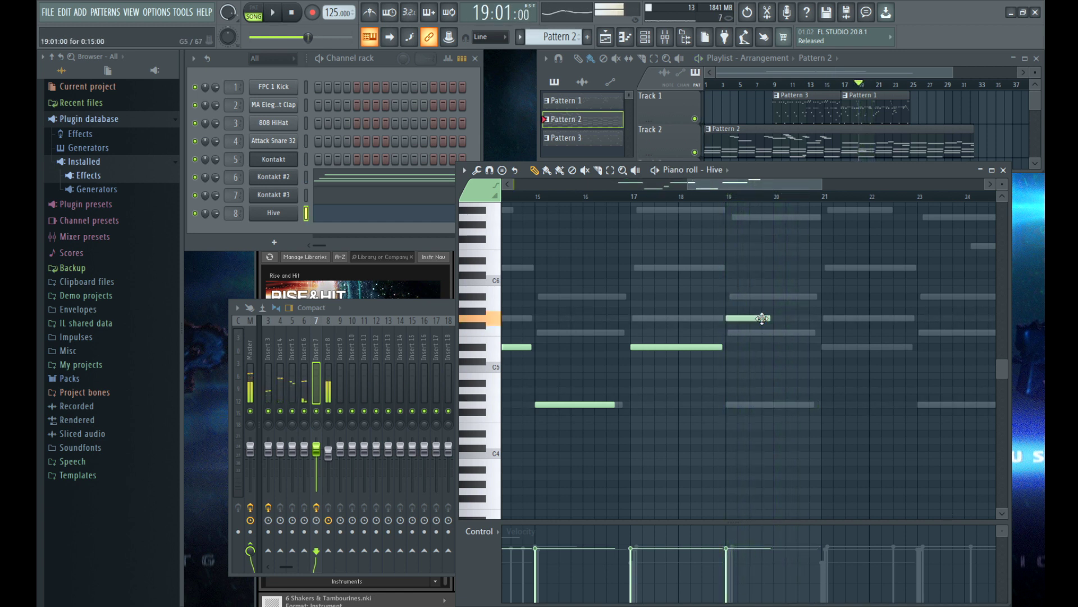
# Step: Put the G4 bass note back at bar 20 and place a D#5 note from bar 21 to about bar 23
pyautogui.click(776, 403)
pyautogui.press('space')
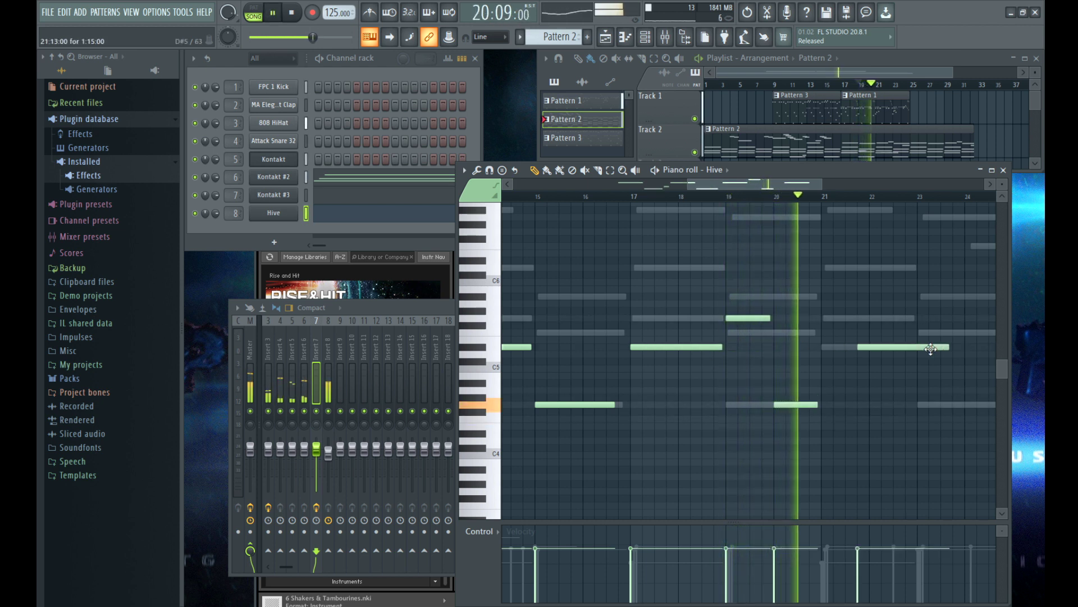
pyautogui.moveTo(787, 347); pyautogui.dragTo(871, 347)
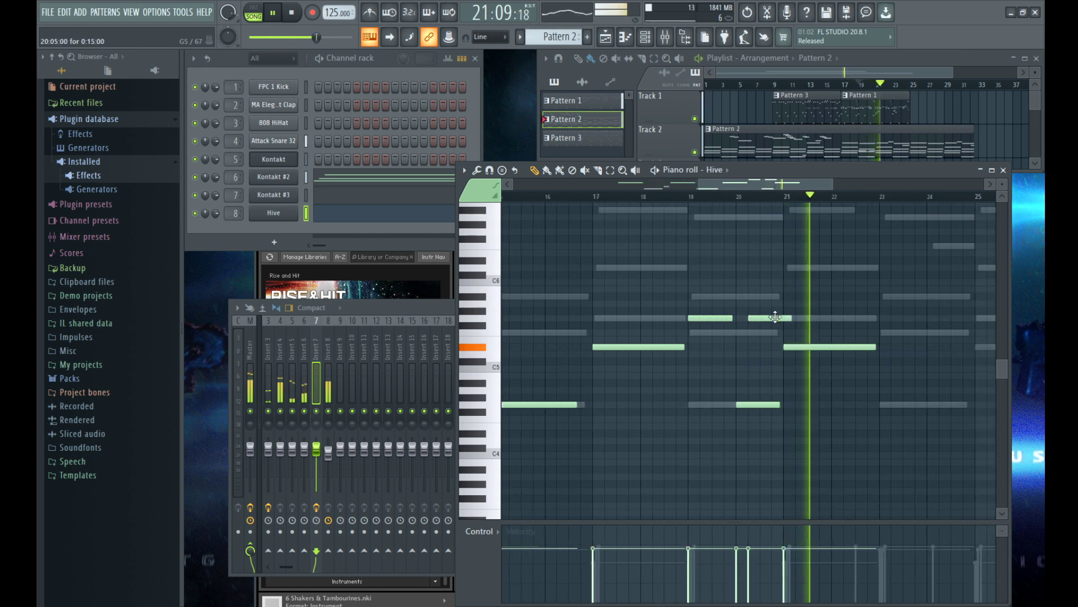
# Step: Place a G4 bass note from bar 23 almost to bar 25 and shorten the D#5 note at bar 21 to 1:07:00
pyautogui.click(908, 398)
pyautogui.moveTo(909, 398); pyautogui.dragTo(958, 403)
pyautogui.moveTo(875, 346); pyautogui.dragTo(858, 347)
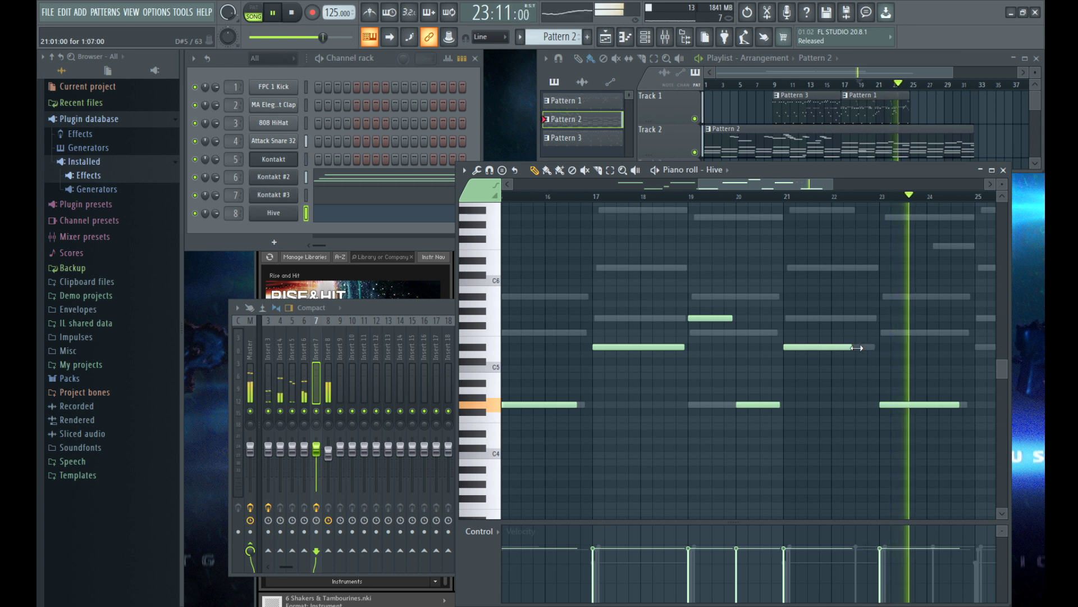
# Step: Add an F5 bass note at 22:09:00 lasting 0:11:00, then review the bassline from bar 17
pyautogui.click(859, 333)
pyautogui.click(919, 325)
pyautogui.rightClick(930, 326)
pyautogui.moveTo(922, 332); pyautogui.dragTo(886, 334)
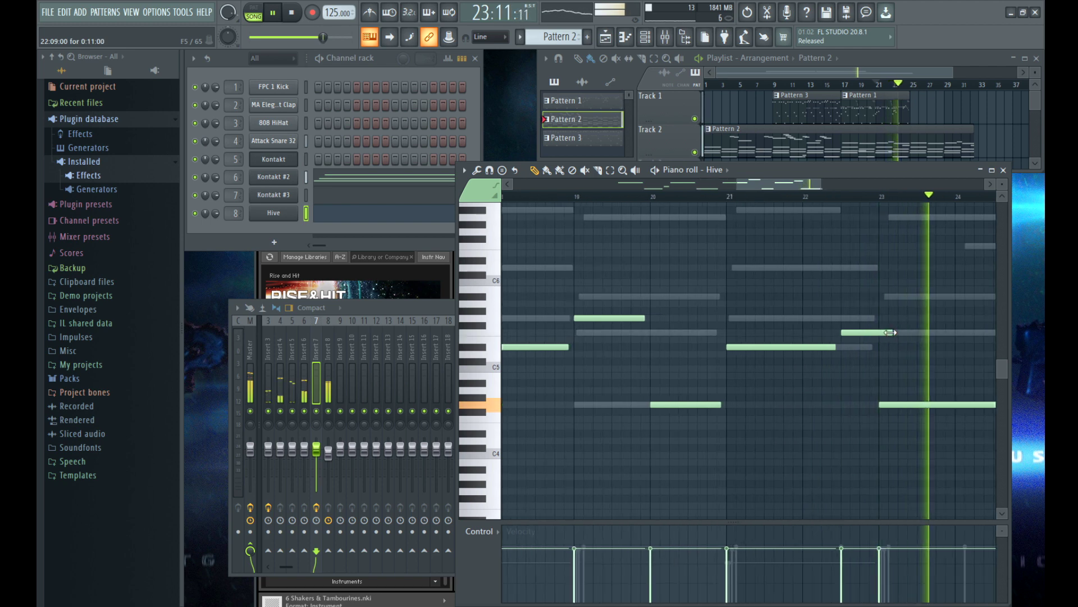
pyautogui.scroll(3, 751, 305)
pyautogui.scroll(-5, 786, 320)
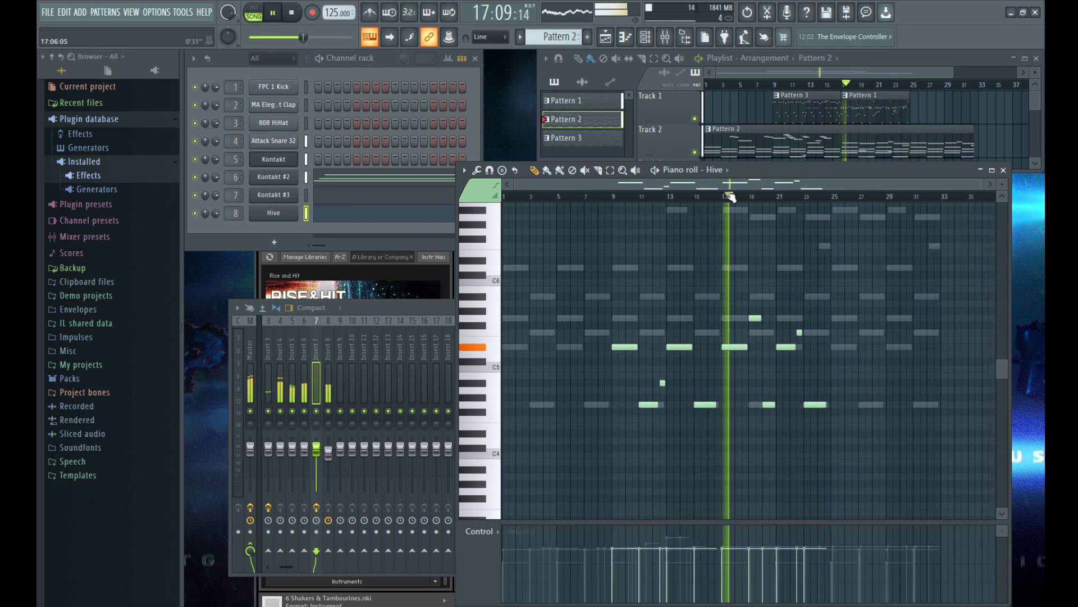
pyautogui.scroll(2, 765, 247)
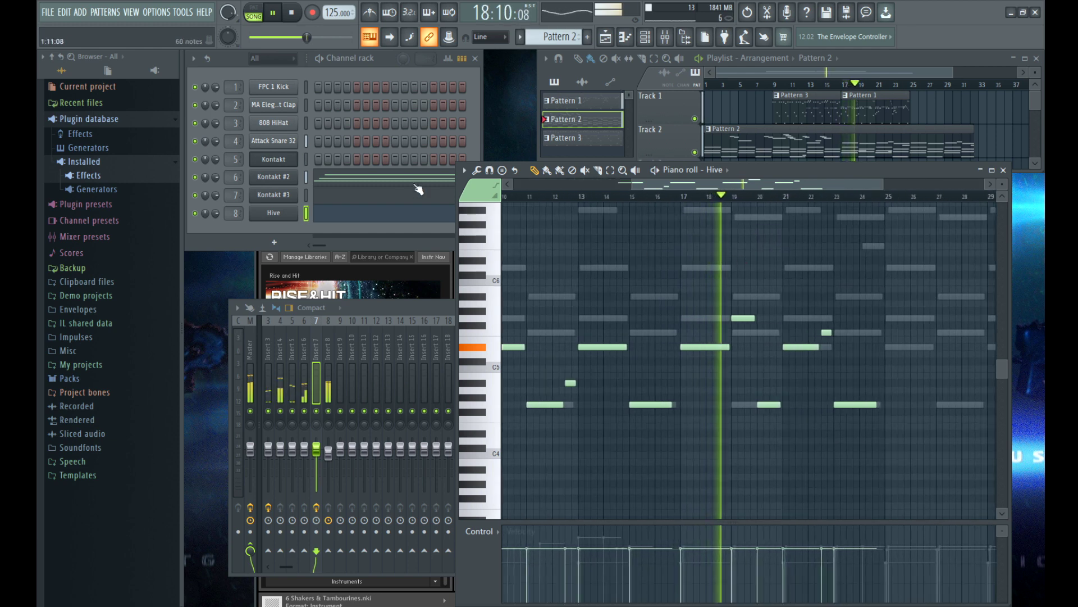
# Step: Switch to Pattern 1 and open the MA ElegantScent Clap channel in the piano roll
pyautogui.press('space')
pyautogui.click(306, 104)
pyautogui.press('z')
pyautogui.press('KP_Subtract')
pyautogui.press('F7')
pyautogui.press('space')
pyautogui.scroll(4, 564, 197)
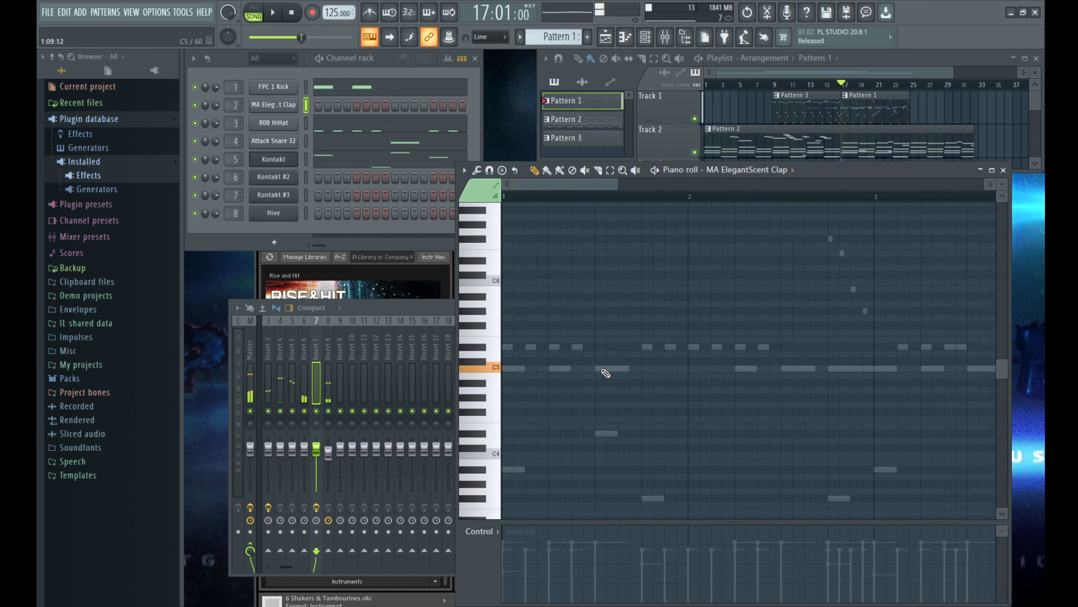
# Step: Place C5 claps at the middle of bars 1 and 2 in the clap piano roll and select both notes
pyautogui.click(609, 370)
pyautogui.scroll(1, 610, 374)
pyautogui.moveTo(715, 369); pyautogui.dragTo(660, 370)
pyautogui.scroll(-1, 799, 384)
pyautogui.click(759, 369)
pyautogui.scroll(-1, 725, 390)
pyautogui.moveTo(720, 392); pyautogui.dragTo(540, 368)
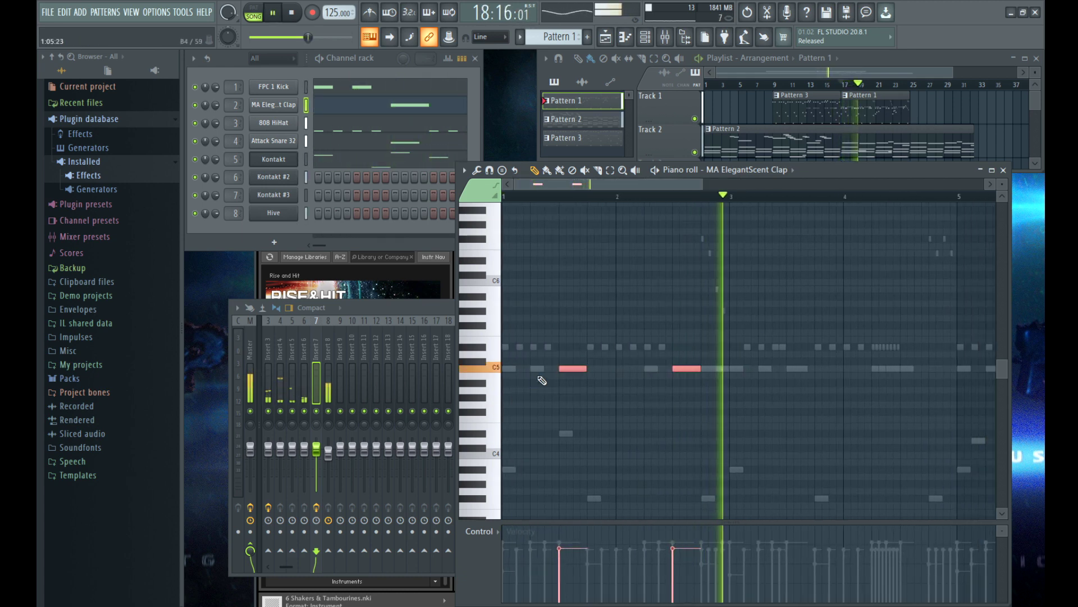
pyautogui.scroll(-2, 548, 373)
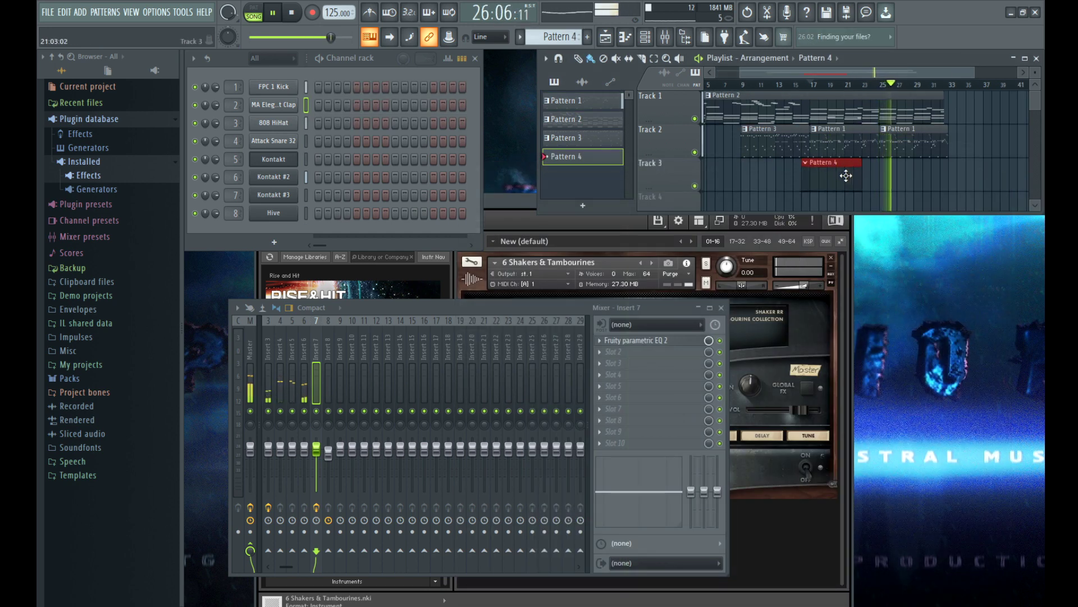
pyautogui.scroll(2, 836, 111)
pyautogui.click(833, 146)
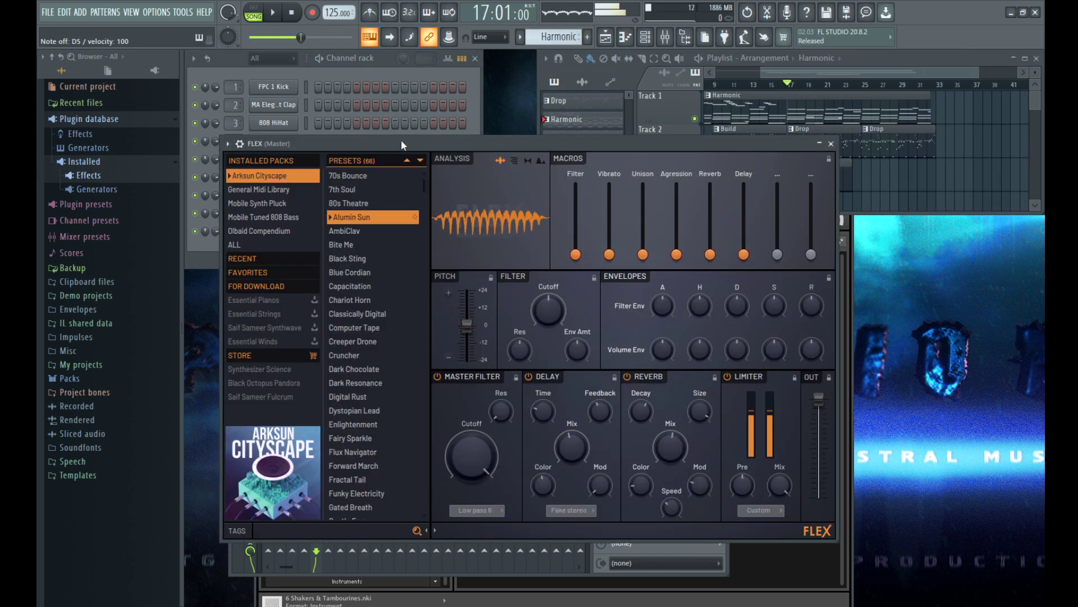
# Step: Raise the Vibrato and Reverb macros of FLEX's Alumin Sun preset and close the plugin window
pyautogui.moveTo(402, 145); pyautogui.dragTo(409, 150)
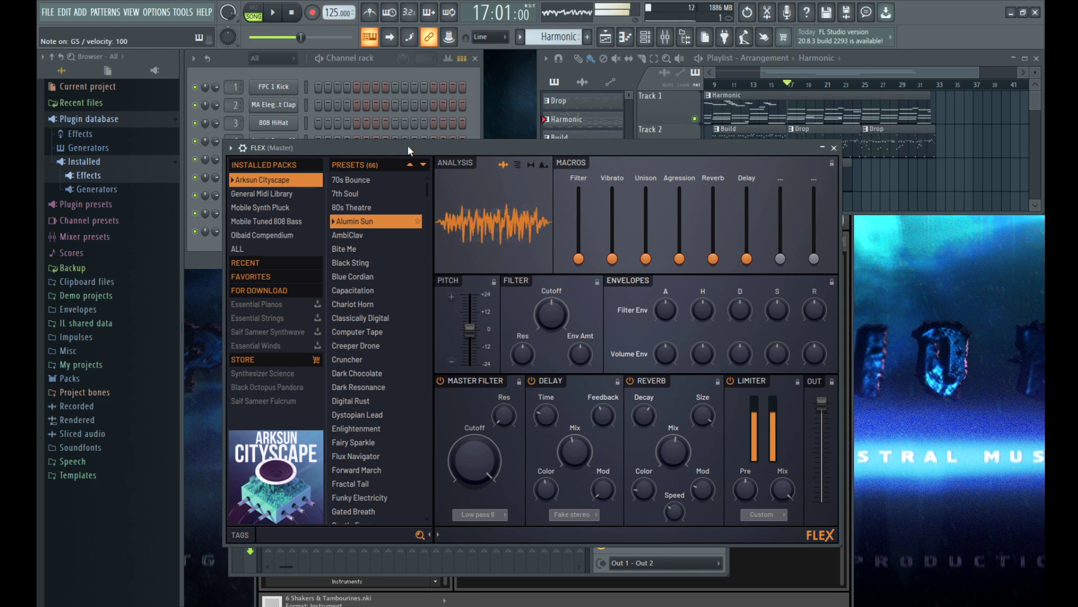
pyautogui.moveTo(613, 259); pyautogui.dragTo(613, 256)
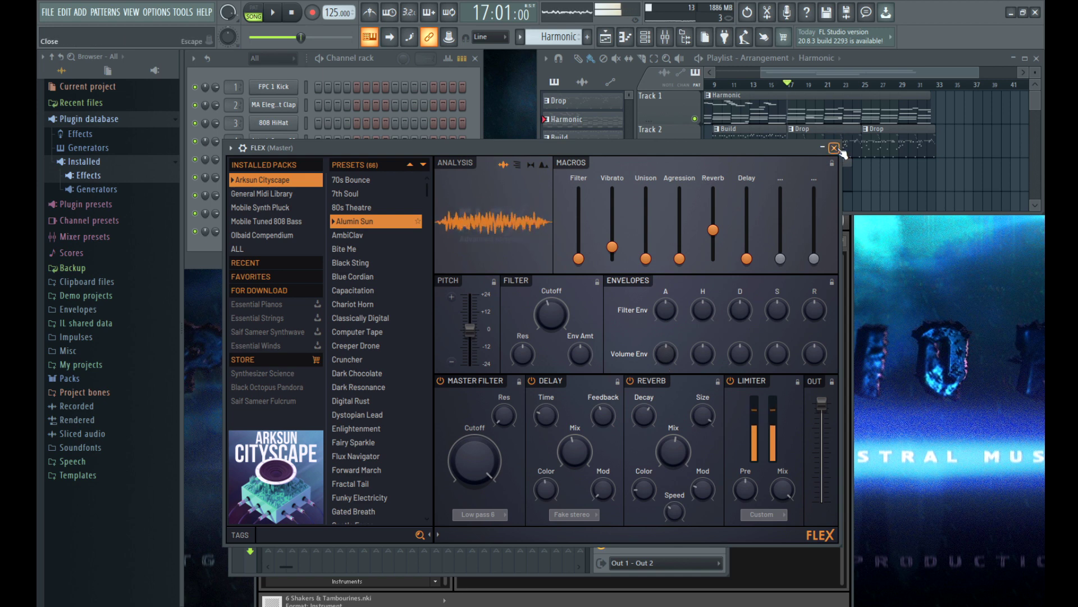
pyautogui.click(834, 148)
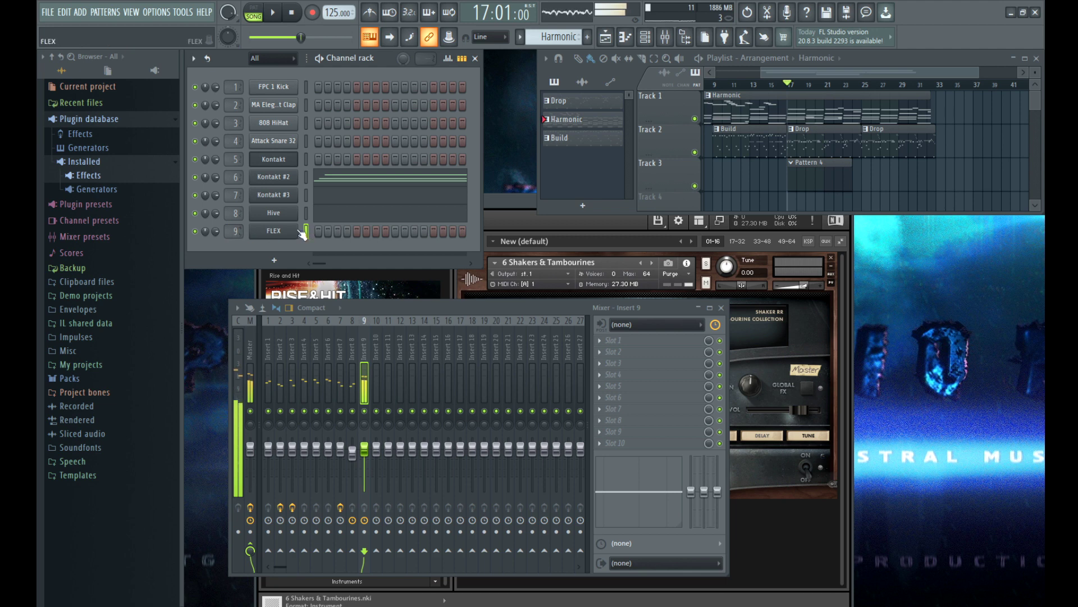
# Step: Place a chord of staggered D#5, G5 and D6 notes at bar 17 in the Harmonic pattern's FLEX piano roll
pyautogui.press('F7')
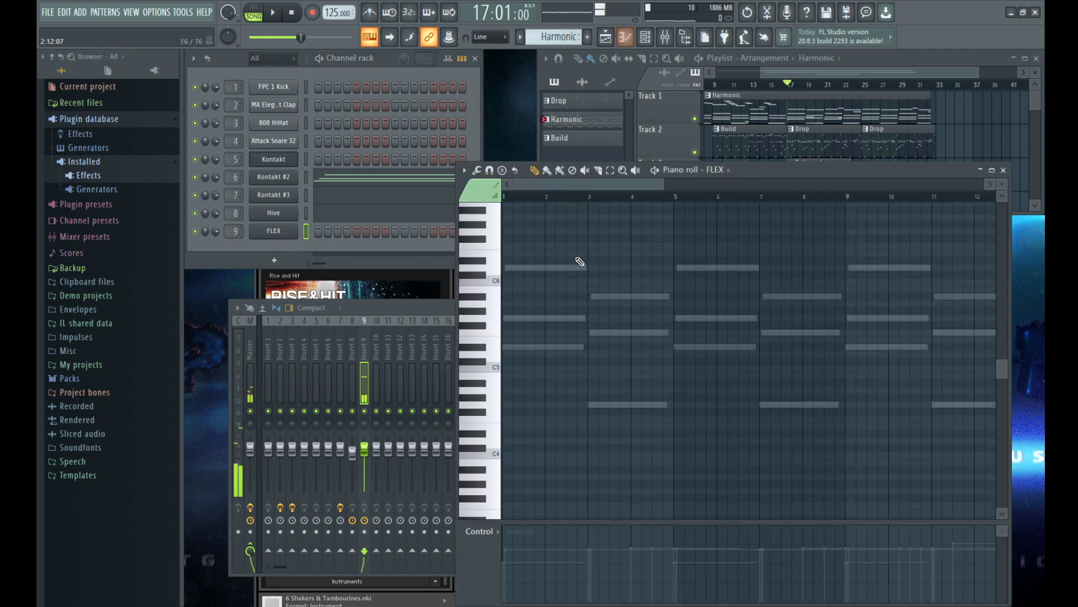
pyautogui.press('space')
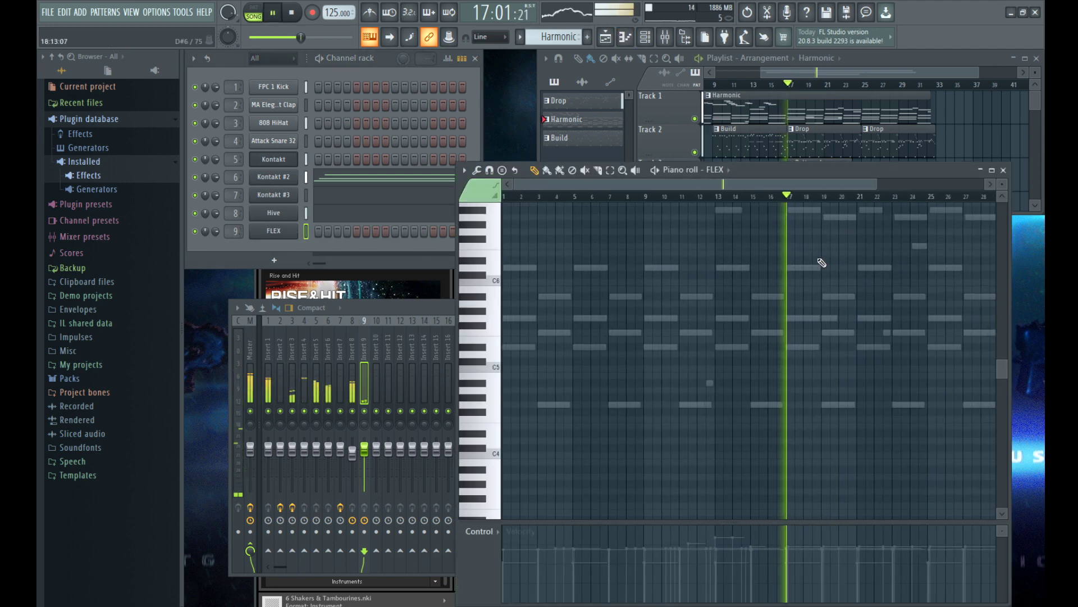
pyautogui.press('space')
pyautogui.scroll(3, 792, 309)
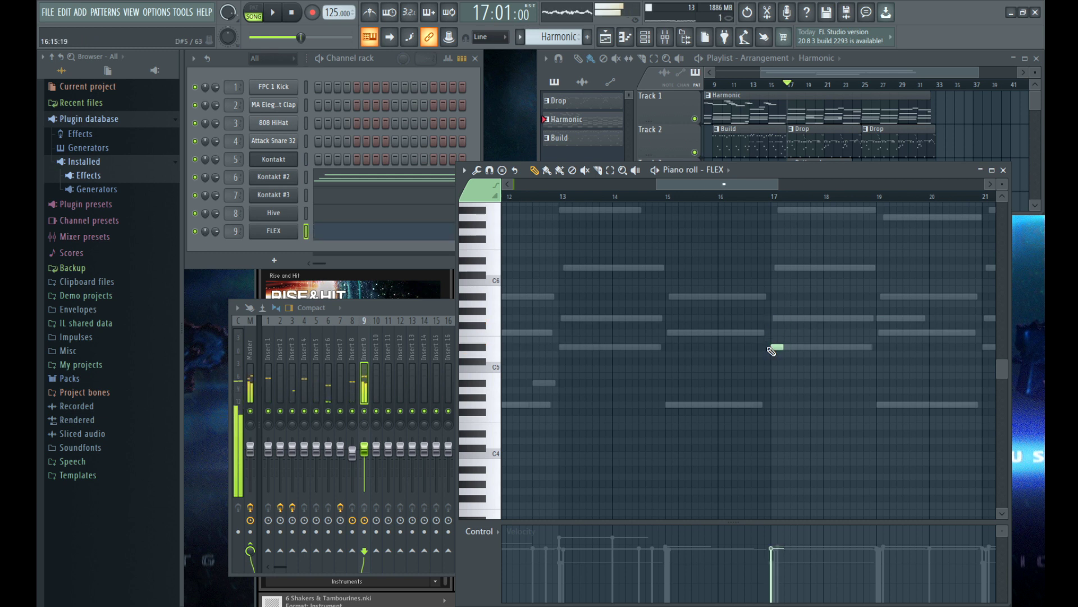
pyautogui.scroll(4, 771, 348)
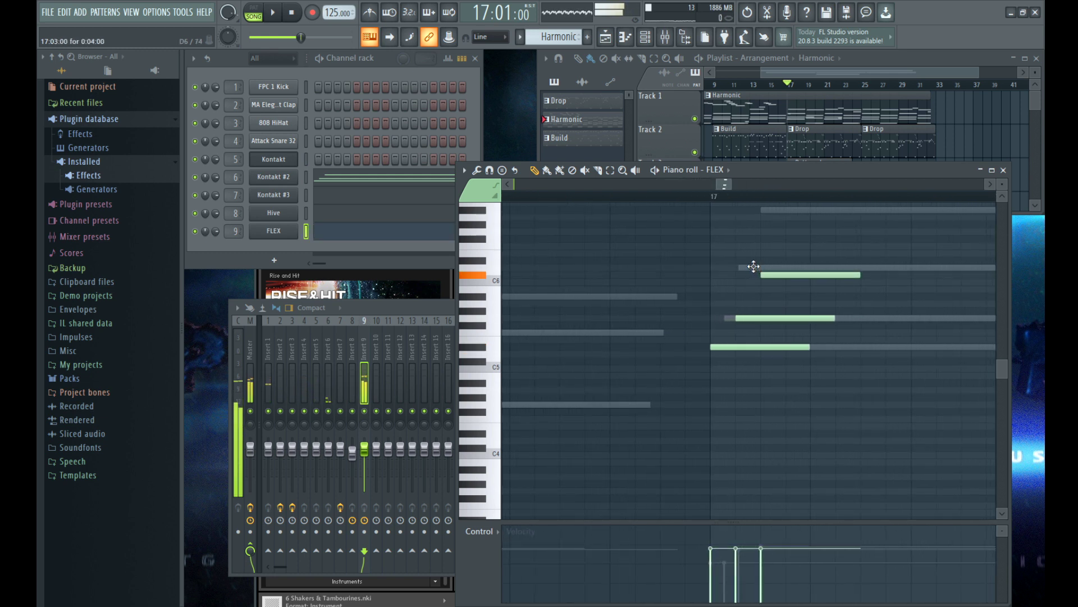
# Step: Select all three FLEX chord notes and lengthen them to about one bar, listening to the result
pyautogui.hotkey('ctrl', 'a')
pyautogui.scroll(-2, 776, 313)
pyautogui.press('space')
pyautogui.moveTo(770, 348); pyautogui.dragTo(909, 348)
pyautogui.press('space')
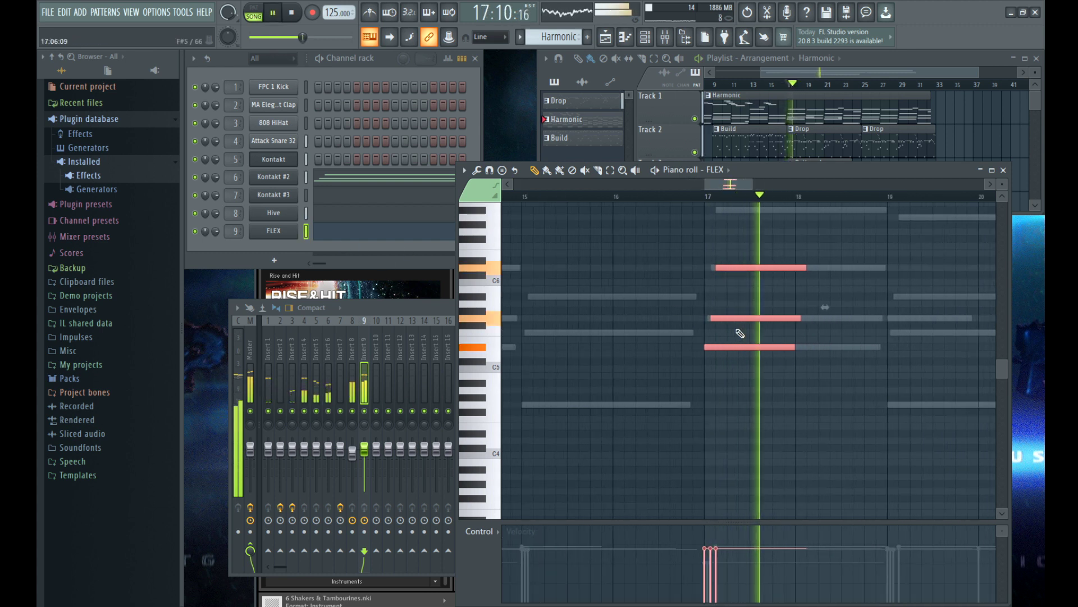
pyautogui.scroll(2, 697, 290)
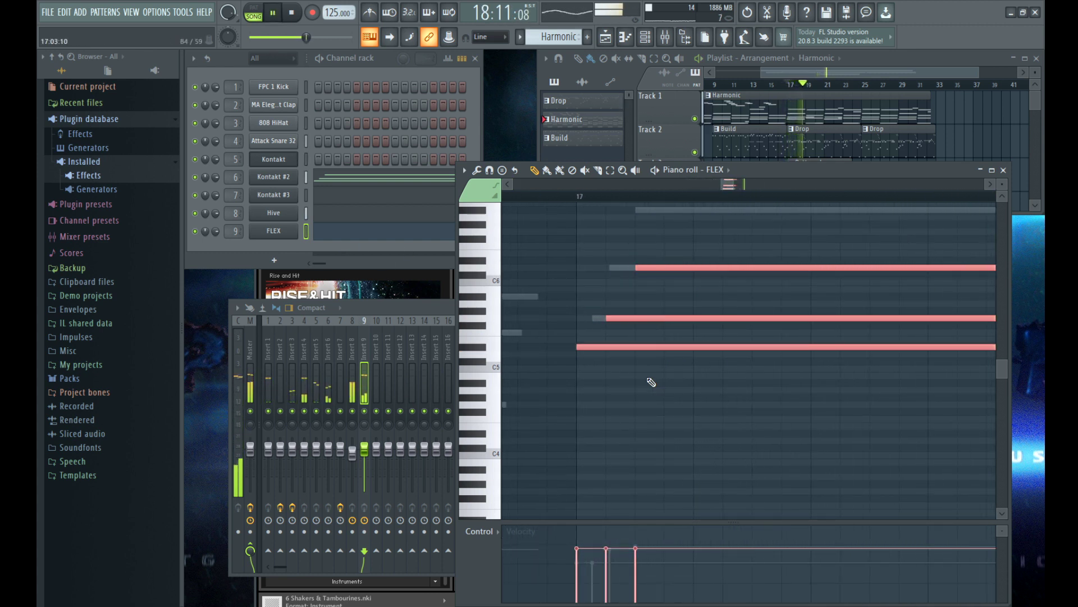
# Step: Lengthen the bar 17 chord to nearly two bars and move it down an octave to D#4, G4 and D5
pyautogui.press('space')
pyautogui.scroll(-2, 961, 326)
pyautogui.moveTo(905, 306); pyautogui.dragTo(740, 320)
pyautogui.moveTo(866, 334); pyautogui.dragTo(988, 333)
pyautogui.press('space')
pyautogui.scroll(-3, 786, 335)
pyautogui.moveTo(807, 320); pyautogui.dragTo(842, 405)
pyautogui.press('space')
pyautogui.press('space')
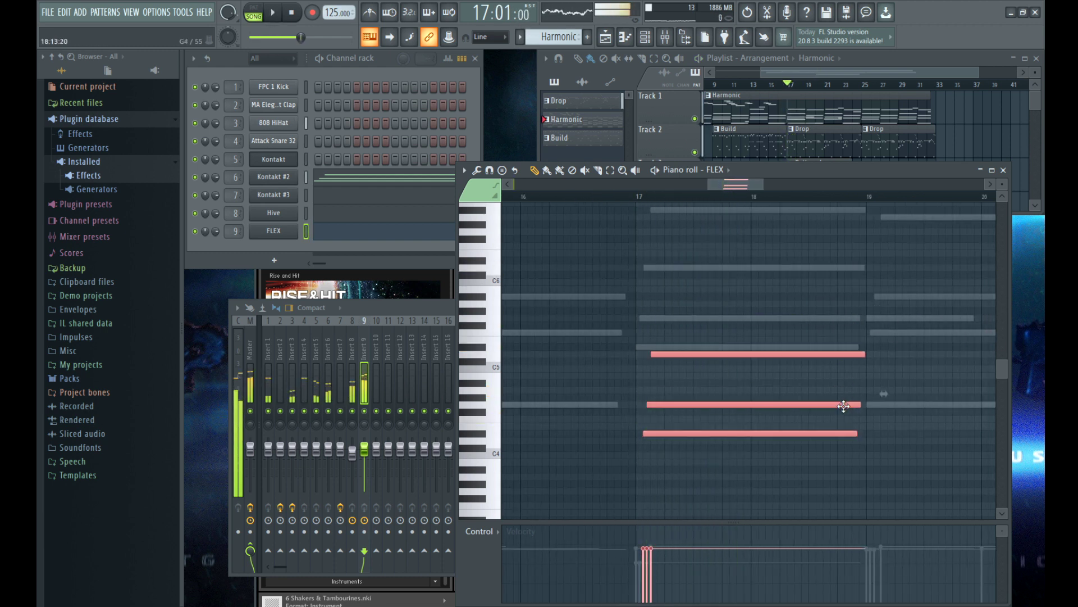
# Step: Copy the three-note FLEX chord from bar 17 to bar 19 at a higher pitch
pyautogui.scroll(1, 719, 411)
pyautogui.moveTo(683, 407); pyautogui.dragTo(854, 436)
pyautogui.scroll(-2, 670, 405)
pyautogui.press('space')
pyautogui.scroll(2, 852, 432)
pyautogui.moveTo(743, 452); pyautogui.dragTo(765, 317)
pyautogui.scroll(3, 766, 315)
pyautogui.scroll(2, 766, 315)
# Step: Revoice the bar 19 chord as G5, D6 and A6 with wider staggered note starts
pyautogui.keyDown('ctrl'); pyautogui.click(764, 316); pyautogui.keyUp('ctrl')
pyautogui.moveTo(753, 353); pyautogui.dragTo(752, 345)
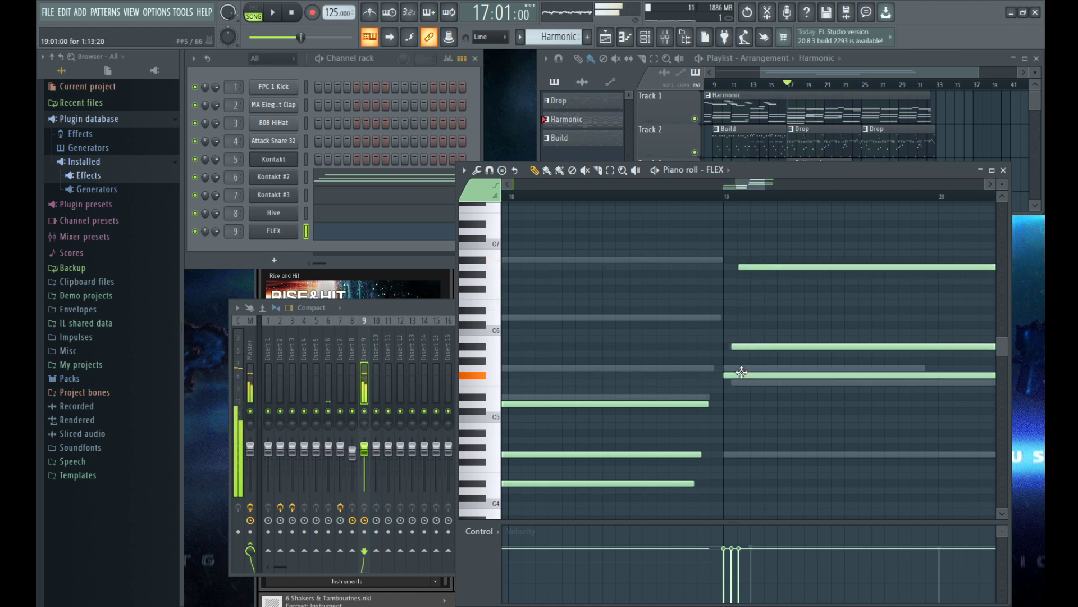
pyautogui.moveTo(742, 367); pyautogui.dragTo(741, 318)
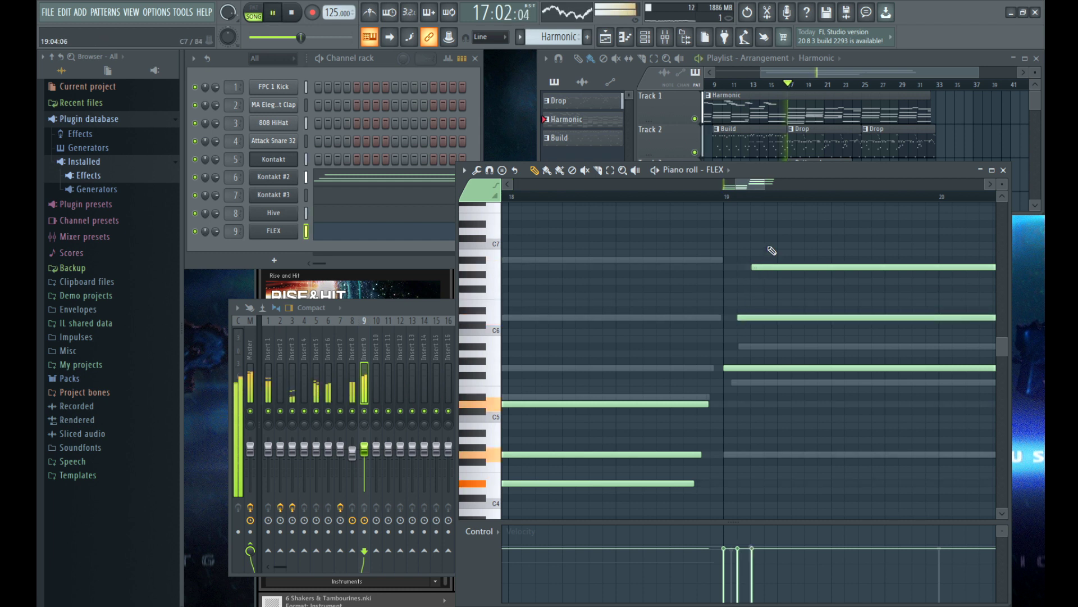
# Step: Select the bar 17 and bar 19 chords and lower their note velocities to about 16%
pyautogui.moveTo(772, 251); pyautogui.dragTo(744, 378)
pyautogui.scroll(-5, 745, 378)
pyautogui.scroll(3, 916, 285)
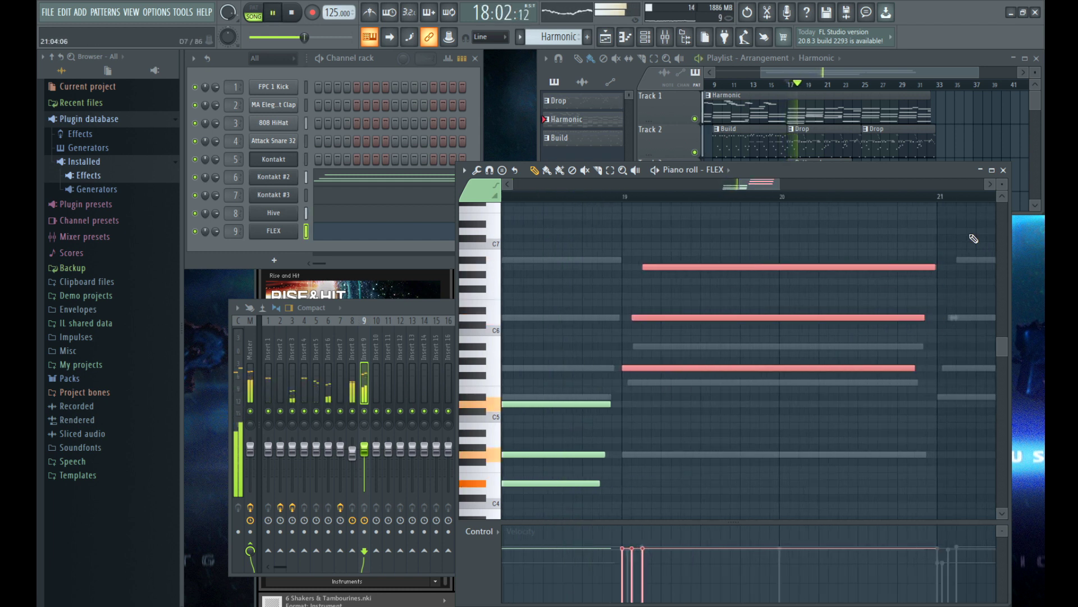
pyautogui.moveTo(1000, 184); pyautogui.dragTo(1000, 195)
pyautogui.moveTo(619, 569); pyautogui.dragTo(647, 573)
pyautogui.scroll(-3, 776, 500)
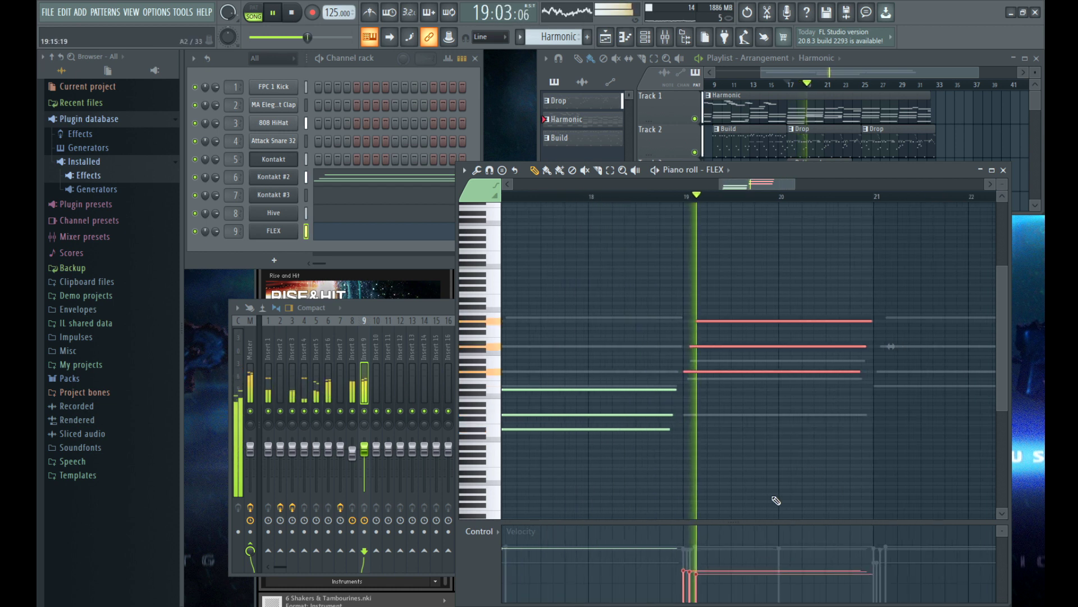
pyautogui.scroll(-2, 736, 388)
pyautogui.moveTo(696, 292); pyautogui.dragTo(803, 449)
pyautogui.click(609, 197)
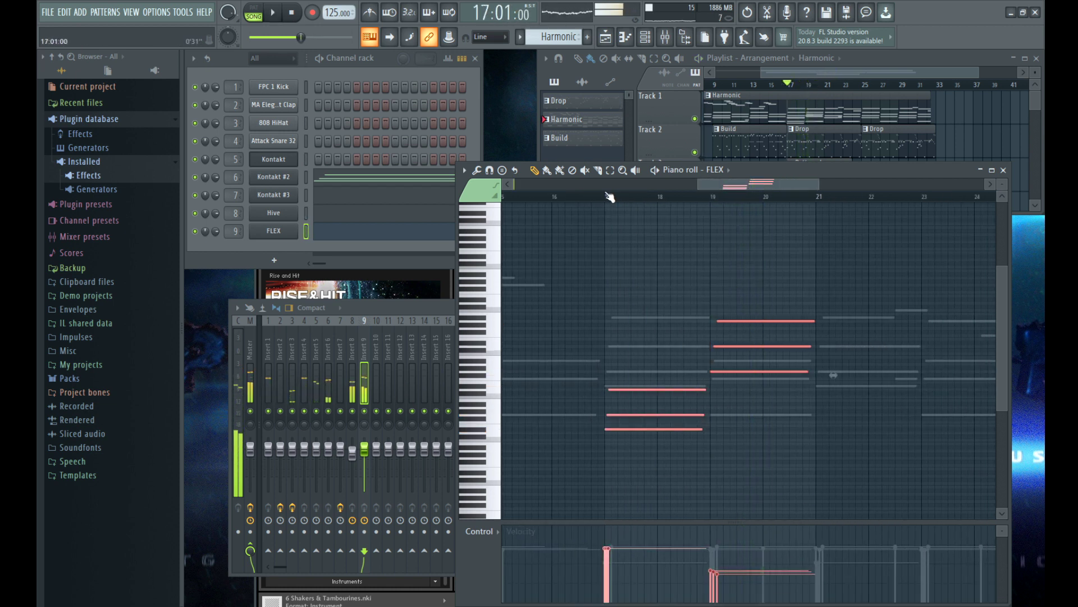
pyautogui.moveTo(601, 585); pyautogui.dragTo(597, 592)
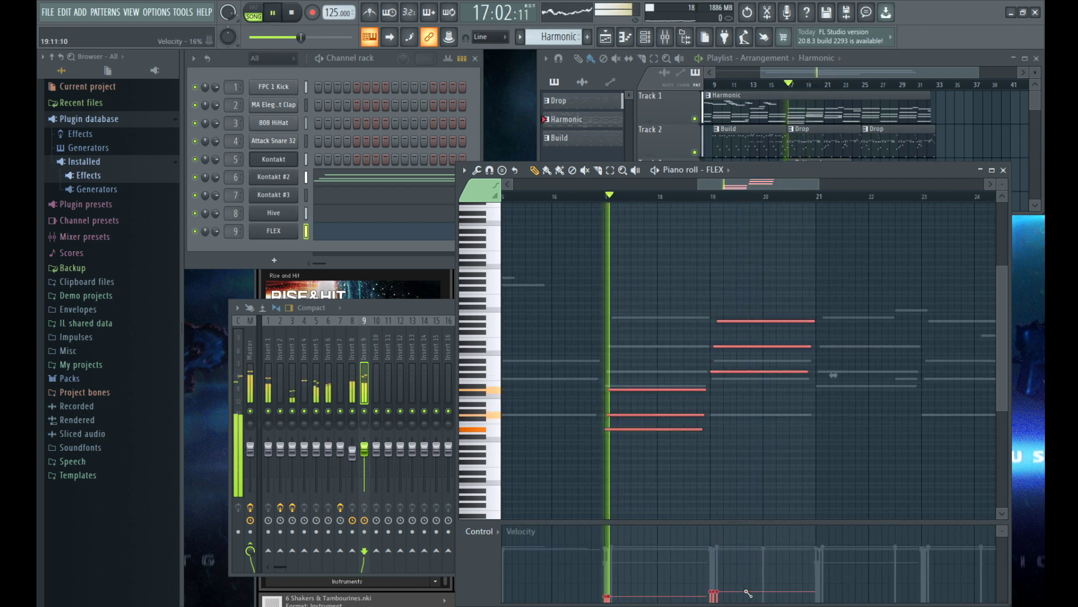
pyautogui.scroll(1, 662, 421)
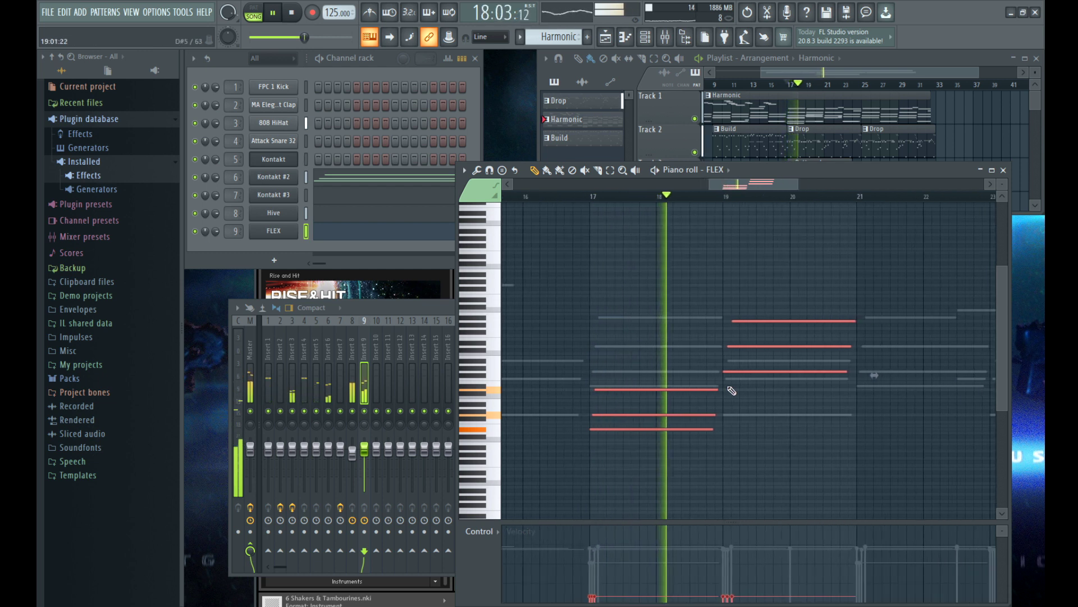
# Step: Select the bar 19 chord and lengthen its notes to reach about bar 21
pyautogui.scroll(1, 728, 386)
pyautogui.scroll(-1, 724, 386)
pyautogui.scroll(2, 741, 364)
pyautogui.moveTo(740, 299); pyautogui.dragTo(751, 365)
pyautogui.scroll(-1, 842, 364)
pyautogui.scroll(1, 852, 366)
pyautogui.moveTo(812, 272); pyautogui.dragTo(821, 389)
pyautogui.moveTo(903, 347)
pyautogui.mouseDown()
pyautogui.moveTo(725, 356)
pyautogui.moveTo(892, 357)
pyautogui.mouseUp()
# Step: Play the FLEX part back from bar 19 to check the lengthened chord
pyautogui.press('space')
pyautogui.click(576, 197)
pyautogui.press('space')
pyautogui.scroll(-2, 721, 396)
pyautogui.scroll(1, 671, 398)
pyautogui.scroll(-1, 663, 397)
pyautogui.press('space')
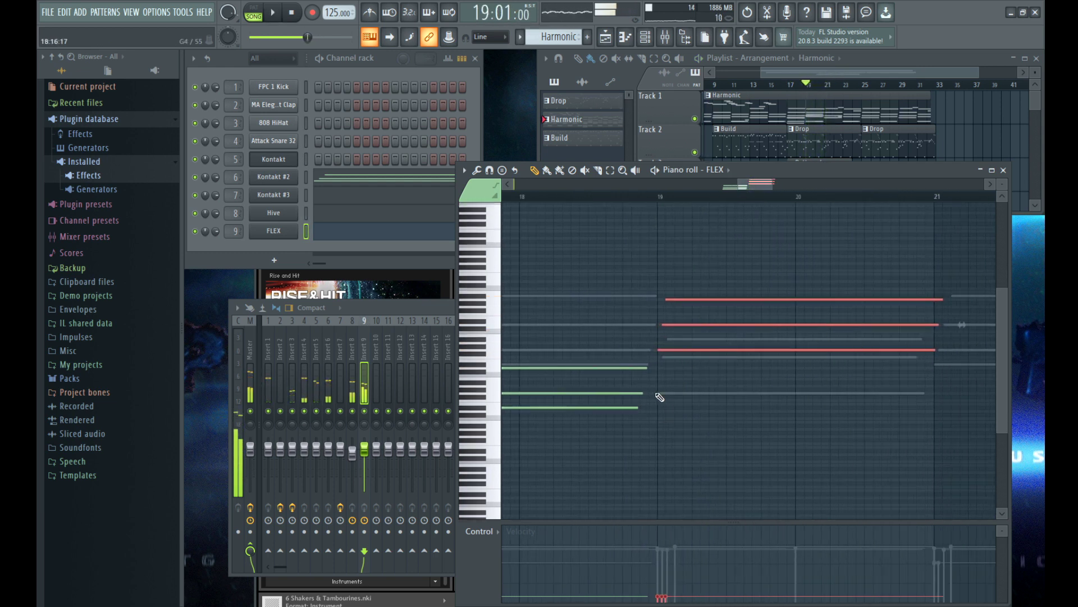
# Step: Add a G3 bass note under the bar 19 chord, followed by an A#3 note from 20:09:00 to about bar 21
pyautogui.scroll(1, 660, 397)
pyautogui.click(660, 397)
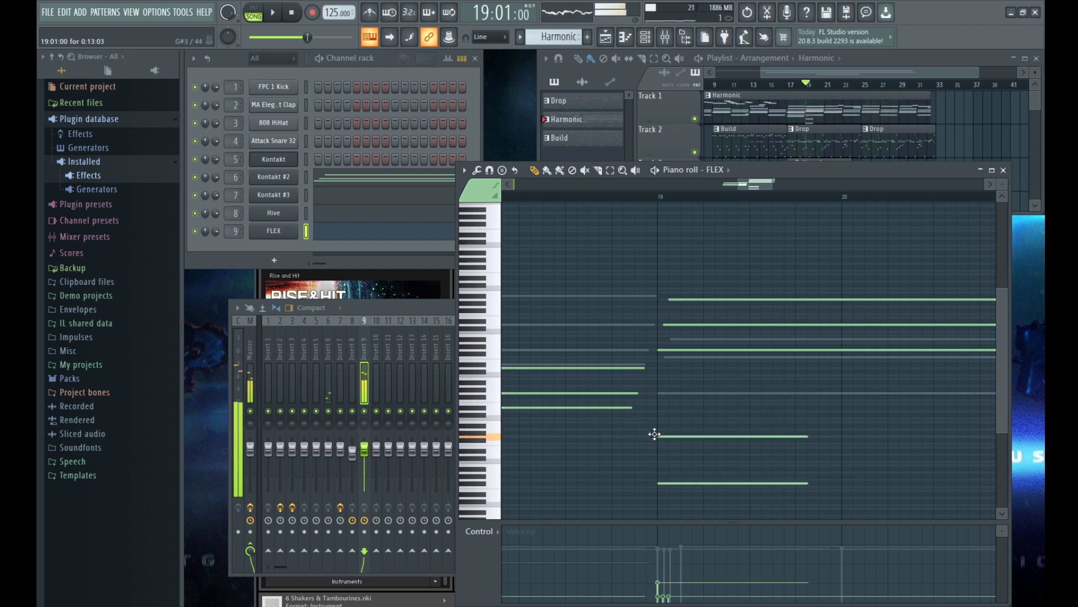
pyautogui.moveTo(807, 437); pyautogui.dragTo(874, 427)
pyautogui.scroll(-2, 957, 438)
pyautogui.press('space')
pyautogui.scroll(-1, 865, 427)
pyautogui.moveTo(967, 427); pyautogui.dragTo(892, 428)
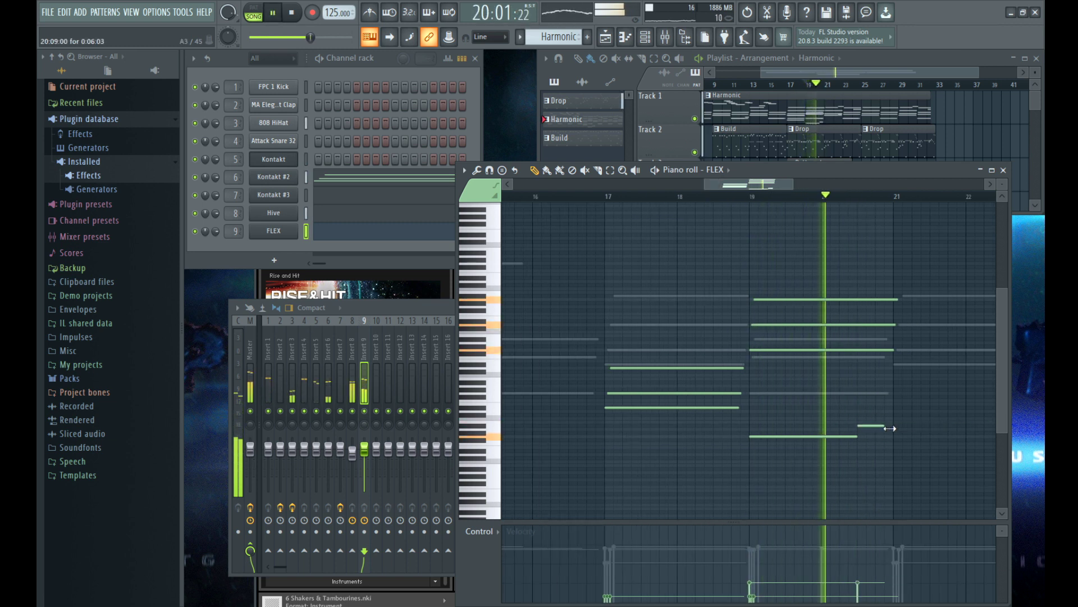
pyautogui.scroll(-1, 883, 426)
pyautogui.scroll(1, 878, 424)
# Step: Copy the FLEX notes of bars 17 to 21 to bar 21 and add a D#3 bass note at bar 21 lasting nearly two bars
pyautogui.moveTo(835, 287); pyautogui.dragTo(582, 495)
pyautogui.moveTo(633, 407); pyautogui.dragTo(922, 409)
pyautogui.rightClick(880, 446)
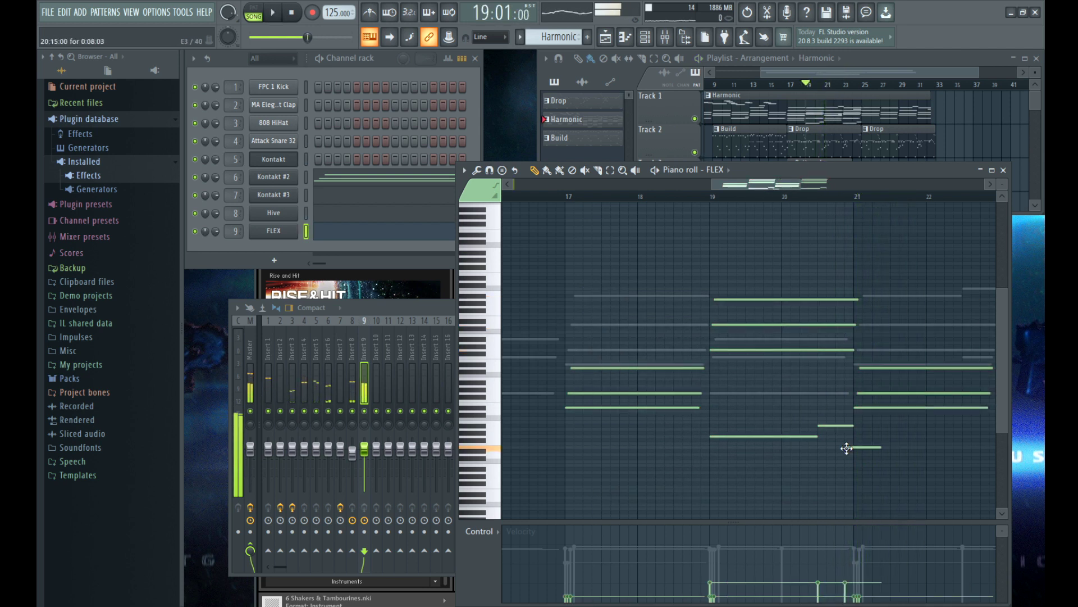
pyautogui.scroll(2, 868, 432)
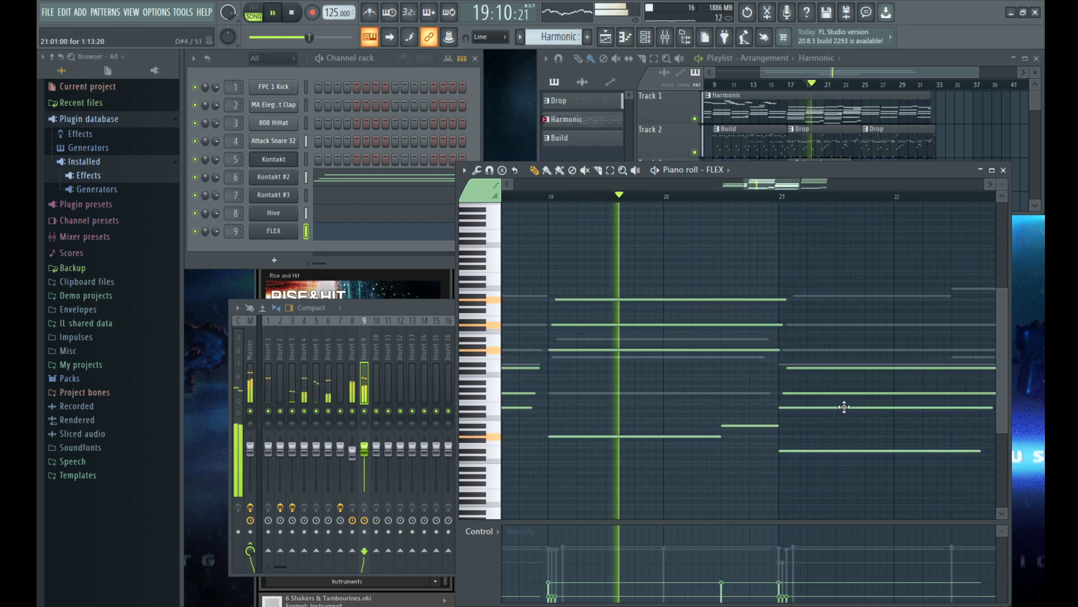
# Step: Delete the D#4 note from the bar 21 chord and shorten the bar 19 chord's upper notes to end at about bar 21
pyautogui.scroll(1, 787, 396)
pyautogui.scroll(1, 730, 337)
pyautogui.moveTo(698, 296); pyautogui.dragTo(693, 352)
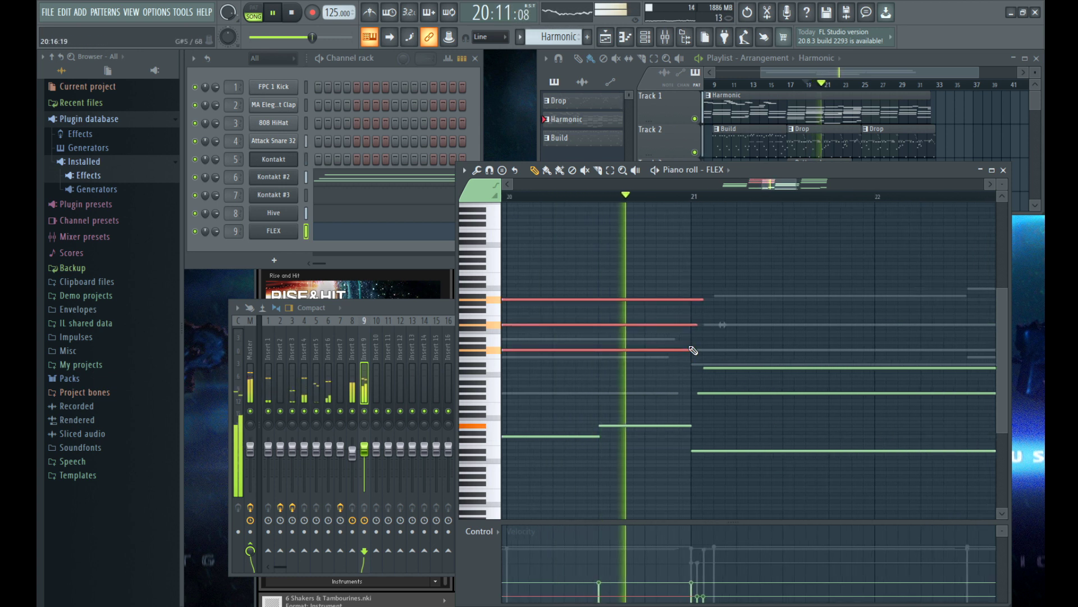
pyautogui.moveTo(688, 349); pyautogui.dragTo(678, 349)
# Step: Add a high D7 note above the bar 21 chord, starting slightly after the other notes
pyautogui.rightClick(715, 312)
pyautogui.press('space')
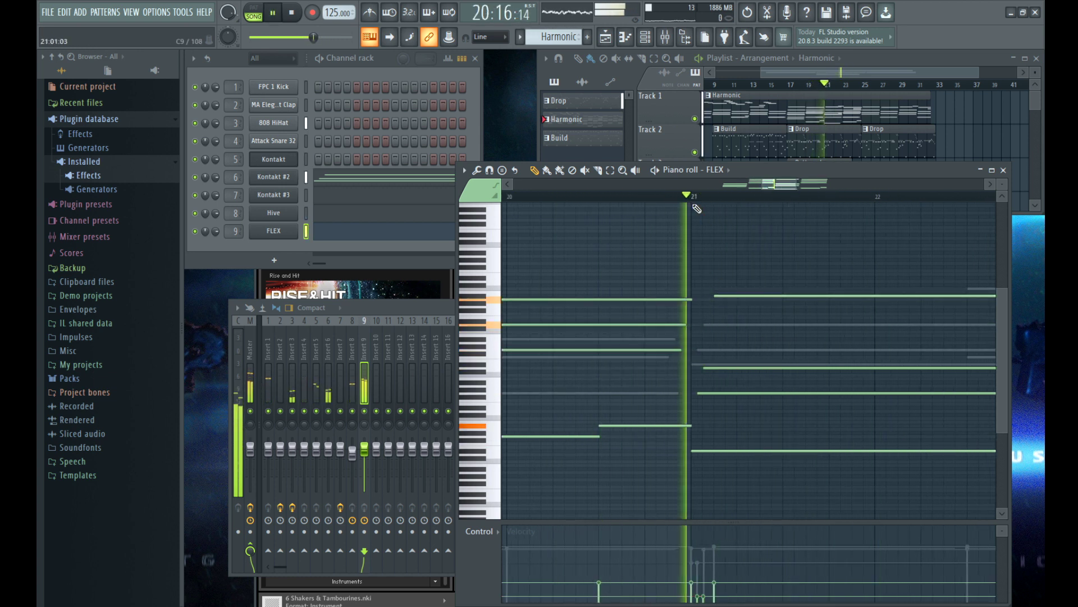
pyautogui.scroll(-4, 742, 280)
pyautogui.press('space')
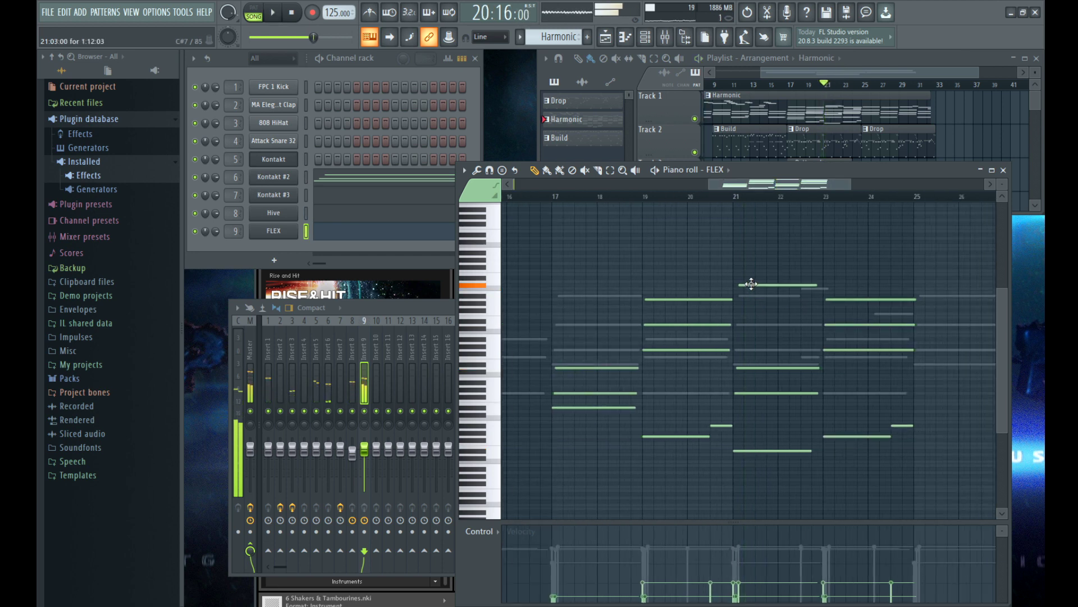
pyautogui.press('space')
pyautogui.scroll(5, 751, 282)
pyautogui.moveTo(737, 272); pyautogui.dragTo(707, 296)
# Step: Lower the D7 note's velocity close to that of the bar 21 chord and play the passage back
pyautogui.scroll(2, 688, 528)
pyautogui.click(692, 594)
pyautogui.press('space')
pyautogui.press('space')
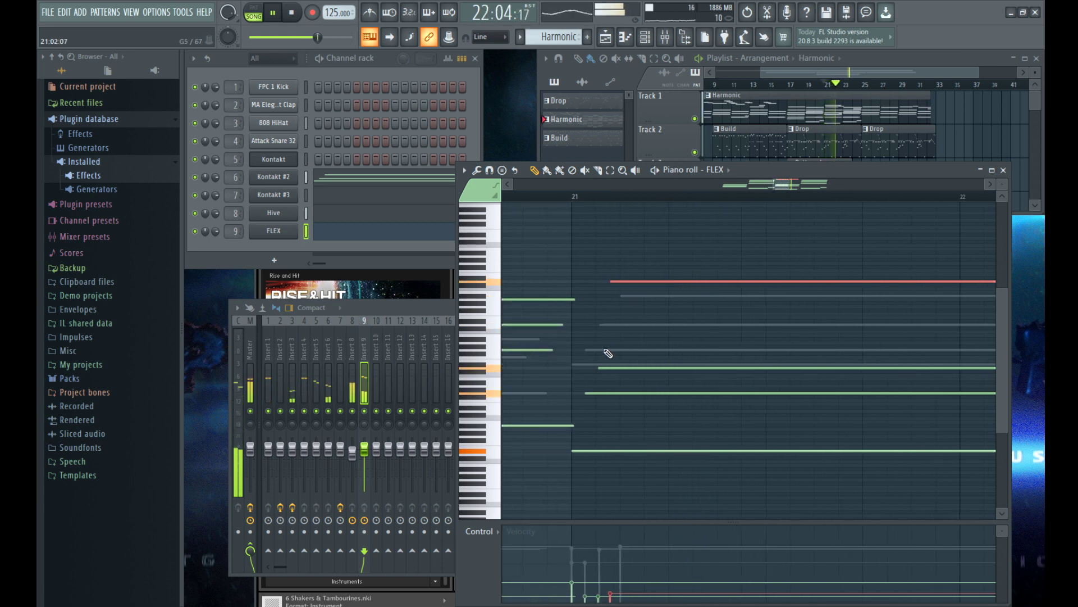
pyautogui.scroll(-4, 608, 353)
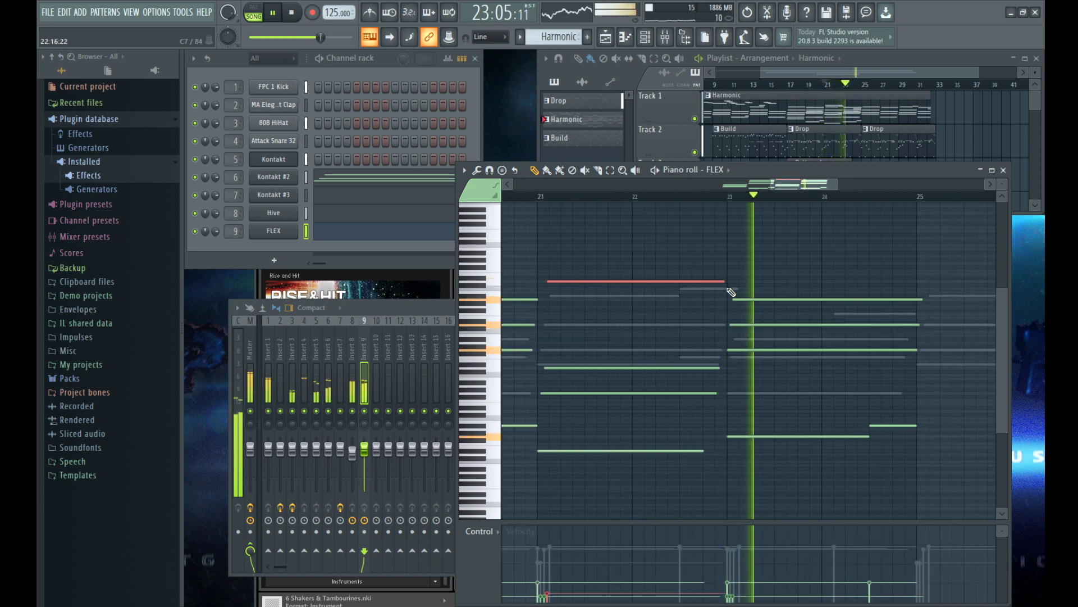
# Step: Add an F6 note from about bar 24 to 25 and shorten the bar 23 chord's top note to end at about bar 24
pyautogui.scroll(-3, 752, 295)
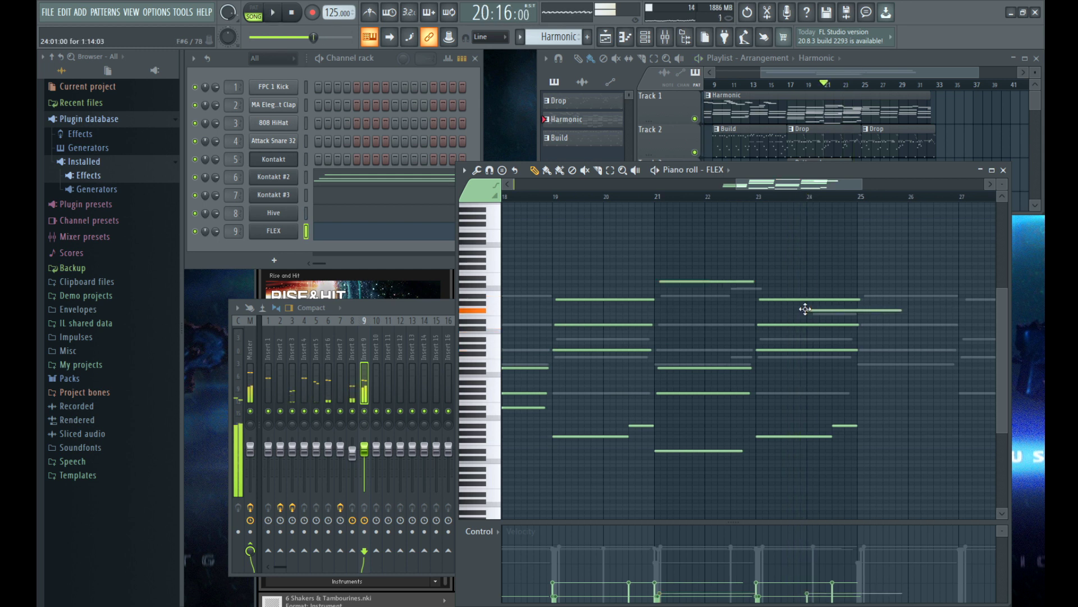
pyautogui.scroll(3, 842, 313)
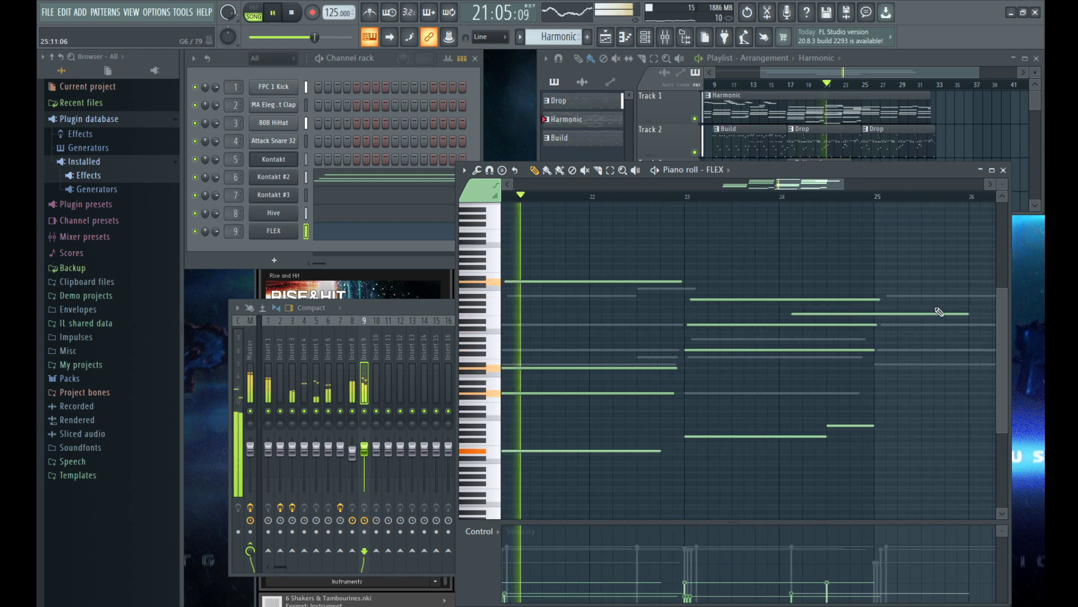
pyautogui.hotkey('ctrl', 'z')
pyautogui.moveTo(877, 300); pyautogui.dragTo(772, 300)
pyautogui.hotkey('ctrl', 'd')
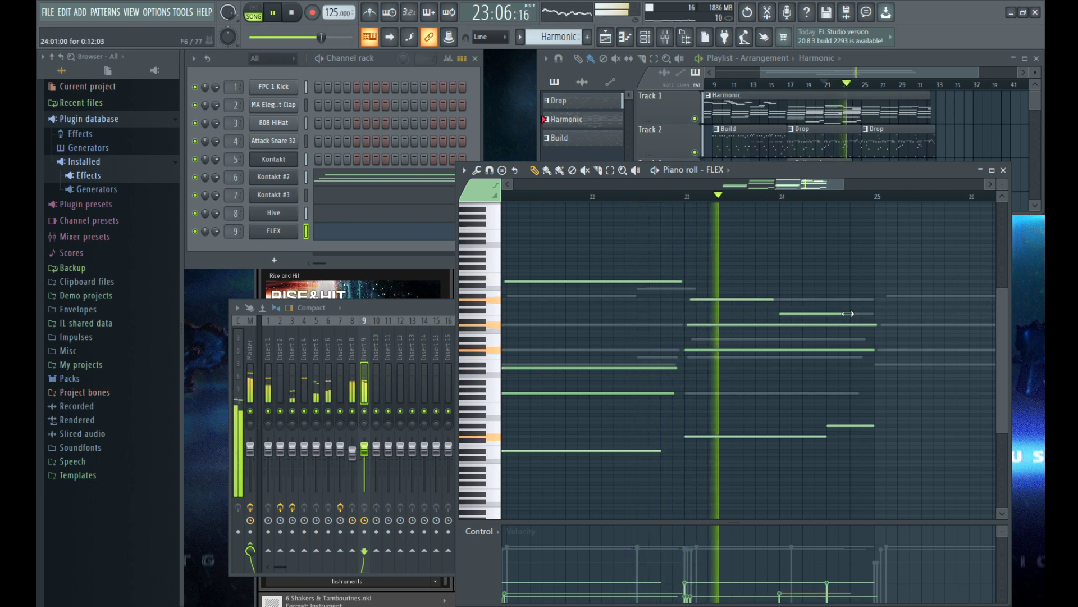
# Step: Select all the FLEX notes of bars 17 to 25 and duplicate them to start at bar 25
pyautogui.scroll(-3, 870, 325)
pyautogui.scroll(-1, 865, 325)
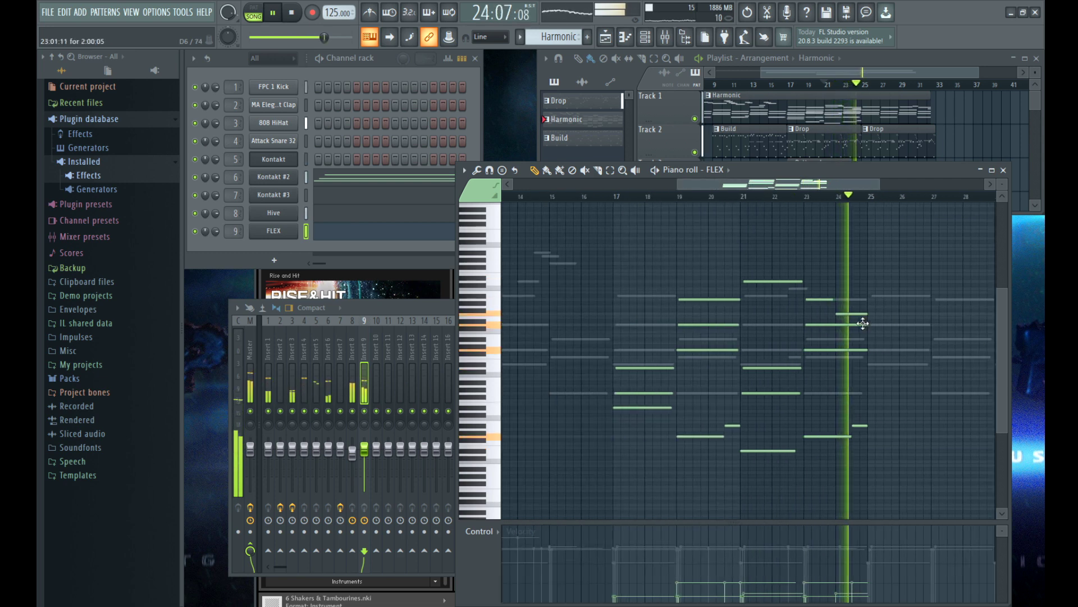
pyautogui.scroll(-2, 870, 272)
pyautogui.hotkey('ctrl', 'a')
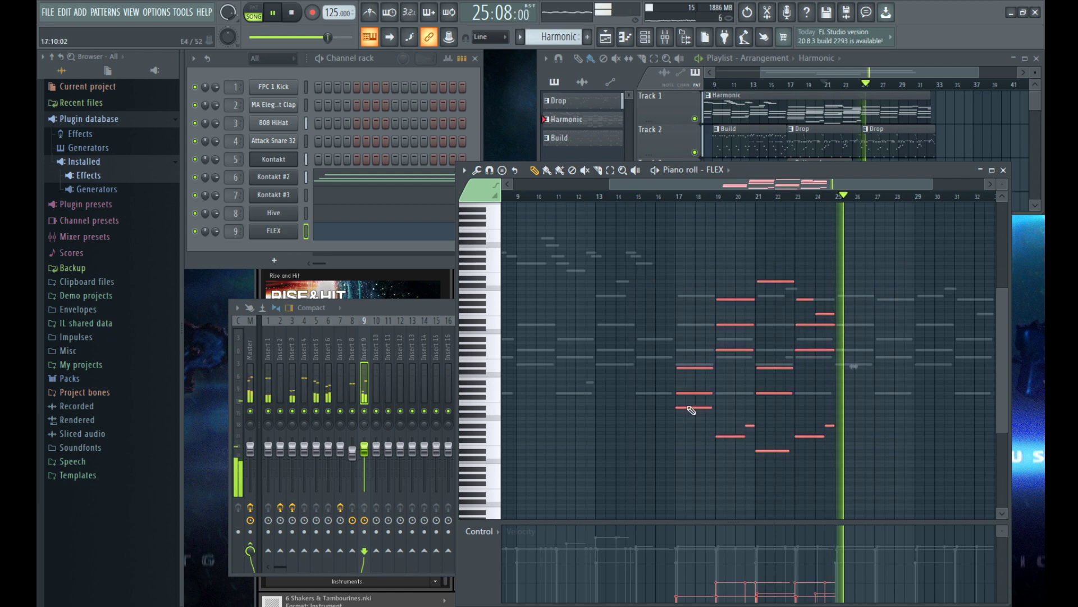
pyautogui.hotkey('ctrl', 'b')
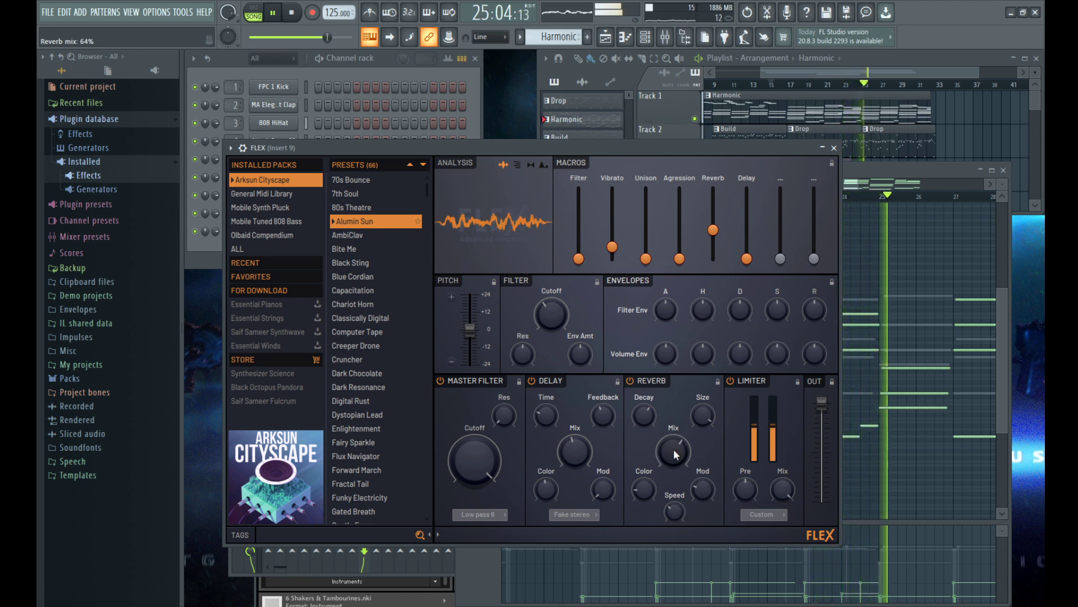
# Step: Set the FLEX reverb mix to 58% and adjust the reverb's color
pyautogui.moveTo(673, 450); pyautogui.dragTo(673, 451)
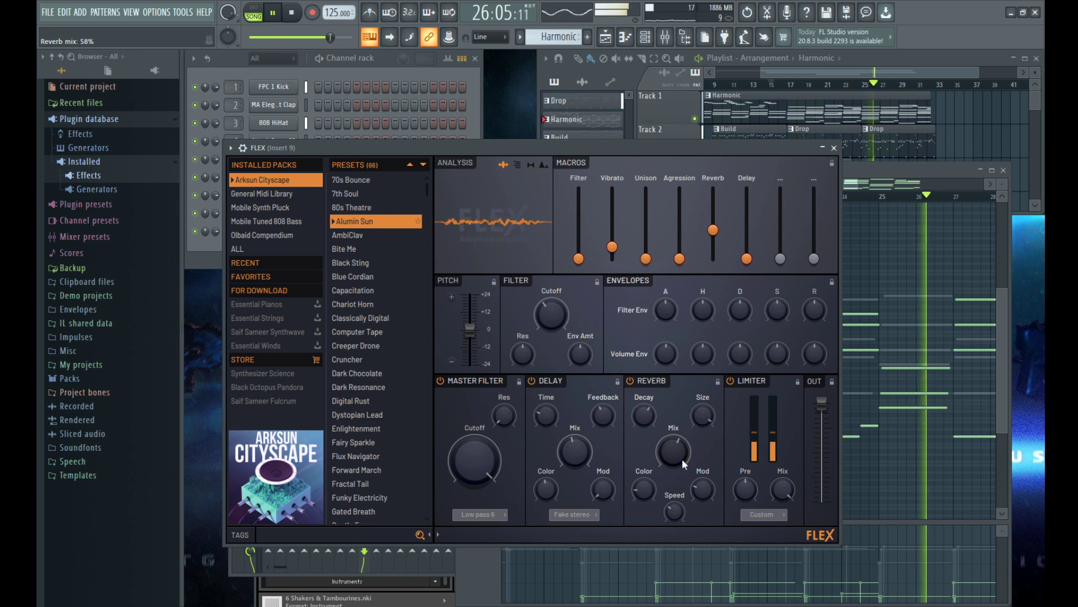
pyautogui.moveTo(643, 489); pyautogui.dragTo(644, 488)
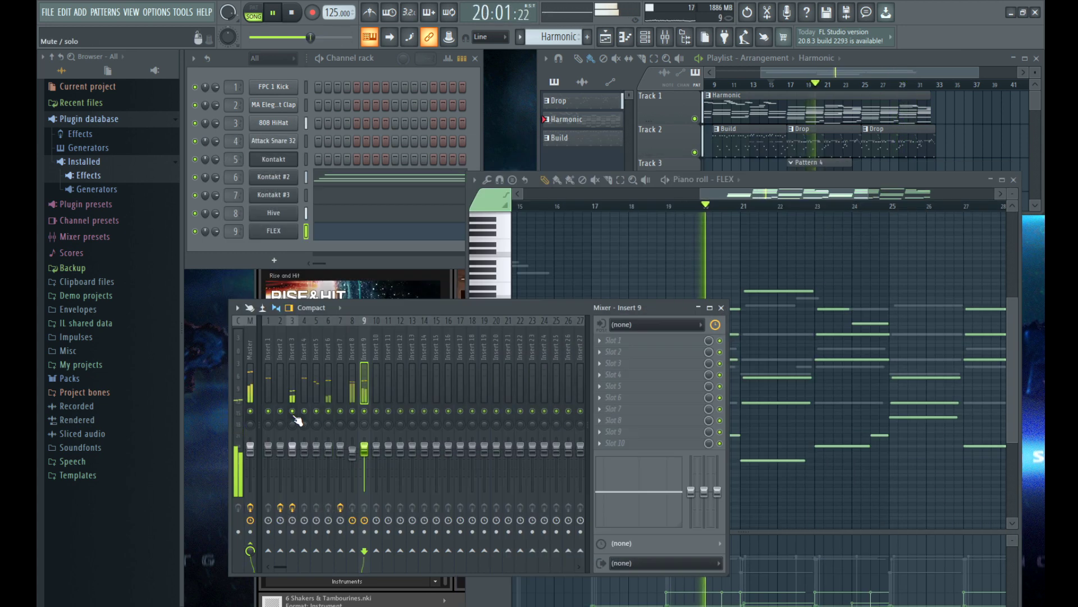
# Step: Raise Insert 1's volume to 125%, add Fruity parametric EQ 2 to it and boost band 2 in the sub range
pyautogui.click(270, 416)
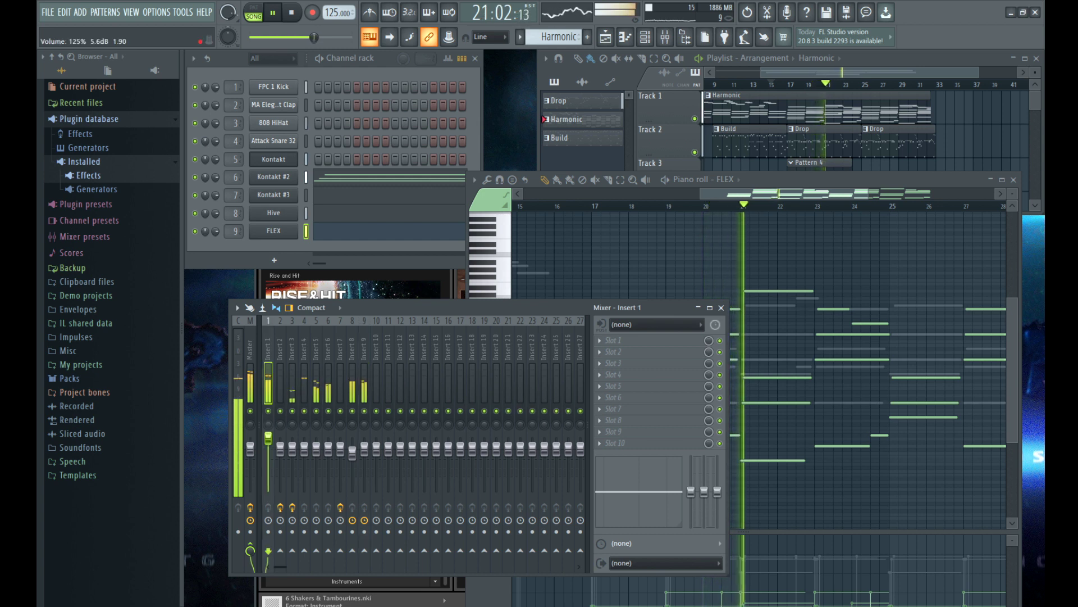
pyautogui.click(783, 421)
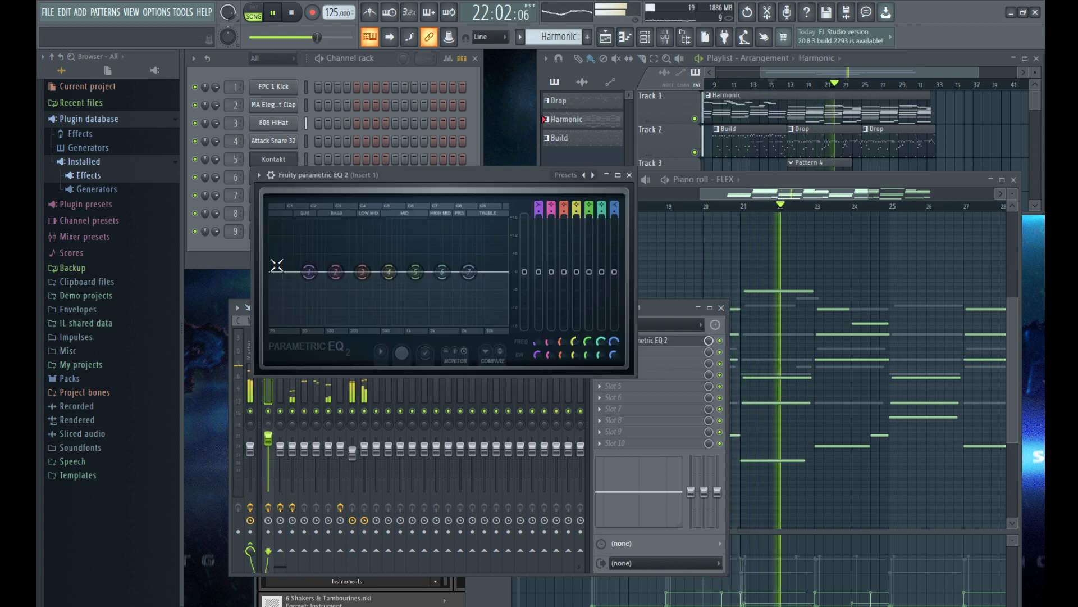
pyautogui.moveTo(336, 272); pyautogui.dragTo(313, 221)
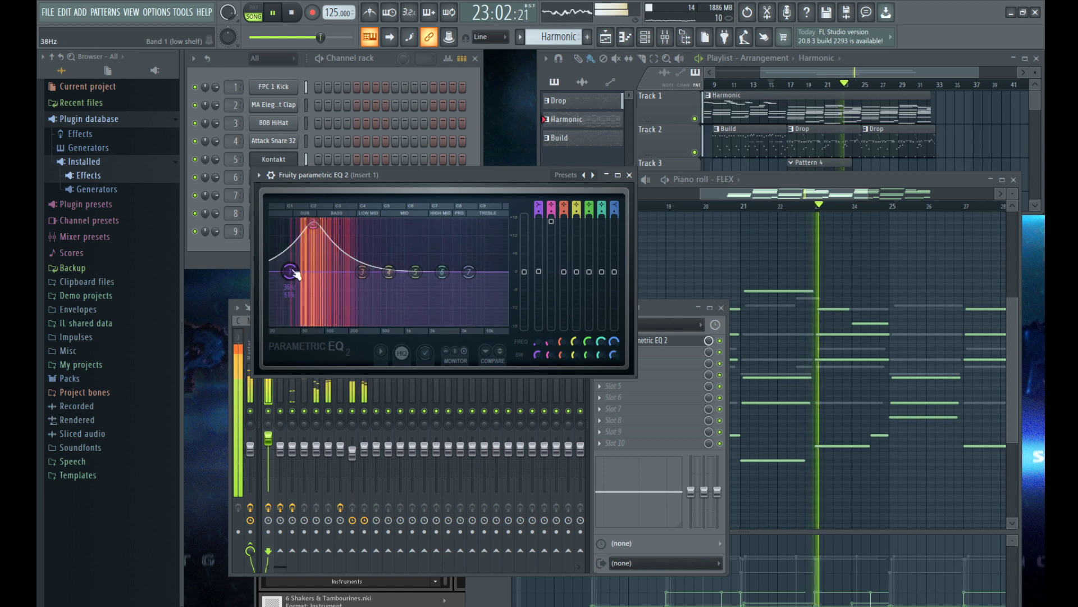
pyautogui.click(629, 175)
# Step: Check how the peaks hit the Fruity Limiter on the Master channel during playback
pyautogui.click(250, 382)
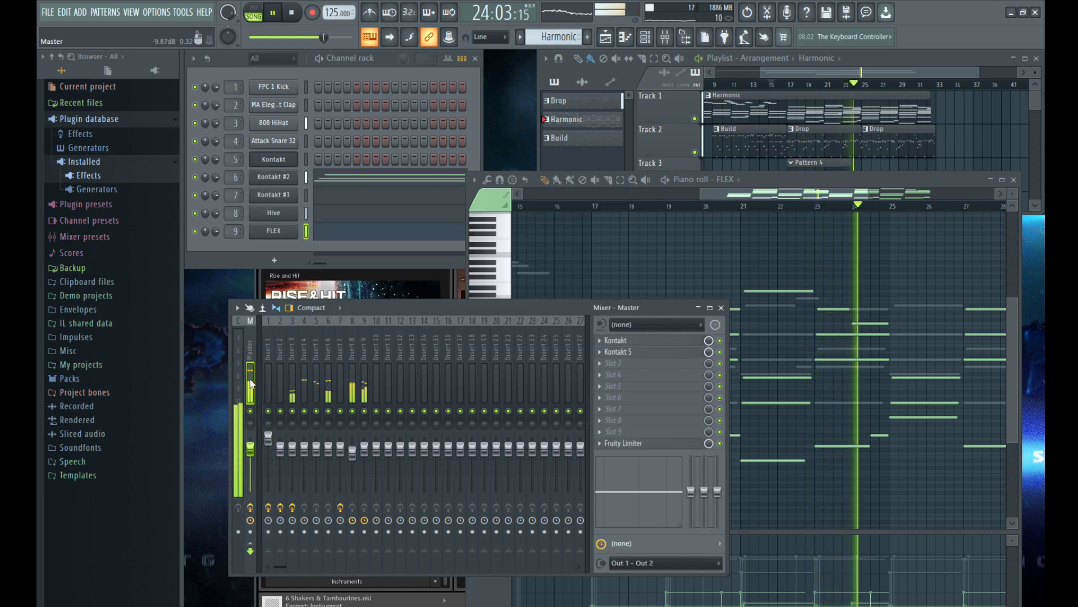
pyautogui.click(635, 340)
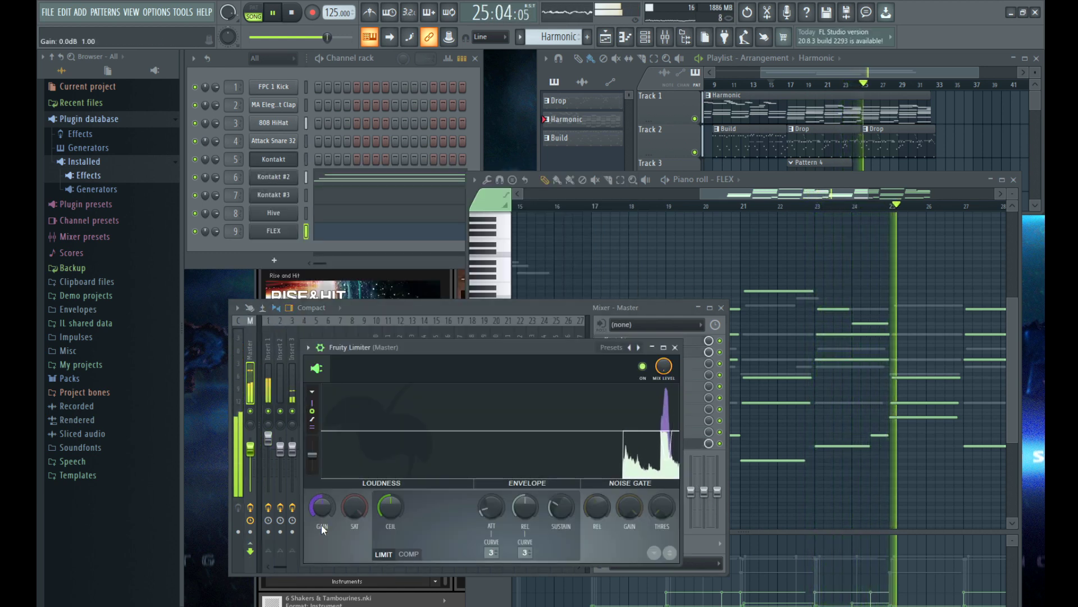
pyautogui.moveTo(380, 505); pyautogui.dragTo(381, 527)
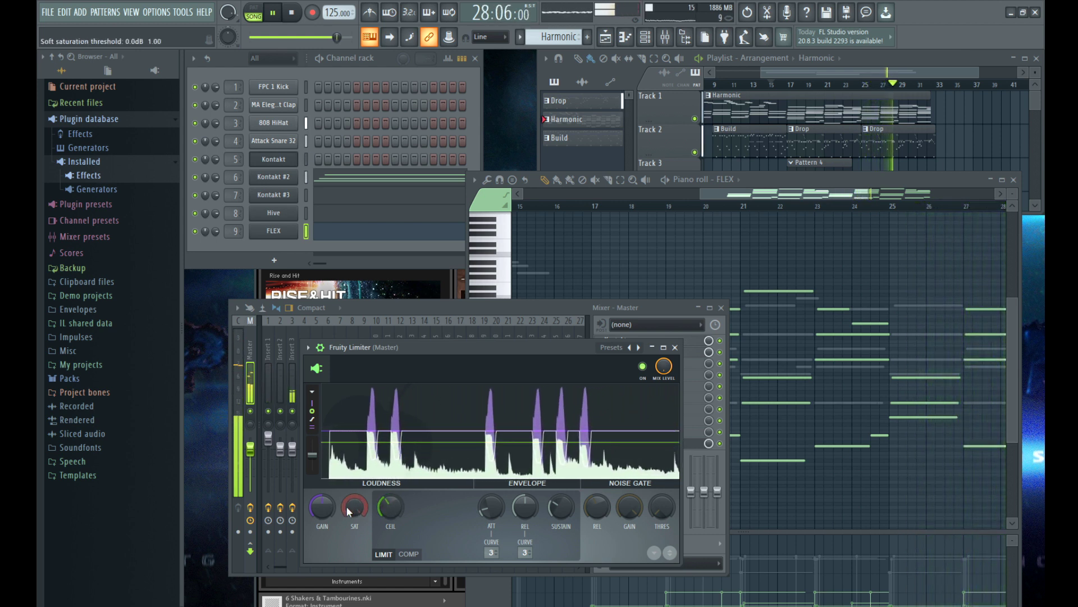
pyautogui.click(682, 348)
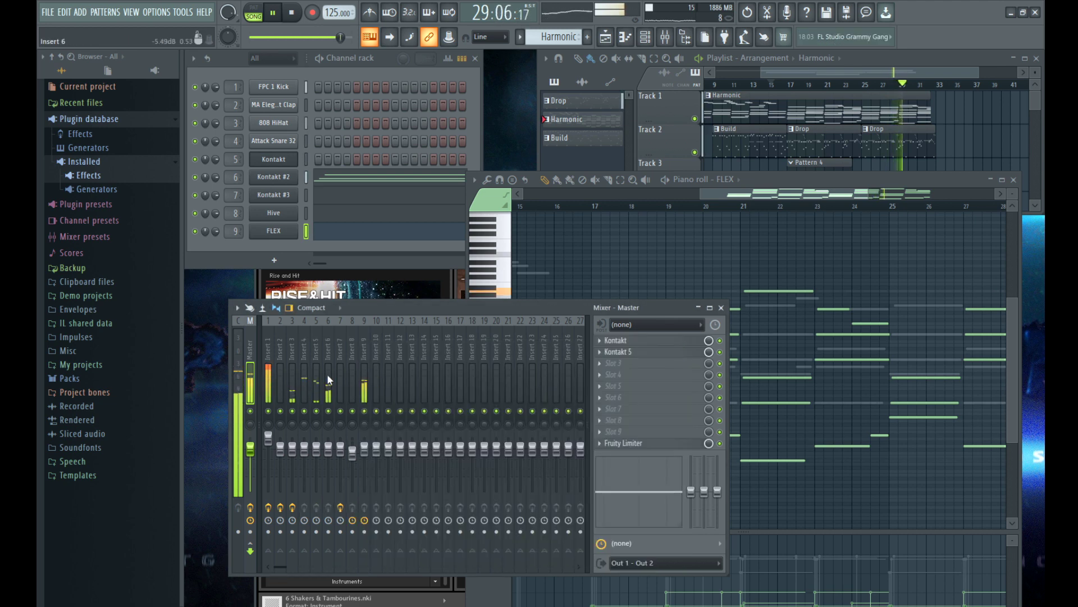
# Step: Cut band 6 of Insert 1's parametric EQ slightly at about 3072 Hz and return band 7 to flat
pyautogui.click(271, 380)
pyautogui.click(652, 341)
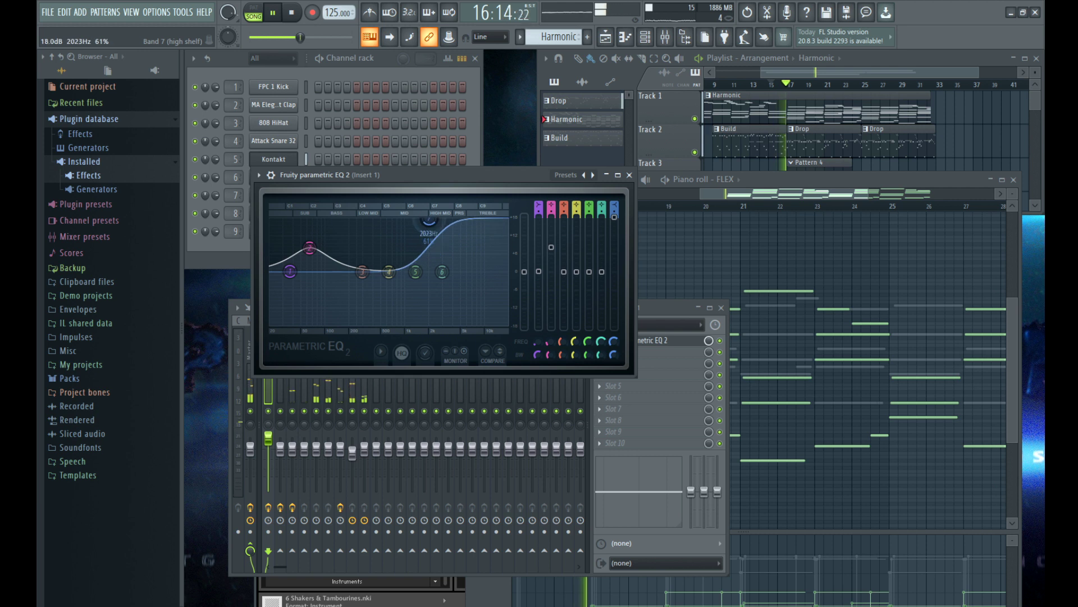
pyautogui.moveTo(428, 220); pyautogui.dragTo(457, 259)
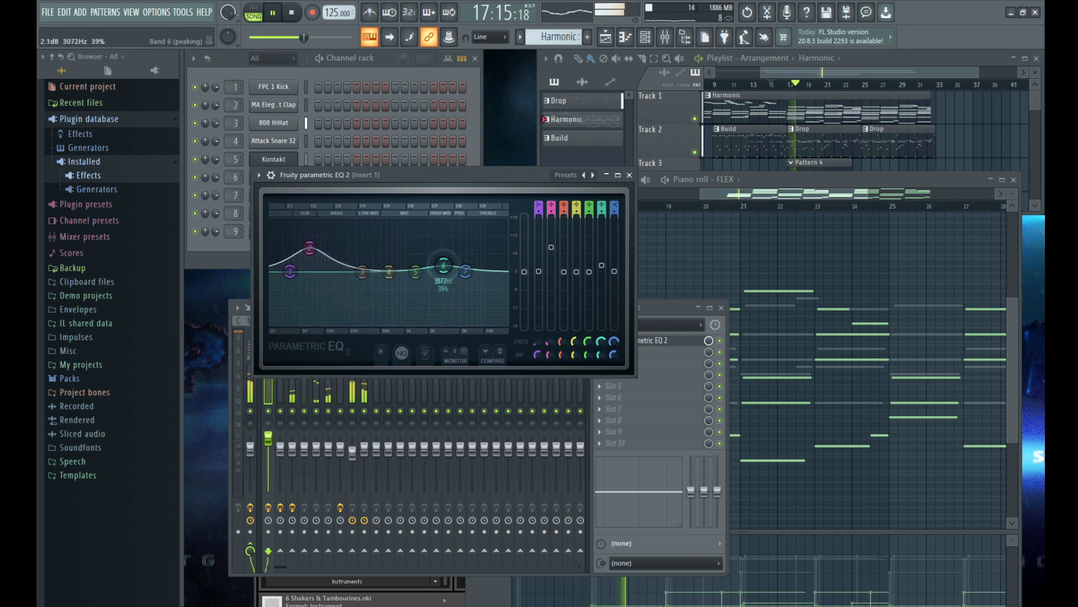
pyautogui.moveTo(447, 220); pyautogui.dragTo(443, 285)
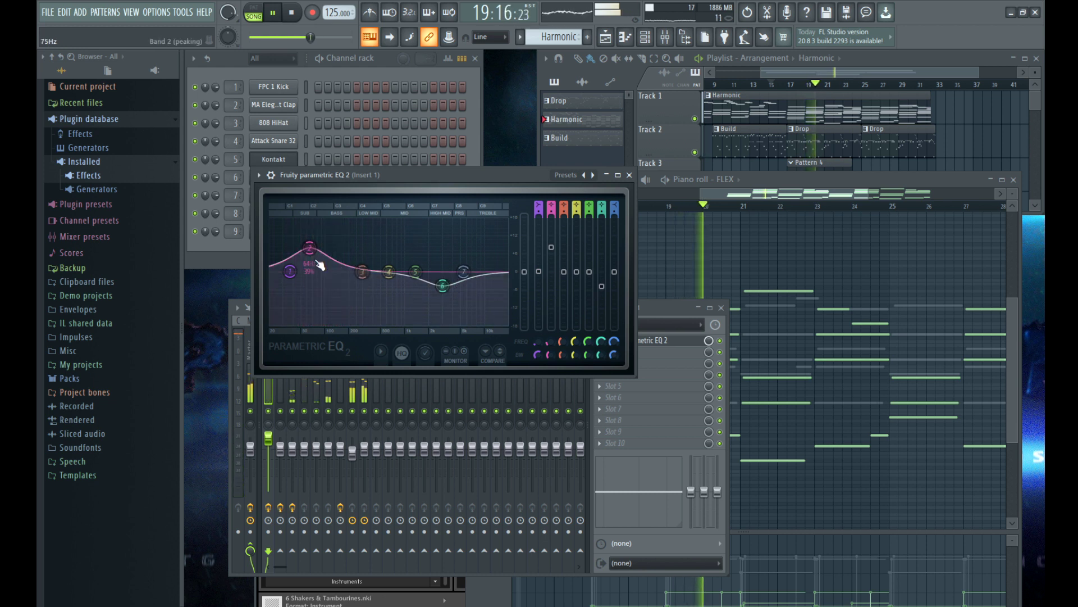
# Step: Set band 2 of Insert 1's parametric EQ to a 7.5 dB boost at 62 Hz with a 70% bandwidth
pyautogui.moveTo(311, 247); pyautogui.dragTo(302, 221)
pyautogui.scroll(3, 301, 220)
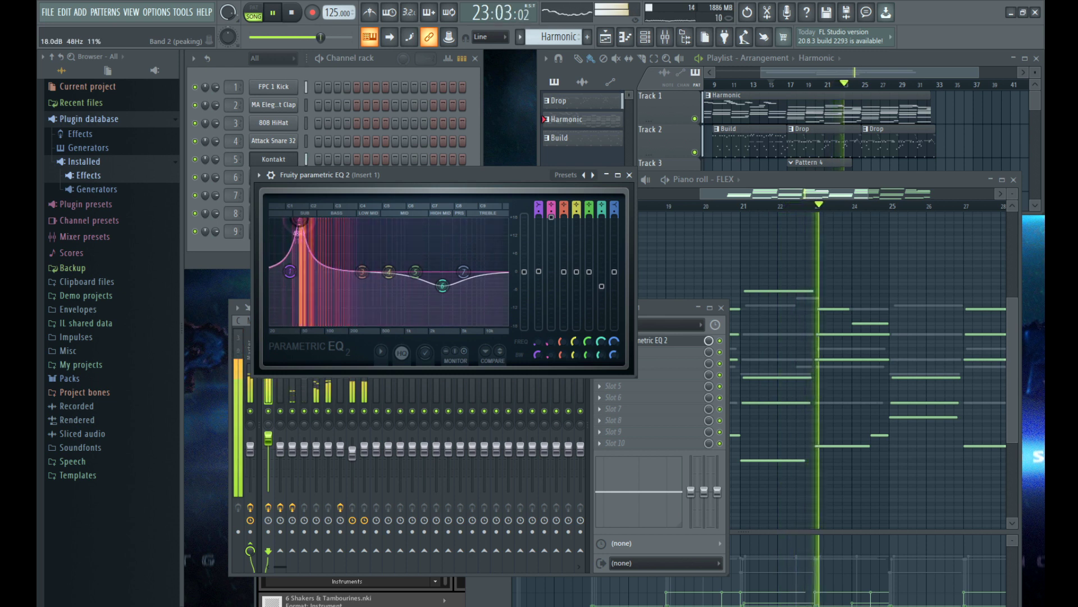
pyautogui.scroll(6, 303, 223)
pyautogui.moveTo(303, 223); pyautogui.dragTo(309, 232)
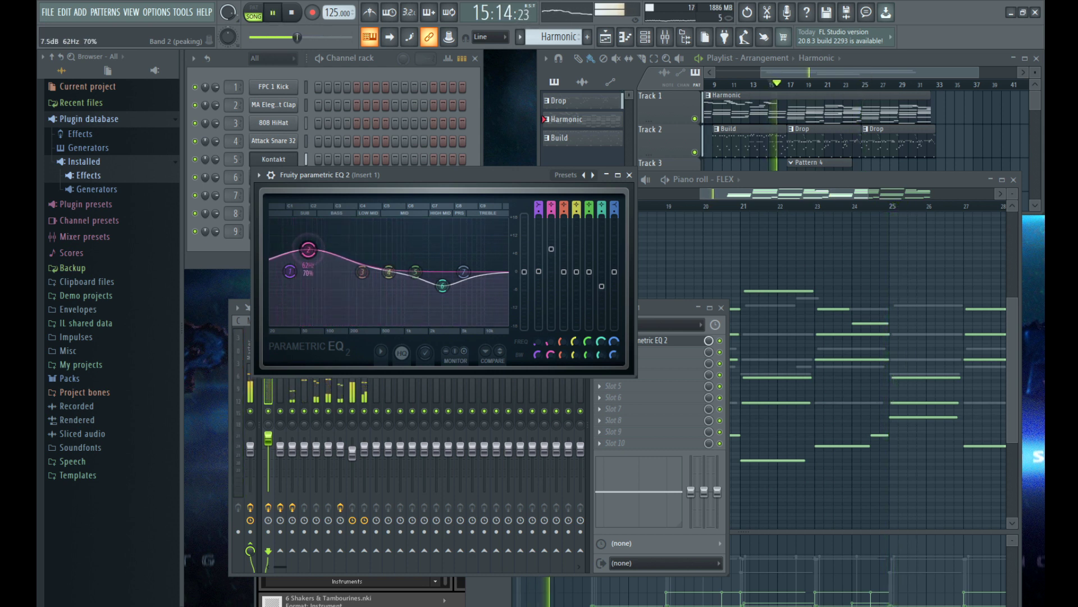
# Step: Play the drop from bar 17 and raise the gain and ceiling of the Master channel's Fruity Limiter
pyautogui.click(793, 84)
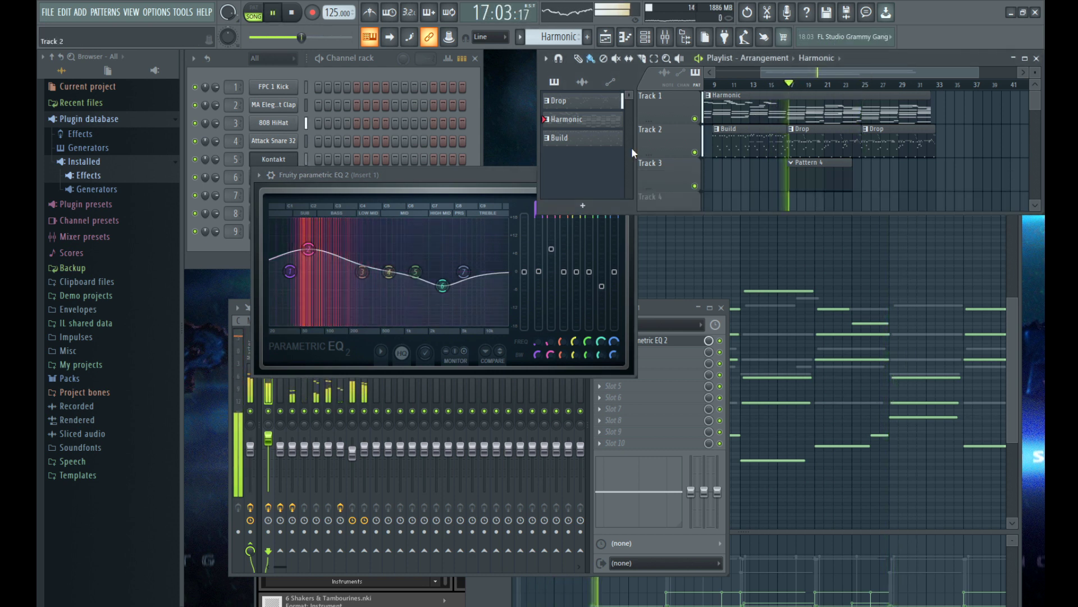
pyautogui.moveTo(409, 179); pyautogui.dragTo(432, 140)
pyautogui.click(242, 360)
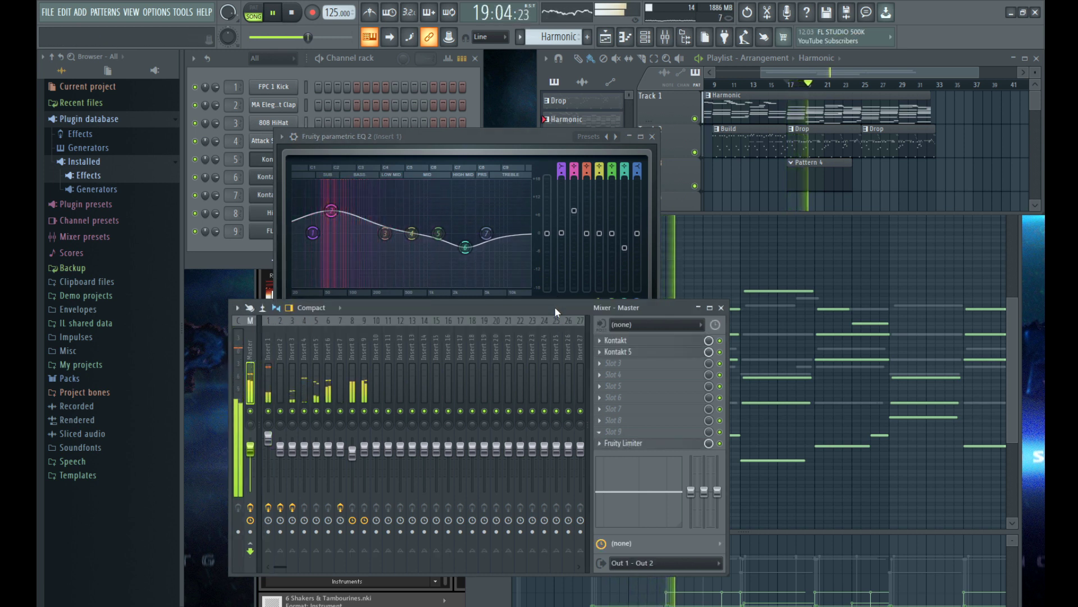
pyautogui.click(619, 443)
pyautogui.moveTo(322, 507); pyautogui.dragTo(322, 490)
pyautogui.moveTo(400, 512); pyautogui.dragTo(400, 491)
pyautogui.moveTo(324, 508); pyautogui.dragTo(324, 499)
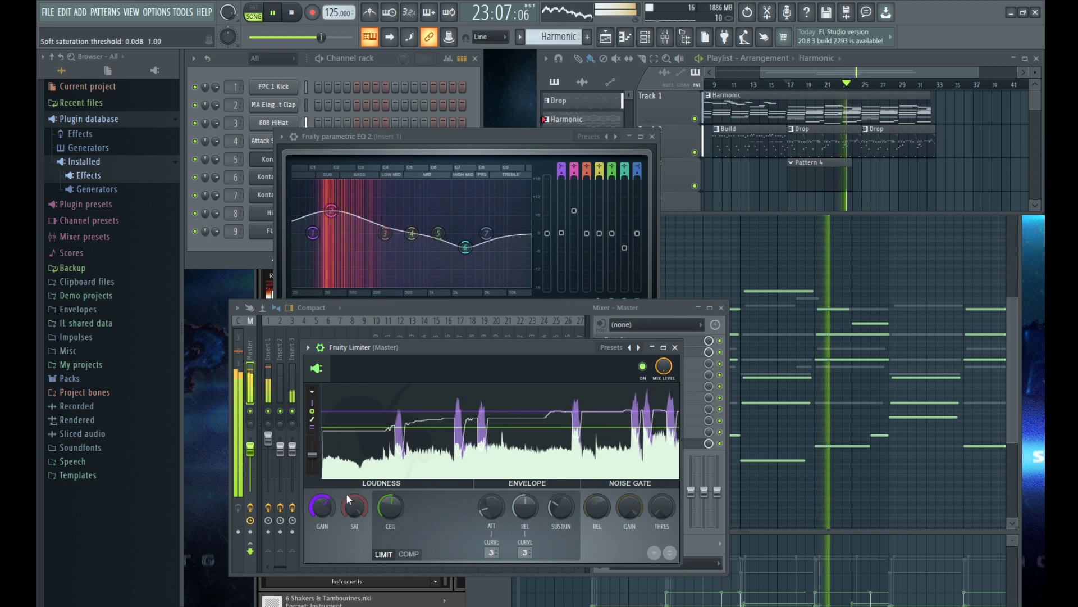
pyautogui.click(402, 135)
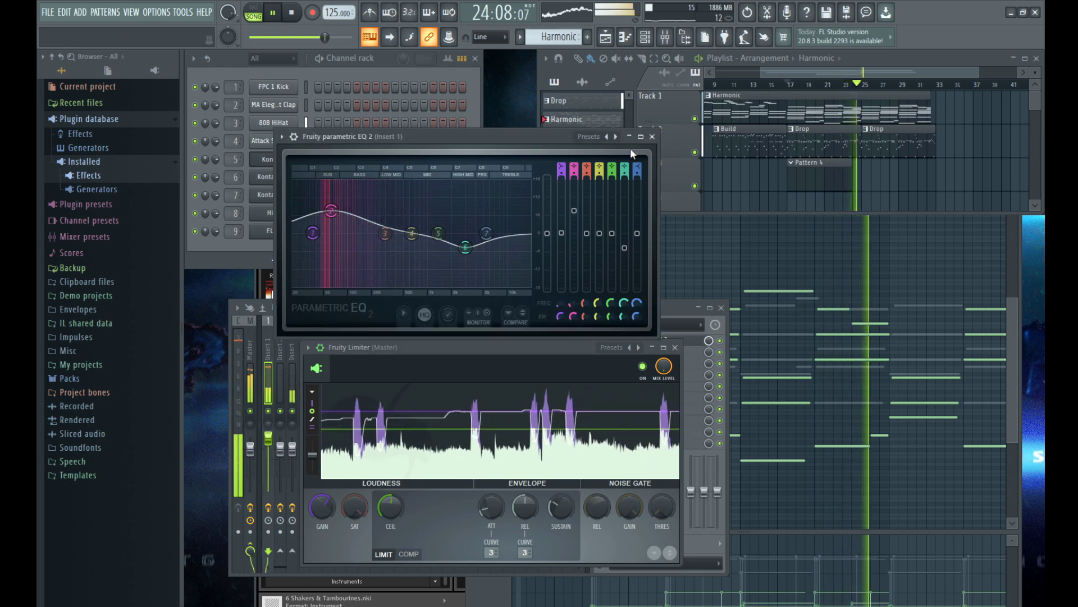
pyautogui.click(652, 136)
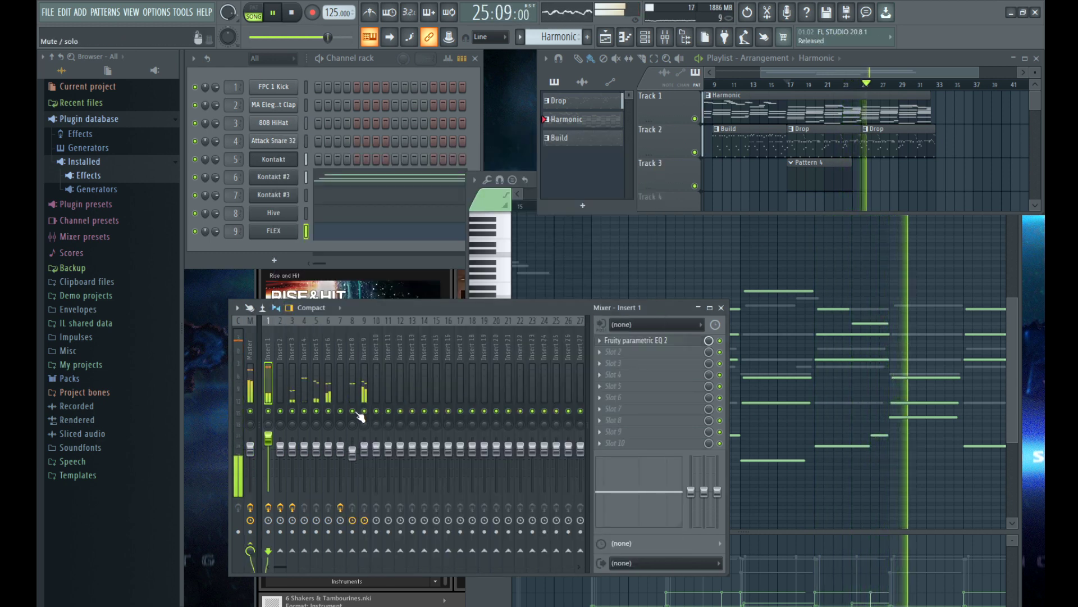
# Step: Solo Insert 5 and Insert 4 in the mixer and listen to the drop from bar 17
pyautogui.rightClick(316, 410)
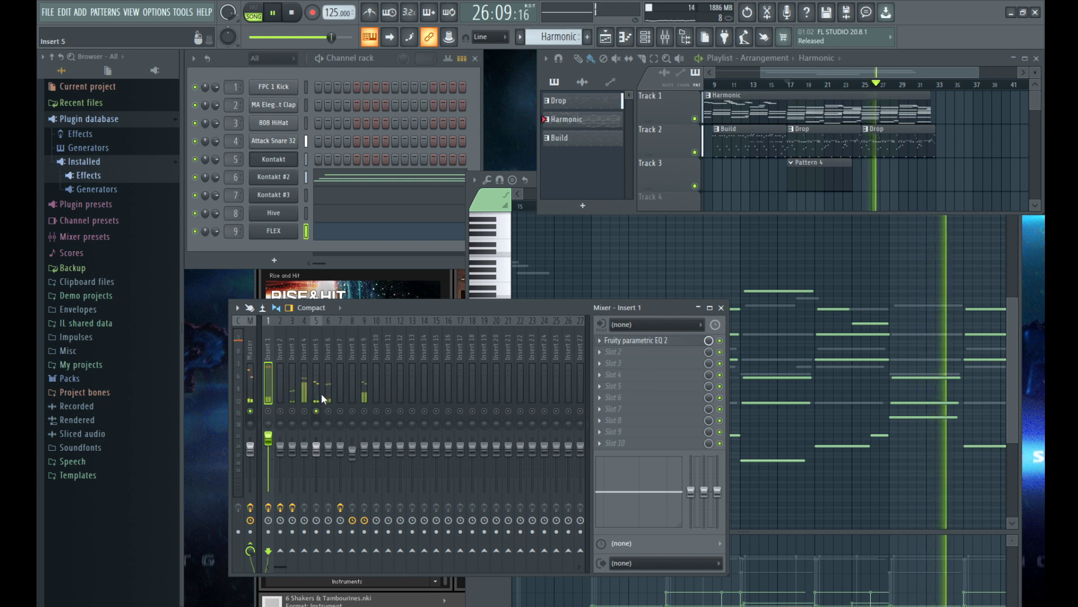
pyautogui.rightClick(304, 410)
pyautogui.click(789, 84)
pyautogui.press('space')
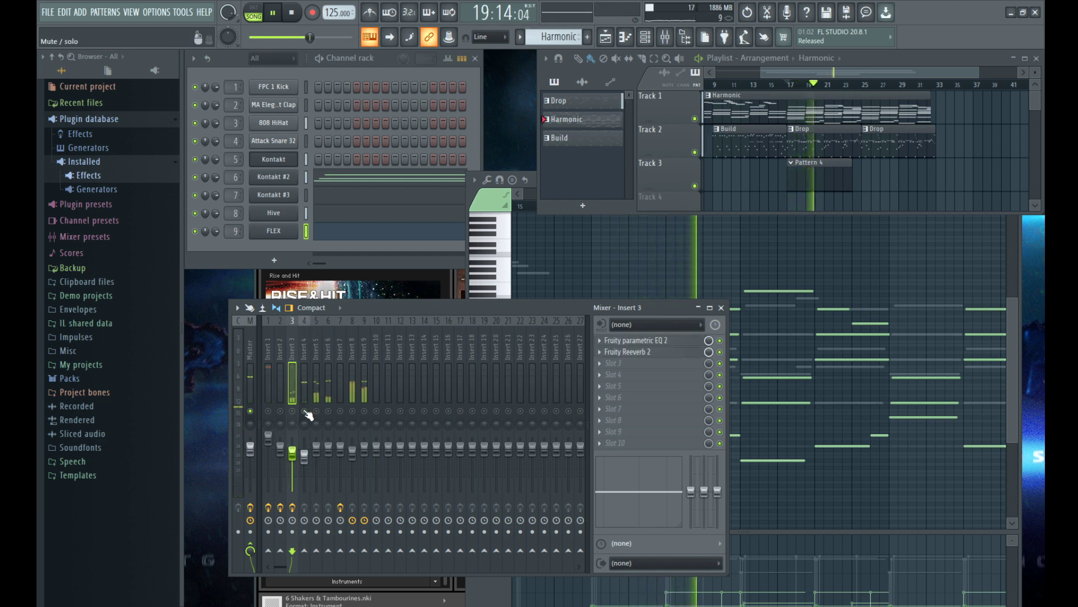
# Step: Add Fruity parametric EQ 2 to Insert 5 with a slight cut on band 6 at about 2371 Hz and a slight boost on band 7
pyautogui.click(630, 341)
pyautogui.click(787, 414)
pyautogui.moveTo(442, 272)
pyautogui.mouseDown()
pyautogui.moveTo(437, 282)
pyautogui.moveTo(468, 265)
pyautogui.moveTo(436, 285)
pyautogui.mouseUp()
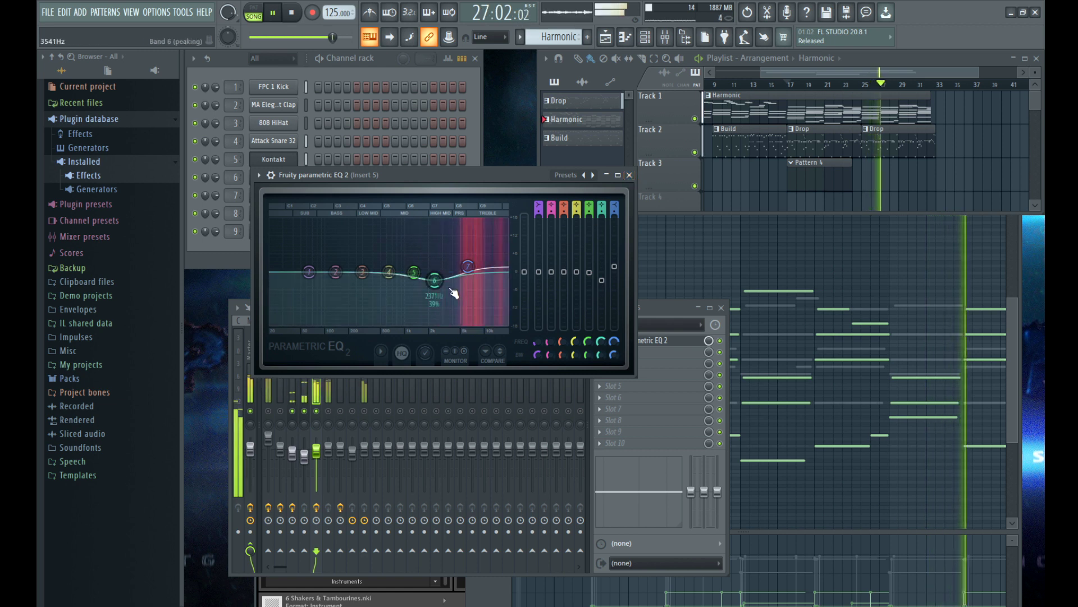
pyautogui.click(629, 175)
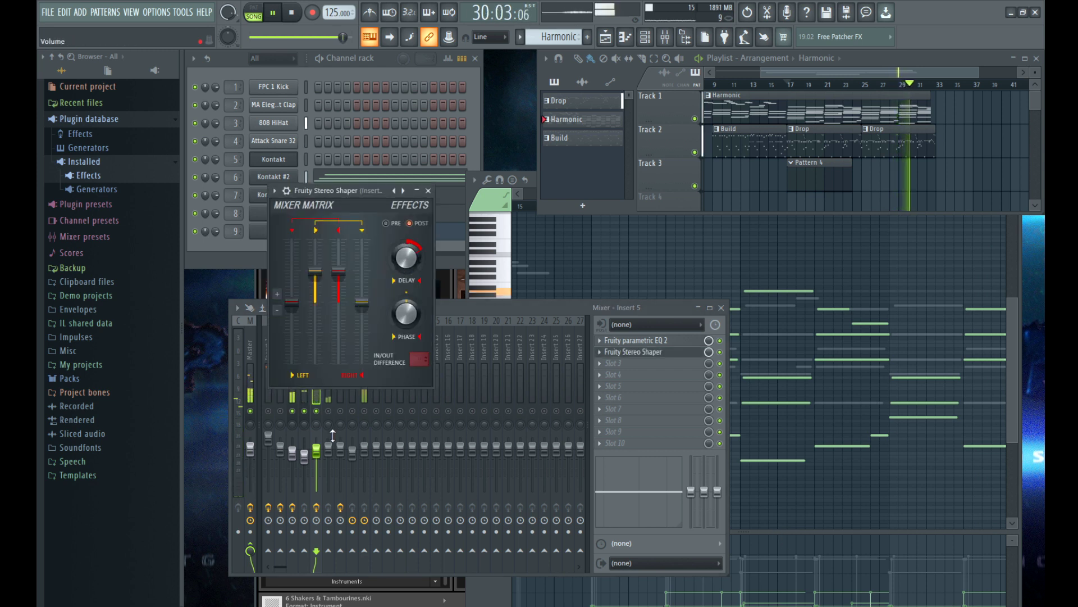
pyautogui.click(321, 416)
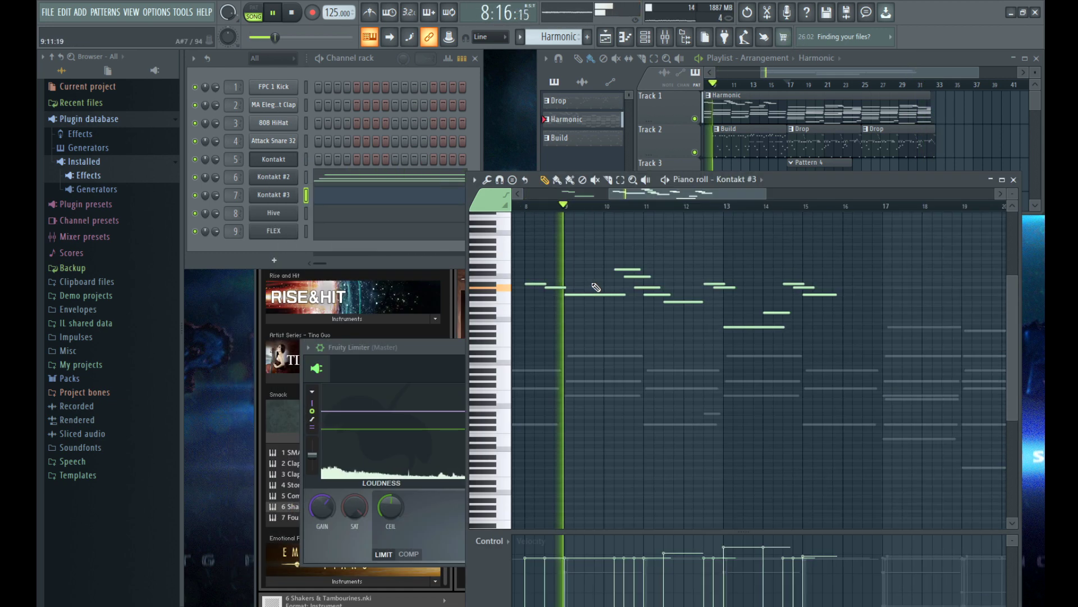
# Step: Lower Insert 8's volume slightly and set Insert 5's volume to 74% in the mixer
pyautogui.click(386, 342)
pyautogui.click(614, 343)
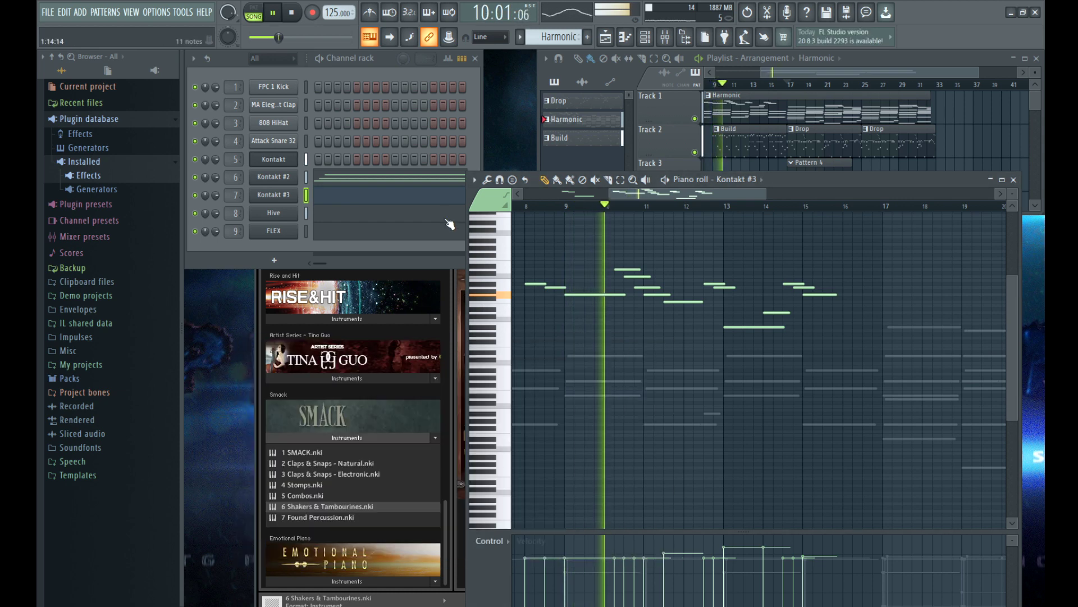
pyautogui.click(665, 37)
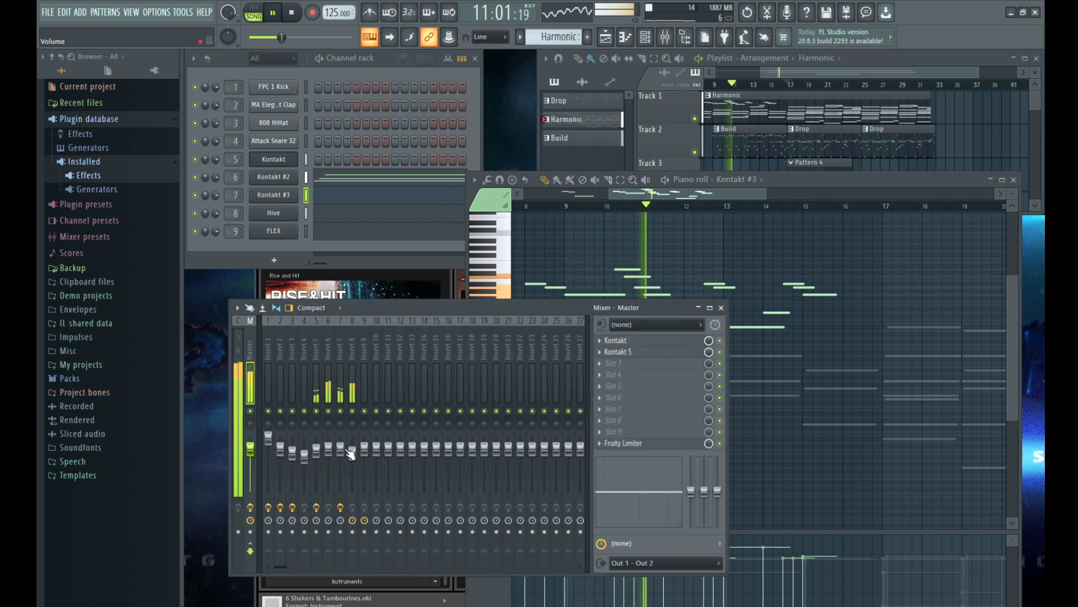
pyautogui.moveTo(349, 454); pyautogui.dragTo(352, 471)
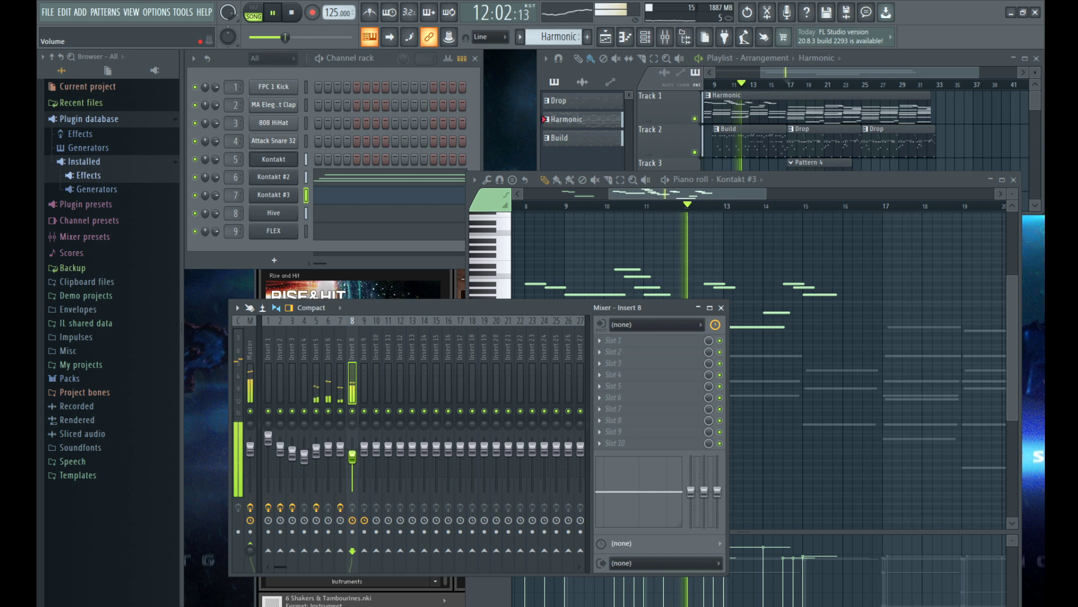
pyautogui.moveTo(316, 449); pyautogui.dragTo(316, 460)
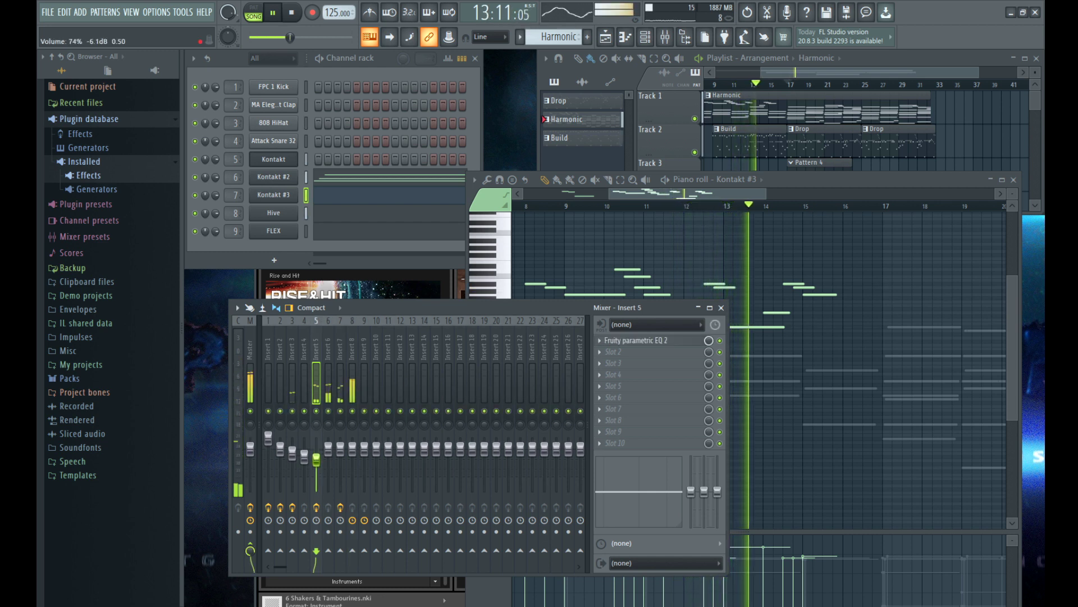
# Step: Shift band 6 of Insert 5's parametric EQ to a higher frequency and raise the band 7 high boost a little
pyautogui.click(634, 341)
pyautogui.moveTo(434, 281)
pyautogui.mouseDown()
pyautogui.moveTo(472, 284)
pyautogui.moveTo(448, 293)
pyautogui.moveTo(455, 223)
pyautogui.moveTo(445, 278)
pyautogui.moveTo(456, 225)
pyautogui.moveTo(441, 241)
pyautogui.moveTo(448, 278)
pyautogui.mouseUp()
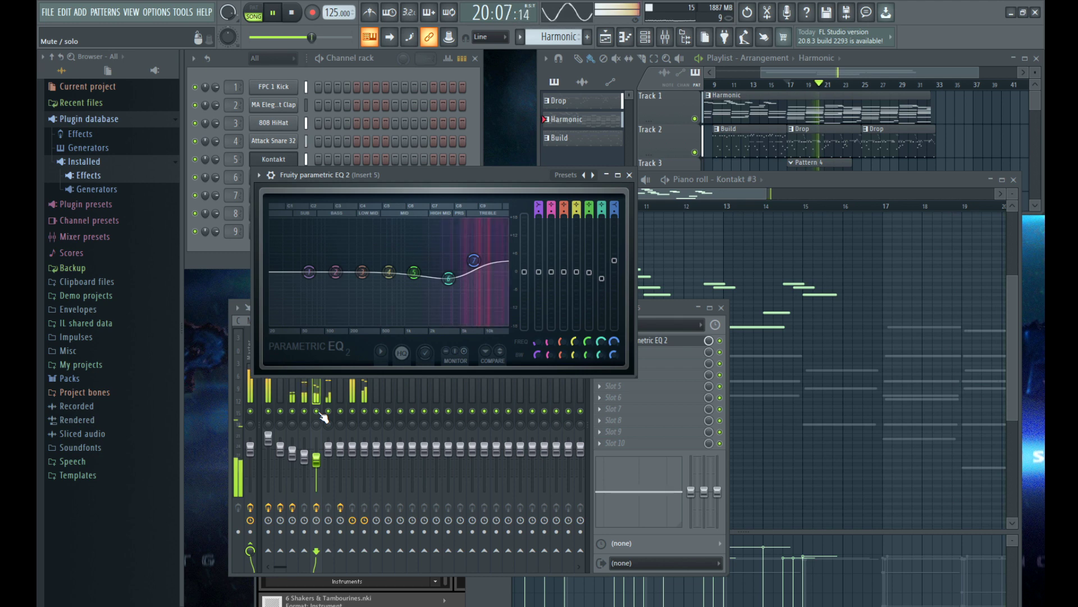
# Step: Unsolo Insert 5, play the drop from bar 17, and give Insert 1's parametric EQ a slight band 2 cut near 57 Hz
pyautogui.rightClick(321, 414)
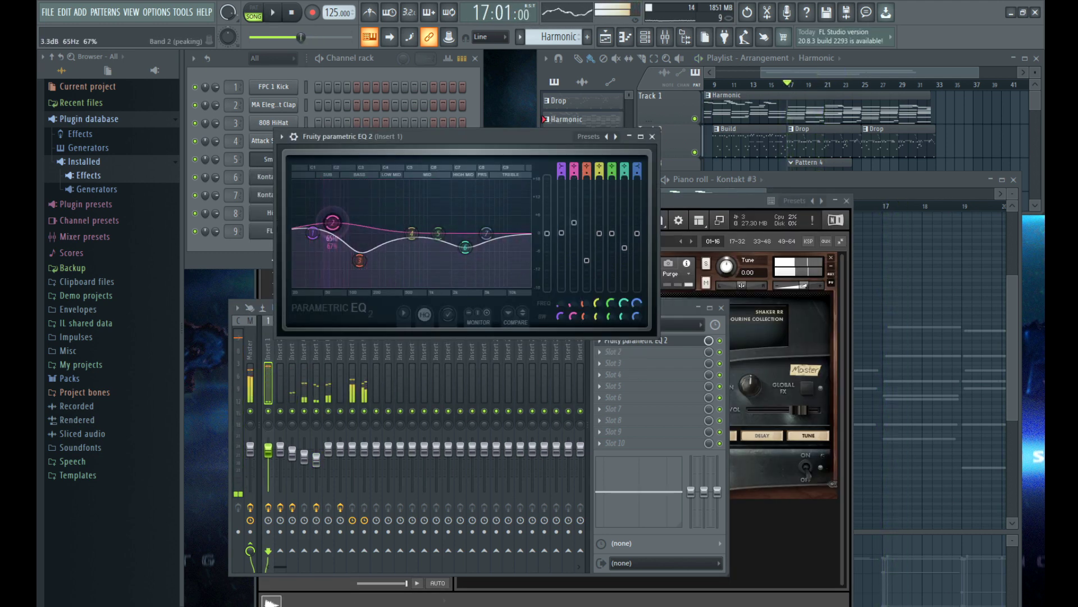
pyautogui.press('space')
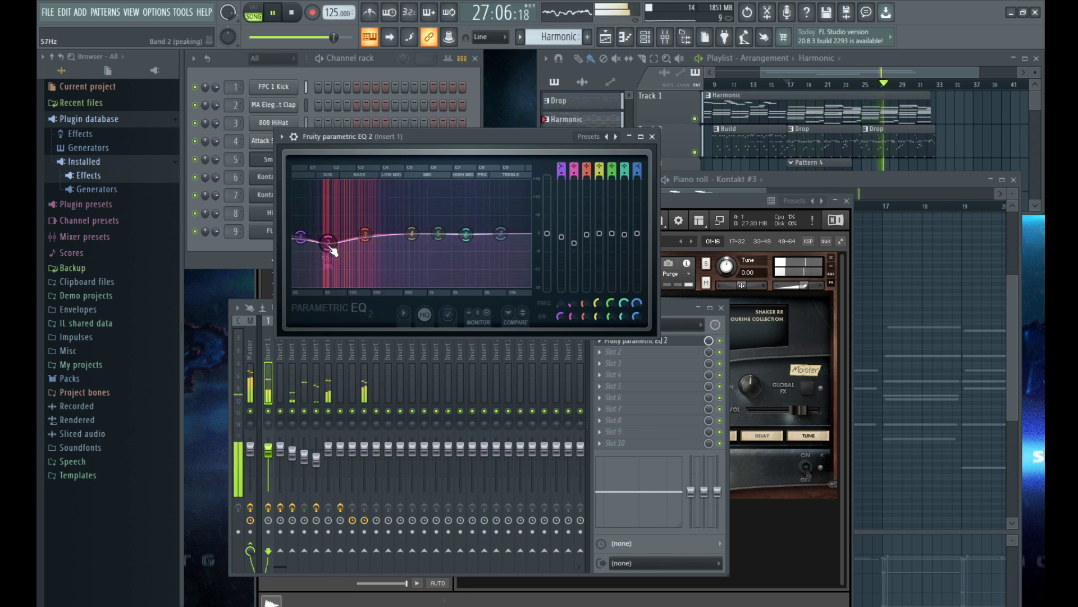
# Step: Add Fruity Limiter in compressor mode to Insert 1 and the Master, and adjust the Master limiter's threshold and knee
pyautogui.click(268, 358)
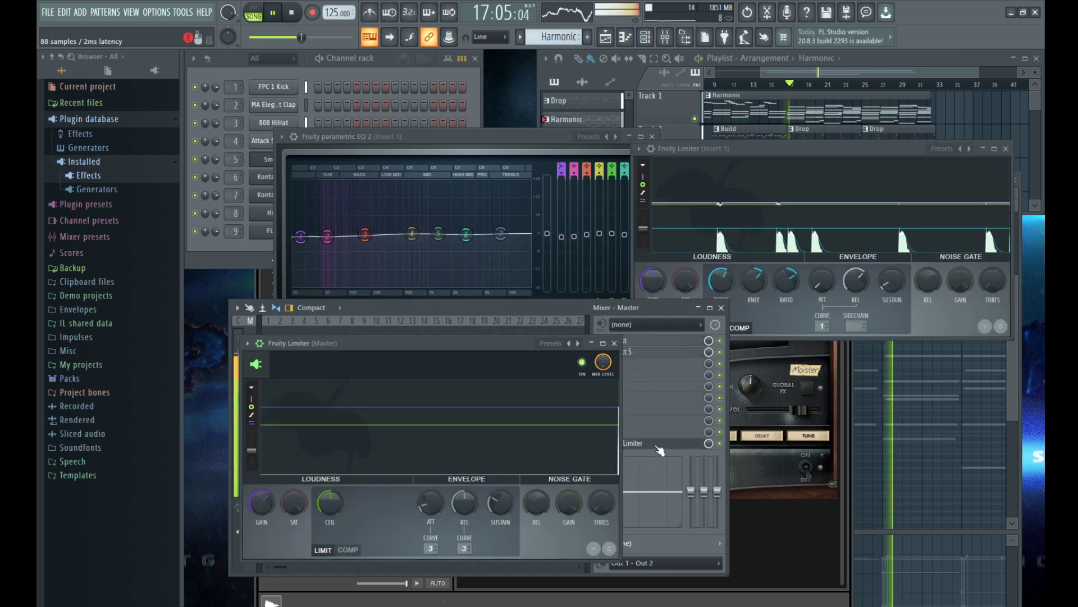
pyautogui.click(348, 549)
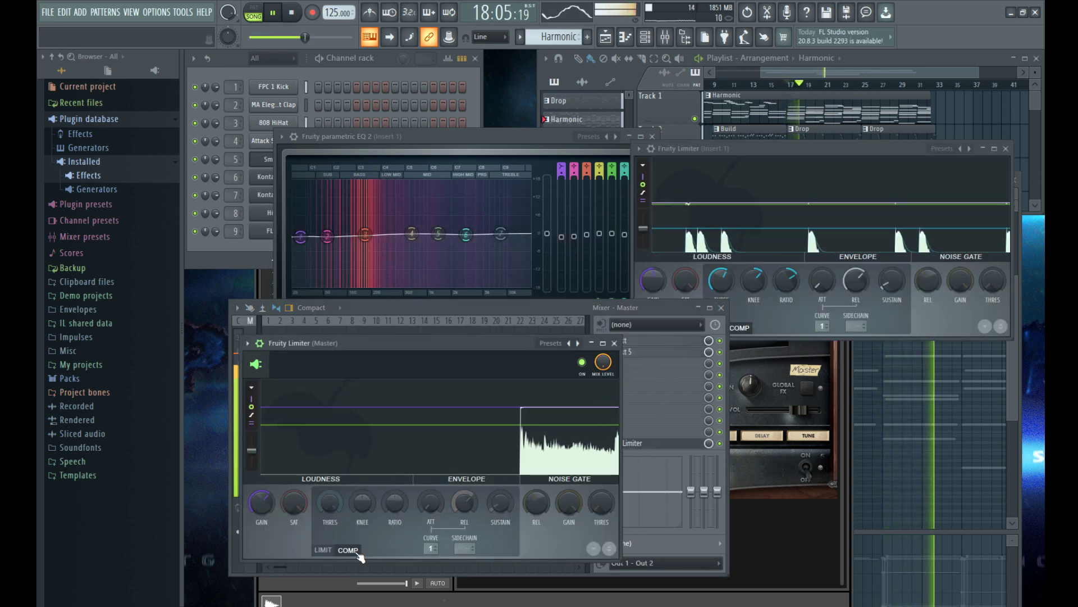
pyautogui.moveTo(465, 542); pyautogui.dragTo(464, 547)
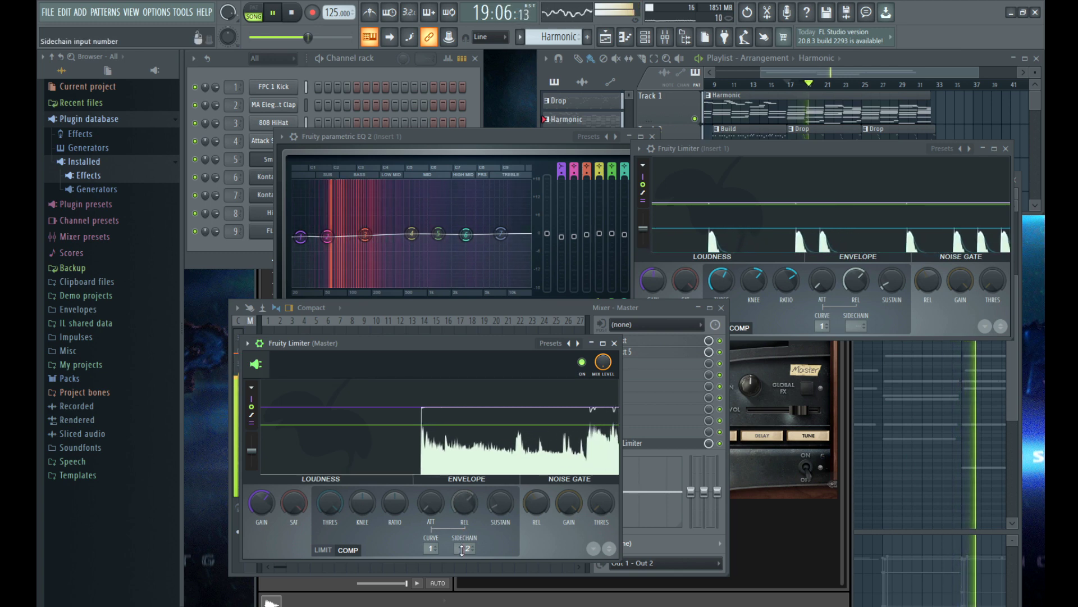
pyautogui.moveTo(426, 344); pyautogui.dragTo(719, 318)
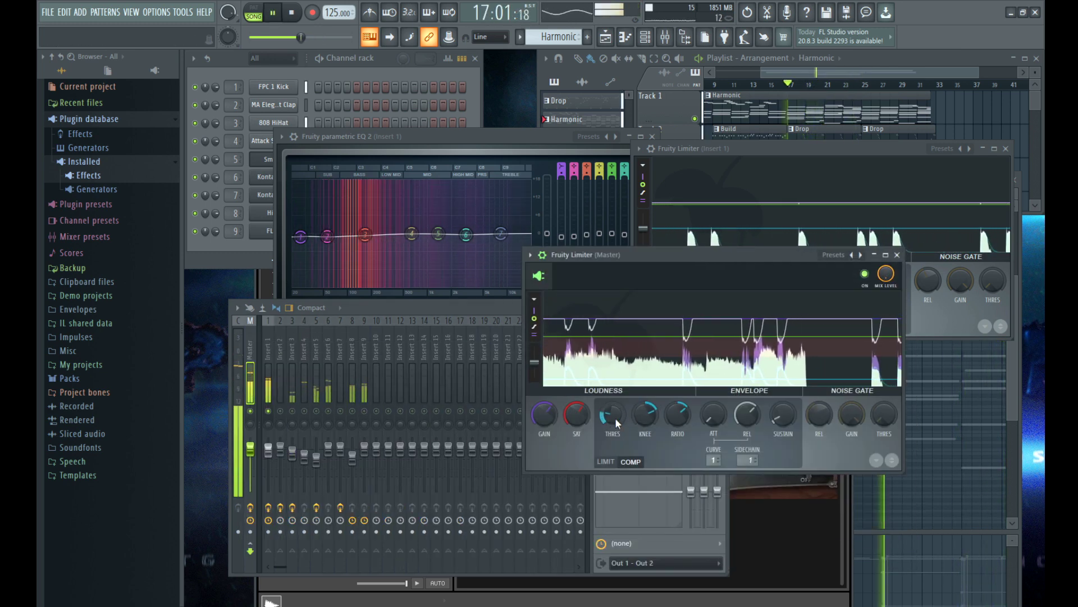
pyautogui.moveTo(649, 419)
pyautogui.mouseDown()
pyautogui.moveTo(677, 416)
pyautogui.moveTo(650, 423)
pyautogui.mouseUp()
pyautogui.press('space')
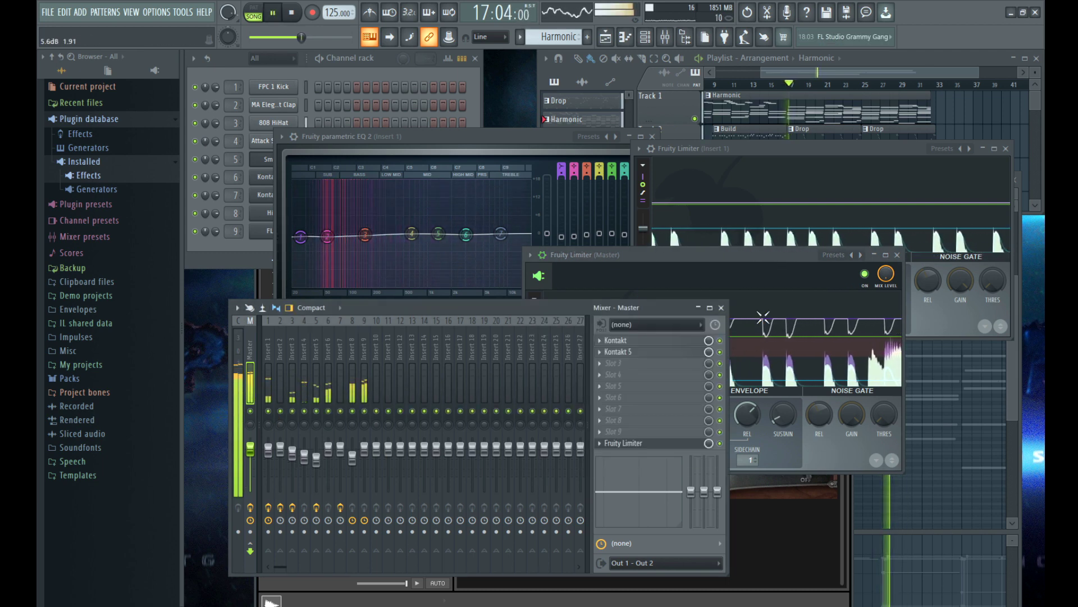
# Step: Lower Insert 4's volume slightly and set the Master Fruity Limiter's gain to about 7.1 dB with its limiting section shown
pyautogui.moveTo(777, 259); pyautogui.dragTo(776, 238)
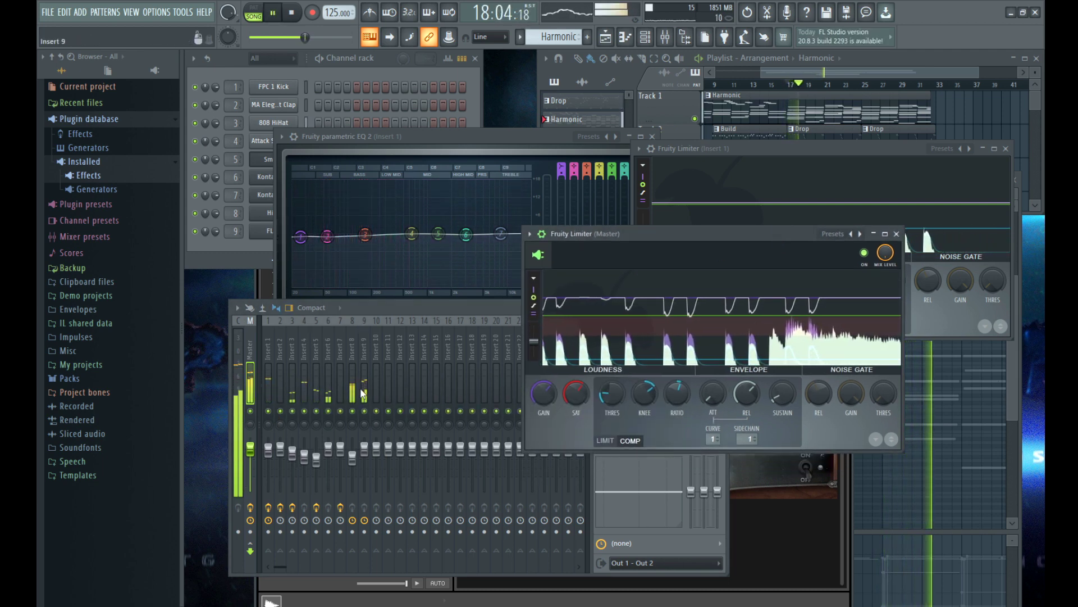
pyautogui.click(304, 458)
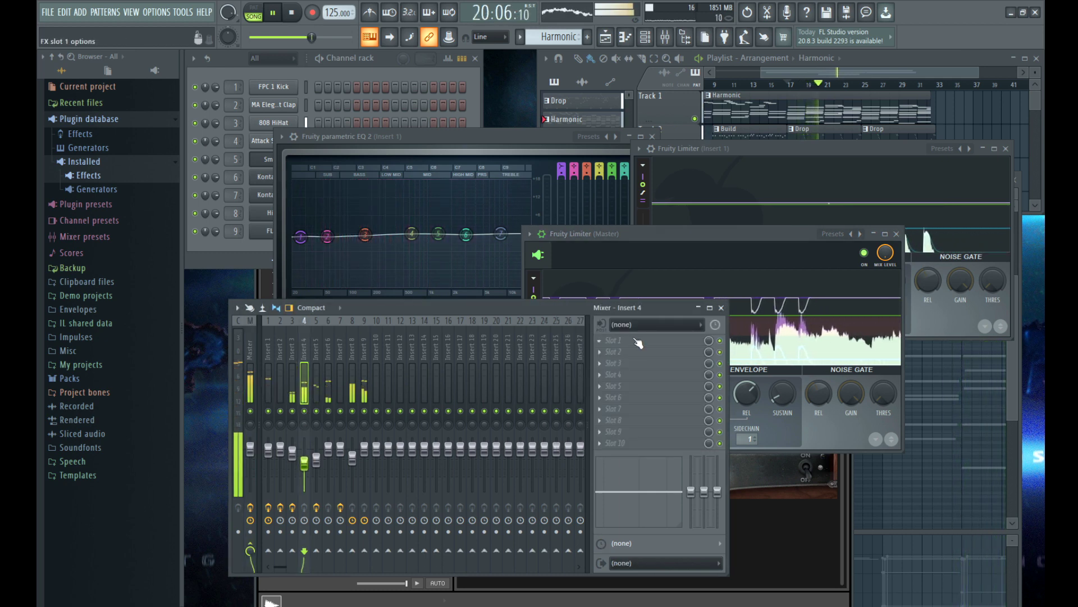
pyautogui.moveTo(500, 233); pyautogui.dragTo(426, 264)
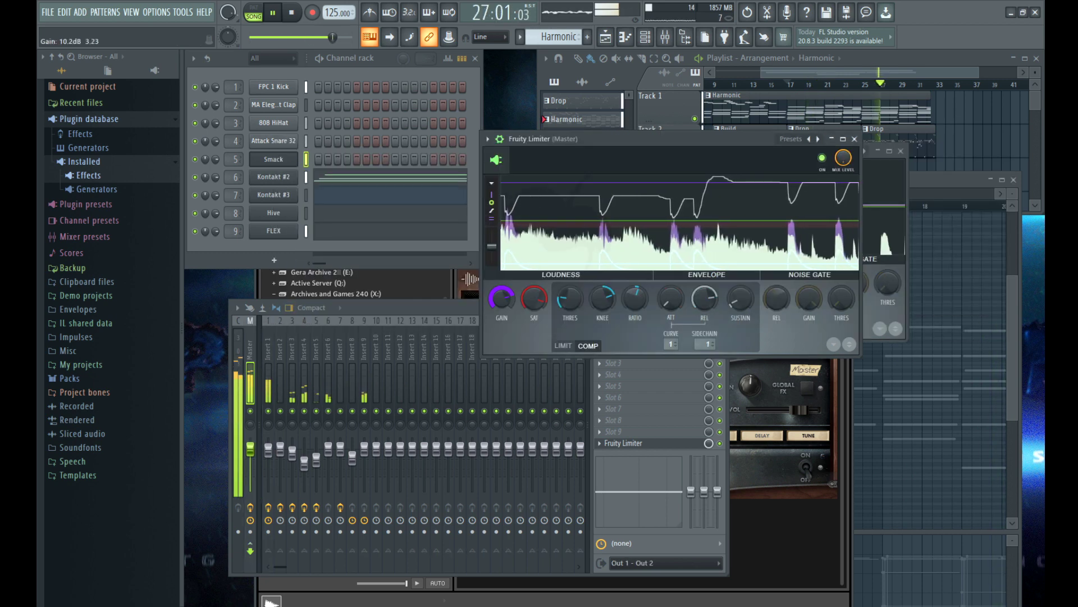
pyautogui.click(563, 345)
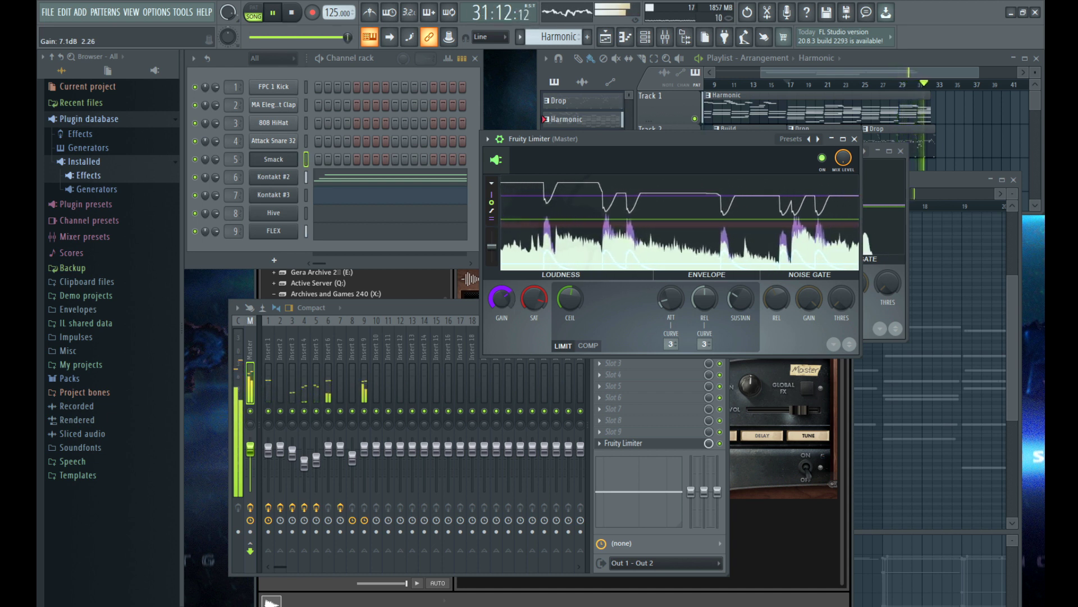
# Step: Set Insert 3's volume to 85% and reshape its parametric EQ with a band 1 low cut, a higher band 7 and band 6 at 4192 Hz
pyautogui.click(292, 452)
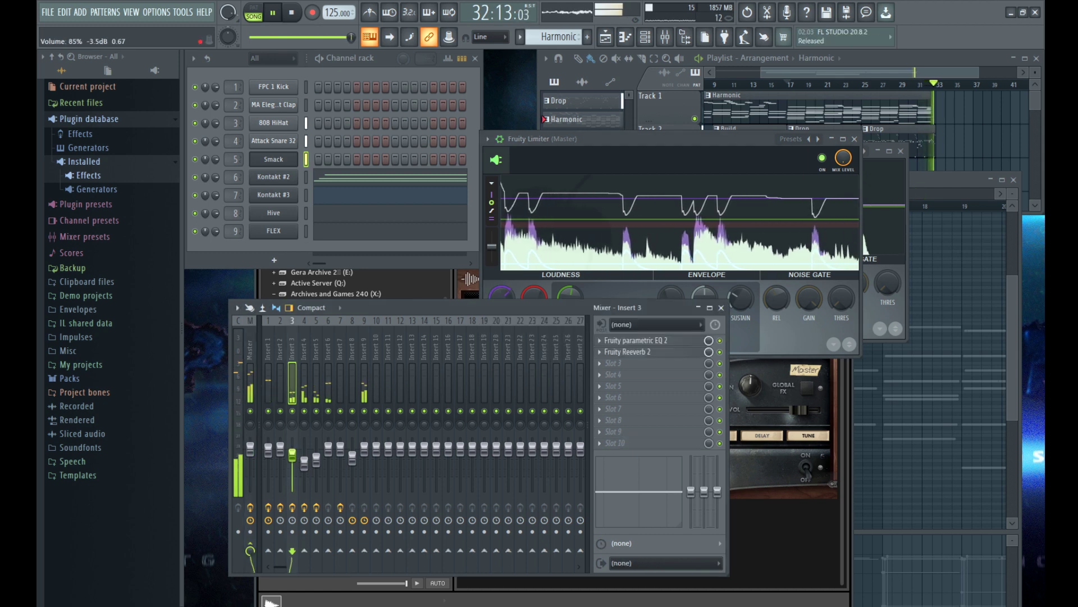
pyautogui.click(625, 340)
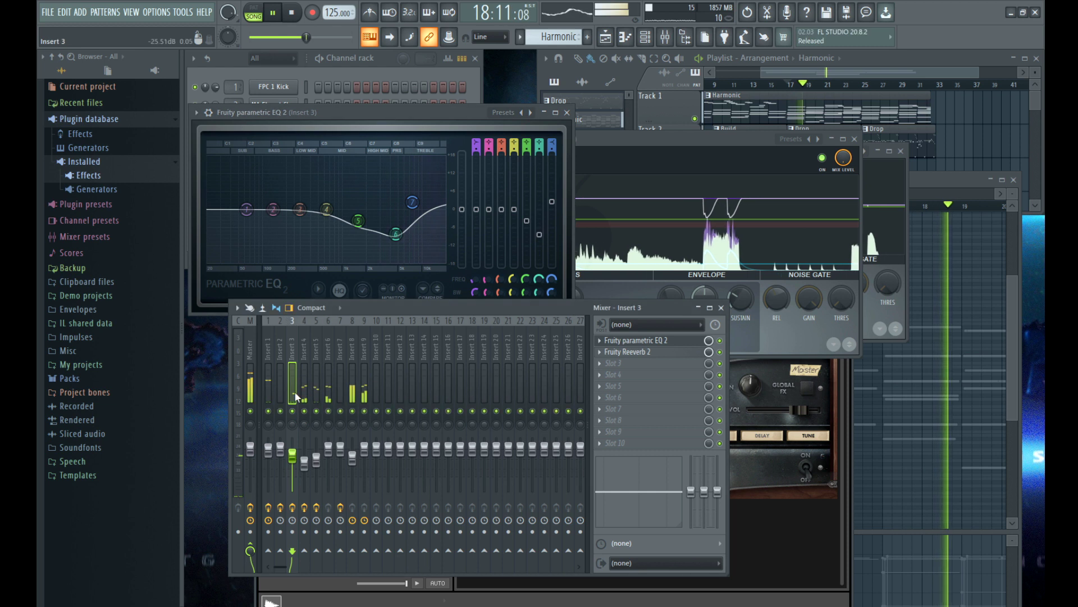
pyautogui.moveTo(247, 209); pyautogui.dragTo(329, 235)
pyautogui.moveTo(413, 201); pyautogui.dragTo(411, 190)
pyautogui.moveTo(395, 230); pyautogui.dragTo(392, 227)
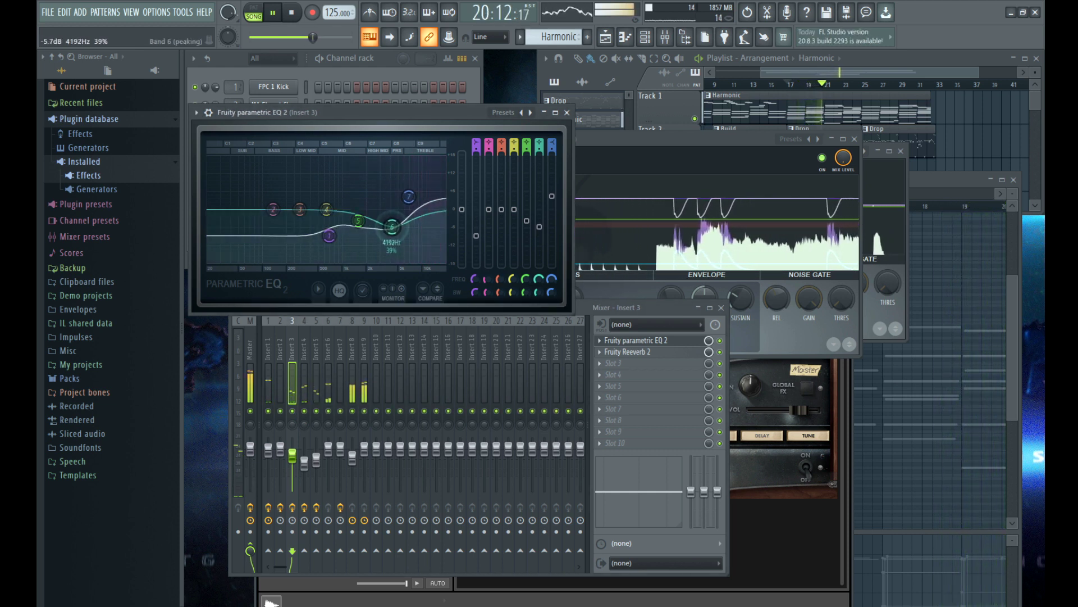
pyautogui.click(568, 113)
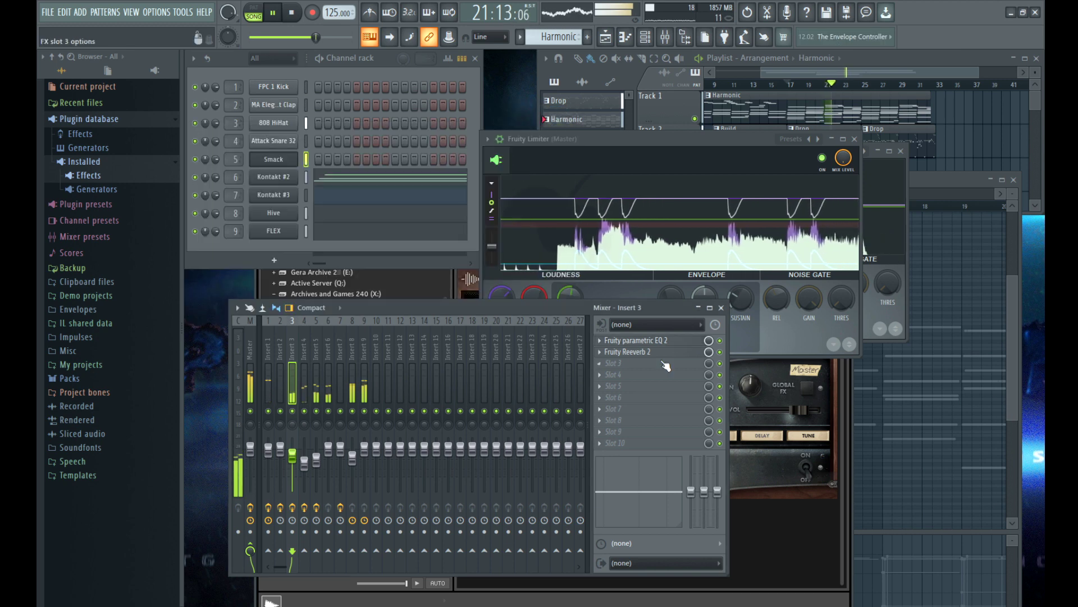
# Step: Check the Fruity Reeverb 2 settings on Insert 3
pyautogui.click(646, 351)
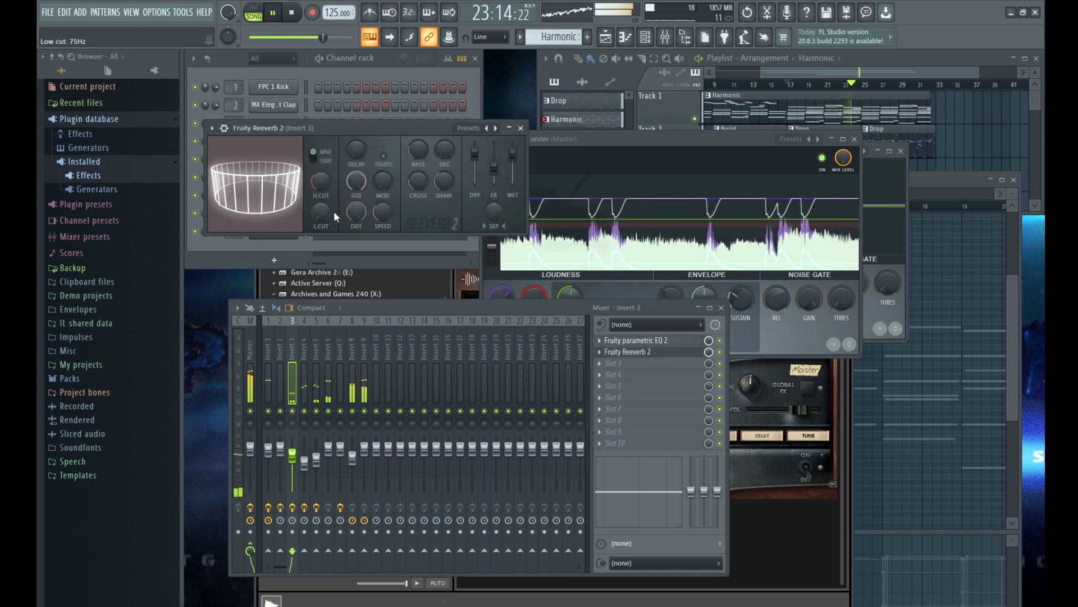
pyautogui.click(508, 128)
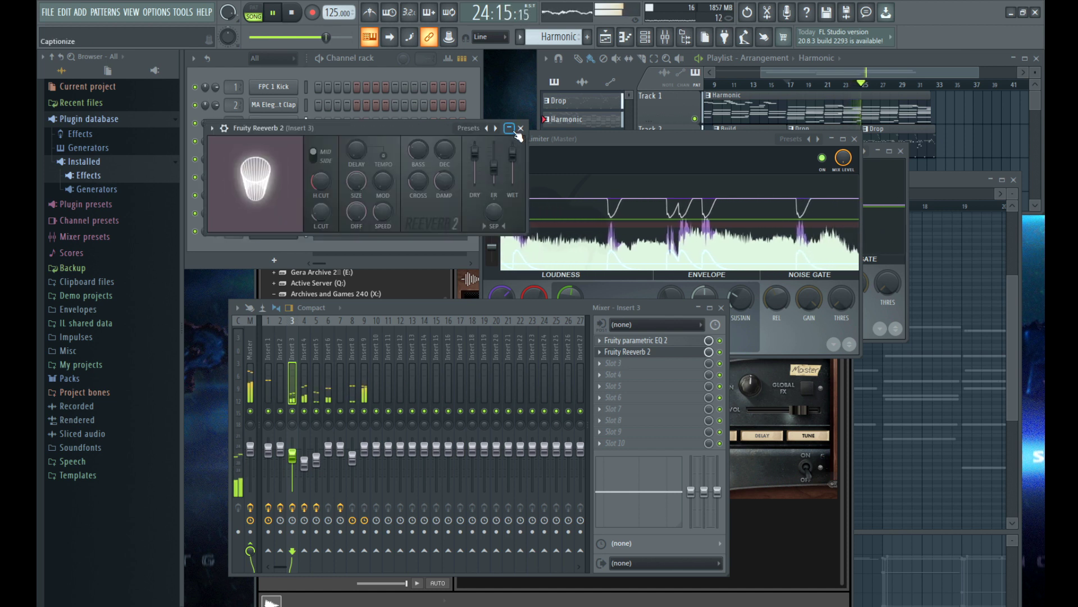
# Step: Solo Insert 5, add Fruity Reeverb 2 to it with high damping at 6.3 kHz, and restore the full mix
pyautogui.click(317, 394)
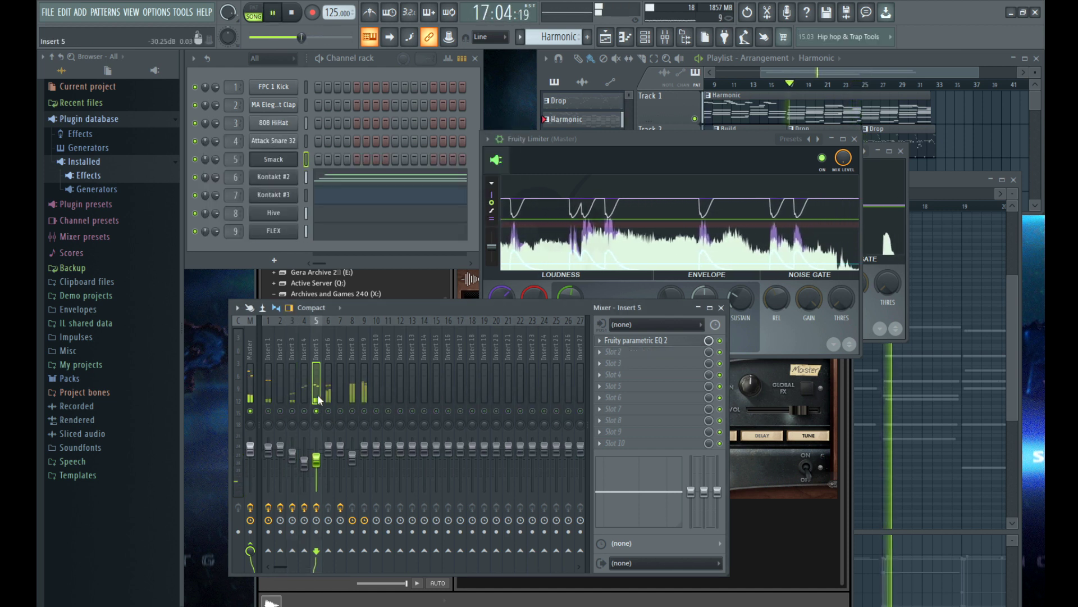
pyautogui.click(771, 174)
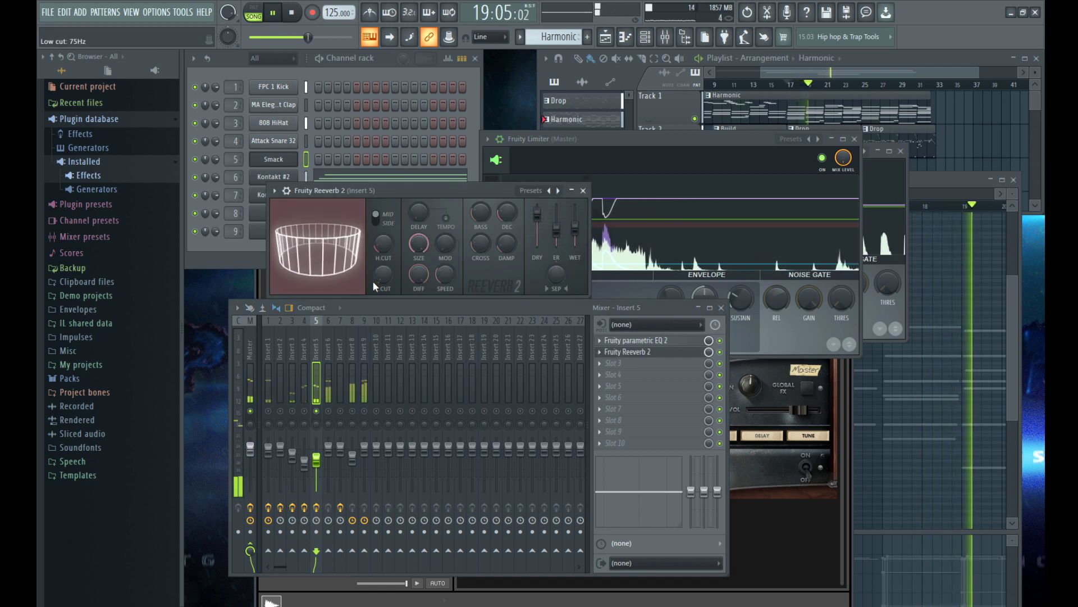
pyautogui.moveTo(507, 242); pyautogui.dragTo(507, 253)
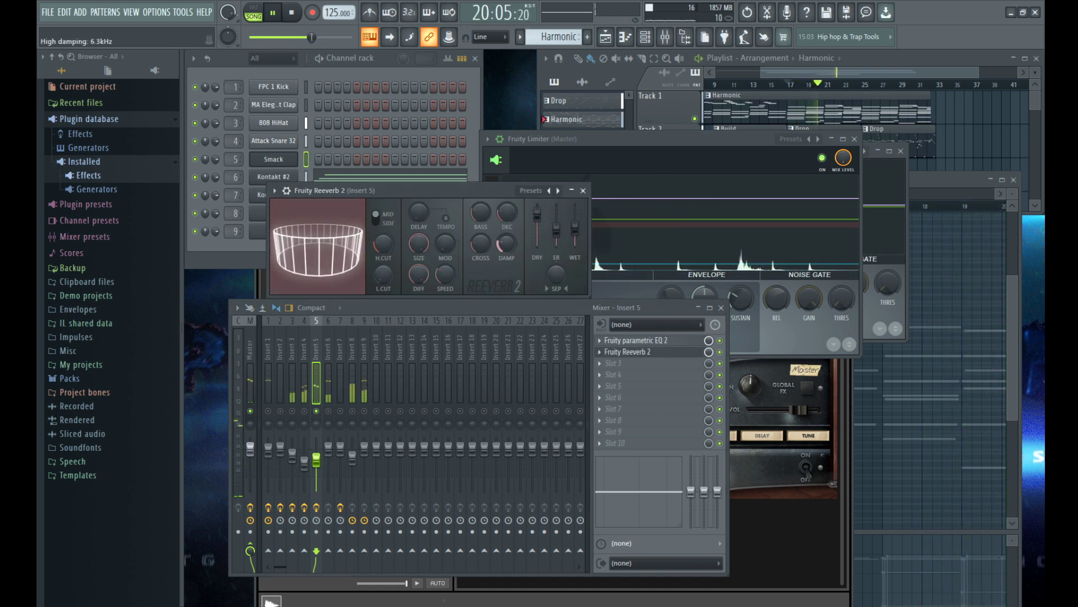
pyautogui.rightClick(318, 410)
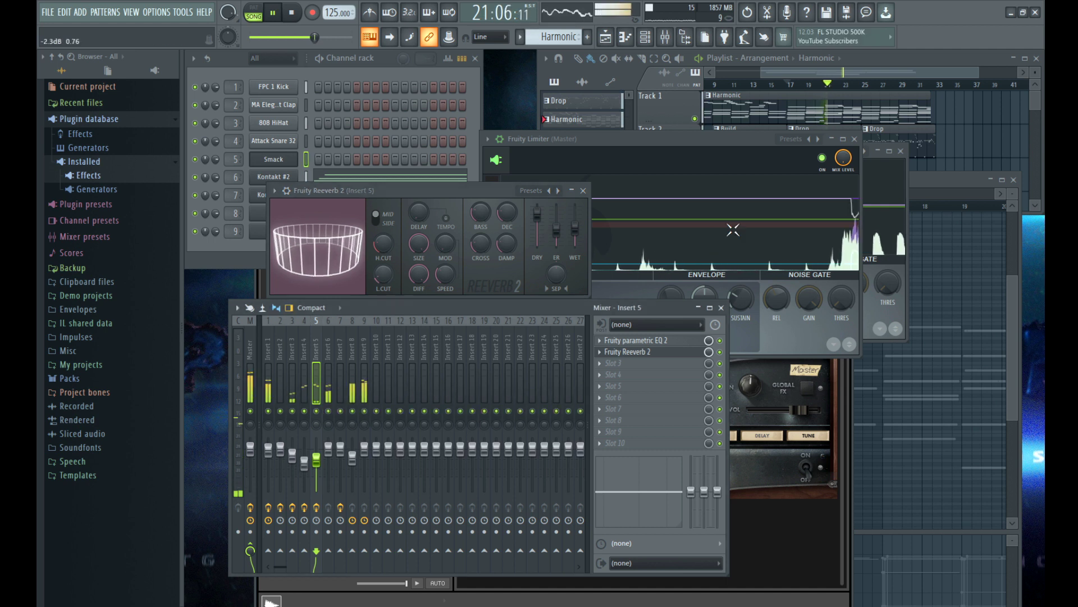
pyautogui.moveTo(756, 136); pyautogui.dragTo(839, 163)
pyautogui.moveTo(514, 189); pyautogui.dragTo(476, 189)
pyautogui.click(545, 192)
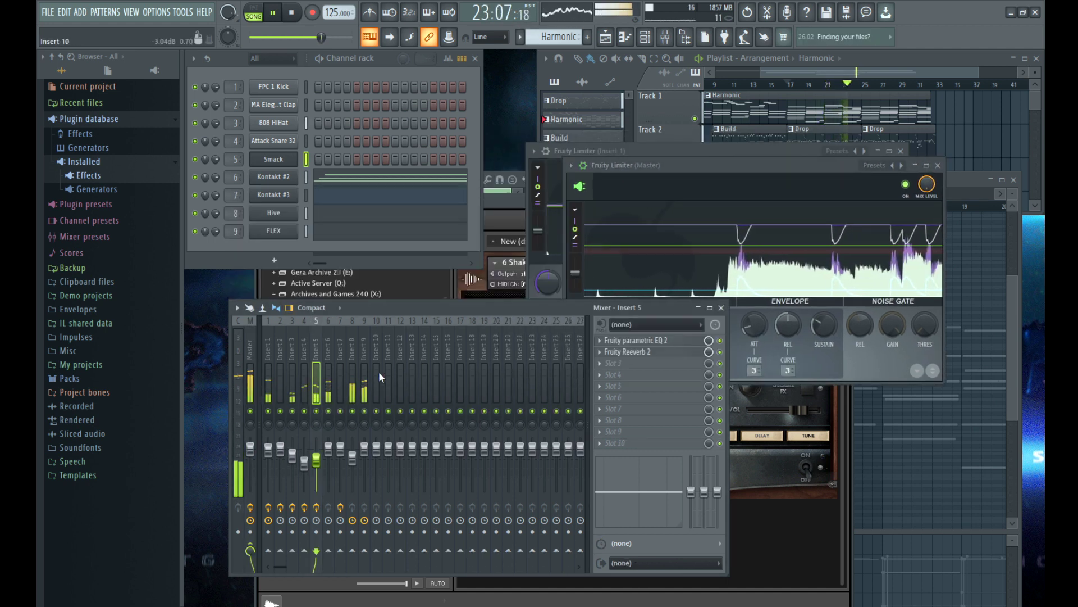
# Step: Replace the FPC 1 Kick sample with Attack Kick 04 from the Drums (ModeAudio) kicks pack
pyautogui.click(266, 397)
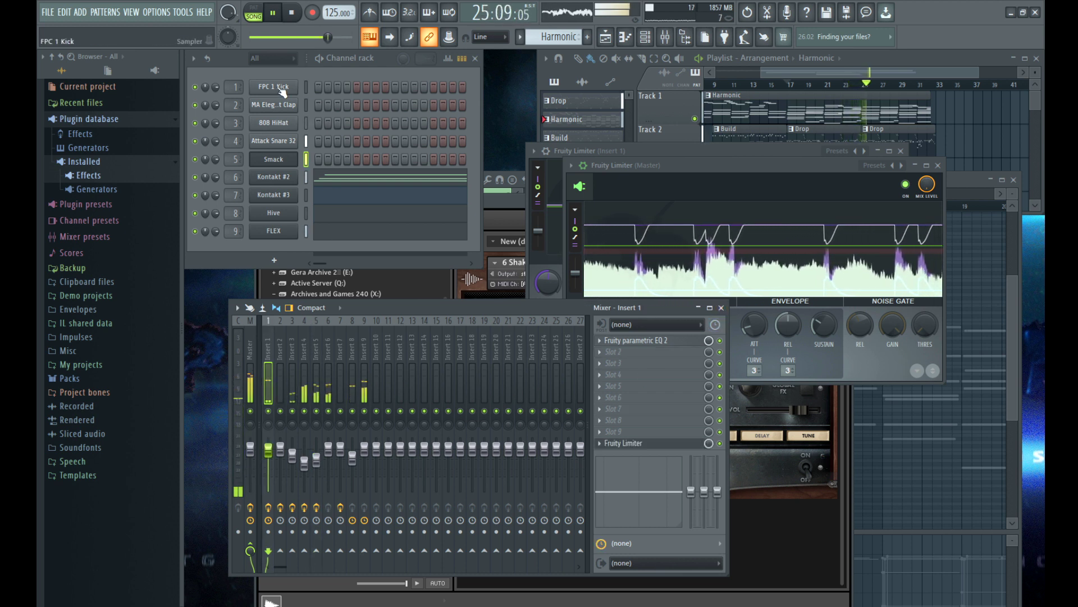
pyautogui.click(78, 379)
pyautogui.click(101, 337)
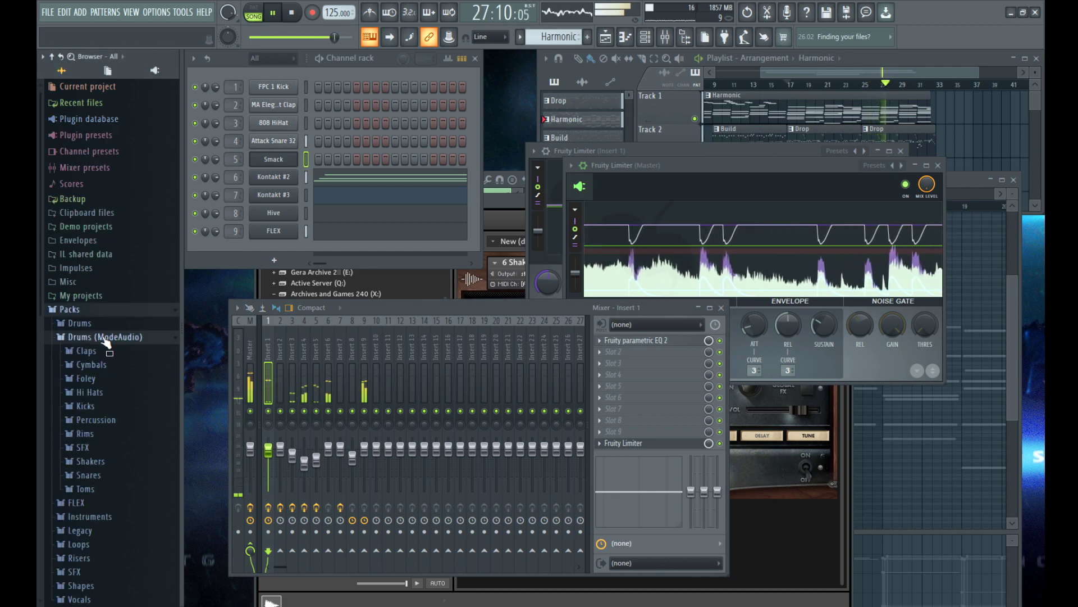
pyautogui.click(105, 405)
pyautogui.press('space')
pyautogui.scroll(-6, 106, 353)
pyautogui.click(116, 186)
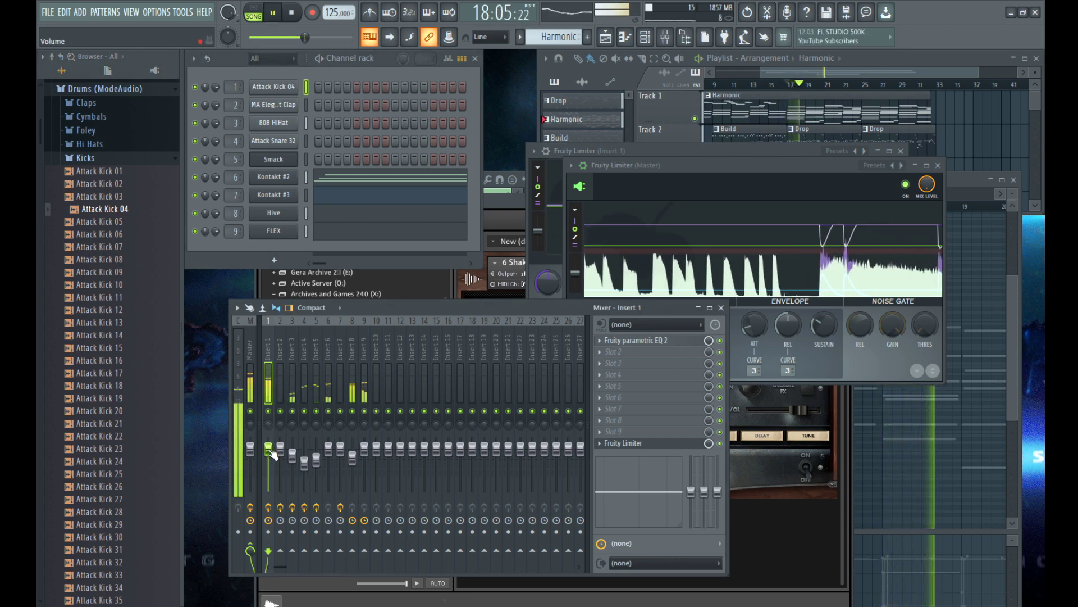
# Step: Reshape Insert 1's parametric EQ for the kick with a band 2 boost near 67 Hz and slight cuts on bands 1 and 3
pyautogui.click(625, 340)
pyautogui.moveTo(430, 251)
pyautogui.mouseDown()
pyautogui.moveTo(407, 229)
pyautogui.moveTo(415, 236)
pyautogui.mouseUp()
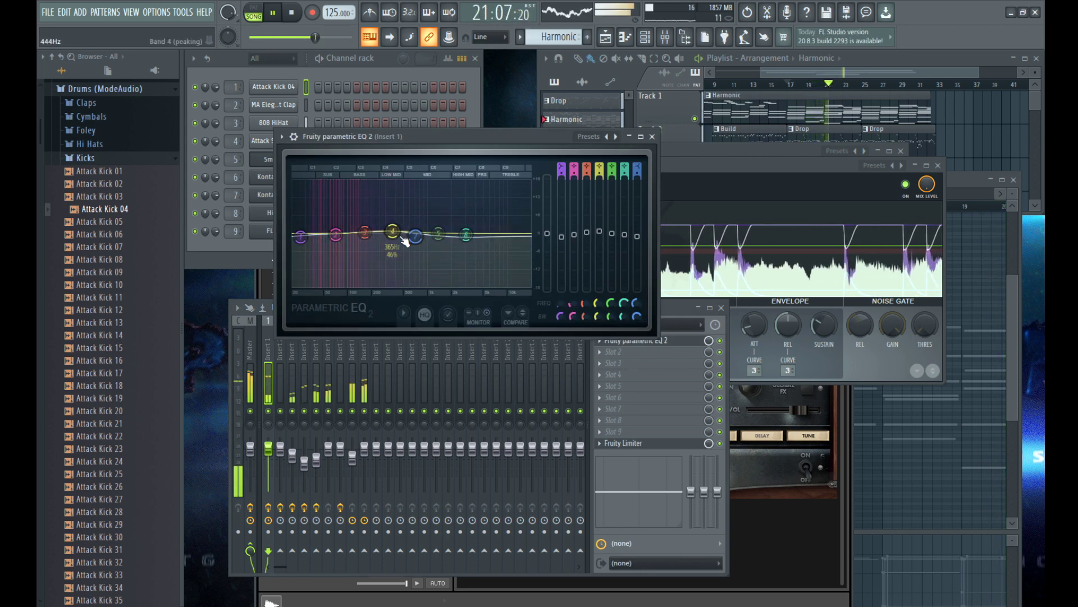
pyautogui.moveTo(344, 191); pyautogui.dragTo(342, 206)
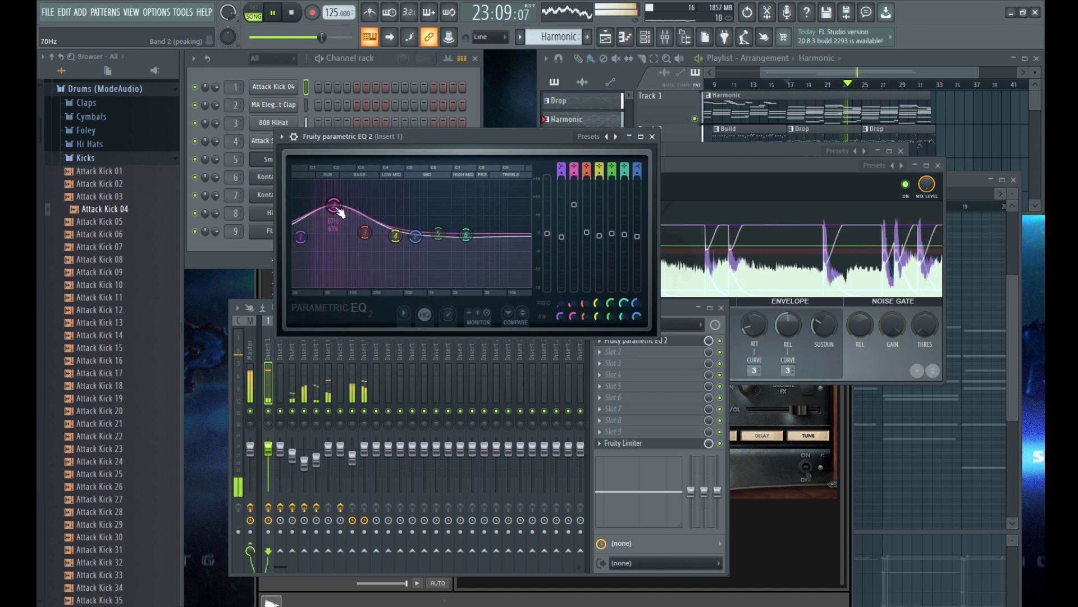
pyautogui.moveTo(336, 196)
pyautogui.mouseDown()
pyautogui.moveTo(341, 186)
pyautogui.moveTo(337, 200)
pyautogui.mouseUp()
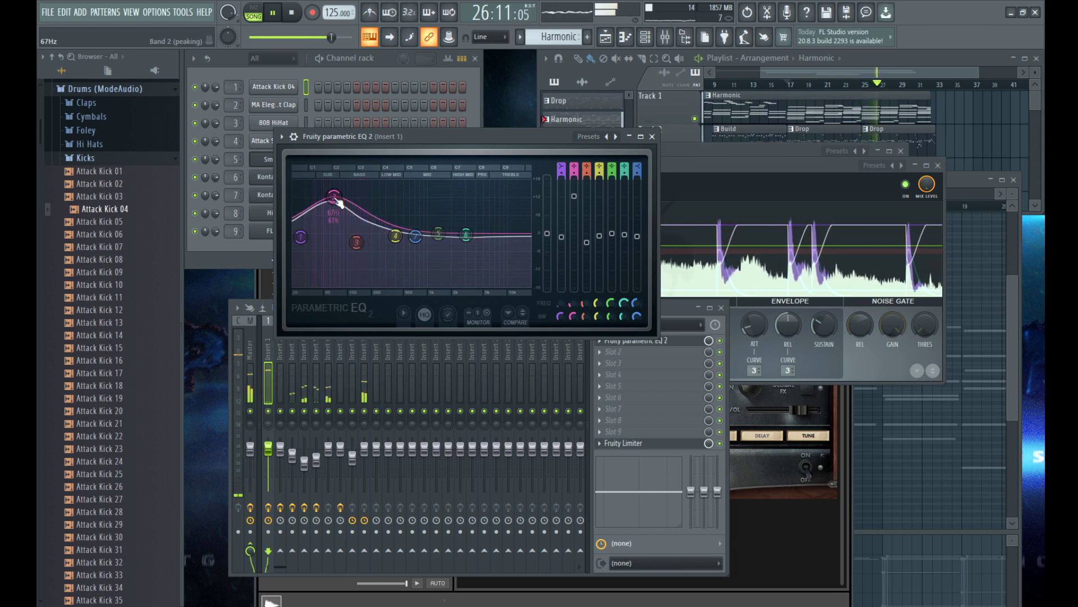
pyautogui.moveTo(337, 200); pyautogui.dragTo(361, 234)
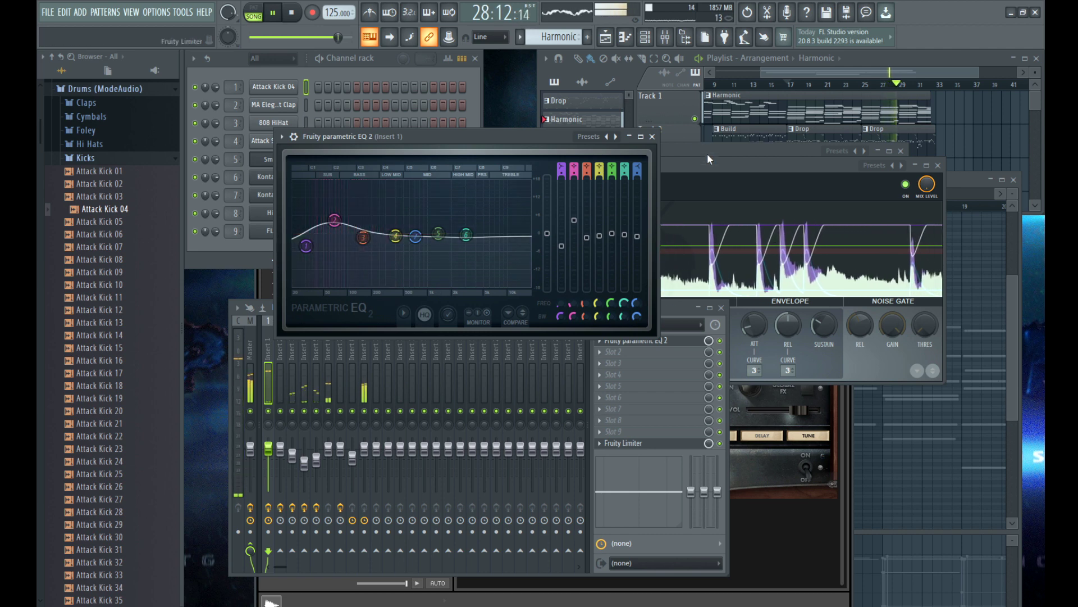
pyautogui.click(653, 136)
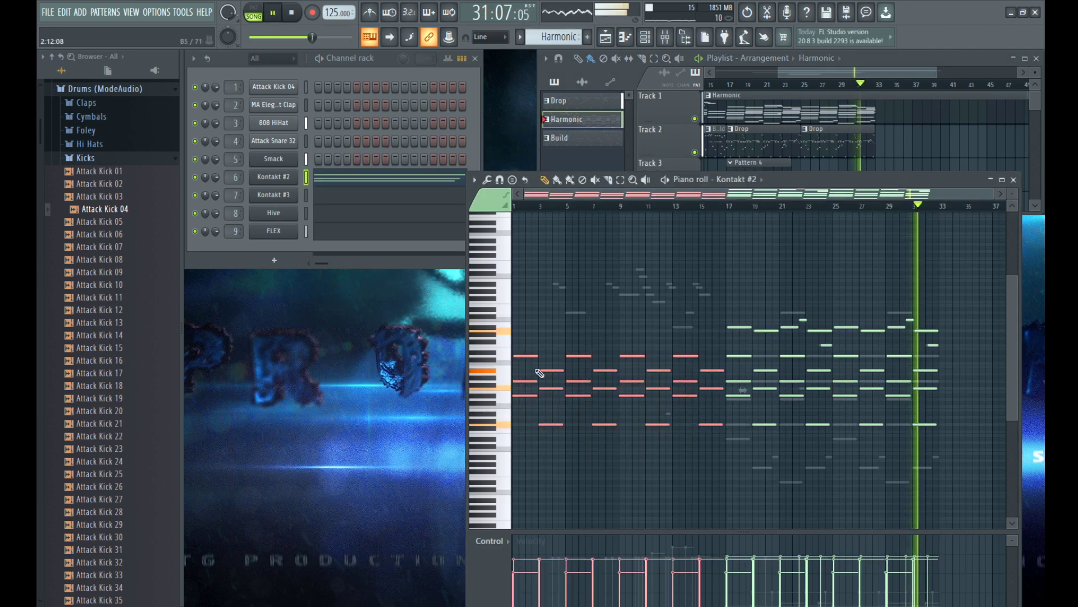
# Step: Copy the opening Kontakt #2 chord notes from bars 1 to 16 so they repeat from bar 33
pyautogui.moveTo(524, 356); pyautogui.dragTo(955, 360)
pyautogui.scroll(3, 972, 349)
pyautogui.hscroll(2, 943, 353)
pyautogui.keyDown('ctrl'); pyautogui.click(758, 303); pyautogui.keyUp('ctrl')
pyautogui.scroll(-3, 757, 306)
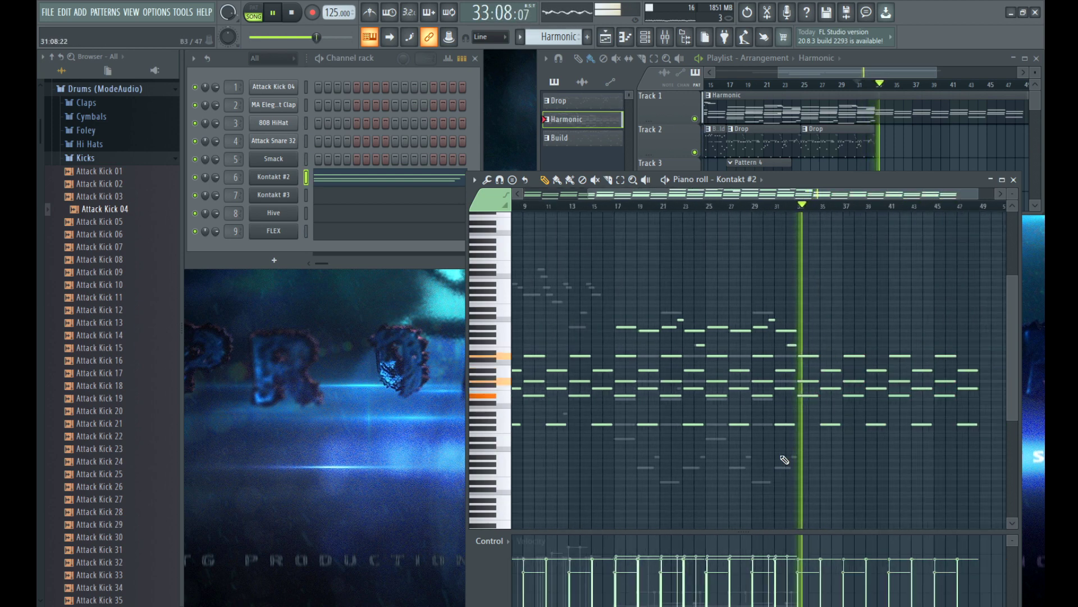
# Step: Add a low D#3 note to the FLEX part at bar 33 and extend it over two bars
pyautogui.rightClick(782, 468)
pyautogui.scroll(3, 801, 456)
pyautogui.press('space')
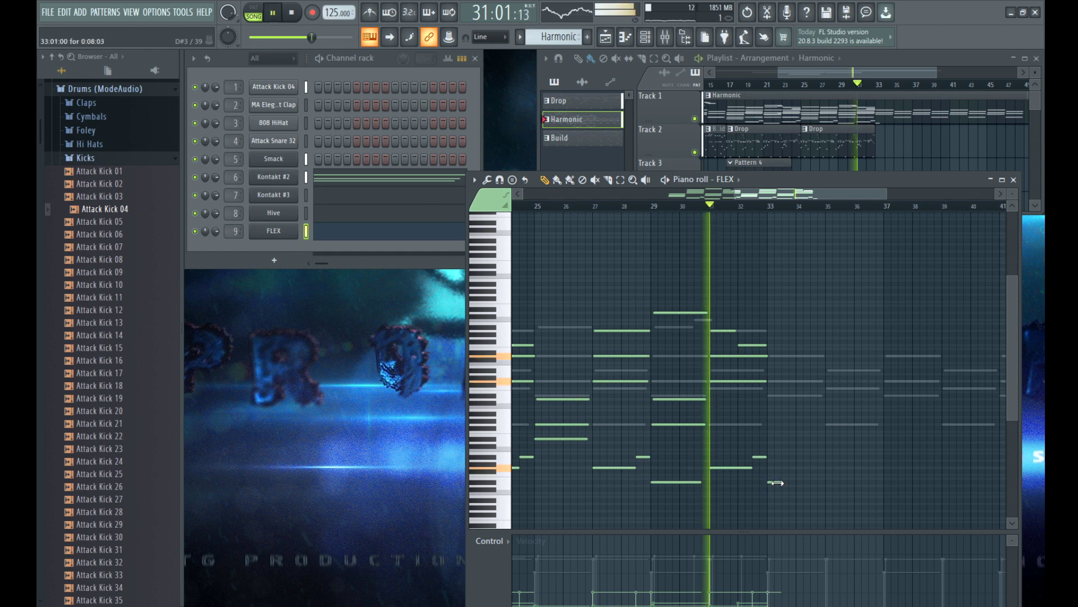
pyautogui.scroll(3, 771, 448)
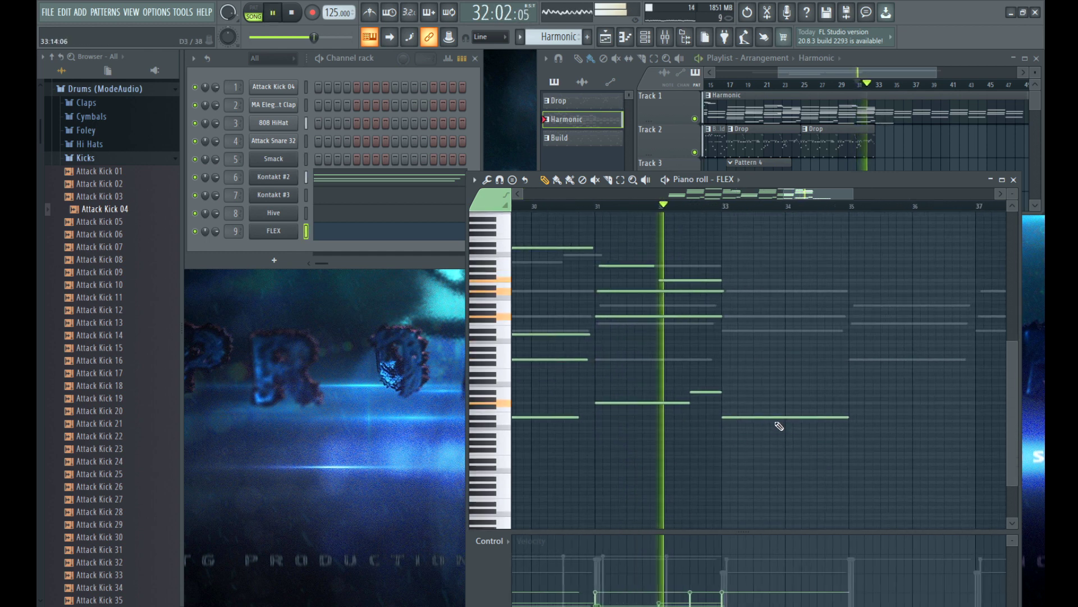
pyautogui.scroll(-3, 777, 423)
pyautogui.scroll(-2, 652, 396)
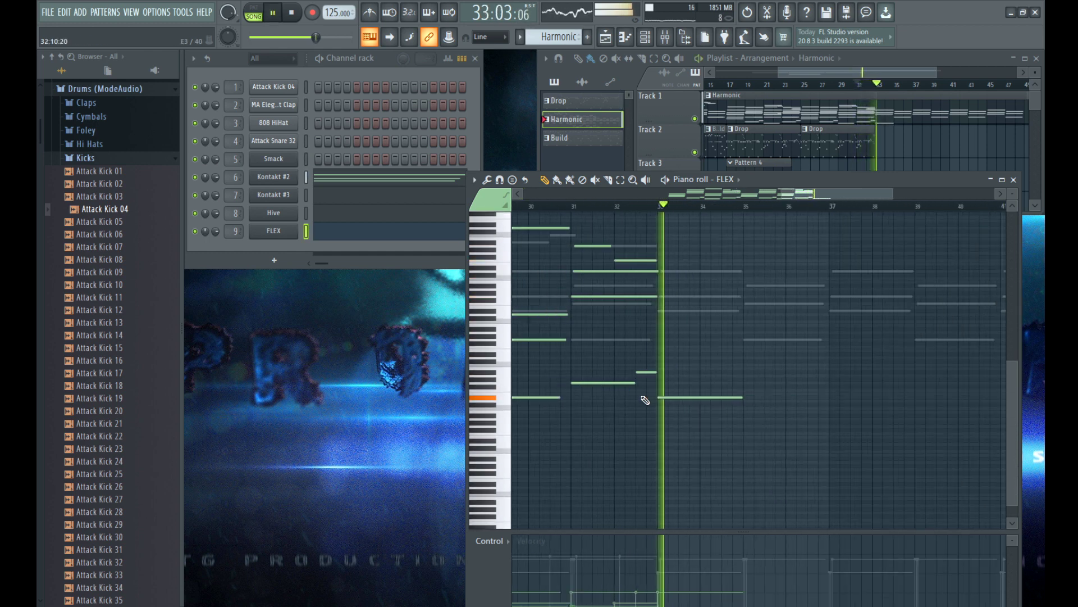
pyautogui.scroll(2, 739, 409)
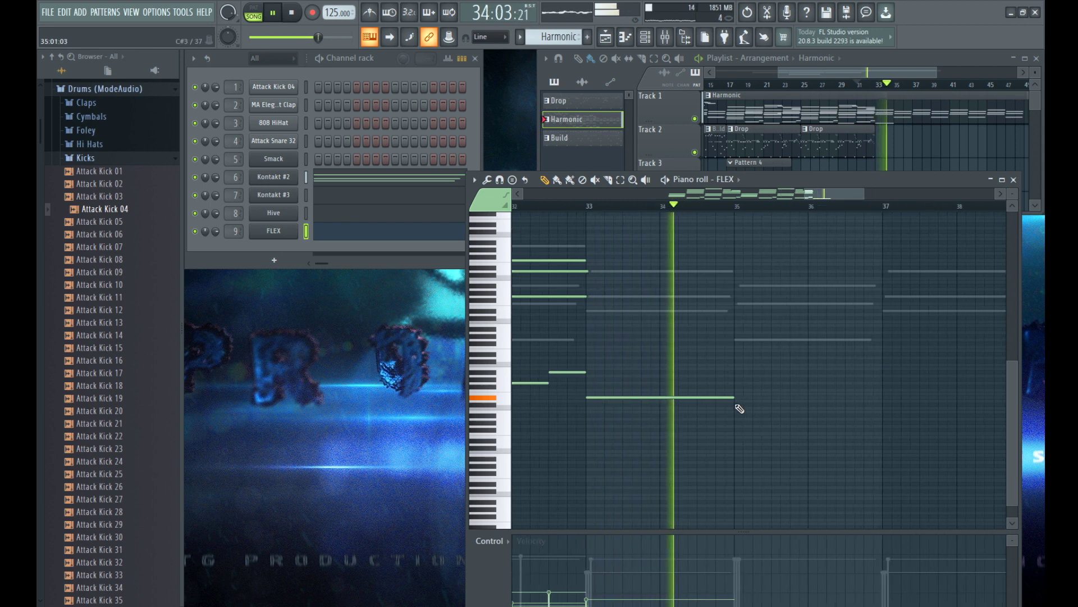
# Step: Try copying the two long FLEX notes from bar 31 to bar 33 at a higher pitch
pyautogui.press('space')
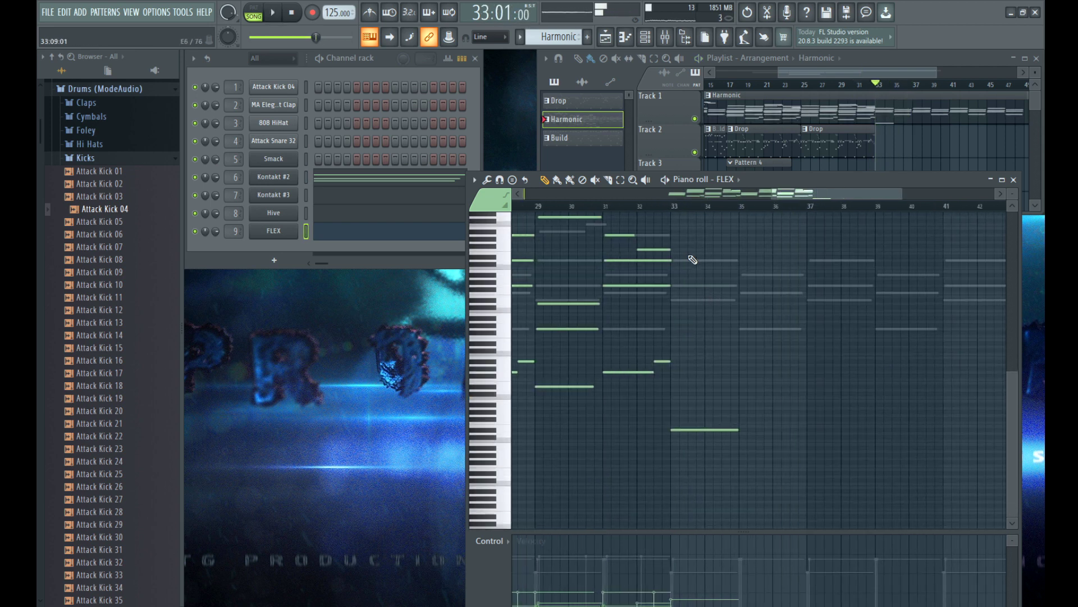
pyautogui.press('space')
pyautogui.scroll(2, 692, 258)
pyautogui.moveTo(585, 262); pyautogui.dragTo(572, 394)
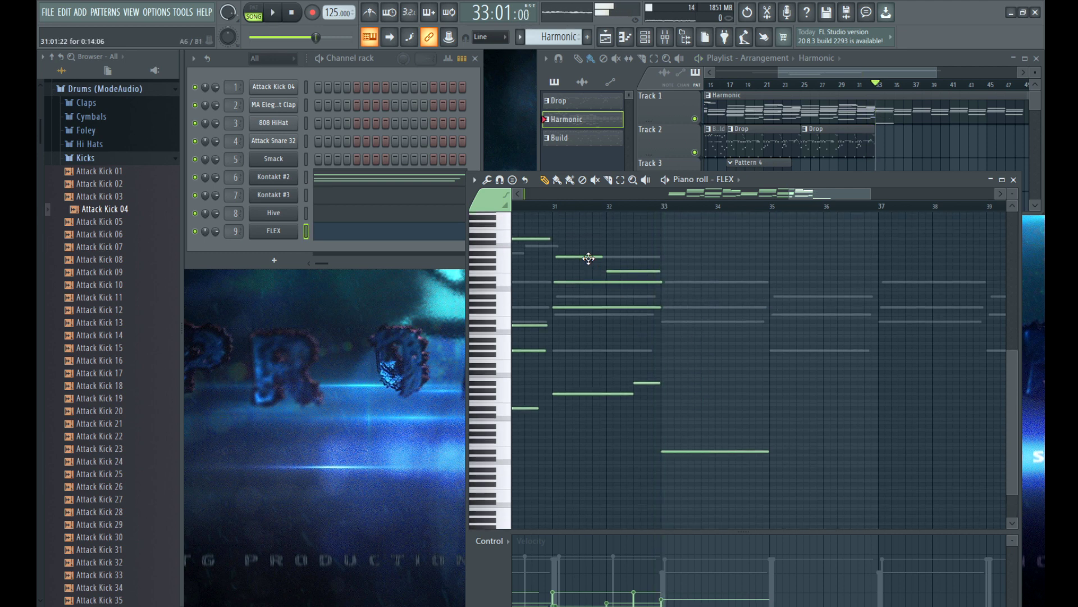
pyautogui.scroll(1, 722, 252)
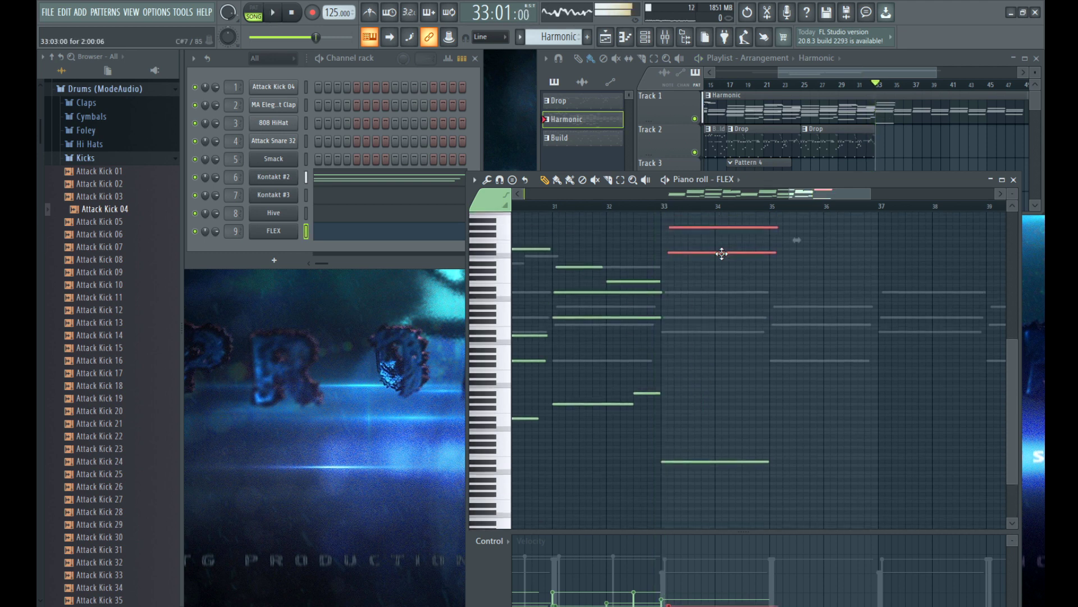
pyautogui.scroll(2, 710, 250)
pyautogui.scroll(1, 675, 259)
pyautogui.scroll(2, 664, 241)
pyautogui.press('Delete')
# Step: Add a very short high note at bar 33 and a short three-note chord at bar 35 of the FLEX part
pyautogui.scroll(2, 633, 260)
pyautogui.click(620, 253)
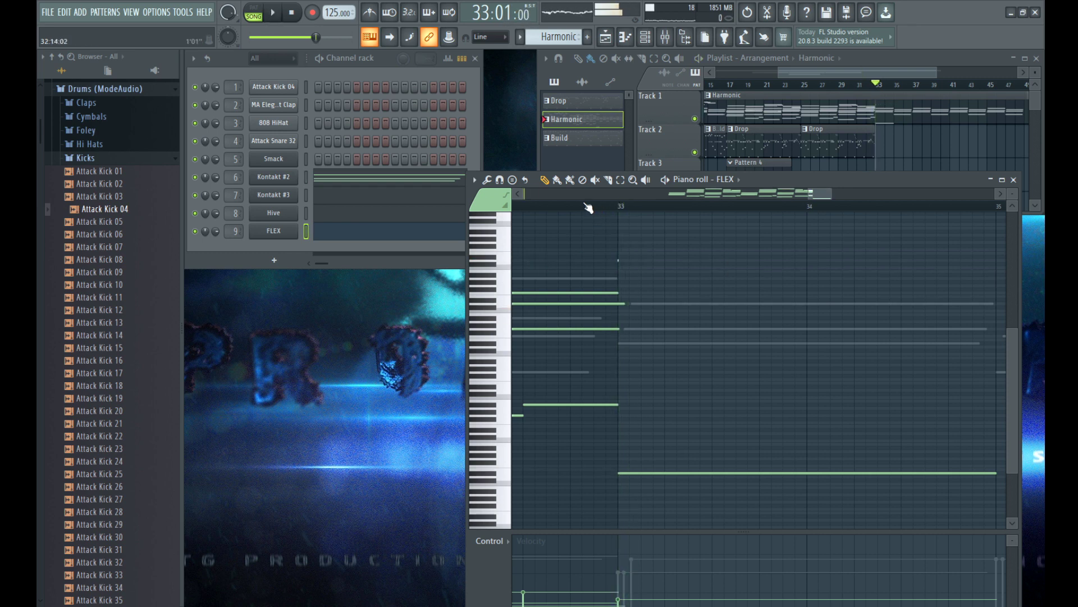
pyautogui.press('space')
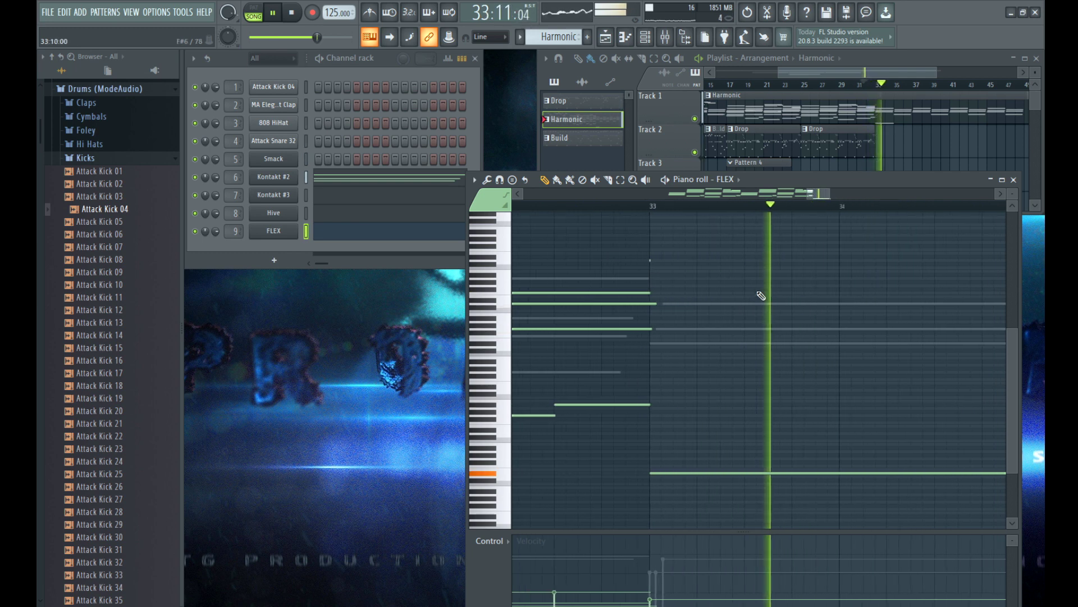
pyautogui.press('space')
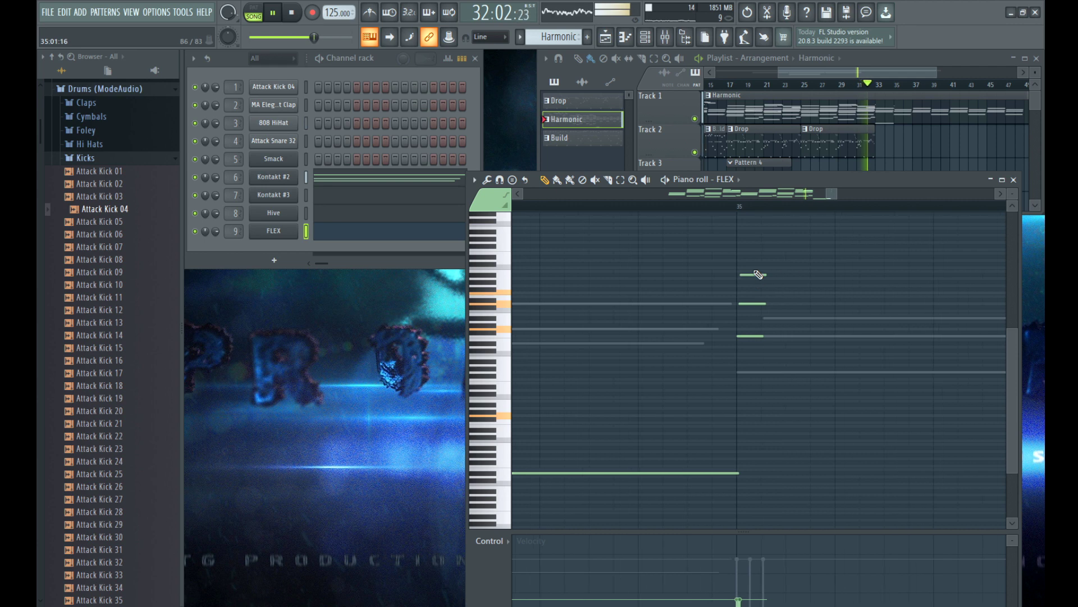
pyautogui.press('space')
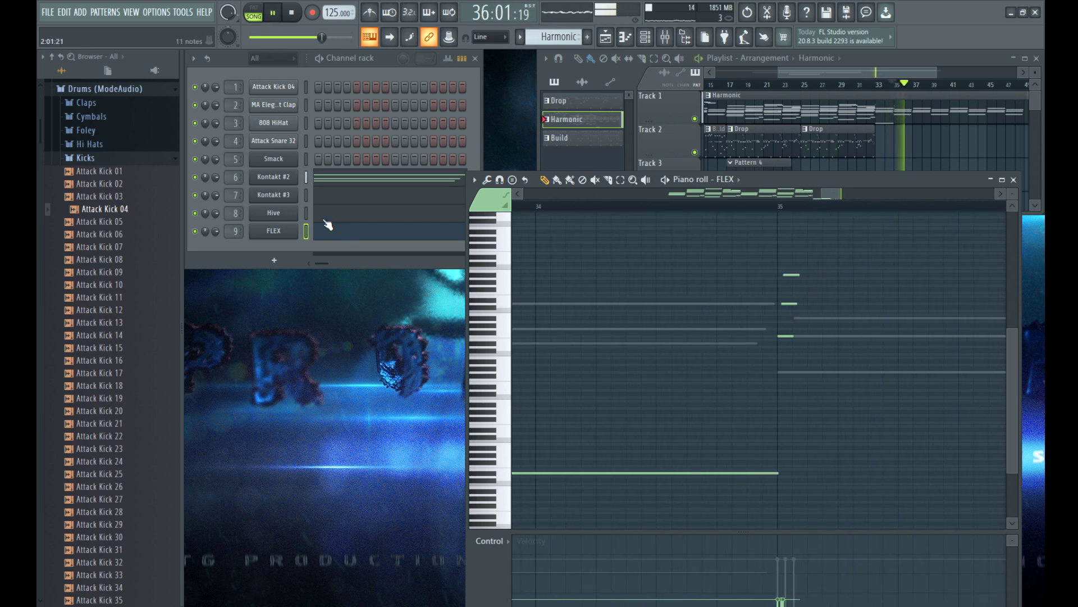
# Step: Create an automation clip for FLEX's filter cutoff and place it on Track 4 of the playlist
pyautogui.click(264, 231)
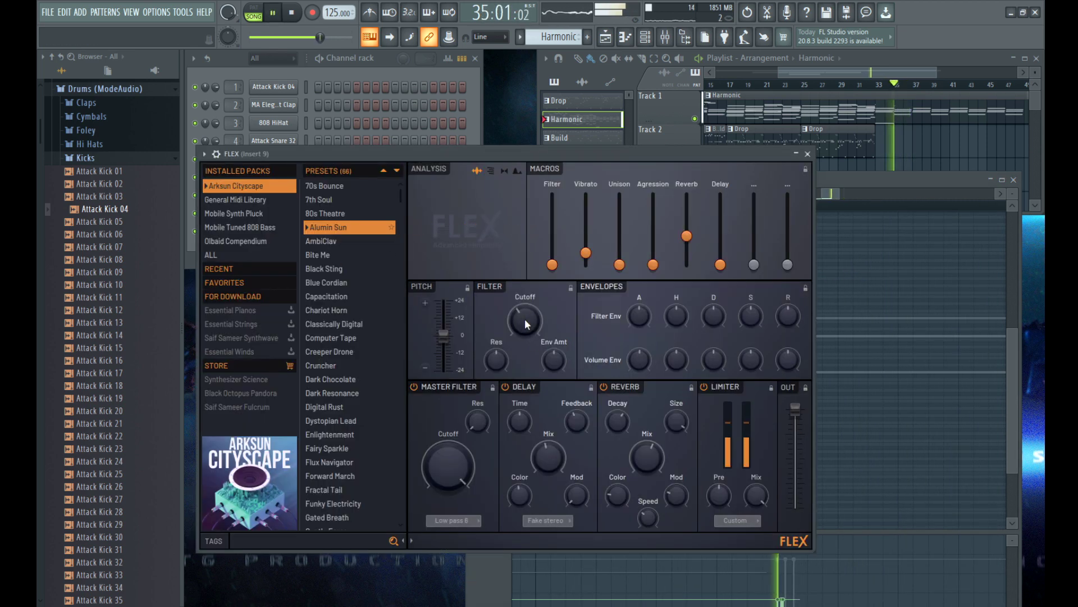
pyautogui.press('space')
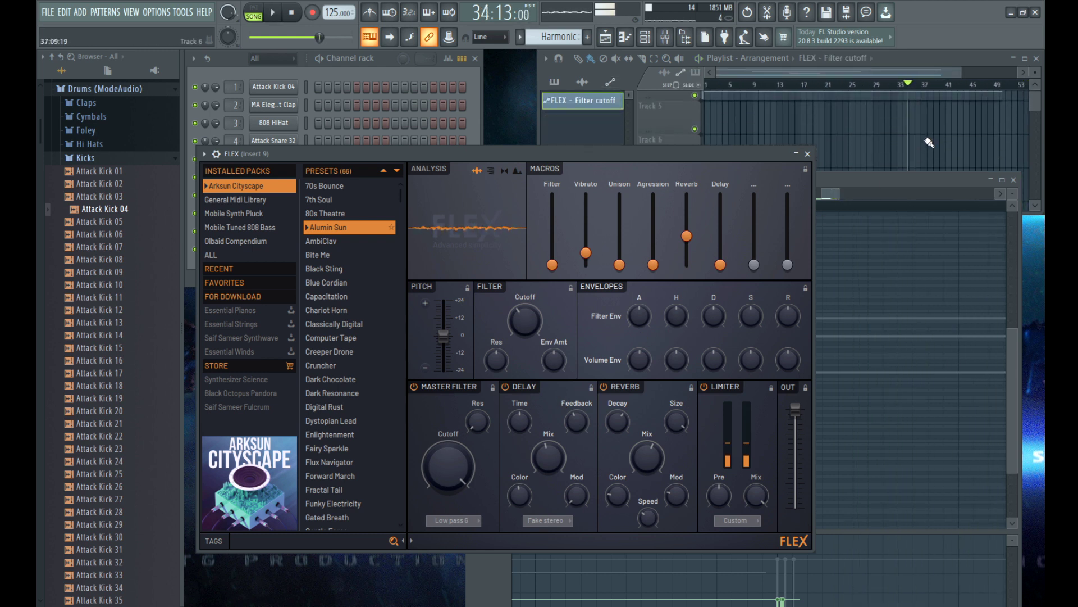
pyautogui.click(676, 132)
pyautogui.scroll(5, 815, 169)
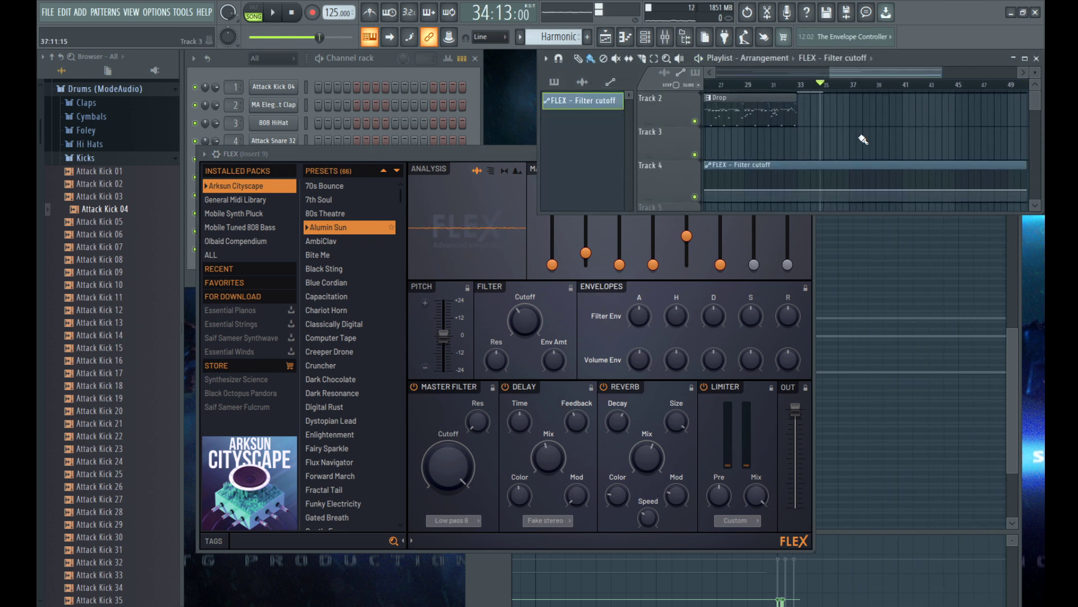
pyautogui.press('space')
pyautogui.press('space')
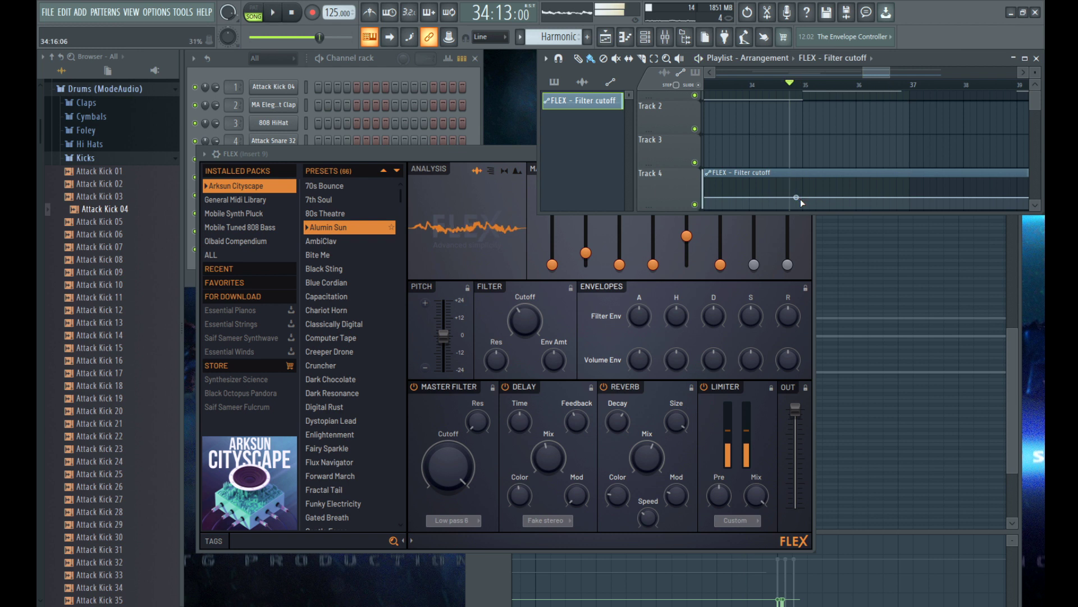
# Step: Add points to the filter cutoff clip so the cutoff drops to 13% at bar 35
pyautogui.scroll(-2, 807, 205)
pyautogui.press('space')
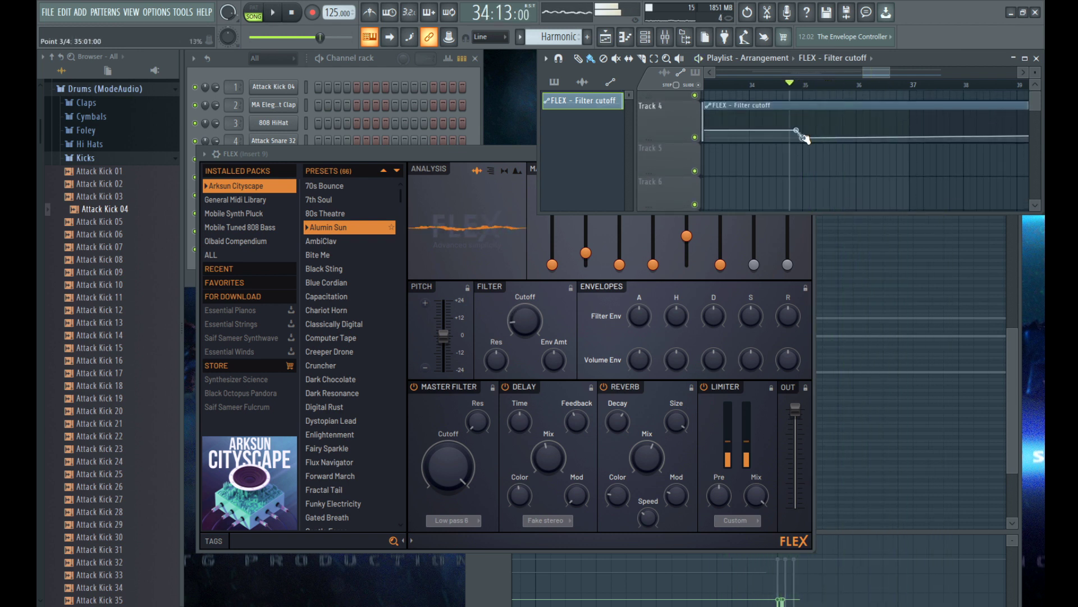
pyautogui.moveTo(804, 135); pyautogui.dragTo(803, 133)
pyautogui.scroll(-4, 753, 144)
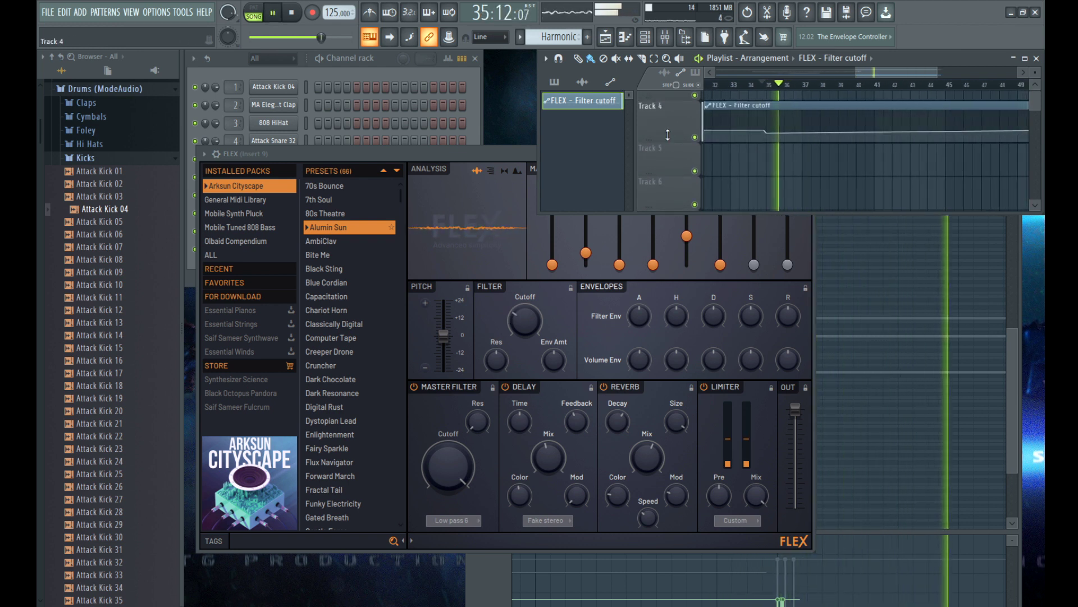
# Step: Enlarge Track 4 and shift the filter cutoff drop so it begins at 32:15:00, just before bar 33
pyautogui.moveTo(654, 140); pyautogui.dragTo(654, 170)
pyautogui.scroll(-2, 800, 117)
pyautogui.scroll(3, 793, 113)
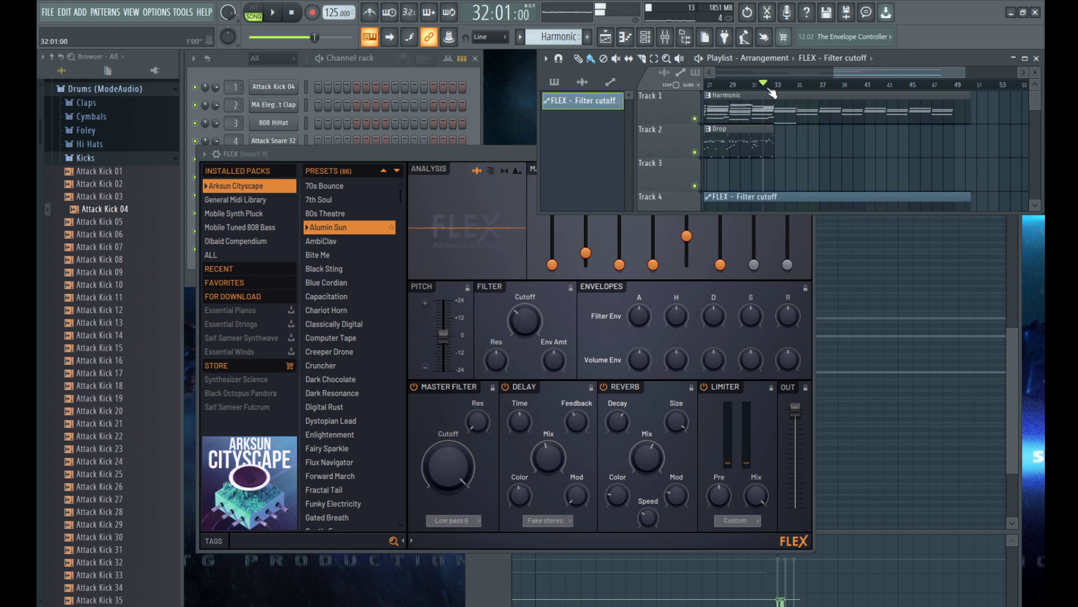
pyautogui.scroll(-2, 787, 159)
pyautogui.scroll(2, 789, 167)
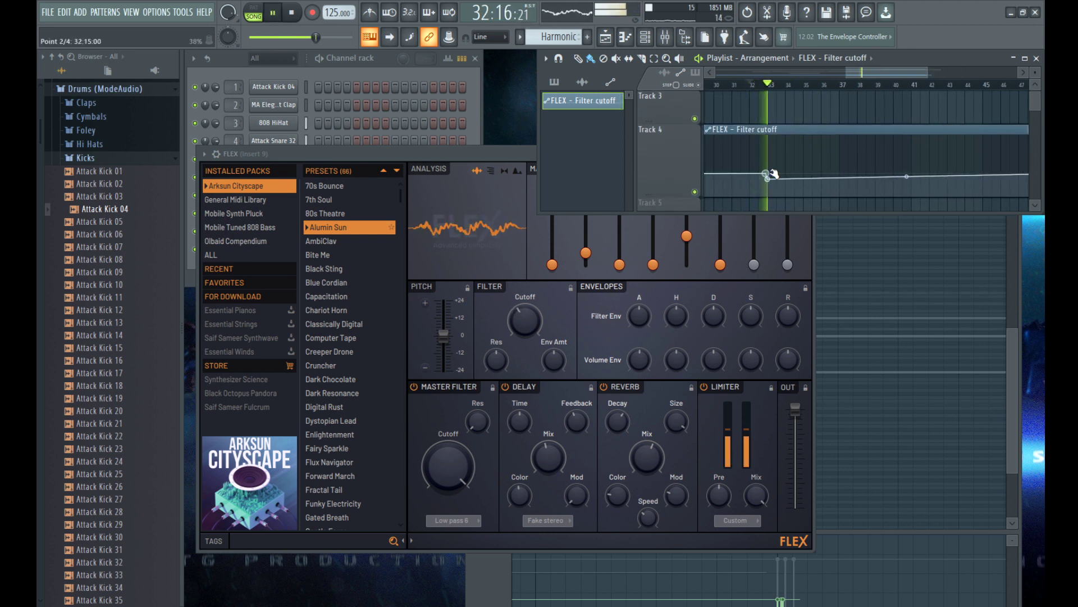
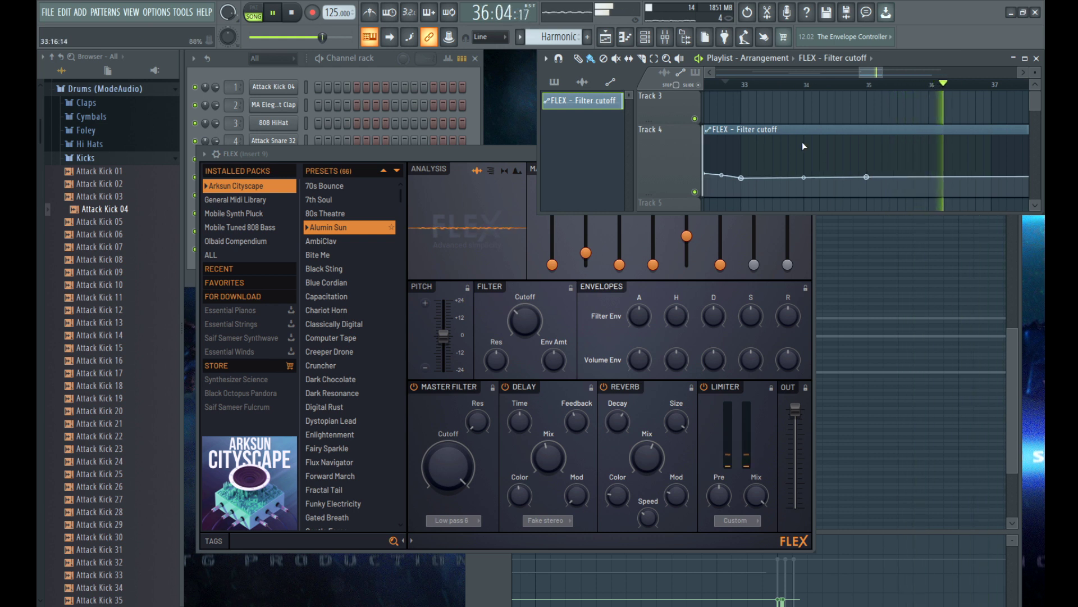
# Step: Undo the last automation edit, lower the cutoff clip's end point at 48:09:00 to 30%, and close FLEX
pyautogui.scroll(-4, 787, 142)
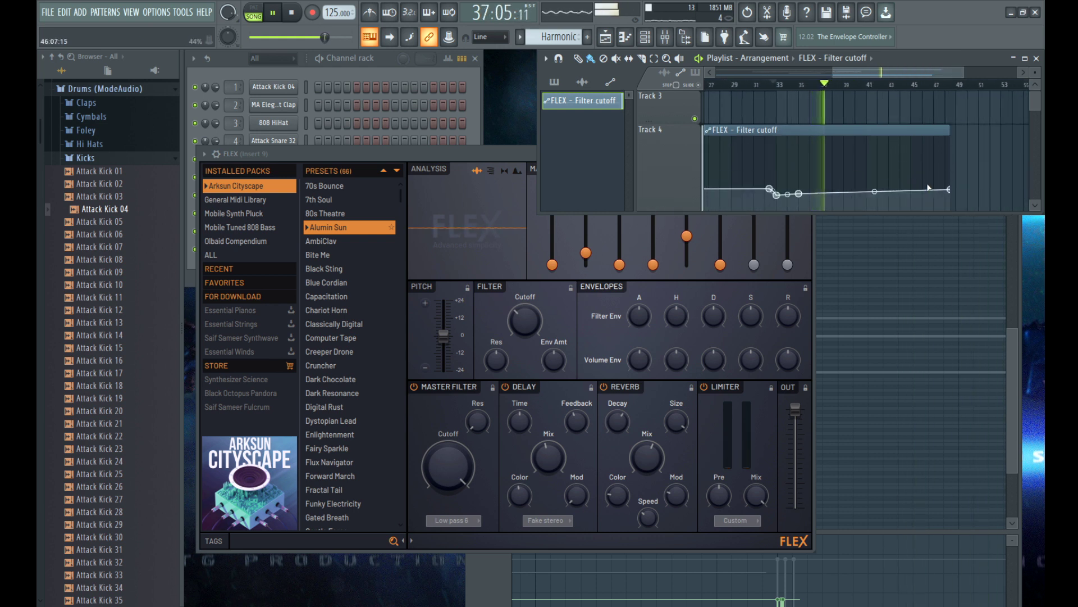
pyautogui.hotkey('ctrl', 'z')
pyautogui.moveTo(950, 190); pyautogui.dragTo(950, 193)
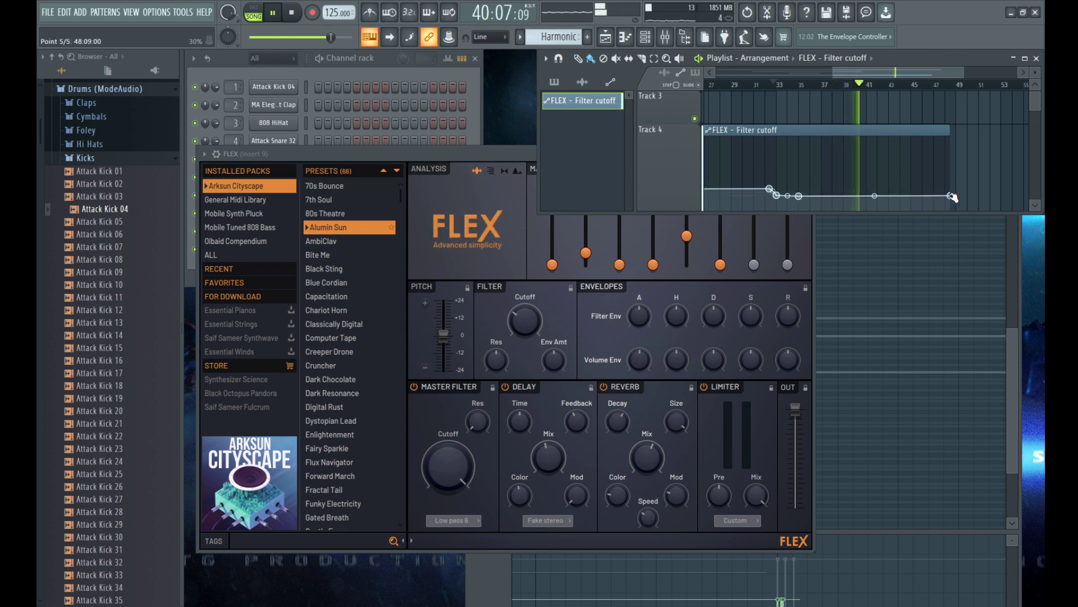
pyautogui.scroll(2, 889, 115)
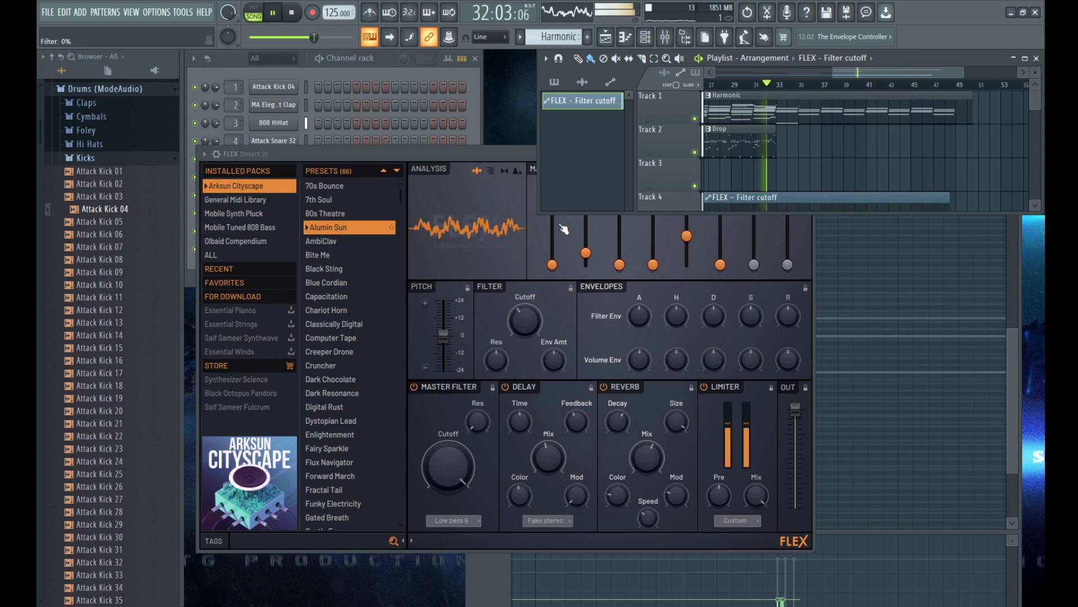
pyautogui.moveTo(503, 153); pyautogui.dragTo(492, 163)
pyautogui.click(797, 164)
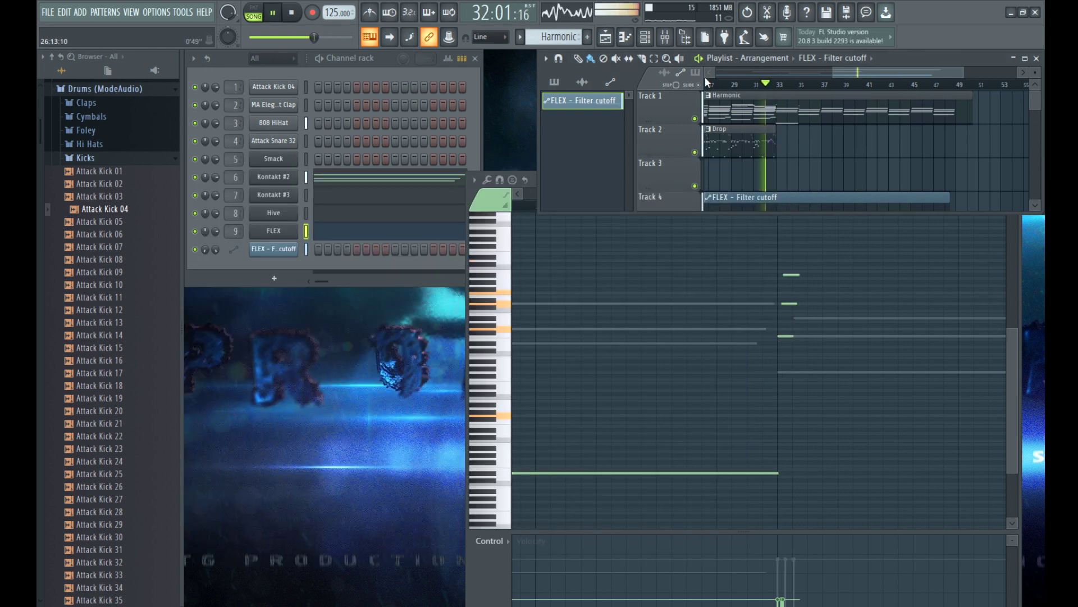
# Step: On mixer Insert 4, set the volume to 52% and insert Fruity parametric EQ 2 ahead of Fruity Stereo Shaper
pyautogui.click(667, 38)
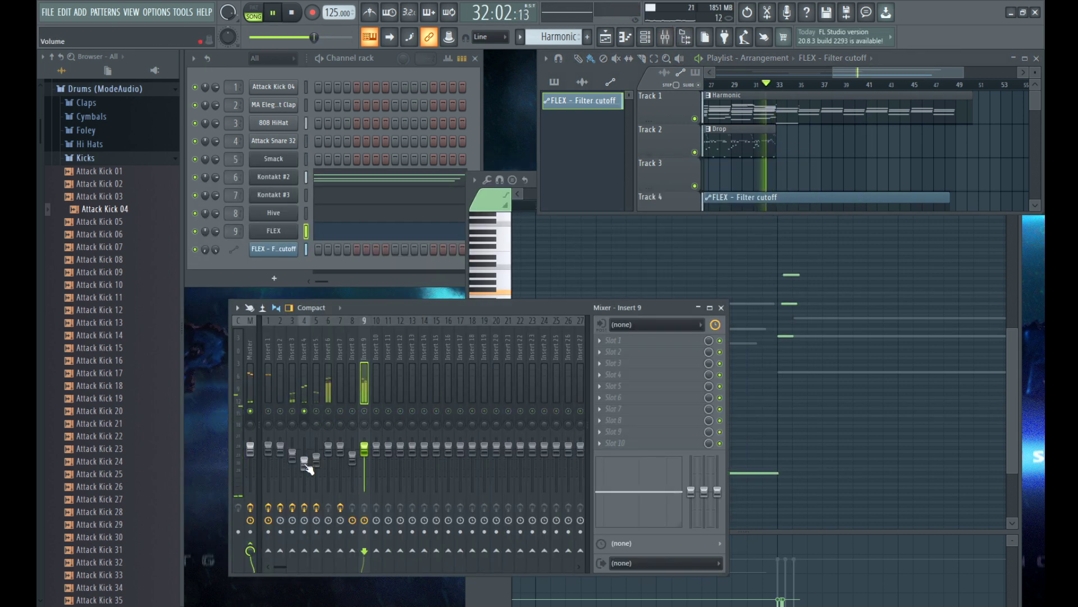
pyautogui.rightClick(304, 411)
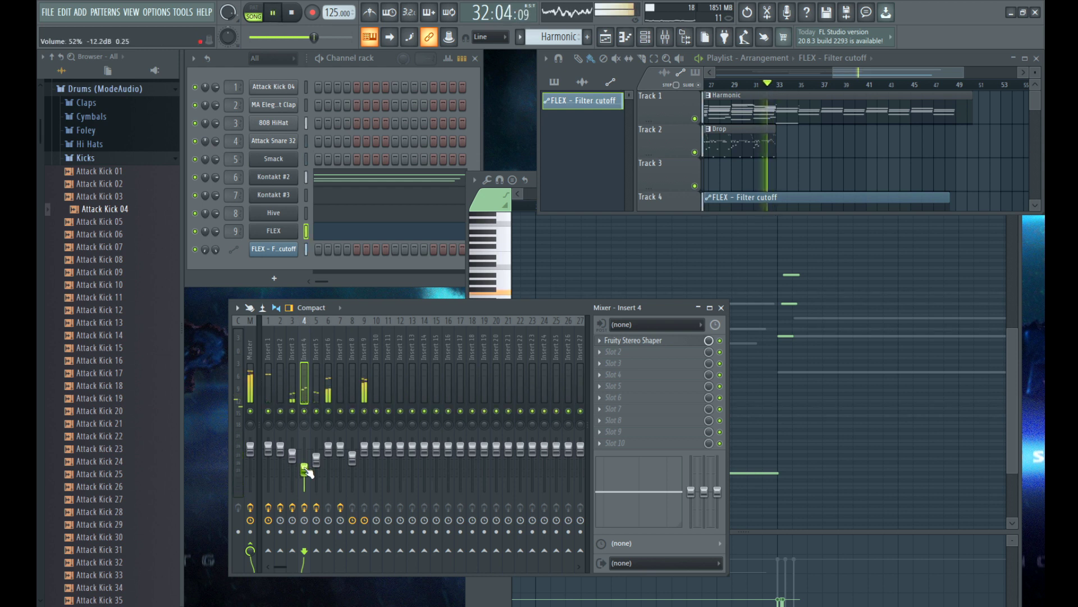
pyautogui.click(632, 342)
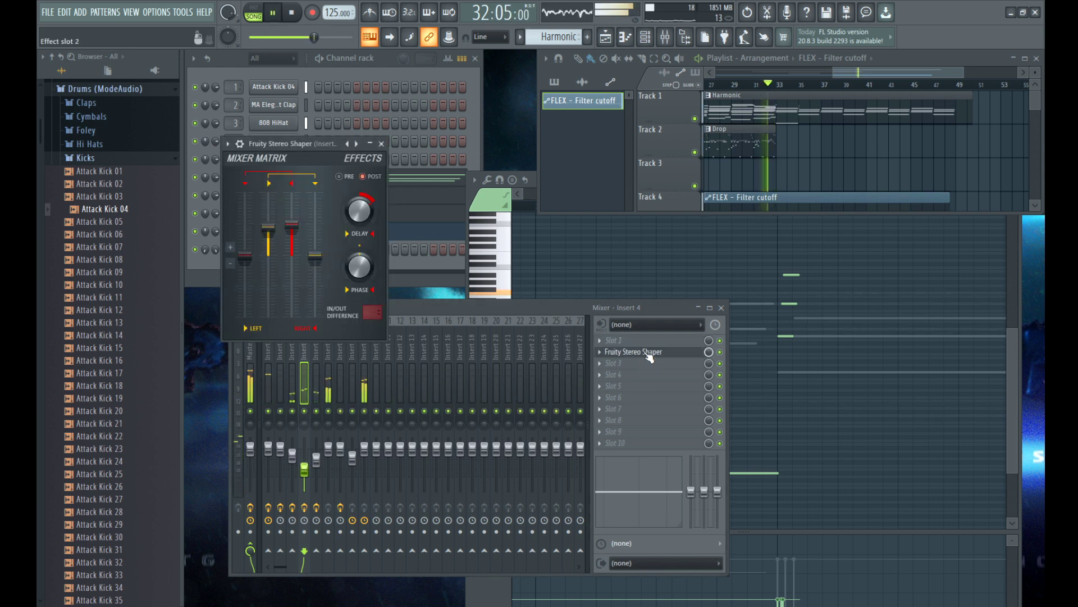
pyautogui.moveTo(649, 358); pyautogui.dragTo(643, 354)
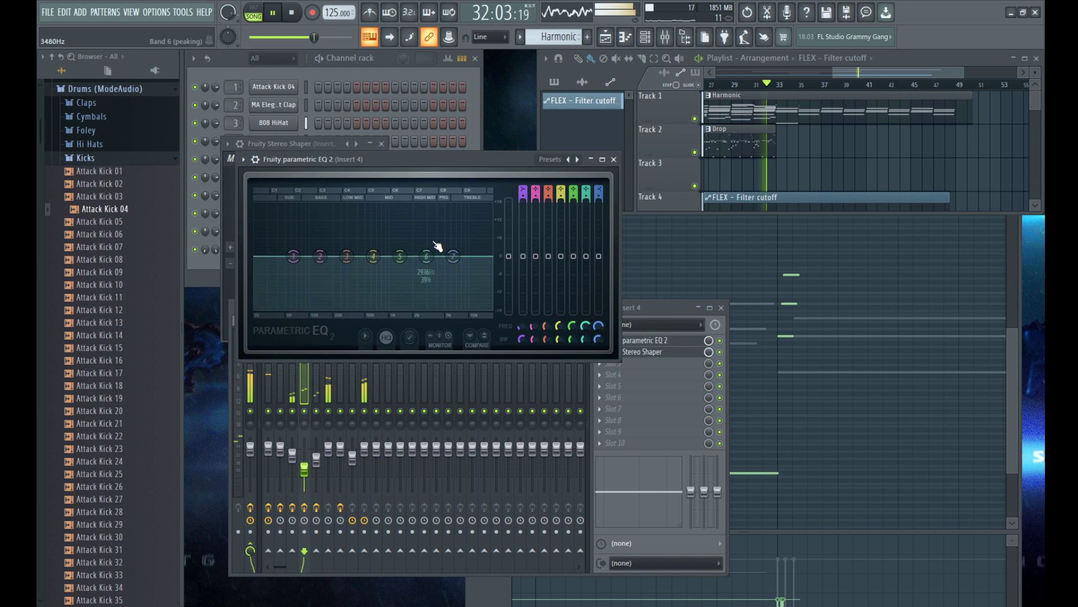
# Step: Boost band 3 and cut bands 1, 6 and 7 on Insert 4's parametric EQ, and close the EQ and mixer
pyautogui.moveTo(347, 256); pyautogui.dragTo(350, 235)
pyautogui.moveTo(453, 256); pyautogui.dragTo(432, 262)
pyautogui.moveTo(342, 214); pyautogui.dragTo(292, 268)
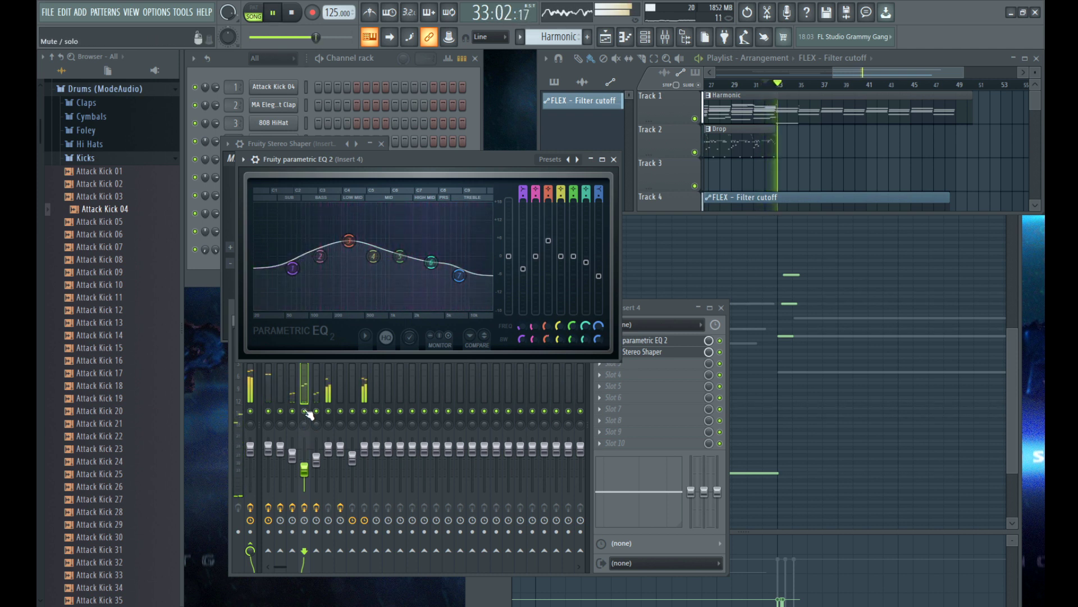
pyautogui.click(307, 413)
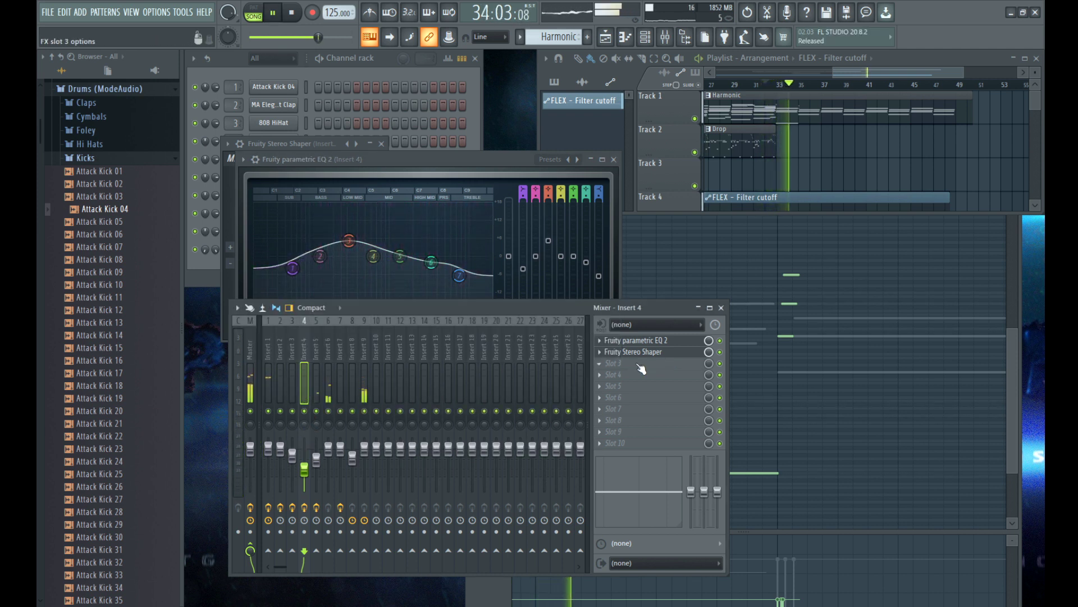
pyautogui.click(615, 160)
pyautogui.click(722, 308)
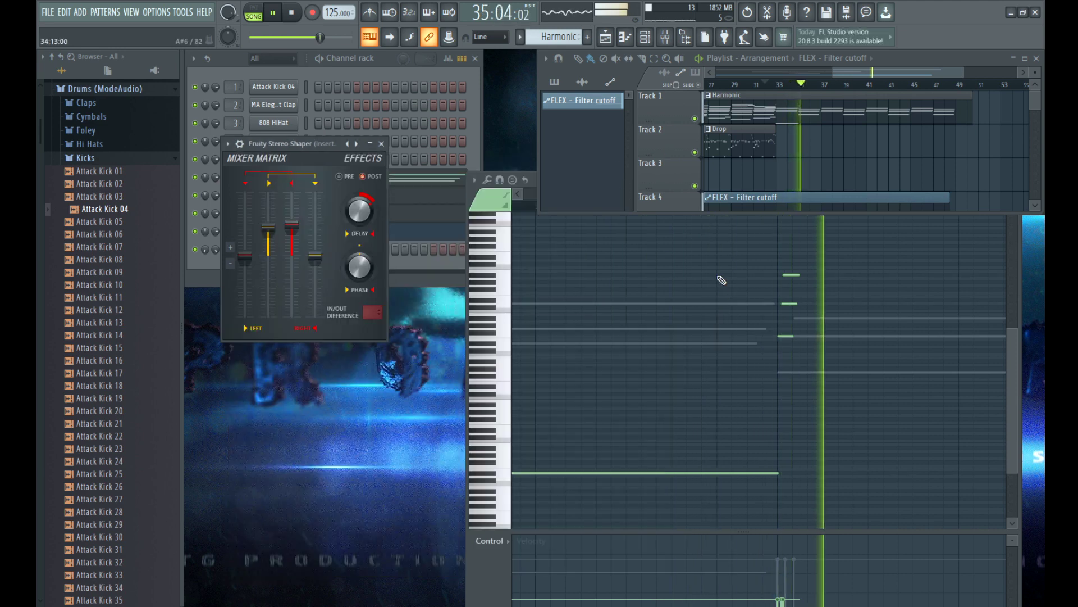
# Step: Lengthen the three-note FLEX chord at bar 35 to about one and a half bars
pyautogui.scroll(-2, 736, 332)
pyautogui.moveTo(751, 263); pyautogui.dragTo(873, 304)
pyautogui.press('space')
pyautogui.scroll(-2, 764, 337)
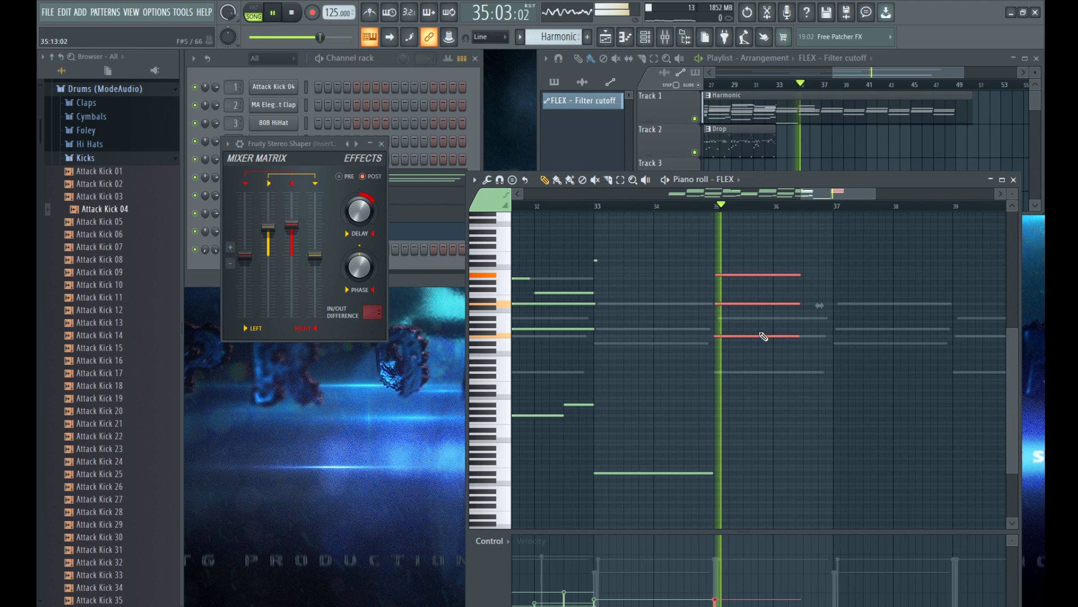
# Step: Copy the short high note and the two-bar low note of the FLEX part from bar 33 to bar 37
pyautogui.click(597, 259)
pyautogui.moveTo(847, 260); pyautogui.dragTo(833, 265)
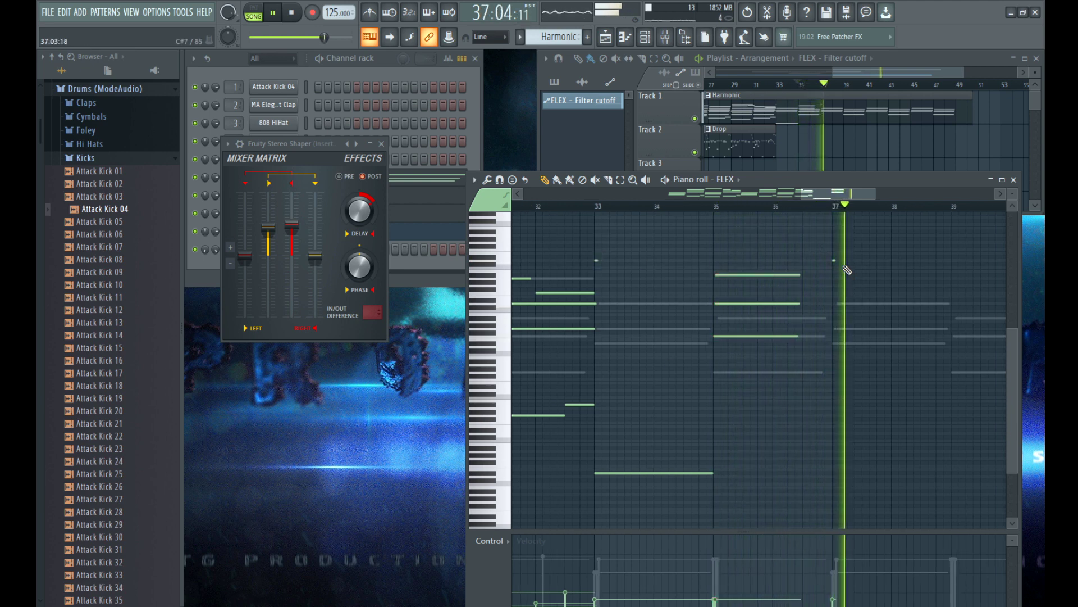
pyautogui.moveTo(655, 473); pyautogui.dragTo(892, 473)
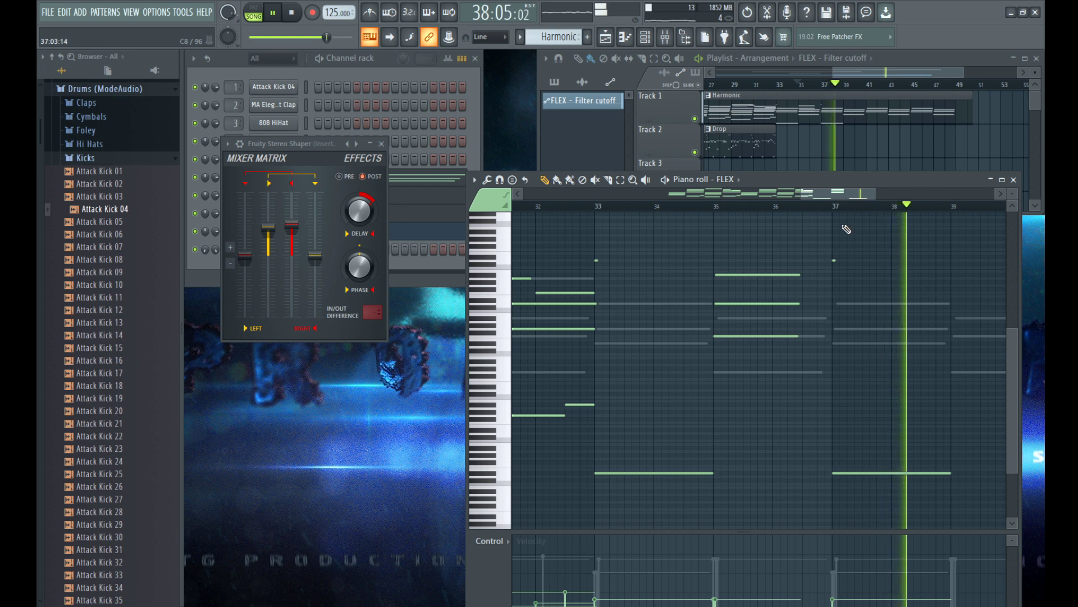
# Step: Copy the three-note FLEX chord from bar 35 to bar 39
pyautogui.scroll(-4, 712, 444)
pyautogui.moveTo(704, 442); pyautogui.dragTo(767, 508)
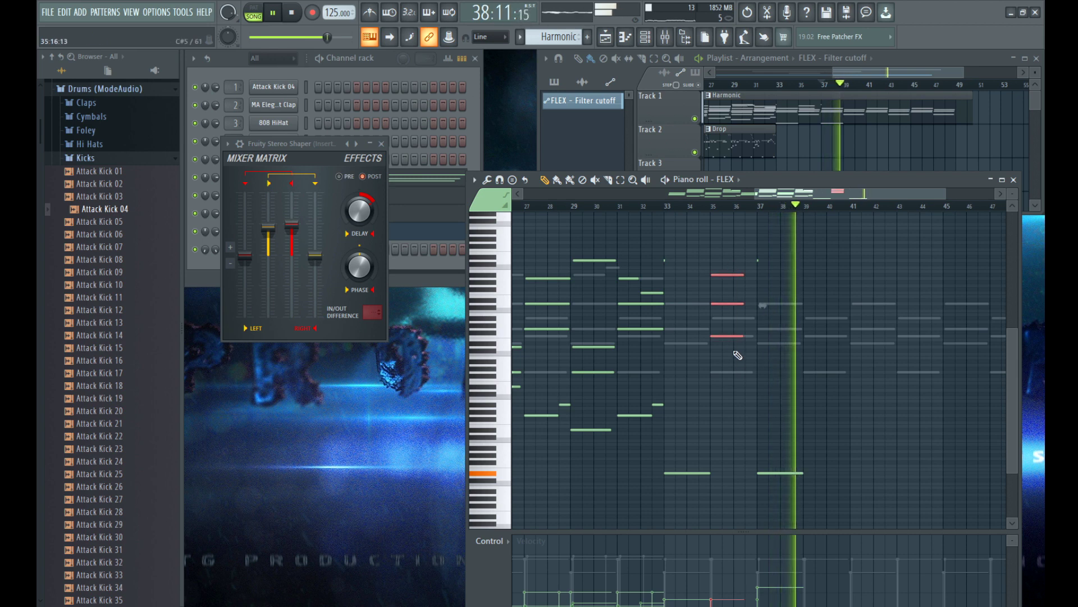
pyautogui.moveTo(737, 337); pyautogui.dragTo(841, 337)
pyautogui.click(828, 338)
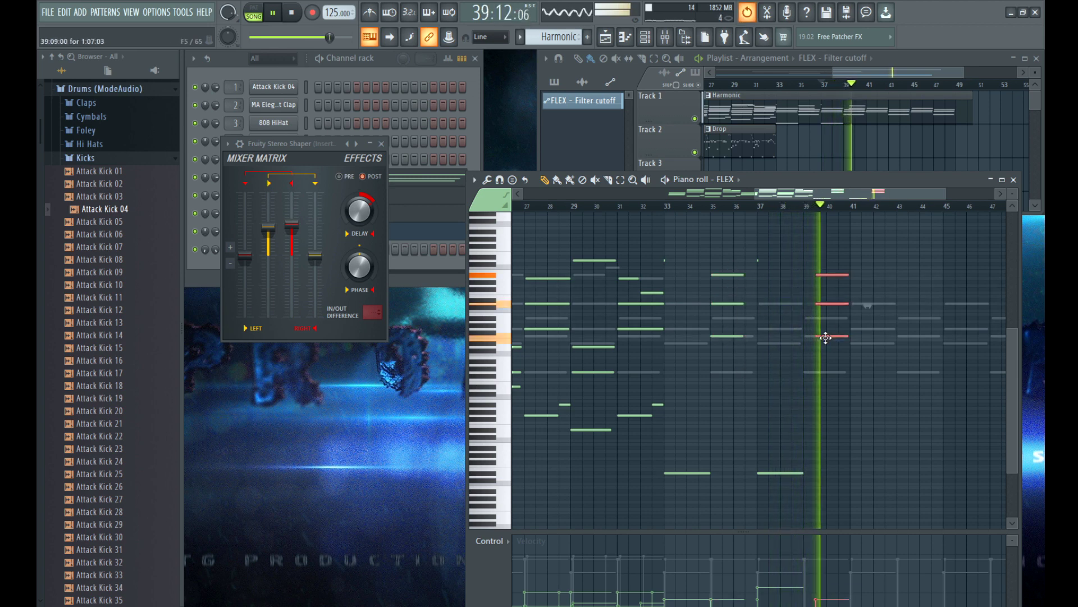
# Step: Lower the top note of the bar 39 FLEX chord by a semitone, audition it, and close Fruity Stereo Shaper
pyautogui.scroll(2, 823, 303)
pyautogui.press('space')
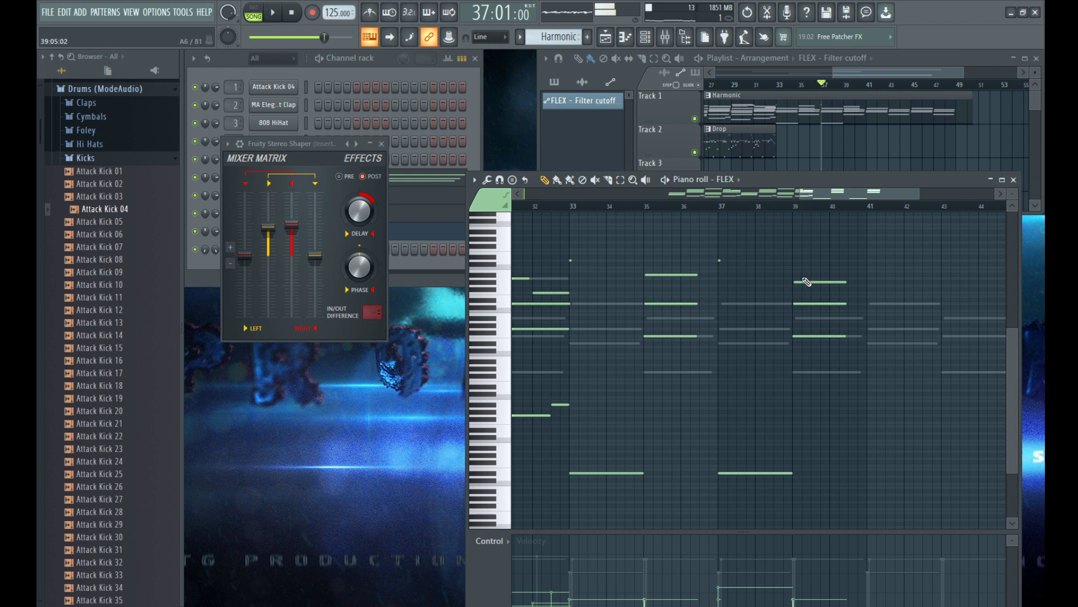
pyautogui.click(785, 207)
pyautogui.press('space')
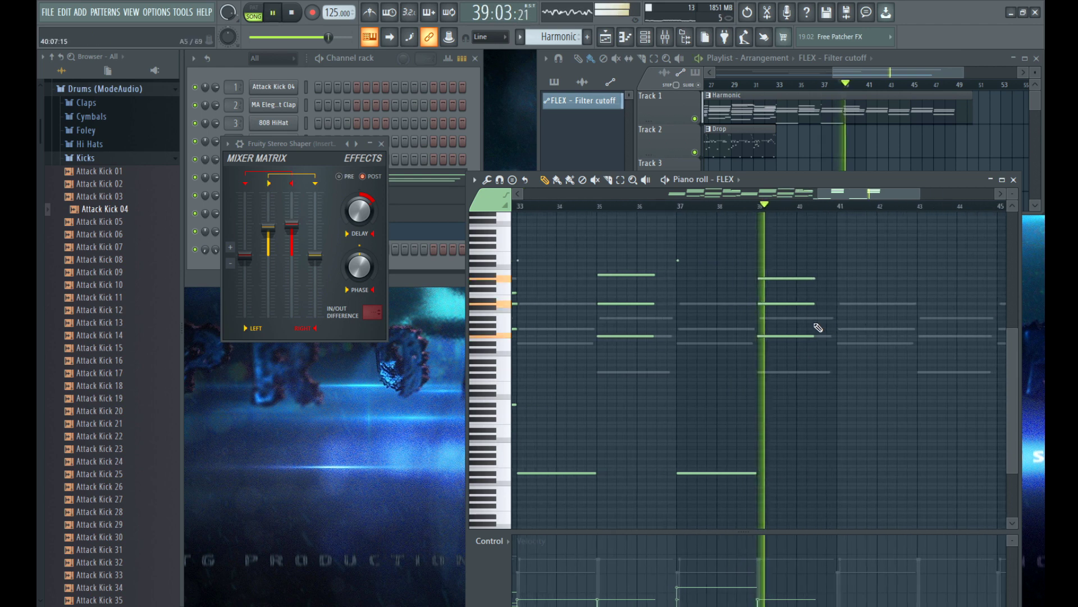
pyautogui.click(381, 146)
pyautogui.scroll(1, 841, 296)
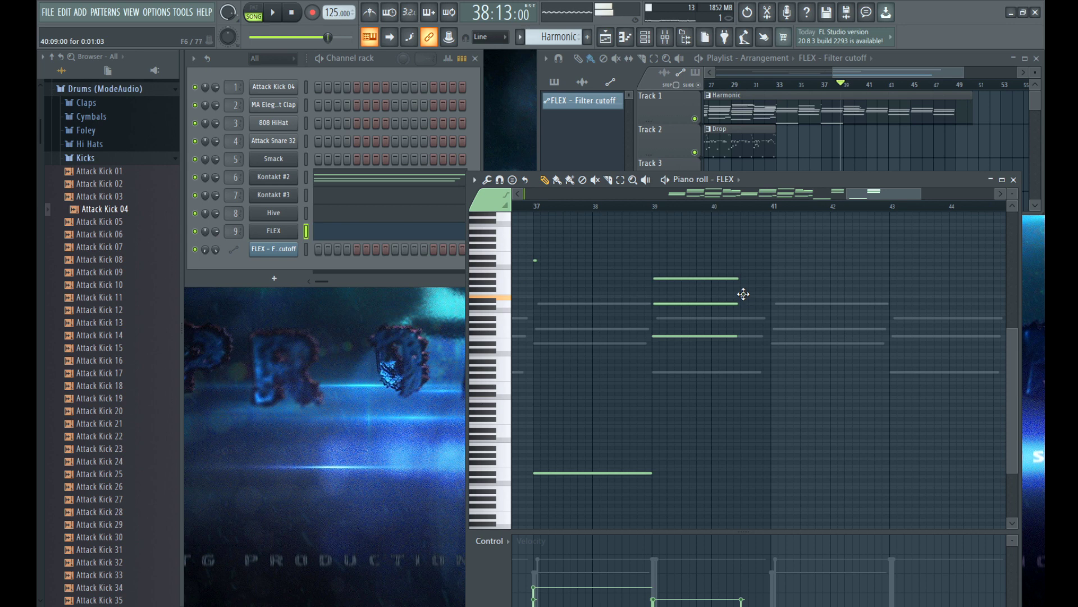
# Step: Duplicate the FLEX notes of bars 33 to 40 into bars 41 to 48 and play the copied section
pyautogui.moveTo(790, 252); pyautogui.dragTo(566, 494)
pyautogui.hotkey('ctrl', 'b')
pyautogui.click(714, 204)
pyautogui.keyDown('ctrl'); pyautogui.click(767, 271); pyautogui.keyUp('ctrl')
pyautogui.scroll(-2, 767, 281)
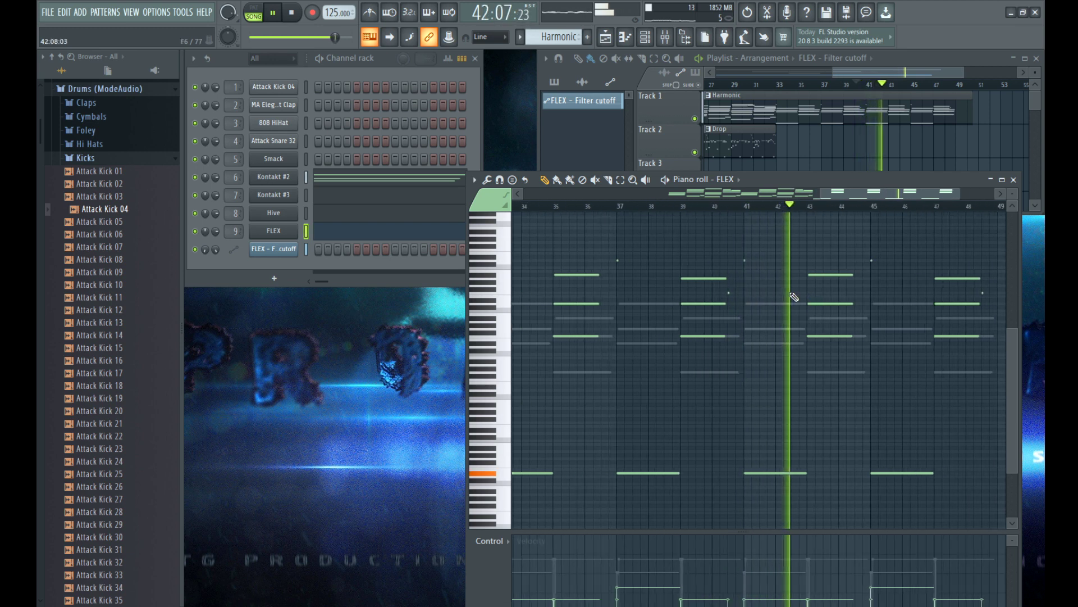
# Step: Lower the short high FLEX note at bar 45 by two semitones and lengthen it slightly
pyautogui.moveTo(742, 238); pyautogui.dragTo(731, 318)
pyautogui.keyDown('ctrl'); pyautogui.scroll(3, 831, 288); pyautogui.keyUp('ctrl')
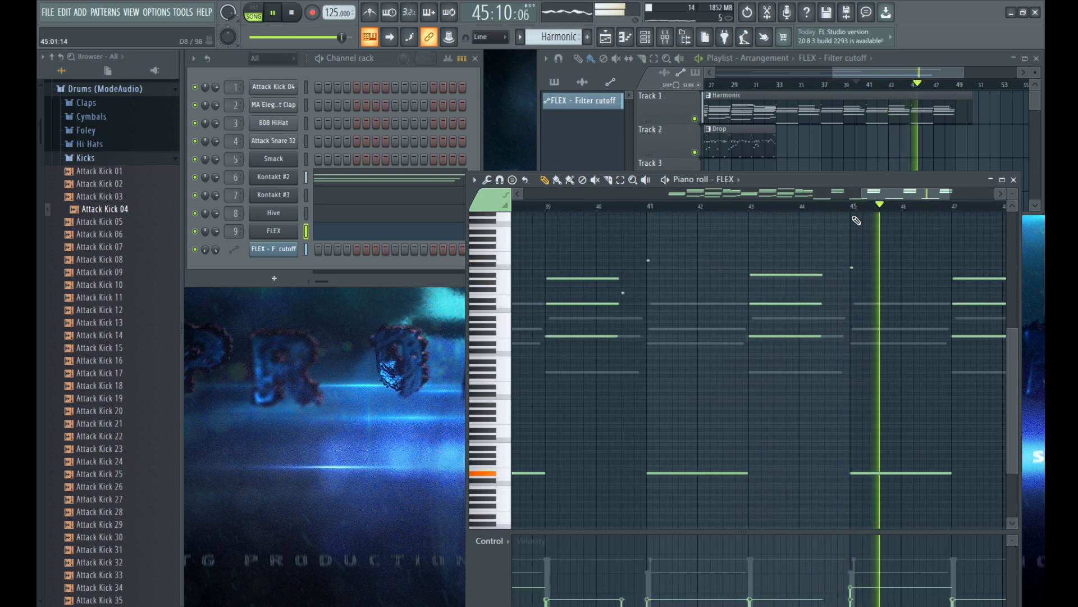
pyautogui.moveTo(843, 260)
pyautogui.mouseDown()
pyautogui.moveTo(858, 286)
pyautogui.moveTo(860, 268)
pyautogui.mouseUp()
pyautogui.press('KP_Divide')
pyautogui.keyDown('ctrl'); pyautogui.scroll(-4, 726, 259); pyautogui.keyUp('ctrl')
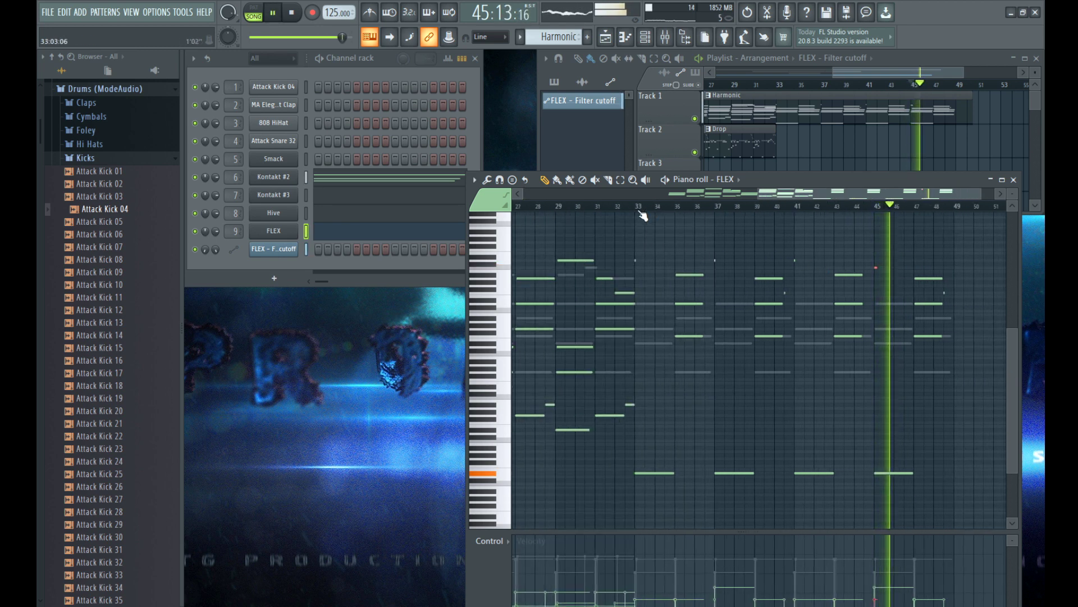
# Step: Play the part from bar 33 and lengthen the short high FLEX note at bar 37 slightly
pyautogui.keyDown('ctrl'); pyautogui.scroll(4, 638, 213); pyautogui.keyUp('ctrl')
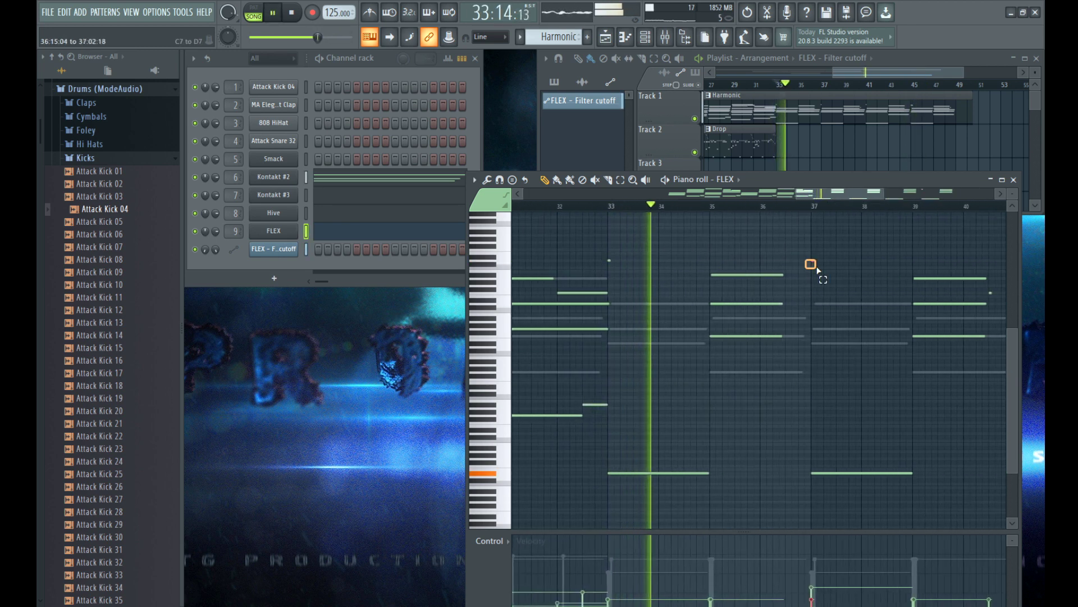
pyautogui.keyDown('ctrl'); pyautogui.scroll(2, 816, 261); pyautogui.keyUp('ctrl')
pyautogui.moveTo(809, 260); pyautogui.dragTo(817, 260)
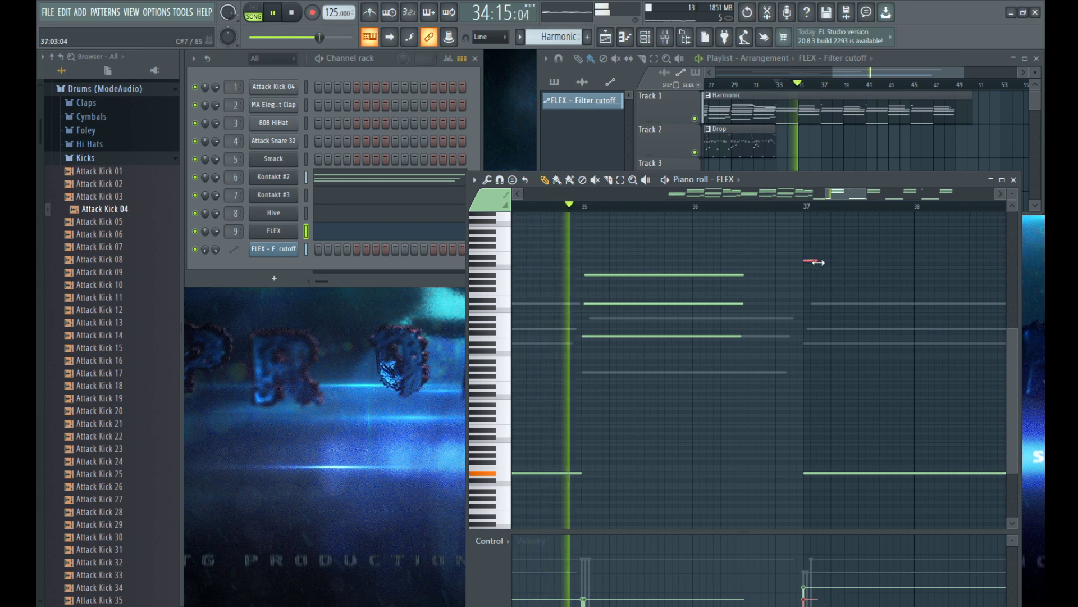
# Step: Shorten the three-note FLEX chord at bar 35 to a brief stab and play it from bar 35
pyautogui.keyDown('ctrl'); pyautogui.scroll(-2, 803, 275); pyautogui.keyUp('ctrl')
pyautogui.keyDown('ctrl'); pyautogui.scroll(-1, 725, 242); pyautogui.keyUp('ctrl')
pyautogui.keyDown('ctrl'); pyautogui.moveTo(725, 256); pyautogui.dragTo(659, 336); pyautogui.keyUp('ctrl')
pyautogui.press('space')
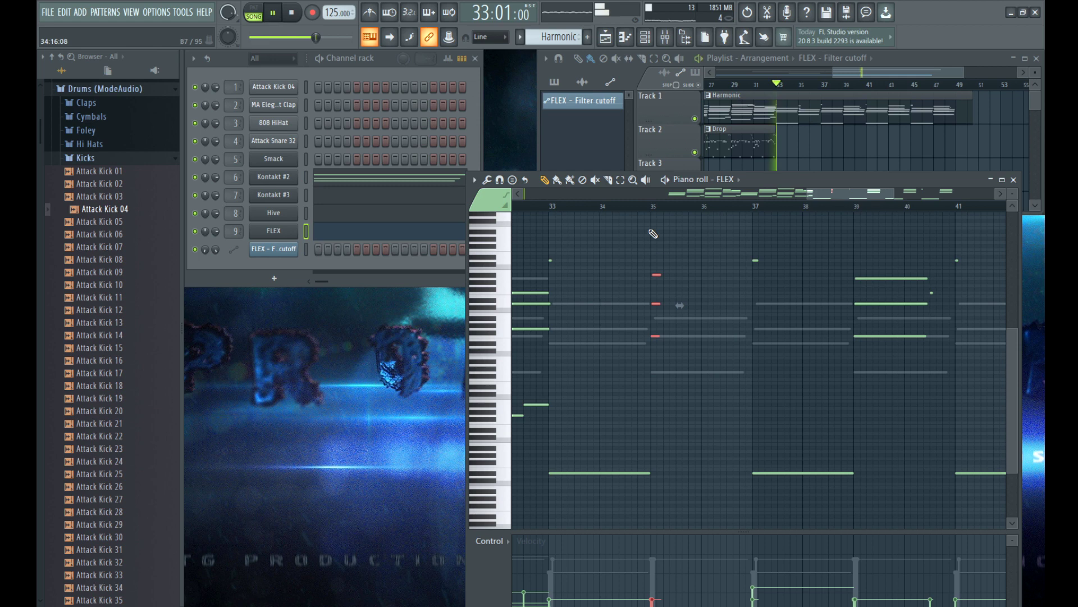
pyautogui.click(652, 207)
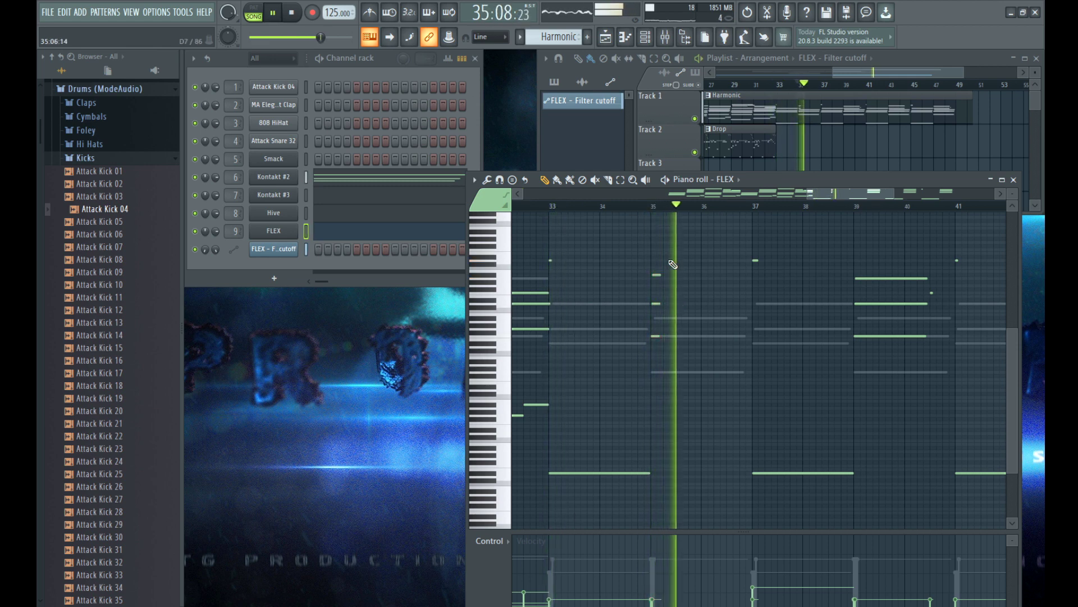
# Step: Add a short G4 note beneath the FLEX chord at bar 35 and audition it
pyautogui.scroll(-1, 643, 438)
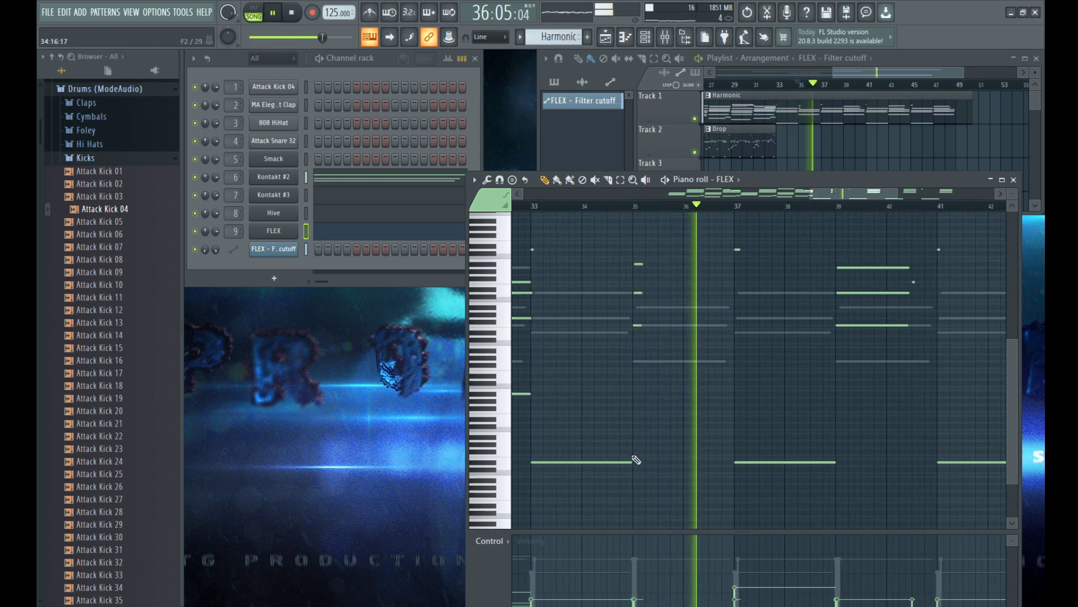
pyautogui.click(636, 361)
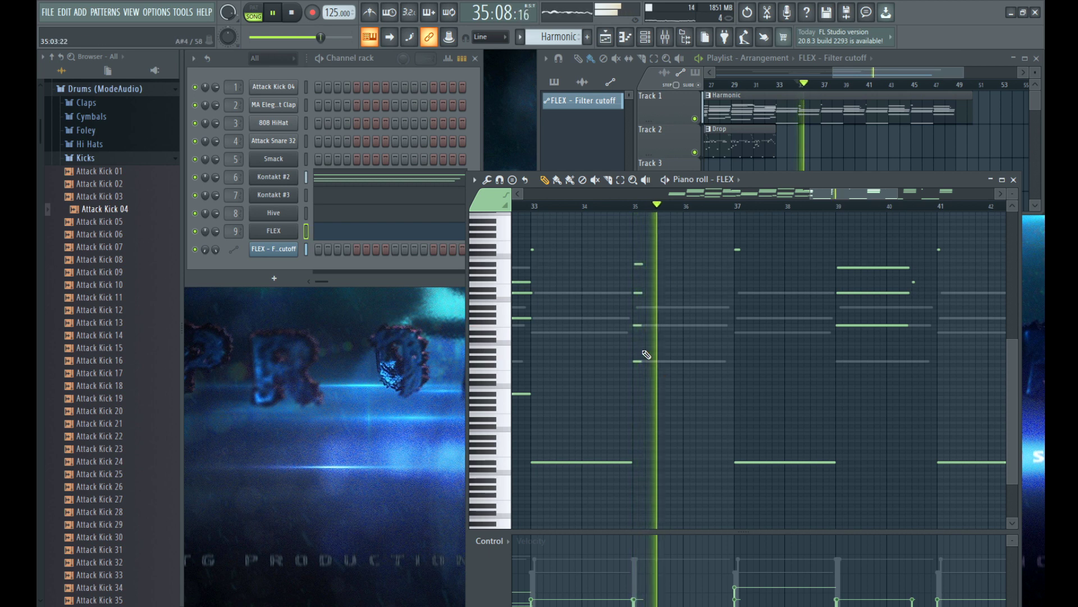
pyautogui.scroll(3, 643, 368)
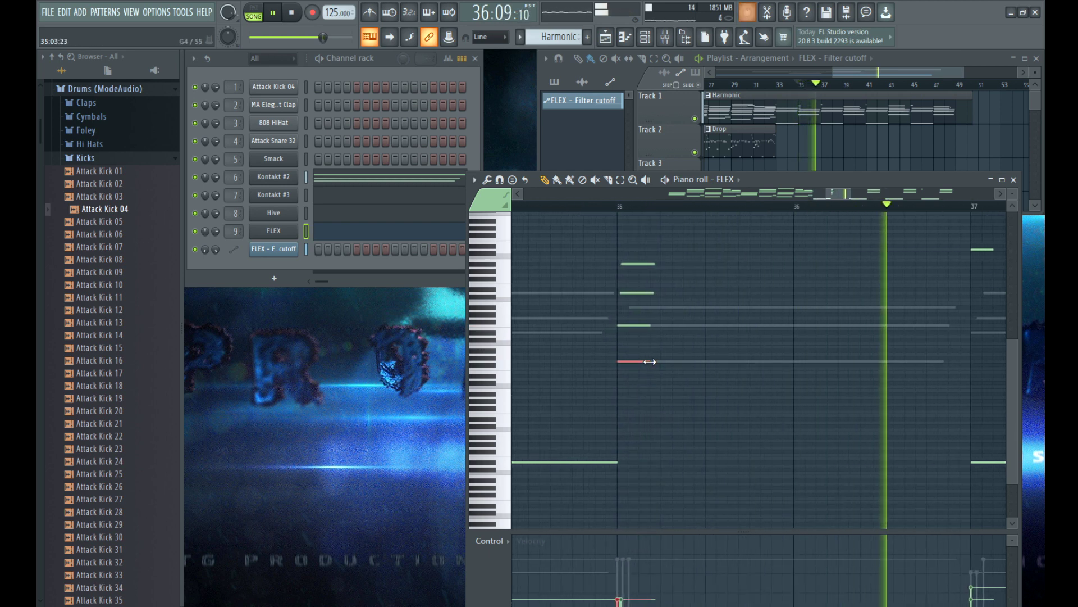
# Step: Shorten the three-note FLEX chord at bar 39 to a brief stab and deselect it
pyautogui.scroll(-3, 584, 377)
pyautogui.scroll(-2, 735, 371)
pyautogui.scroll(1, 721, 338)
pyautogui.moveTo(791, 256); pyautogui.dragTo(737, 327)
pyautogui.scroll(2, 765, 298)
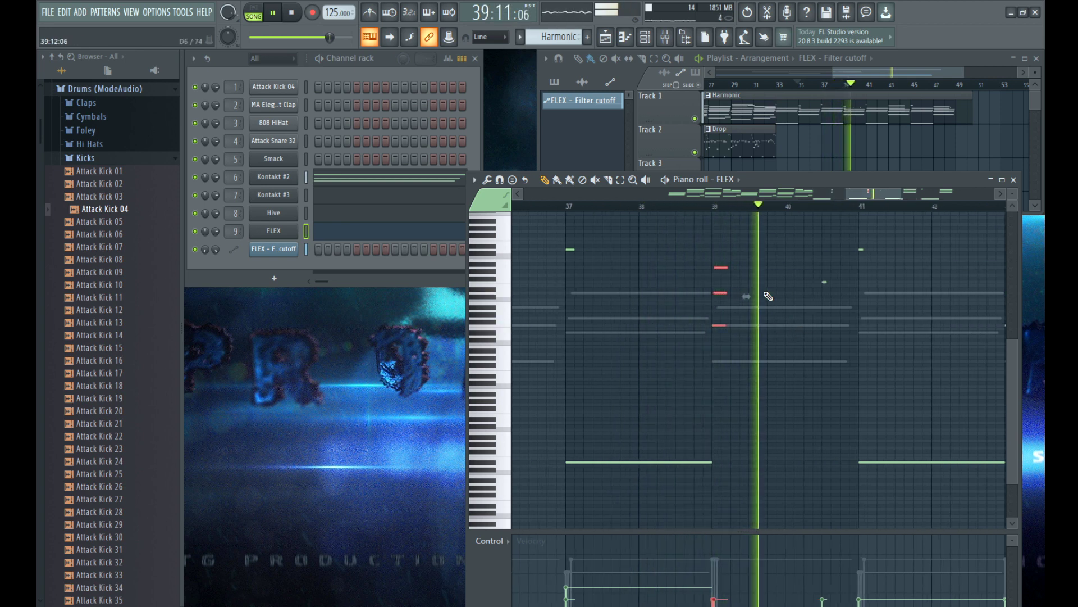
pyautogui.keyDown('ctrl'); pyautogui.click(706, 295); pyautogui.keyUp('ctrl')
# Step: Select the short high FLEX note at bar 41 and play the part from bar 41
pyautogui.scroll(-1, 706, 295)
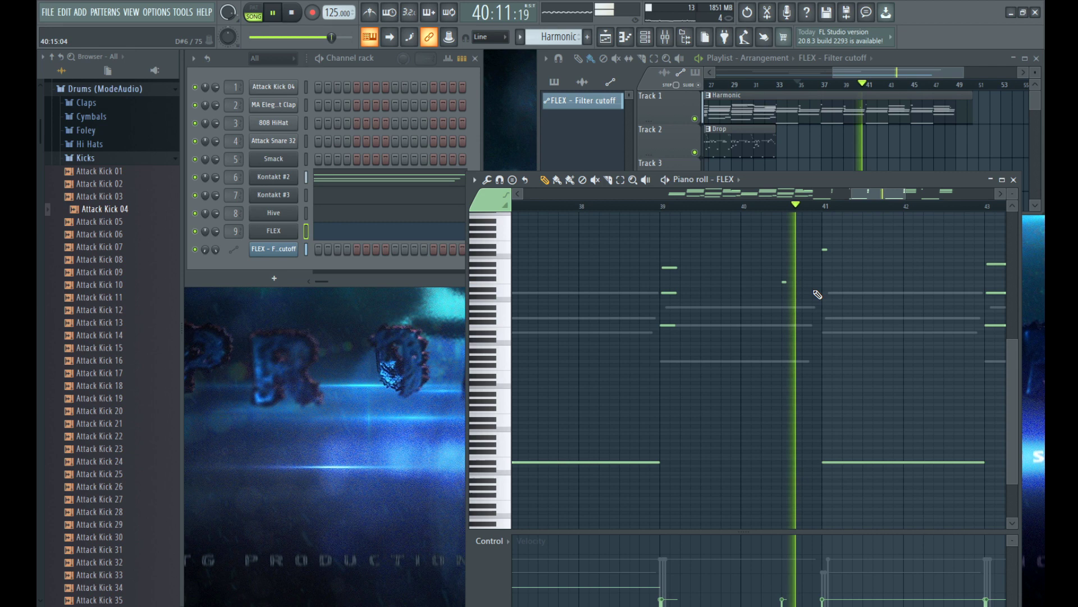
pyautogui.scroll(-2, 700, 295)
pyautogui.scroll(-2, 753, 293)
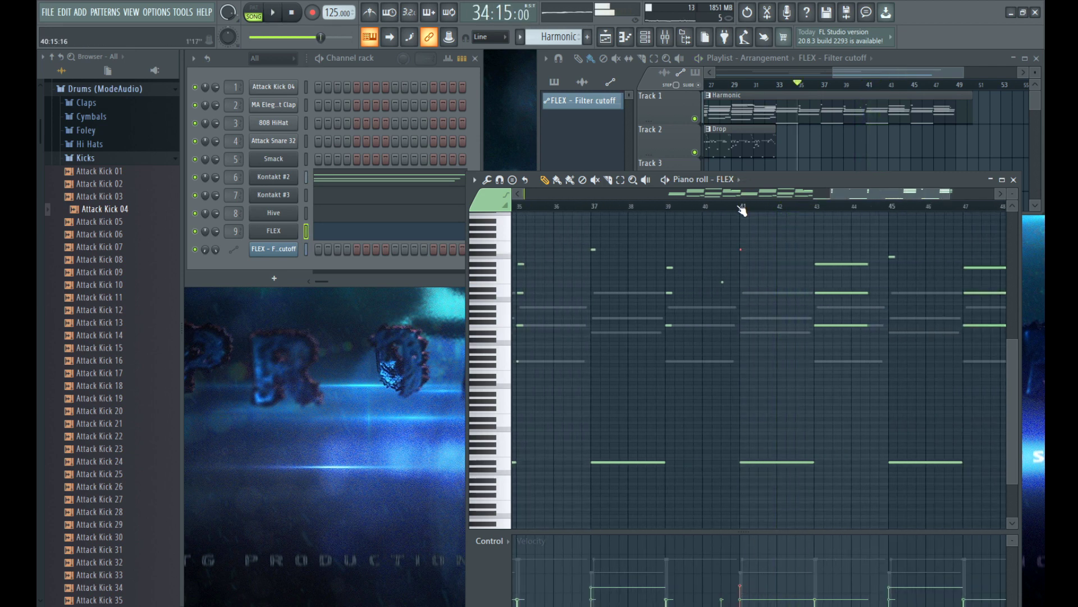
pyautogui.press('space')
pyautogui.scroll(4, 792, 274)
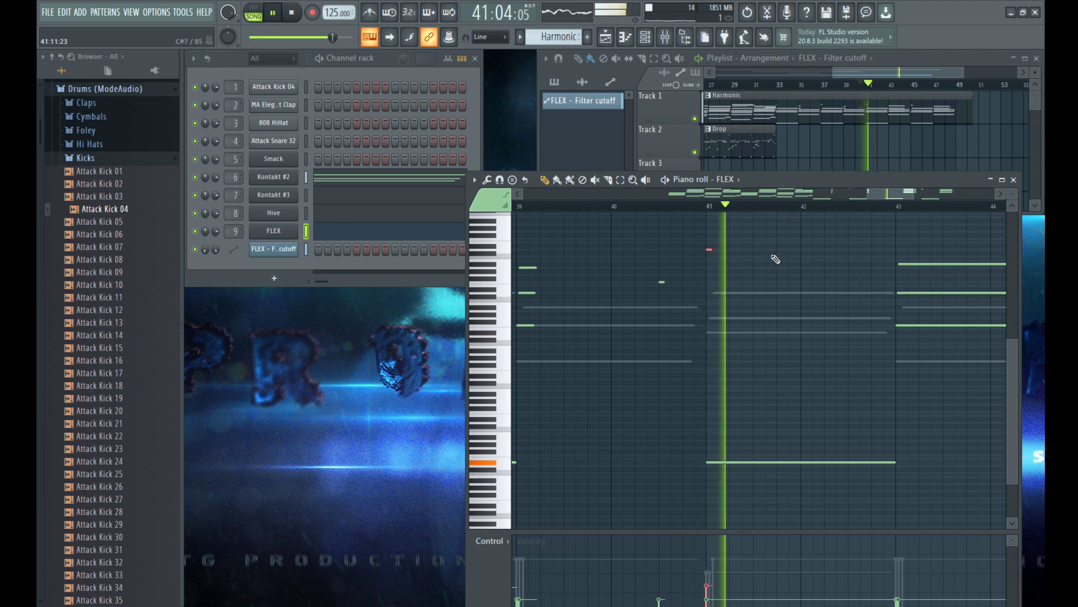
# Step: Add a short high note at the start of bar 45 in the FLEX part and lower its velocity
pyautogui.keyDown('ctrl'); pyautogui.click(781, 260); pyautogui.keyUp('ctrl')
pyautogui.scroll(-3, 787, 263)
pyautogui.scroll(2, 921, 298)
pyautogui.moveTo(803, 239); pyautogui.dragTo(833, 297)
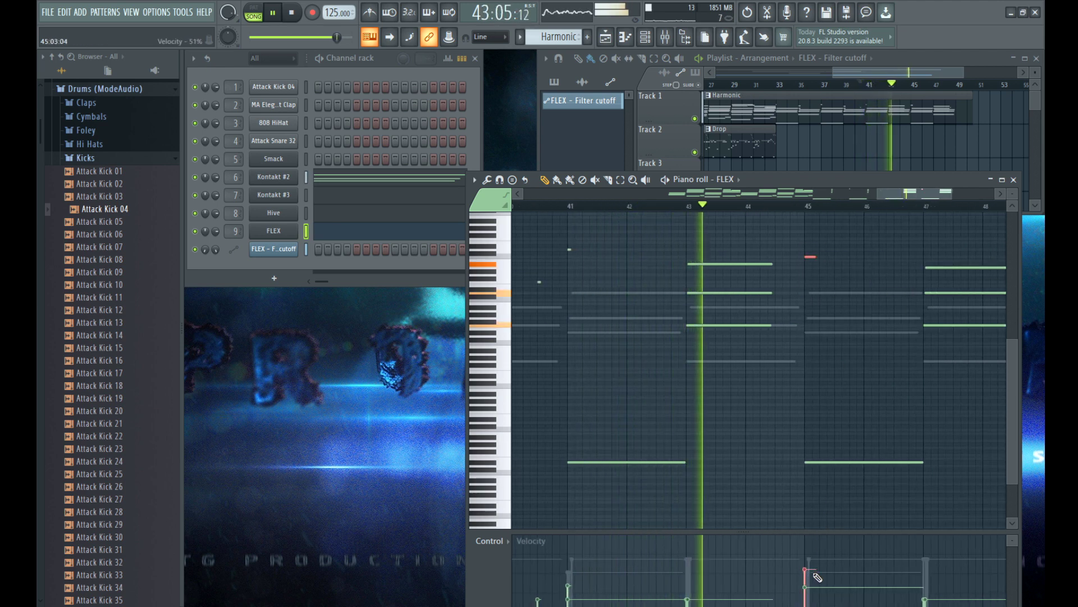
pyautogui.click(807, 573)
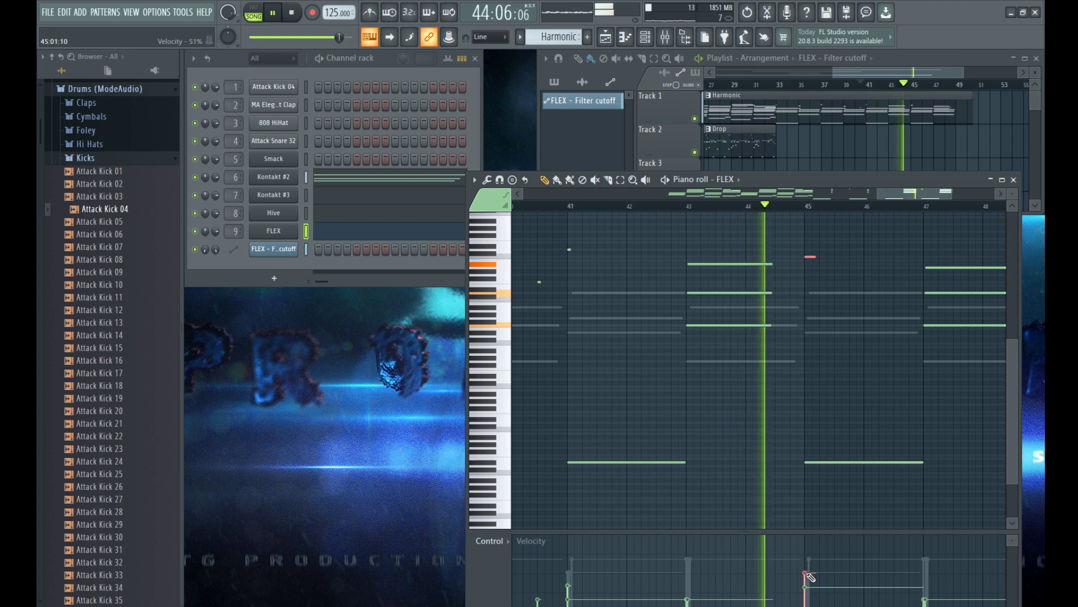
pyautogui.moveTo(807, 573); pyautogui.dragTo(806, 590)
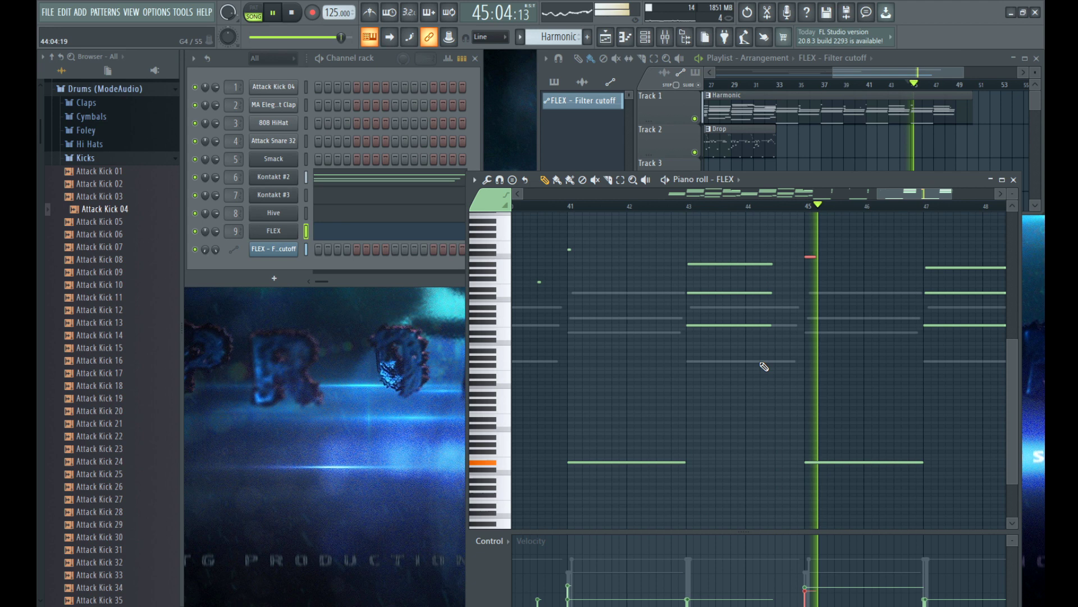
# Step: Add short melody notes at 46:09:00 and 47:01:00, setting the second one's length to 0:05:03
pyautogui.scroll(-2, 807, 310)
pyautogui.scroll(2, 811, 312)
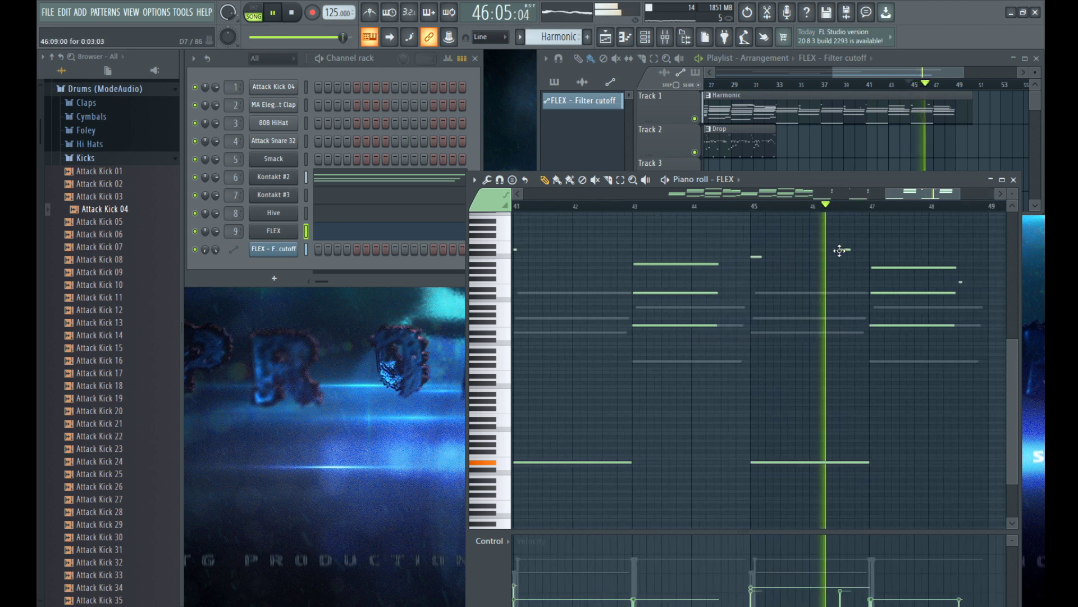
pyautogui.click(872, 238)
pyautogui.moveTo(880, 239)
pyautogui.mouseDown()
pyautogui.moveTo(946, 238)
pyautogui.moveTo(881, 241)
pyautogui.mouseUp()
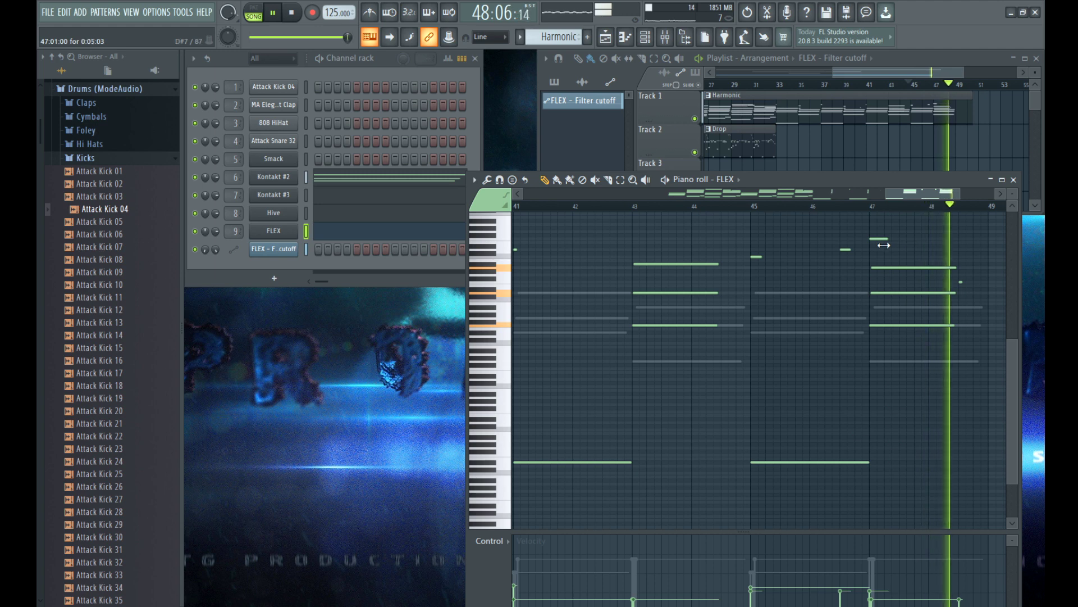
# Step: Duplicate the FLEX chord section from bars 17 to 32 so the copy starts at bar 49
pyautogui.scroll(-4, 878, 253)
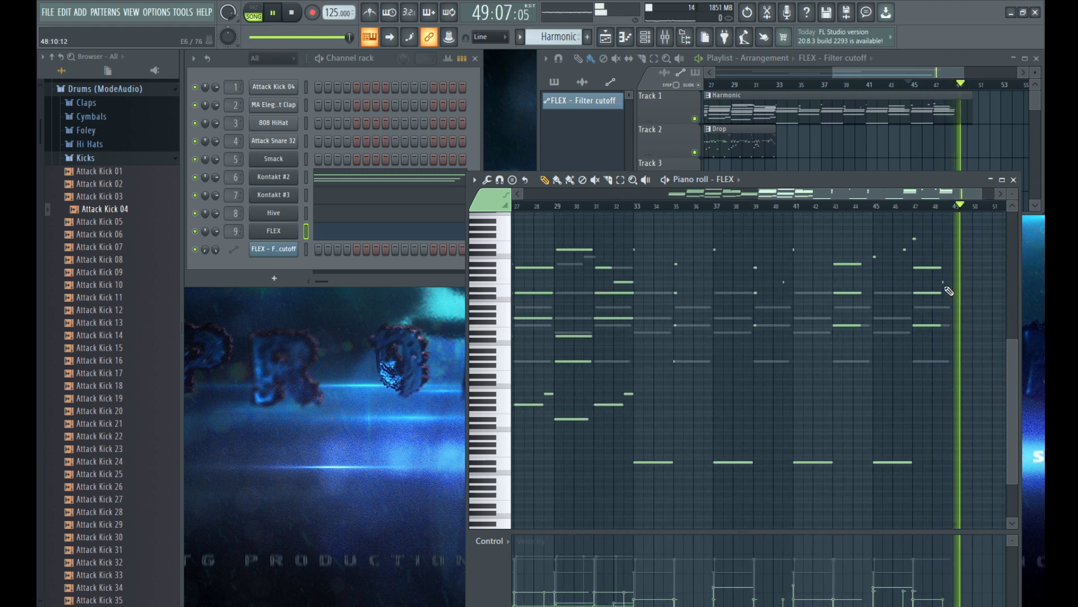
pyautogui.moveTo(590, 297); pyautogui.dragTo(751, 434)
pyautogui.moveTo(586, 404); pyautogui.dragTo(975, 410)
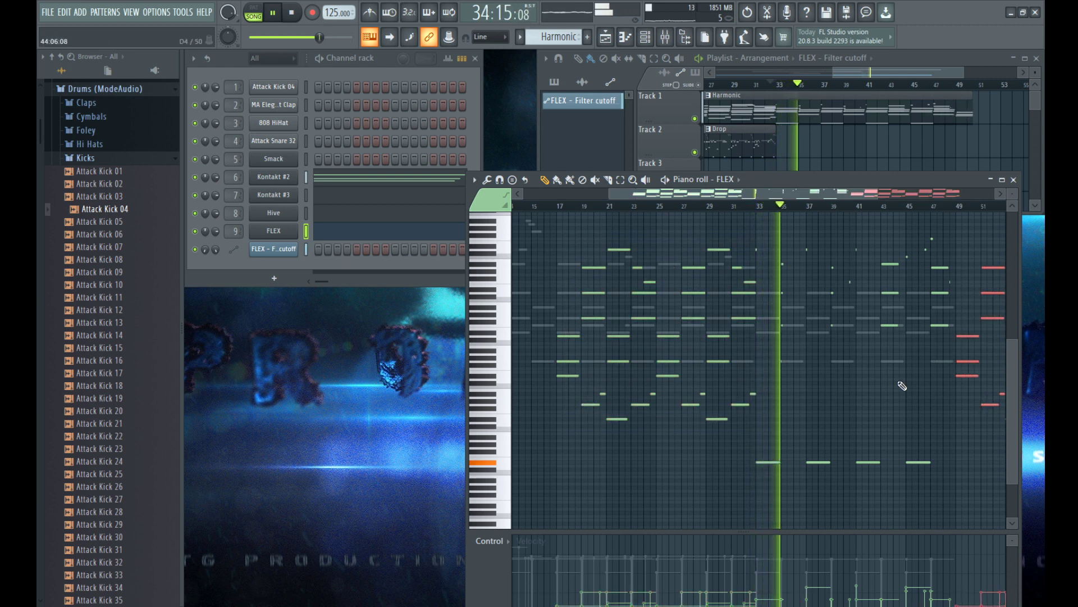
pyautogui.moveTo(931, 451); pyautogui.dragTo(732, 486)
pyautogui.scroll(-4, 738, 486)
pyautogui.scroll(5, 845, 465)
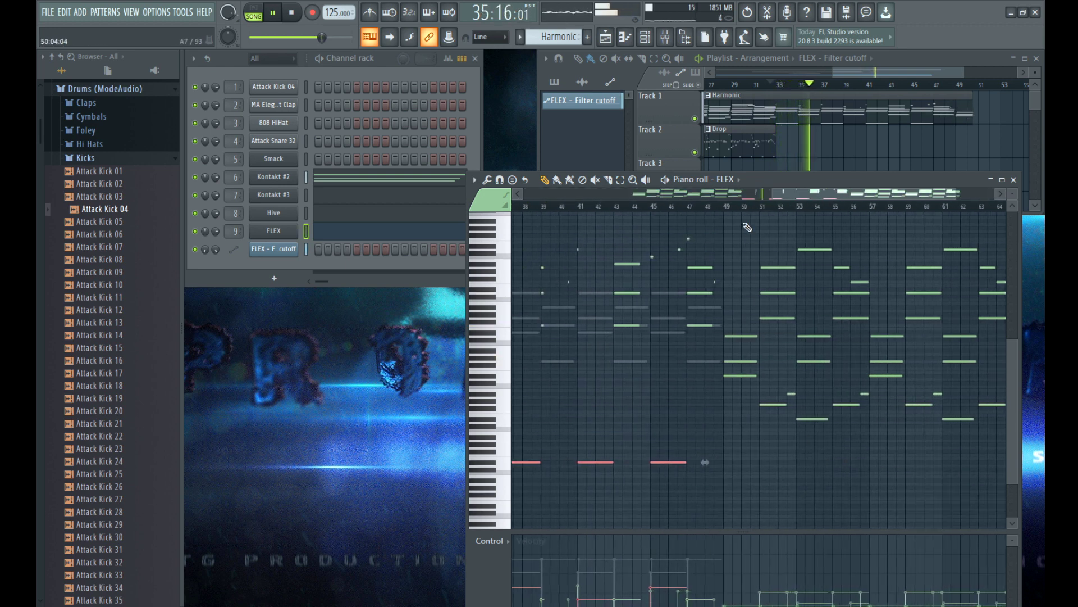
pyautogui.scroll(3, 756, 345)
pyautogui.keyDown('ctrl'); pyautogui.click(698, 412); pyautogui.keyUp('ctrl')
# Step: Play the copied section and lengthen the Harmonic clip on Track 1 of the playlist to cover the copied notes
pyautogui.scroll(-1, 696, 409)
pyautogui.scroll(-6, 720, 393)
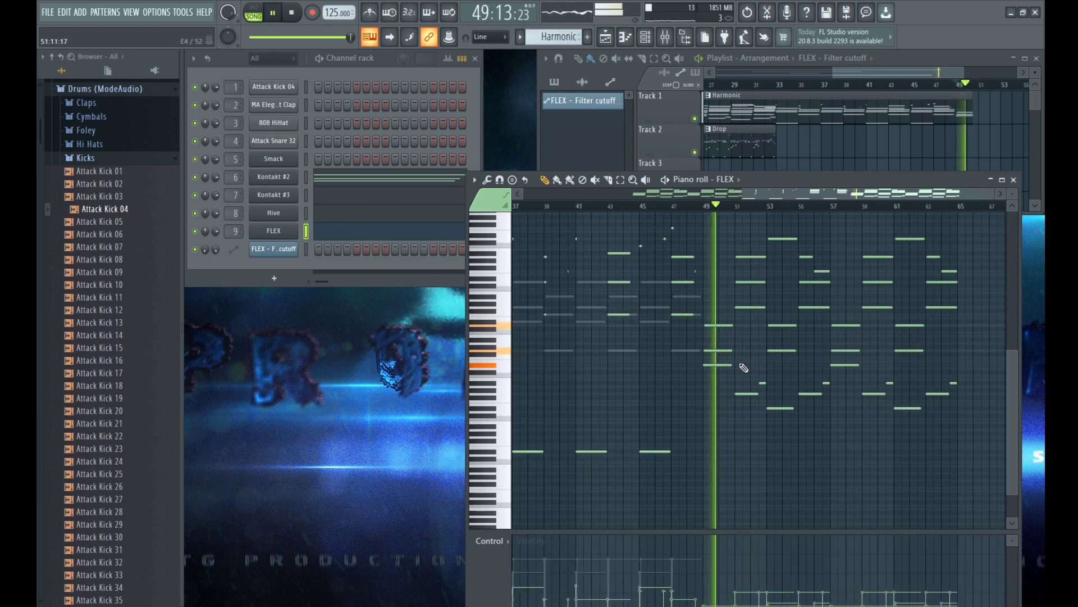
pyautogui.scroll(2, 875, 318)
pyautogui.scroll(1, 874, 320)
pyautogui.scroll(2, 821, 307)
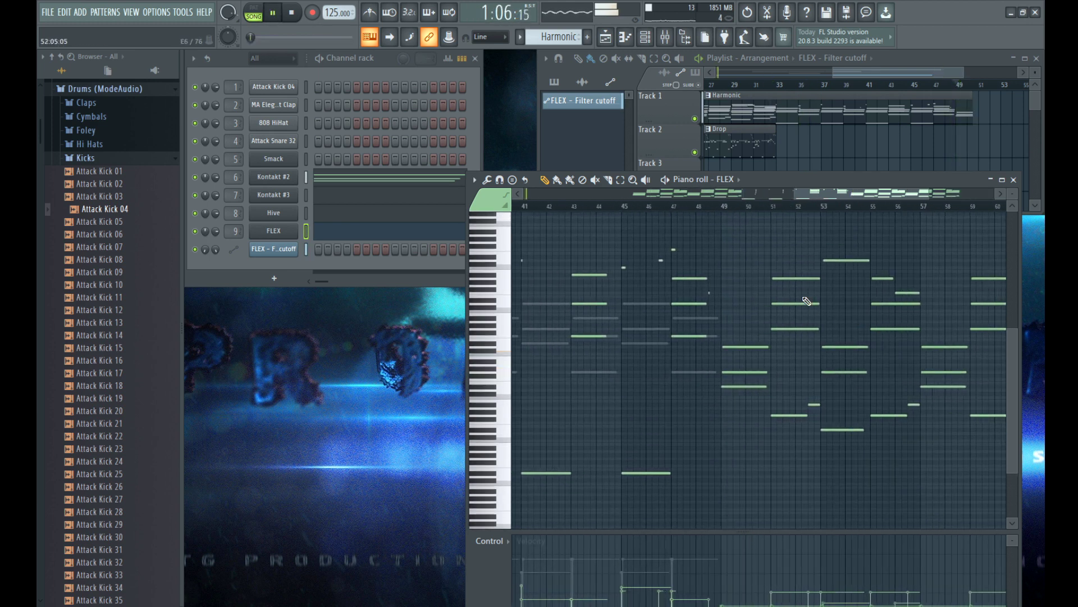
pyautogui.press('space')
pyautogui.click(1039, 133)
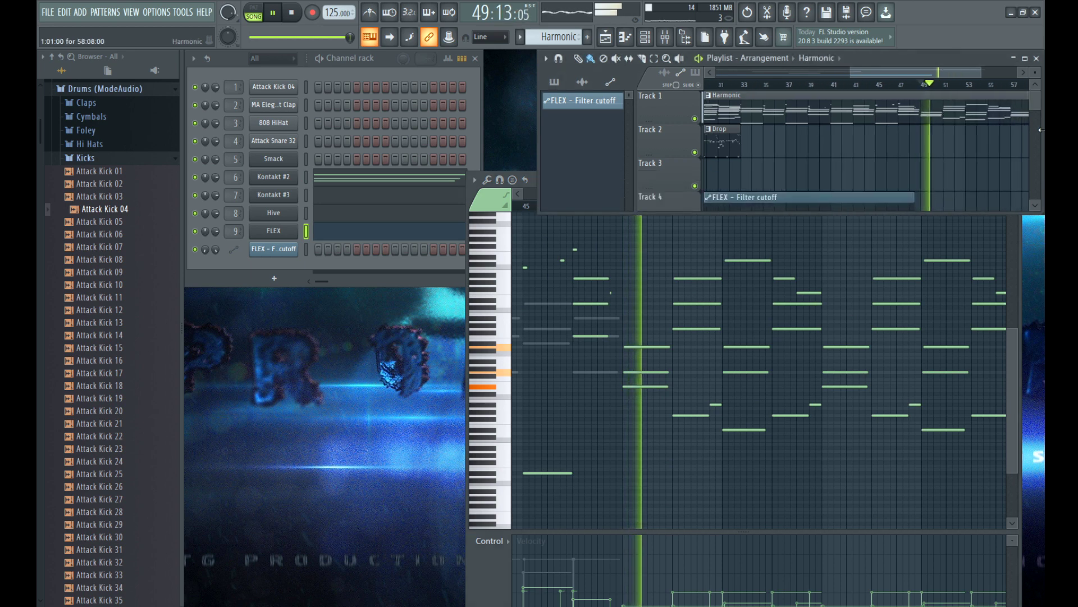
# Step: Stop playback and delete the two upper notes of the chord at bar 51
pyautogui.scroll(3, 708, 292)
pyautogui.rightClick(729, 279)
pyautogui.press('space')
pyautogui.scroll(2, 709, 339)
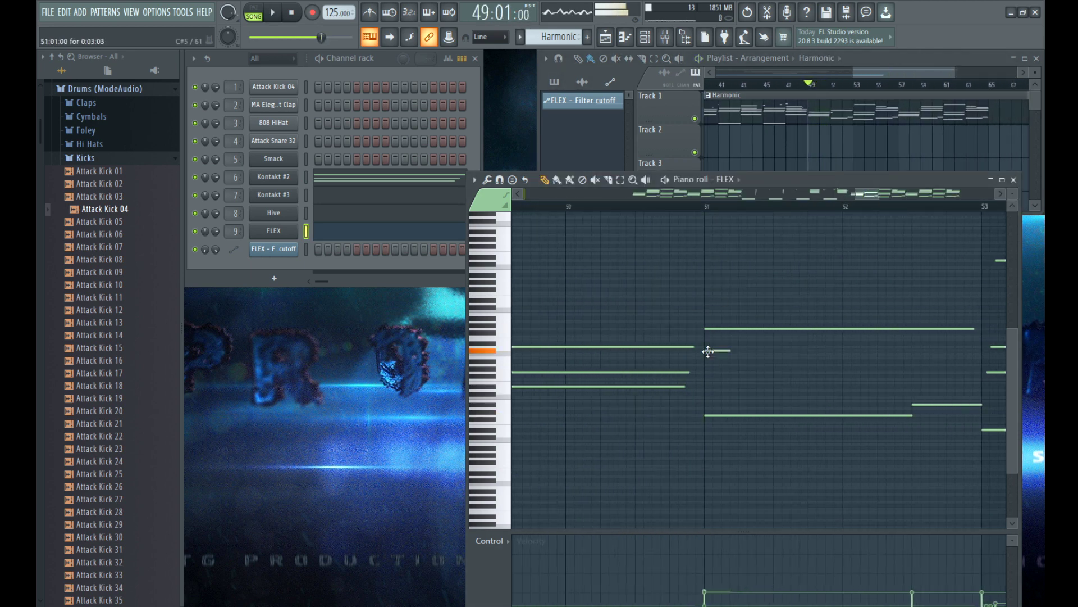
# Step: Copy the bar 49 chord to bar 51 and lower its notes, placing the bottom one on D4
pyautogui.scroll(-4, 710, 378)
pyautogui.moveTo(695, 331); pyautogui.dragTo(623, 395)
pyautogui.scroll(2, 738, 387)
pyautogui.scroll(3, 696, 366)
pyautogui.keyDown('ctrl'); pyautogui.click(696, 365); pyautogui.keyUp('ctrl')
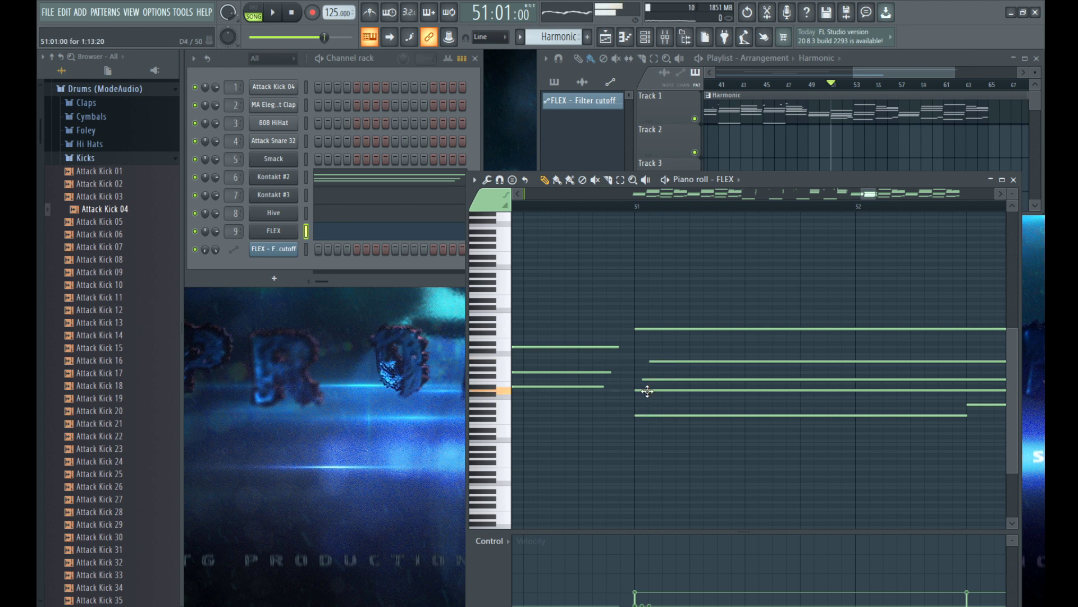
# Step: Play back from bar 51 and remove the D4 note from that chord
pyautogui.press('space')
pyautogui.keyDown('ctrl'); pyautogui.scroll(-3, 624, 337); pyautogui.keyUp('ctrl')
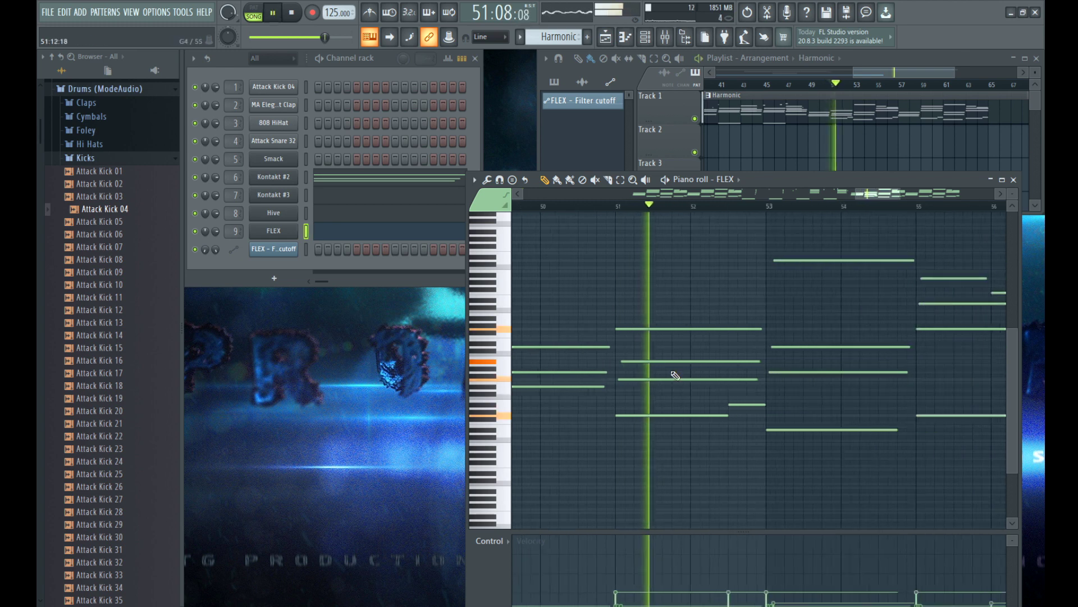
pyautogui.keyDown('ctrl'); pyautogui.scroll(-2, 748, 415); pyautogui.keyUp('ctrl')
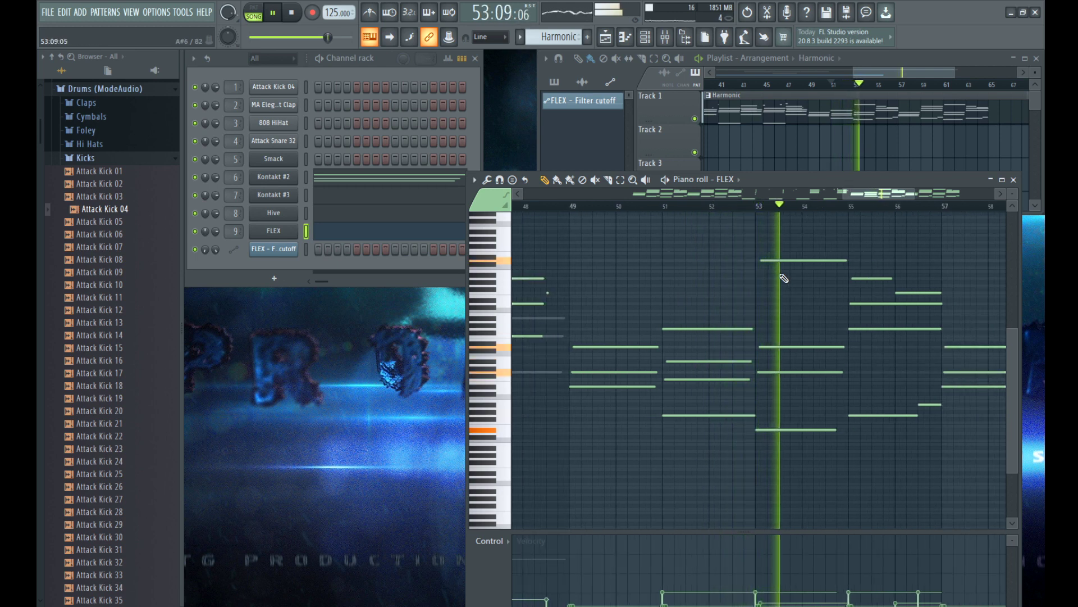
# Step: Add a slide note to C#7 at 53:09:00 and shorten it to end with the bar 53 chord
pyautogui.press('space')
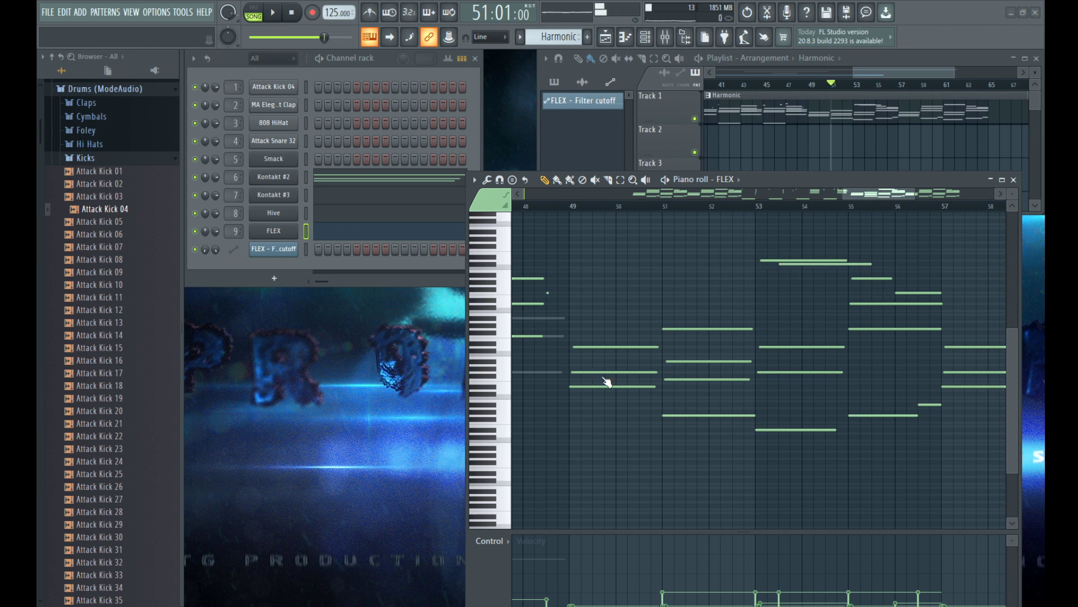
pyautogui.click(762, 209)
pyautogui.press('space')
pyautogui.keyDown('ctrl'); pyautogui.scroll(2, 848, 304); pyautogui.keyUp('ctrl')
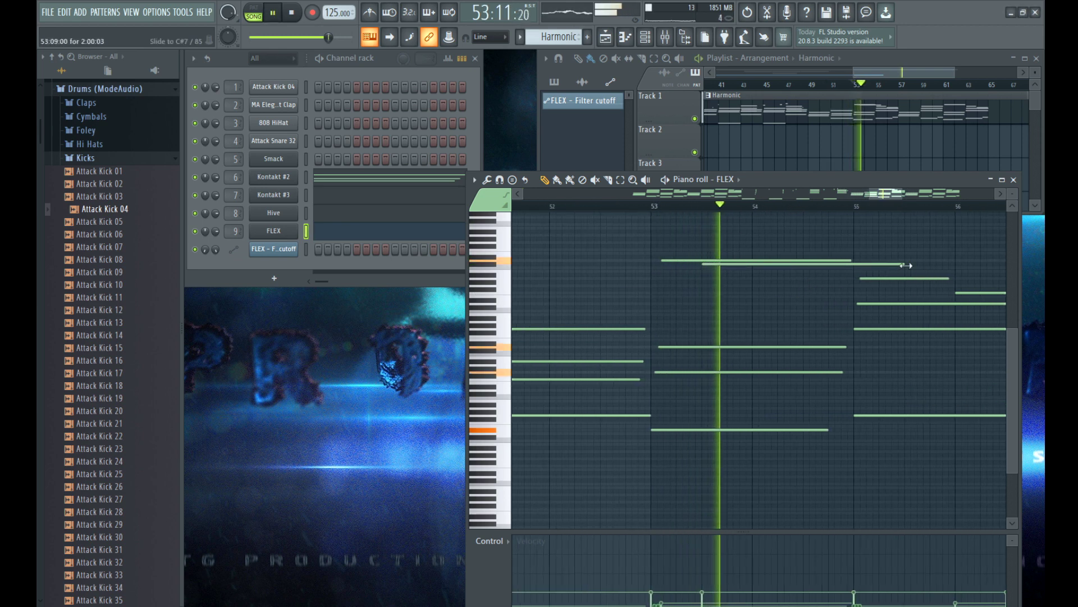
pyautogui.moveTo(903, 265); pyautogui.dragTo(851, 264)
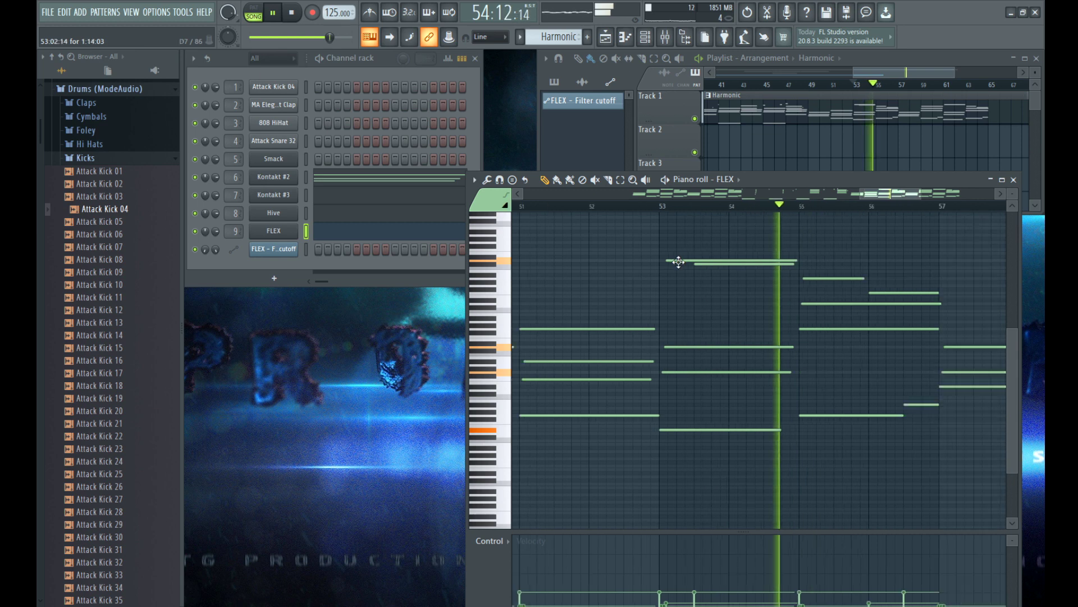
# Step: Add a slide note to C#5 in bar 57 and shorten the chord's top D5 note to 0:13:20
pyautogui.keyDown('ctrl'); pyautogui.scroll(-2, 673, 272); pyautogui.keyUp('ctrl')
pyautogui.keyDown('ctrl'); pyautogui.scroll(-3, 803, 284); pyautogui.keyUp('ctrl')
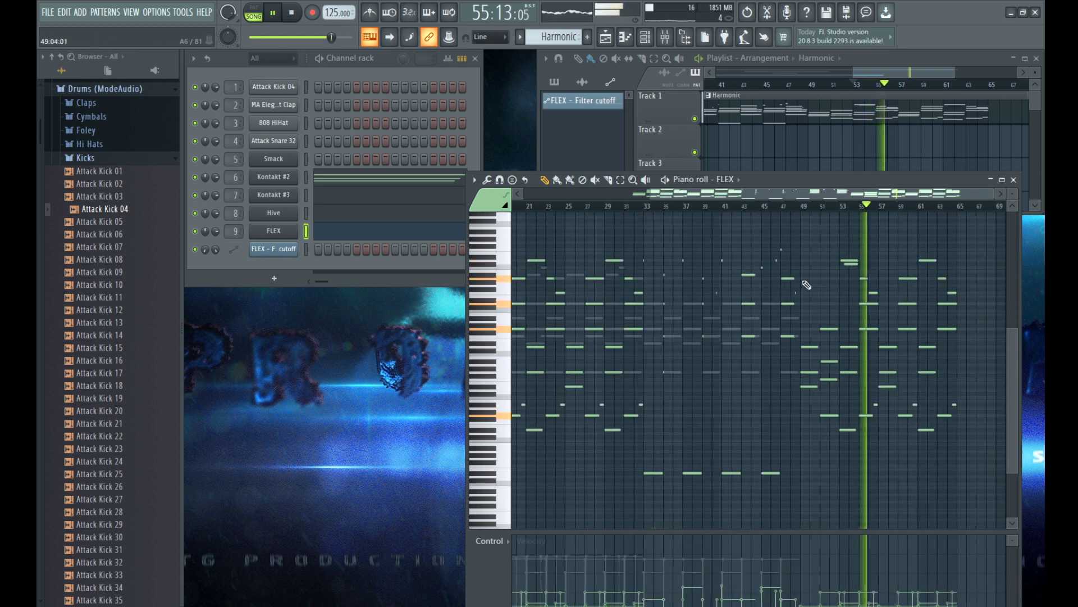
pyautogui.keyDown('ctrl'); pyautogui.scroll(3, 893, 289); pyautogui.keyUp('ctrl')
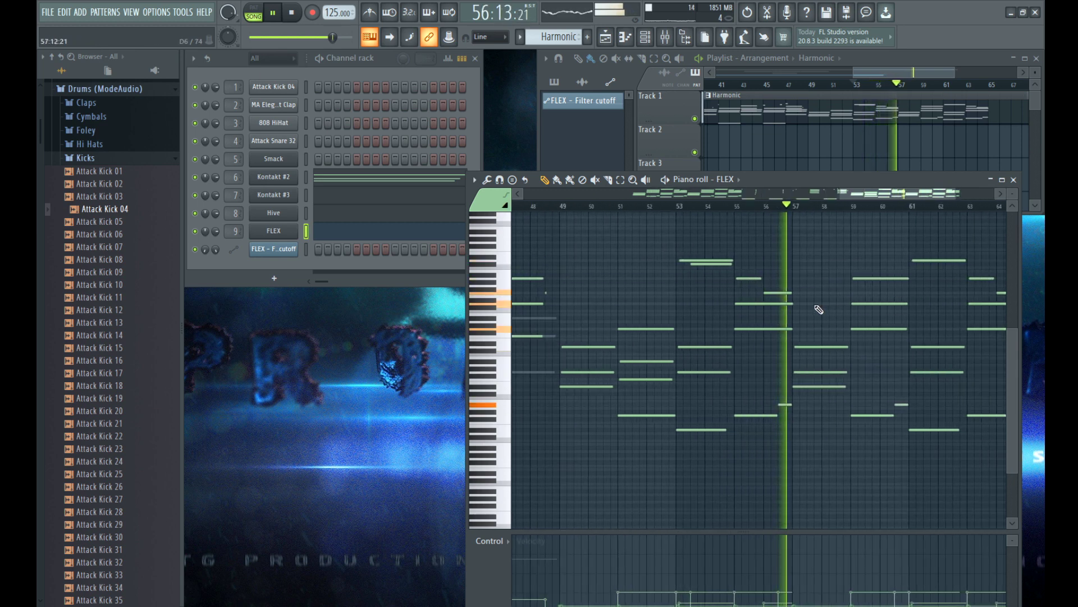
pyautogui.press('space')
pyautogui.click(831, 352)
pyautogui.keyDown('ctrl'); pyautogui.scroll(2, 809, 345); pyautogui.keyUp('ctrl')
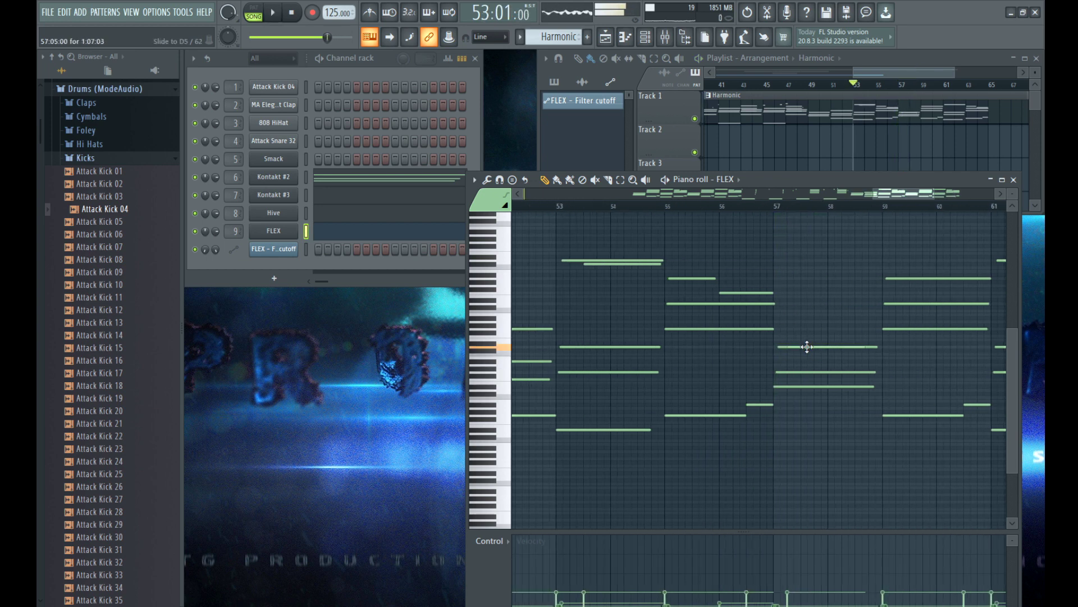
pyautogui.keyDown('ctrl'); pyautogui.scroll(2, 754, 352); pyautogui.keyUp('ctrl')
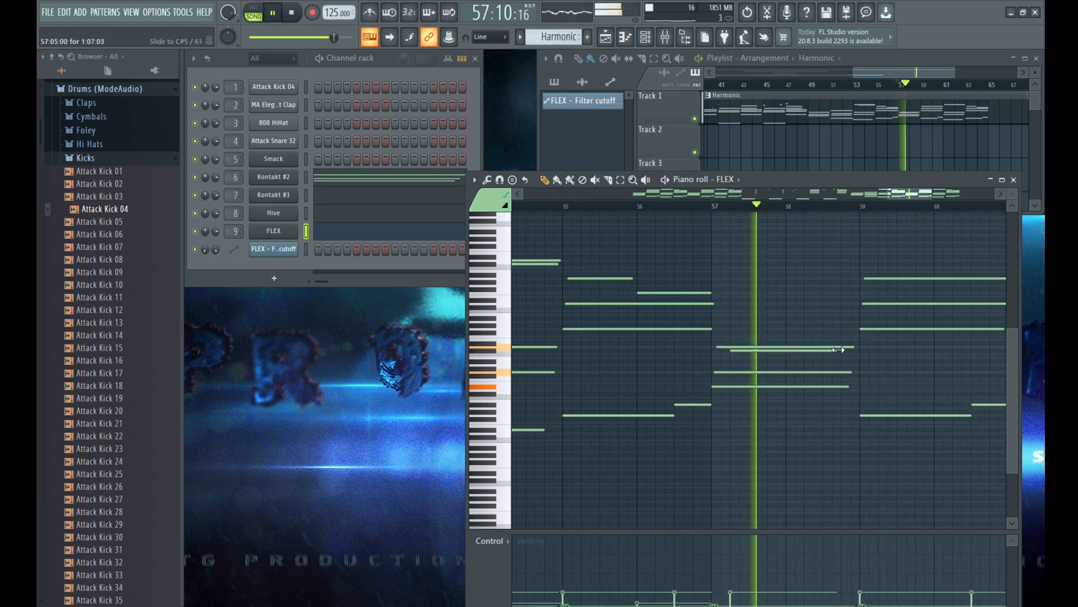
pyautogui.moveTo(754, 352); pyautogui.dragTo(778, 346)
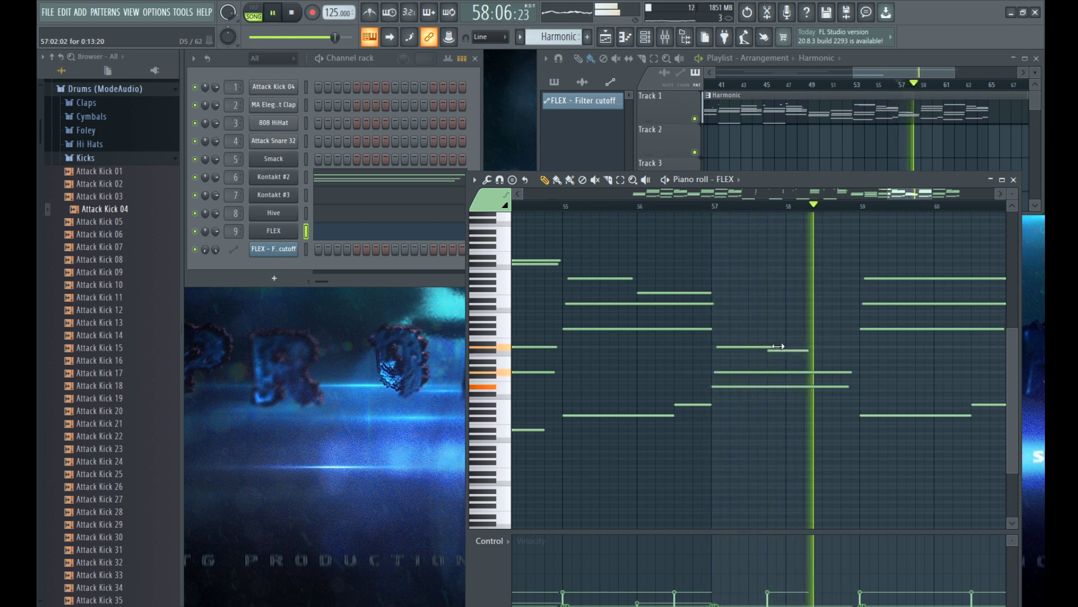
# Step: Add a slide note at 58:07:00 lasting 0:09:03, raise it to A5, and play back the edited section
pyautogui.click(810, 347)
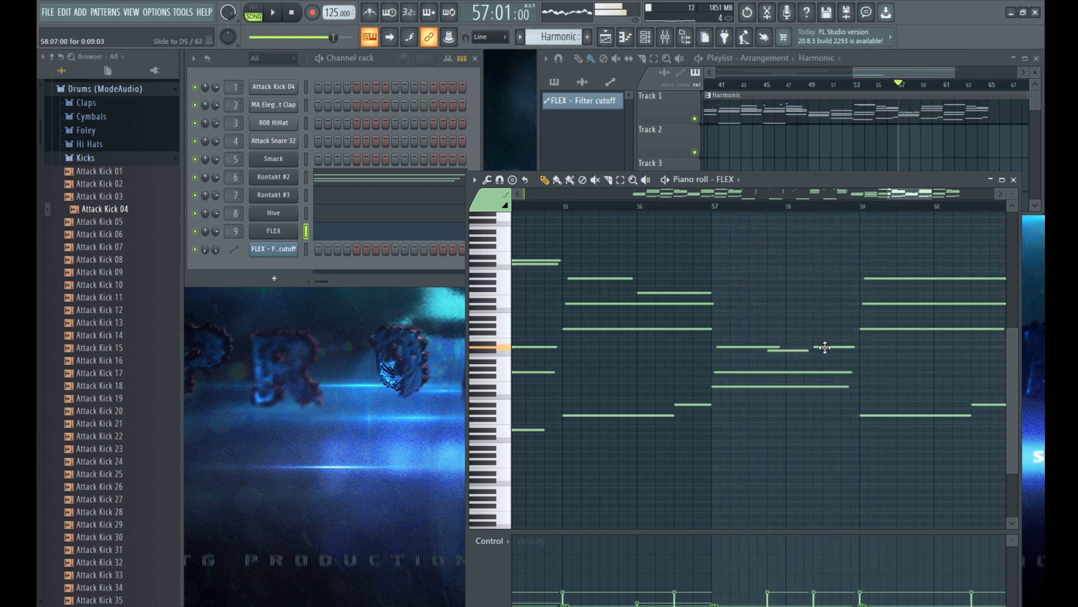
pyautogui.moveTo(820, 347); pyautogui.dragTo(829, 322)
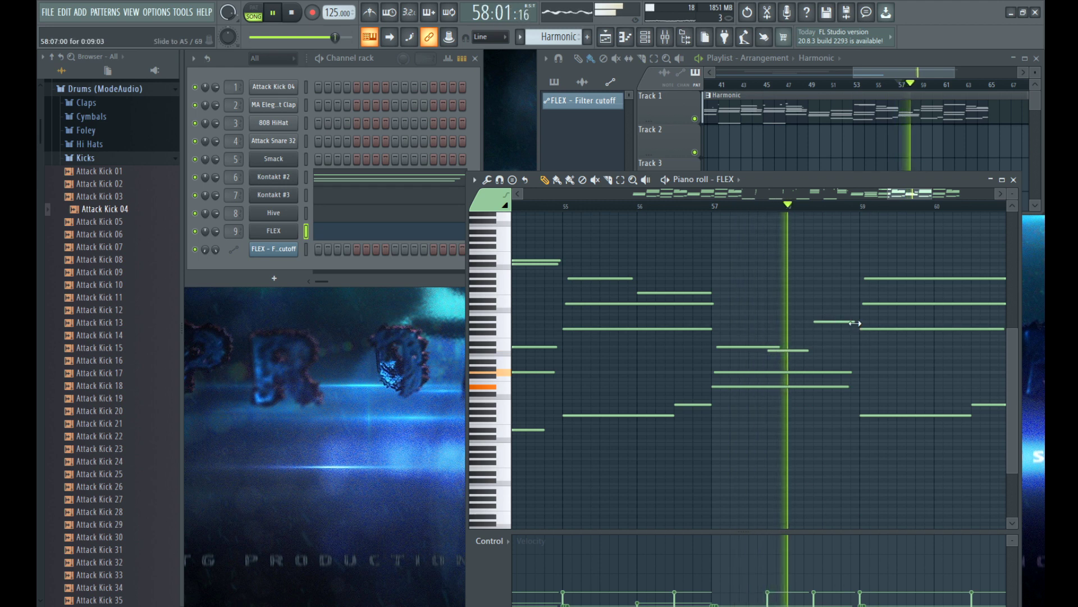
pyautogui.keyDown('ctrl'); pyautogui.scroll(2, 857, 331); pyautogui.keyUp('ctrl')
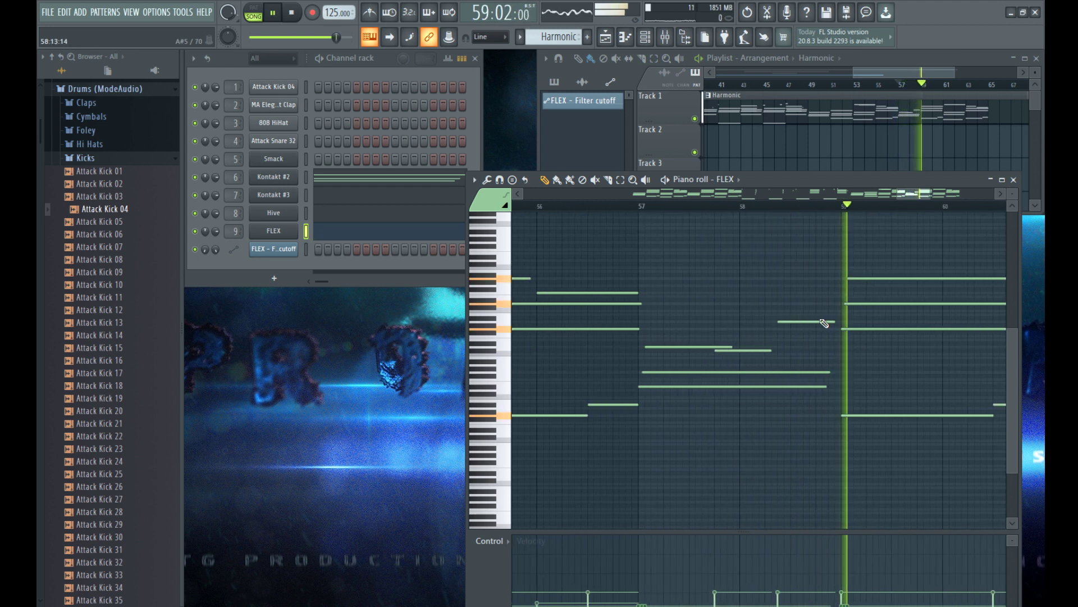
pyautogui.keyDown('ctrl'); pyautogui.scroll(-5, 851, 336); pyautogui.keyUp('ctrl')
pyautogui.keyDown('ctrl'); pyautogui.scroll(3, 848, 336); pyautogui.keyUp('ctrl')
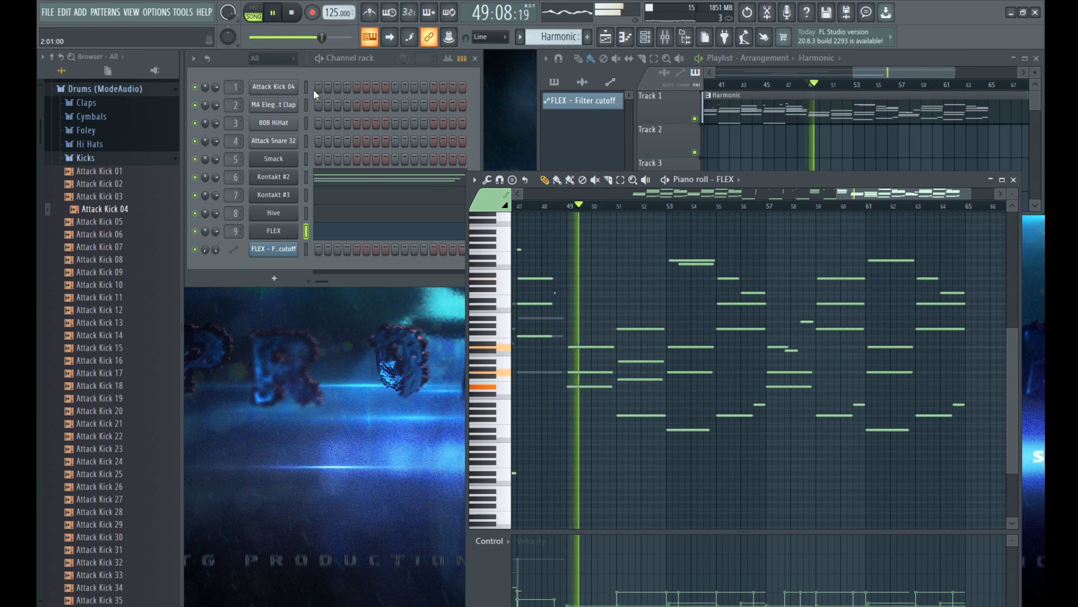
# Step: Place two Drop clips back to back on Track 2 of the playlist, starting at bars 49 and 57
pyautogui.keyDown('ctrl'); pyautogui.scroll(-4, 899, 145); pyautogui.keyUp('ctrl')
pyautogui.moveTo(780, 148); pyautogui.dragTo(882, 148)
pyautogui.press('space')
pyautogui.keyDown('ctrl'); pyautogui.scroll(2, 879, 148); pyautogui.keyUp('ctrl')
pyautogui.keyDown('ctrl'); pyautogui.scroll(-2, 878, 147); pyautogui.keyUp('ctrl')
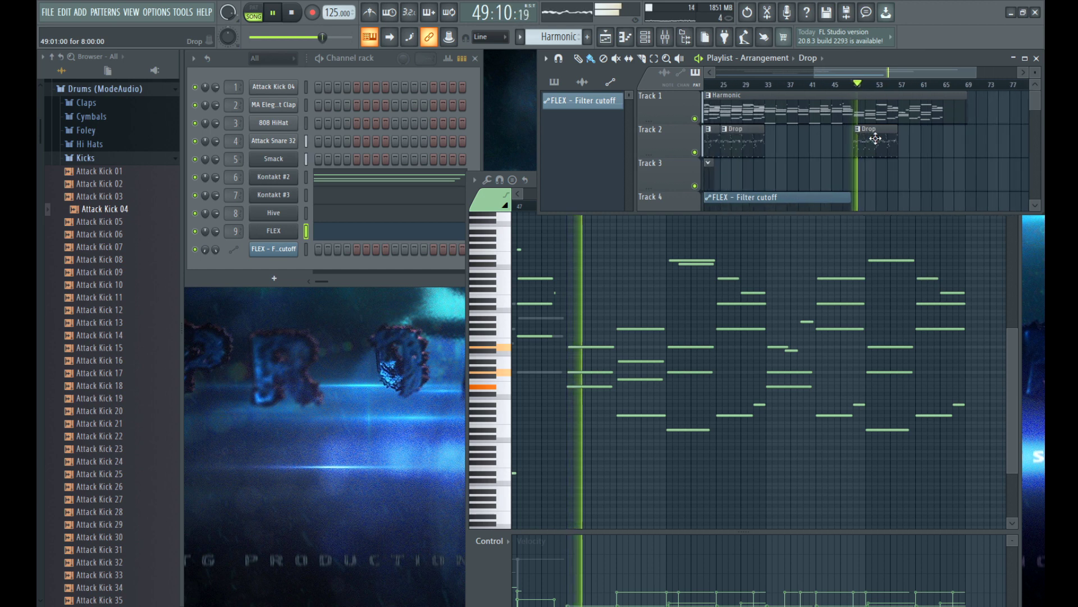
pyautogui.click(927, 149)
pyautogui.keyDown('ctrl'); pyautogui.scroll(3, 928, 149); pyautogui.keyUp('ctrl')
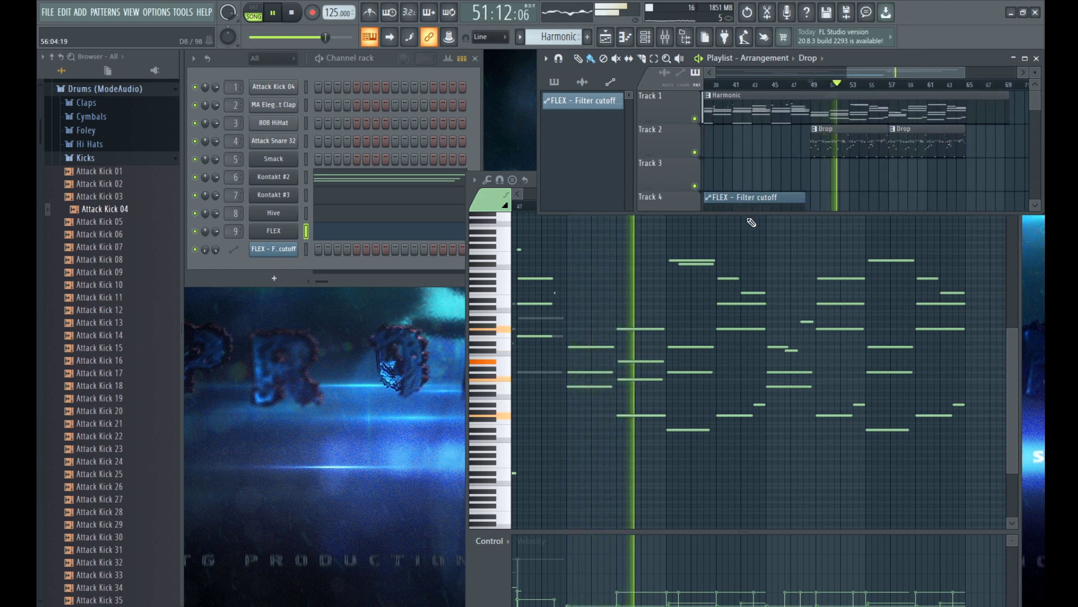
# Step: Inspect the Drop pattern's channels and switch back to the Harmonic pattern
pyautogui.click(869, 143)
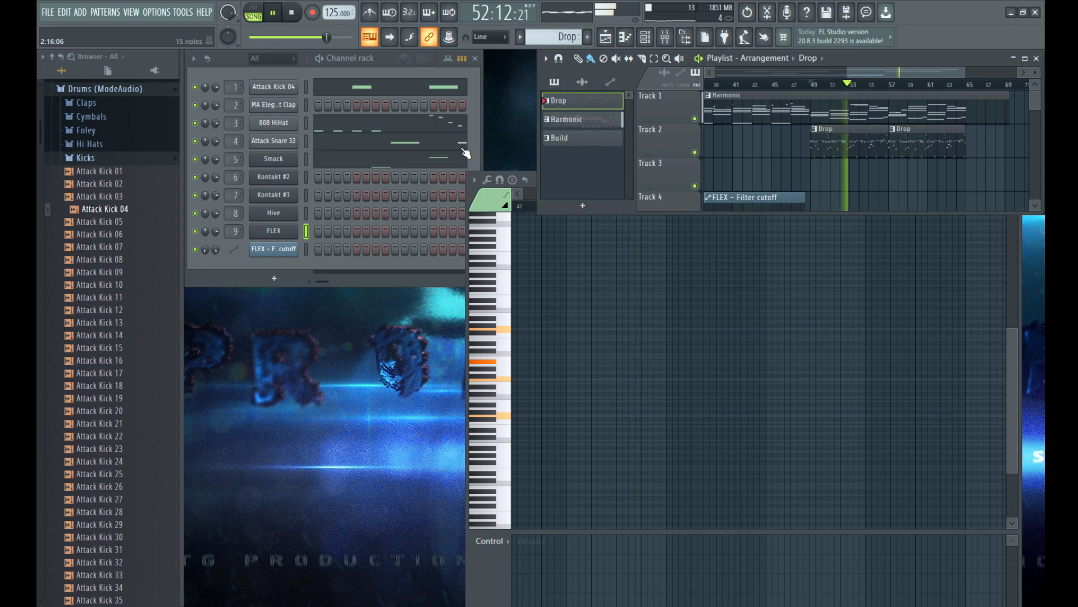
pyautogui.keyDown('ctrl'); pyautogui.scroll(-2, 959, 182); pyautogui.keyUp('ctrl')
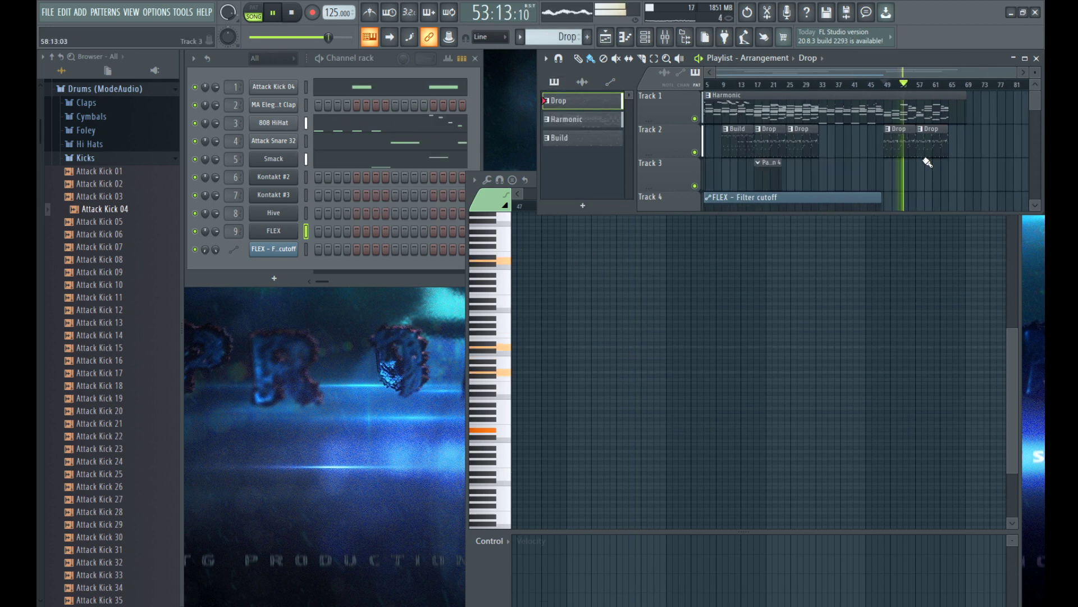
pyautogui.click(893, 119)
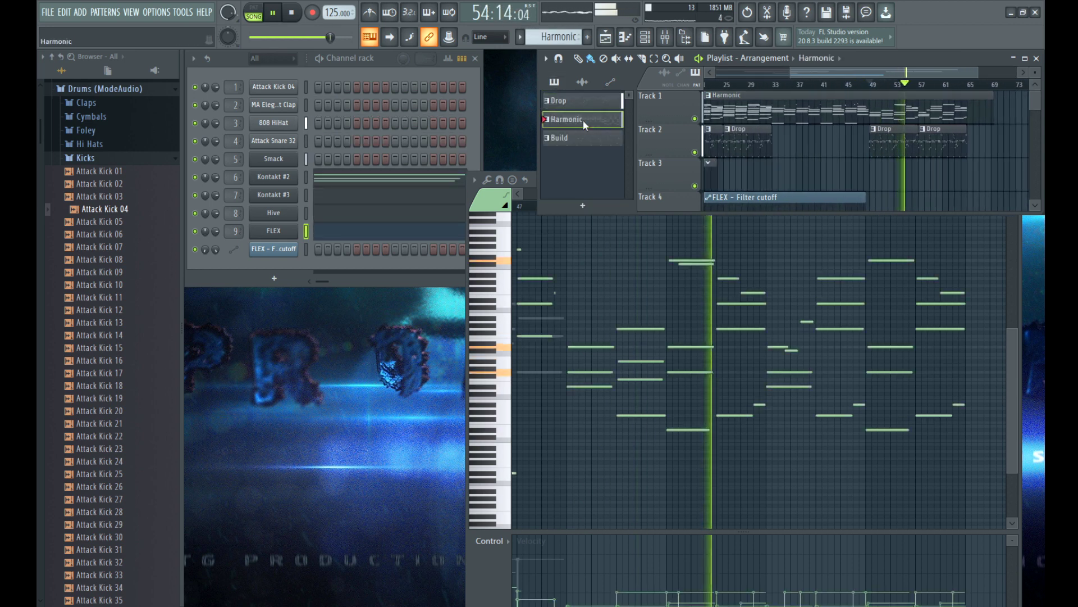
# Step: Bring up the Harmonic piano roll and review its notes while playing the song from the beginning
pyautogui.click(770, 259)
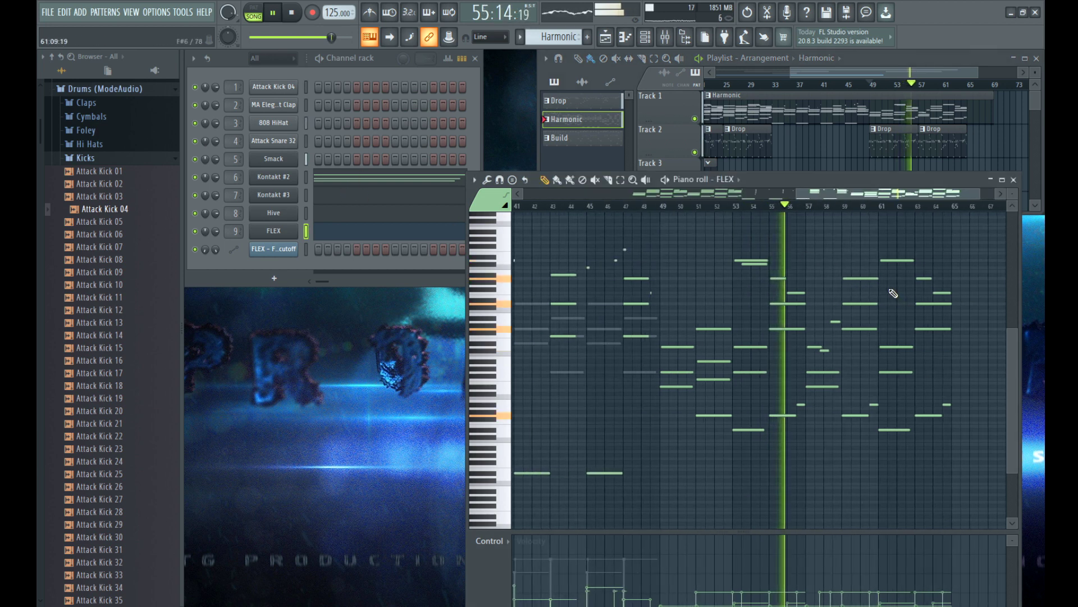
pyautogui.keyDown('ctrl'); pyautogui.scroll(-2, 774, 250); pyautogui.keyUp('ctrl')
pyautogui.keyDown('ctrl'); pyautogui.scroll(2, 955, 292); pyautogui.keyUp('ctrl')
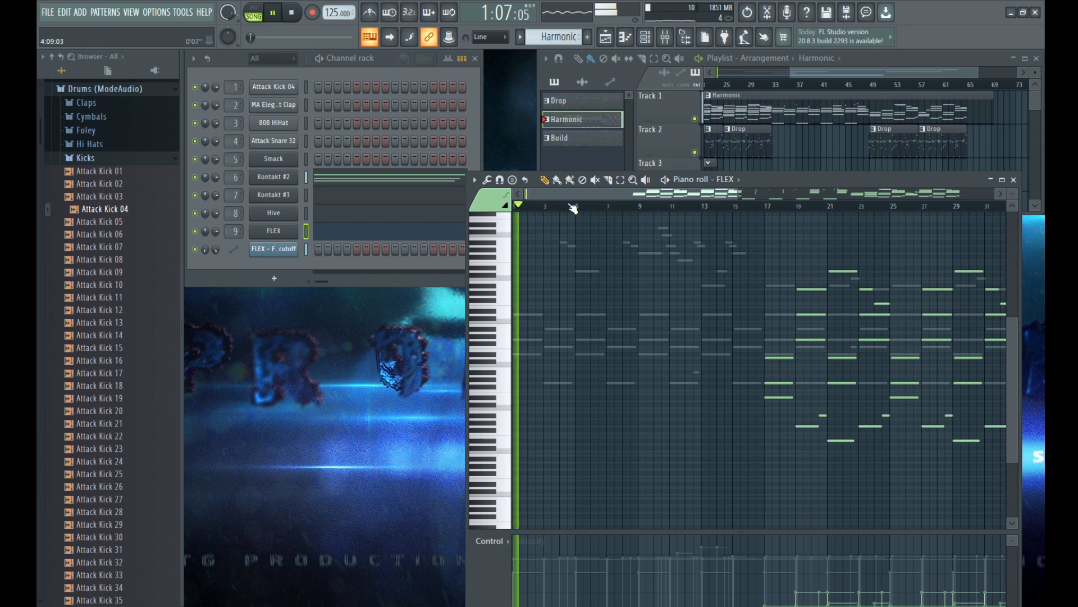
pyautogui.moveTo(738, 194); pyautogui.dragTo(830, 194)
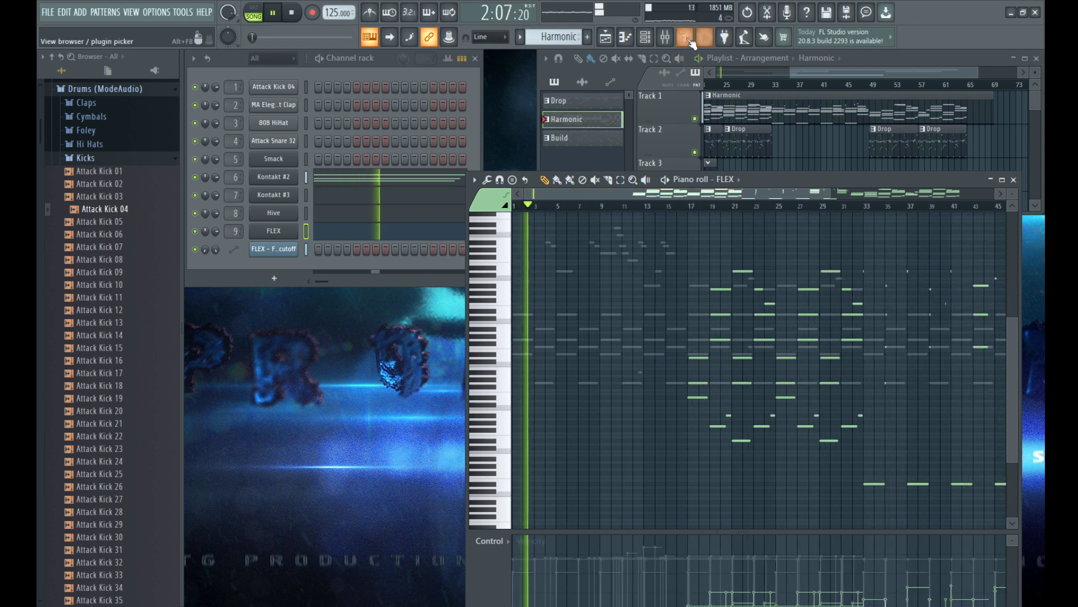
# Step: Set up Fruity Reeverb 2 on mixer Insert 6 with high damping at 7.8 kHz, and adjust the Emotional Piano's body amount
pyautogui.click(665, 37)
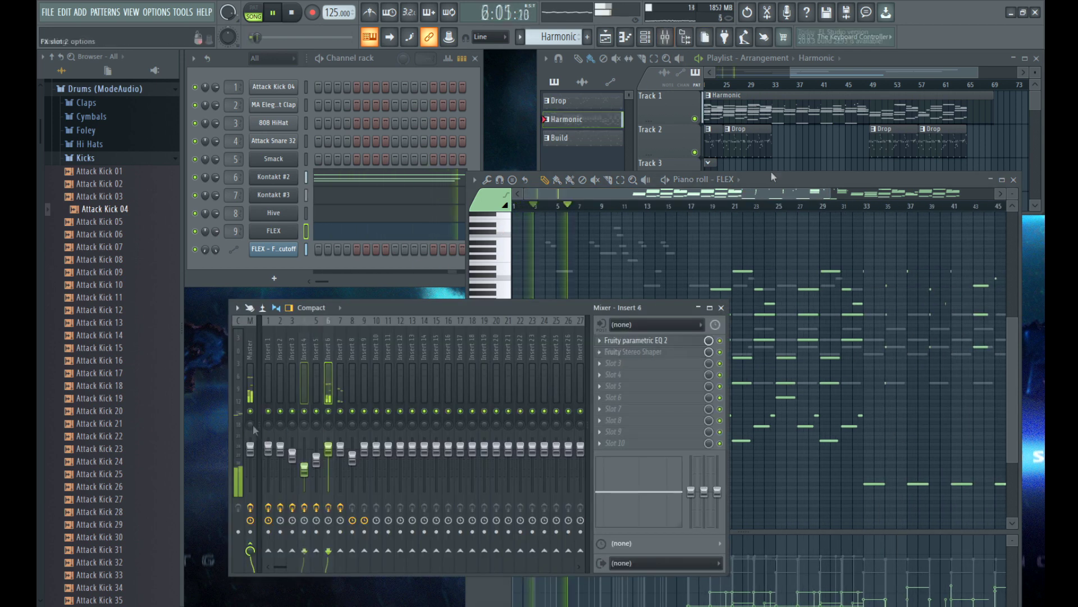
pyautogui.click(628, 352)
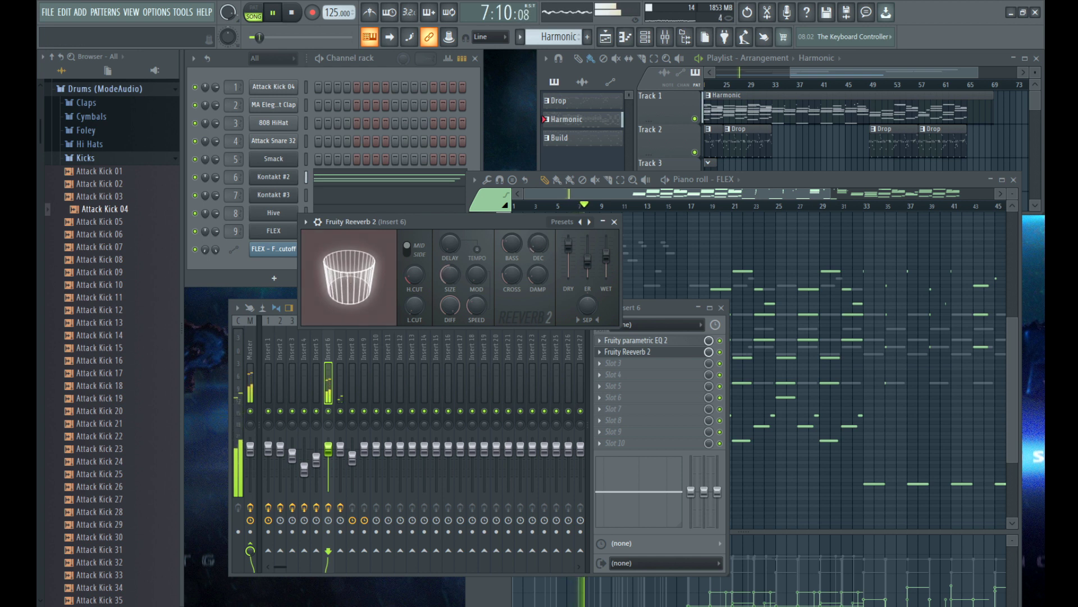
pyautogui.moveTo(341, 281); pyautogui.dragTo(393, 277)
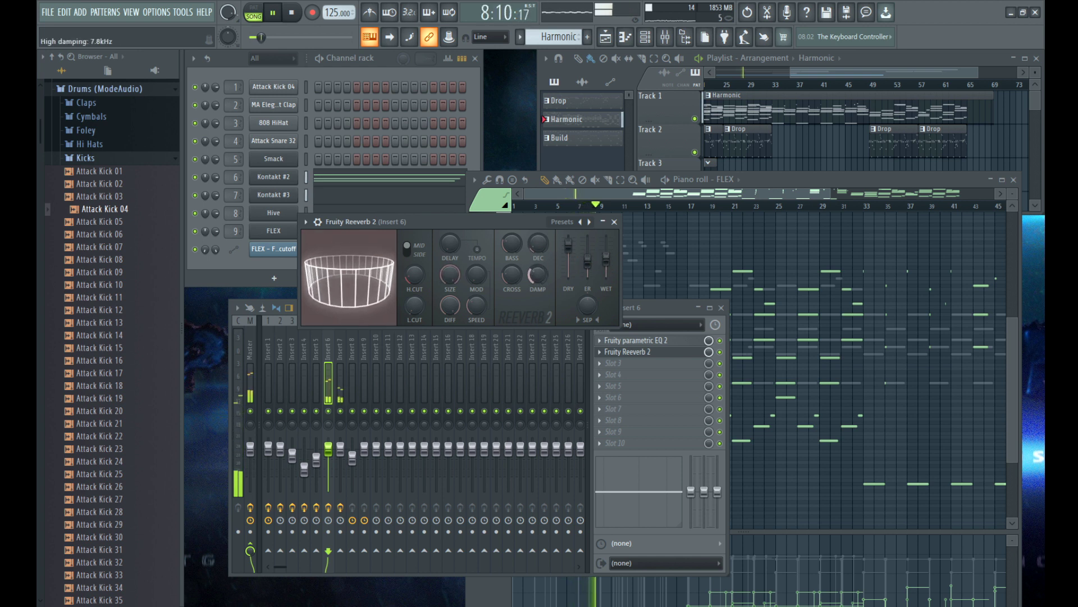
pyautogui.click(615, 223)
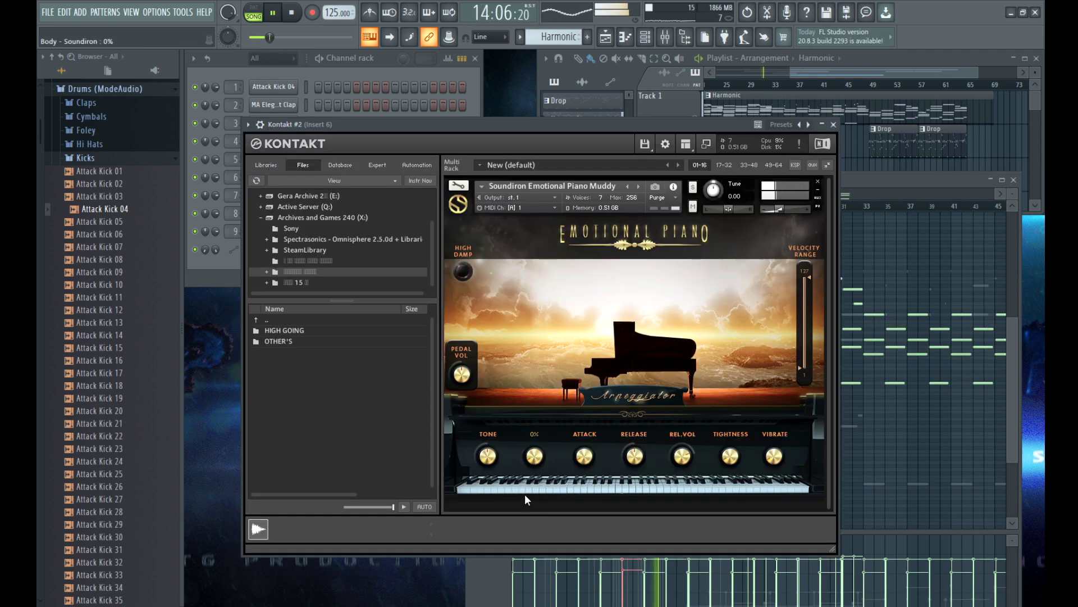
pyautogui.moveTo(534, 456); pyautogui.dragTo(532, 469)
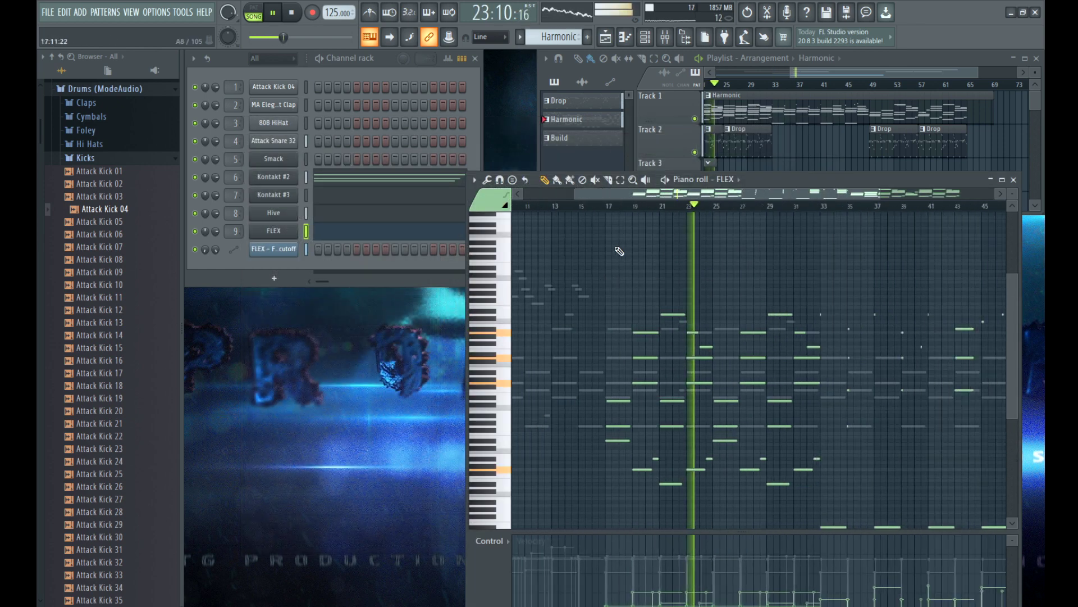
# Step: Add a D6 note nearly two bars long to the FLEX chord at bar 25
pyautogui.scroll(2, 647, 287)
pyautogui.scroll(3, 638, 348)
pyautogui.scroll(-1, 728, 288)
pyautogui.scroll(1, 677, 303)
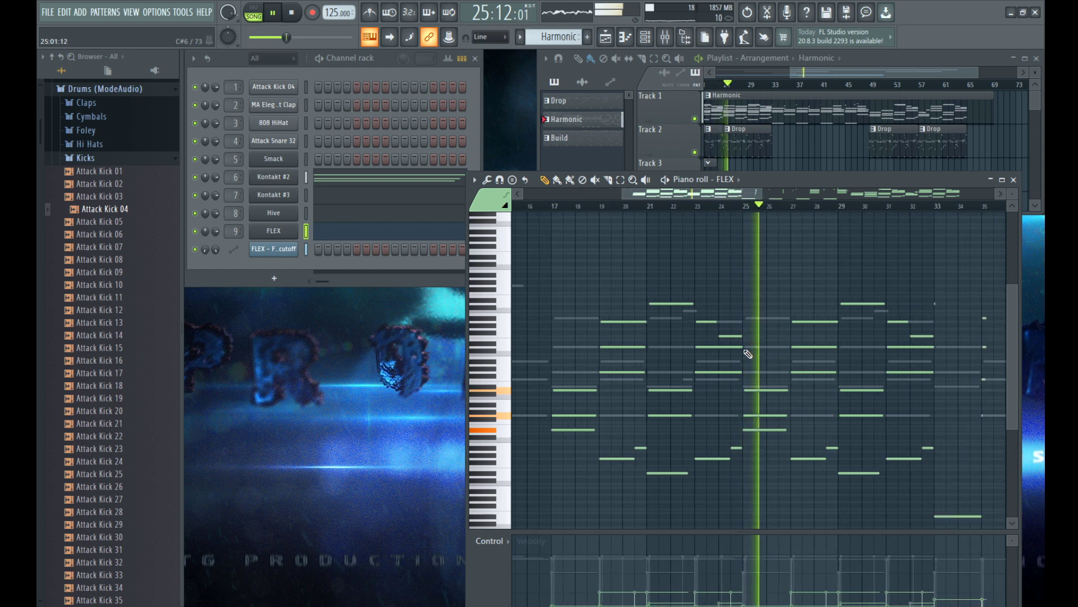
pyautogui.press('space')
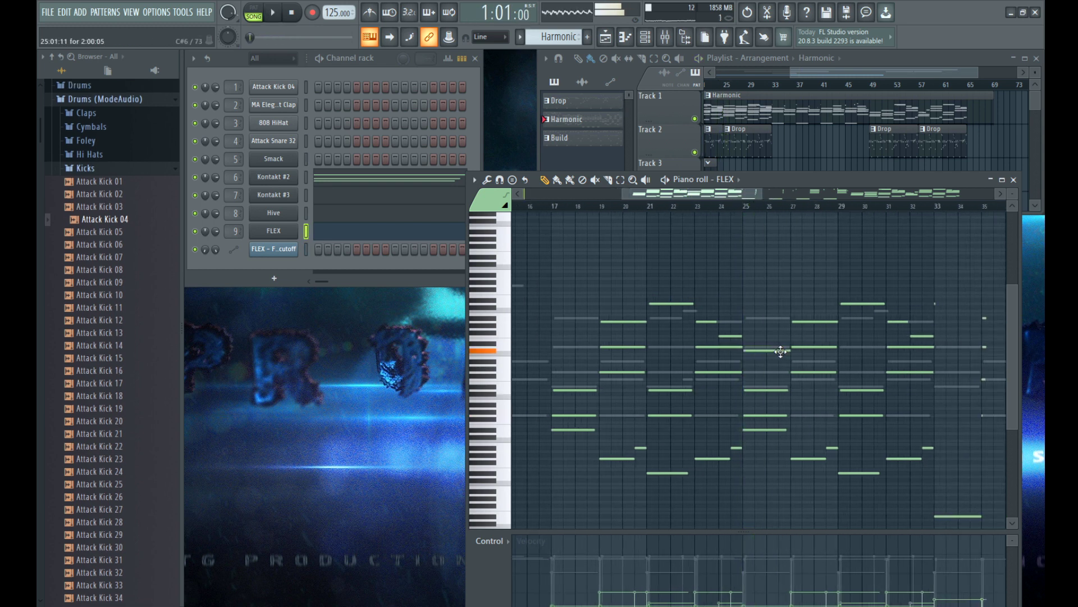
pyautogui.scroll(4, 780, 347)
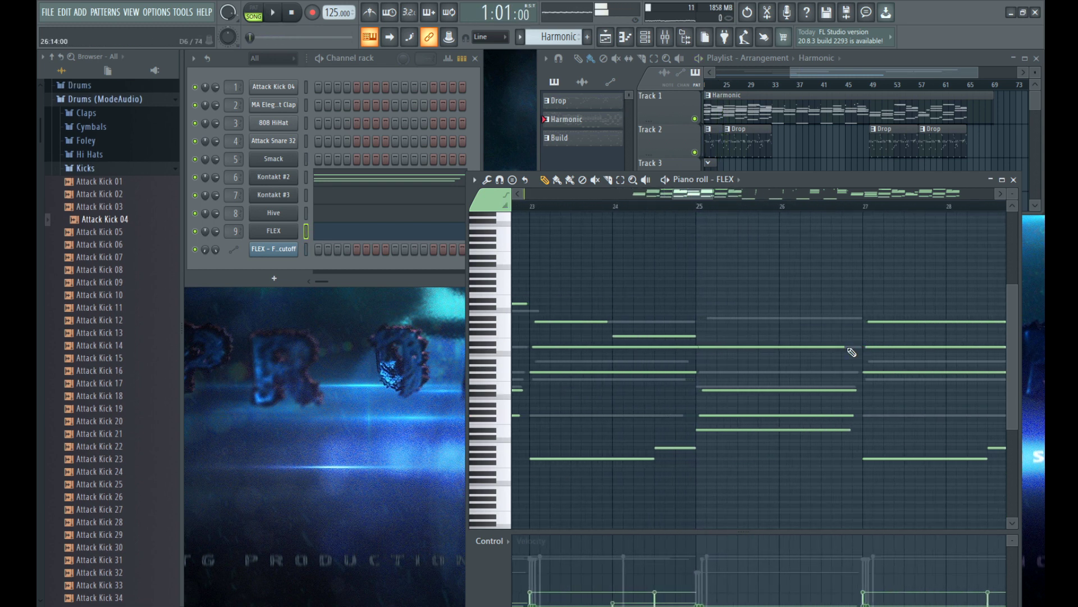
pyautogui.scroll(-1, 842, 314)
# Step: Play the section from bar 25, then add a matching D6 note to the bar 17 chord and play from there
pyautogui.press('space')
pyautogui.click(743, 206)
pyautogui.scroll(-2, 799, 315)
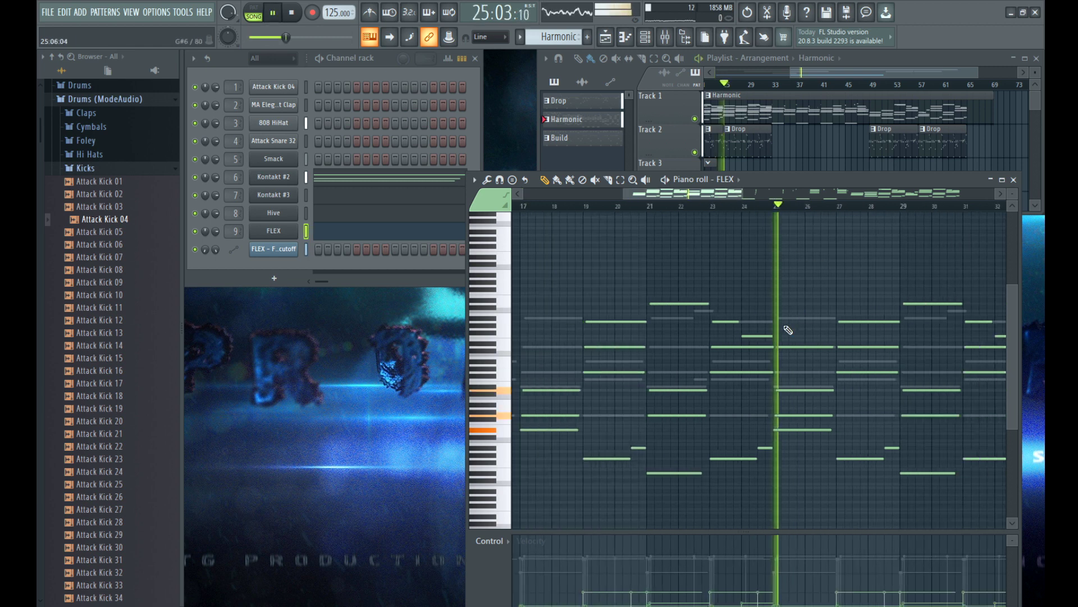
pyautogui.scroll(1, 568, 277)
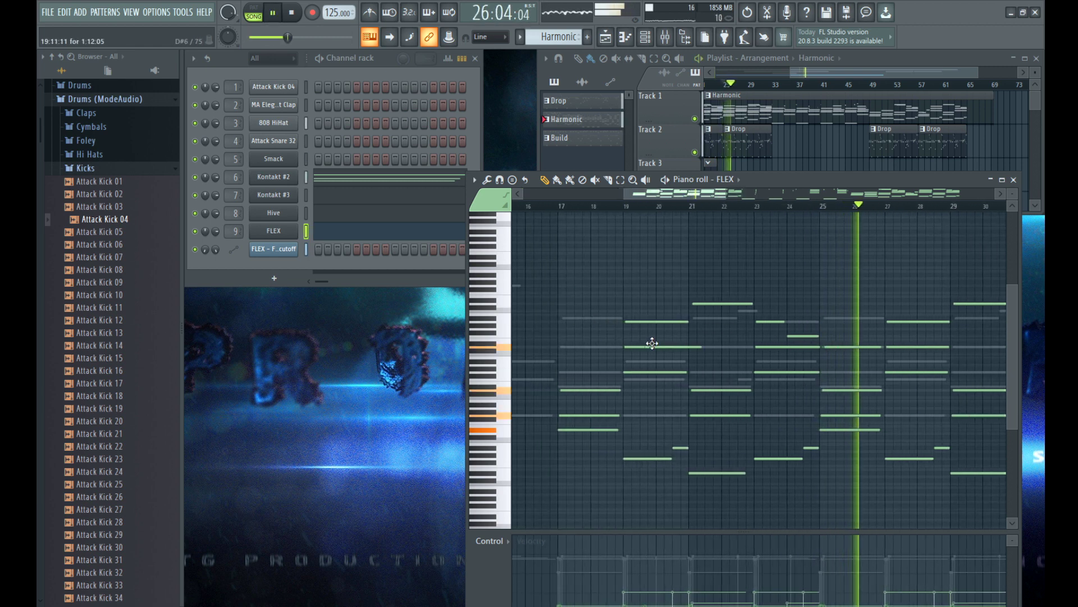
pyautogui.click(561, 207)
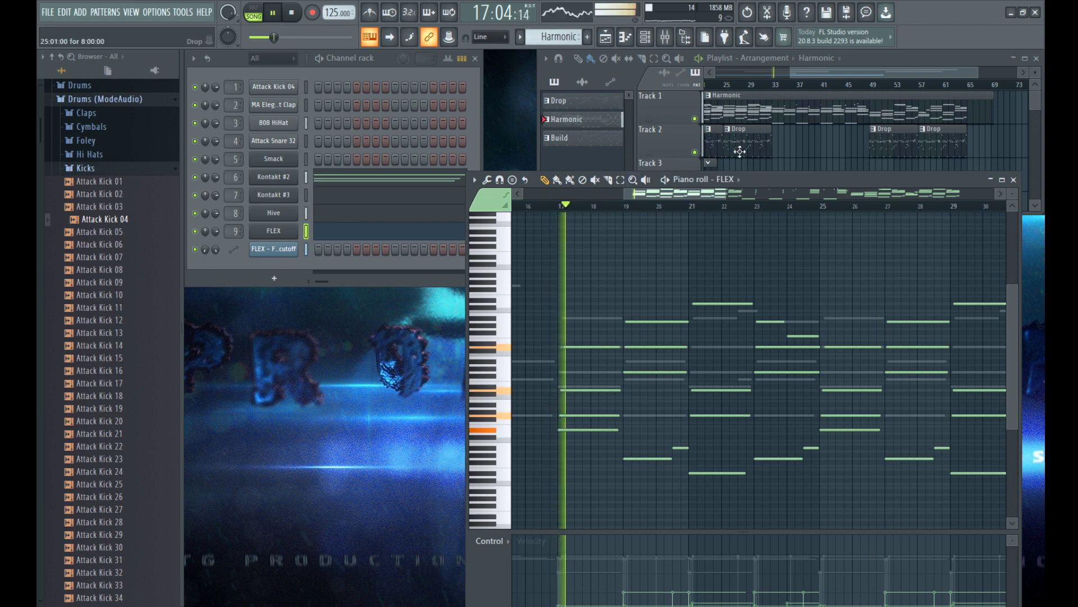
# Step: Examine the FLEX Filter cutoff automation clip on Track 4 and its points around bar 32 during playback
pyautogui.click(793, 151)
pyautogui.scroll(-3, 792, 150)
pyautogui.scroll(3, 743, 173)
pyautogui.scroll(2, 747, 167)
pyautogui.scroll(-2, 765, 160)
pyautogui.press('space')
pyautogui.press('space')
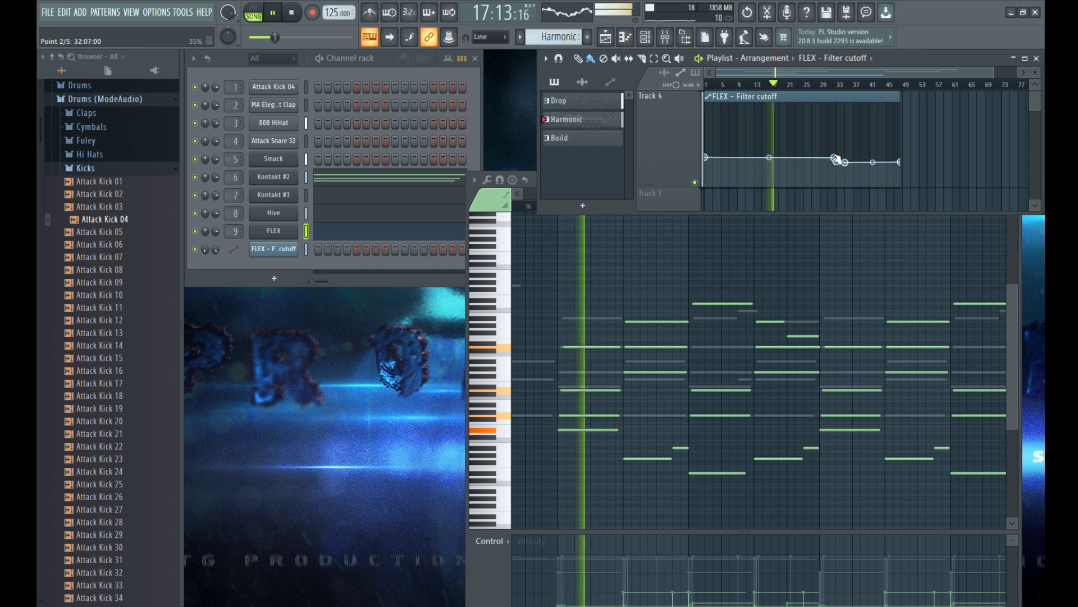
pyautogui.scroll(5, 843, 162)
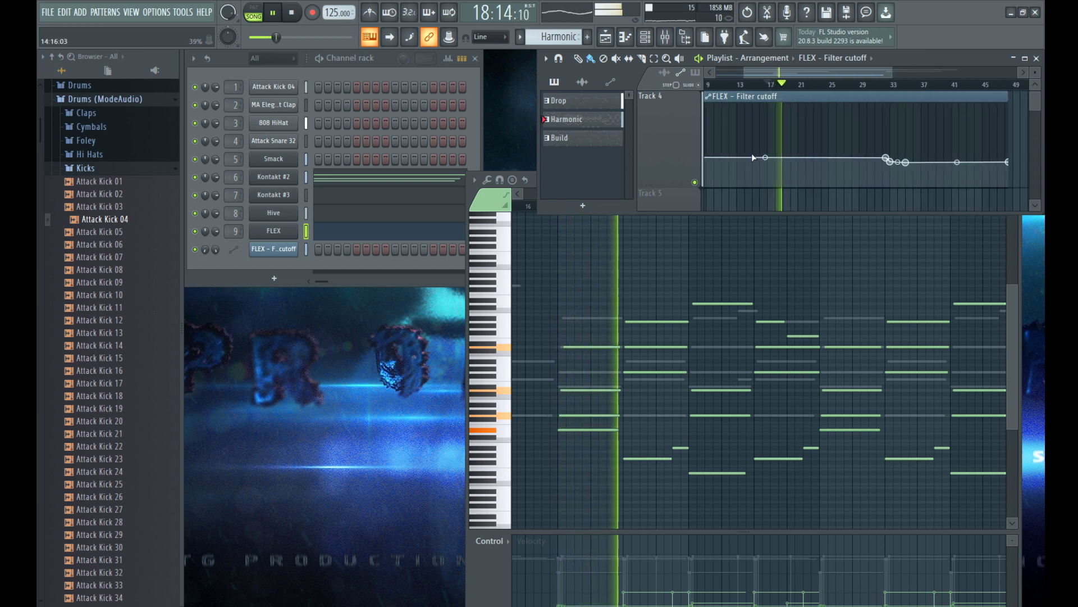
pyautogui.scroll(2, 804, 158)
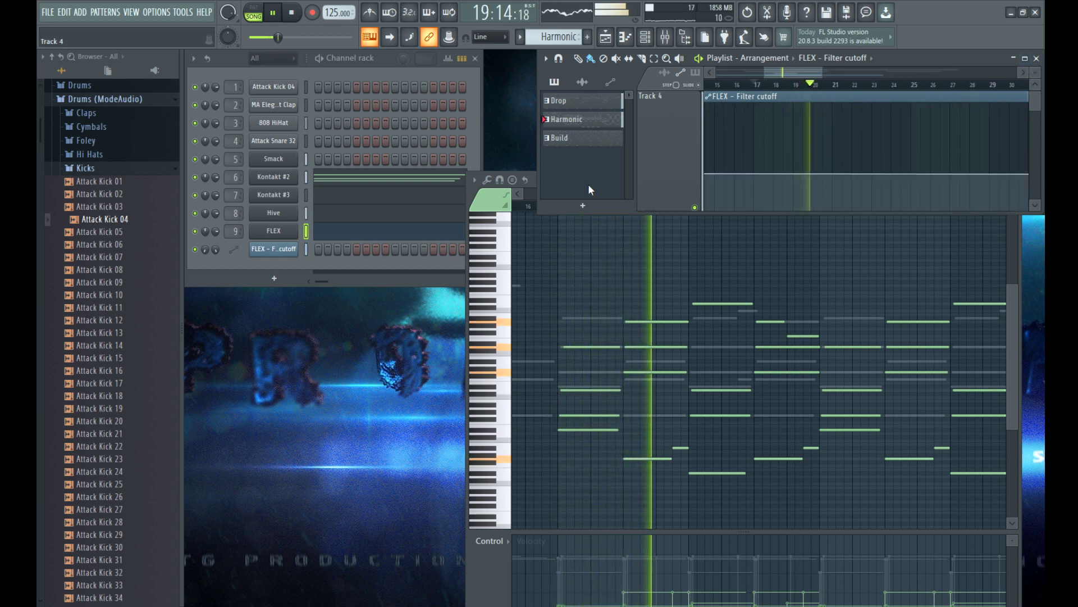
# Step: Enlarge the playlist above the piano roll, and narrow the channel rack so both windows gain width
pyautogui.click(525, 194)
pyautogui.moveTo(967, 179); pyautogui.dragTo(993, 321)
pyautogui.moveTo(862, 213); pyautogui.dragTo(863, 273)
pyautogui.scroll(3, 809, 224)
pyautogui.moveTo(537, 274); pyautogui.dragTo(484, 298)
pyautogui.moveTo(493, 343); pyautogui.dragTo(485, 343)
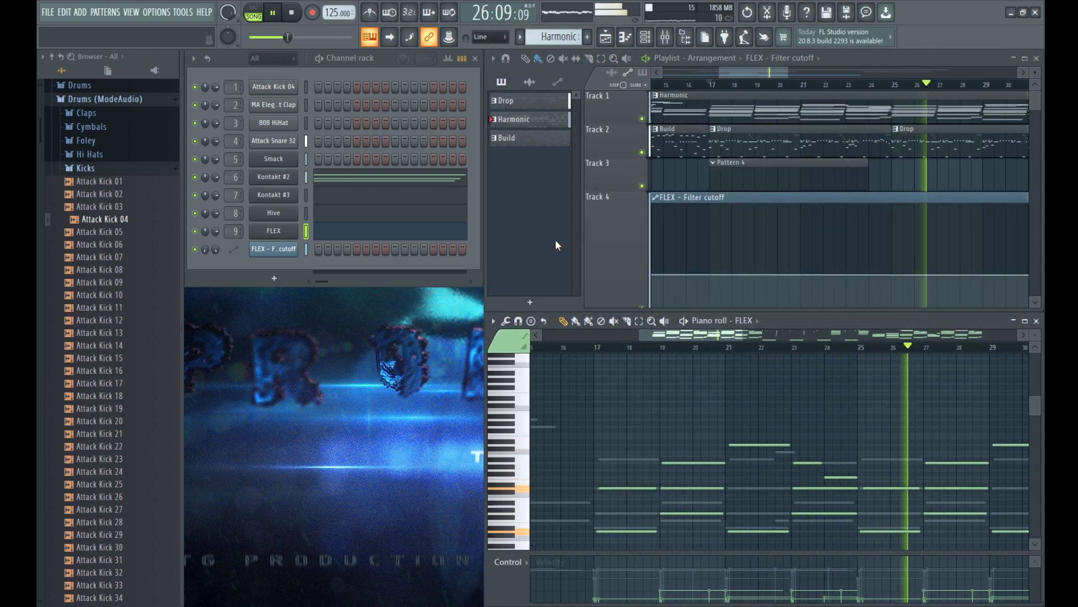
pyautogui.moveTo(482, 247); pyautogui.dragTo(405, 247)
pyautogui.moveTo(485, 297); pyautogui.dragTo(407, 298)
pyautogui.moveTo(485, 331); pyautogui.dragTo(407, 331)
pyautogui.scroll(-3, 668, 221)
# Step: Bring up the compact mixer and place it beneath the channel rack beside the piano roll
pyautogui.press('F9')
pyautogui.moveTo(719, 341); pyautogui.dragTo(494, 324)
pyautogui.click(702, 317)
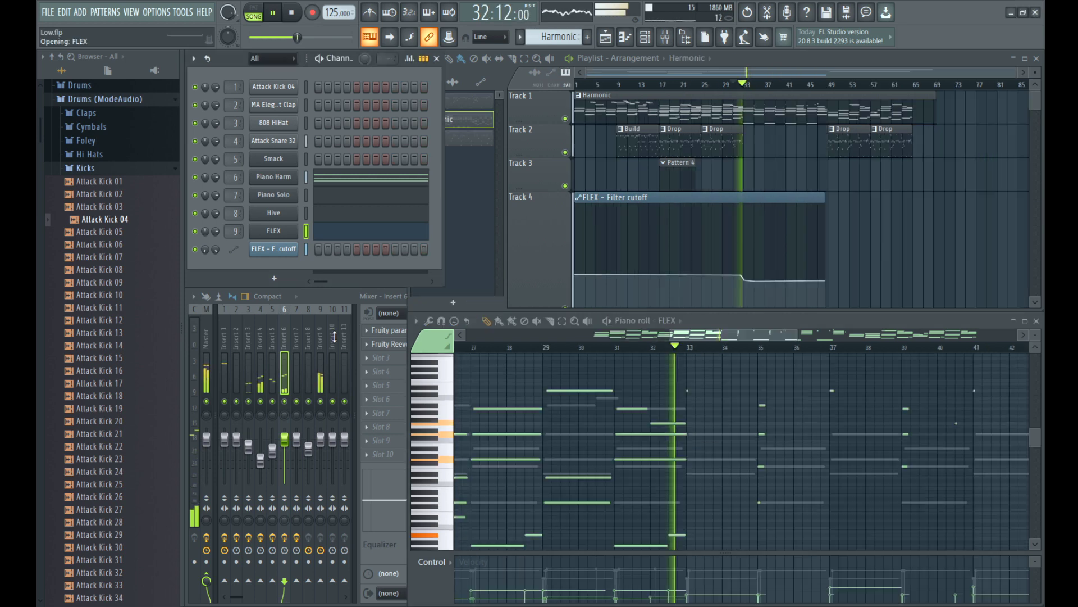
# Step: Add a second FLEX instrument channel, reposition its plugin window, and stop playback
pyautogui.click(274, 231)
pyautogui.moveTo(622, 188); pyautogui.dragTo(736, 184)
pyautogui.press('space')
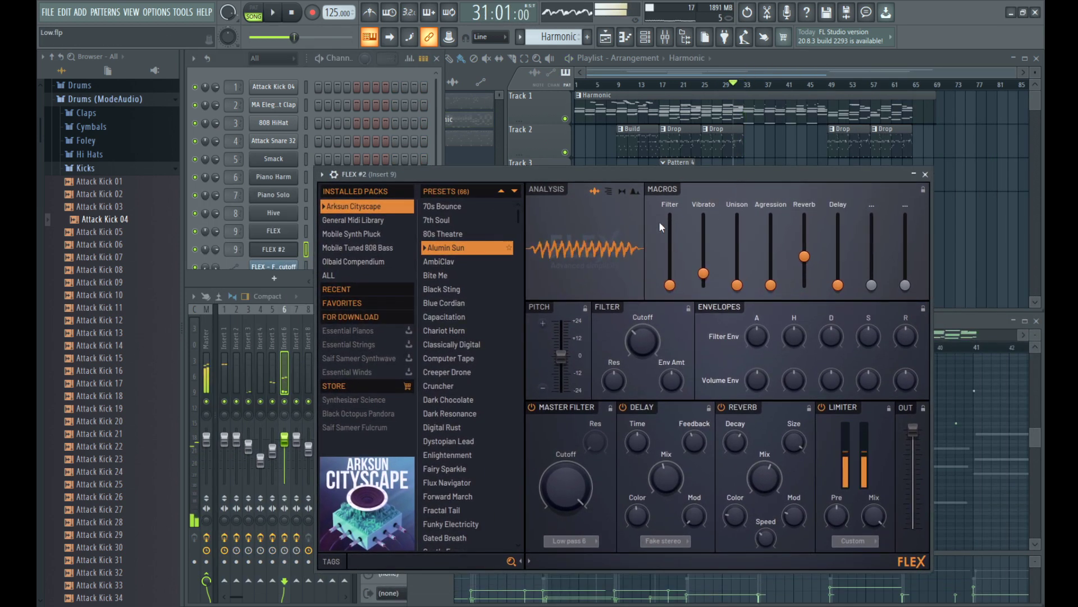
# Step: Audition Arksun Cityscape presets in the second FLEX, load Dystopian Lead routed to mixer Insert 10, and close the plugin
pyautogui.click(460, 289)
pyautogui.click(443, 316)
pyautogui.click(447, 330)
pyautogui.click(447, 344)
pyautogui.click(447, 358)
pyautogui.click(448, 345)
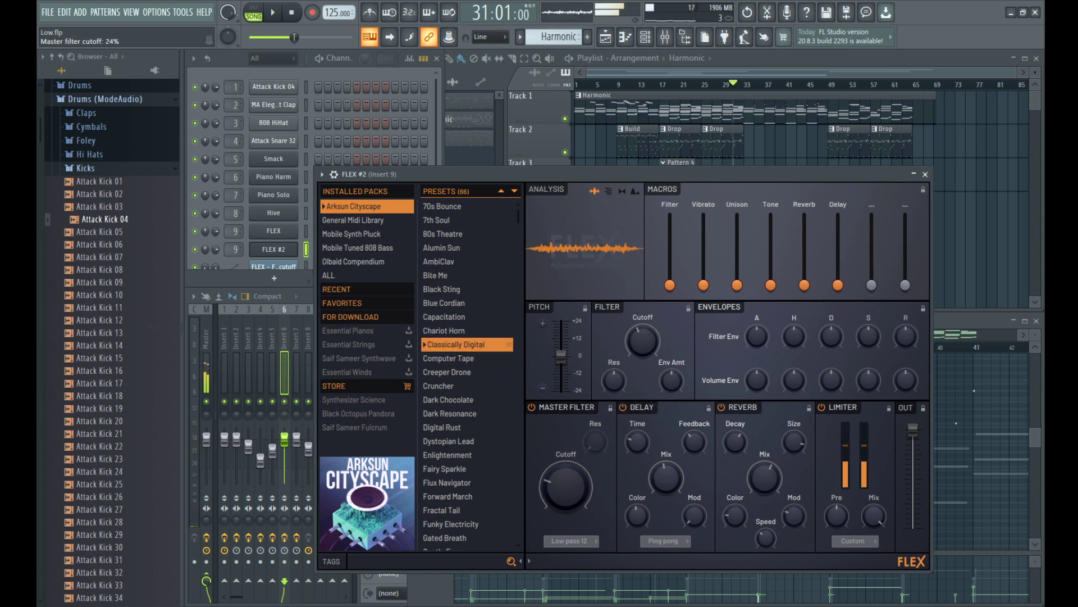
pyautogui.click(464, 372)
pyautogui.click(450, 427)
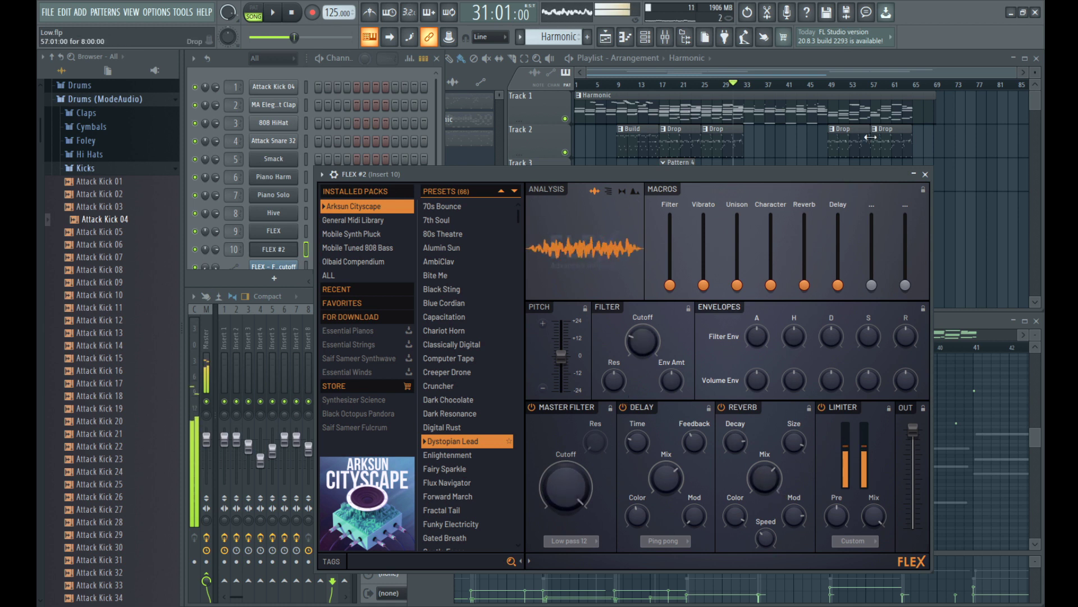
pyautogui.click(925, 174)
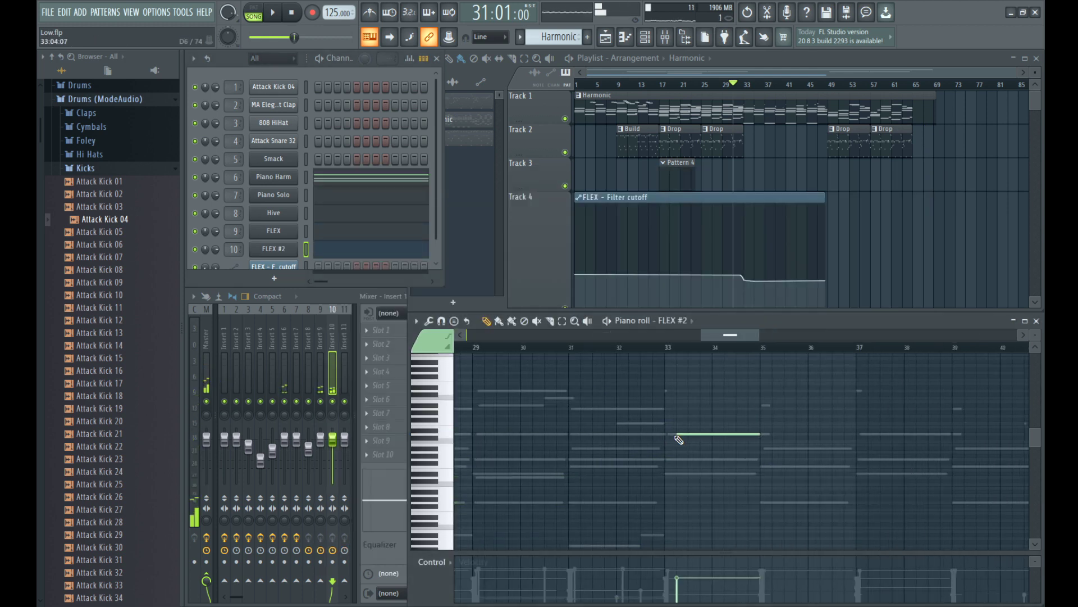
# Step: Place a D6 lead note at 33:02:00 lasting 2:00:05 in the second FLEX's piano roll
pyautogui.click(647, 348)
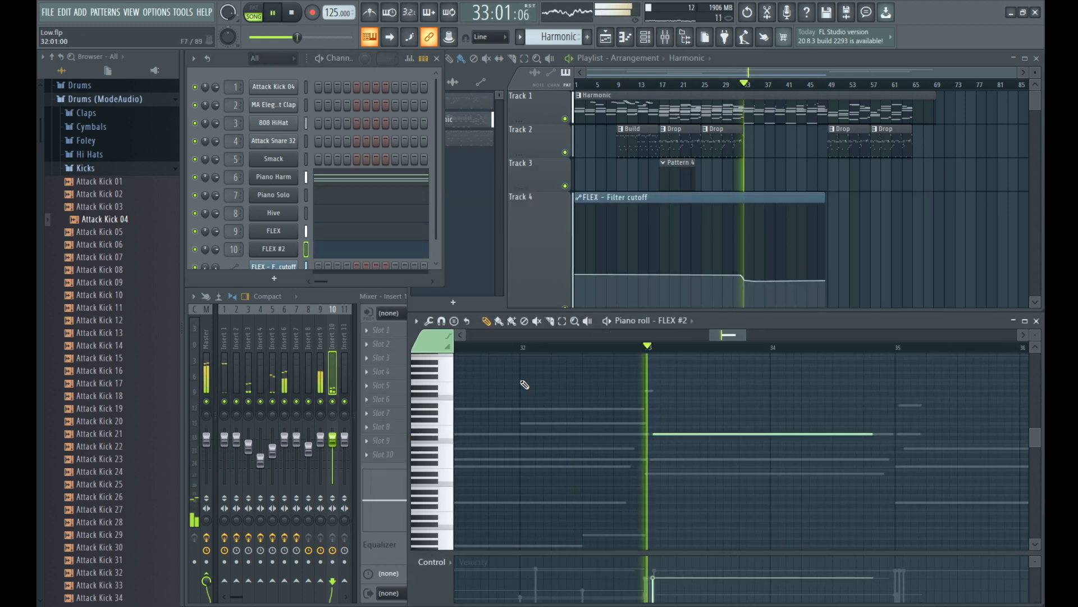
pyautogui.scroll(-2, 523, 385)
pyautogui.moveTo(740, 435); pyautogui.dragTo(748, 434)
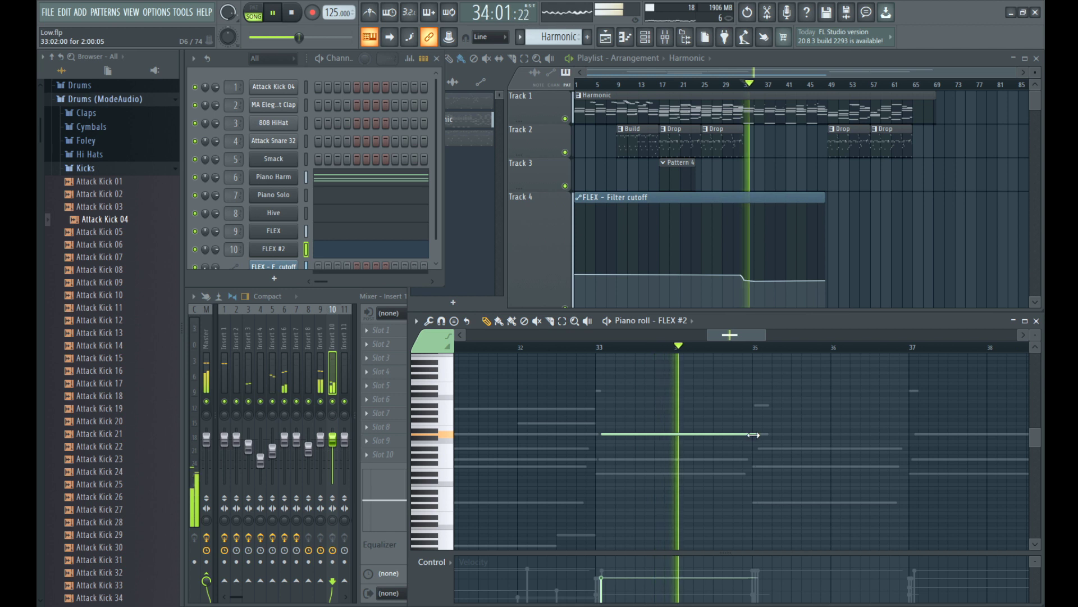
pyautogui.scroll(-1, 744, 436)
# Step: Add a two-bar F6 lead note at bar 35 and play it back with the song
pyautogui.click(733, 410)
pyautogui.scroll(-1, 760, 414)
pyautogui.press('space')
pyautogui.moveTo(727, 406); pyautogui.dragTo(727, 427)
pyautogui.click(675, 347)
pyautogui.press('space')
pyautogui.scroll(-1, 646, 405)
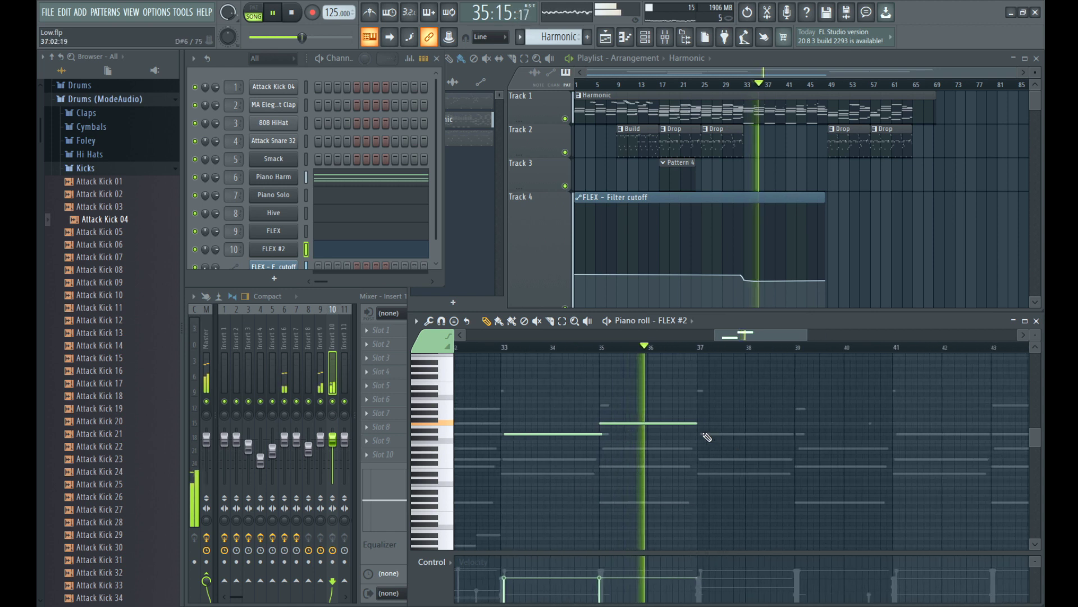
# Step: Add a D#6 note beneath the F6 note, shortened to about one bar so that it covers bar 36
pyautogui.press('space')
pyautogui.click(621, 430)
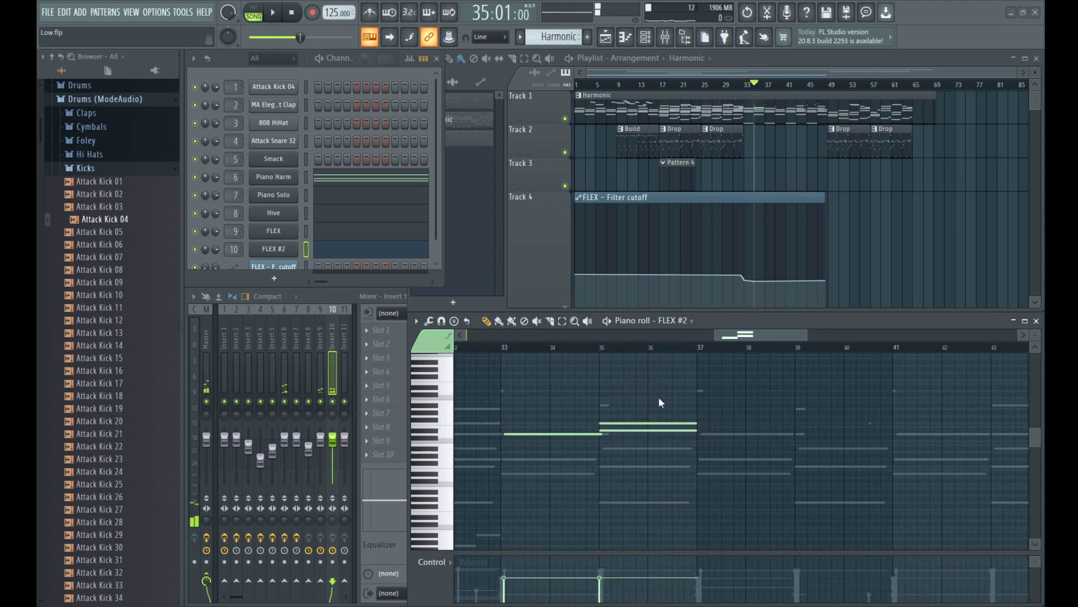
pyautogui.moveTo(1034, 339); pyautogui.dragTo(1031, 349)
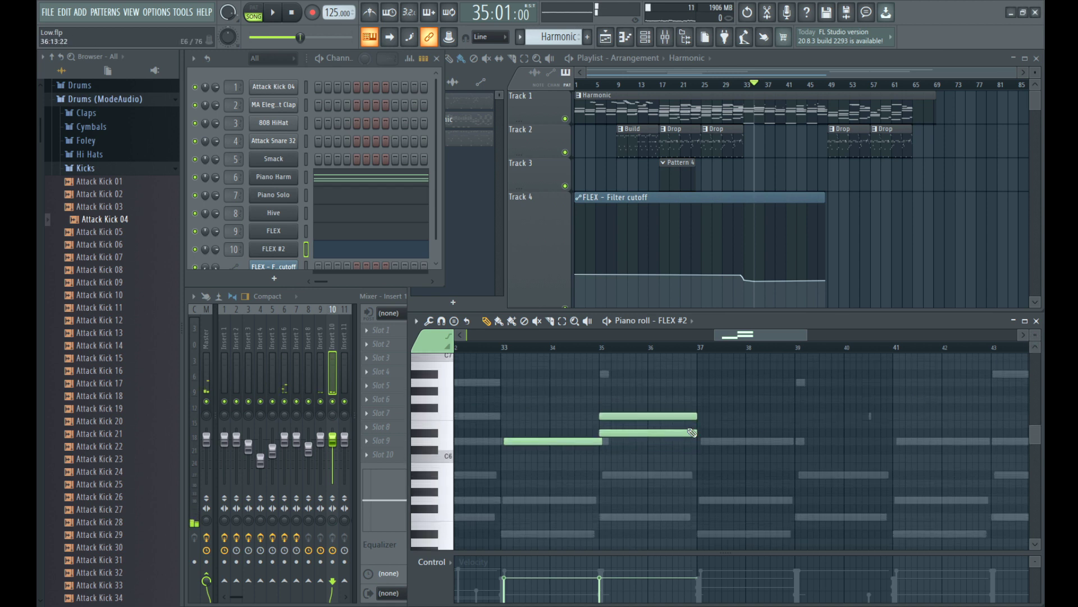
pyautogui.moveTo(625, 431); pyautogui.dragTo(683, 438)
pyautogui.press('space')
# Step: Add a two-bar D6 lead note at bar 37 and a slide to A#5 at 38:11:00 lasting 0:06:05
pyautogui.click(691, 441)
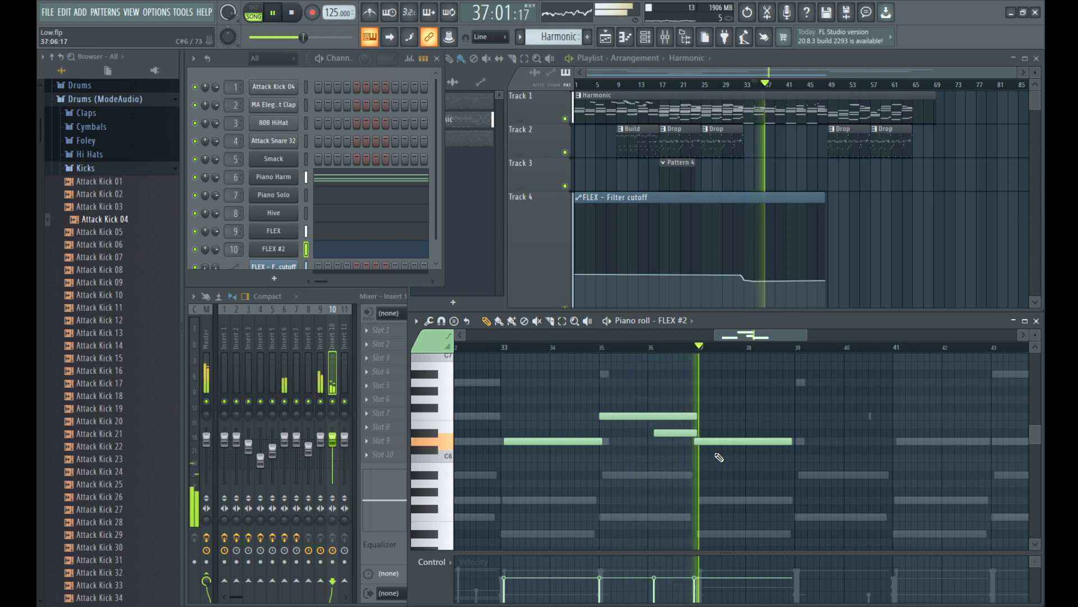
pyautogui.keyDown('ctrl'); pyautogui.scroll(-2, 702, 452); pyautogui.keyUp('ctrl')
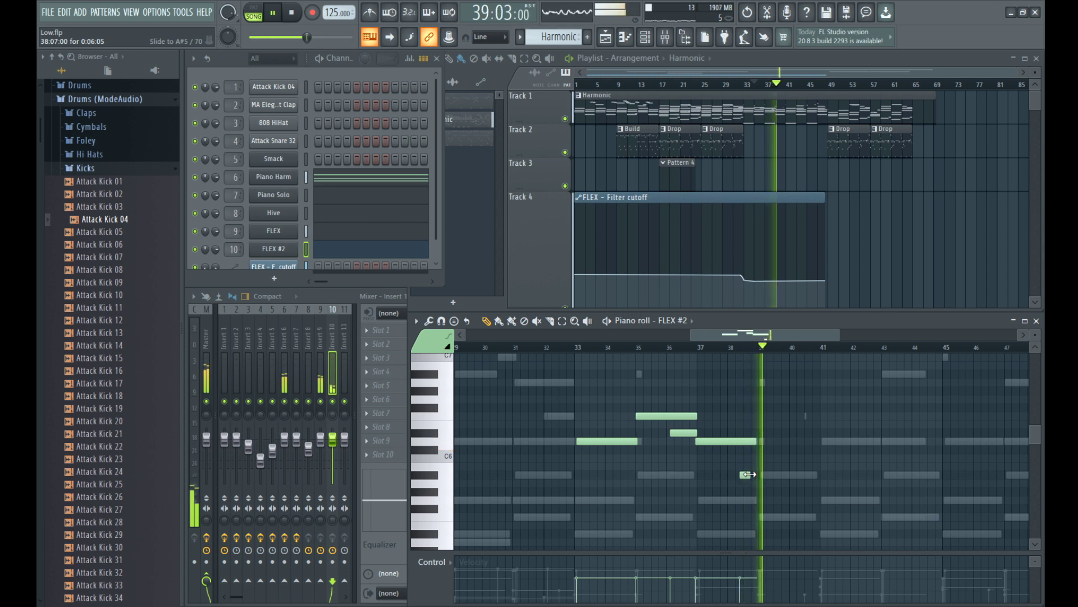
pyautogui.keyDown('ctrl'); pyautogui.scroll(3, 739, 394); pyautogui.keyUp('ctrl')
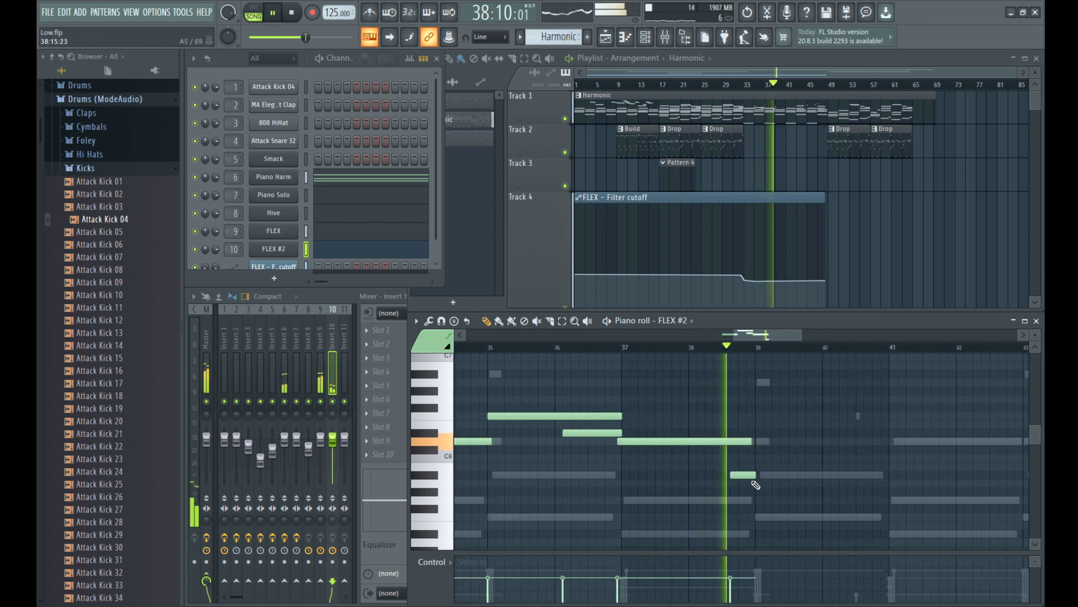
# Step: Add an A#5 note at 39:02:00 lasting 1:14:05 and an A5 note about one bar long under its second half
pyautogui.keyDown('shift'); pyautogui.moveTo(735, 443); pyautogui.dragTo(867, 479); pyautogui.keyUp('shift')
pyautogui.press('space')
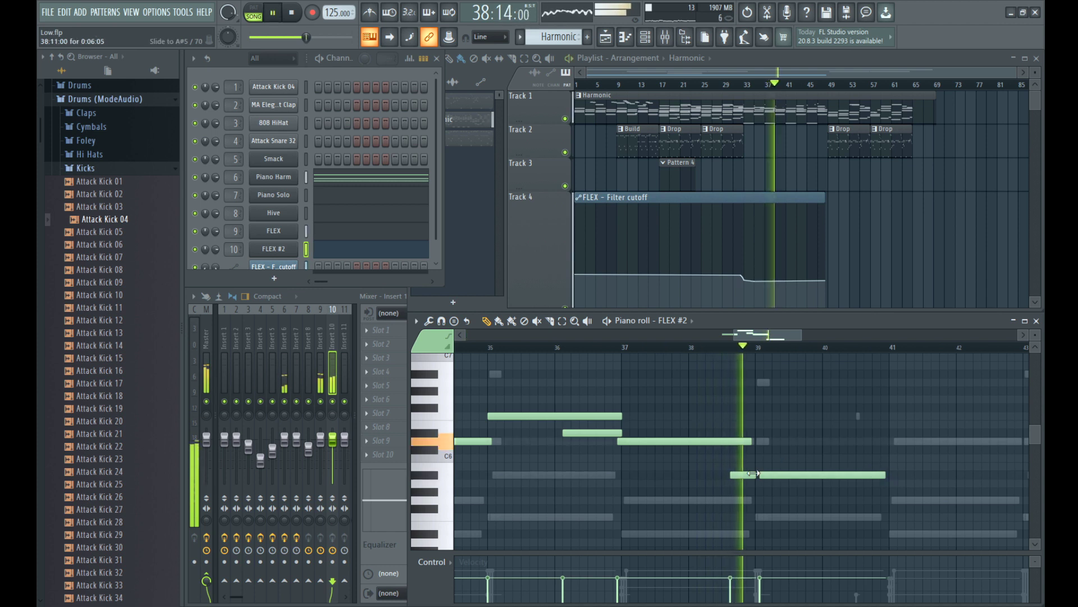
pyautogui.moveTo(604, 435)
pyautogui.keyDown('shift'); pyautogui.mouseDown()
pyautogui.moveTo(874, 482)
pyautogui.moveTo(856, 487)
pyautogui.mouseUp(); pyautogui.keyUp('shift')
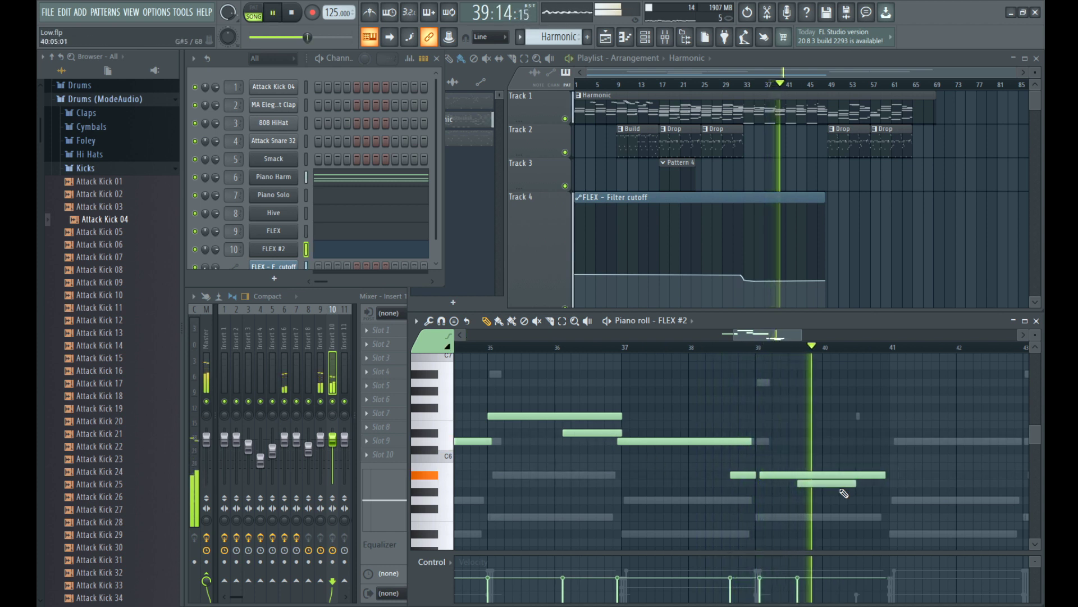
pyautogui.click(754, 351)
pyautogui.press('space')
pyautogui.moveTo(881, 483); pyautogui.dragTo(864, 486)
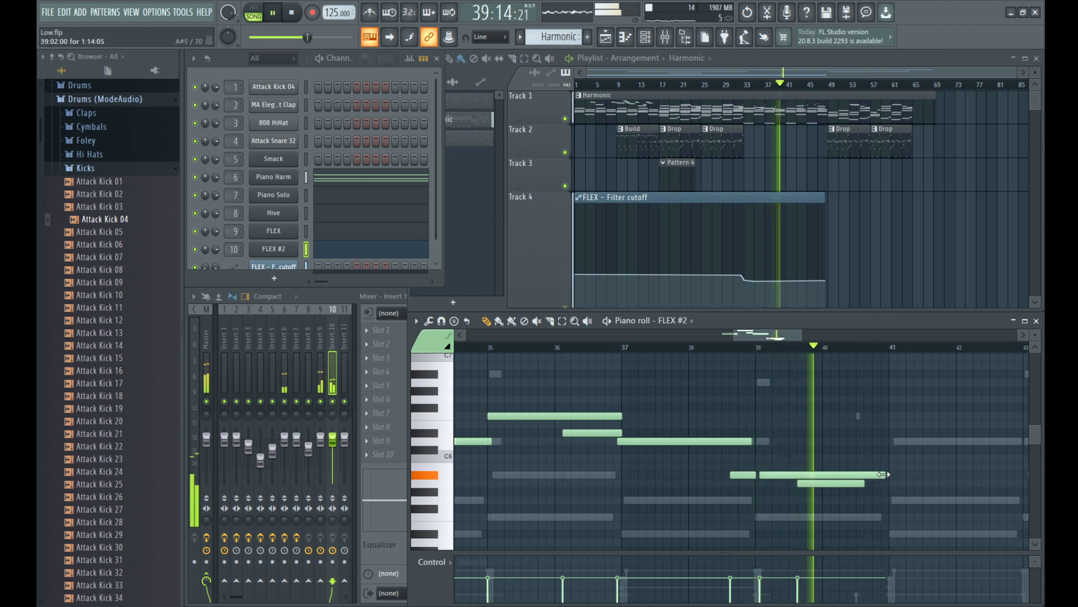
# Step: Add a D6 lead note at 41:01:00 lasting 2:00:05 with a two-bar G5 note below it, and play them back
pyautogui.scroll(-2, 693, 443)
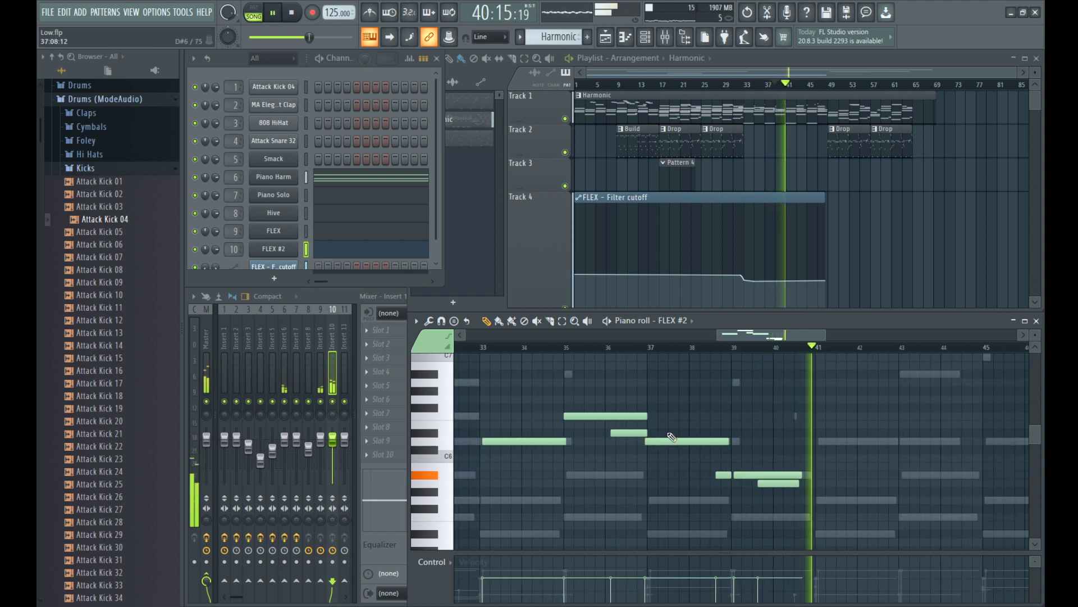
pyautogui.moveTo(554, 442); pyautogui.dragTo(903, 442)
pyautogui.press('space')
pyautogui.scroll(-3, 886, 445)
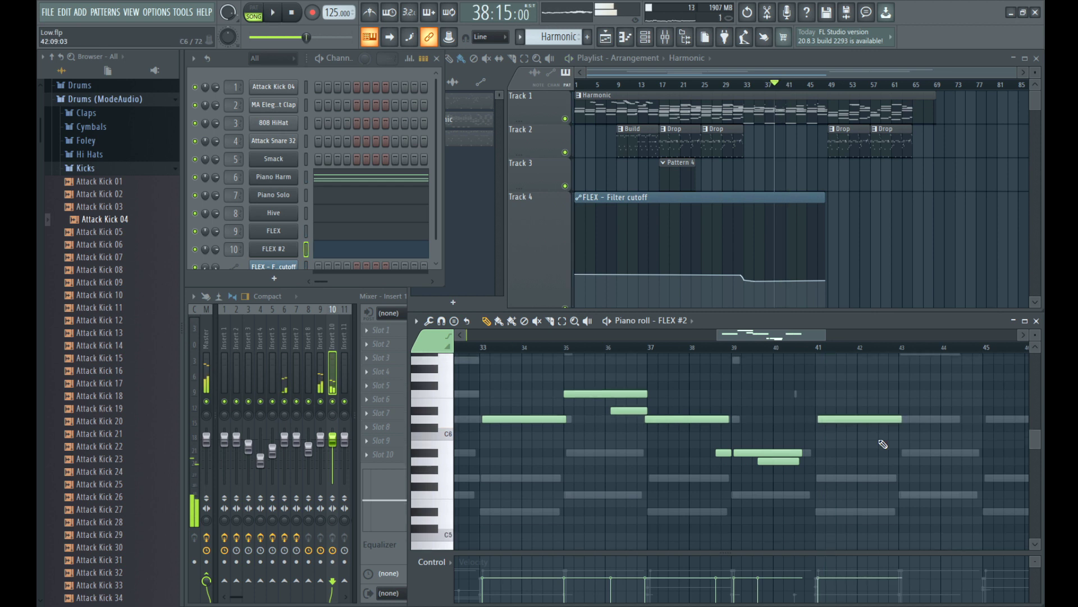
pyautogui.press('space')
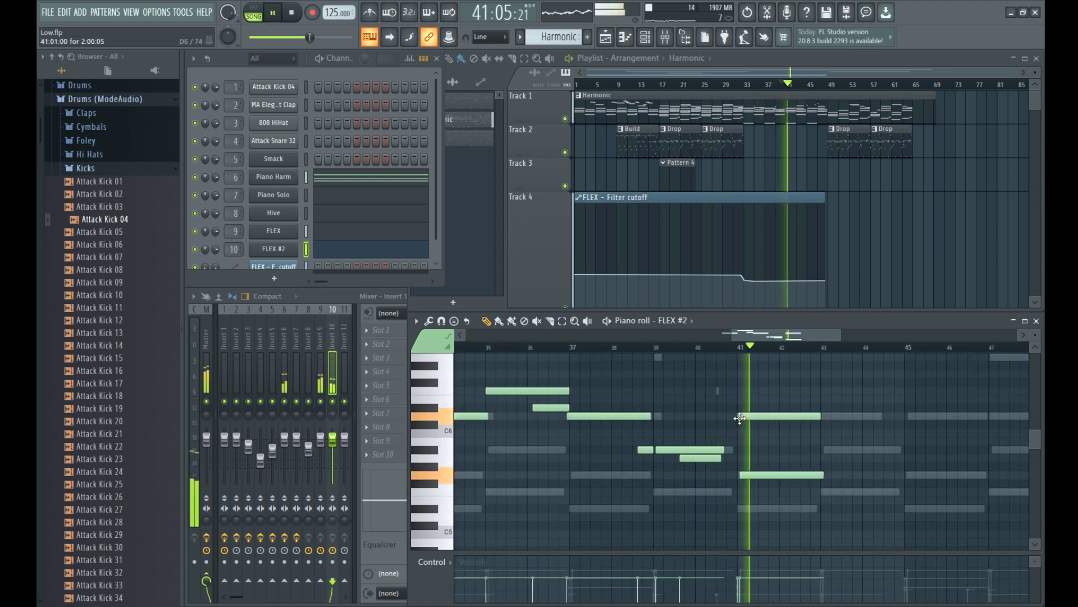
pyautogui.scroll(-2, 764, 432)
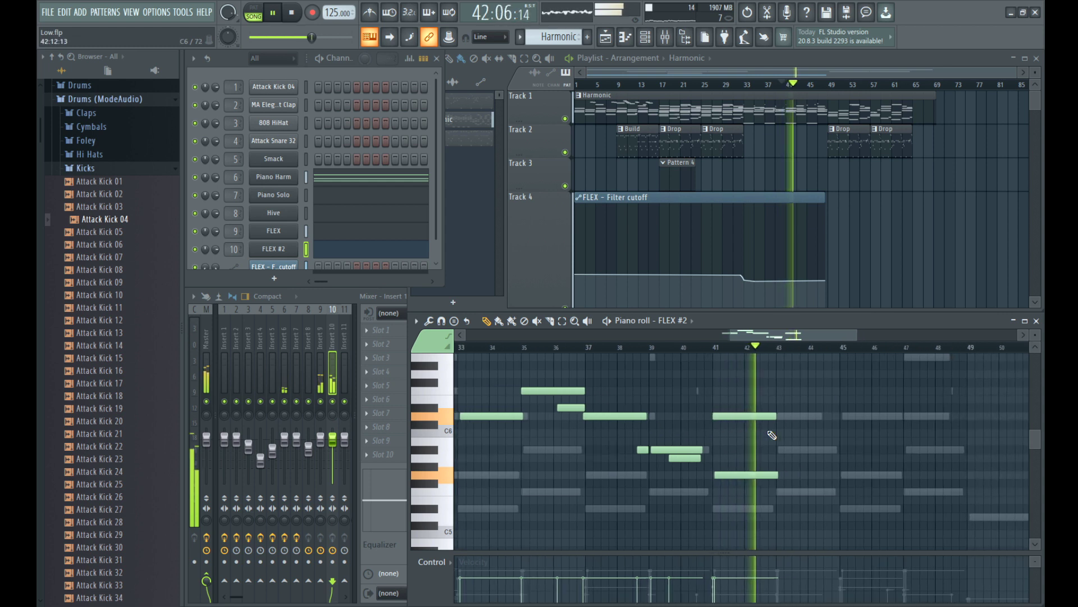
# Step: Add a two-bar A#5 lead note at bar 43 with a short F6 note above its middle, and play them back
pyautogui.scroll(1, 778, 444)
pyautogui.click(779, 447)
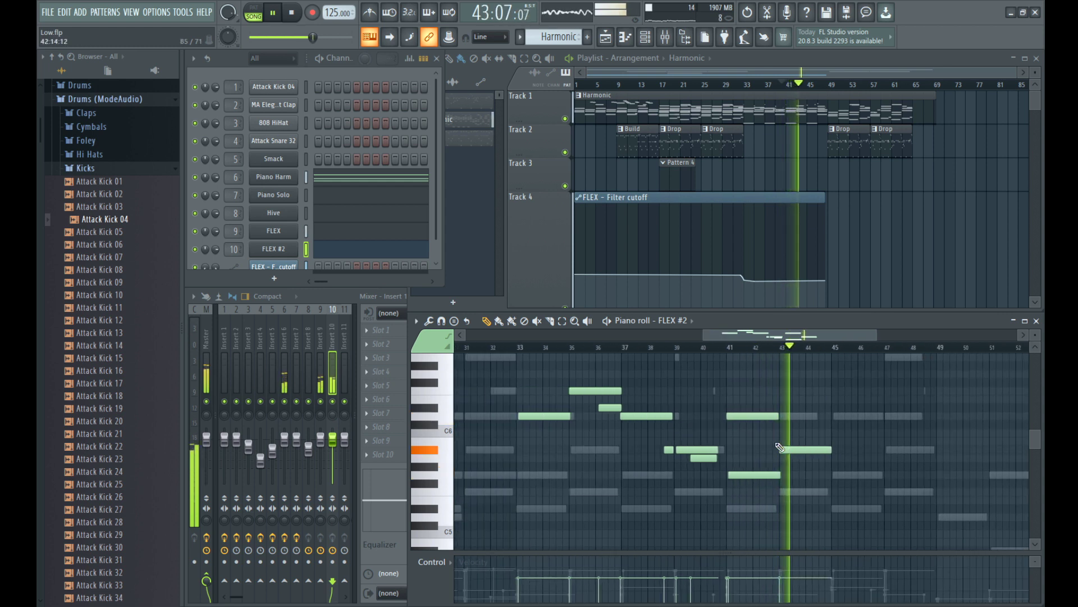
pyautogui.click(826, 432)
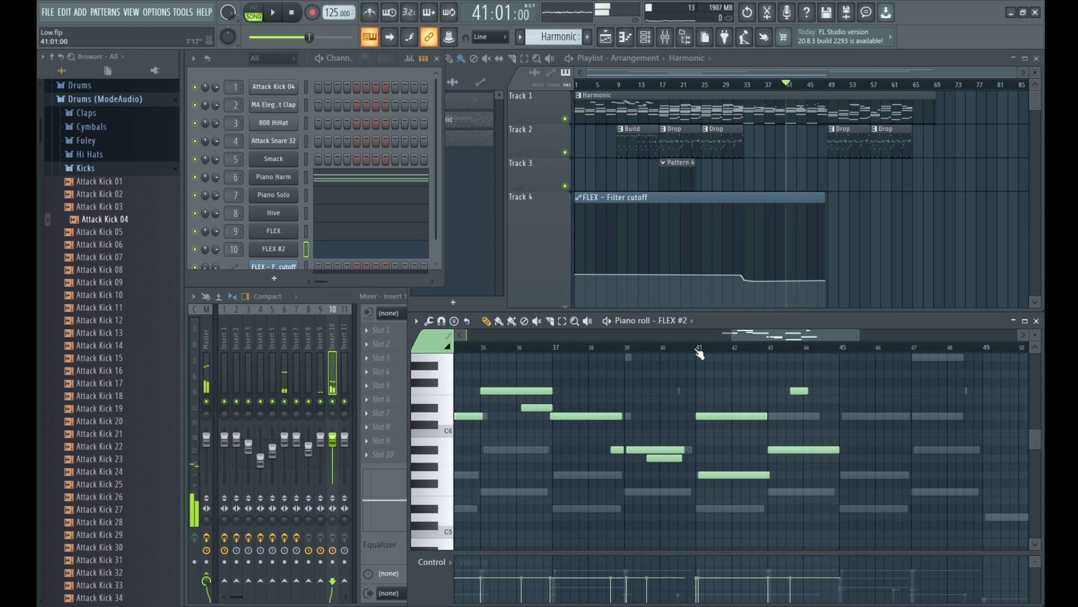
pyautogui.press('space')
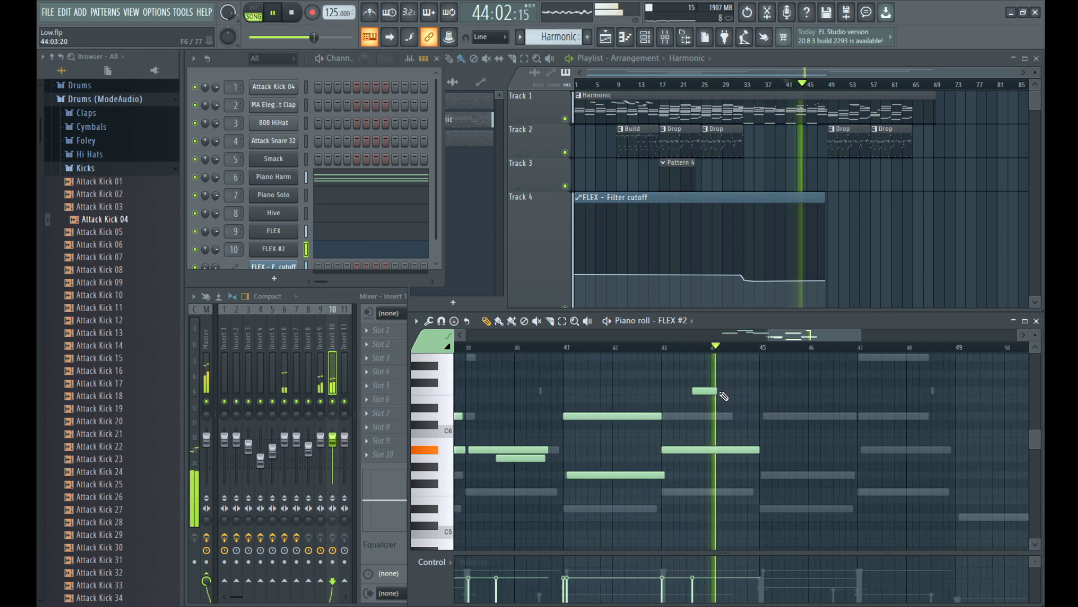
# Step: Add a two-bar chord of D6, G5 and D#5 lead notes at bar 45 and play it back
pyautogui.moveTo(648, 414); pyautogui.dragTo(844, 414)
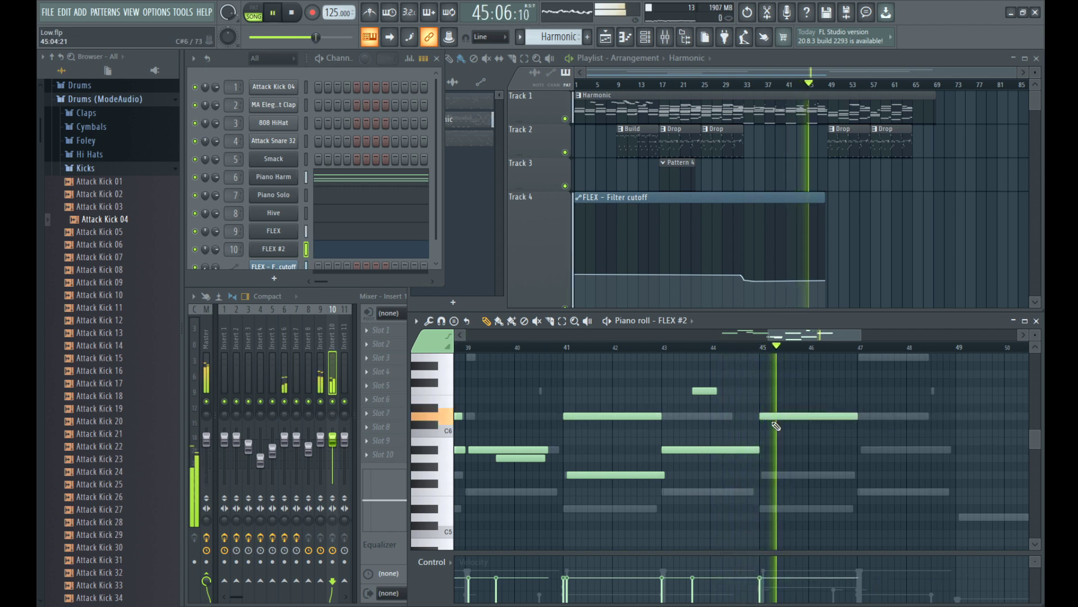
pyautogui.scroll(-1, 771, 428)
pyautogui.scroll(-1, 769, 450)
pyautogui.press('space')
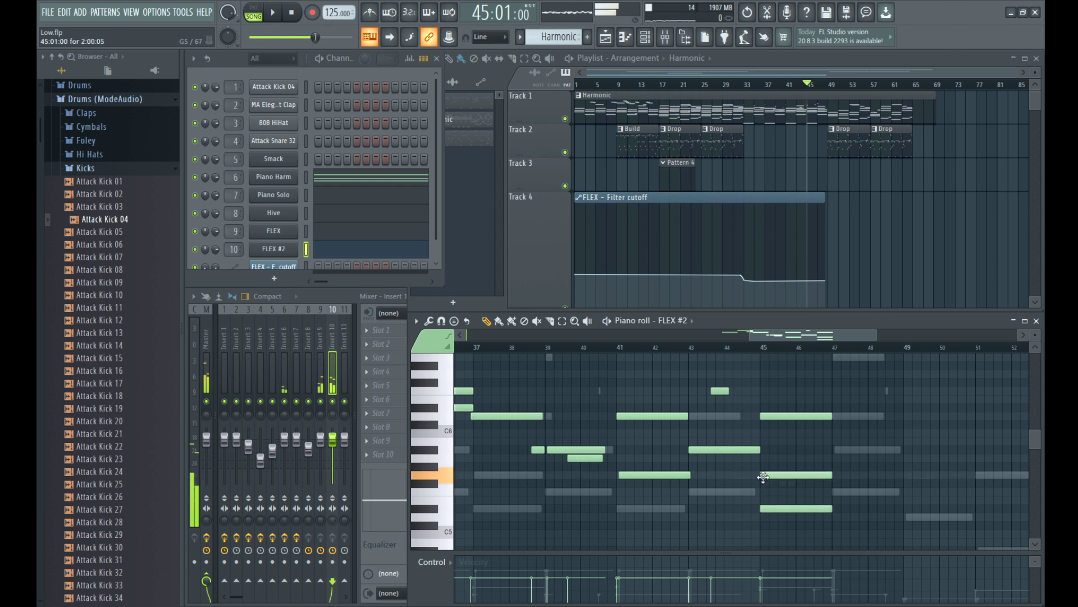
pyautogui.press('space')
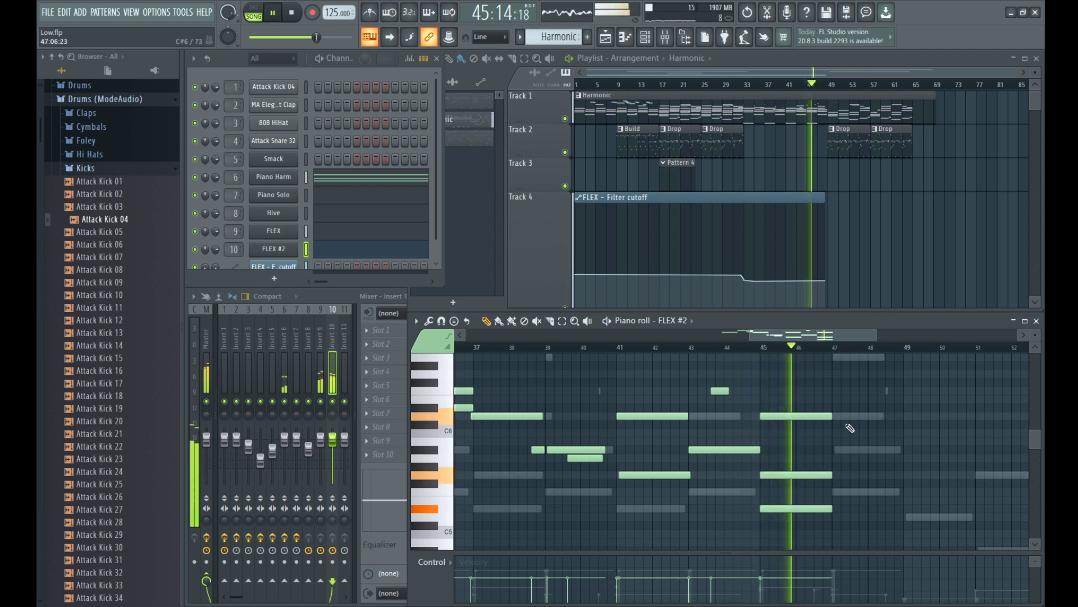
# Step: Add an A5 note at 47:01:00 lasting 2:00:05 and a G5 note below its middle, shortened to less than one bar
pyautogui.scroll(2, 838, 444)
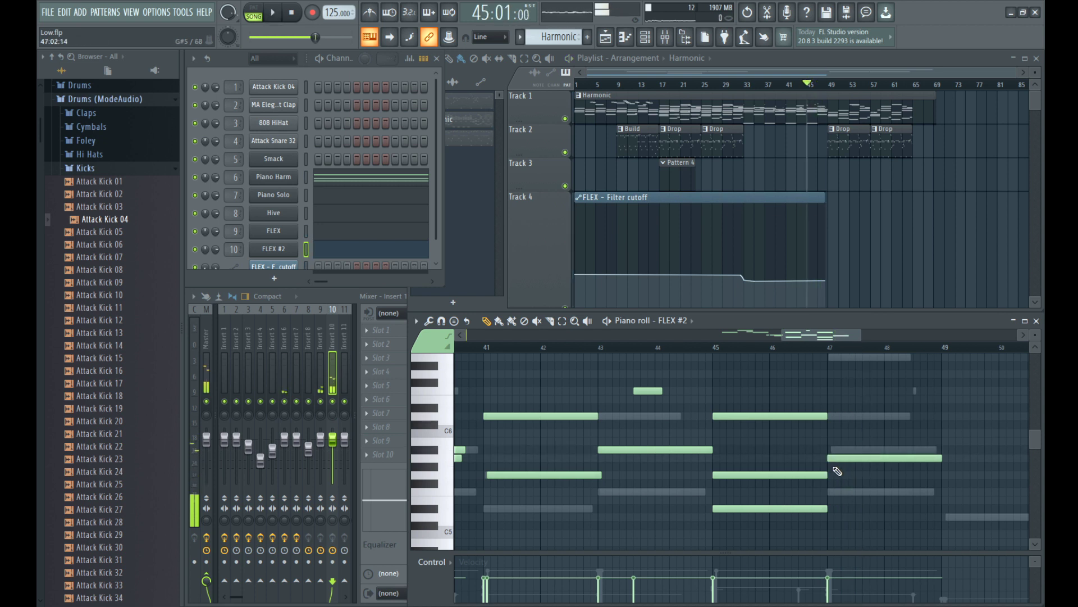
pyautogui.press('space')
pyautogui.moveTo(882, 477); pyautogui.dragTo(933, 476)
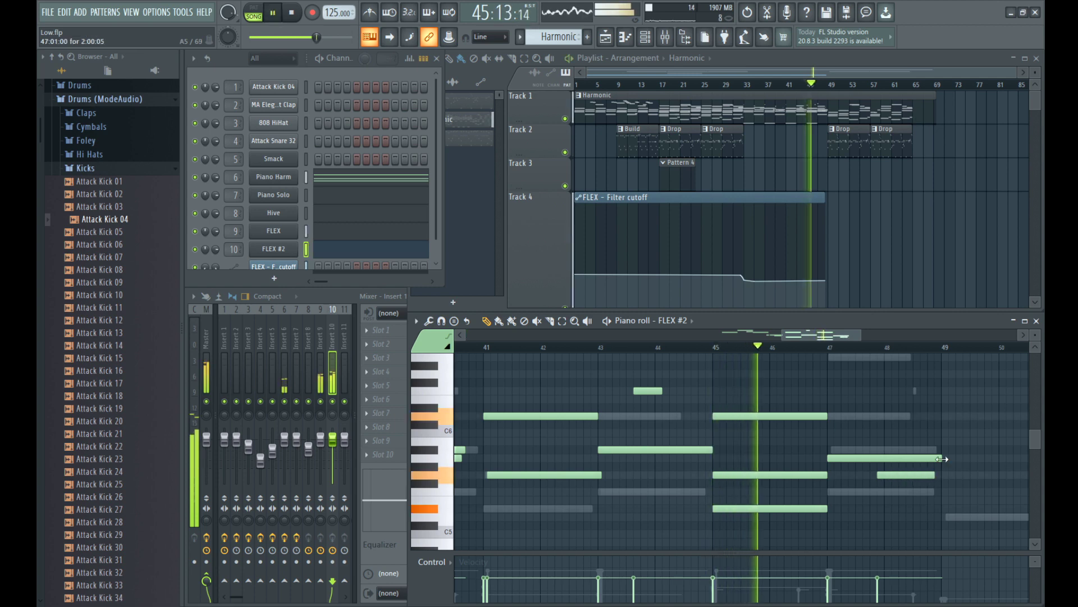
pyautogui.scroll(-3, 921, 469)
pyautogui.scroll(4, 896, 465)
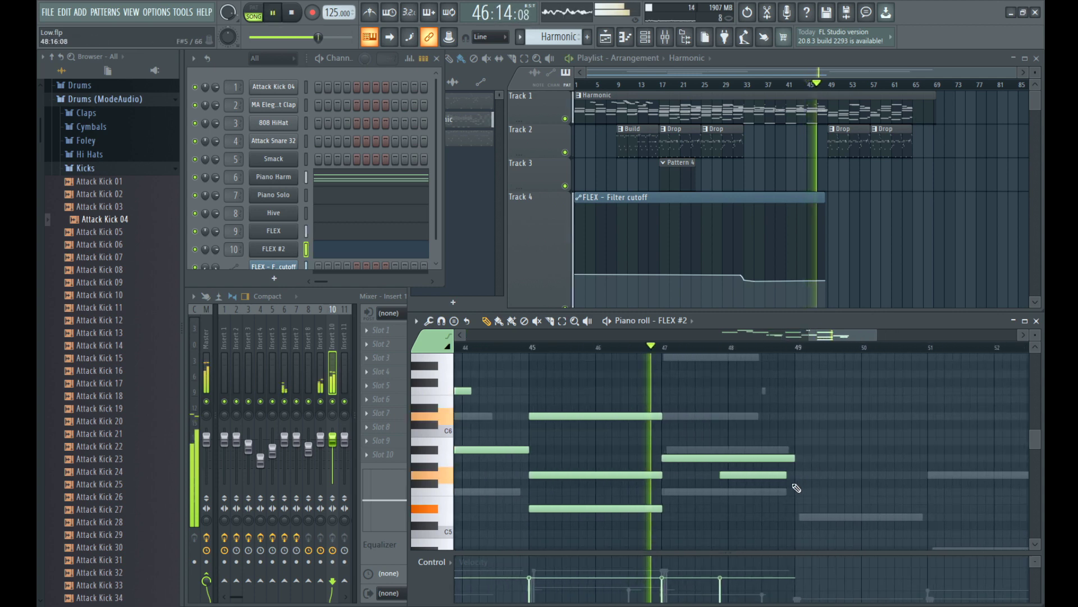
pyautogui.moveTo(785, 476); pyautogui.dragTo(762, 476)
pyautogui.moveTo(749, 478); pyautogui.dragTo(720, 476)
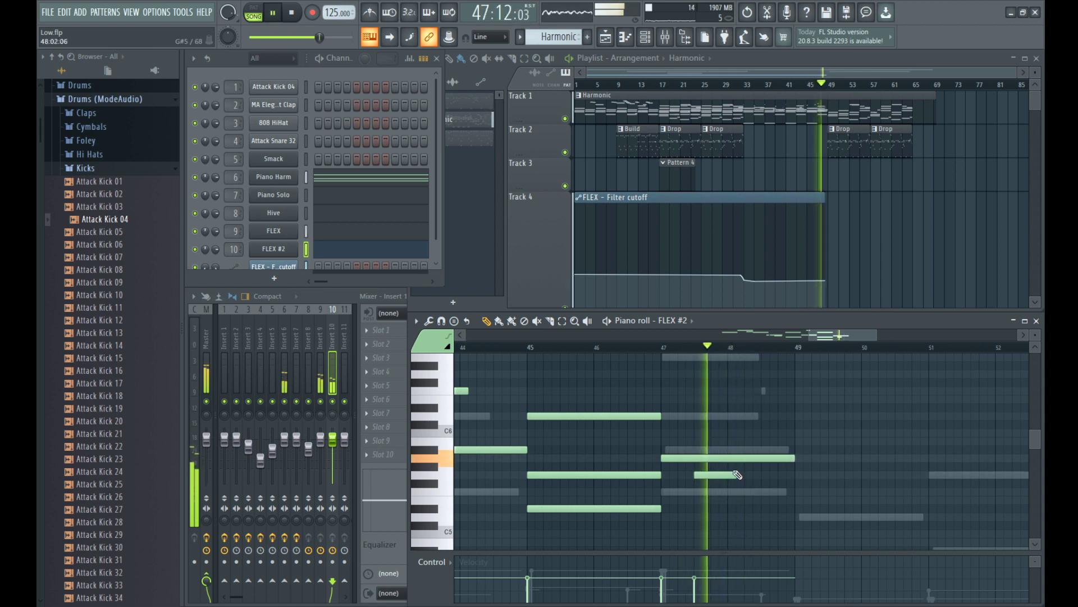
# Step: Try a D7 slide at 49:01:00, stretched to 1:06:05, and play it back
pyautogui.rightClick(764, 390)
pyautogui.rightClick(764, 390)
pyautogui.scroll(2, 758, 396)
pyautogui.scroll(-3, 752, 400)
pyautogui.scroll(-3, 770, 464)
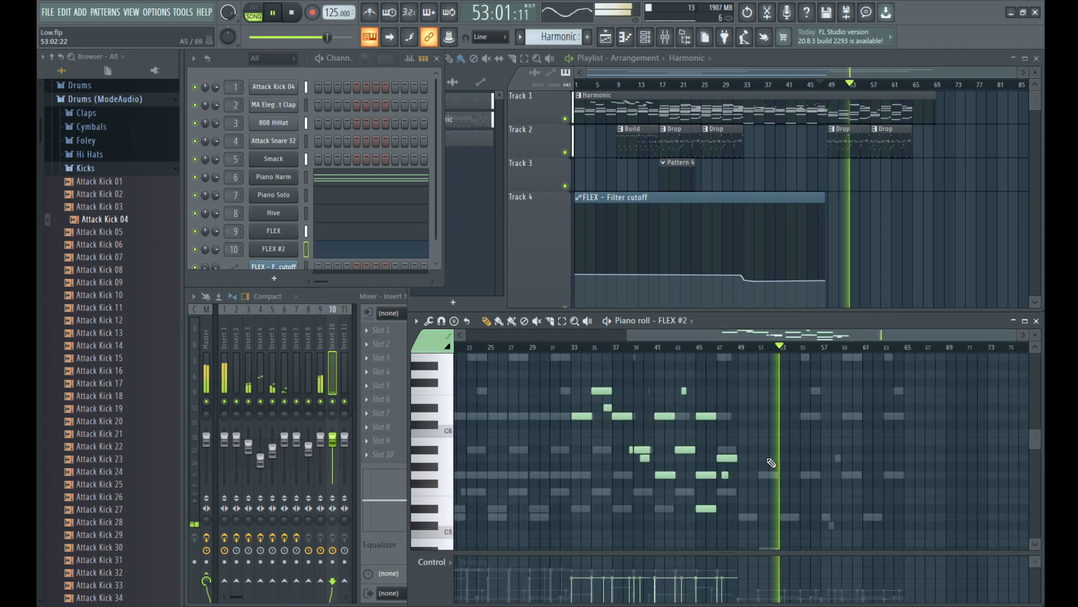
pyautogui.scroll(4, 775, 460)
pyautogui.press('space')
pyautogui.click(787, 393)
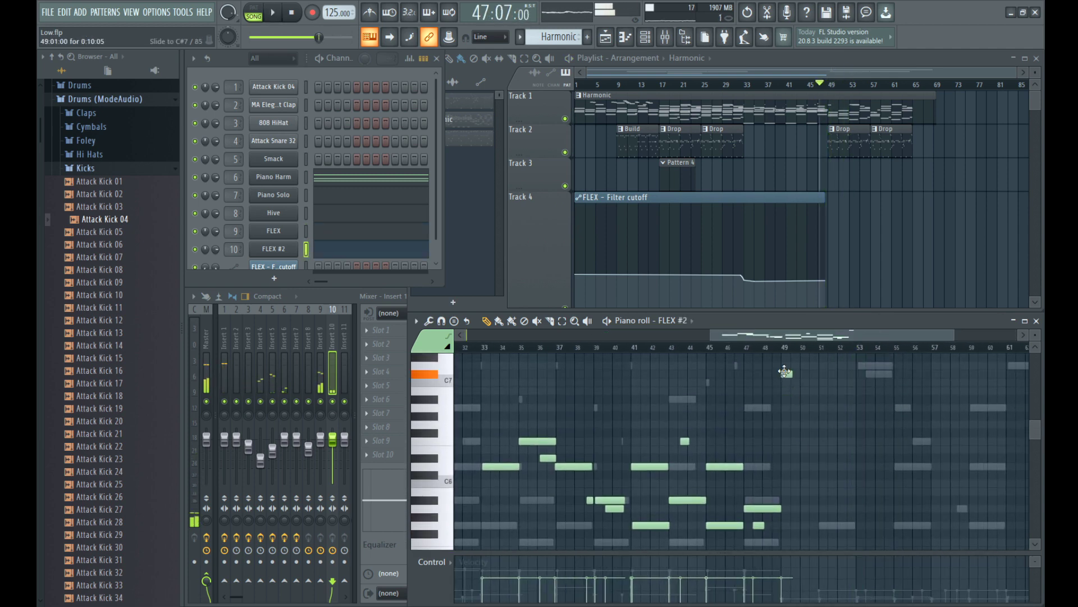
pyautogui.press('space')
pyautogui.scroll(2, 778, 354)
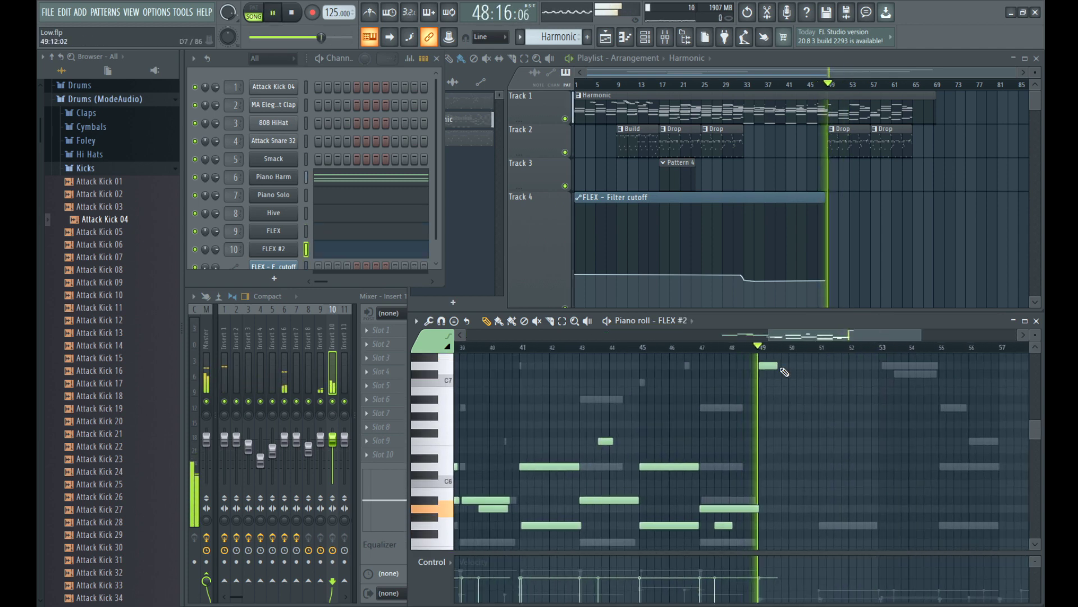
pyautogui.scroll(2, 809, 394)
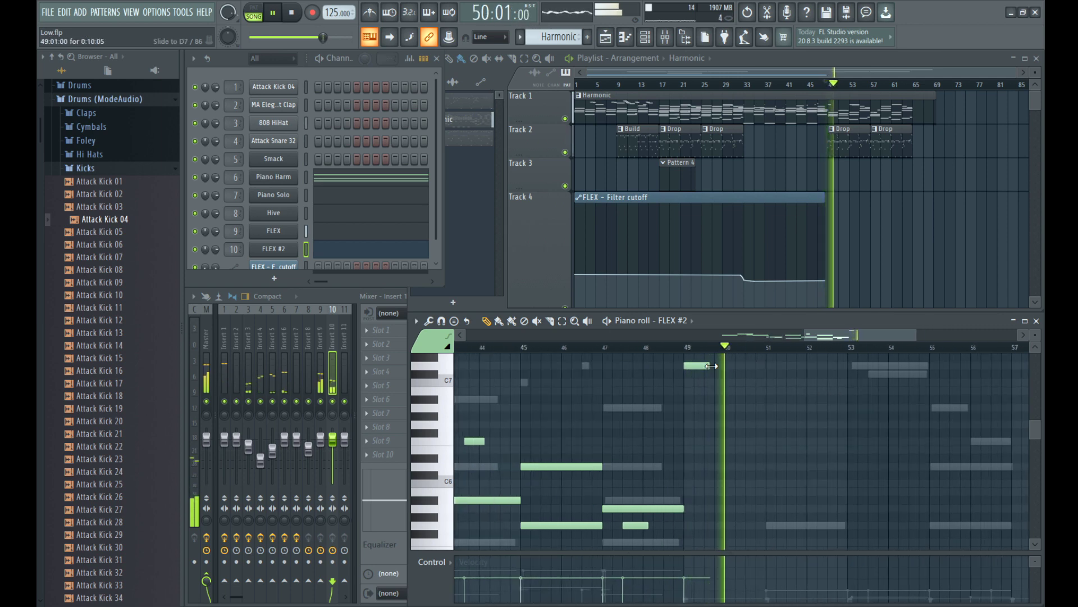
pyautogui.click(589, 351)
pyautogui.press('space')
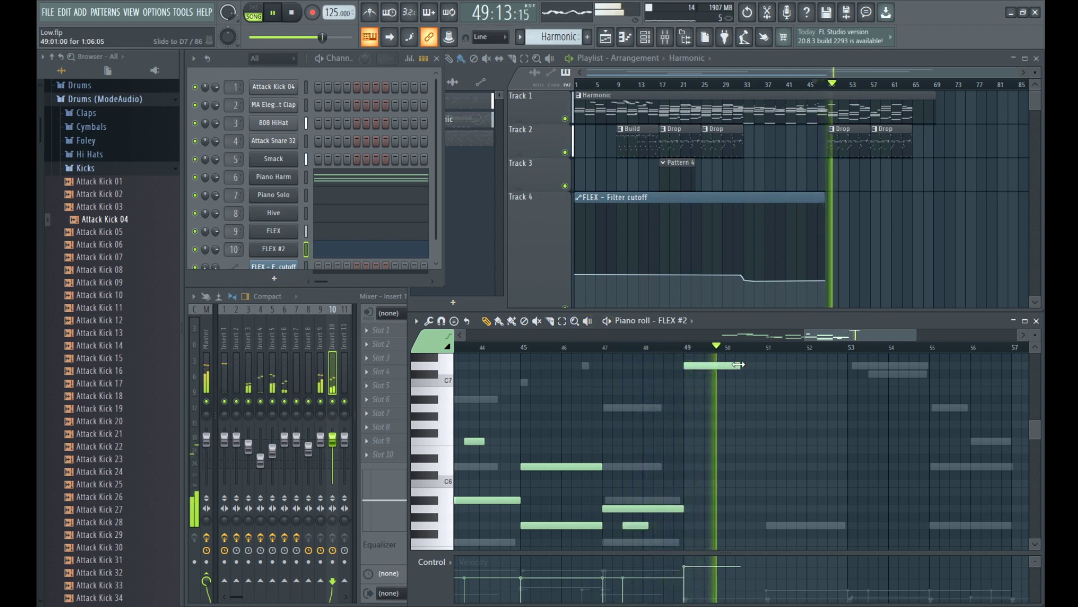
# Step: Extend the FLEX filter cutoff automation clip to about bar 72 and move its last point to 71:09:00
pyautogui.press('space')
pyautogui.scroll(1, 732, 367)
pyautogui.moveTo(824, 198); pyautogui.dragTo(950, 198)
pyautogui.moveTo(830, 281); pyautogui.dragTo(953, 281)
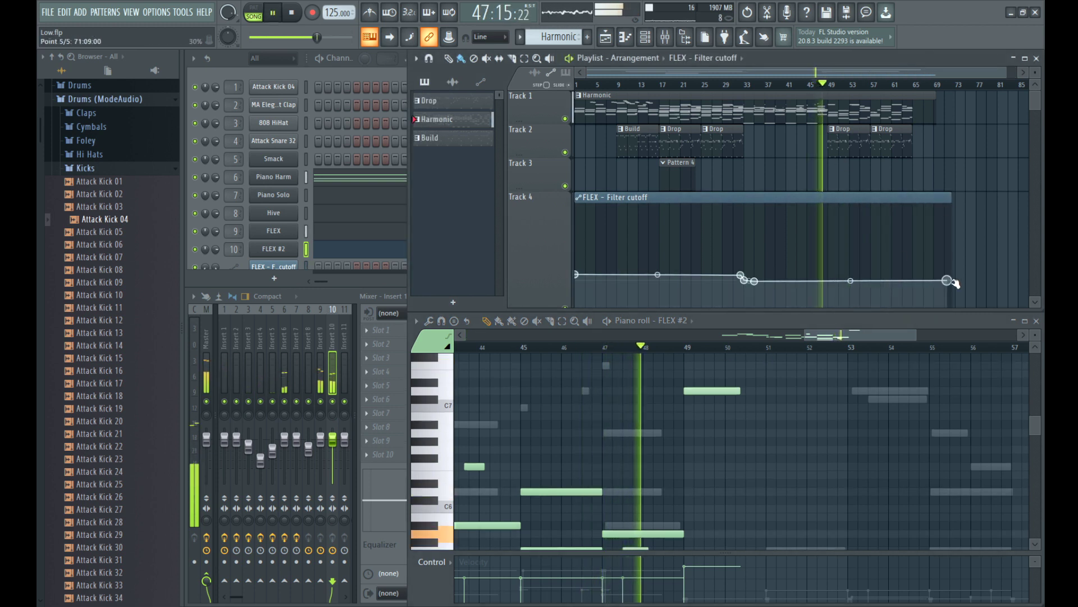
# Step: Place a D7 lead note at 52:01:00 lasting 0:14:05 with a shorter C#7 note under its later part
pyautogui.scroll(-1, 690, 421)
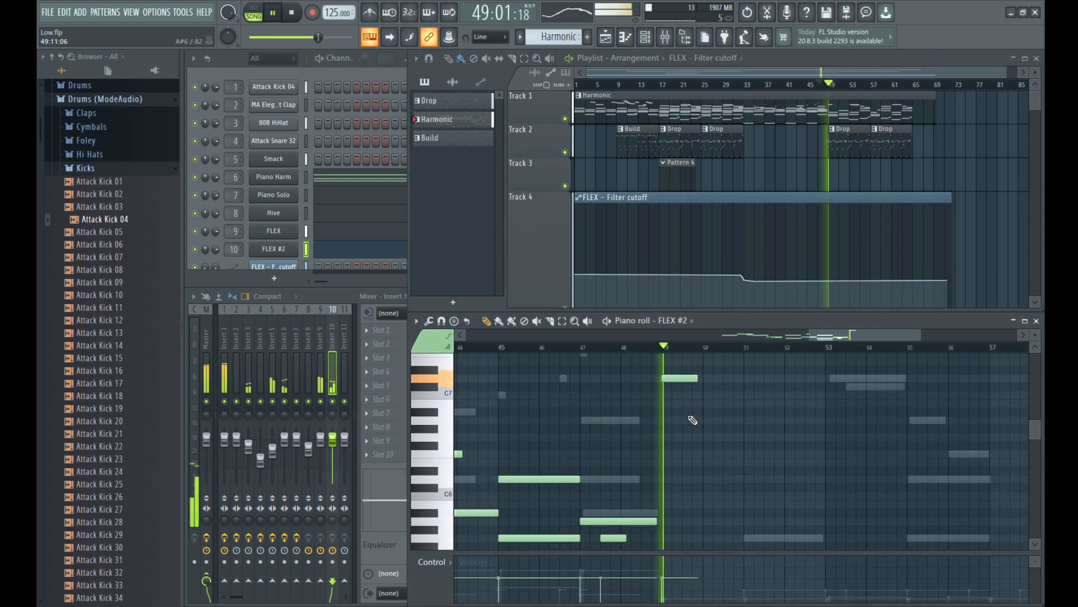
pyautogui.click(758, 366)
pyautogui.moveTo(766, 366); pyautogui.dragTo(800, 365)
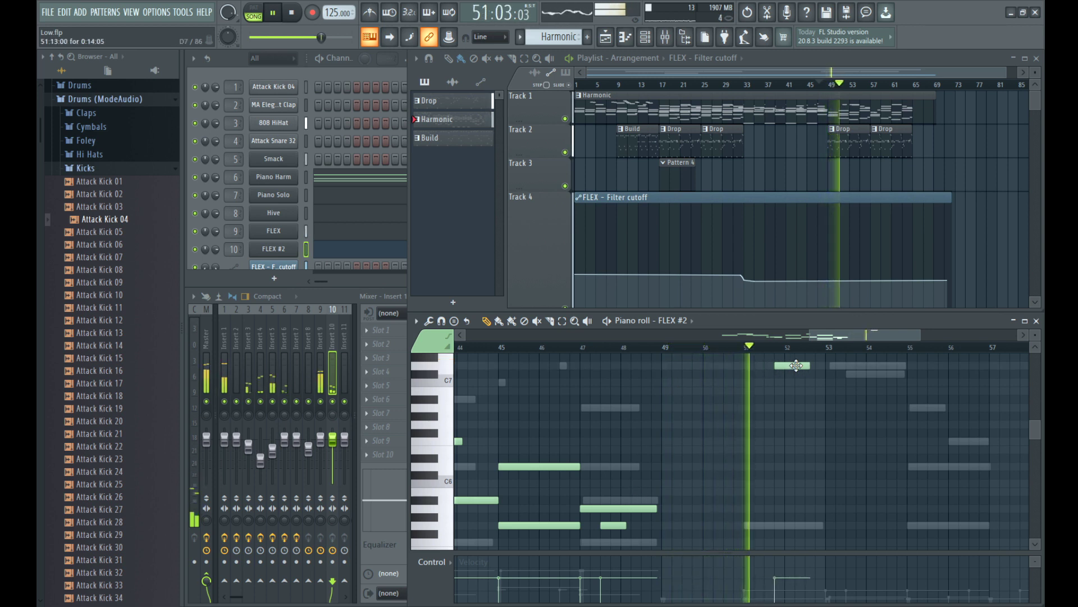
pyautogui.click(803, 374)
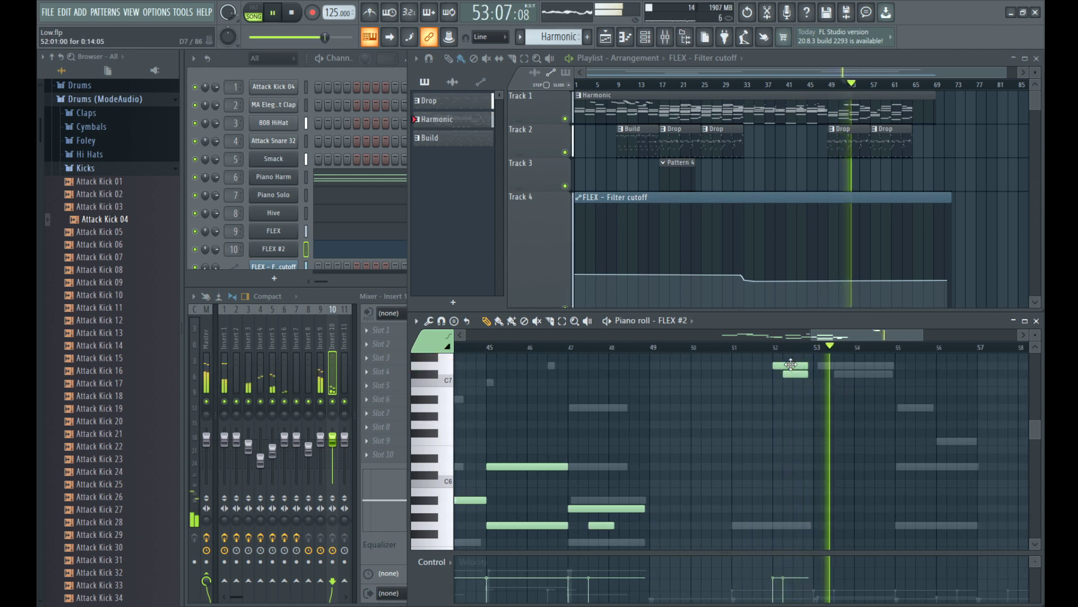
# Step: Play the section against the FLEX chords and add an A#5 lead note at 55:01:00 lasting 0:14:05
pyautogui.scroll(-2, 762, 384)
pyautogui.scroll(2, 768, 379)
pyautogui.scroll(2, 746, 397)
pyautogui.scroll(-2, 811, 394)
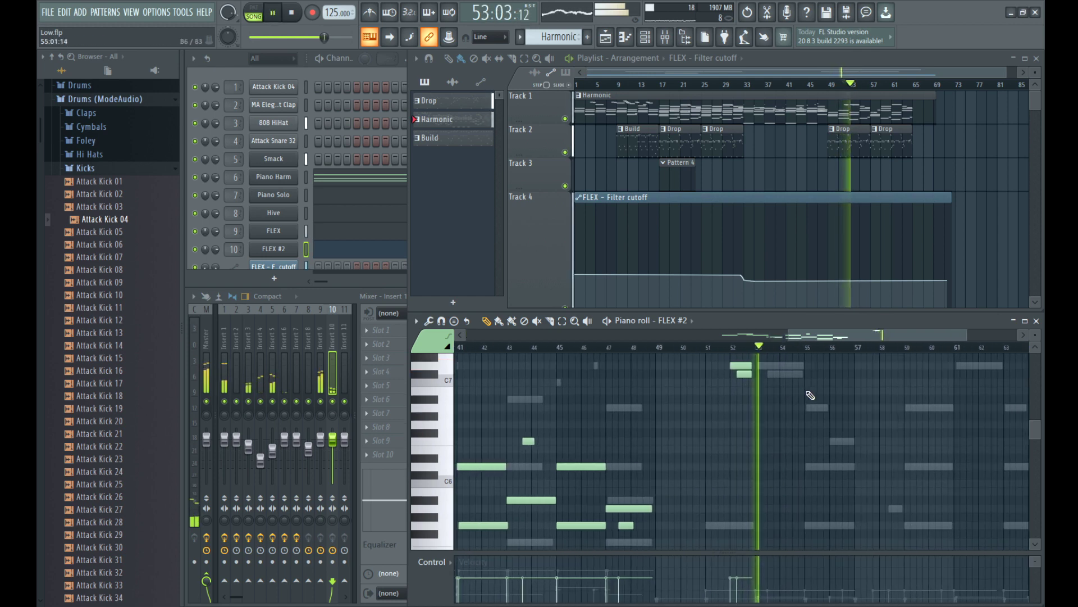
pyautogui.rightClick(786, 376)
pyautogui.scroll(-2, 809, 406)
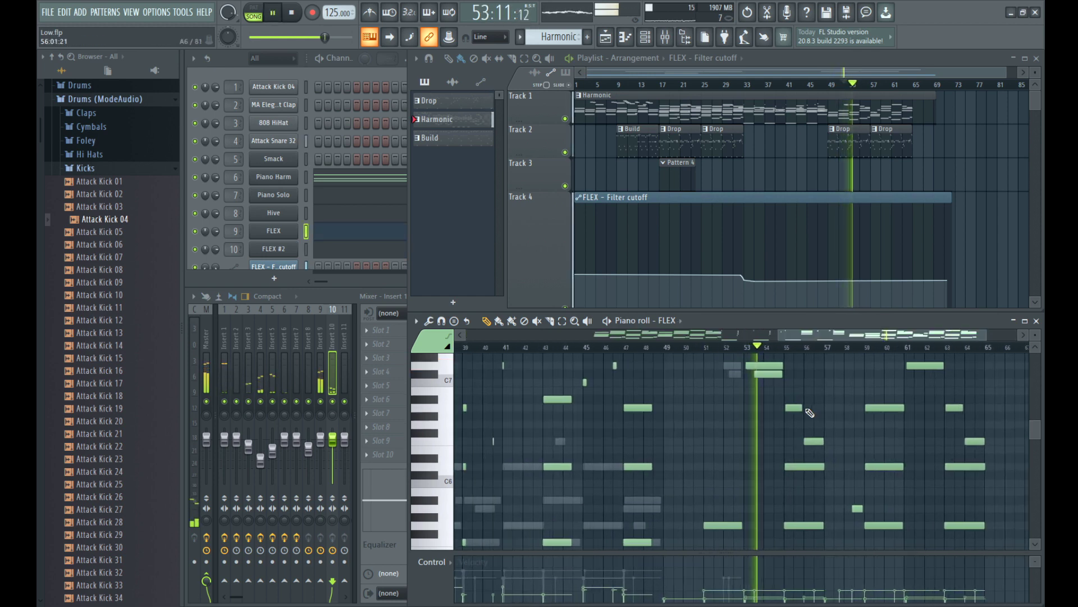
pyautogui.doubleClick(725, 368)
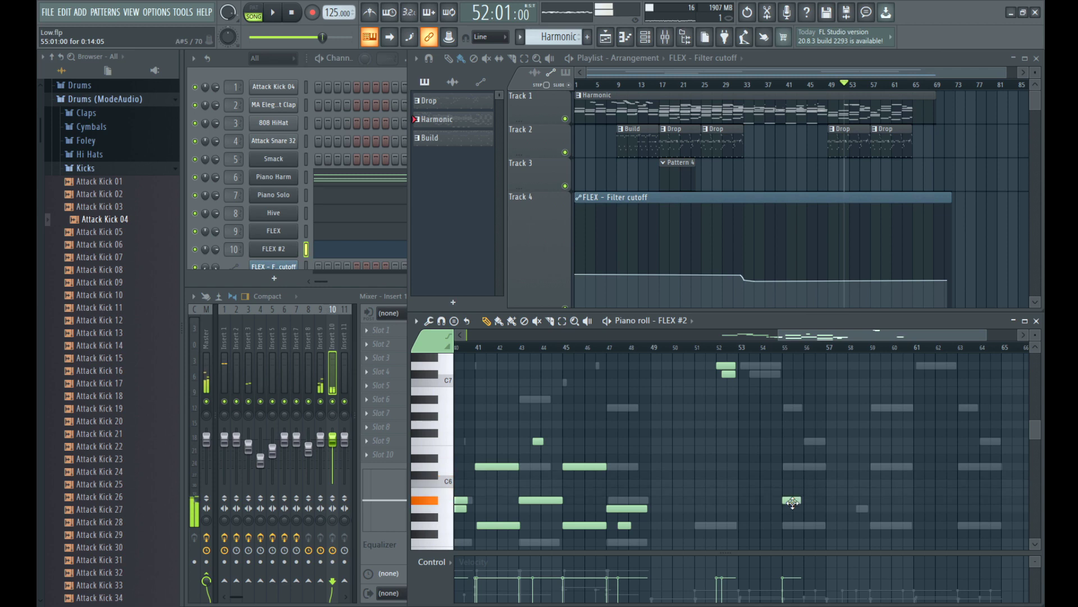
pyautogui.scroll(-1, 786, 449)
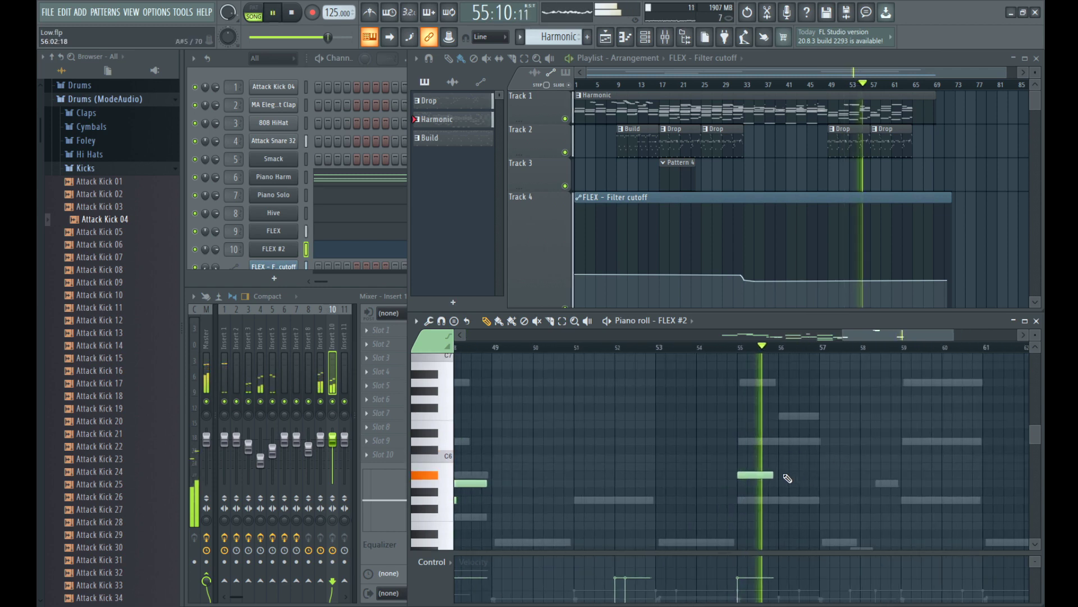
# Step: Copy the bar 52 note pair to bar 57, lengthening D7 to about 1.6 bars and turning C#7 into a short F7
pyautogui.scroll(2, 721, 393)
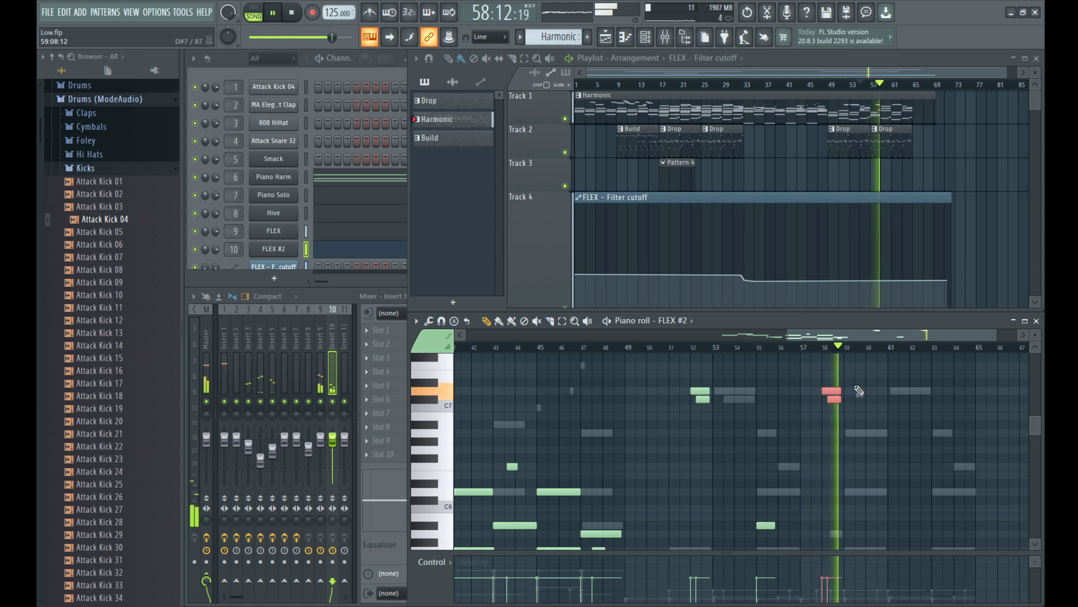
pyautogui.scroll(1, 863, 384)
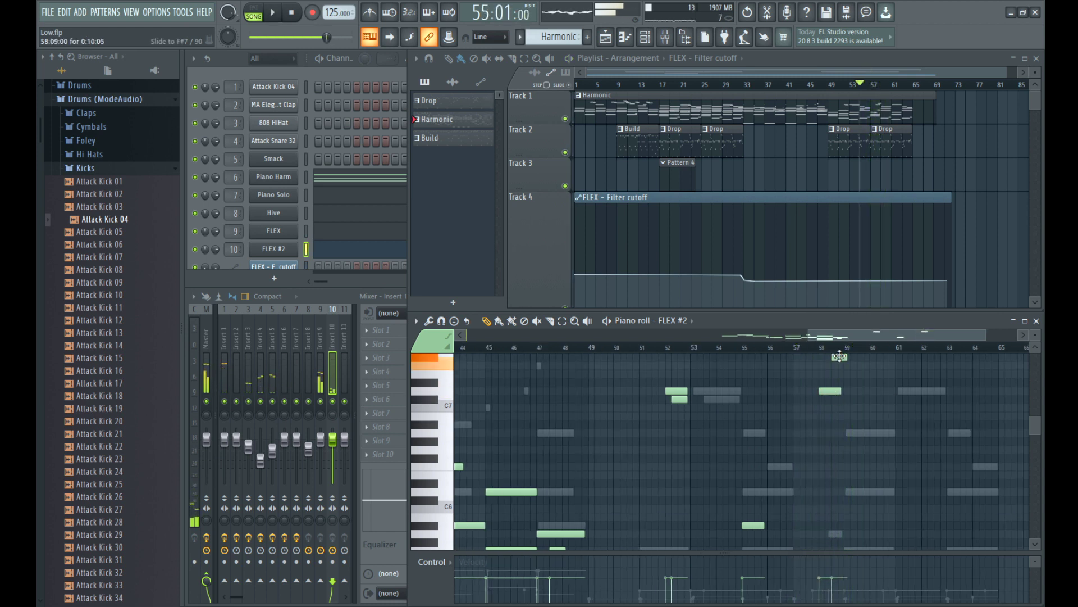
pyautogui.scroll(1, 839, 357)
pyautogui.moveTo(819, 369); pyautogui.dragTo(778, 407)
pyautogui.scroll(-2, 772, 417)
pyautogui.scroll(3, 782, 404)
pyautogui.keyDown('ctrl'); pyautogui.click(771, 385); pyautogui.keyUp('ctrl')
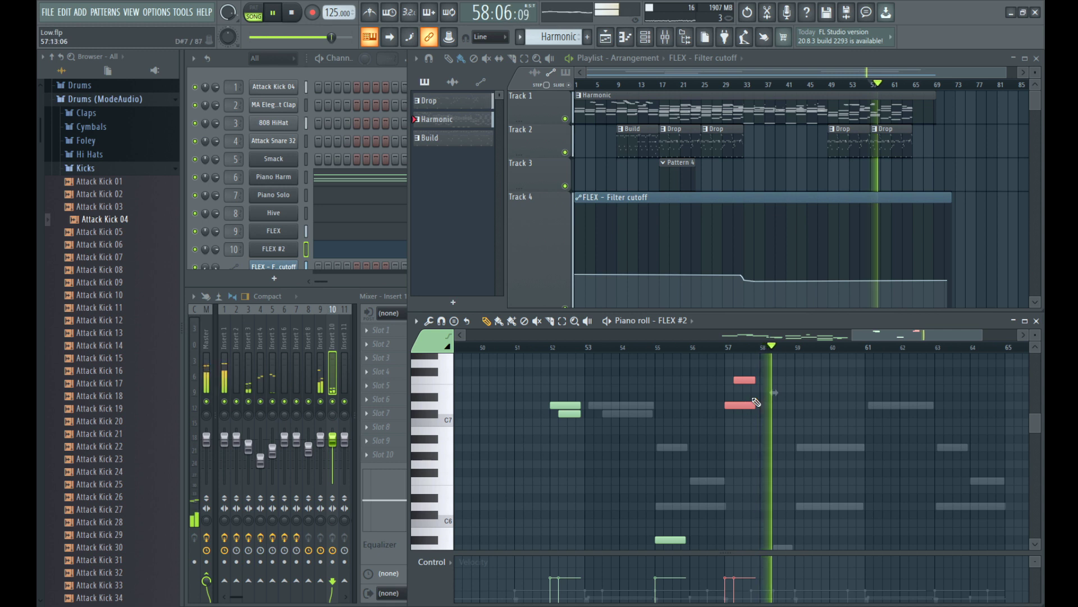
pyautogui.moveTo(753, 405); pyautogui.dragTo(773, 403)
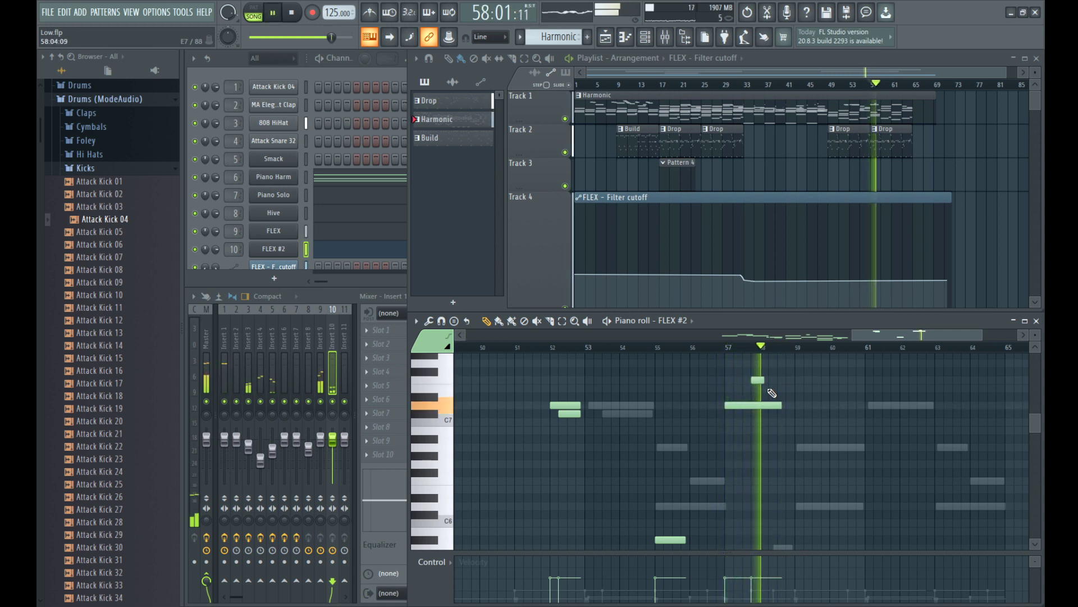
# Step: Add an A#6 lead note at 59:01:00 lasting 1:10:05 and a slide to D7 at 59:13:00 lasting 0:06:05
pyautogui.scroll(1, 788, 409)
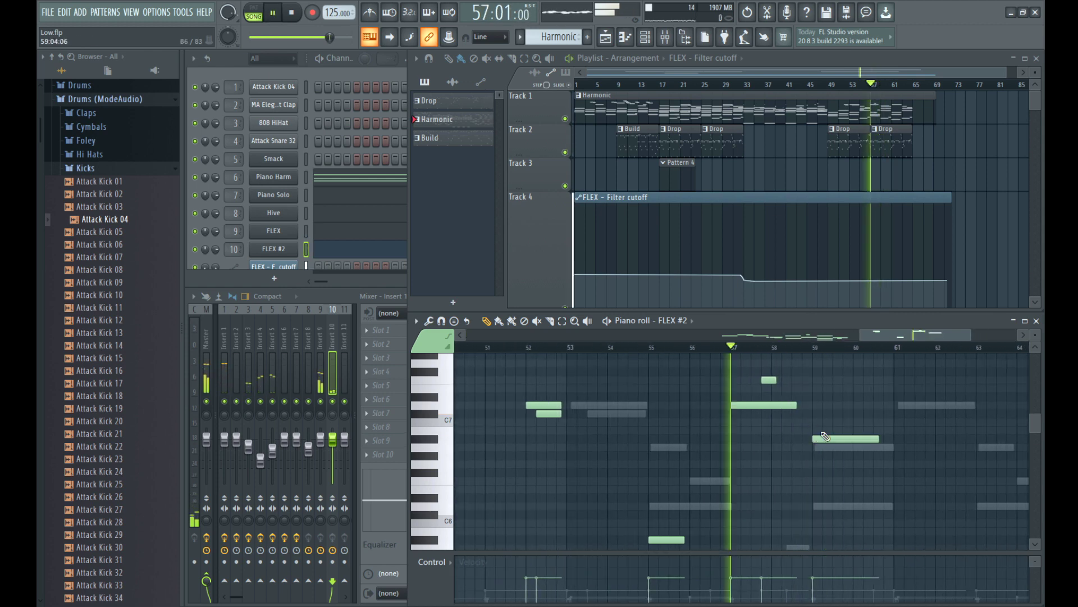
pyautogui.press('space')
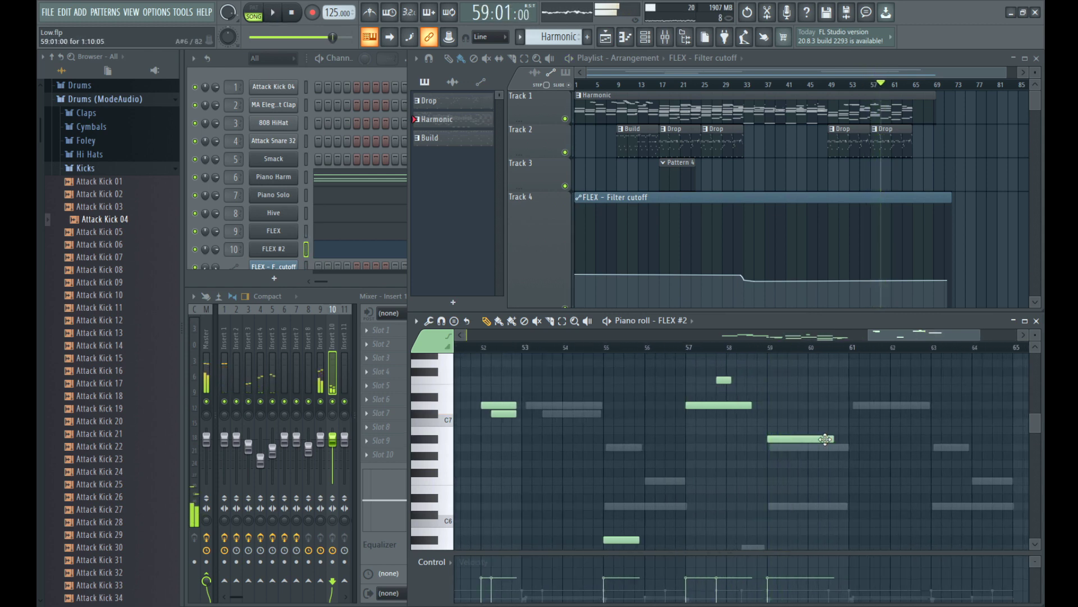
pyautogui.press('space')
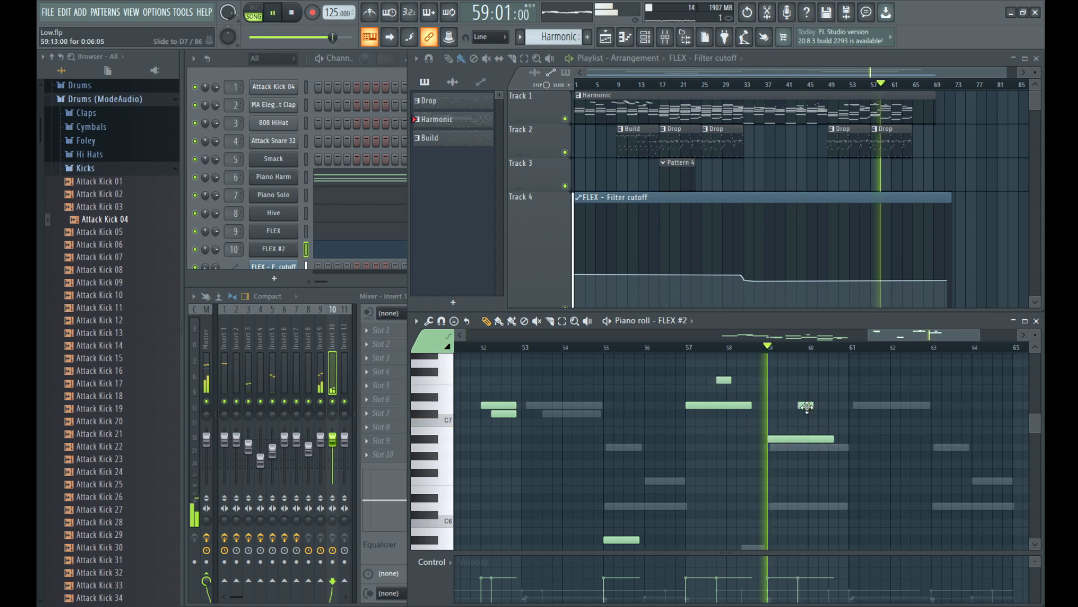
pyautogui.press('space')
# Step: Add a G6 lead note about one bar long at 61:01:00 and an F6 note at 63:01:00 lasting 1:02:05
pyautogui.scroll(-2, 760, 416)
pyautogui.click(854, 456)
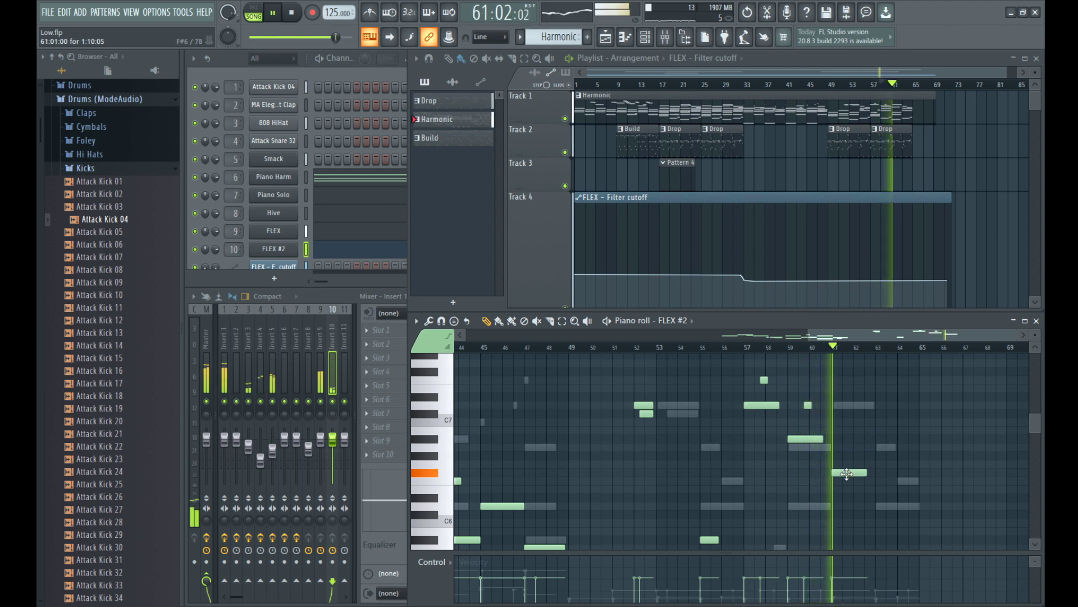
pyautogui.press('space')
pyautogui.moveTo(847, 473); pyautogui.dragTo(850, 459)
pyautogui.press('space')
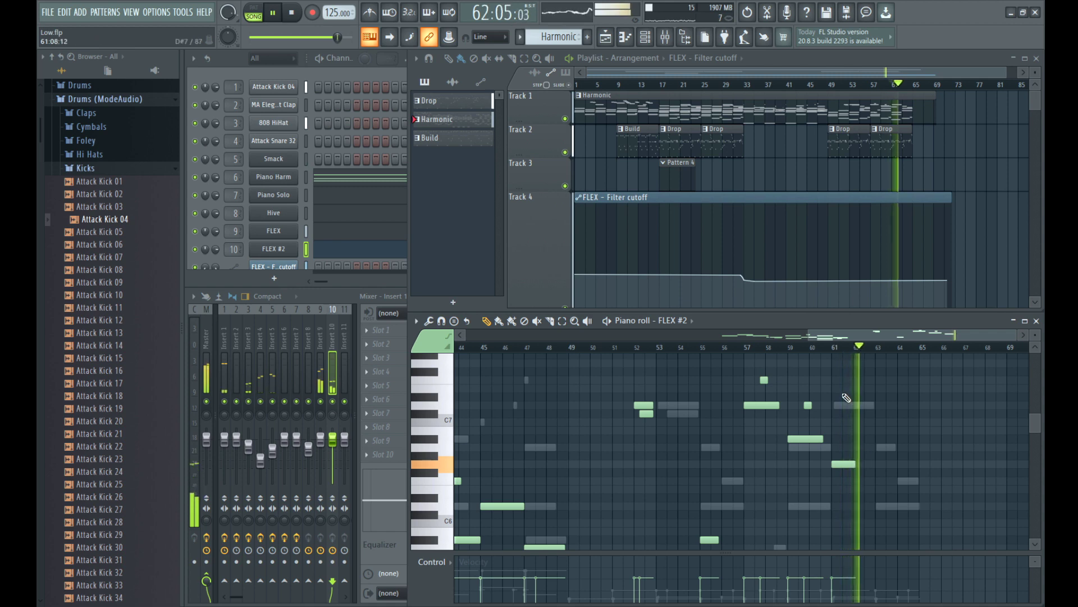
pyautogui.keyDown('ctrl'); pyautogui.scroll(-2, 941, 435); pyautogui.keyUp('ctrl')
pyautogui.keyDown('ctrl'); pyautogui.scroll(2, 921, 482); pyautogui.keyUp('ctrl')
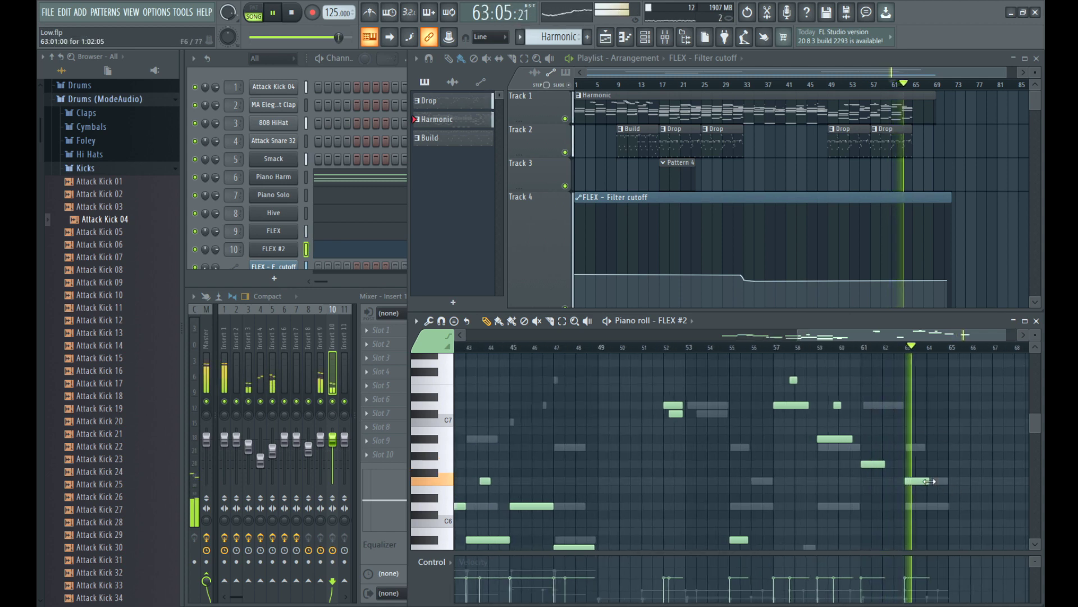
# Step: Duplicate the last two Drop clips on Track 2 so that the copies start at bar 65
pyautogui.scroll(-3, 930, 481)
pyautogui.keyDown('ctrl'); pyautogui.scroll(-5, 932, 449); pyautogui.keyUp('ctrl')
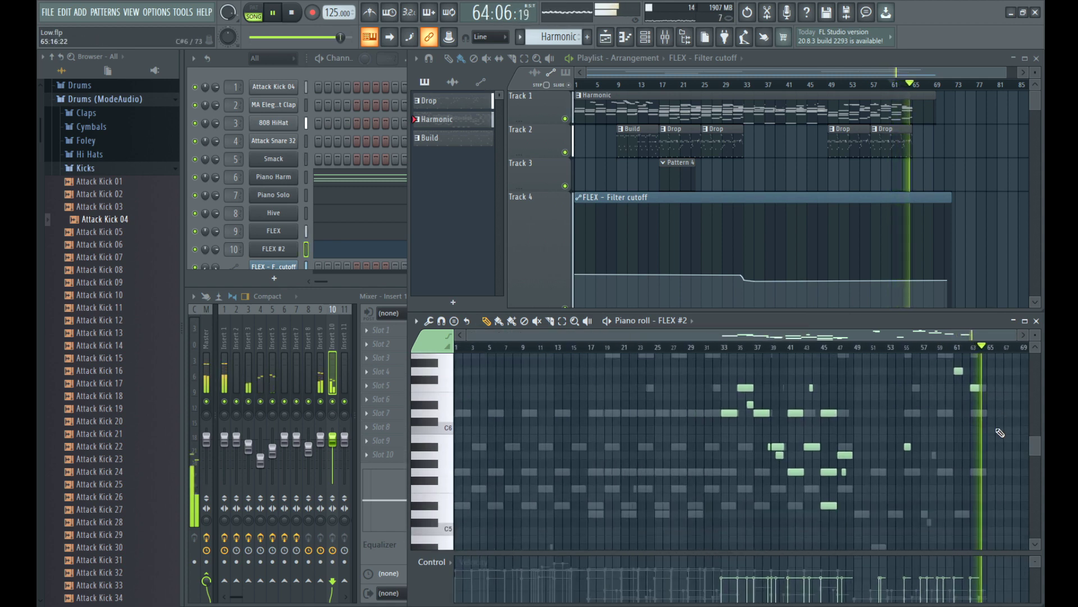
pyautogui.keyDown('ctrl'); pyautogui.moveTo(927, 140); pyautogui.dragTo(830, 172); pyautogui.keyUp('ctrl')
pyautogui.hotkey('ctrl', 'b')
pyautogui.press('space')
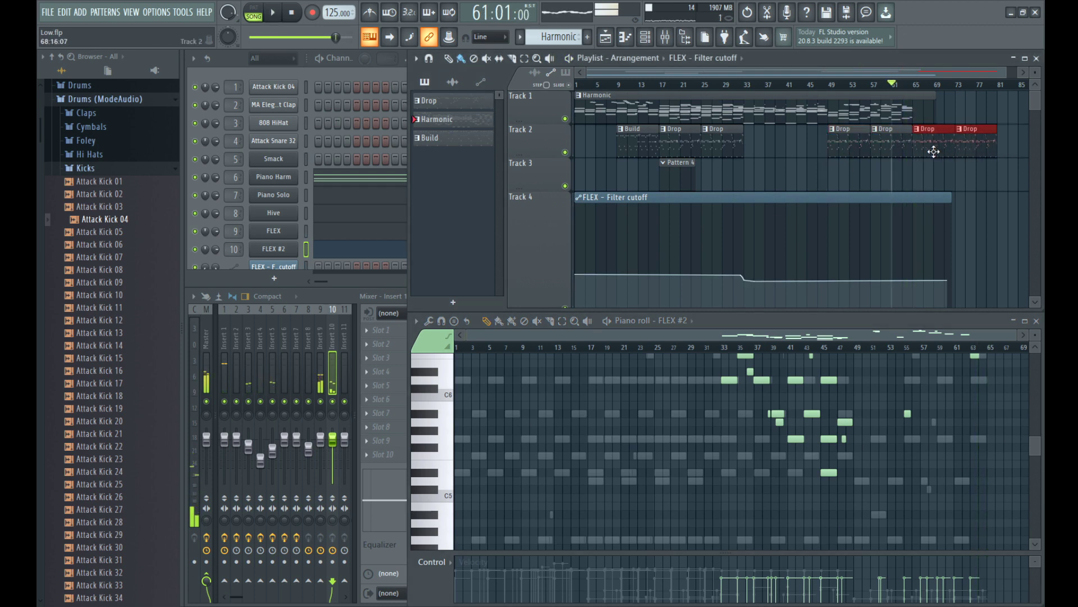
# Step: Extend the Harmonic clip on Track 1 to about bar 84 in the arrangement
pyautogui.moveTo(937, 113); pyautogui.dragTo(1017, 113)
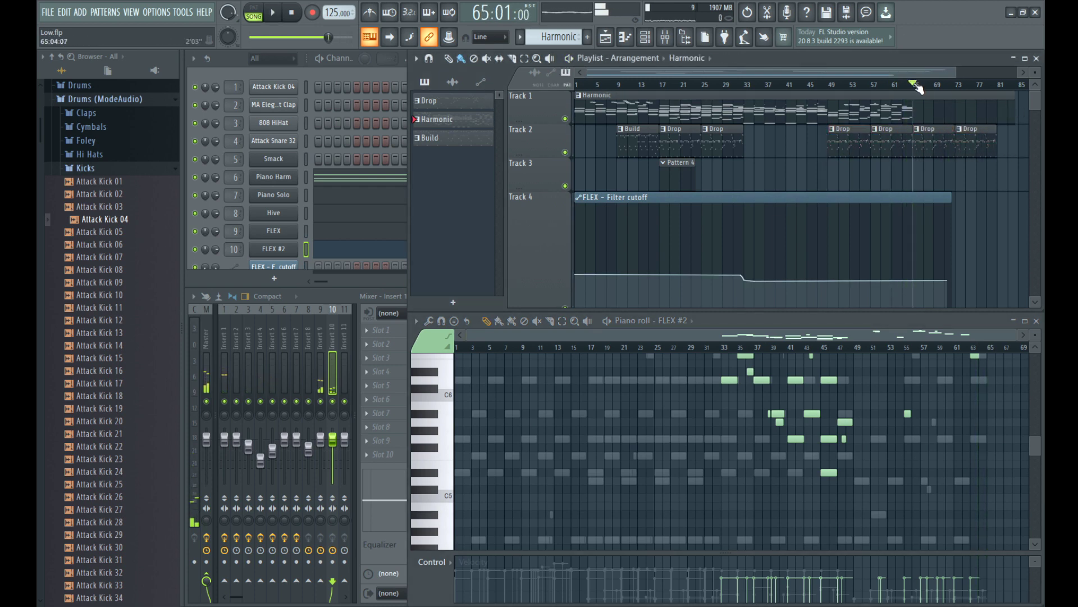
pyautogui.keyDown('ctrl'); pyautogui.scroll(-1, 792, 106); pyautogui.keyUp('ctrl')
# Step: Copy the Piano Harm notes of bars 17 to 32 so that the copies start at bar 67
pyautogui.rightClick(780, 414)
pyautogui.rightClick(779, 414)
pyautogui.press('space')
pyautogui.scroll(1, 843, 393)
pyautogui.keyDown('ctrl'); pyautogui.moveTo(594, 359); pyautogui.dragTo(718, 546); pyautogui.keyUp('ctrl')
pyautogui.press('space')
pyautogui.press('space')
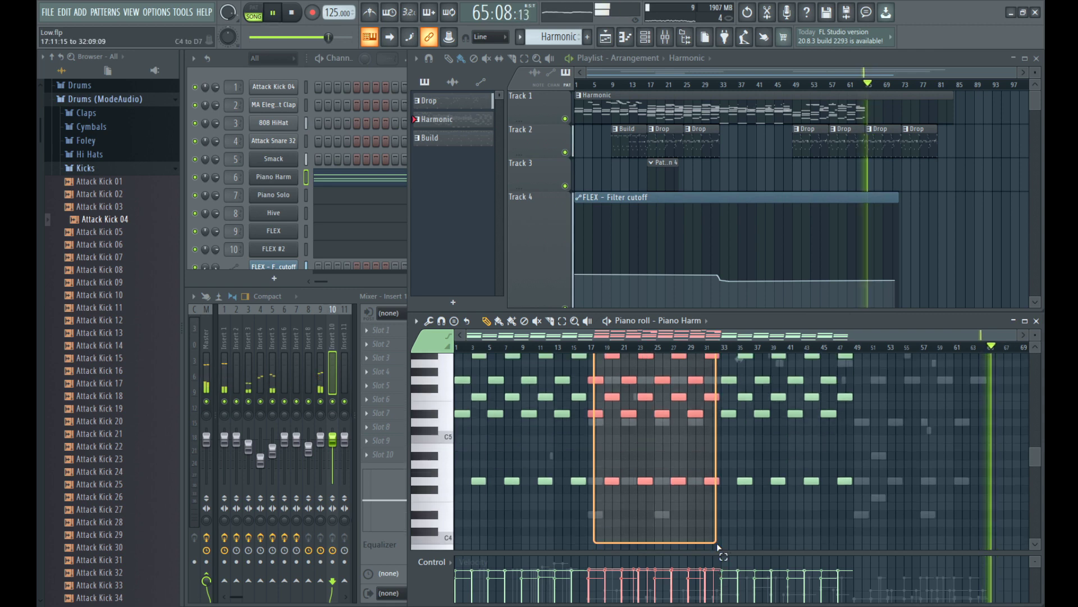
pyautogui.keyDown('shift'); pyautogui.moveTo(612, 481); pyautogui.dragTo(967, 485); pyautogui.keyUp('shift')
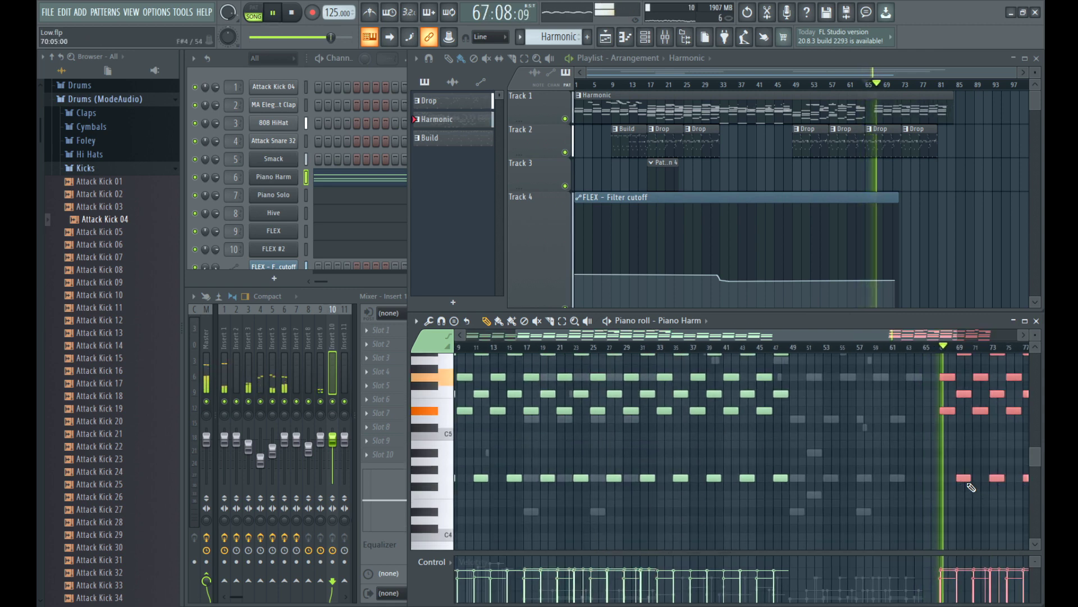
pyautogui.keyDown('ctrl'); pyautogui.scroll(-1, 955, 463); pyautogui.keyUp('ctrl')
pyautogui.scroll(3, 950, 442)
pyautogui.keyDown('ctrl'); pyautogui.scroll(4, 975, 446); pyautogui.keyUp('ctrl')
pyautogui.keyDown('ctrl'); pyautogui.scroll(-4, 813, 434); pyautogui.keyUp('ctrl')
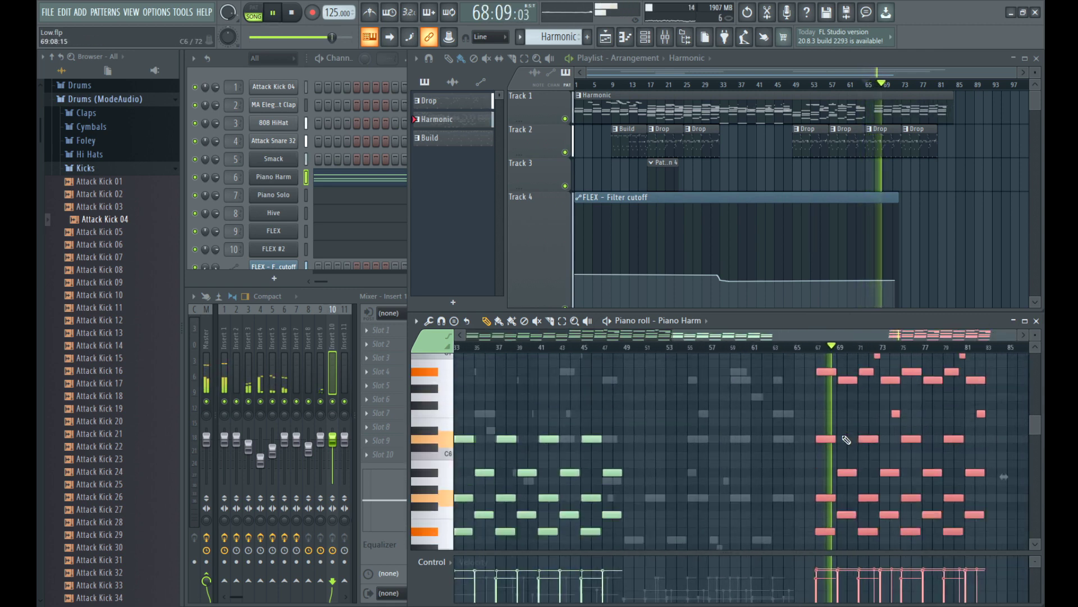
# Step: Show the FLEX channel's notes in the piano roll and play the song from bar 49
pyautogui.keyDown('ctrl'); pyautogui.scroll(2, 877, 409); pyautogui.keyUp('ctrl')
pyautogui.rightClick(793, 369)
pyautogui.rightClick(793, 369)
pyautogui.scroll(1, 775, 383)
pyautogui.rightClick(802, 395)
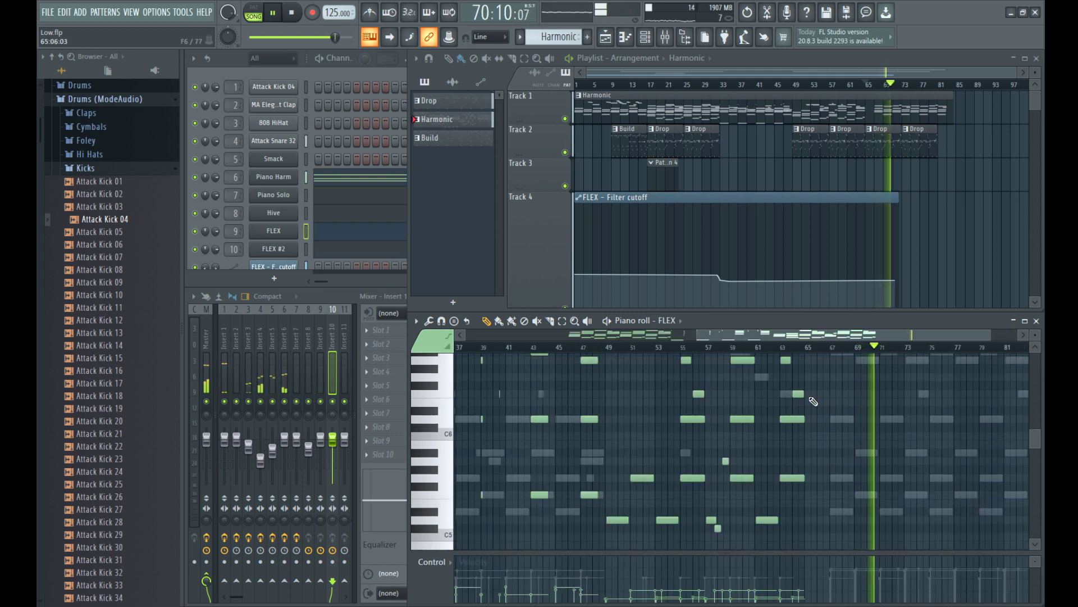
pyautogui.keyDown('ctrl'); pyautogui.scroll(-3, 807, 397); pyautogui.keyUp('ctrl')
pyautogui.press('space')
pyautogui.press('space')
pyautogui.scroll(2, 795, 382)
pyautogui.click(777, 348)
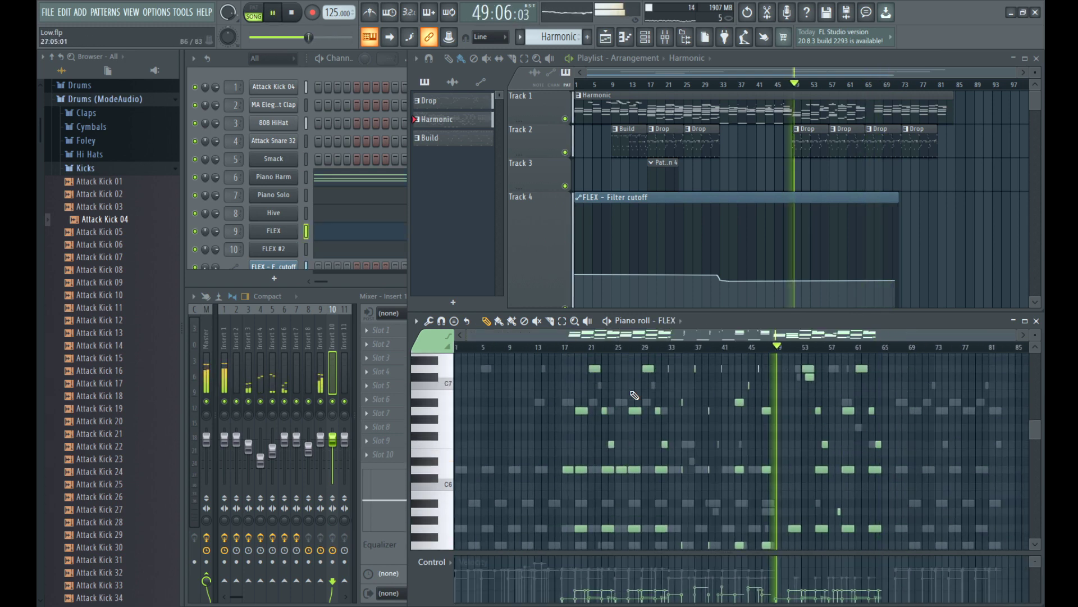
# Step: Select the three-note FLEX chord at bar 49 and maximize the piano roll
pyautogui.moveTo(581, 422); pyautogui.dragTo(682, 529)
pyautogui.scroll(1, 866, 495)
pyautogui.keyDown('ctrl'); pyautogui.scroll(3, 871, 491); pyautogui.keyUp('ctrl')
pyautogui.scroll(1, 724, 491)
pyautogui.scroll(-2, 574, 402)
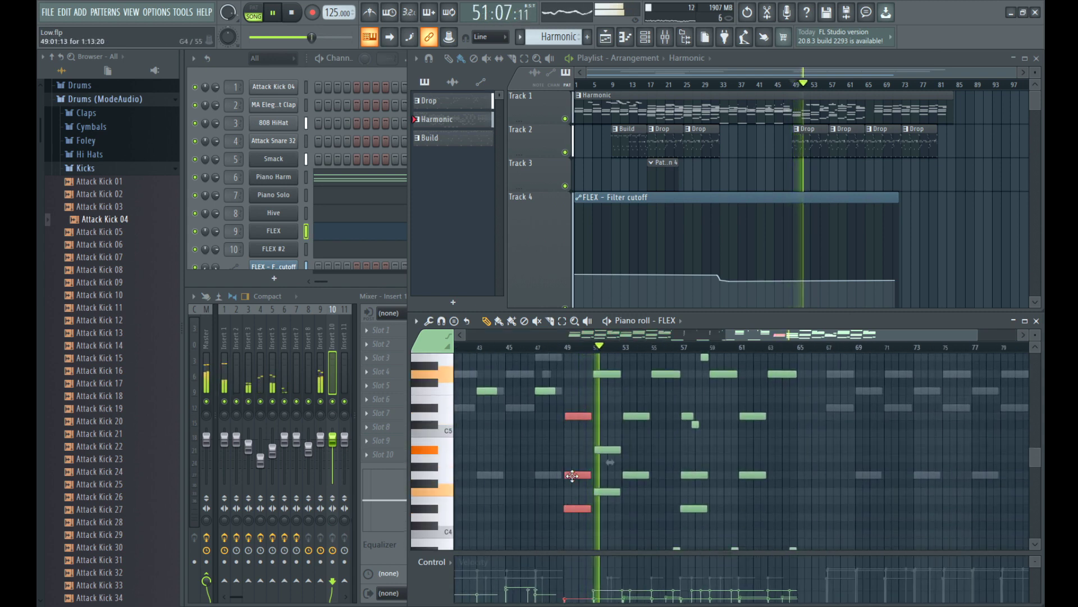
pyautogui.click(1026, 321)
pyautogui.keyDown('ctrl'); pyautogui.scroll(-4, 794, 325); pyautogui.keyUp('ctrl')
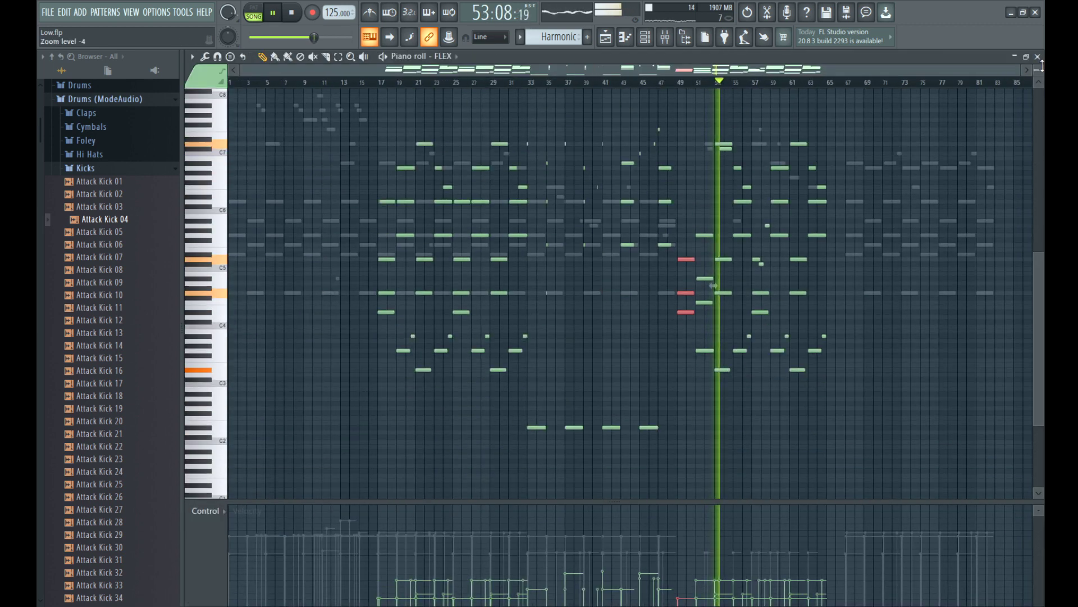
# Step: Copy the FLEX notes of bars 17 to 32 so that the copies start at bar 67
pyautogui.keyDown('ctrl'); pyautogui.scroll(4, 696, 204); pyautogui.keyUp('ctrl')
pyautogui.click(315, 84)
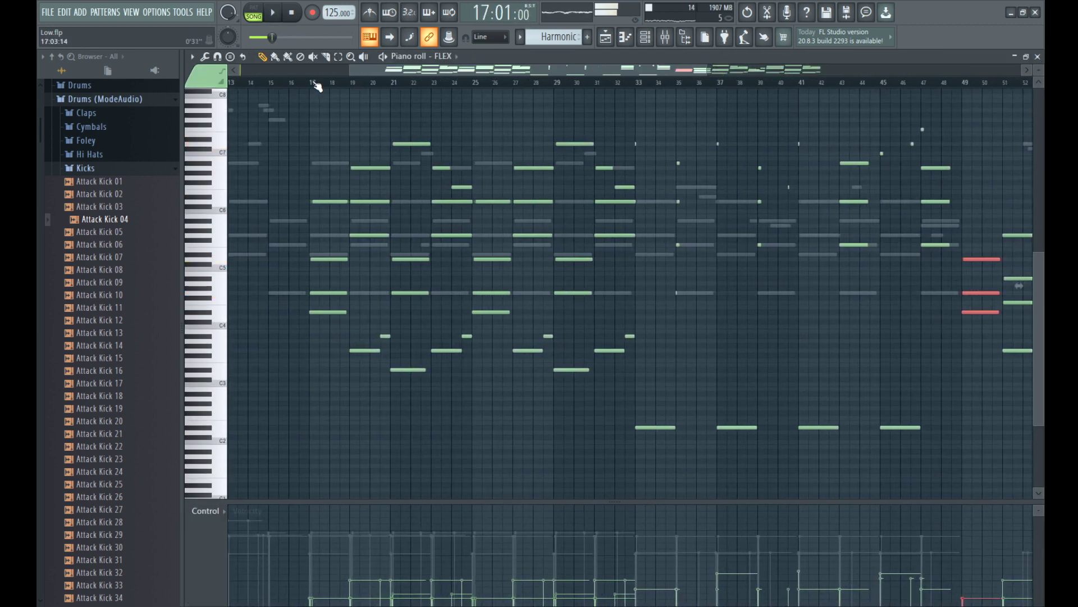
pyautogui.scroll(-3, 314, 112)
pyautogui.press('space')
pyautogui.moveTo(309, 122); pyautogui.dragTo(996, 368)
pyautogui.keyDown('ctrl'); pyautogui.scroll(2, 975, 224); pyautogui.keyUp('ctrl')
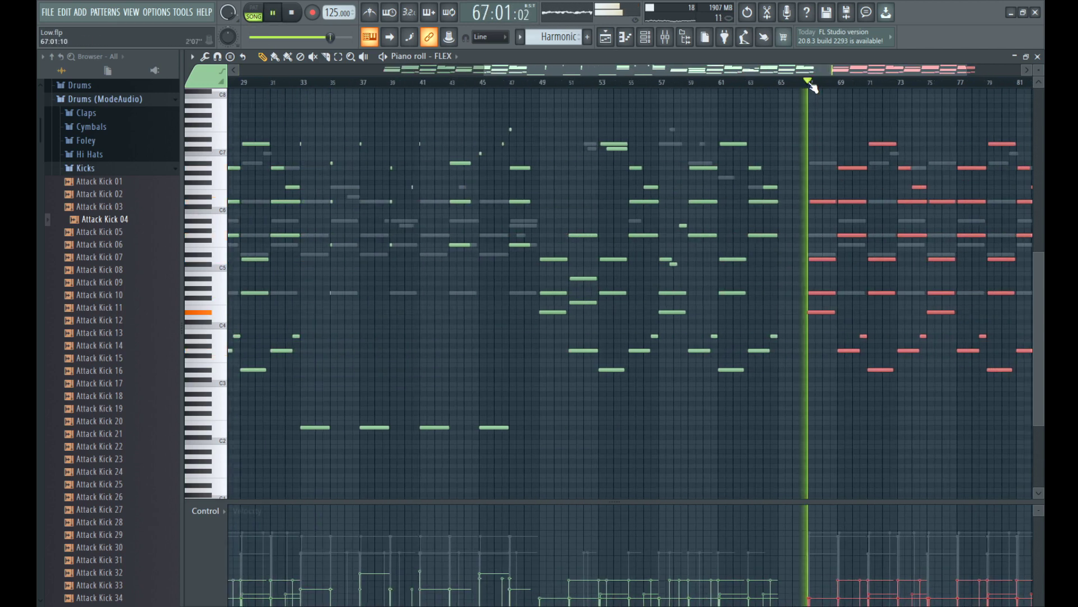
# Step: Move the copied FLEX notes two bars earlier so that they start at bar 65
pyautogui.keyDown('ctrl'); pyautogui.scroll(3, 812, 87); pyautogui.keyUp('ctrl')
pyautogui.click(661, 83)
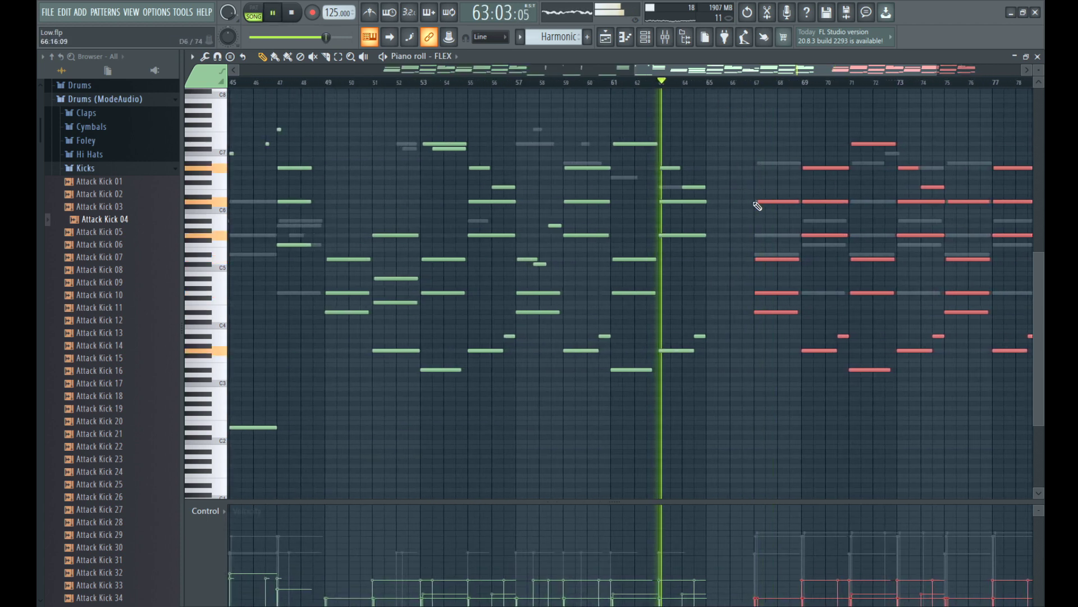
pyautogui.keyDown('ctrl'); pyautogui.scroll(1, 757, 206); pyautogui.keyUp('ctrl')
pyautogui.moveTo(757, 204); pyautogui.dragTo(702, 201)
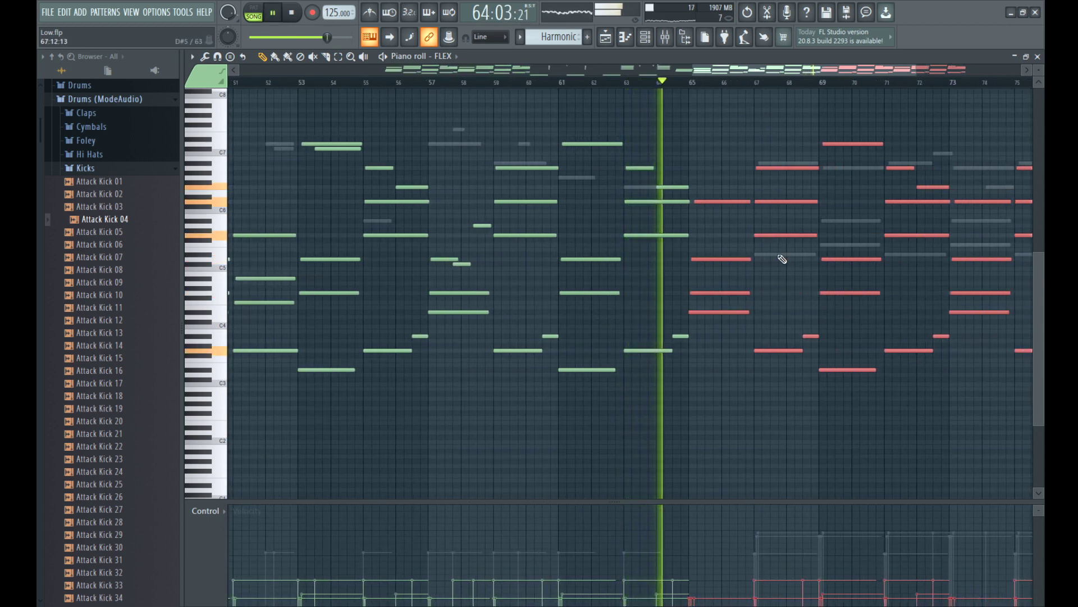
# Step: Move the copied Piano Harm notes two bars earlier so that they start at bar 65
pyautogui.rightClick(779, 256)
pyautogui.keyDown('ctrl'); pyautogui.scroll(-2, 715, 186); pyautogui.keyUp('ctrl')
pyautogui.keyDown('ctrl'); pyautogui.moveTo(714, 137); pyautogui.dragTo(1031, 371); pyautogui.keyUp('ctrl')
pyautogui.moveTo(710, 202); pyautogui.dragTo(675, 203)
pyautogui.click(662, 83)
pyautogui.keyDown('ctrl'); pyautogui.scroll(2, 784, 217); pyautogui.keyUp('ctrl')
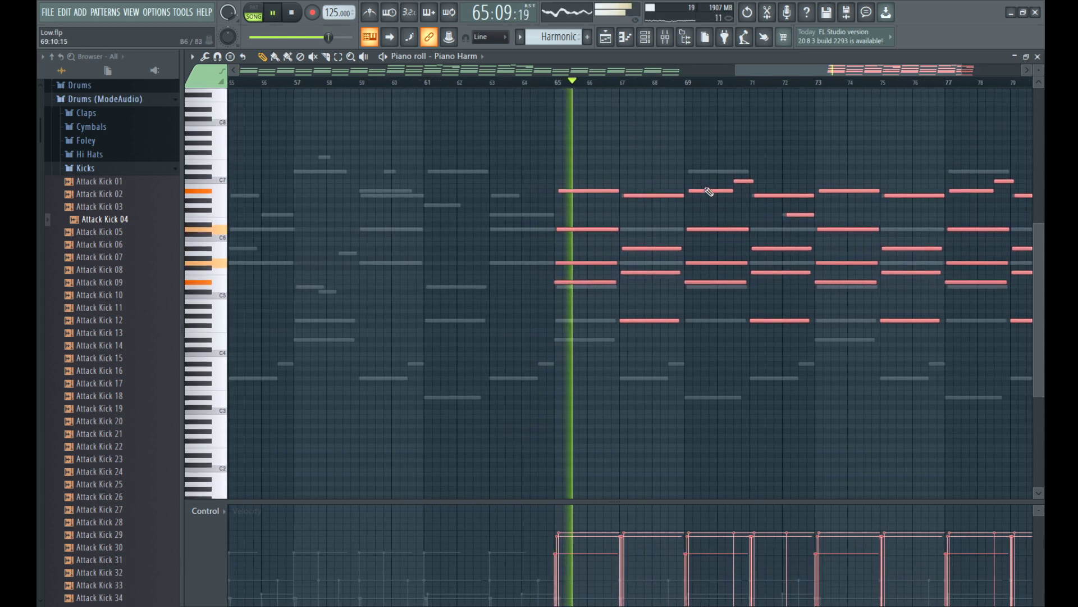
# Step: Undo the last note edit and bring the FLEX notes back up in the piano roll
pyautogui.keyDown('ctrl'); pyautogui.scroll(-1, 690, 512); pyautogui.keyUp('ctrl')
pyautogui.hotkey('ctrl', 'z')
pyautogui.press('space')
pyautogui.press('space')
pyautogui.rightClick(629, 342)
pyautogui.keyDown('ctrl'); pyautogui.scroll(-2, 539, 323); pyautogui.keyUp('ctrl')
pyautogui.press('space')
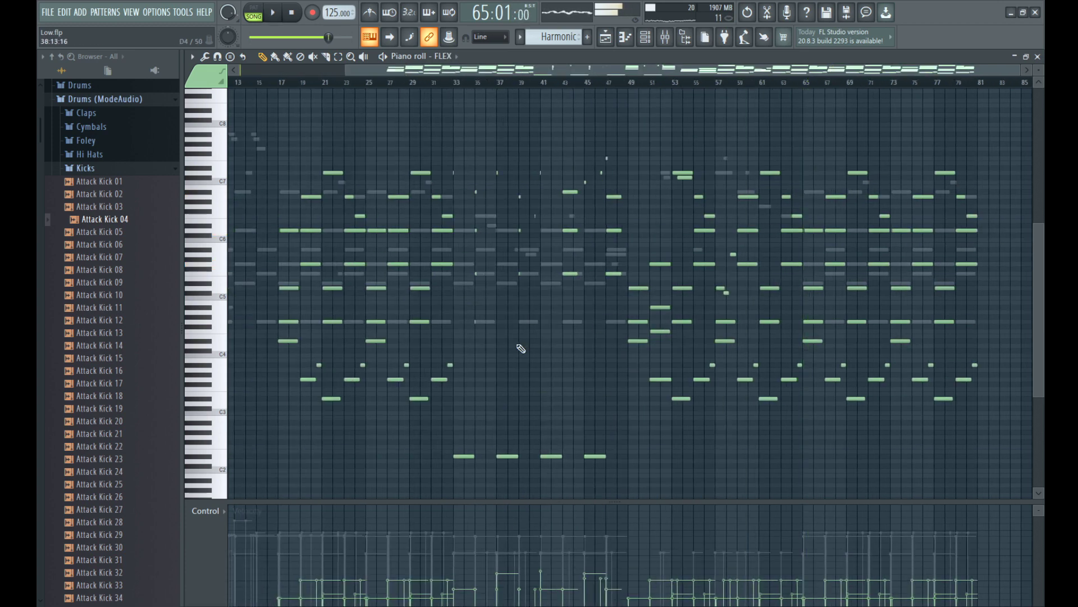
# Step: Copy the existing Hive melody so that the copy starts at bar 65
pyautogui.scroll(-1, 505, 342)
pyautogui.keyDown('ctrl'); pyautogui.scroll(-1, 470, 264); pyautogui.keyUp('ctrl')
pyautogui.rightClick(444, 292)
pyautogui.press('space')
pyautogui.keyDown('ctrl'); pyautogui.moveTo(489, 205); pyautogui.dragTo(280, 347); pyautogui.keyUp('ctrl')
pyautogui.press('space')
pyautogui.keyDown('shift'); pyautogui.moveTo(315, 254); pyautogui.dragTo(847, 255); pyautogui.keyUp('shift')
pyautogui.press('space')
pyautogui.keyDown('ctrl'); pyautogui.scroll(1, 950, 354); pyautogui.keyUp('ctrl')
pyautogui.keyDown('ctrl'); pyautogui.scroll(-1, 730, 374); pyautogui.keyUp('ctrl')
pyautogui.keyDown('ctrl'); pyautogui.scroll(3, 842, 410); pyautogui.keyUp('ctrl')
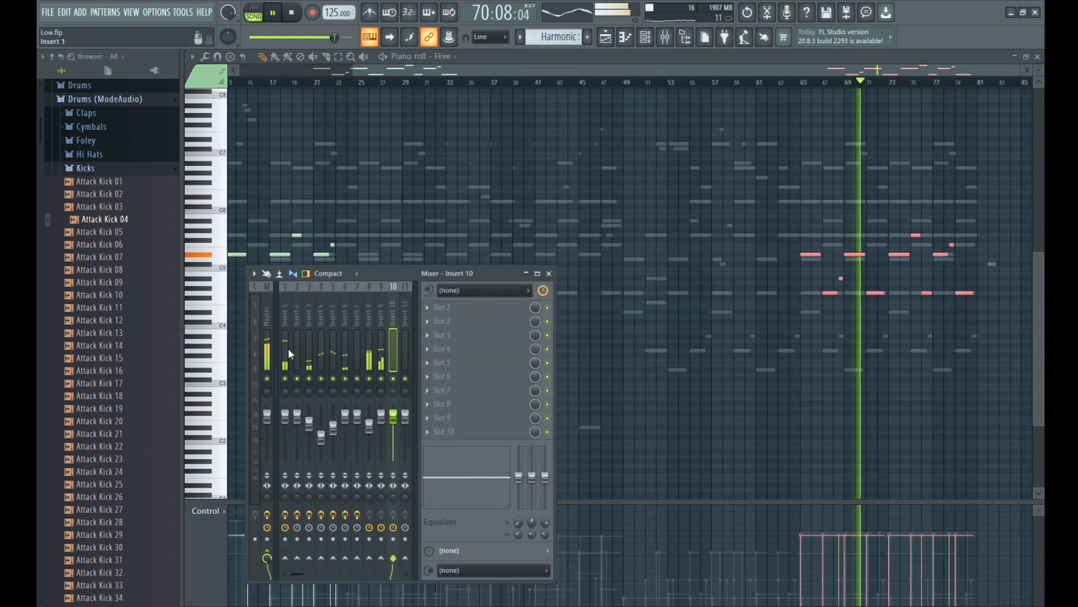
# Step: In Insert 3's Fruity parametric EQ 2, cut band 6 to about -7.5 dB at 4865 Hz and slightly adjust bands 1 and 7
pyautogui.click(314, 428)
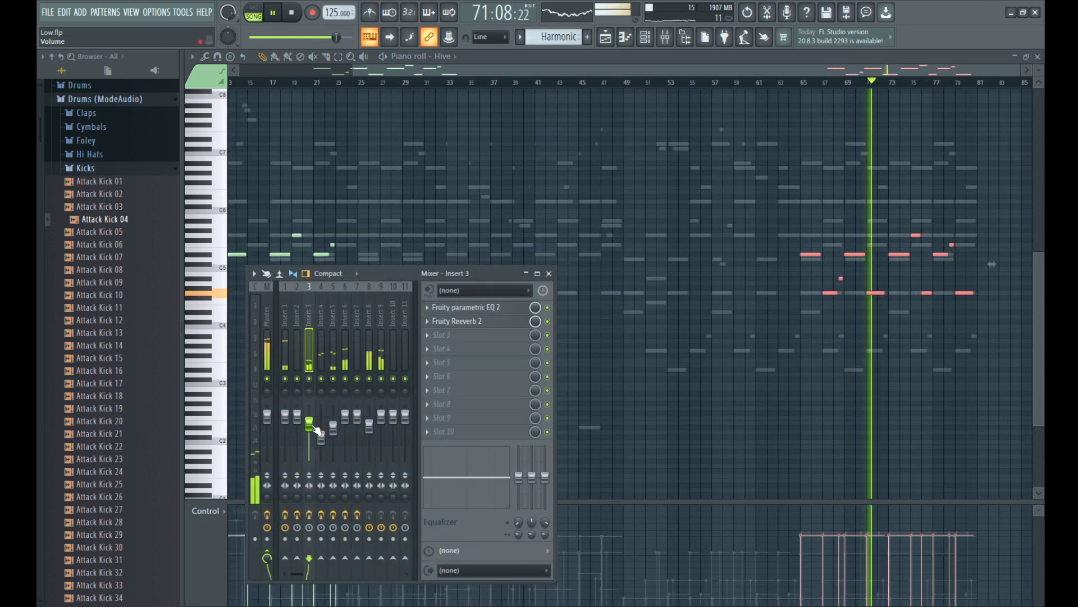
pyautogui.click(472, 307)
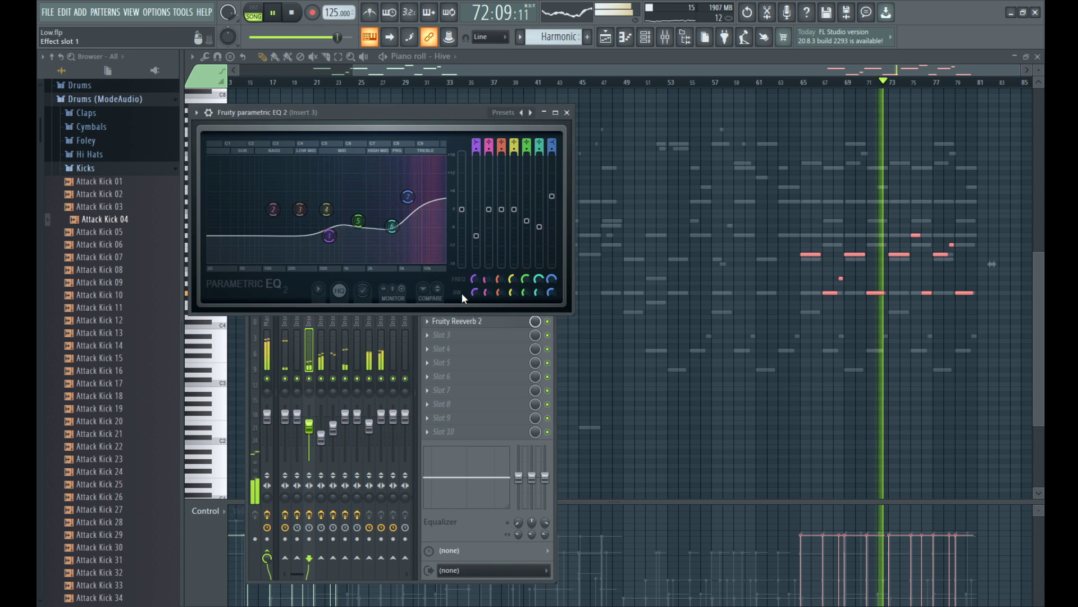
pyautogui.moveTo(392, 226); pyautogui.dragTo(407, 235)
pyautogui.moveTo(408, 196)
pyautogui.mouseDown()
pyautogui.moveTo(403, 238)
pyautogui.moveTo(408, 198)
pyautogui.mouseUp()
pyautogui.moveTo(403, 238); pyautogui.dragTo(397, 236)
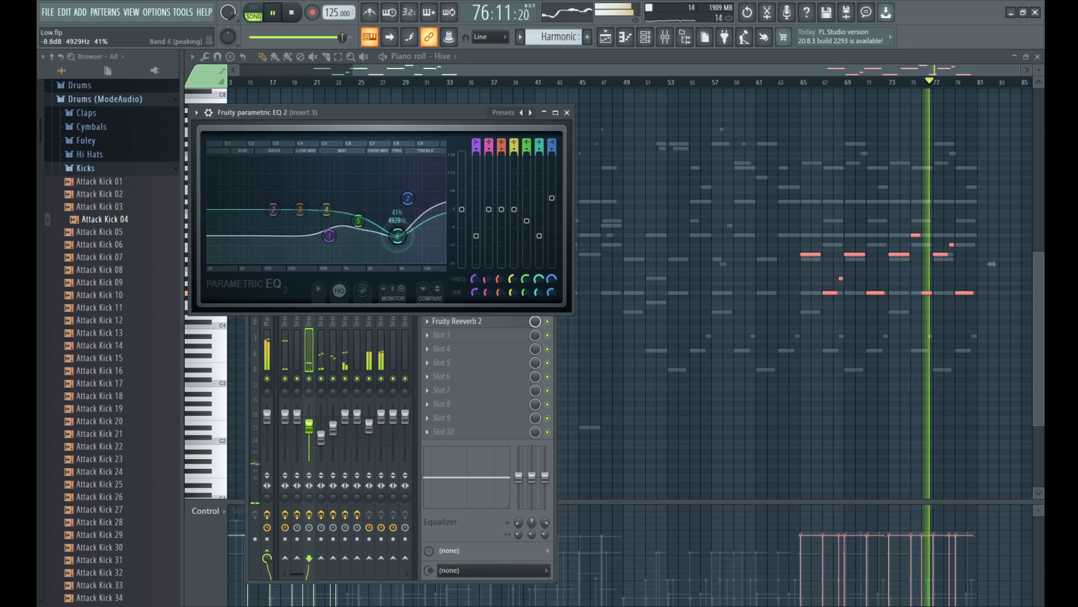
pyautogui.moveTo(330, 236); pyautogui.dragTo(397, 232)
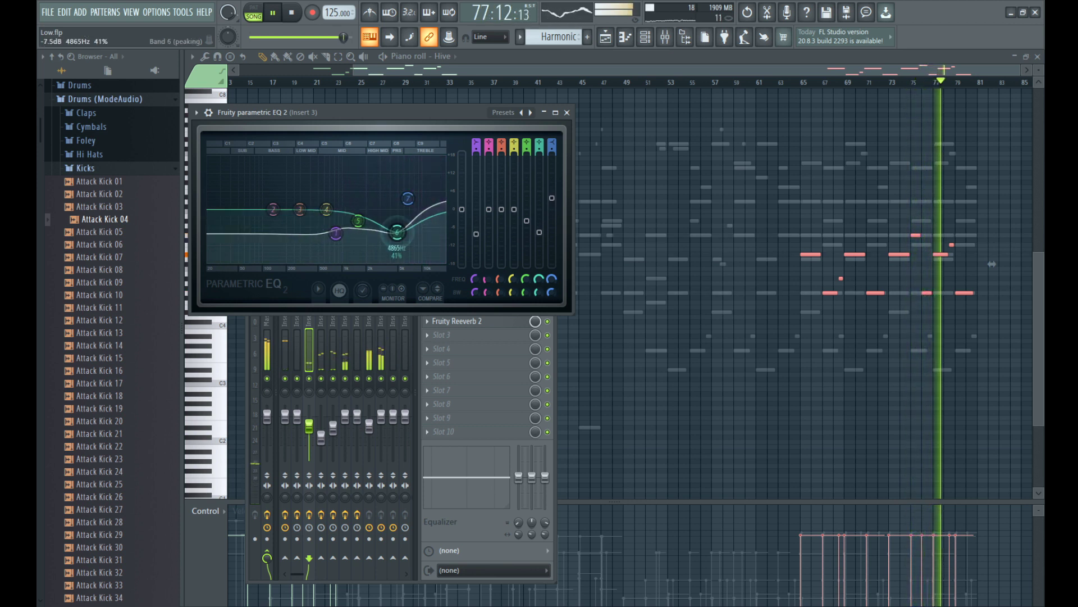
# Step: Close the EQ and mixer and bring up the Piano Solo notes with the song position in minutes and seconds
pyautogui.click(567, 112)
pyautogui.click(551, 274)
pyautogui.moveTo(691, 69)
pyautogui.mouseDown()
pyautogui.moveTo(692, 47)
pyautogui.moveTo(693, 71)
pyautogui.mouseUp()
pyautogui.hotkey('ctrl', 'd')
pyautogui.click(520, 14)
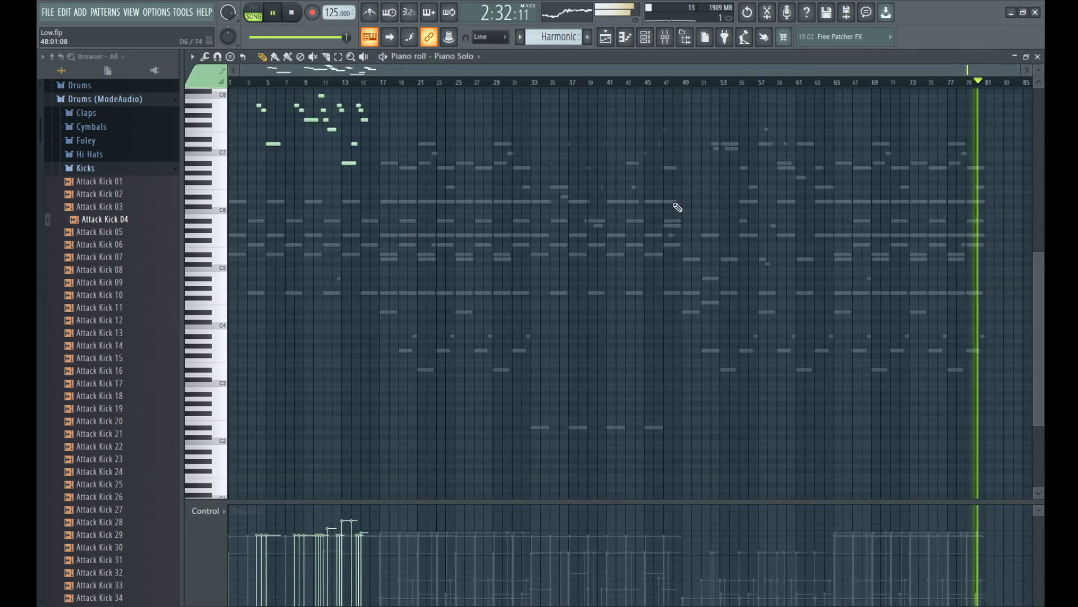
pyautogui.scroll(3, 678, 207)
pyautogui.click(836, 83)
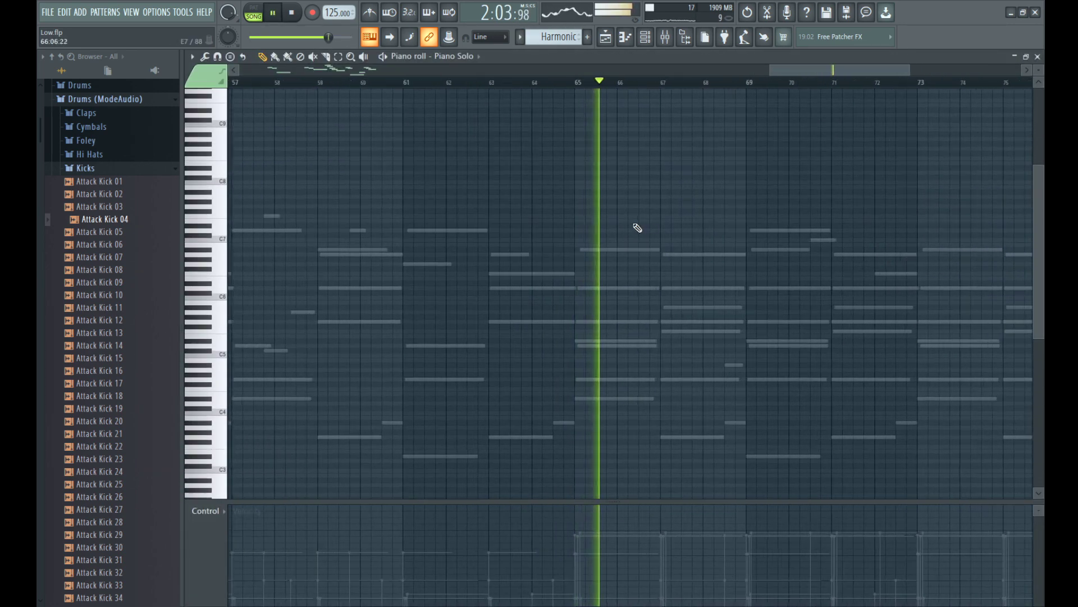
pyautogui.press('space')
pyautogui.click(550, 201)
pyautogui.press('space')
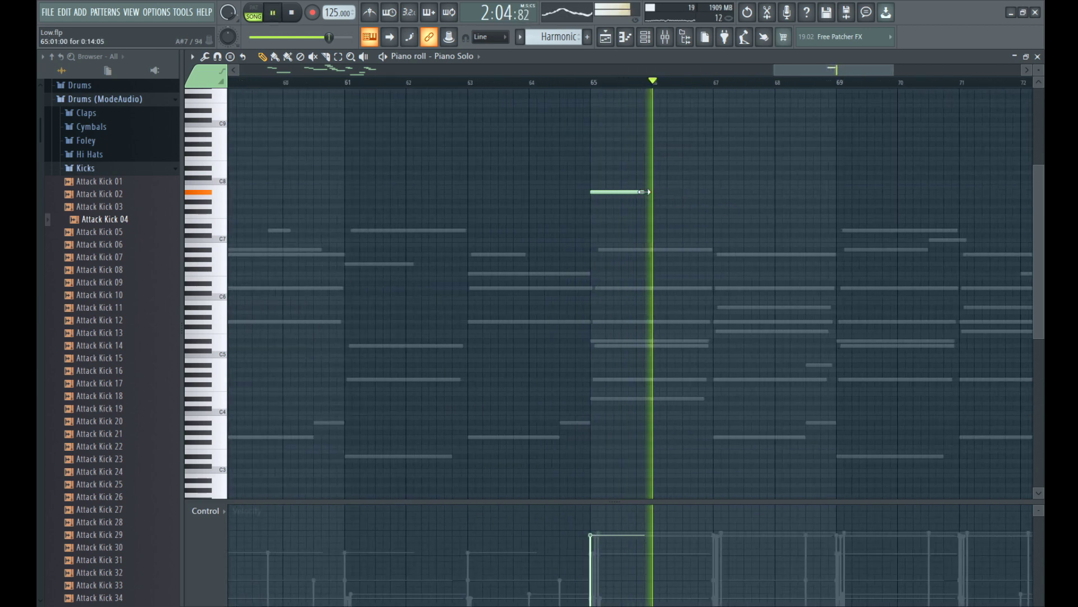
pyautogui.click(715, 197)
# Step: Copy the opening three-note Piano Solo phrase of bars 4 to 6 so that it starts at bar 64
pyautogui.scroll(-2, 839, 232)
pyautogui.scroll(-5, 839, 231)
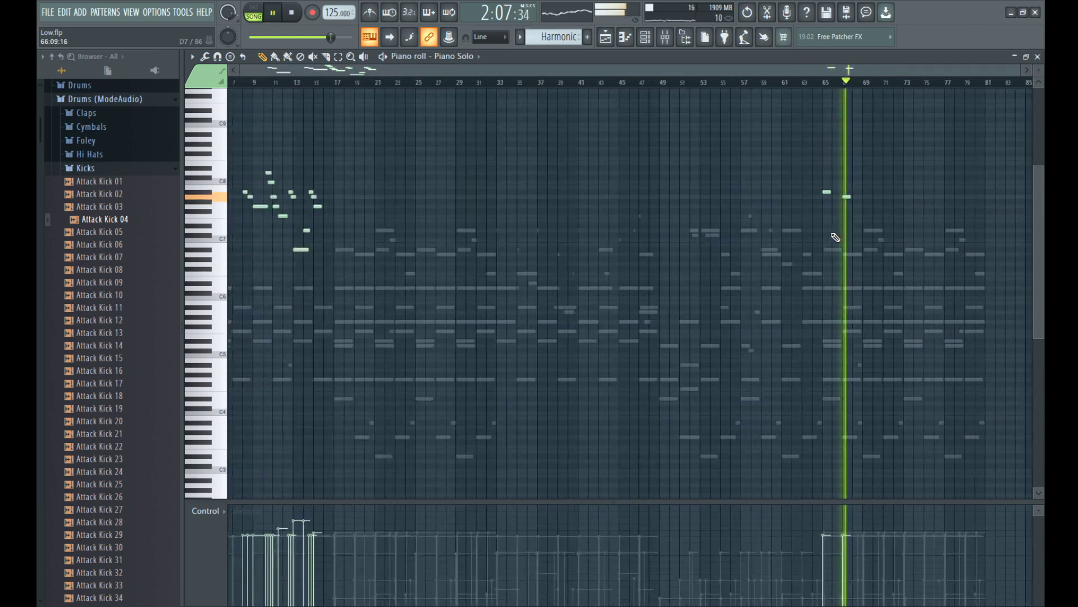
pyautogui.scroll(-1, 942, 227)
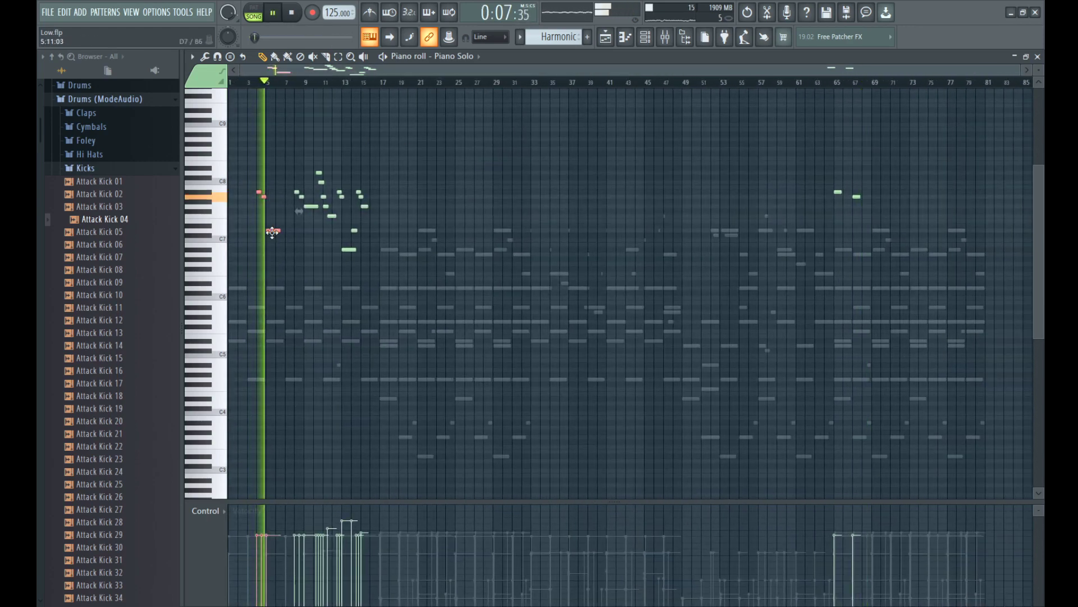
pyautogui.scroll(3, 821, 202)
pyautogui.press('space')
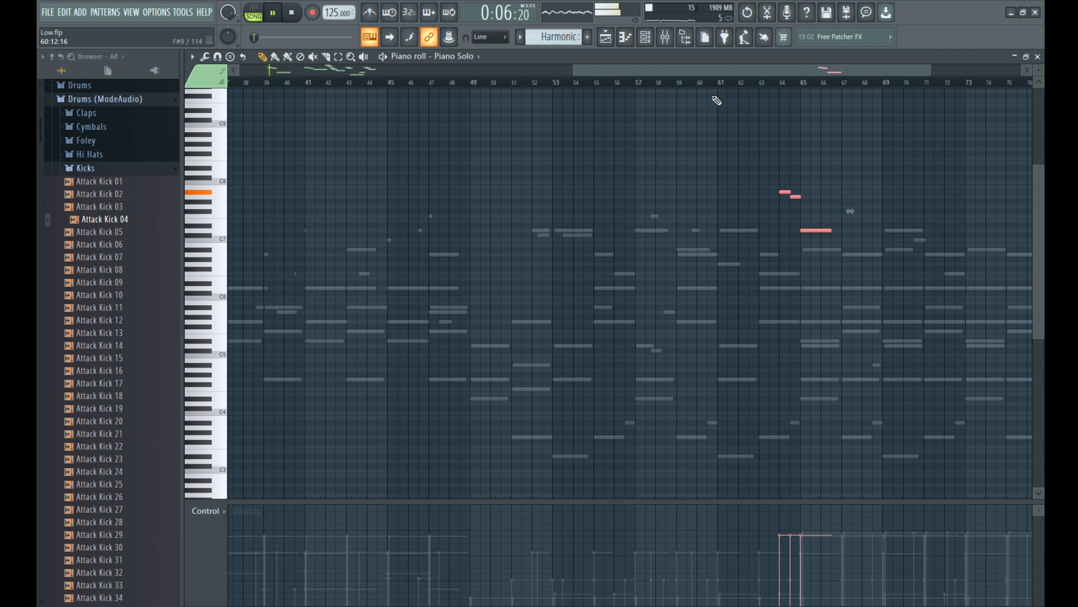
pyautogui.scroll(4, 697, 234)
pyautogui.click(712, 229)
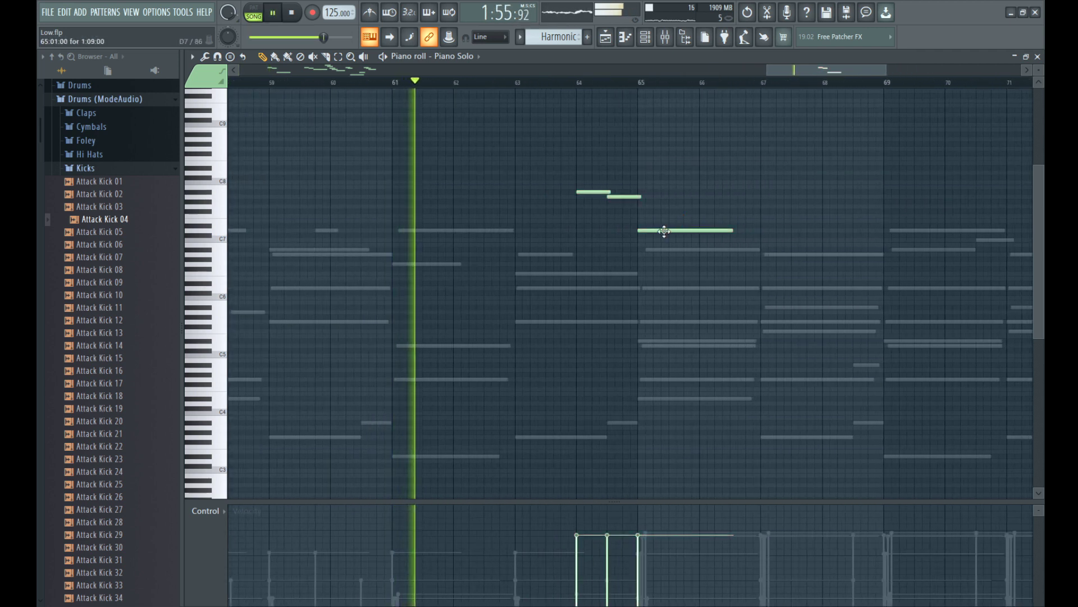
# Step: Copy the remaining Piano Solo melody from bar 8 onward so that the copy starts at bar 68
pyautogui.scroll(-4, 775, 231)
pyautogui.scroll(-4, 782, 231)
pyautogui.moveTo(289, 156); pyautogui.dragTo(911, 249)
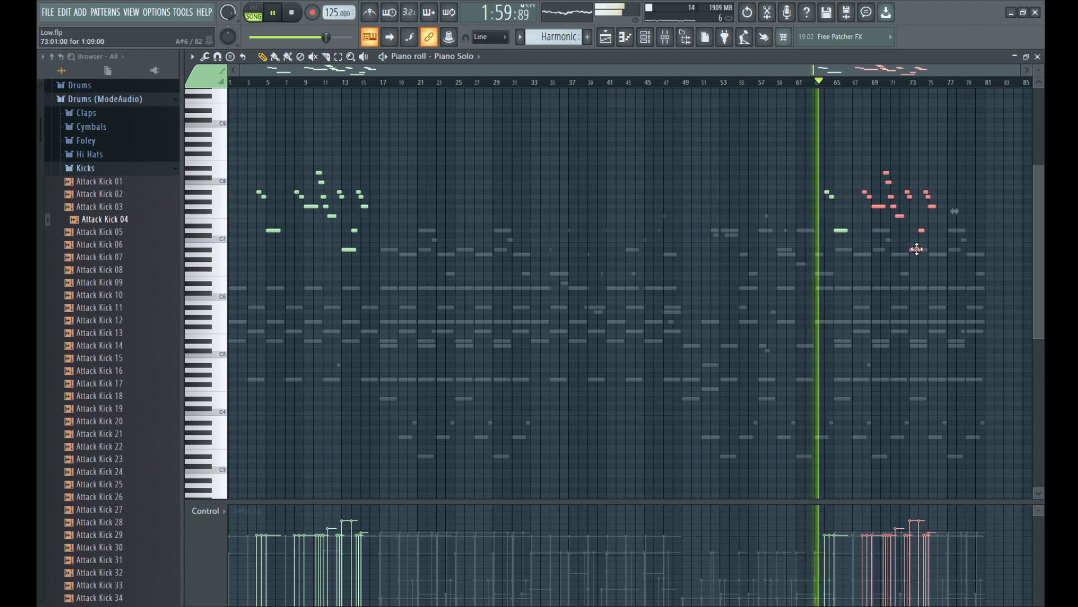
pyautogui.scroll(4, 917, 249)
pyautogui.click(475, 200)
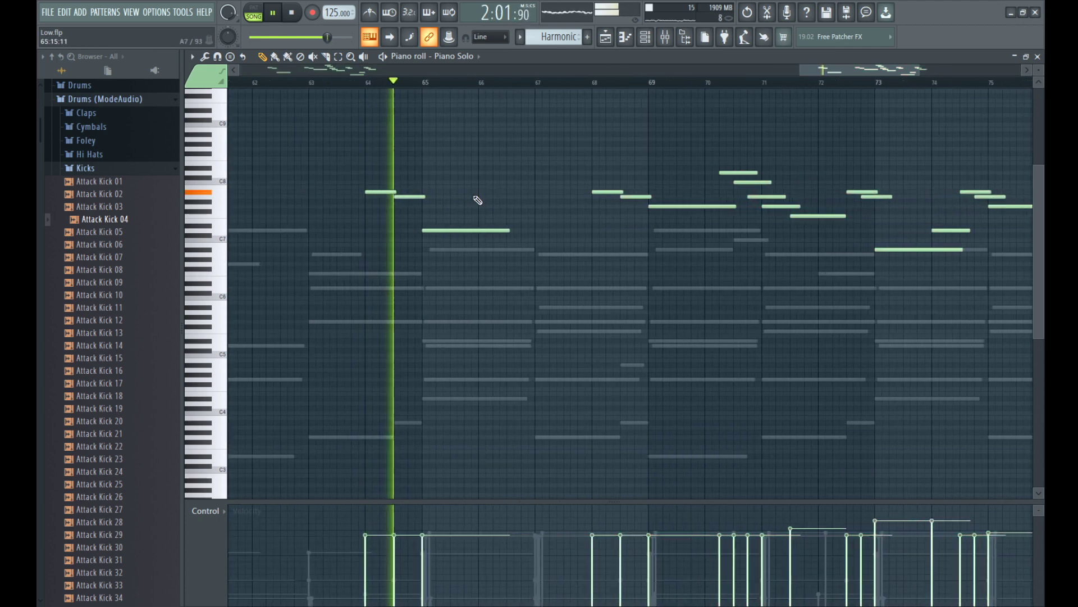
# Step: Raise the Piano Solo note at 65:01:00 to G7 and lower the note at 69:01:00 to D7
pyautogui.scroll(-1, 454, 273)
pyautogui.scroll(2, 454, 277)
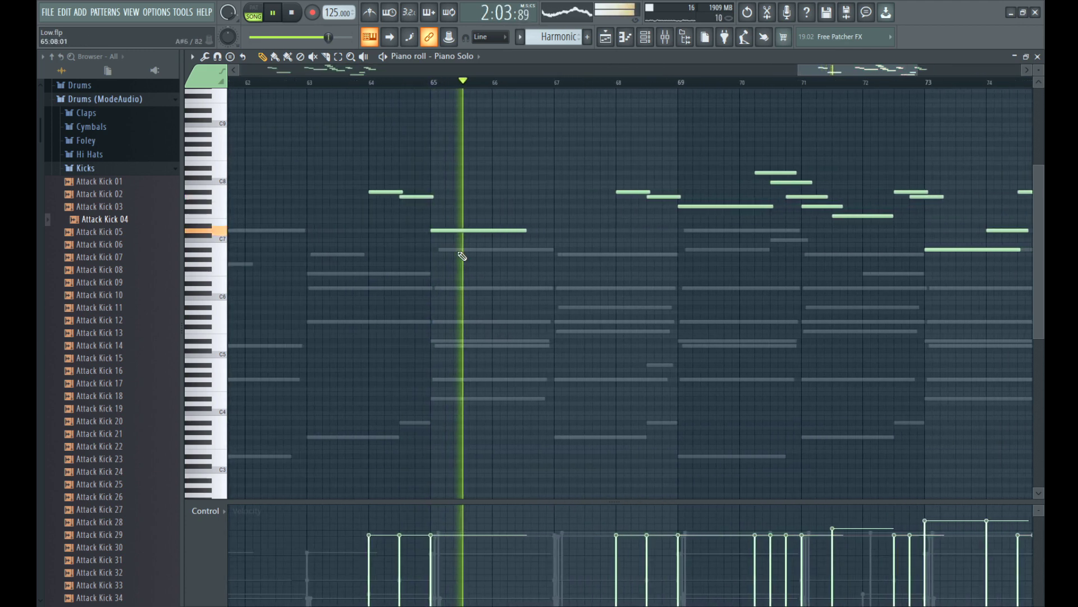
pyautogui.moveTo(458, 231); pyautogui.dragTo(460, 211)
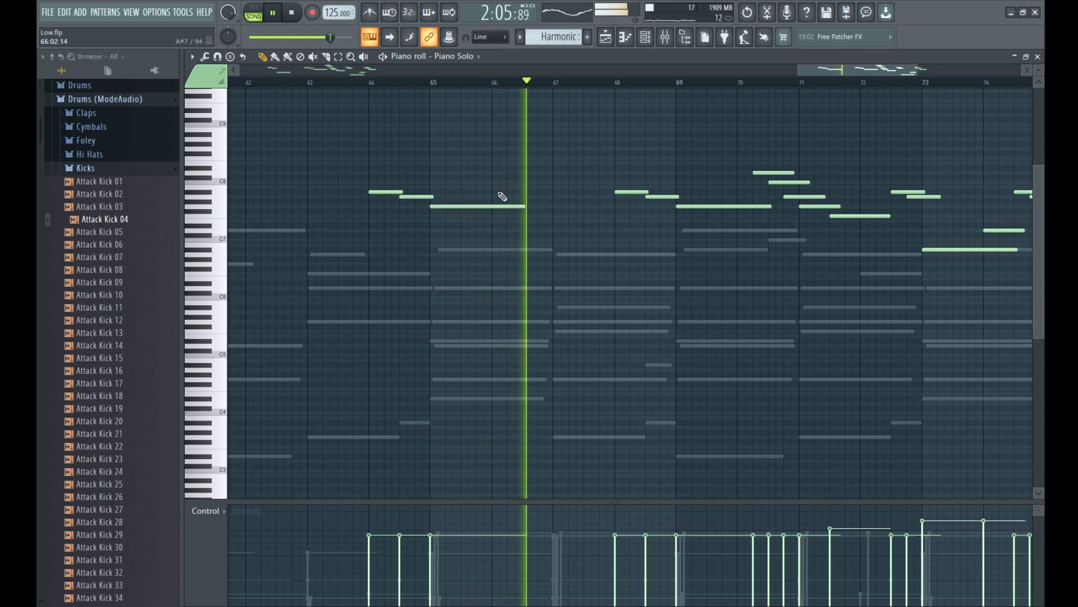
pyautogui.moveTo(687, 205); pyautogui.dragTo(696, 230)
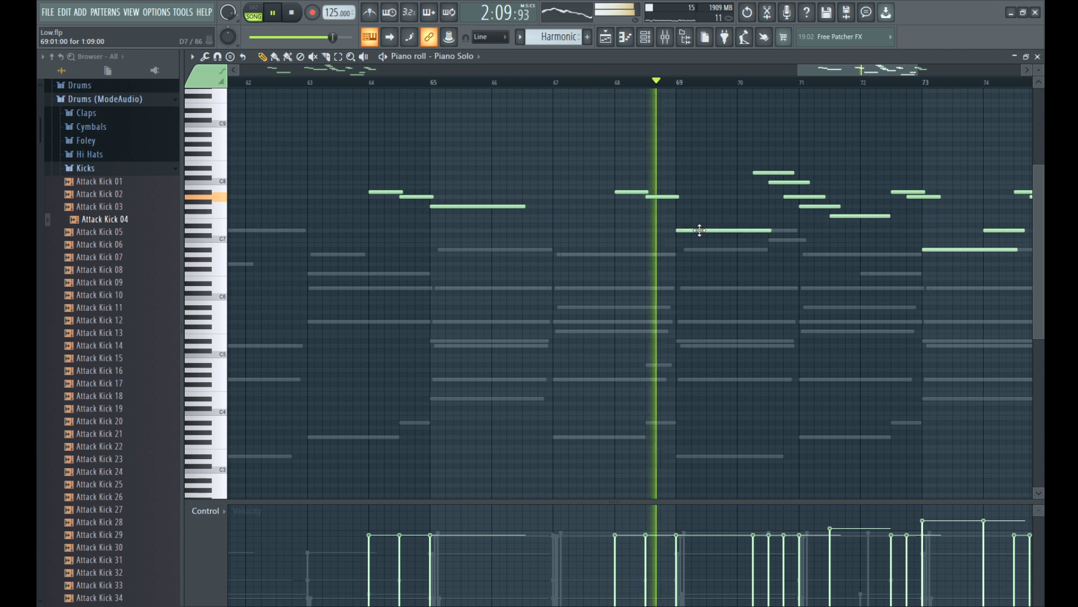
pyautogui.scroll(1, 719, 179)
pyautogui.moveTo(664, 163); pyautogui.dragTo(744, 224)
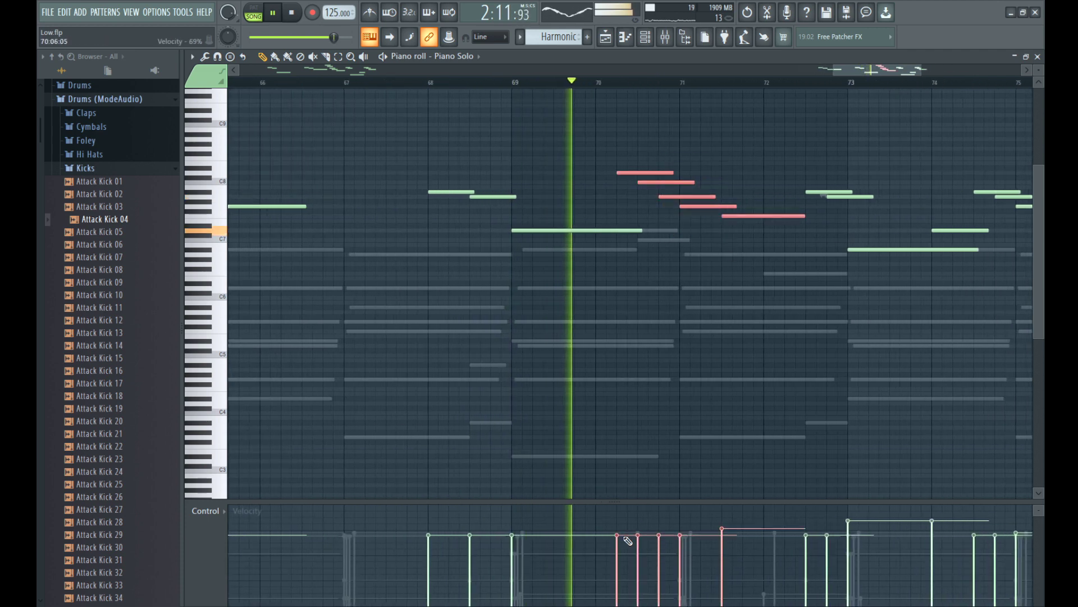
pyautogui.click(737, 157)
pyautogui.scroll(-1, 730, 224)
pyautogui.scroll(-1, 727, 225)
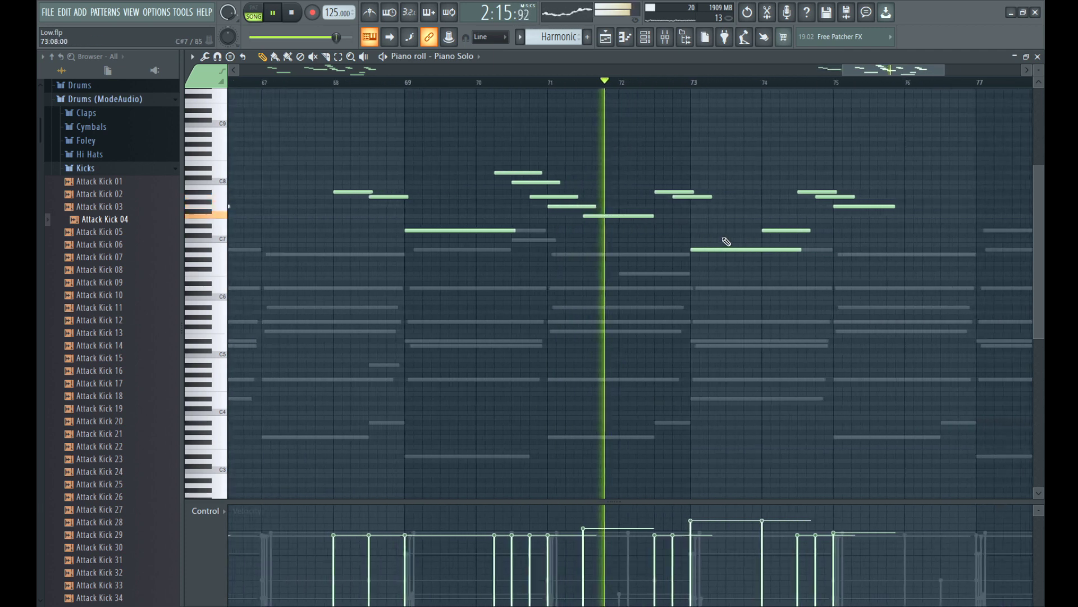
# Step: Lower the velocity of the D7 note at bar 74 and add F7 and G7 in bar 76 and D8 at 77:01:00
pyautogui.scroll(-2, 720, 221)
pyautogui.scroll(2, 721, 222)
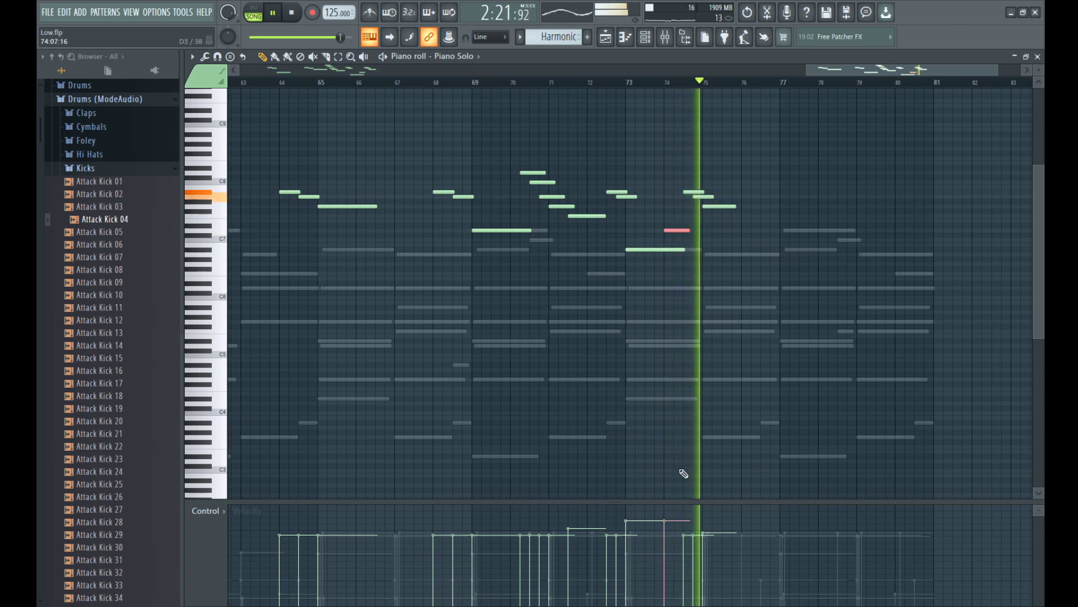
pyautogui.click(745, 221)
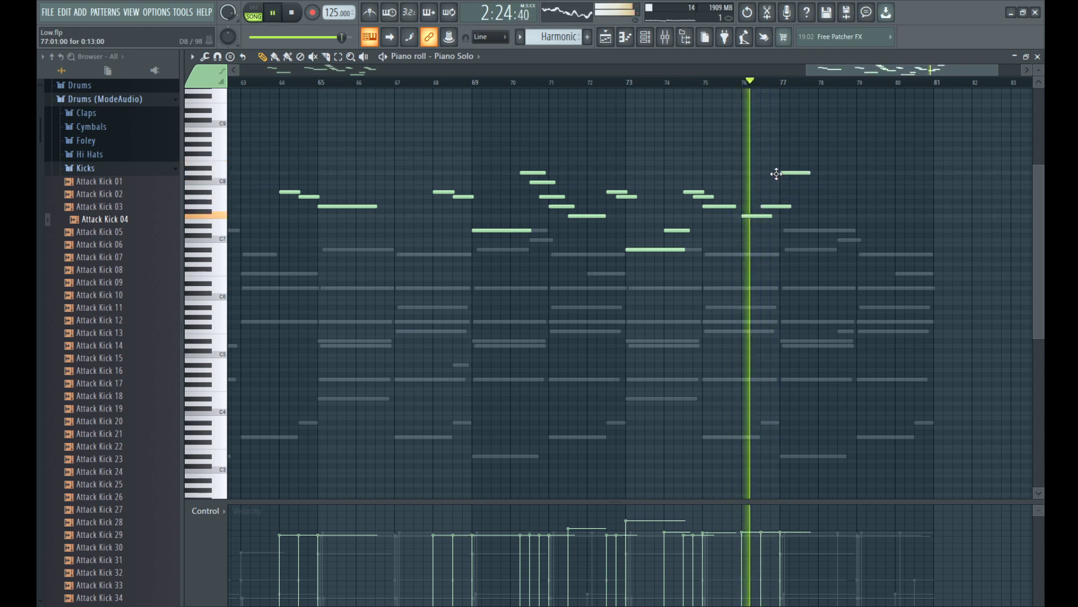
# Step: Add a descending C8, A#7, A7 run in bar 78 of the Piano Solo and a long G7 note at 79:01:00
pyautogui.click(779, 173)
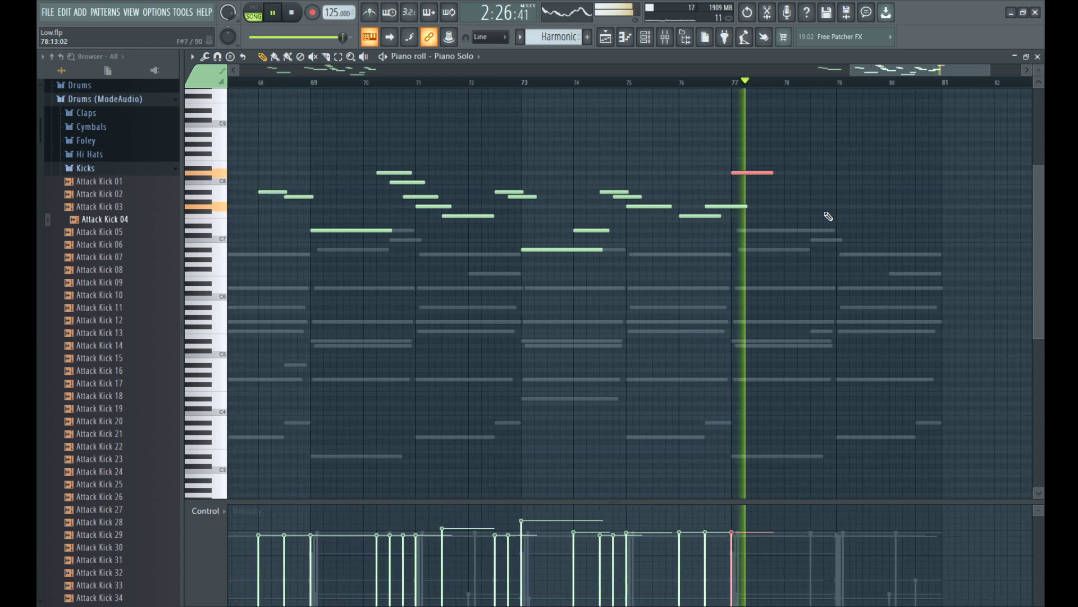
pyautogui.click(800, 183)
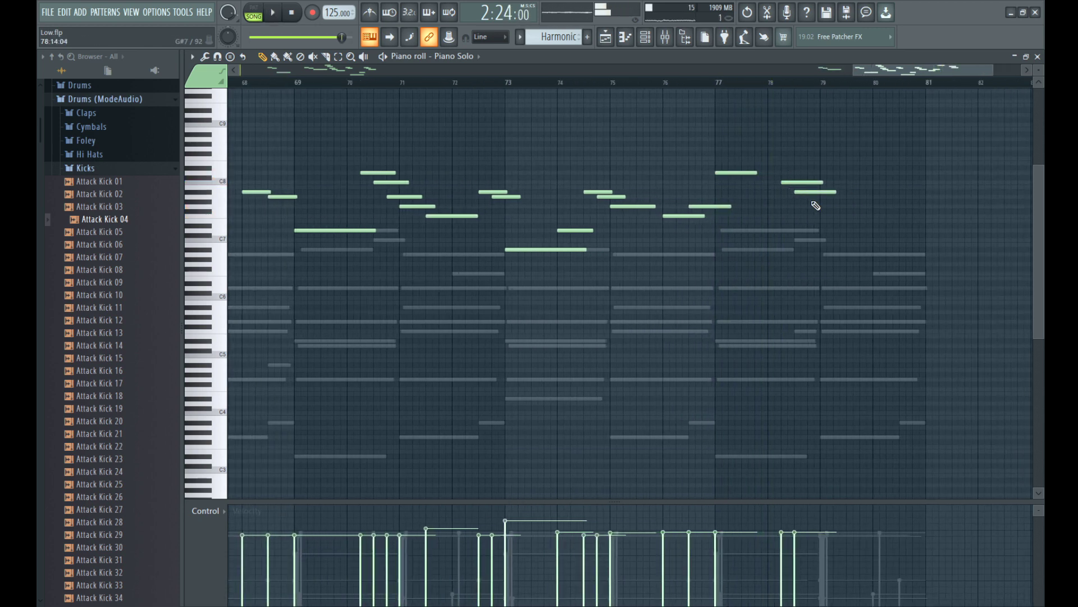
pyautogui.moveTo(826, 202); pyautogui.dragTo(913, 207)
pyautogui.scroll(-3, 930, 186)
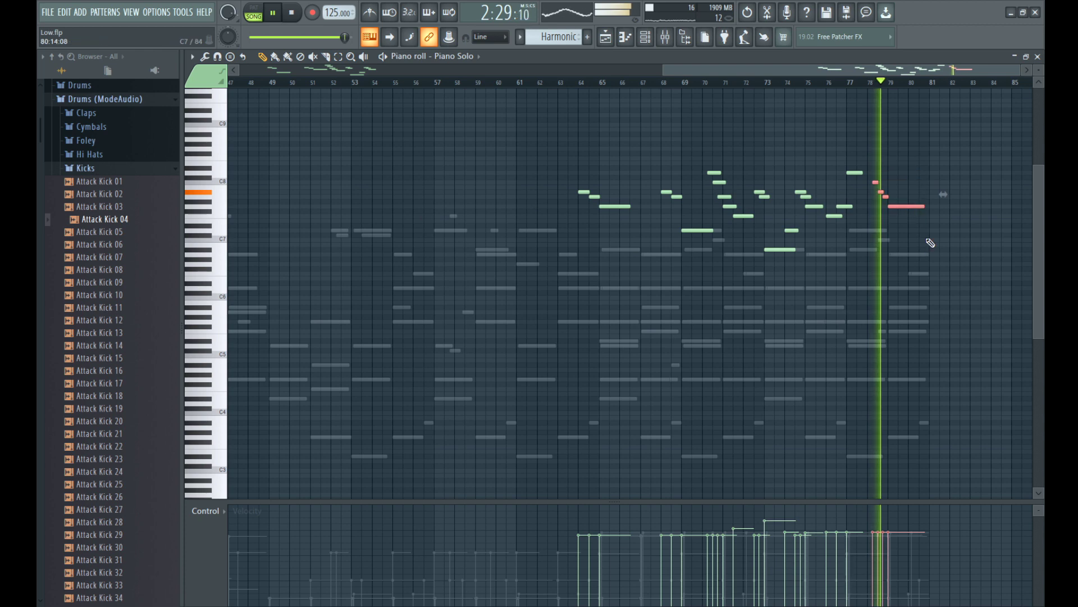
pyautogui.scroll(1, 930, 186)
pyautogui.scroll(-1, 932, 198)
pyautogui.scroll(3, 931, 201)
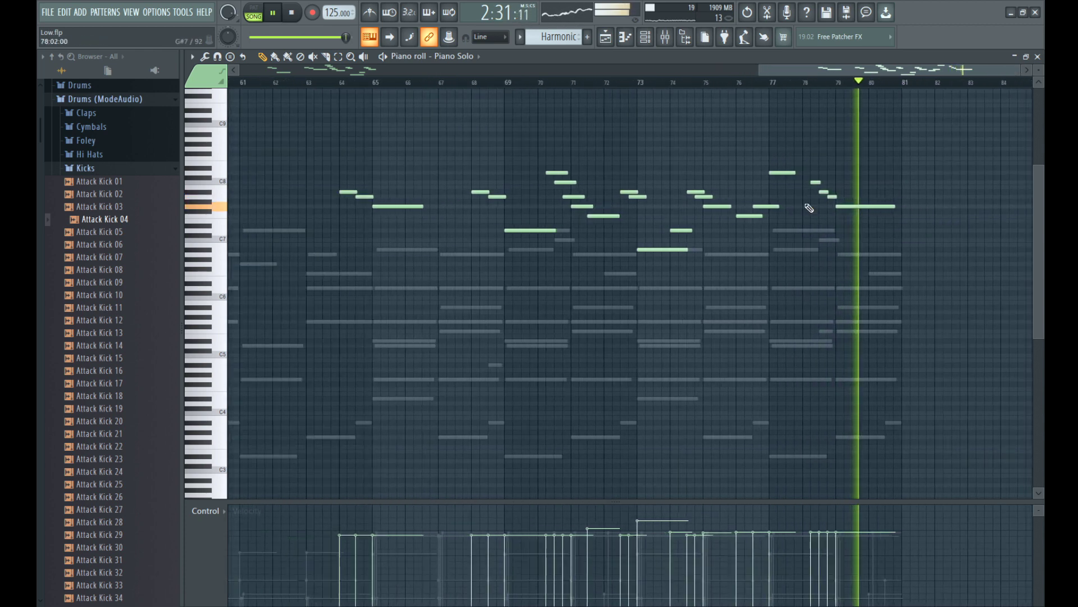
# Step: Copy the Piano Solo melody from bar 65 onward so that the copy starts at bar 81
pyautogui.scroll(-2, 807, 205)
pyautogui.moveTo(534, 146); pyautogui.dragTo(942, 296)
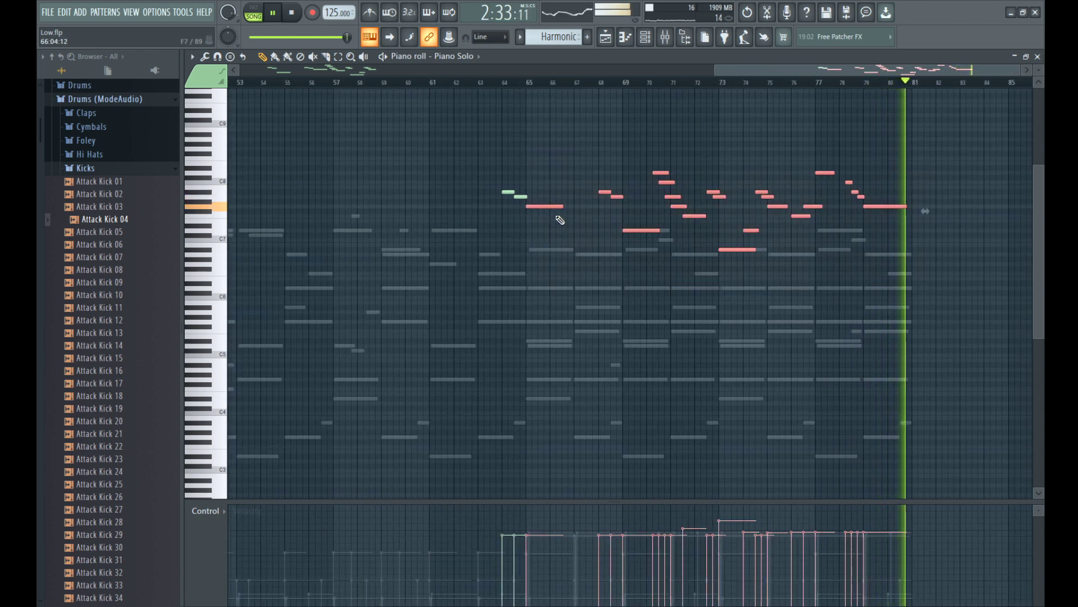
pyautogui.moveTo(549, 206); pyautogui.dragTo(929, 207)
pyautogui.press('space')
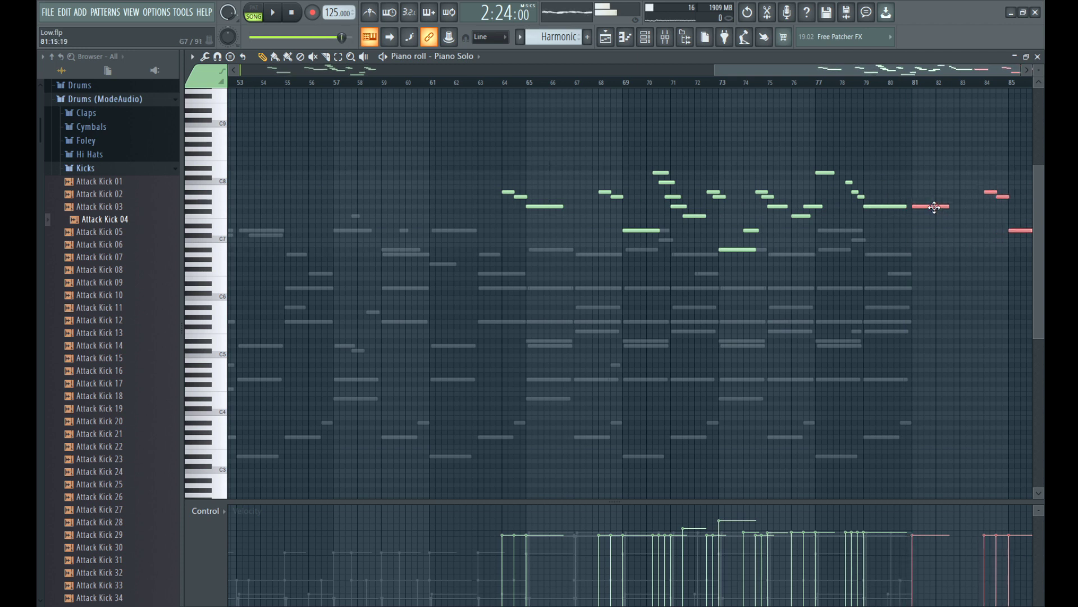
# Step: Continue the FLEX part with long low notes at bars 81 and 83 and slightly raise the velocity of the bar 83 note
pyautogui.doubleClick(789, 385)
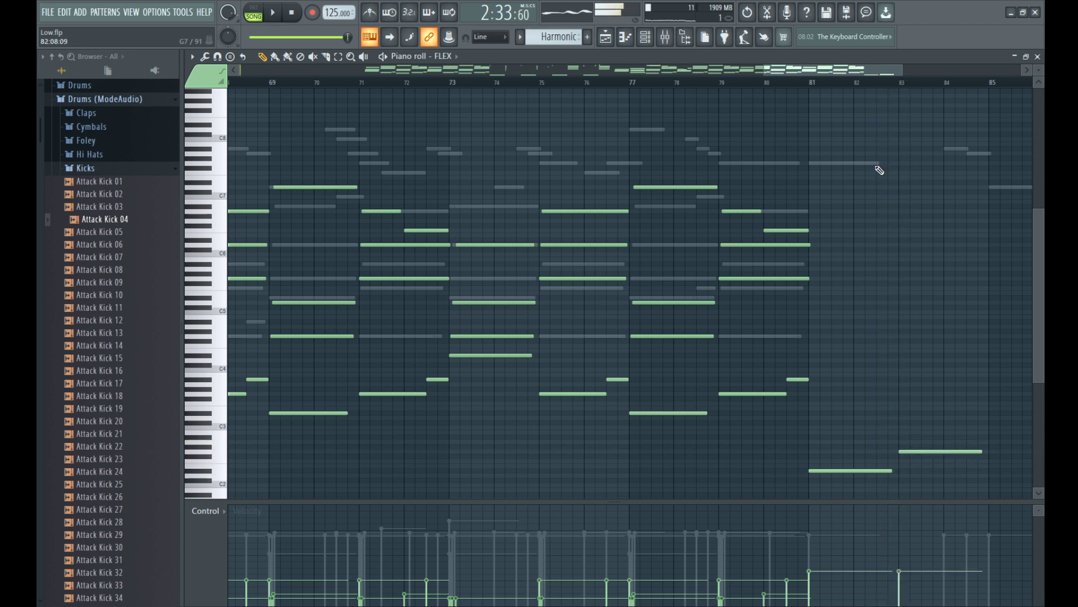
pyautogui.press('space')
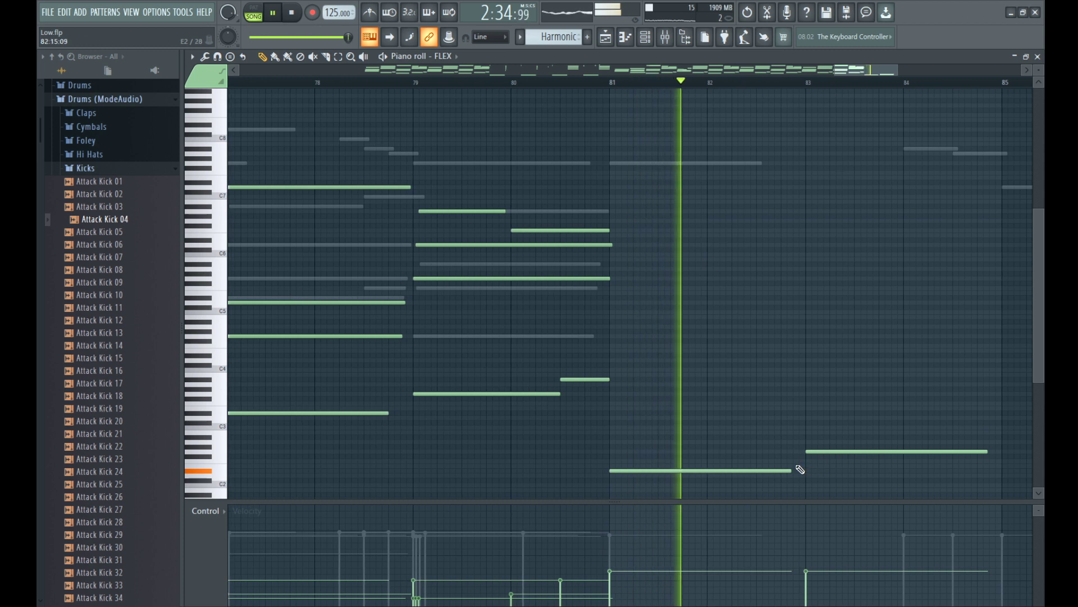
pyautogui.click(811, 450)
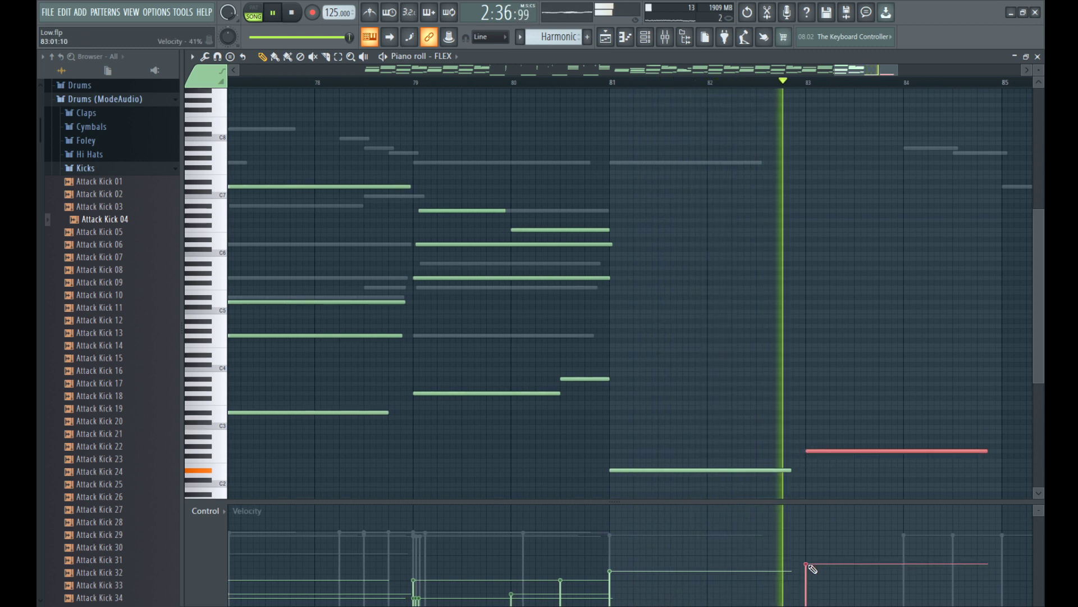
pyautogui.scroll(-4, 686, 393)
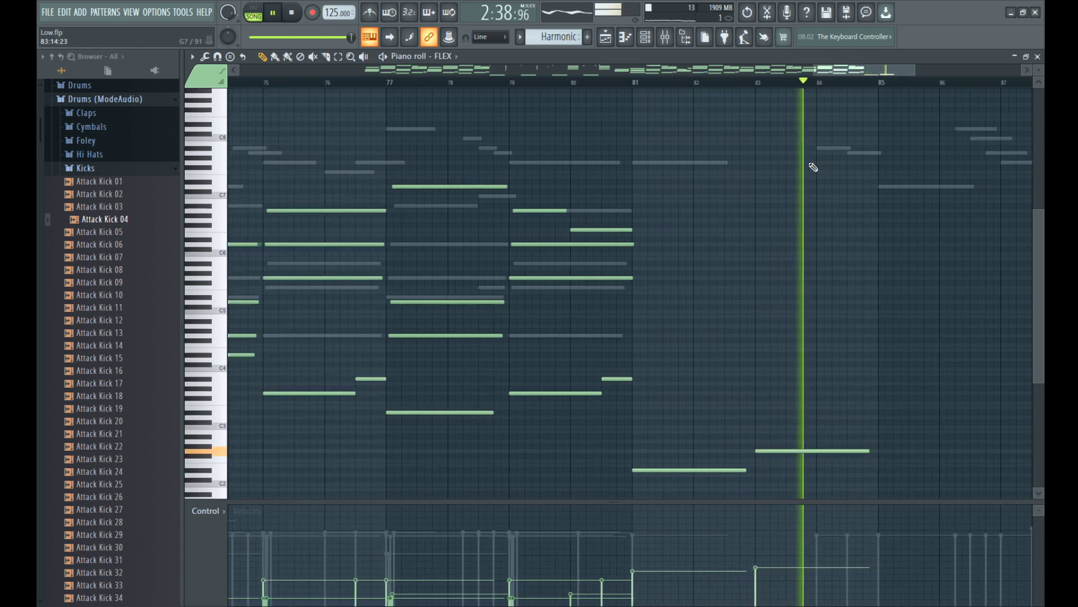
pyautogui.press('space')
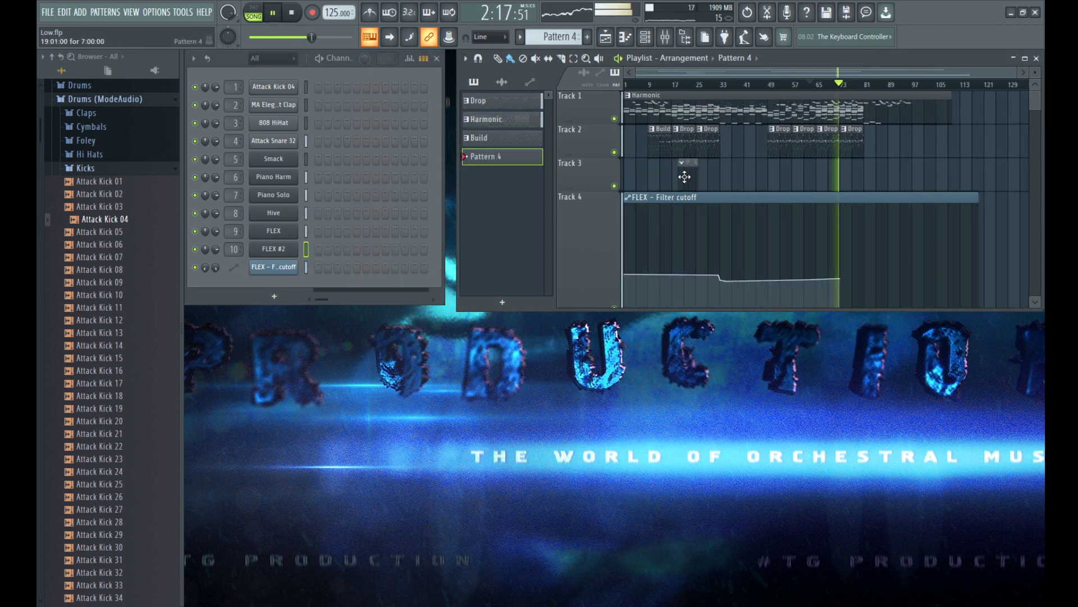
# Step: Place a Pattern 4 clip on Track 3 at bar 65 and add the Hyper Roulette Triangle percussion sample as a new channel
pyautogui.scroll(3, 819, 177)
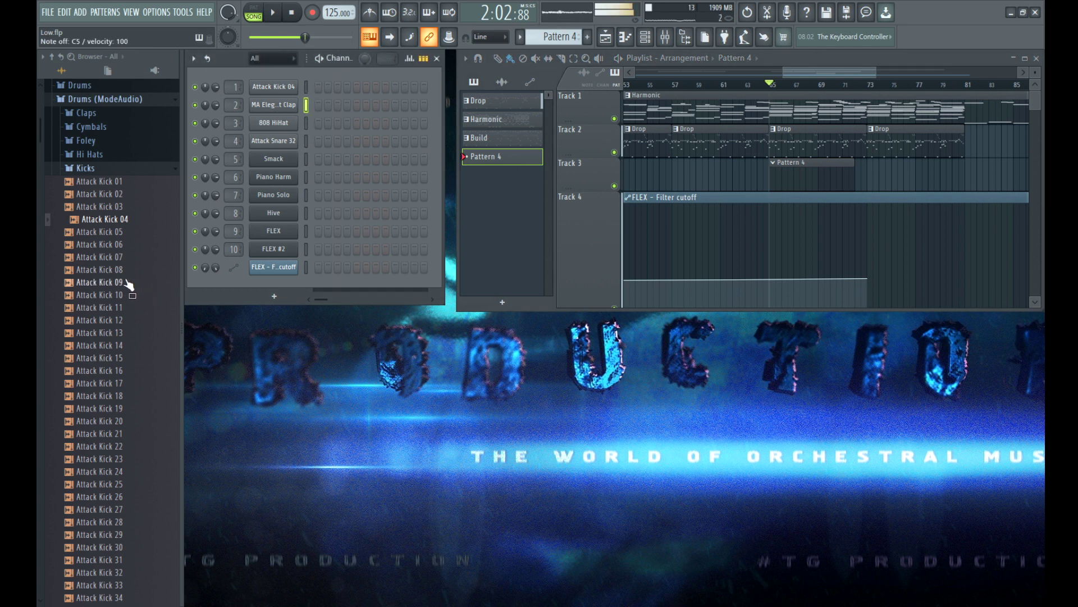
pyautogui.scroll(5, 118, 258)
pyautogui.click(105, 250)
pyautogui.scroll(-5, 113, 340)
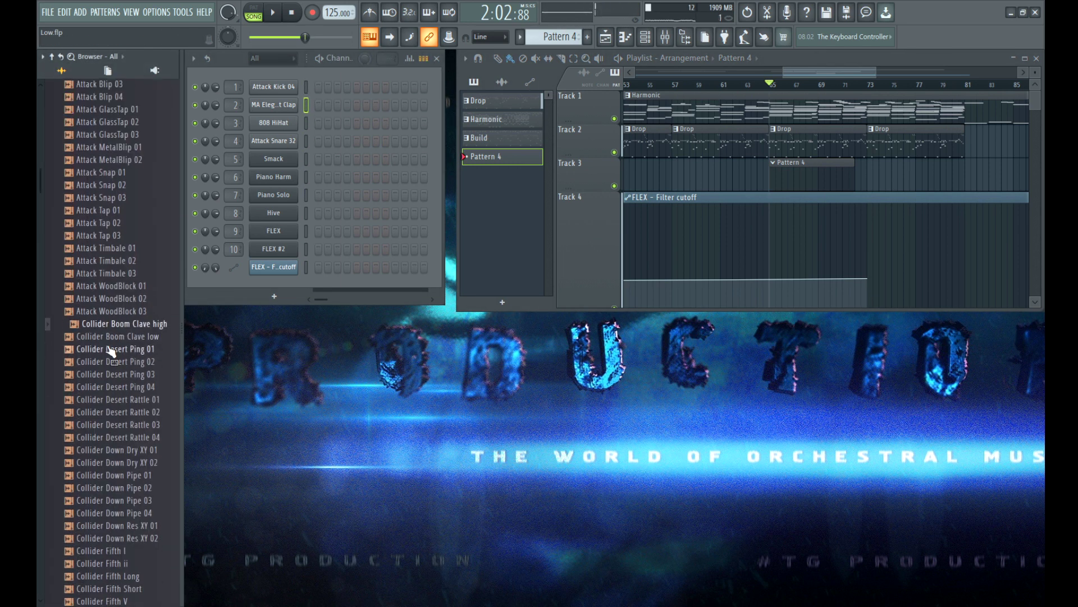
pyautogui.scroll(-4, 107, 414)
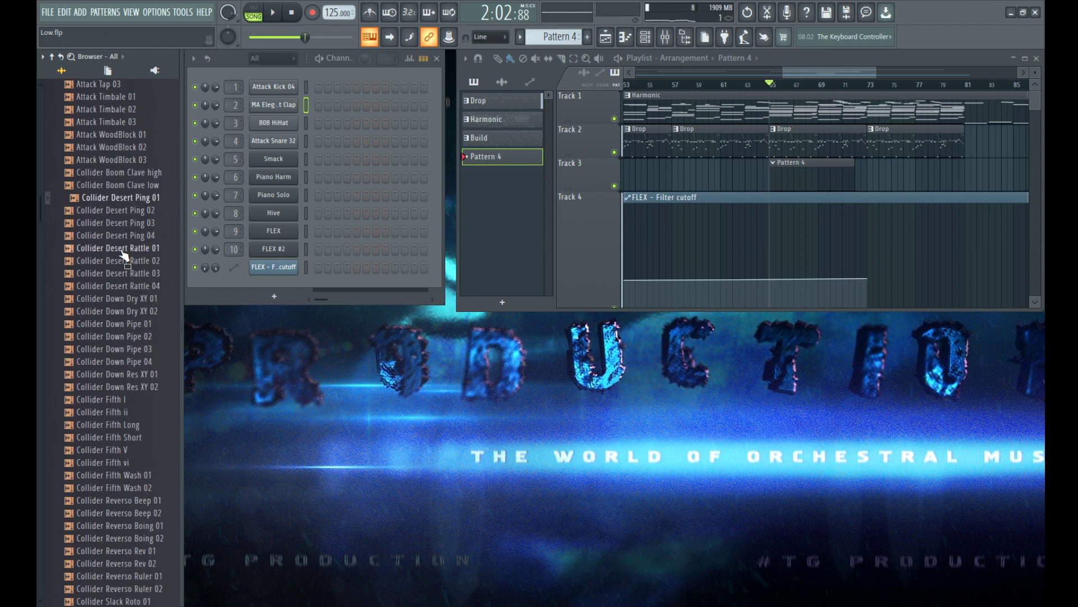
pyautogui.scroll(-8, 134, 171)
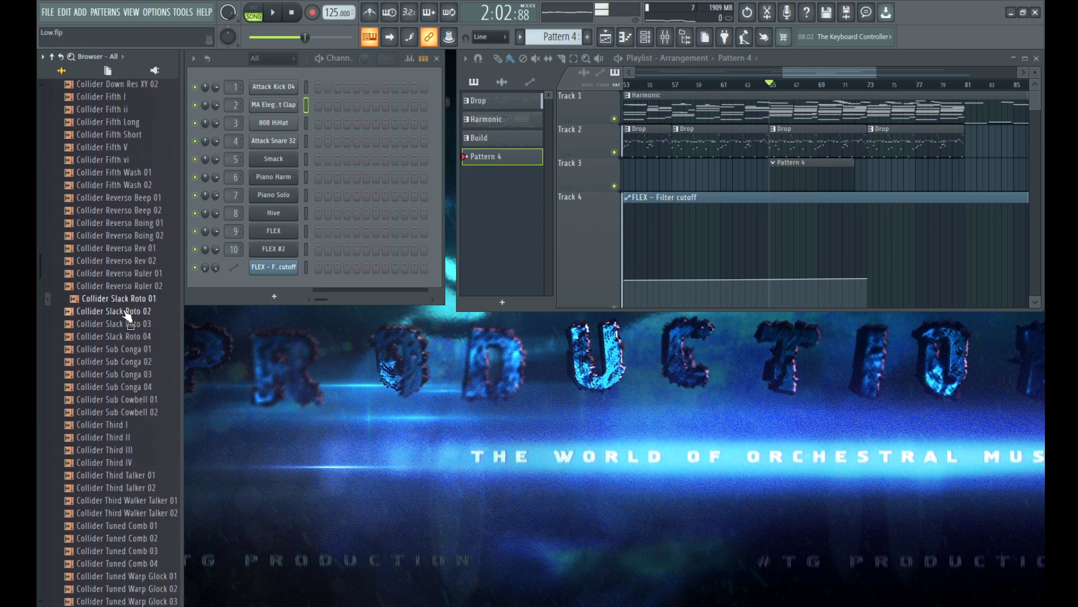
pyautogui.scroll(-4, 126, 298)
pyautogui.scroll(-16, 119, 367)
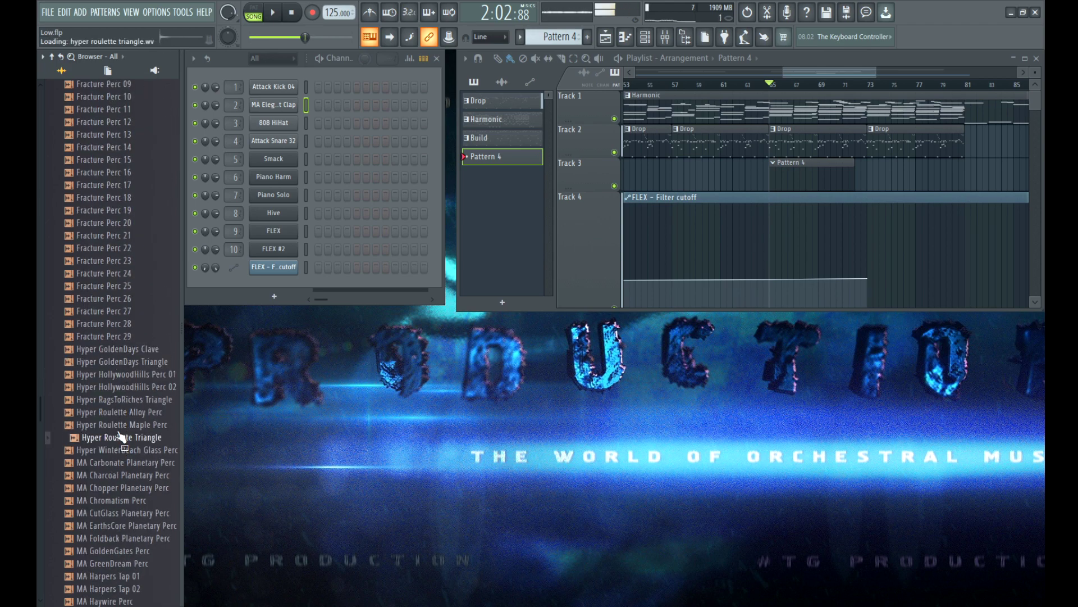
pyautogui.moveTo(280, 282); pyautogui.dragTo(281, 283)
# Step: Enter C5 notes for Hyper Roulette Triangle at 1:07:00 and 2:07:00 in Pattern 4
pyautogui.press('F7')
pyautogui.press('space')
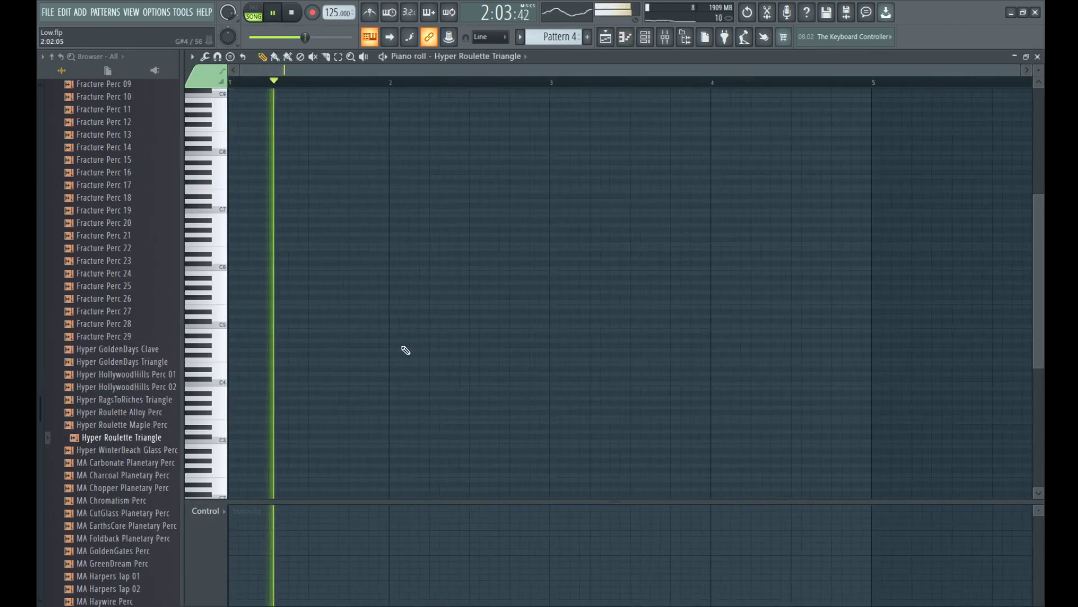
pyautogui.click(289, 326)
pyautogui.moveTo(586, 326); pyautogui.dragTo(442, 325)
pyautogui.press('space')
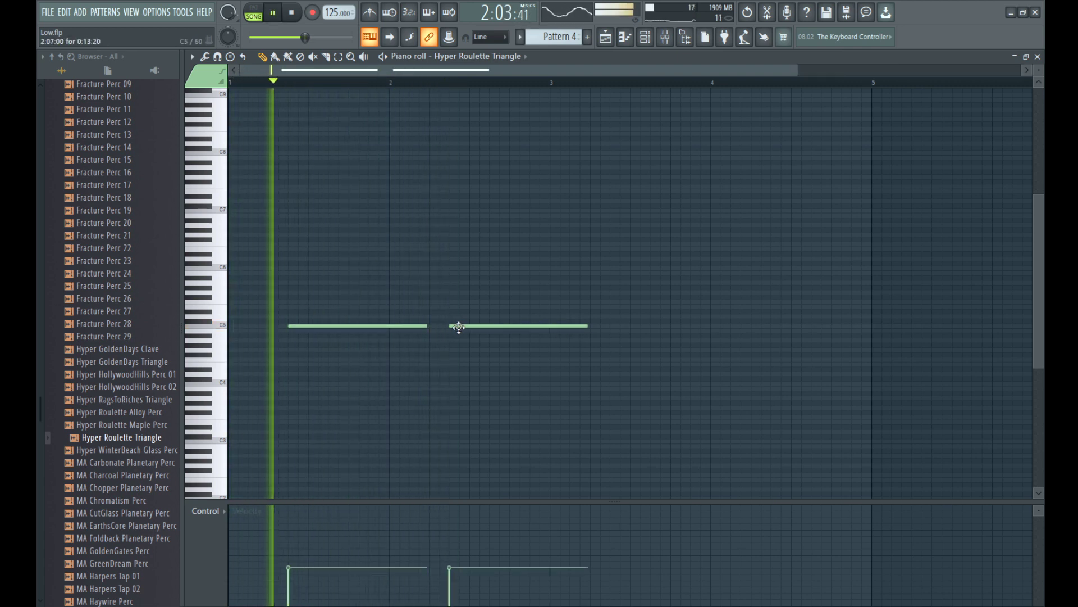
pyautogui.moveTo(457, 326)
pyautogui.mouseDown()
pyautogui.moveTo(474, 328)
pyautogui.moveTo(455, 325)
pyautogui.mouseUp()
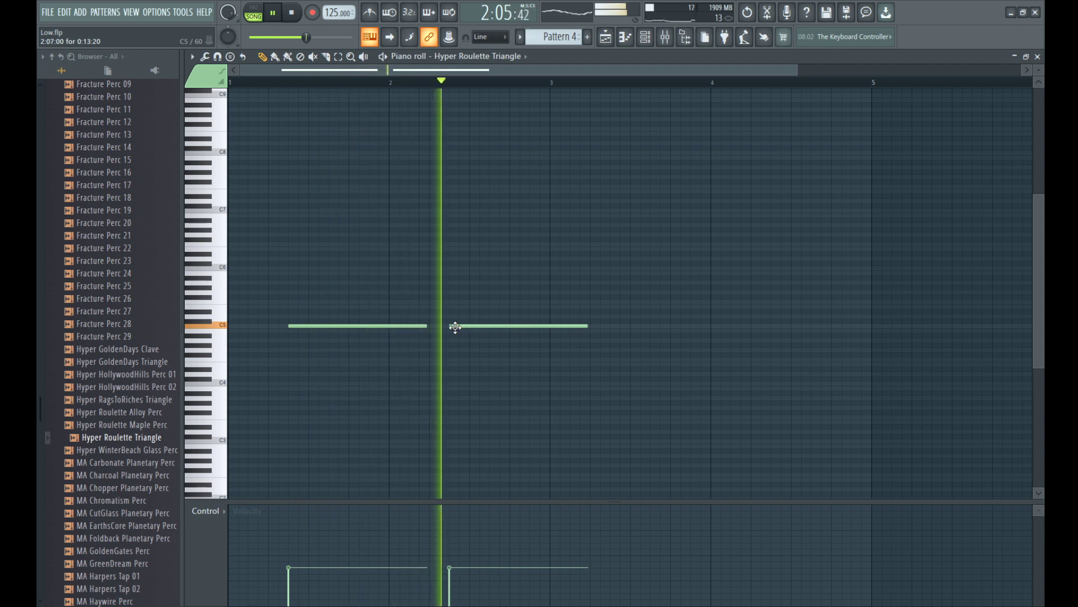
# Step: Duplicate the Hyper Roulette Triangle notes so that one C5 note sounds in each of bars 1 to 8
pyautogui.hotkey('ctrl', 'a')
pyautogui.hotkey('ctrl', 'b')
pyautogui.keyDown('shift'); pyautogui.moveTo(711, 329); pyautogui.dragTo(695, 331); pyautogui.keyUp('shift')
pyautogui.scroll(-2, 708, 326)
pyautogui.keyDown('ctrl'); pyautogui.moveTo(772, 300); pyautogui.dragTo(747, 330); pyautogui.keyUp('ctrl')
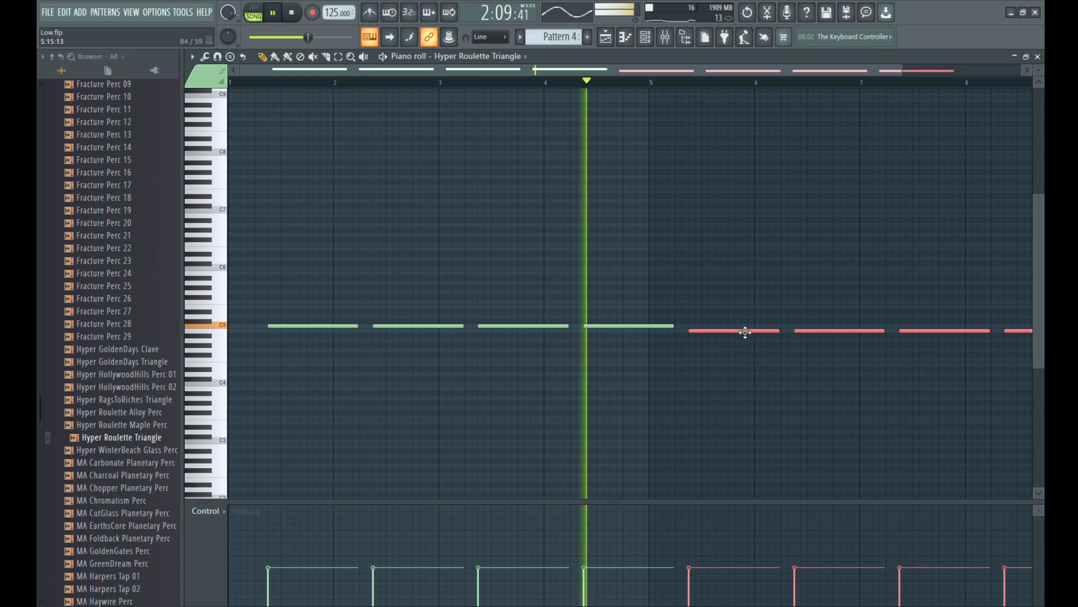
pyautogui.scroll(-2, 477, 331)
pyautogui.press('space')
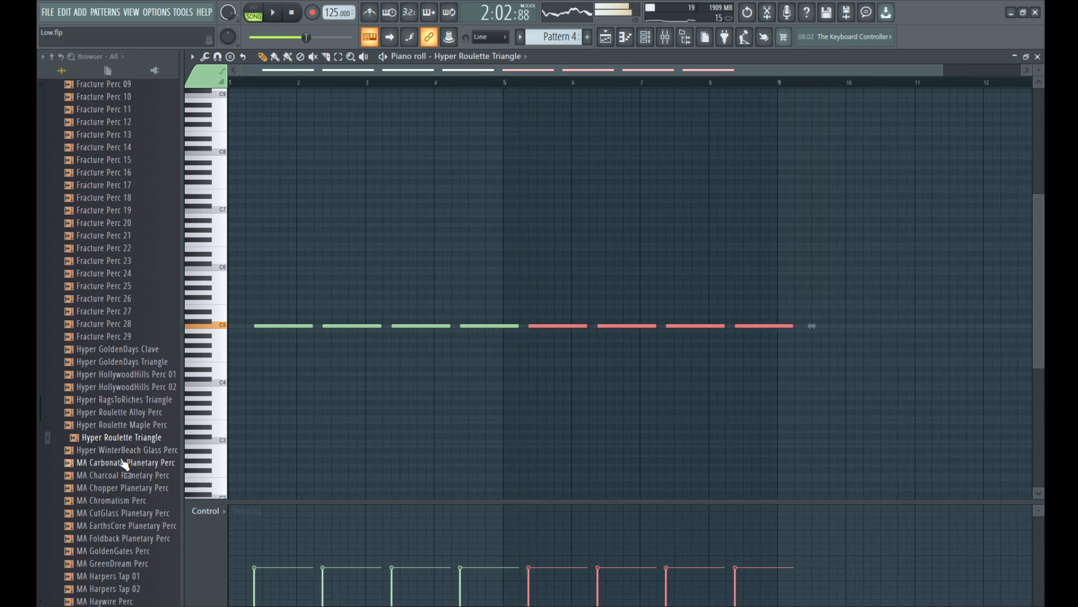
# Step: Add MA Charcoal Planetary Perc as a new channel on mixer track 12 and open its note editor
pyautogui.click(1037, 57)
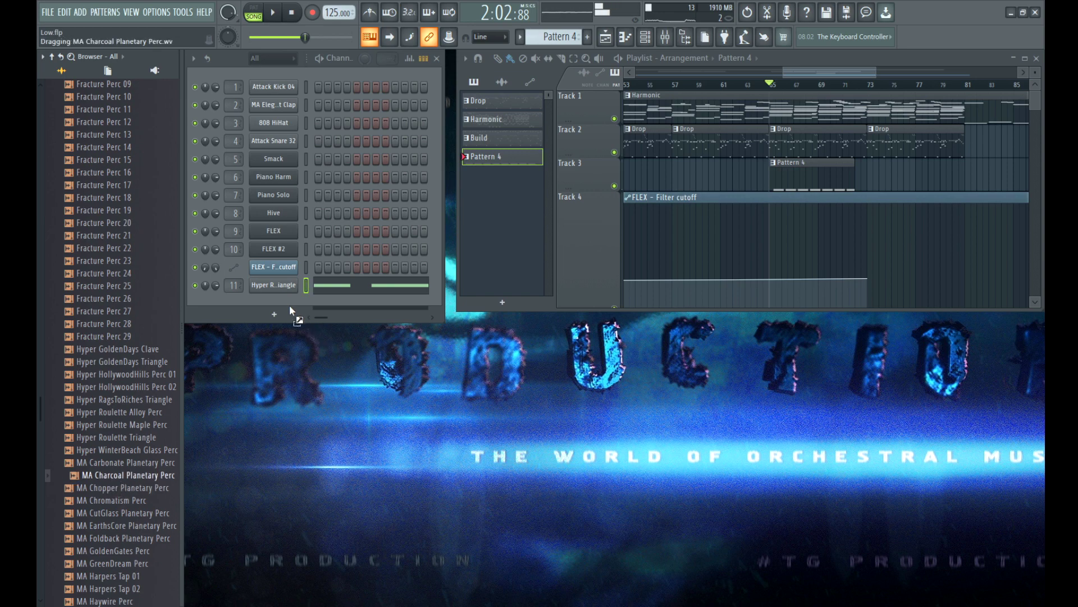
pyautogui.moveTo(289, 305); pyautogui.dragTo(282, 308)
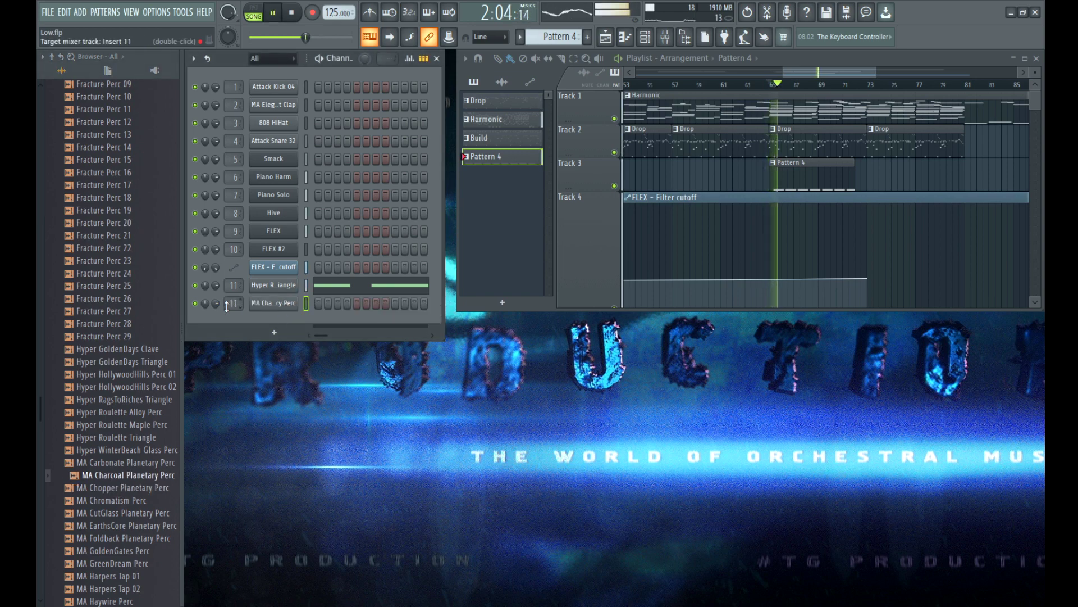
pyautogui.press('F7')
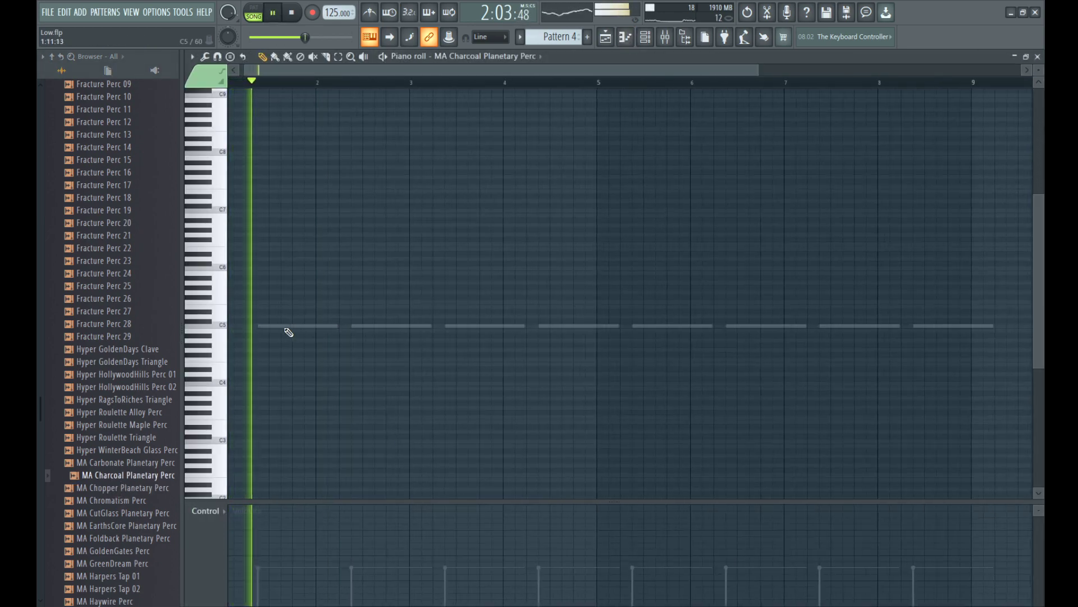
# Step: Place MA Charcoal Planetary Perc C5 notes at 1:11:00 and 3:11:00 and a C6 note near the end of bar 4
pyautogui.click(286, 326)
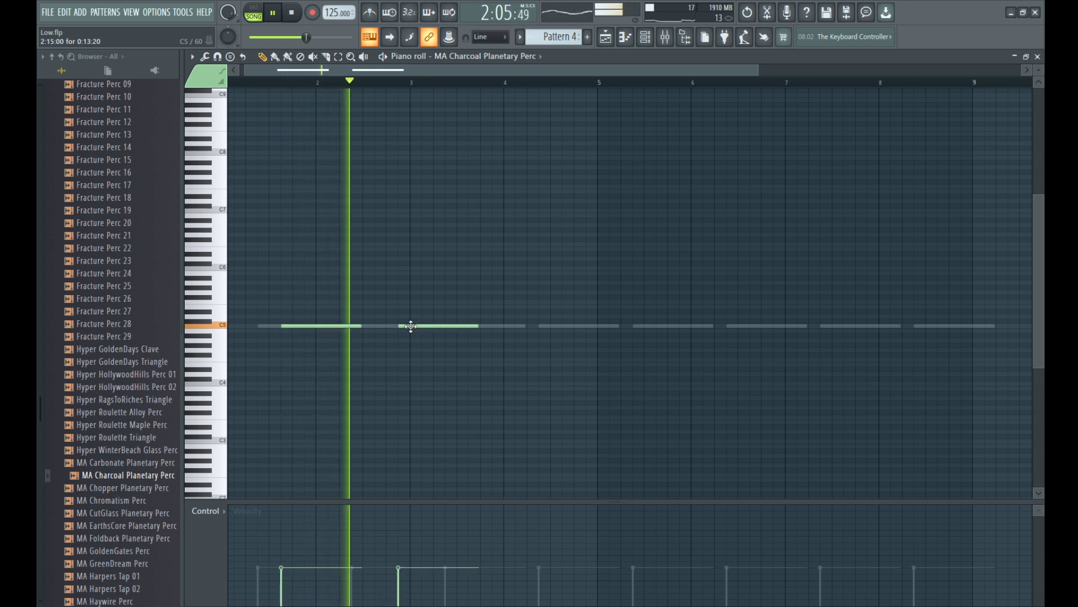
pyautogui.click(448, 326)
pyautogui.moveTo(448, 326); pyautogui.dragTo(486, 326)
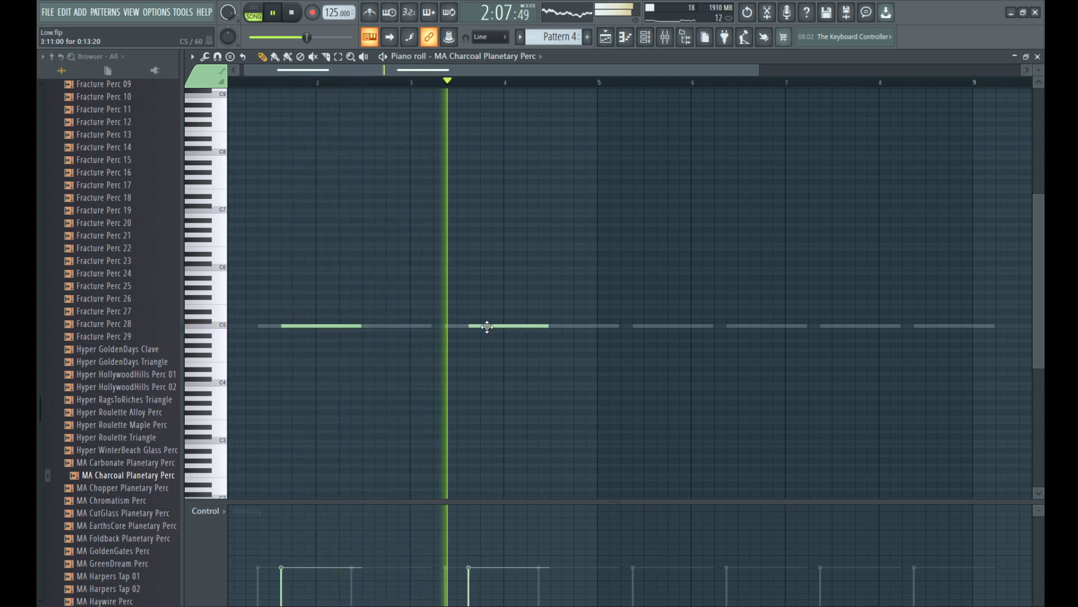
pyautogui.click(589, 268)
pyautogui.moveTo(578, 307); pyautogui.dragTo(325, 327)
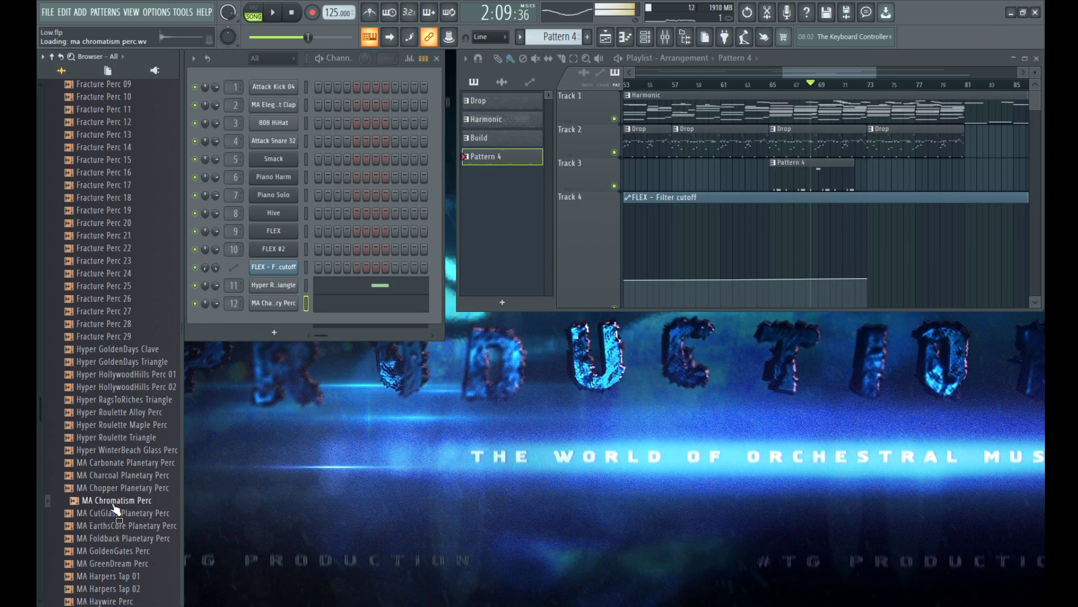
# Step: Add the MA Chromatism Perc sample as a new channel with its own mixer track and open its note editor
pyautogui.moveTo(272, 321); pyautogui.dragTo(234, 324)
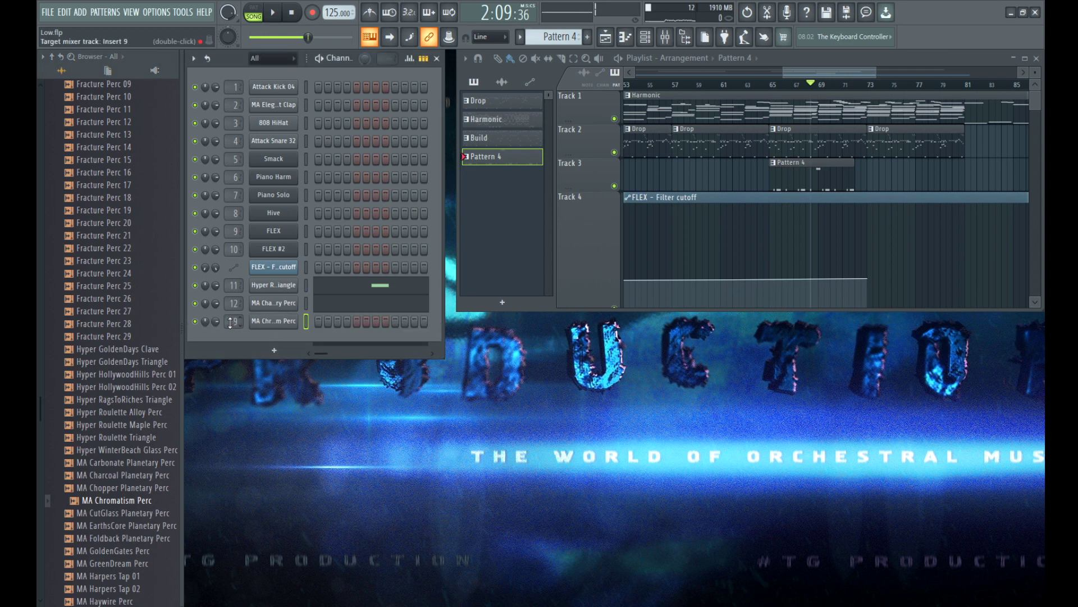
pyautogui.press('F7')
pyautogui.press('space')
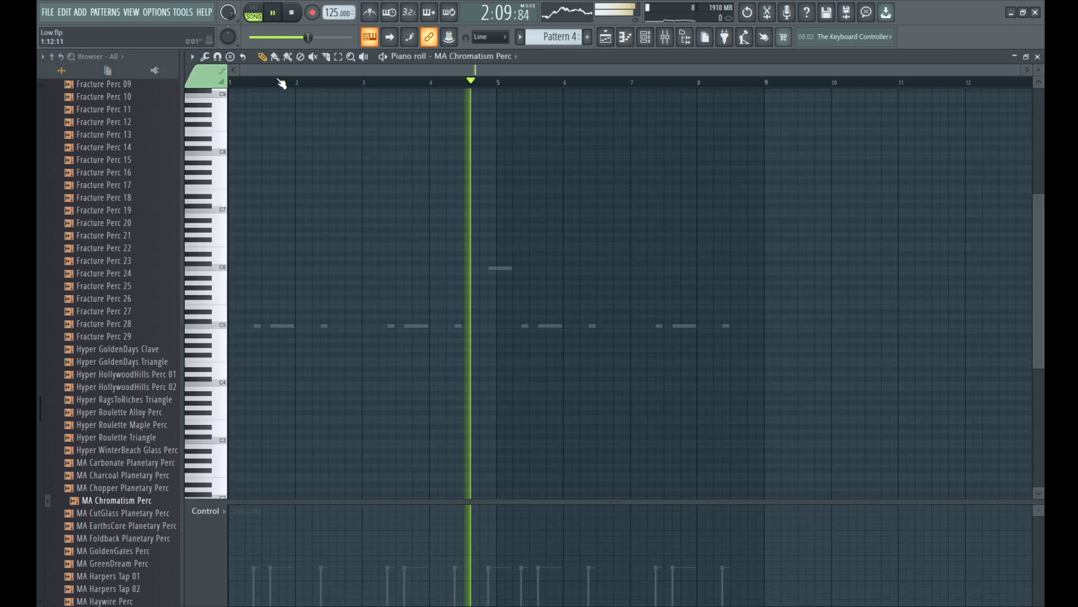
# Step: Enter short C5 MA Chromatism Perc notes at steps 1, 3 and 5 of bar 1 and at 2:03:00, with raised velocity
pyautogui.scroll(3, 250, 332)
pyautogui.press('space')
pyautogui.moveTo(454, 74); pyautogui.dragTo(313, 329)
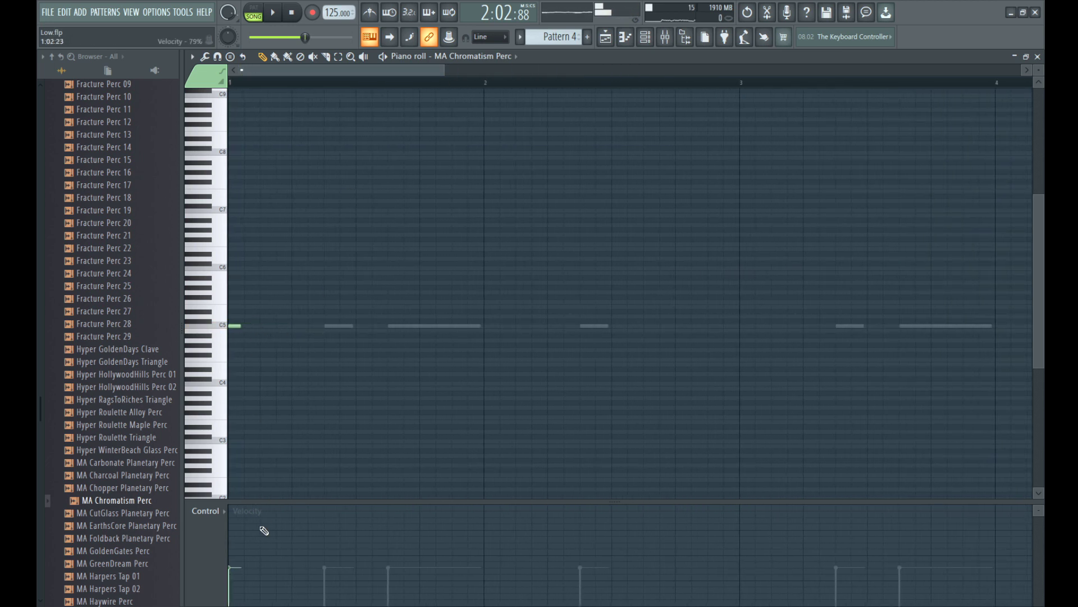
pyautogui.click(295, 326)
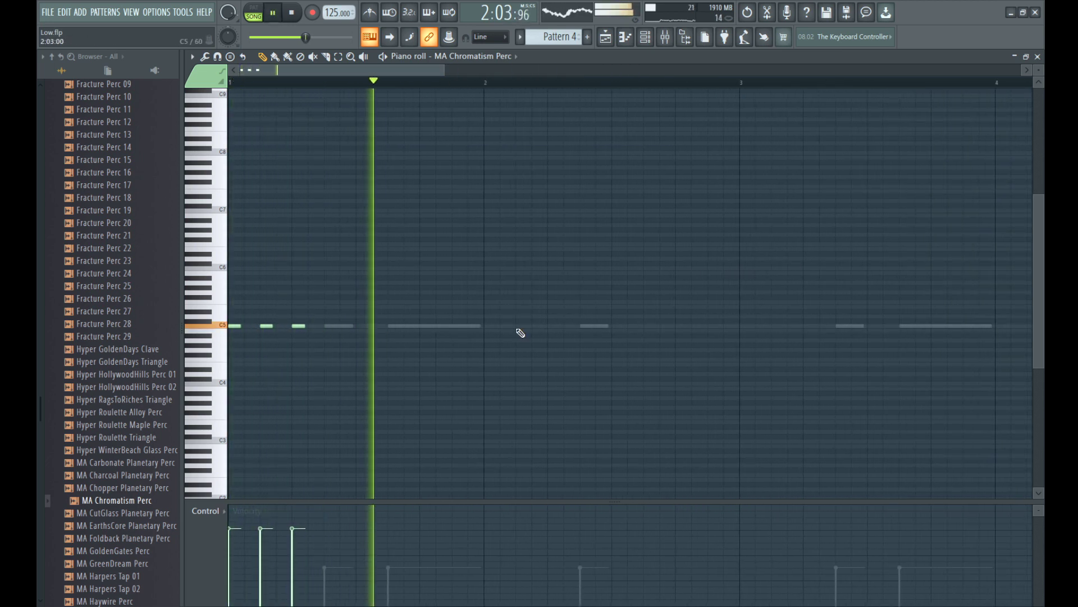
pyautogui.click(522, 325)
# Step: Duplicate the two-bar MA Chromatism Perc rhythm into bars 3 and 4
pyautogui.scroll(-1, 454, 313)
pyautogui.hotkey('ctrl', 'a')
pyautogui.moveTo(261, 326)
pyautogui.mouseDown()
pyautogui.moveTo(728, 327)
pyautogui.moveTo(713, 326)
pyautogui.mouseUp()
pyautogui.scroll(-2, 531, 271)
# Step: Add a nine-note fill of short higher-pitched MA Chromatism Perc notes in the second half of bar 4
pyautogui.click(690, 305)
pyautogui.click(695, 259)
pyautogui.click(700, 259)
pyautogui.click(709, 268)
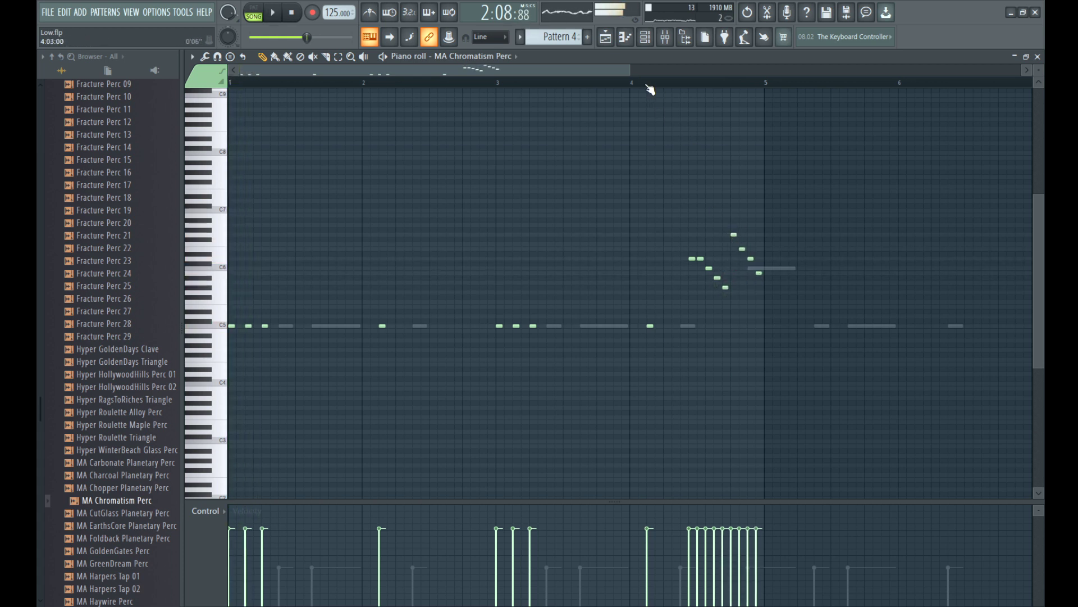
# Step: Duplicate the four-bar MA Chromatism Perc part, including the fill, into bars 5 to 8
pyautogui.press('space')
pyautogui.keyDown('ctrl'); pyautogui.scroll(-3, 650, 90); pyautogui.keyUp('ctrl')
pyautogui.hotkey('ctrl', 'a')
pyautogui.hotkey('ctrl', 'b')
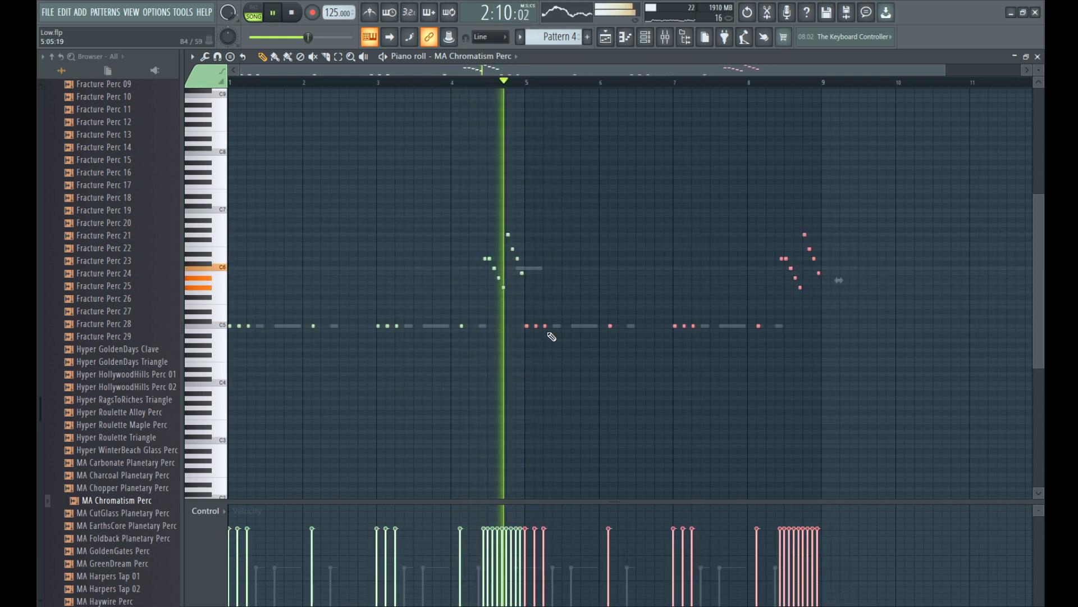
# Step: Rework the start of bar 5 so that its short C5 MA Chromatism Perc notes sit at 5:03:00 and 5:07:00
pyautogui.hotkey('ctrl', 'd')
pyautogui.keyDown('ctrl'); pyautogui.scroll(5, 513, 344); pyautogui.keyUp('ctrl')
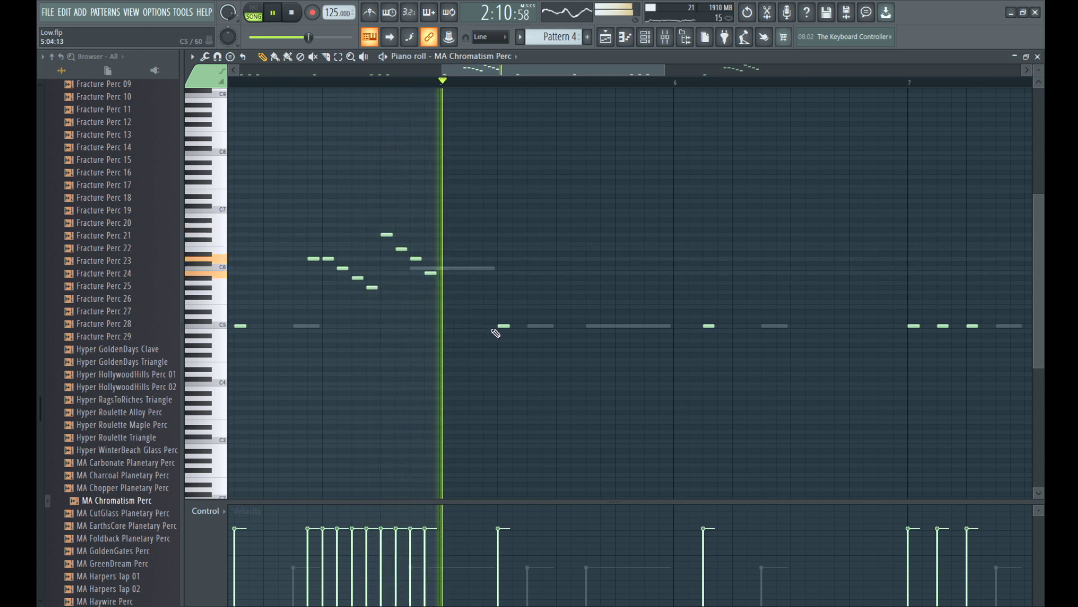
pyautogui.keyDown('ctrl'); pyautogui.scroll(-3, 498, 327); pyautogui.keyUp('ctrl')
pyautogui.click(513, 326)
pyautogui.click(482, 326)
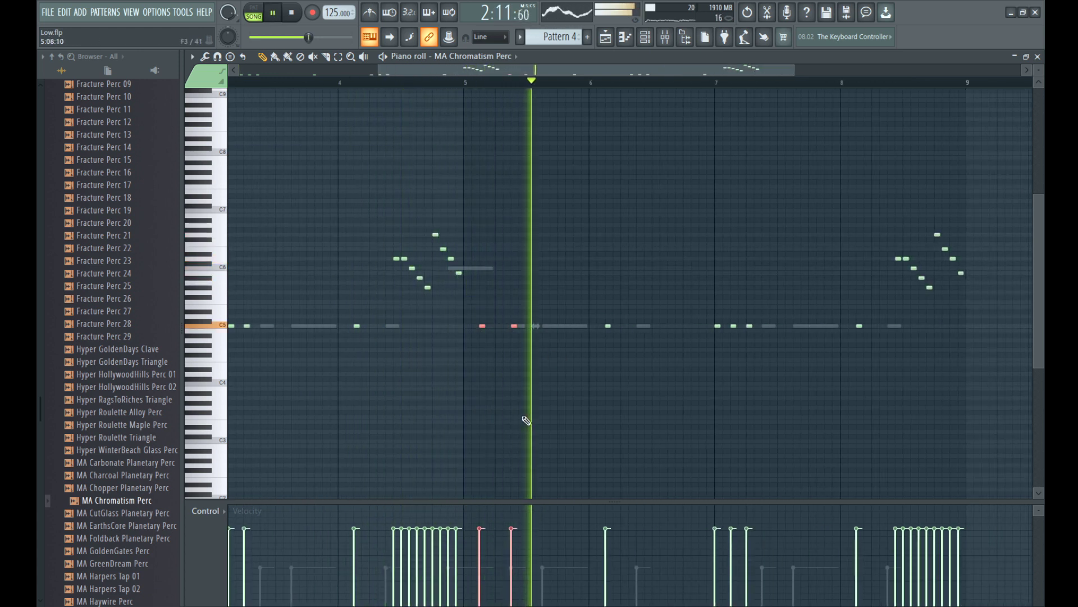
# Step: Pan the individual MA Chromatism Perc notes at the start and draw a pan curve over the nine-note fill in bar 4
pyautogui.keyDown('ctrl'); pyautogui.scroll(-3, 590, 331); pyautogui.keyUp('ctrl')
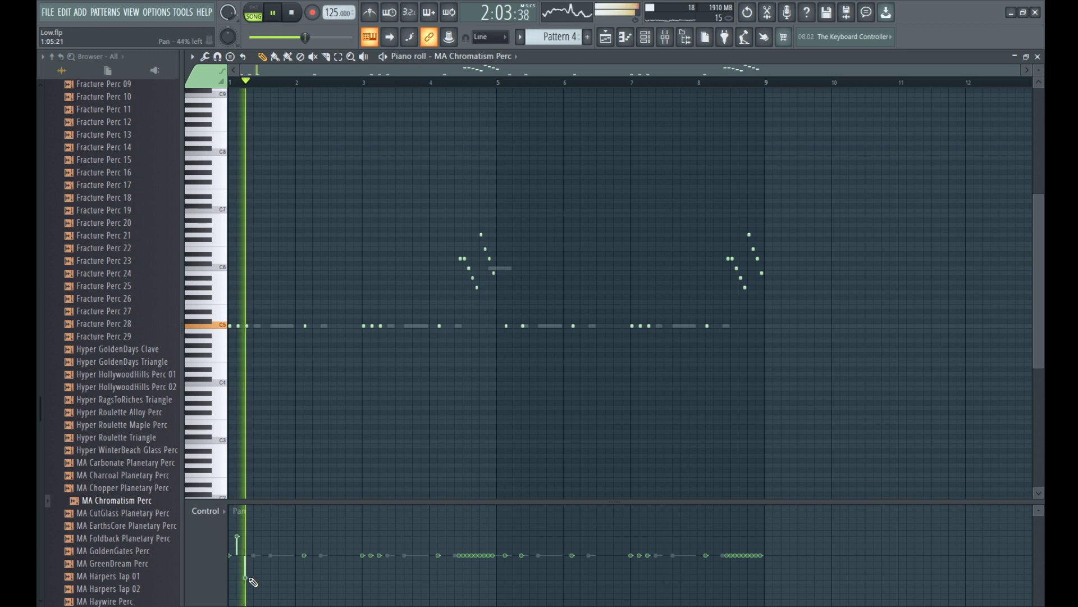
pyautogui.moveTo(305, 555); pyautogui.dragTo(312, 561)
pyautogui.moveTo(458, 587)
pyautogui.mouseDown()
pyautogui.moveTo(476, 549)
pyautogui.moveTo(473, 525)
pyautogui.moveTo(478, 590)
pyautogui.moveTo(497, 558)
pyautogui.mouseUp()
pyautogui.moveTo(477, 514); pyautogui.dragTo(459, 548)
pyautogui.scroll(3, 494, 361)
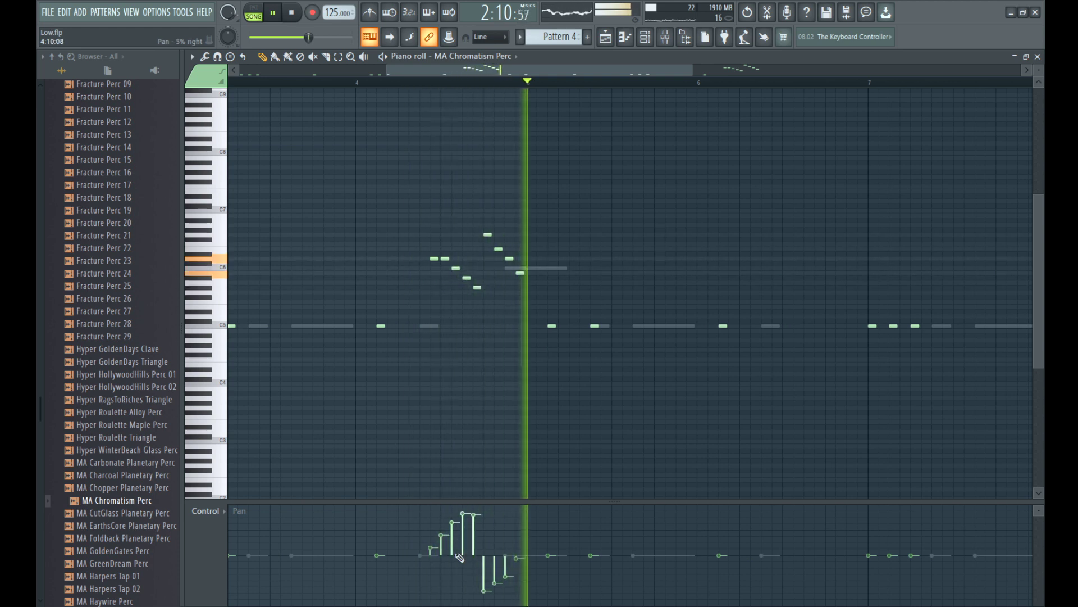
# Step: Soften the panning of the nine-note fill in bar 4, auditioning the passage between adjustments
pyautogui.moveTo(431, 552)
pyautogui.mouseDown()
pyautogui.moveTo(469, 539)
pyautogui.moveTo(496, 575)
pyautogui.moveTo(516, 557)
pyautogui.mouseUp()
pyautogui.press('space')
pyautogui.press('space')
pyautogui.press('space')
pyautogui.press('space')
pyautogui.press('space')
pyautogui.press('space')
pyautogui.moveTo(452, 527); pyautogui.dragTo(473, 544)
pyautogui.press('space')
pyautogui.press('space')
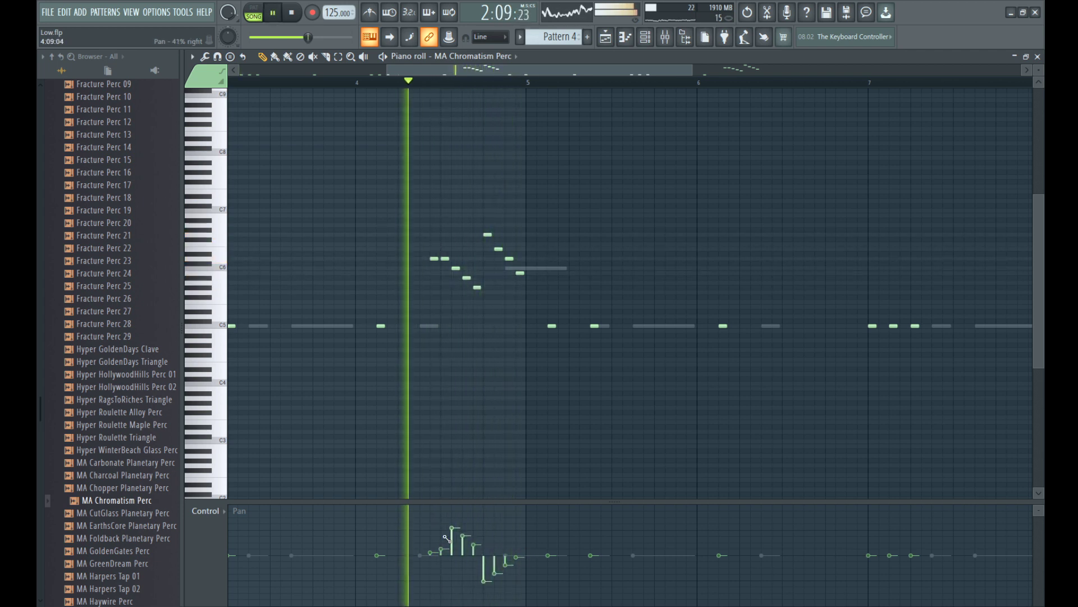
# Step: Reshape the bar 4 fill's panning: third and fourth notes well to the right, seventh and eighth to the left, the rest near centre
pyautogui.press('space')
pyautogui.press('space')
pyautogui.moveTo(451, 538)
pyautogui.mouseDown()
pyautogui.moveTo(477, 531)
pyautogui.moveTo(507, 575)
pyautogui.mouseUp()
pyautogui.press('space')
pyautogui.press('space')
pyautogui.press('space')
pyautogui.press('space')
pyautogui.press('space')
pyautogui.press('space')
pyautogui.moveTo(462, 530); pyautogui.dragTo(451, 531)
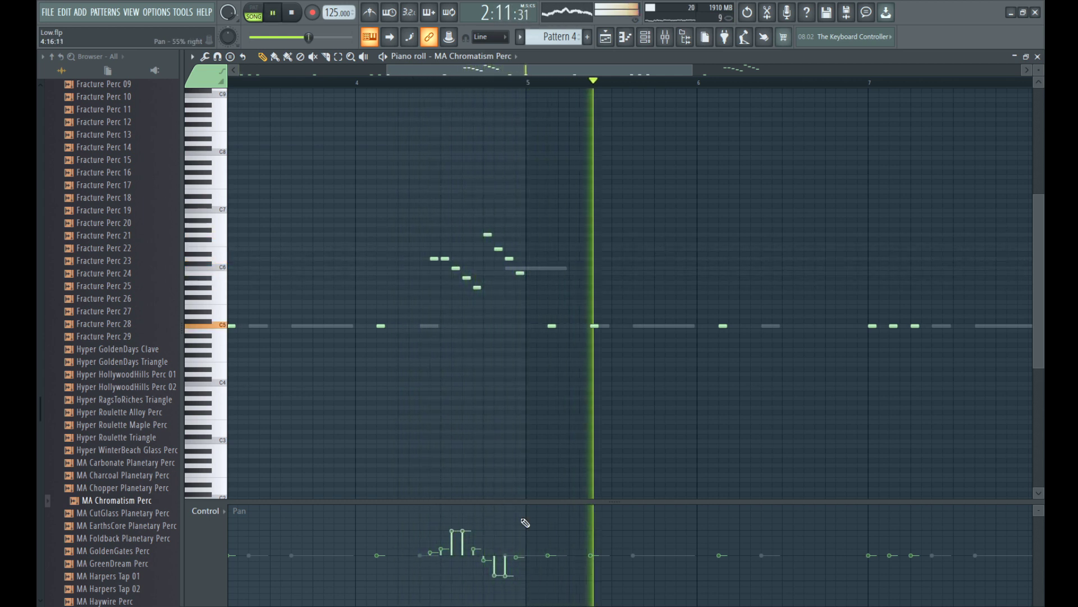
pyautogui.scroll(-2, 568, 356)
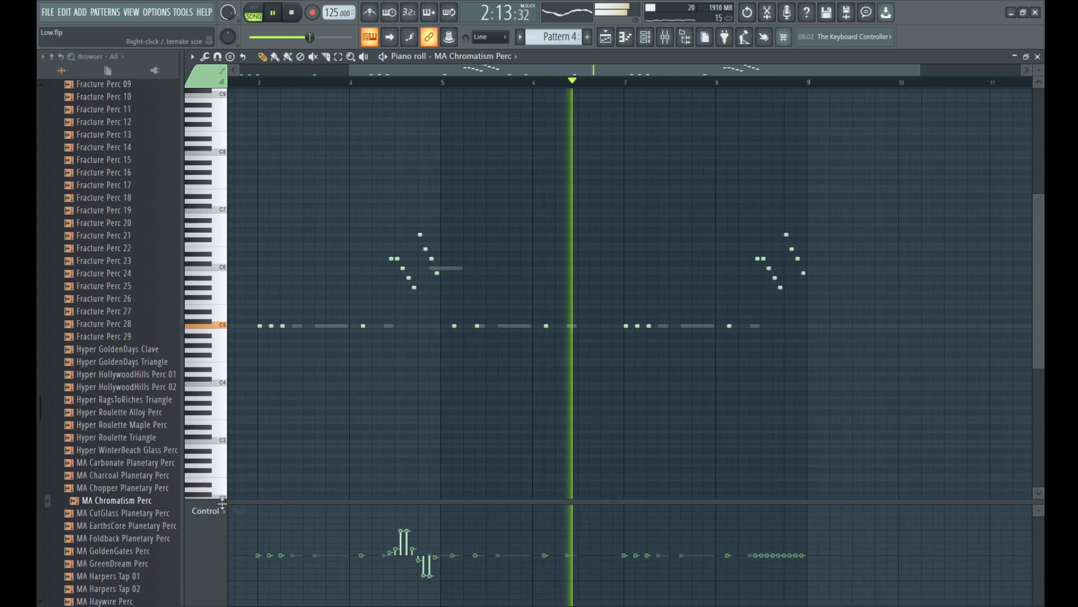
# Step: Raise both nine-note MA Chromatism Perc fills to start on C8 and lower all their velocities evenly to about half
pyautogui.scroll(2, 650, 262)
pyautogui.moveTo(683, 219); pyautogui.dragTo(784, 304)
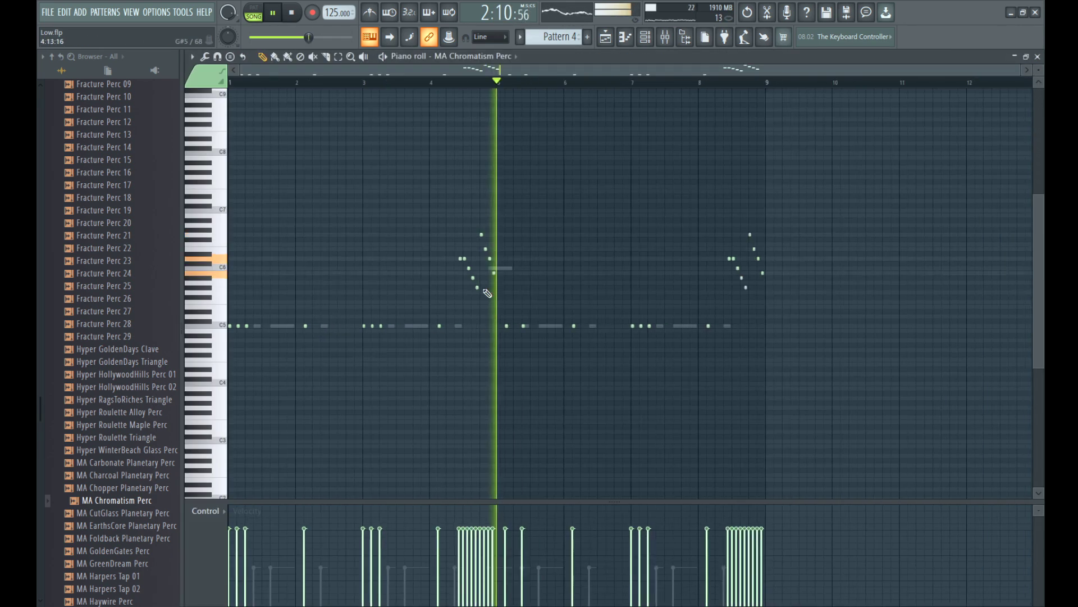
pyautogui.moveTo(746, 285); pyautogui.dragTo(745, 179)
pyautogui.press('space')
pyautogui.press('space')
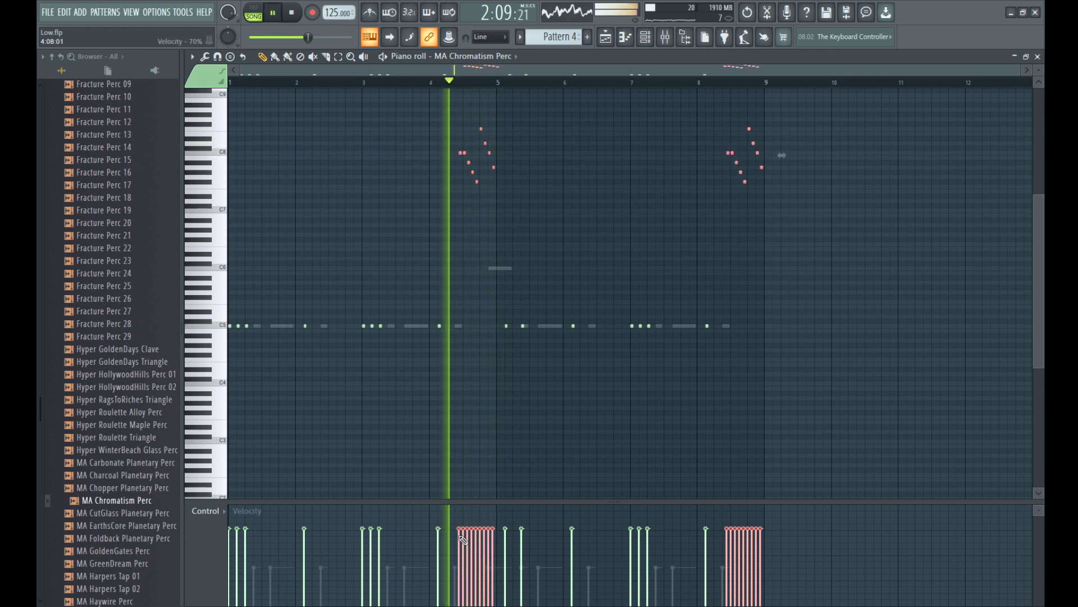
pyautogui.moveTo(451, 557); pyautogui.dragTo(827, 559)
pyautogui.keyDown('ctrl'); pyautogui.click(763, 315); pyautogui.keyUp('ctrl')
# Step: Delete the nine-note MA Chromatism Perc fill from bar 8 and return to the arrangement
pyautogui.scroll(1, 766, 298)
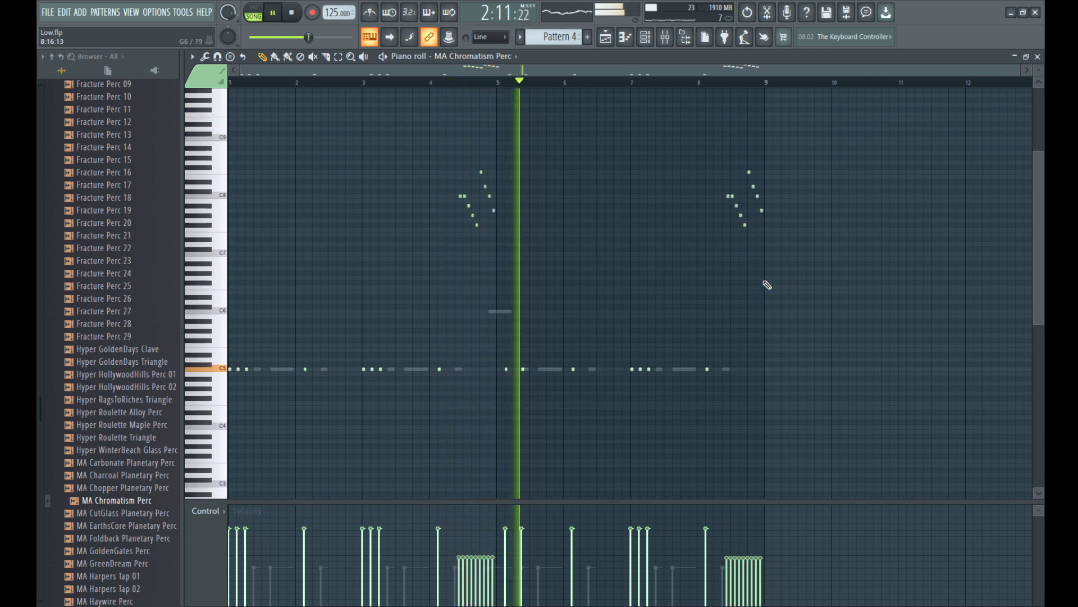
pyautogui.scroll(1, 768, 280)
pyautogui.moveTo(703, 158); pyautogui.dragTo(812, 264)
pyautogui.scroll(1, 770, 186)
pyautogui.moveTo(773, 147); pyautogui.dragTo(676, 270)
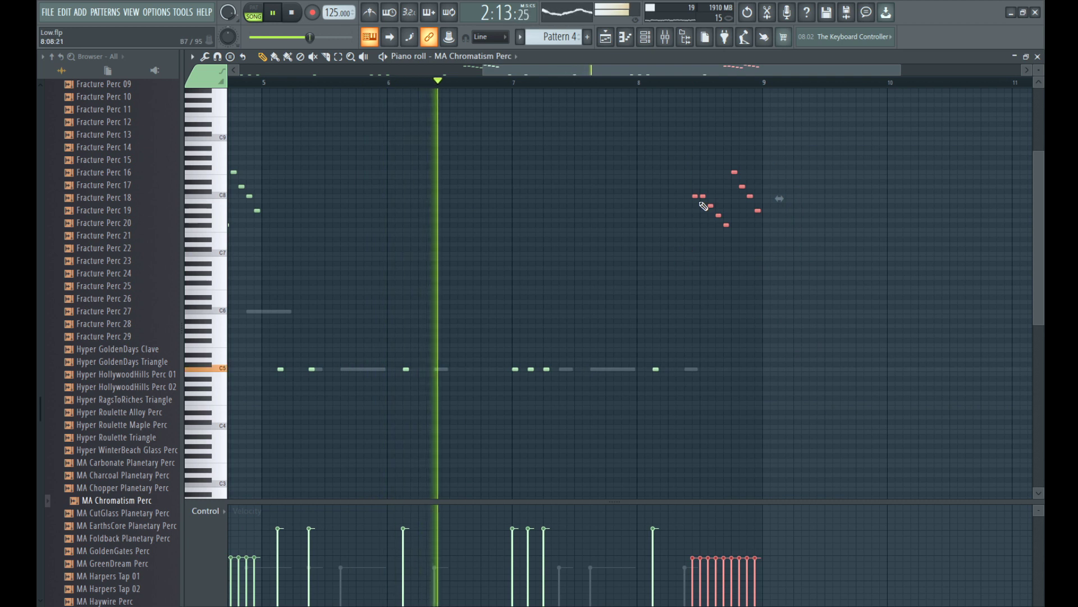
pyautogui.press('Delete')
pyautogui.scroll(2, 707, 285)
pyautogui.click(704, 284)
pyautogui.rightClick(703, 284)
pyautogui.scroll(2, 706, 283)
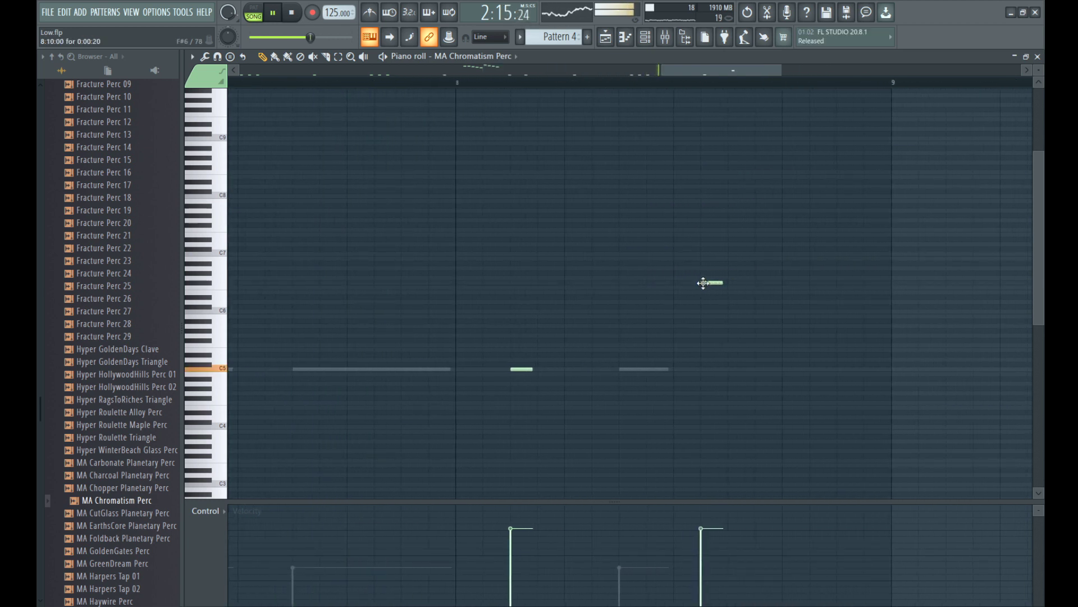
pyautogui.click(1038, 56)
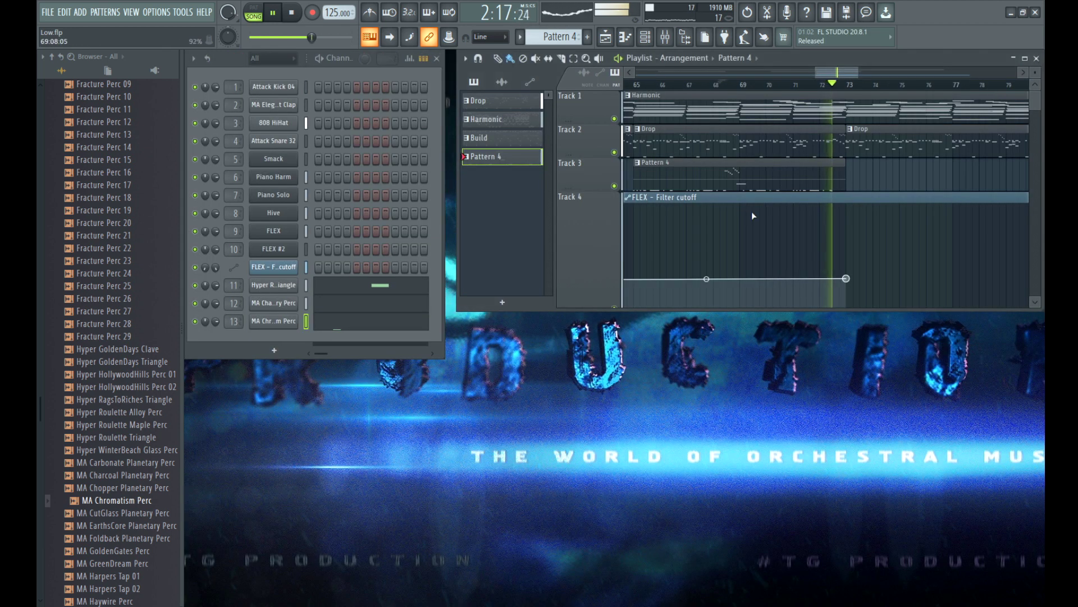
# Step: Audition MA CutGlass Planetary Perc and MA Harpers Tap 01, and add MA Harpers Tap 01 as a new channel
pyautogui.press('space')
pyautogui.click(112, 515)
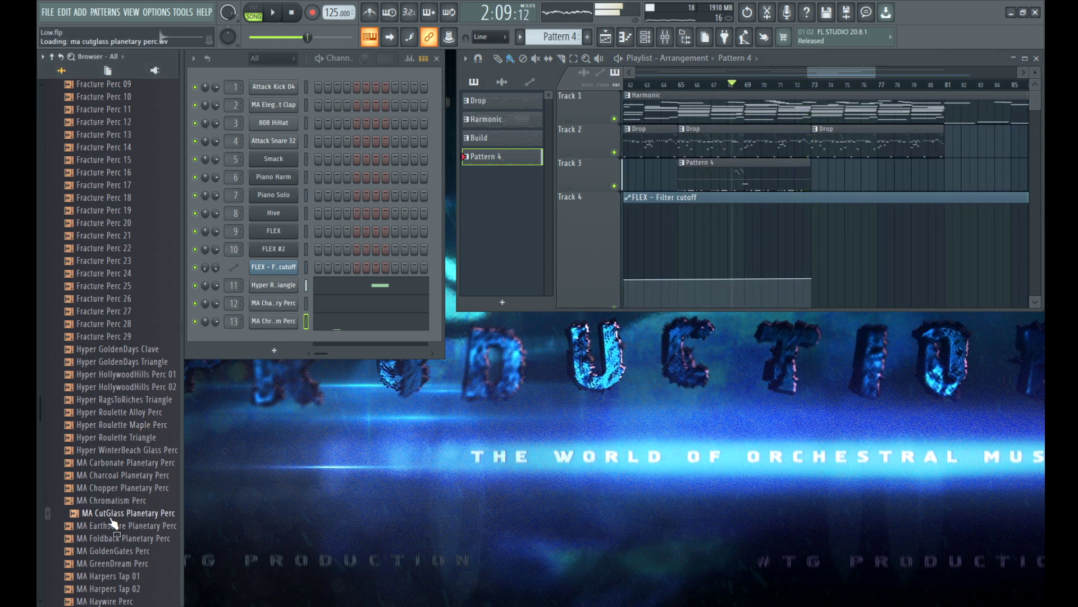
pyautogui.scroll(-2, 112, 517)
pyautogui.click(111, 505)
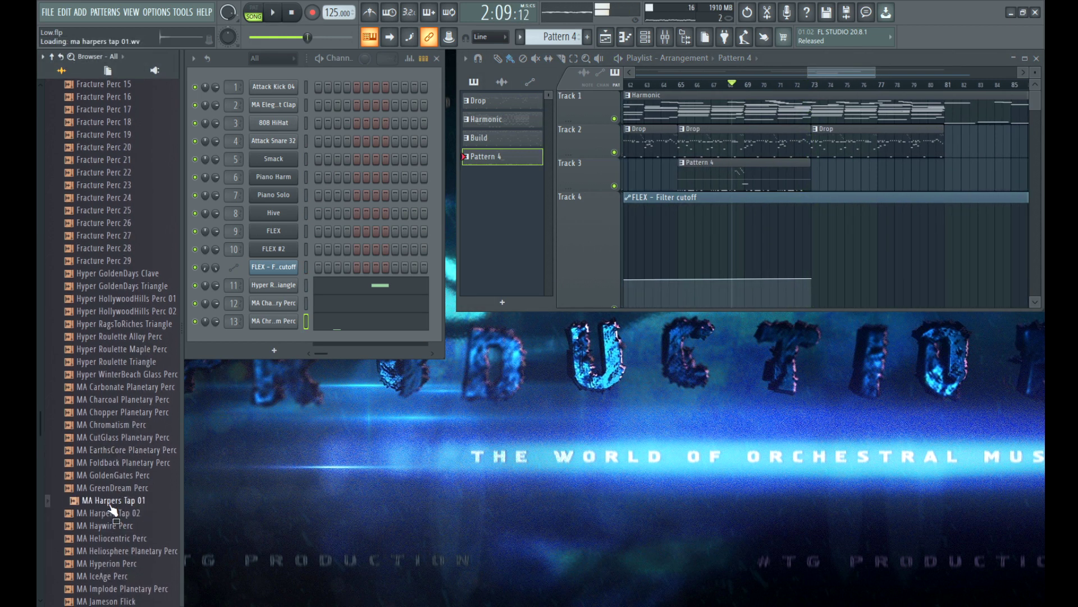
pyautogui.moveTo(255, 364); pyautogui.dragTo(261, 341)
# Step: Enter short MA Harpers Tap 01 notes at 1:09:00 on G#5 and at 3:09:00 on F5, with slightly reduced velocity
pyautogui.press('F7')
pyautogui.scroll(-4, 360, 338)
pyautogui.press('space')
pyautogui.press('space')
pyautogui.click(452, 293)
pyautogui.press('space')
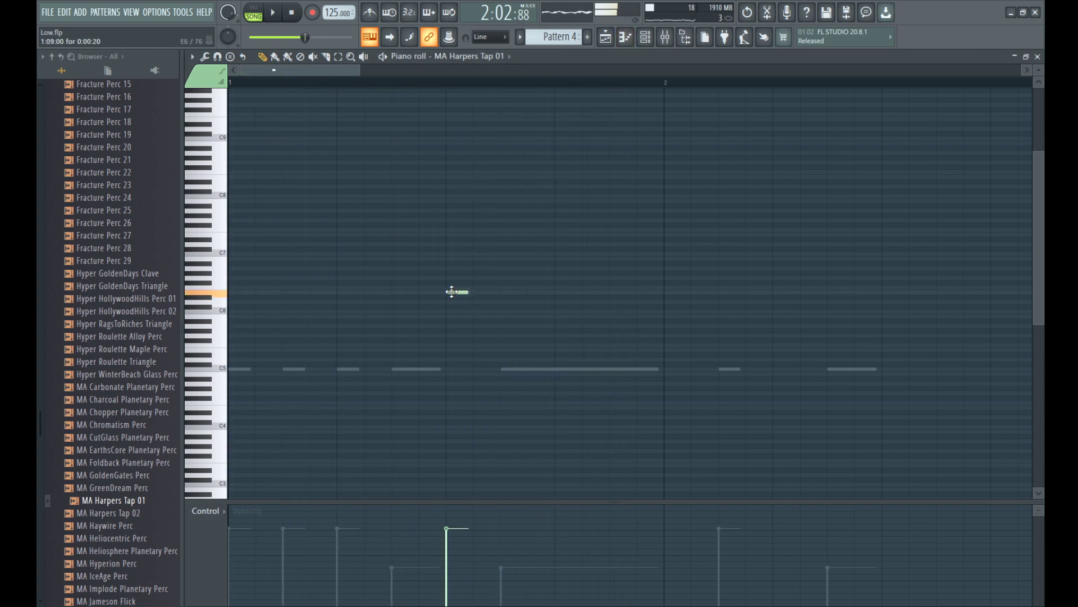
pyautogui.click(450, 330)
pyautogui.press('space')
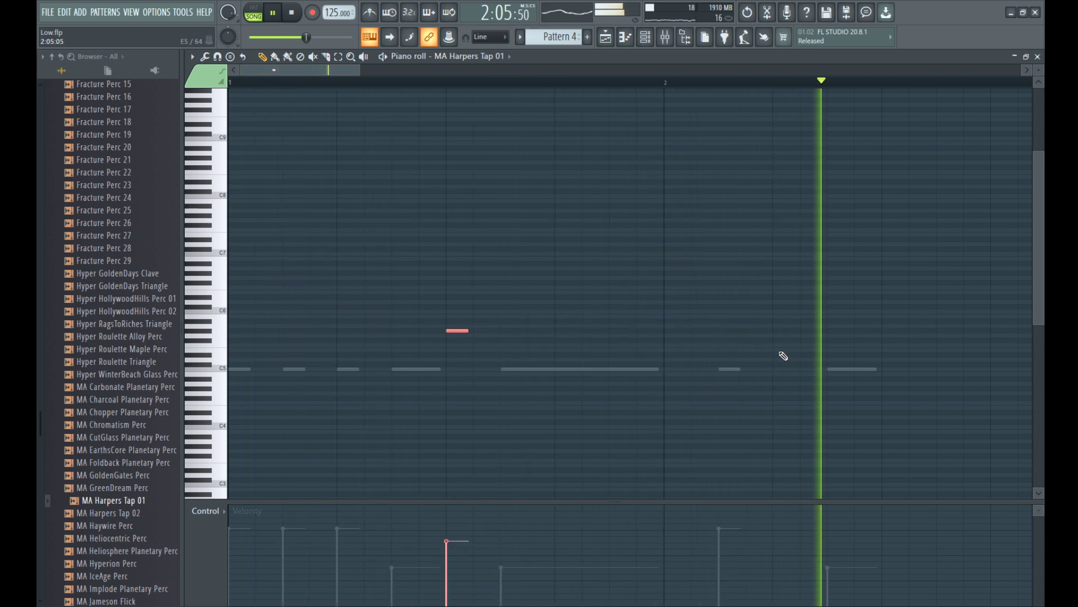
pyautogui.scroll(-8, 469, 304)
pyautogui.click(398, 331)
# Step: Load Fruity Reeverb 2 on mixer Insert 14 and enlarge its room size, adjust its damping and balance the dry and wet levels
pyautogui.click(665, 37)
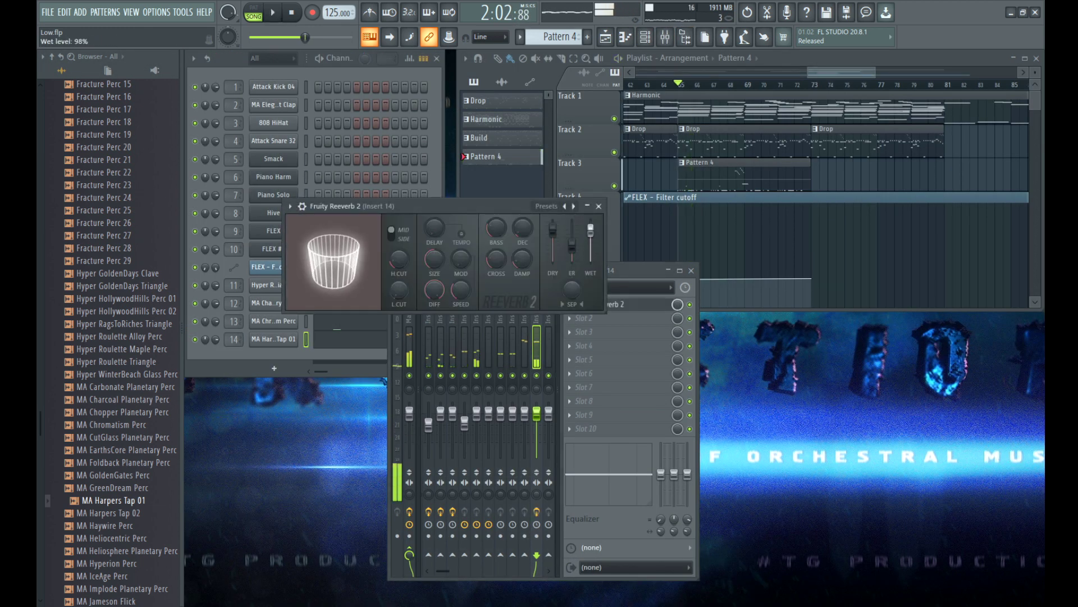
pyautogui.moveTo(434, 259); pyautogui.dragTo(434, 225)
pyautogui.moveTo(522, 259); pyautogui.dragTo(521, 267)
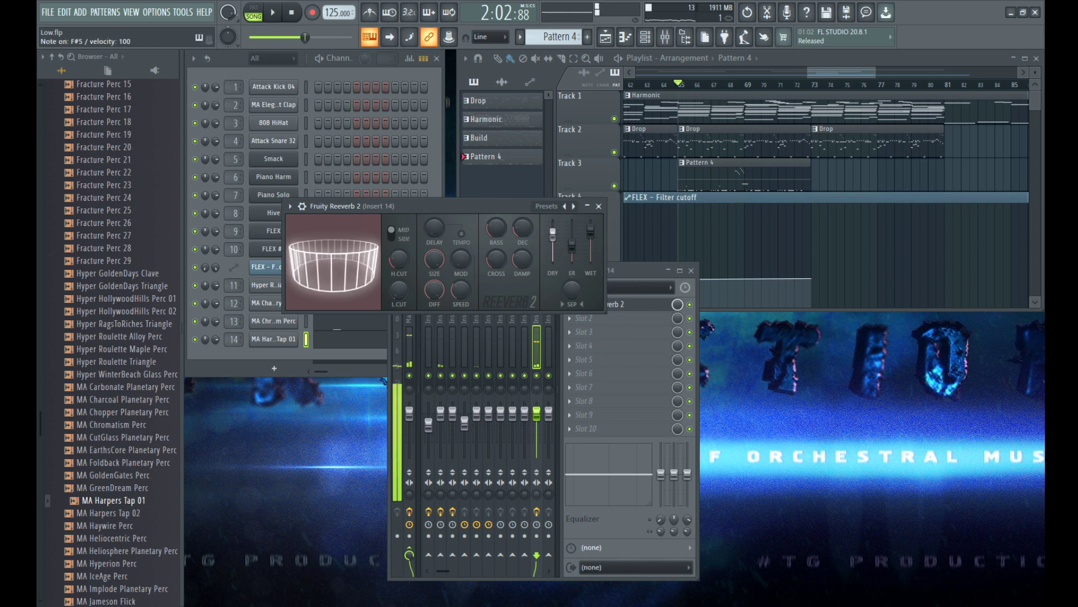
pyautogui.press('space')
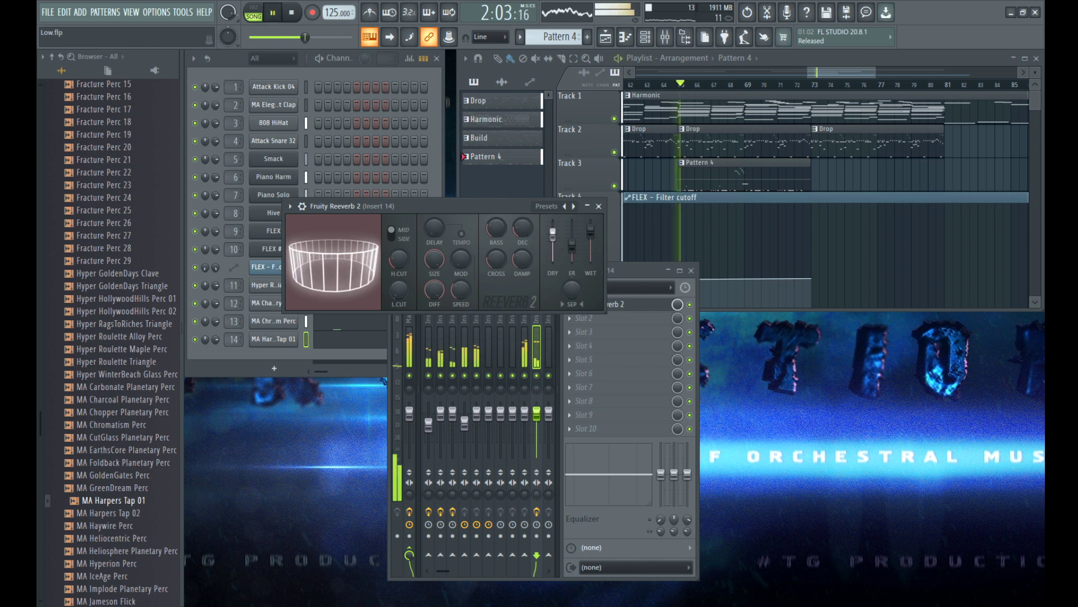
pyautogui.click(598, 206)
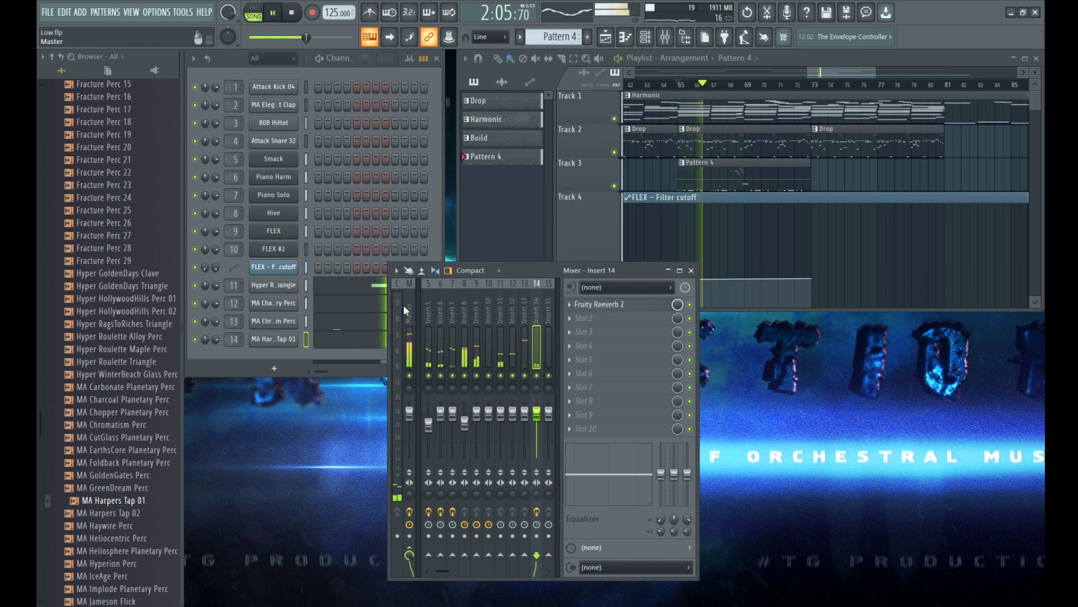
# Step: Lower the MA Harpers Tap 01 note at 1:09:00 to E5 and reduce its velocity
pyautogui.click(352, 335)
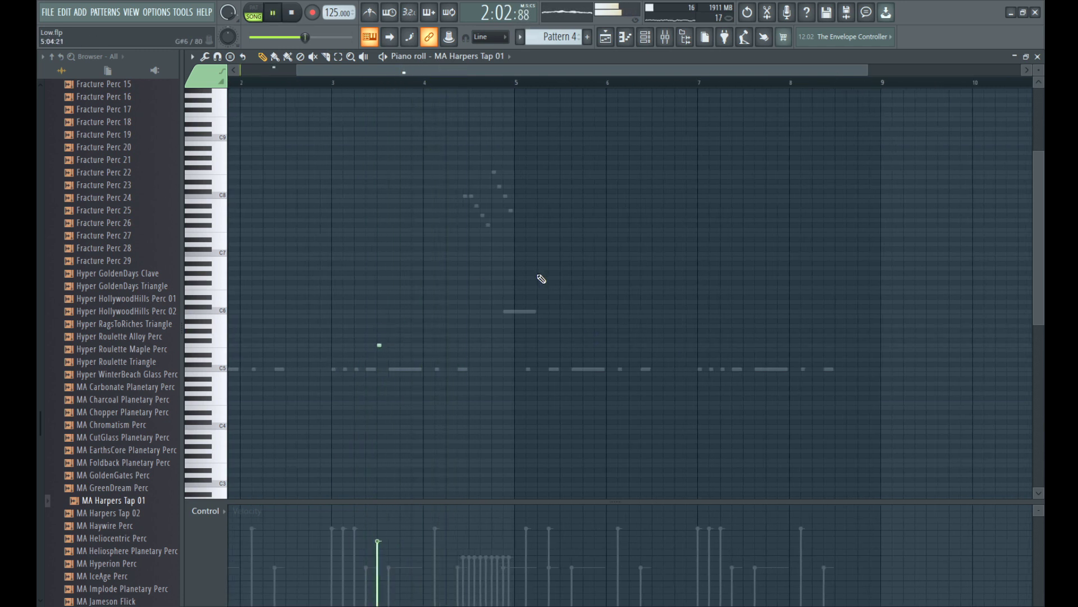
pyautogui.press('space')
pyautogui.scroll(-2, 250, 339)
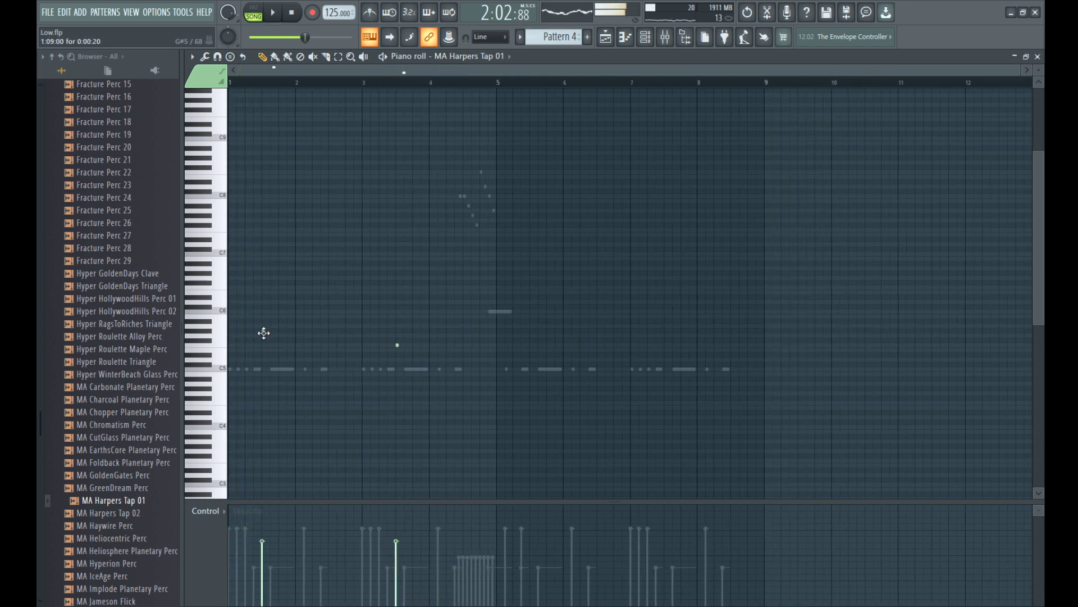
pyautogui.click(261, 352)
pyautogui.press('space')
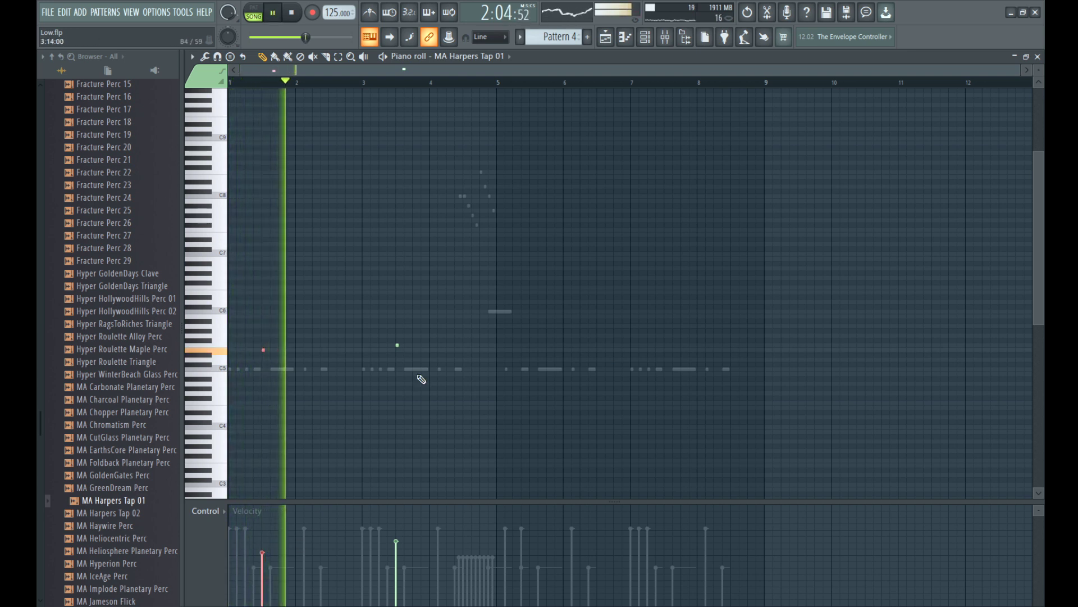
# Step: Lower the MA Harpers Tap 01 note at 3:09:00 to D5 and audition it
pyautogui.scroll(2, 399, 365)
pyautogui.scroll(-1, 408, 356)
pyautogui.moveTo(399, 345); pyautogui.dragTo(399, 364)
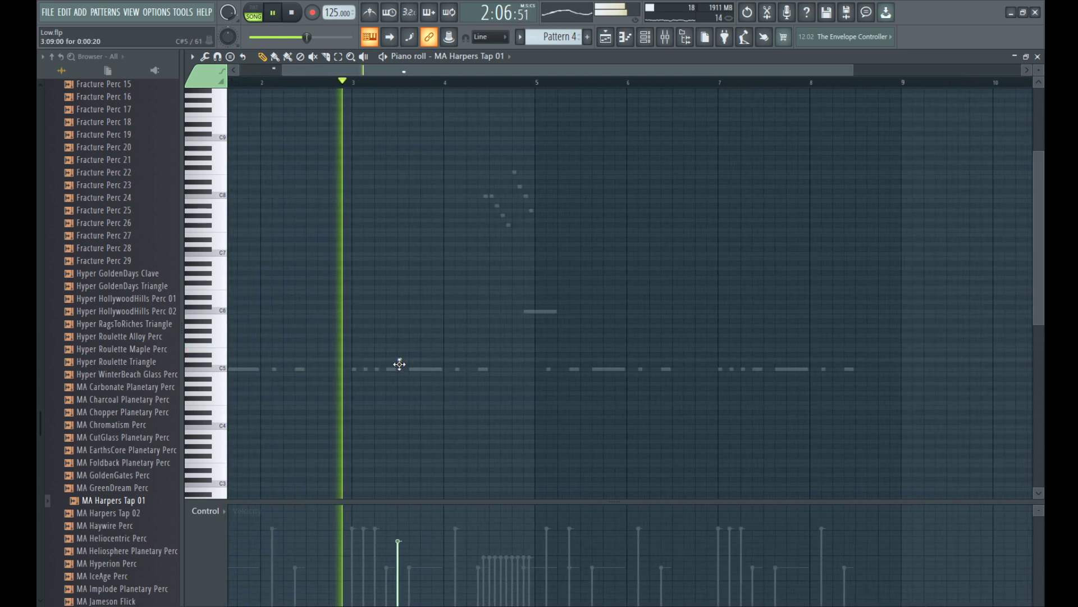
pyautogui.hotkey('ctrl', 'z')
pyautogui.scroll(-1, 400, 365)
pyautogui.click(397, 359)
pyautogui.click(378, 83)
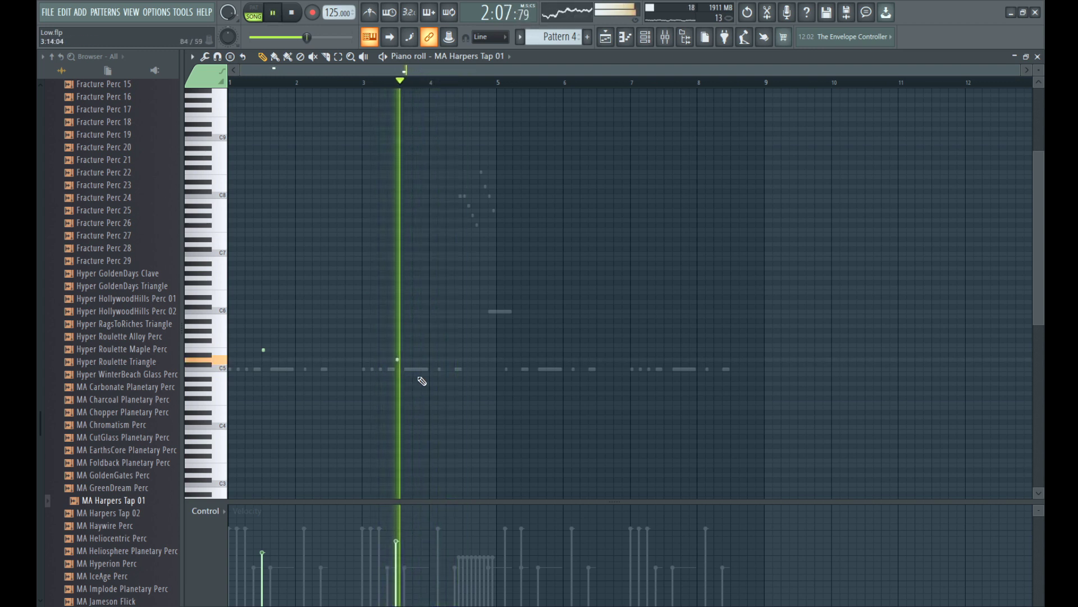
# Step: Duplicate the two MA Harpers Tap 01 notes into bars 5 to 8, and lower the 7:09:00 note to A#4 with reduced velocity
pyautogui.hotkey('ctrl', 'b')
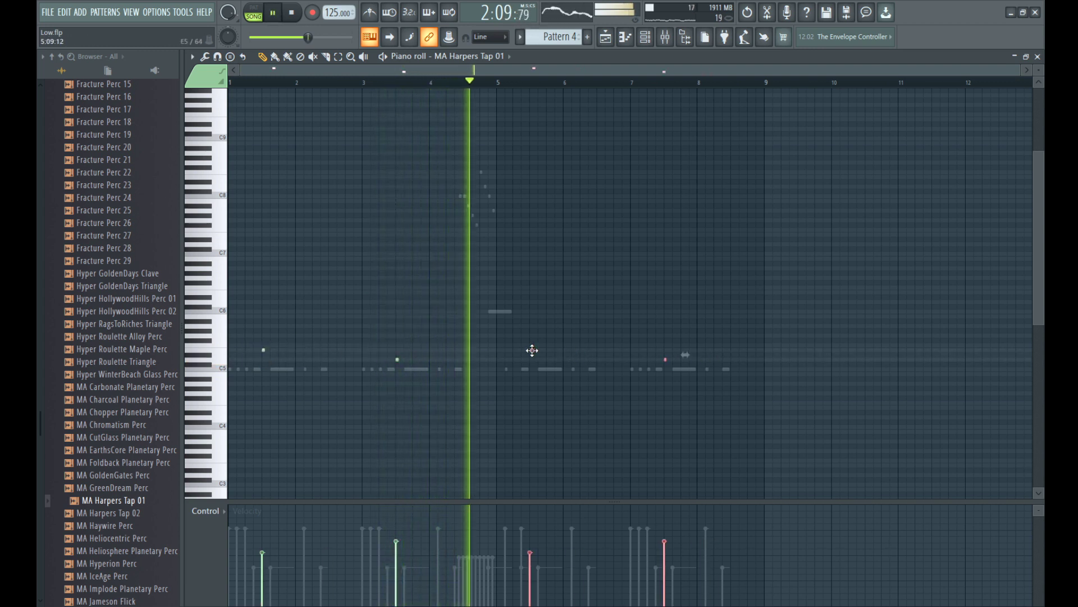
pyautogui.hotkey('ctrl', 'd')
pyautogui.moveTo(664, 360); pyautogui.dragTo(665, 382)
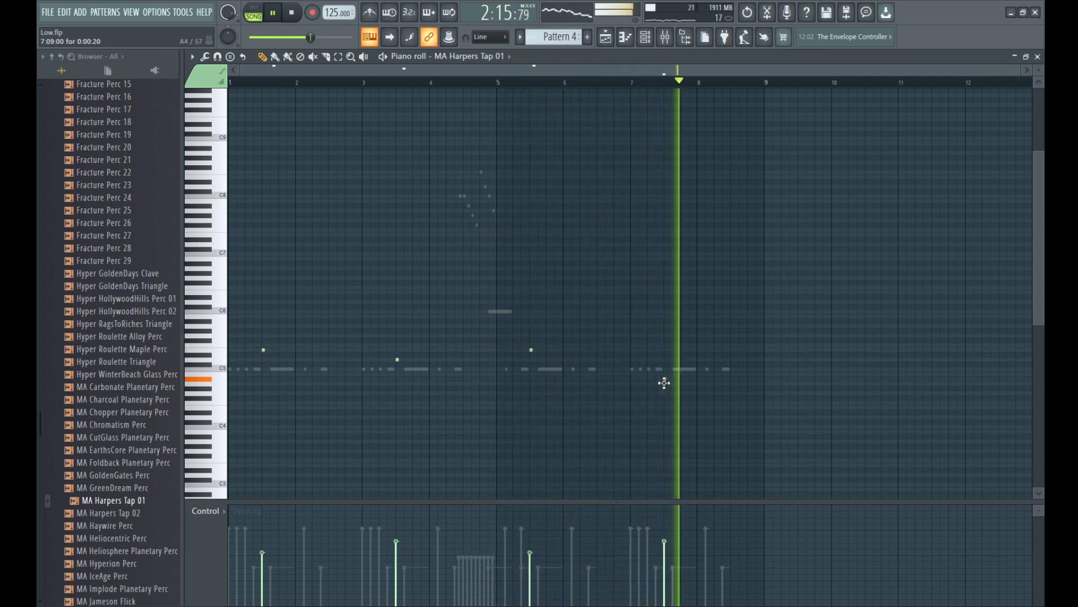
pyautogui.click(658, 85)
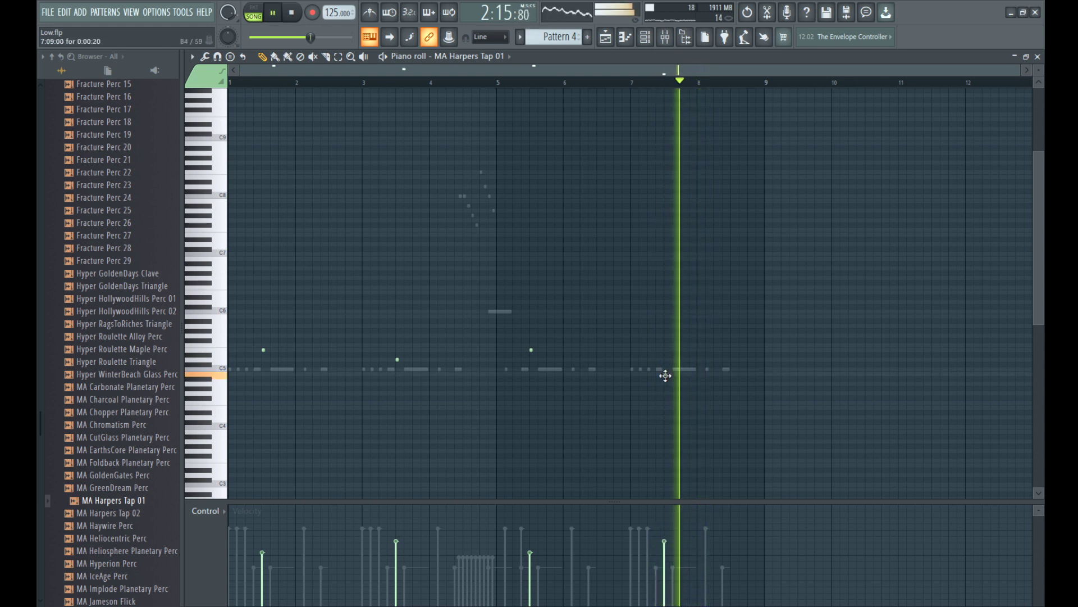
pyautogui.click(656, 554)
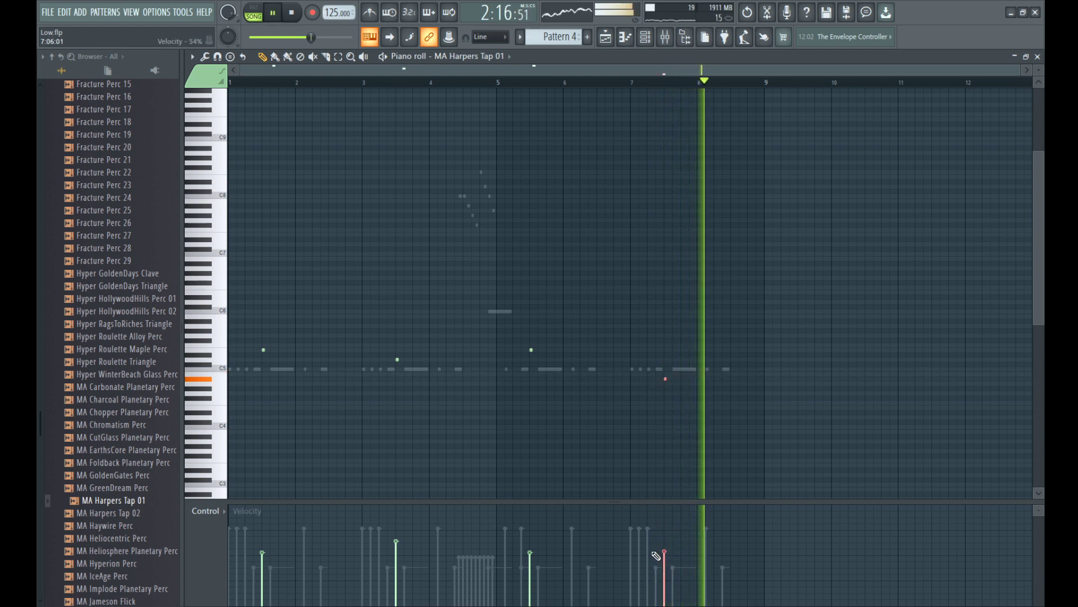
# Step: Rename Pattern 4 as Adventure Perc and repeat its clip on Track 3 at bar 73, leaving no clip at bar 81
pyautogui.moveTo(692, 399); pyautogui.dragTo(214, 340)
pyautogui.press('F7')
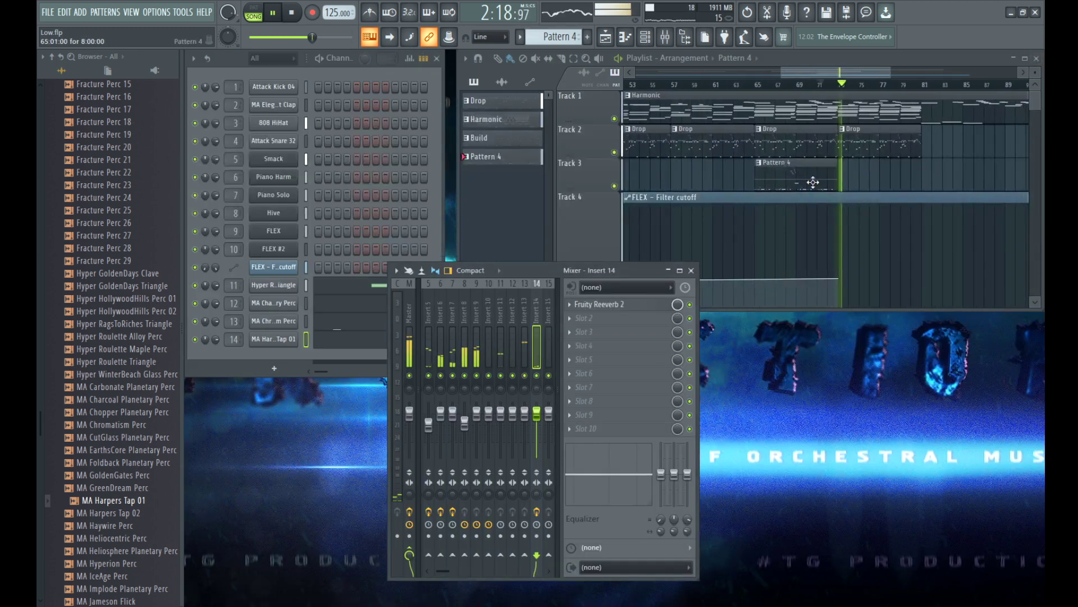
pyautogui.click(847, 180)
pyautogui.press('F9')
pyautogui.press('F9')
pyautogui.click(894, 181)
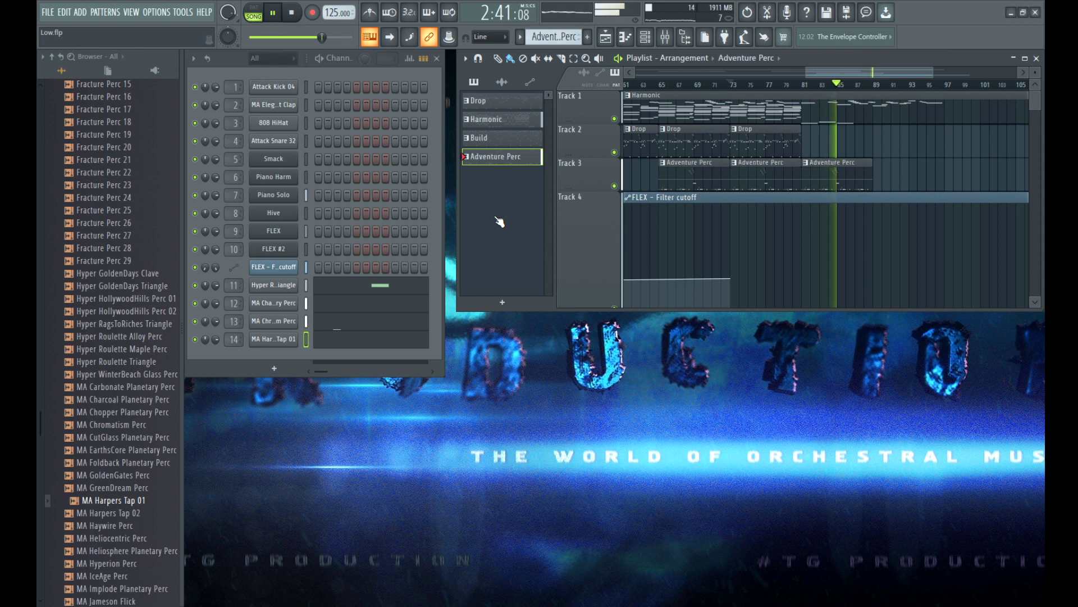
pyautogui.rightClick(824, 167)
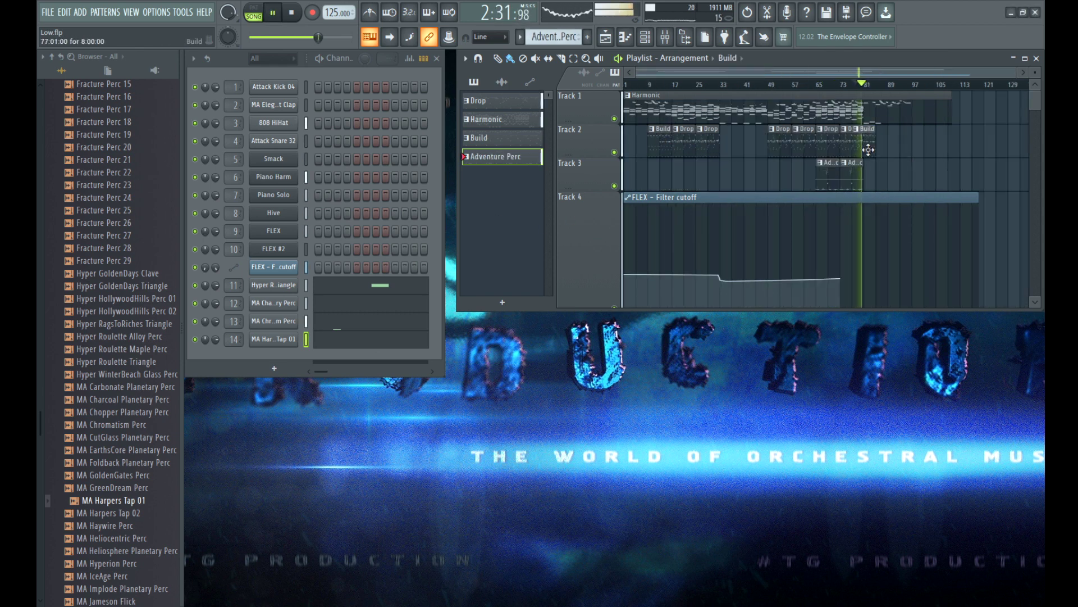
pyautogui.scroll(5, 876, 150)
pyautogui.click(885, 152)
pyautogui.scroll(-2, 856, 152)
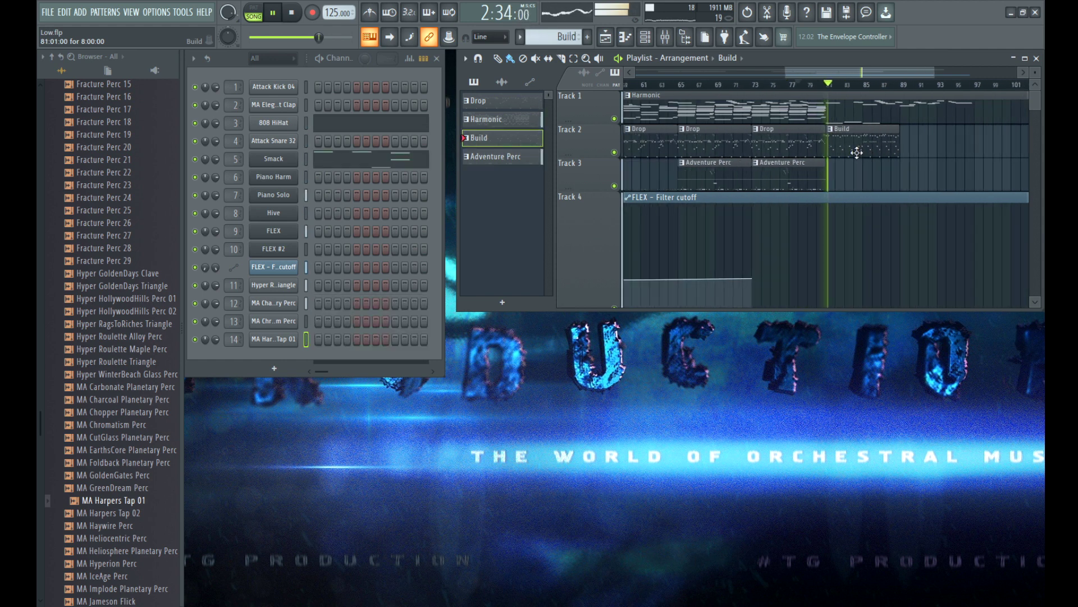
pyautogui.rightClick(857, 150)
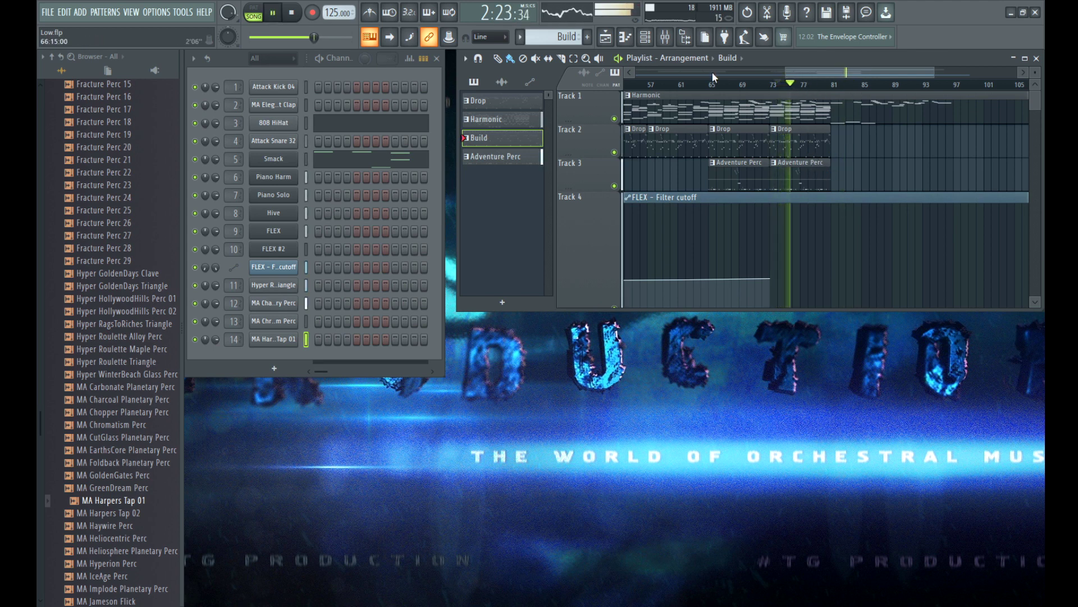
# Step: Create a new Pattern 5 and place its clip on Track 3 at bar 83
pyautogui.click(790, 176)
pyautogui.scroll(-1, 549, 37)
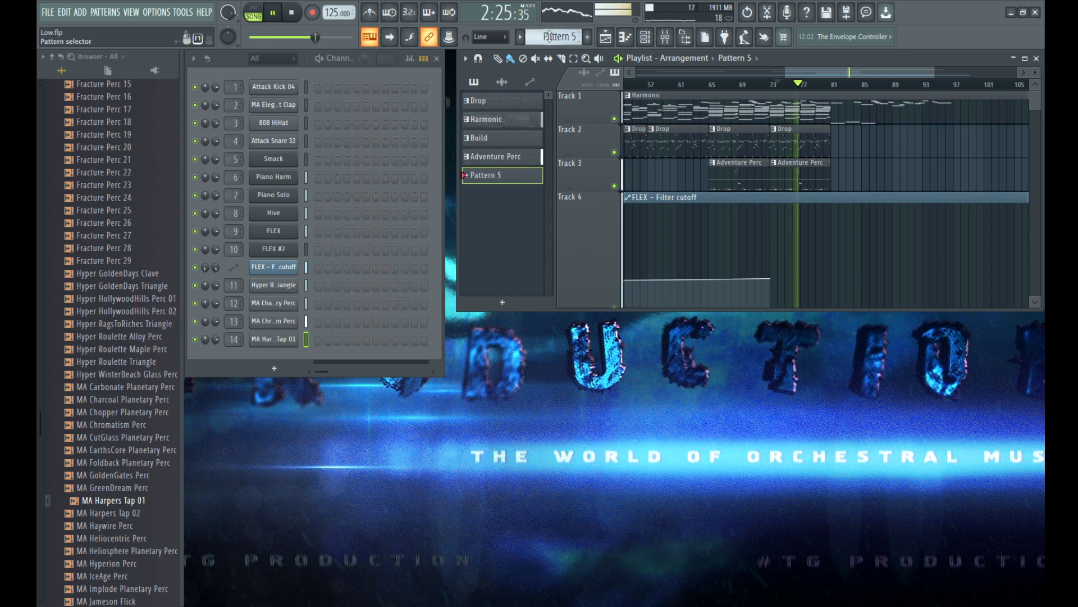
pyautogui.scroll(2, 840, 176)
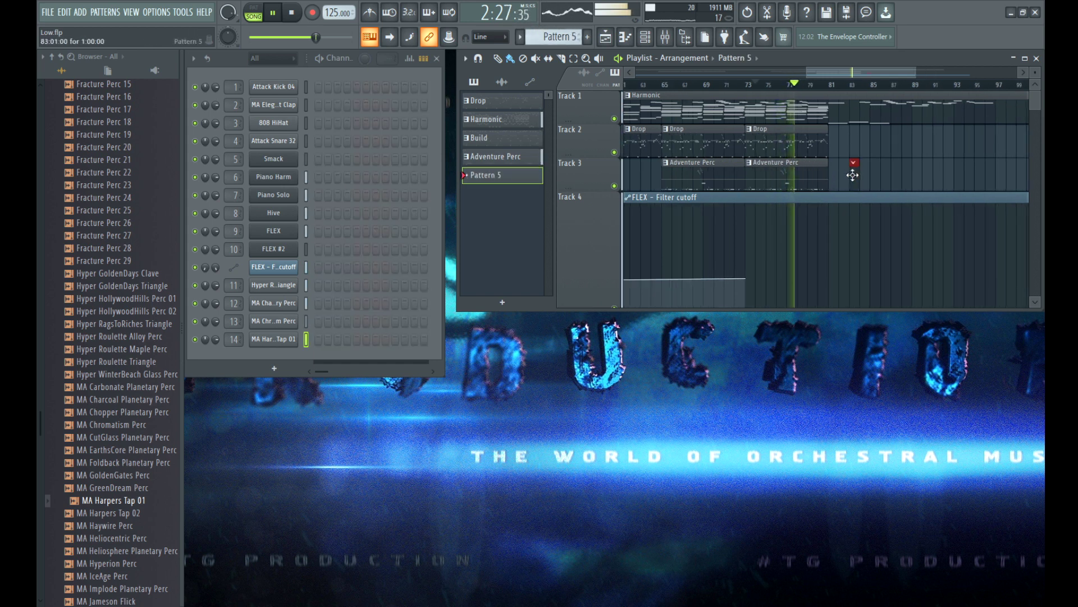
# Step: Move the Pattern 5 clip on Track 3 to start at bar 81 and check its MA Harpers Tap 01 piano roll
pyautogui.hscroll(2, 882, 191)
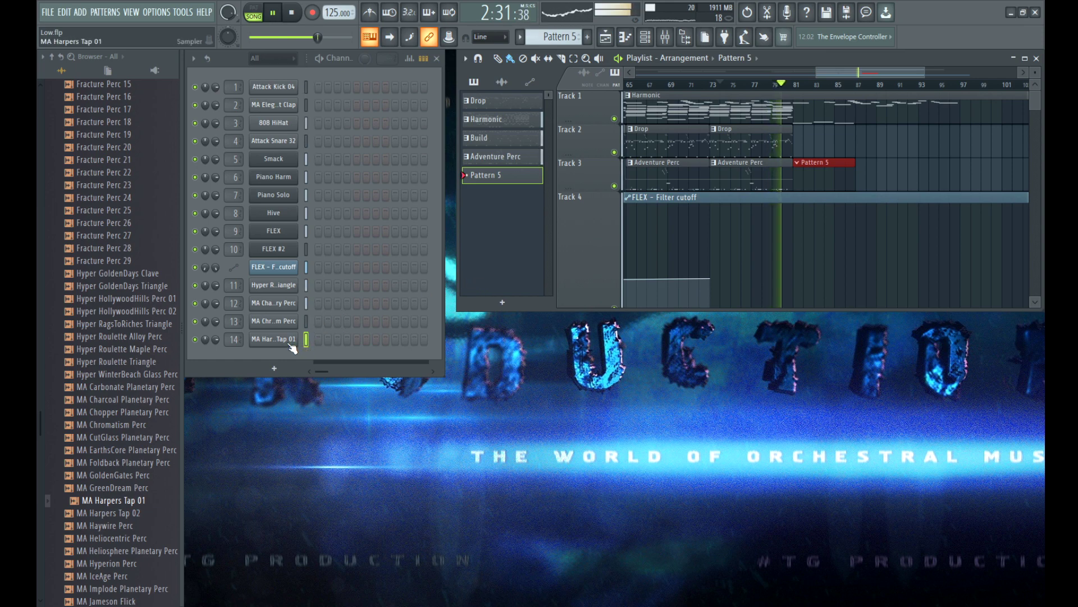
pyautogui.press('F7')
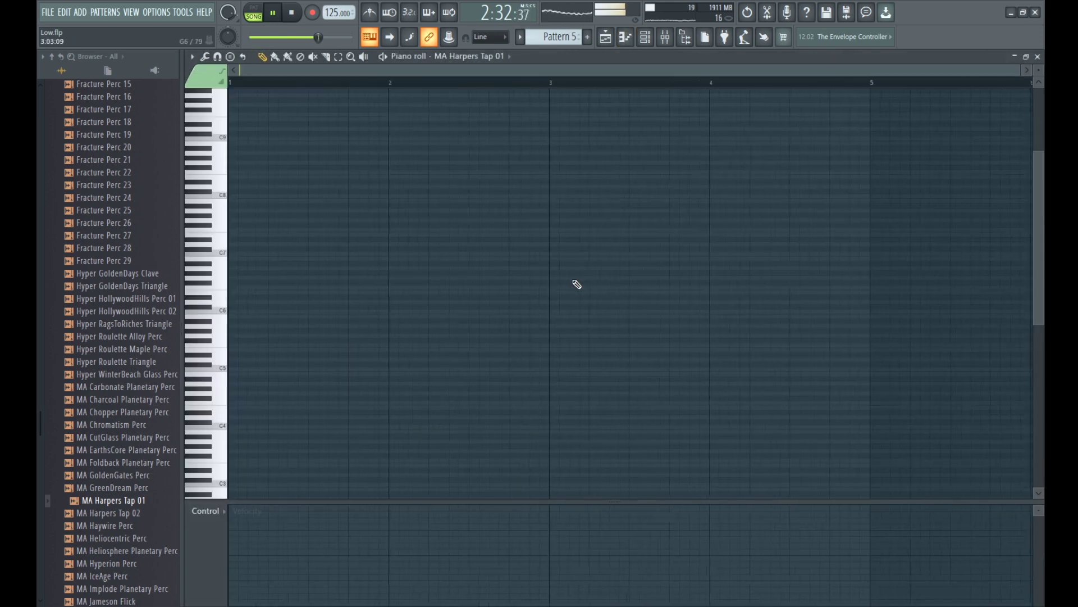
pyautogui.click(1035, 58)
pyautogui.click(483, 159)
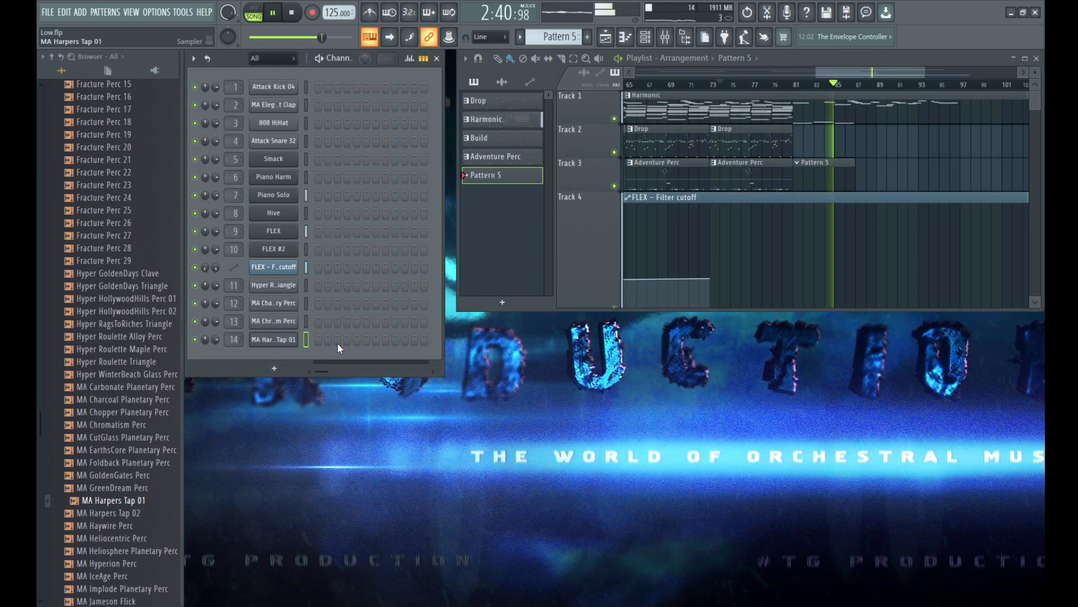
# Step: Place MA Harpers Tap 01 notes in Pattern 5 and adjust their velocities
pyautogui.click(339, 344)
pyautogui.scroll(-1, 543, 233)
pyautogui.moveTo(790, 300); pyautogui.dragTo(580, 394)
pyautogui.moveTo(261, 570); pyautogui.dragTo(743, 580)
pyautogui.click(1038, 58)
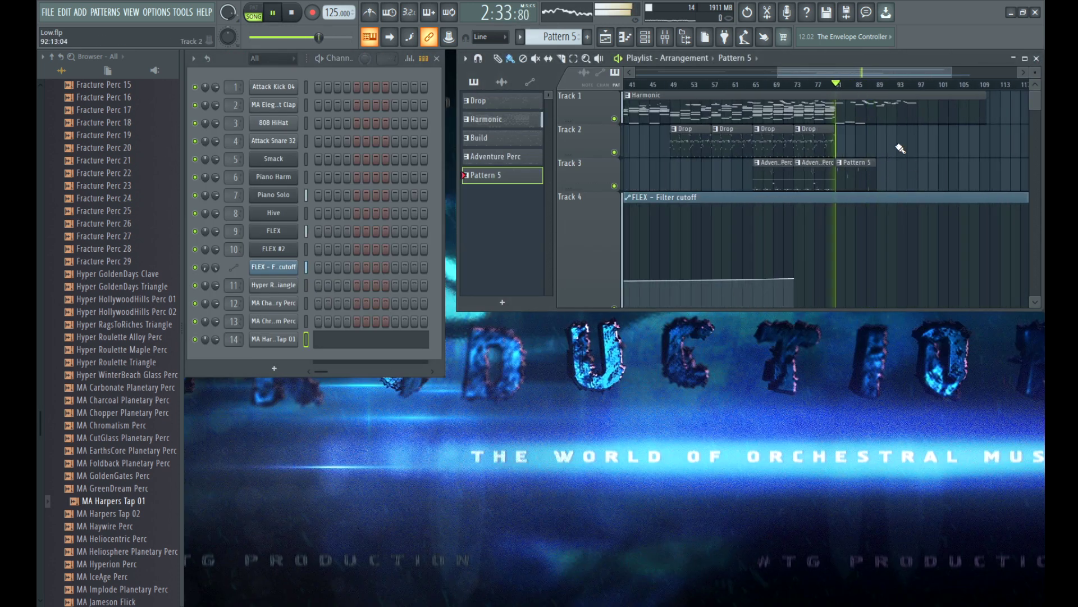
# Step: Select the Harmonic pattern, cue playback at bar 65 and clone the FLEX #2 channel
pyautogui.scroll(2, 897, 149)
pyautogui.click(833, 113)
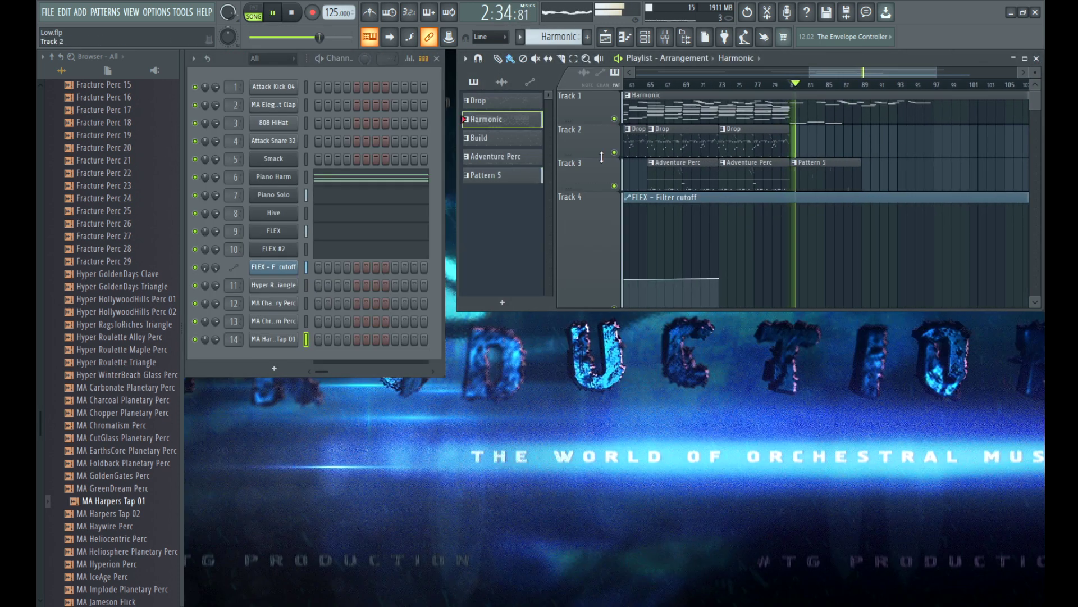
pyautogui.scroll(-1, 713, 88)
pyautogui.click(691, 87)
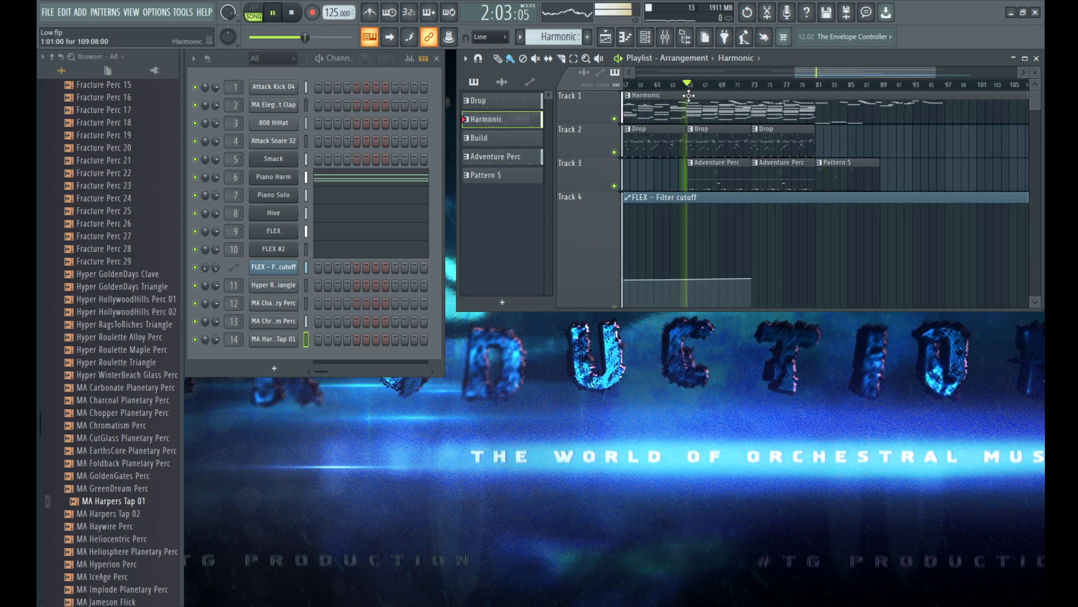
pyautogui.press('space')
pyautogui.rightClick(290, 252)
pyautogui.click(342, 353)
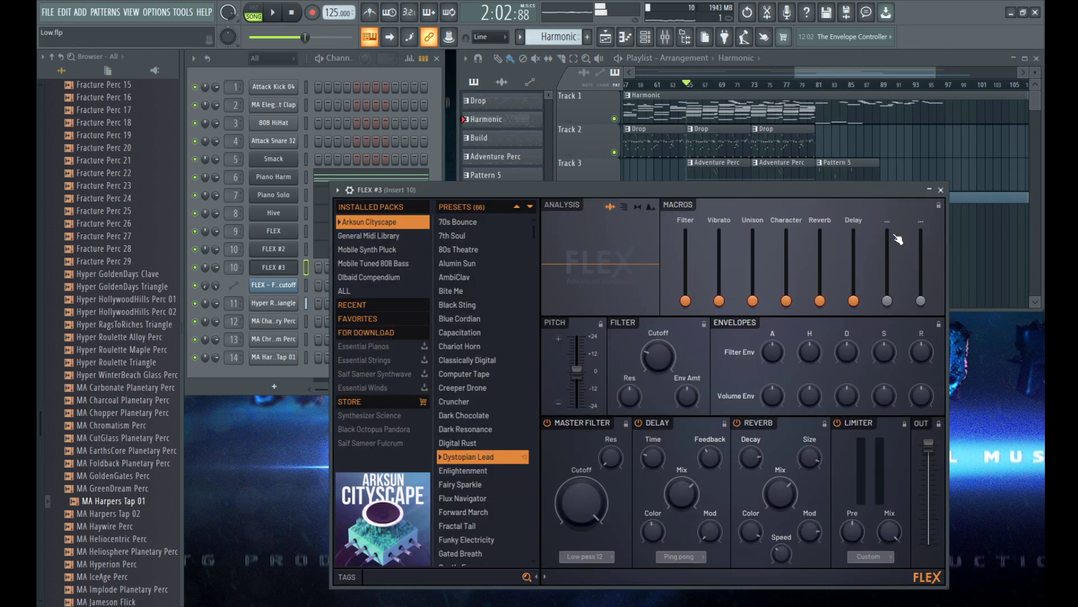
# Step: Route FLEX #3 to mixer insert 11 and audition its Arksun Cityscape presets, loading Head Buzzer
pyautogui.scroll(-1, 464, 392)
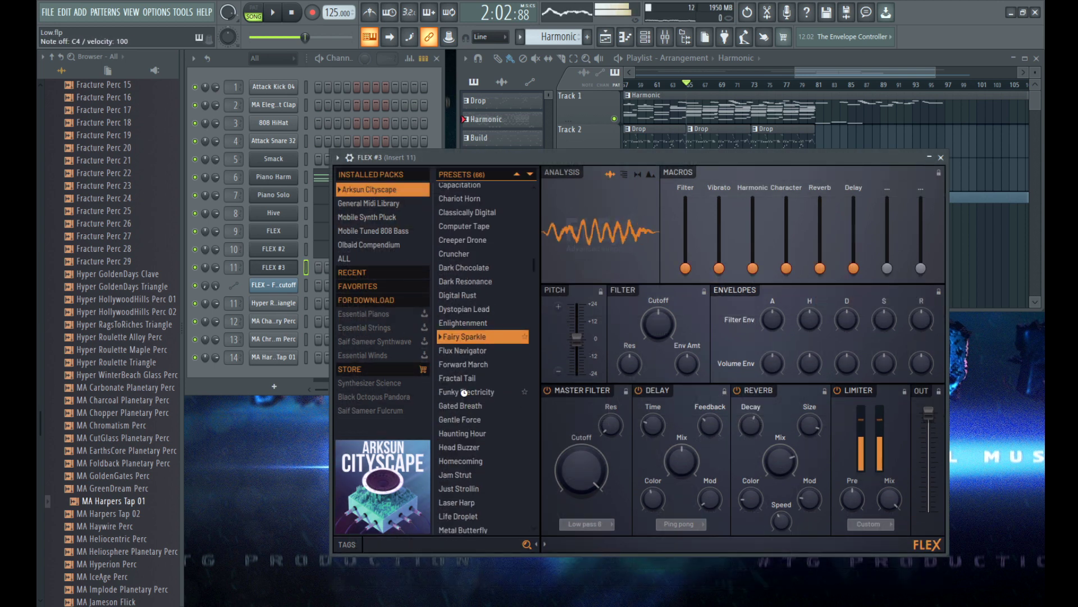
pyautogui.click(463, 392)
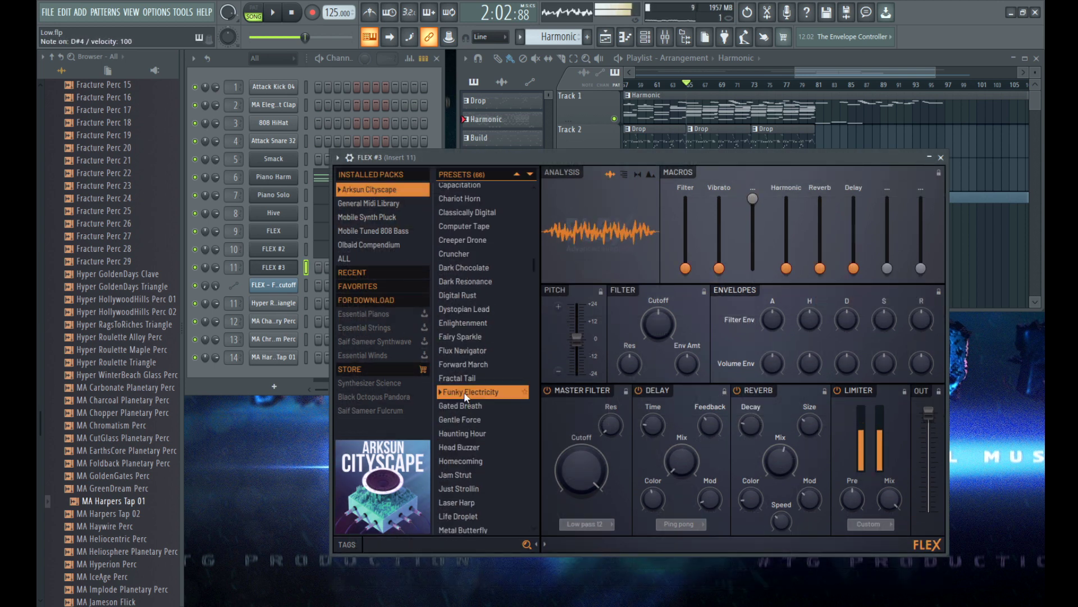
pyautogui.click(462, 418)
pyautogui.scroll(-3, 454, 392)
pyautogui.click(464, 287)
pyautogui.click(465, 273)
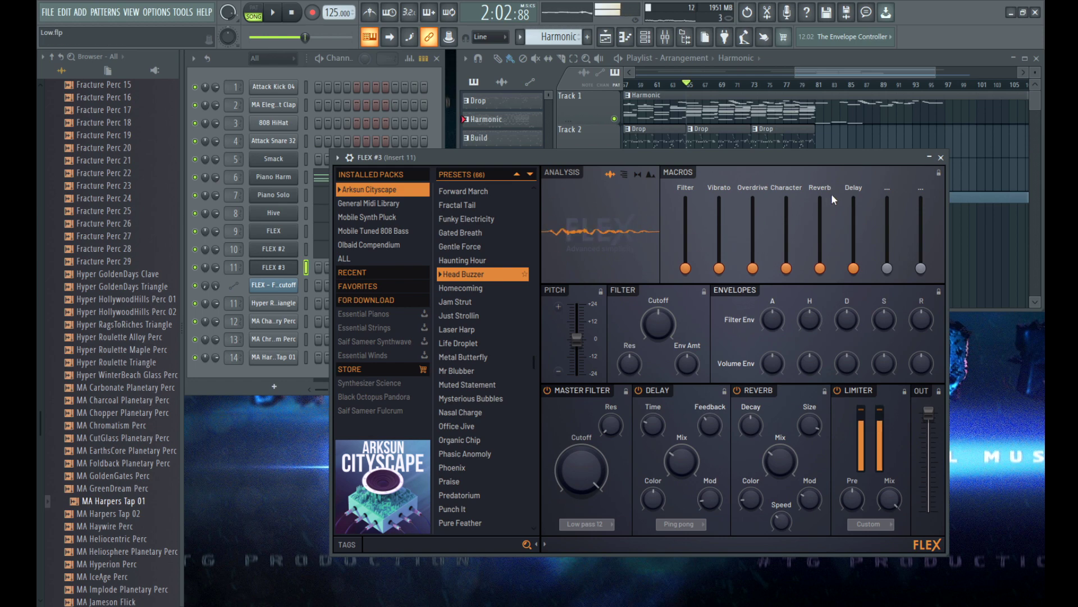
pyautogui.click(941, 158)
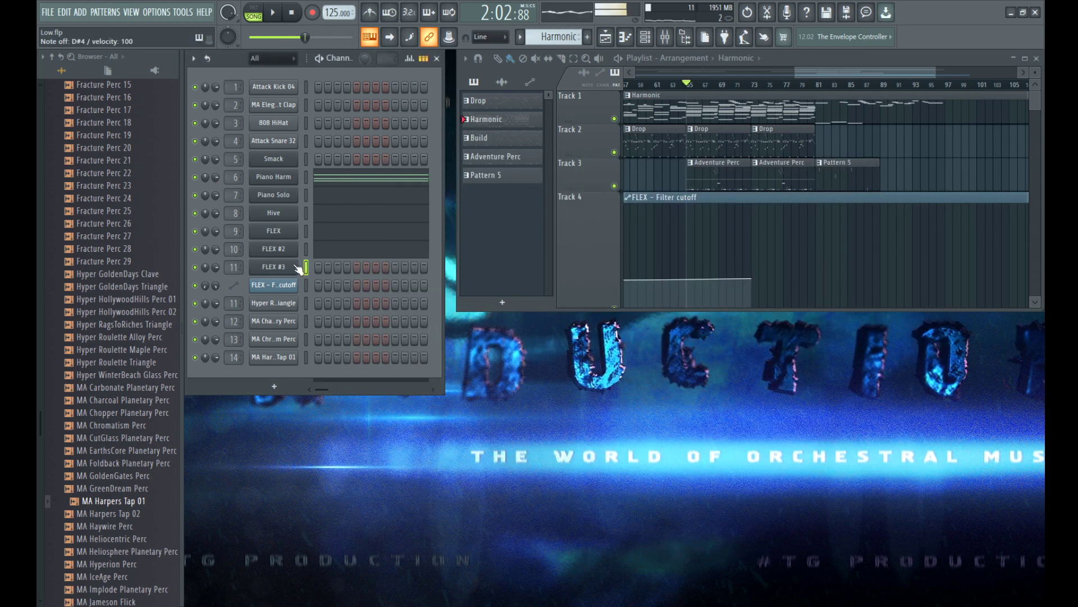
# Step: Draw a nearly two-bar FLEX #3 chord of D#4, G4, D5, D#5, G5 and D6 at bar 65 and audition it
pyautogui.click(316, 269)
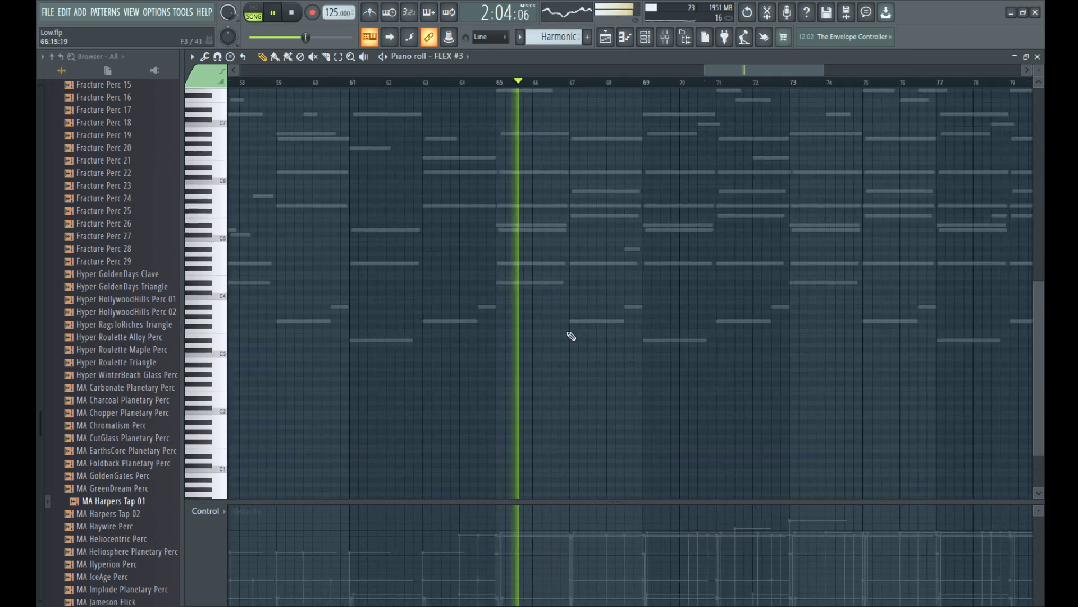
pyautogui.press('space')
pyautogui.scroll(2, 516, 348)
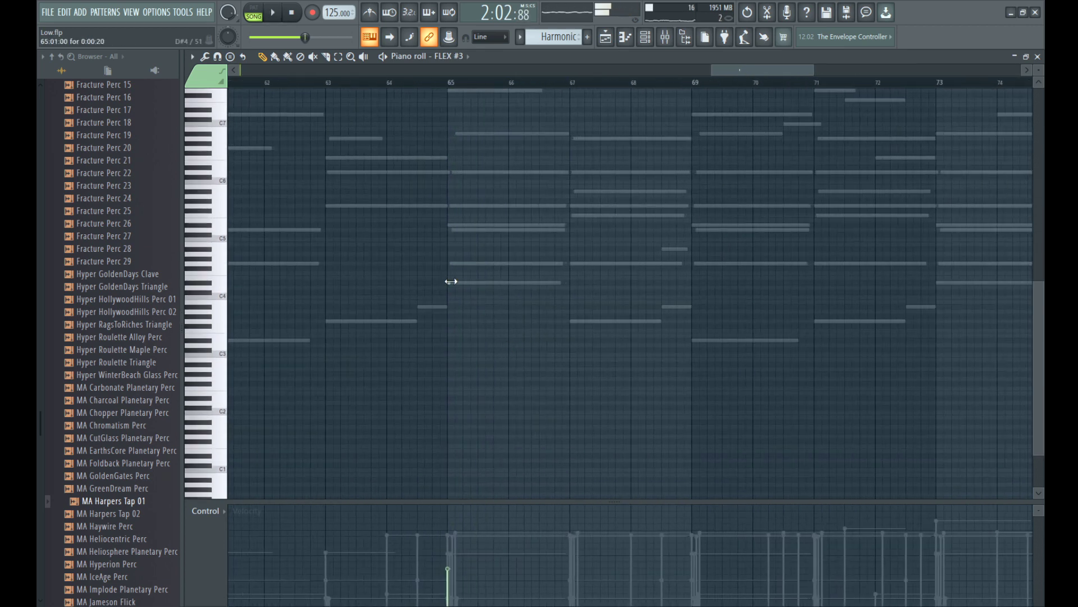
pyautogui.scroll(2, 521, 284)
pyautogui.click(425, 263)
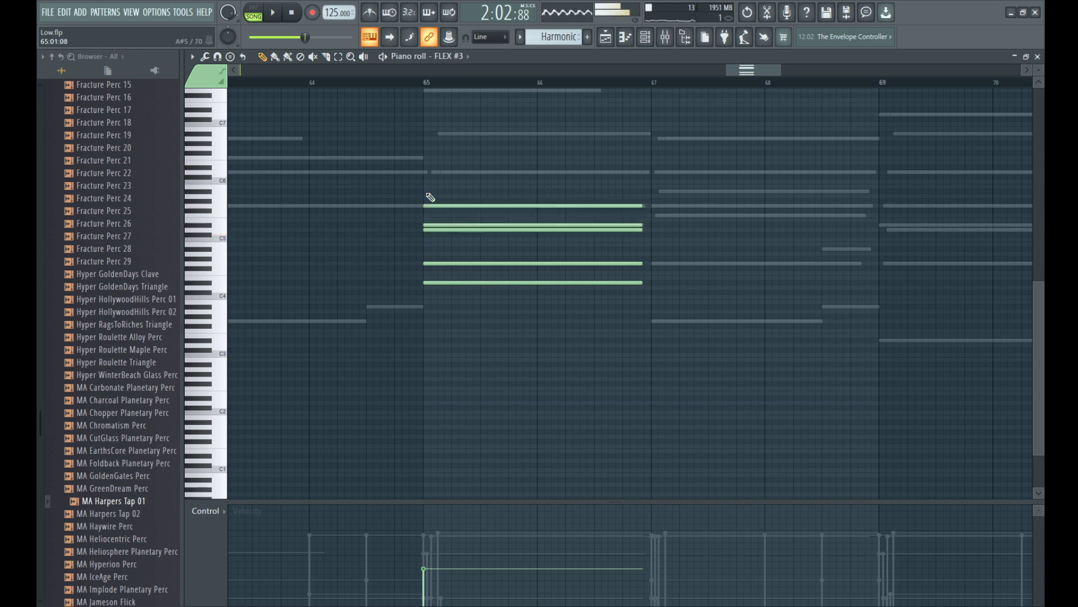
pyautogui.press('space')
# Step: Duplicate the whole FLEX #3 chord from bar 65 to bar 67
pyautogui.hotkey('ctrl', 'a')
pyautogui.scroll(-2, 491, 329)
pyautogui.scroll(3, 616, 270)
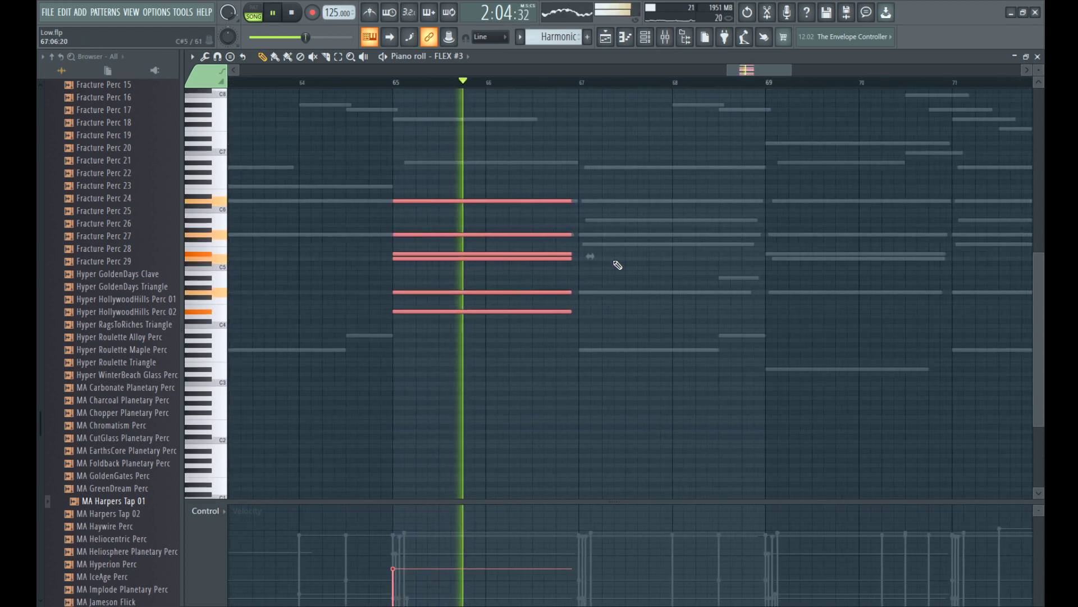
pyautogui.scroll(-2, 514, 235)
pyautogui.moveTo(510, 234); pyautogui.dragTo(737, 229)
pyautogui.press('space')
# Step: Lower the bar 67 chord's G5 note to F5 and its D6 note to A#5, and audition the chords
pyautogui.click(585, 282)
pyautogui.scroll(2, 561, 305)
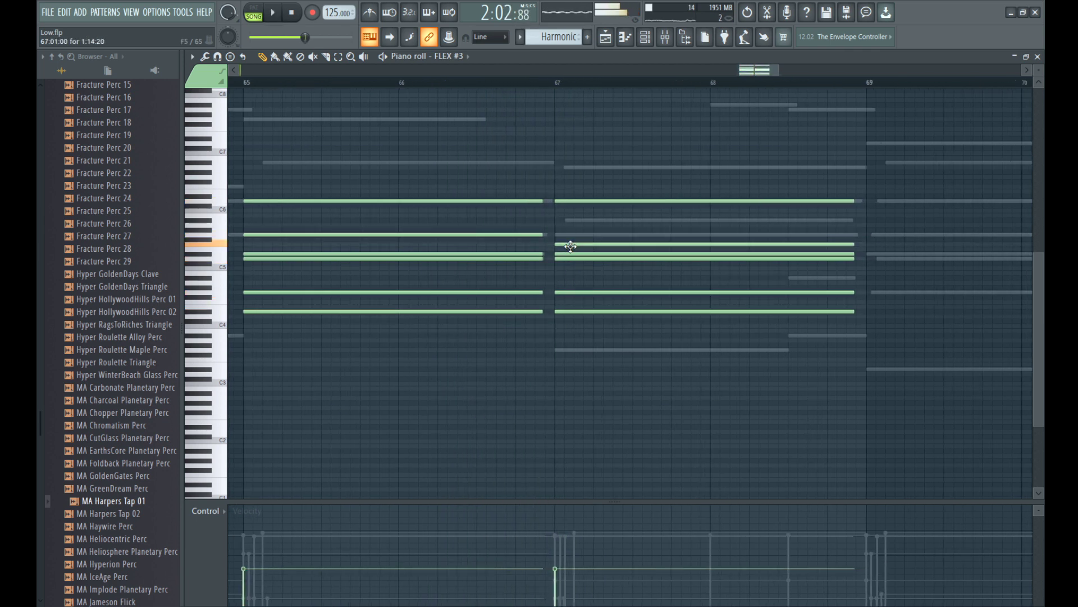
pyautogui.moveTo(573, 201); pyautogui.dragTo(571, 220)
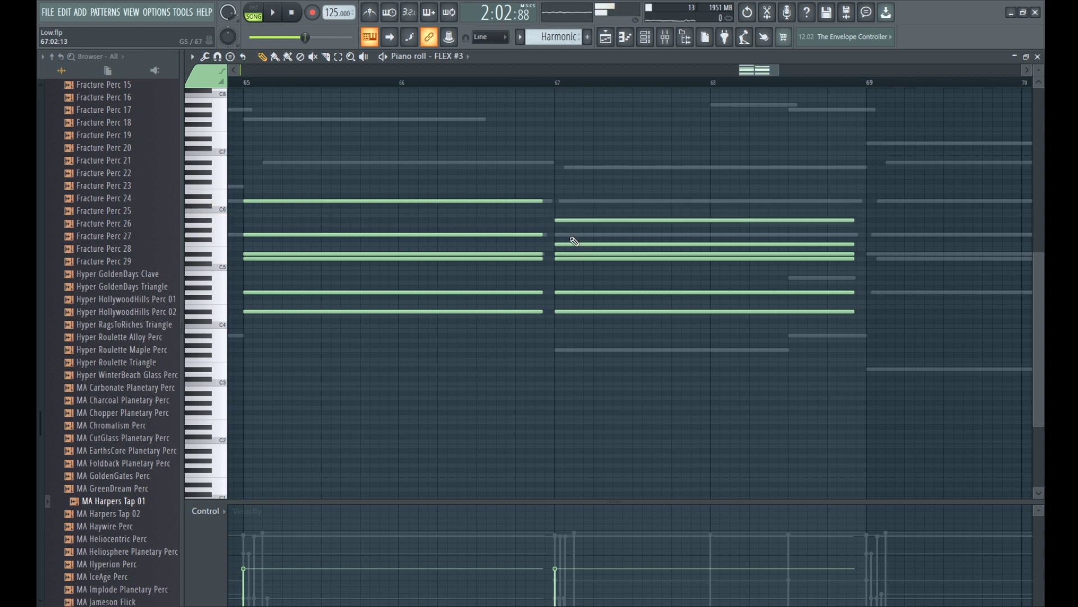
pyautogui.press('space')
pyautogui.press('F7')
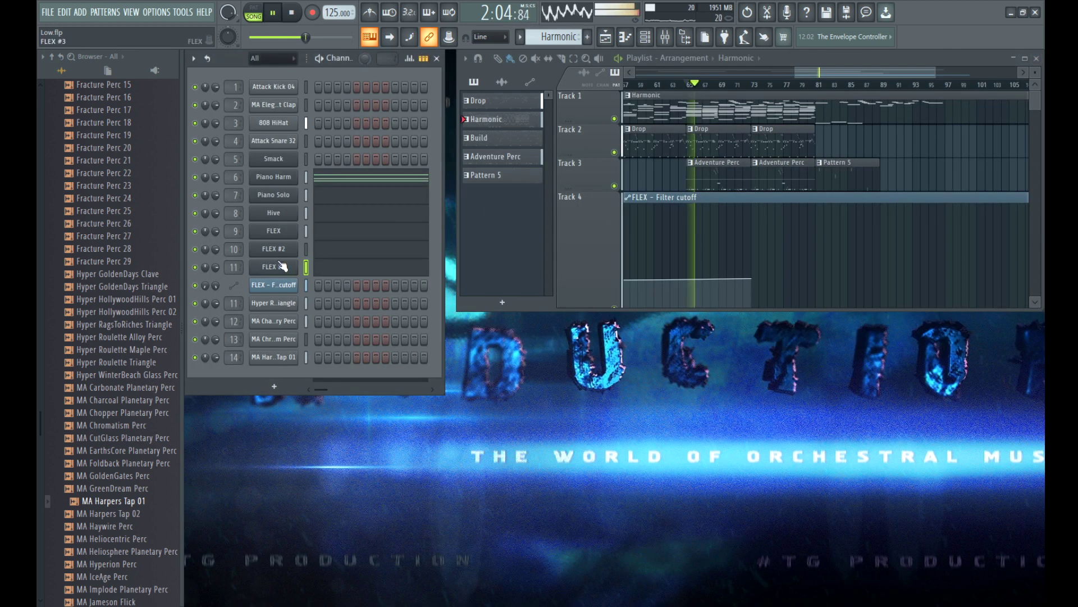
# Step: Load the Organic Chip preset in FLEX #3 and audition it from bar 65 alongside the mixer levels
pyautogui.click(272, 268)
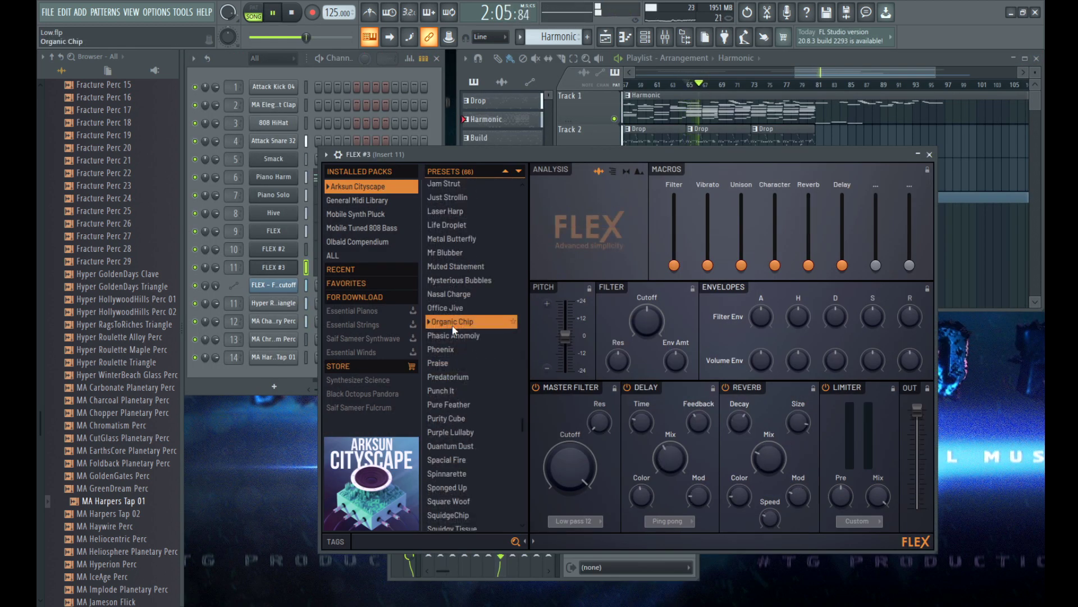
pyautogui.press('space')
pyautogui.press('space')
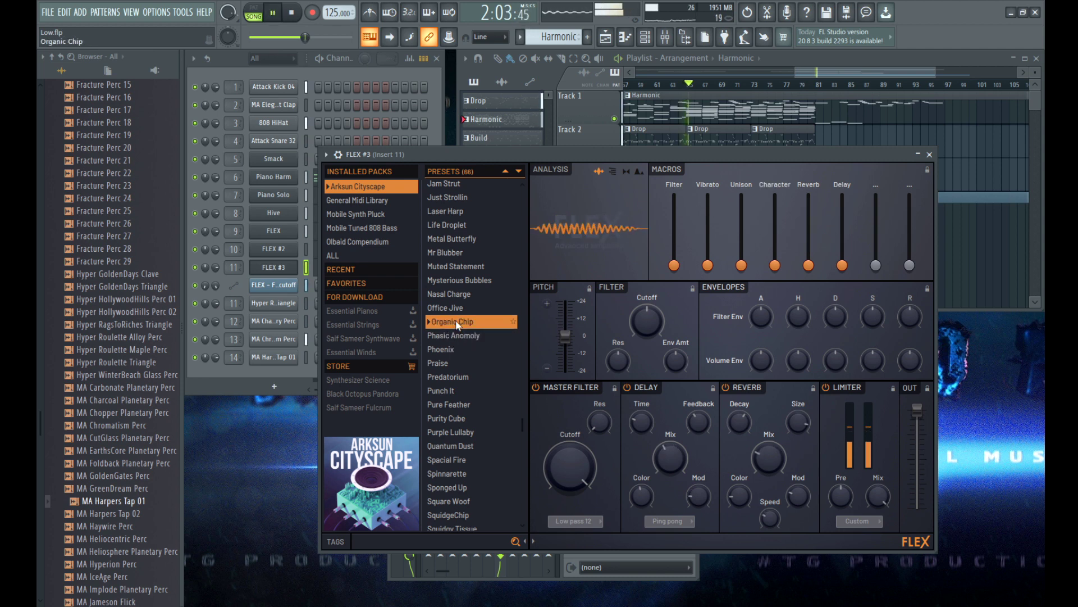
pyautogui.moveTo(590, 163); pyautogui.dragTo(754, 123)
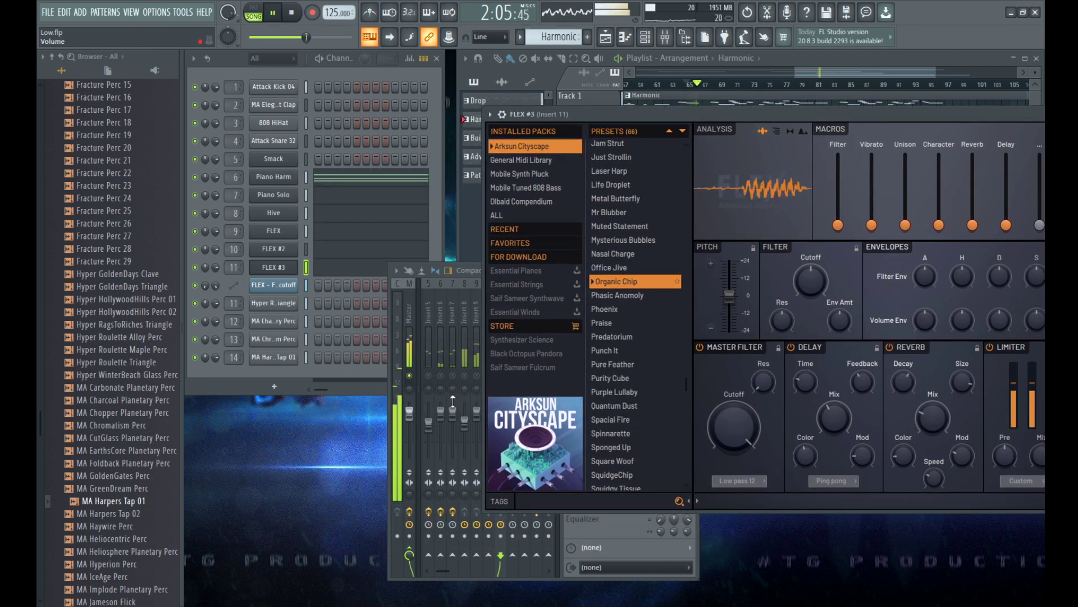
pyautogui.click(465, 375)
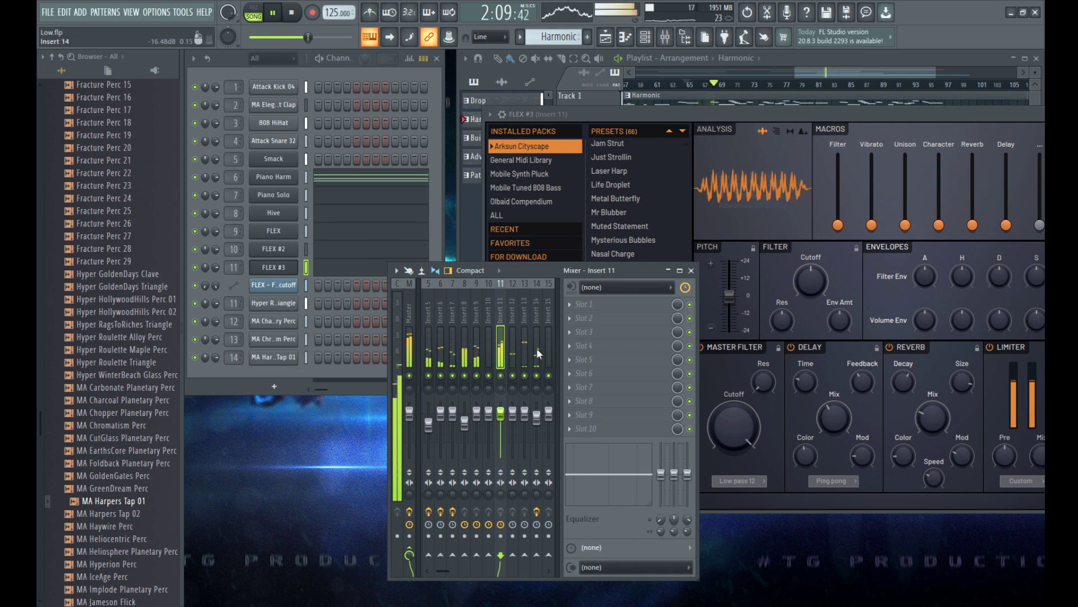
# Step: Audition further Arksun Cityscape presets in FLEX #3 against the song and load Subspace Transmission
pyautogui.click(616, 223)
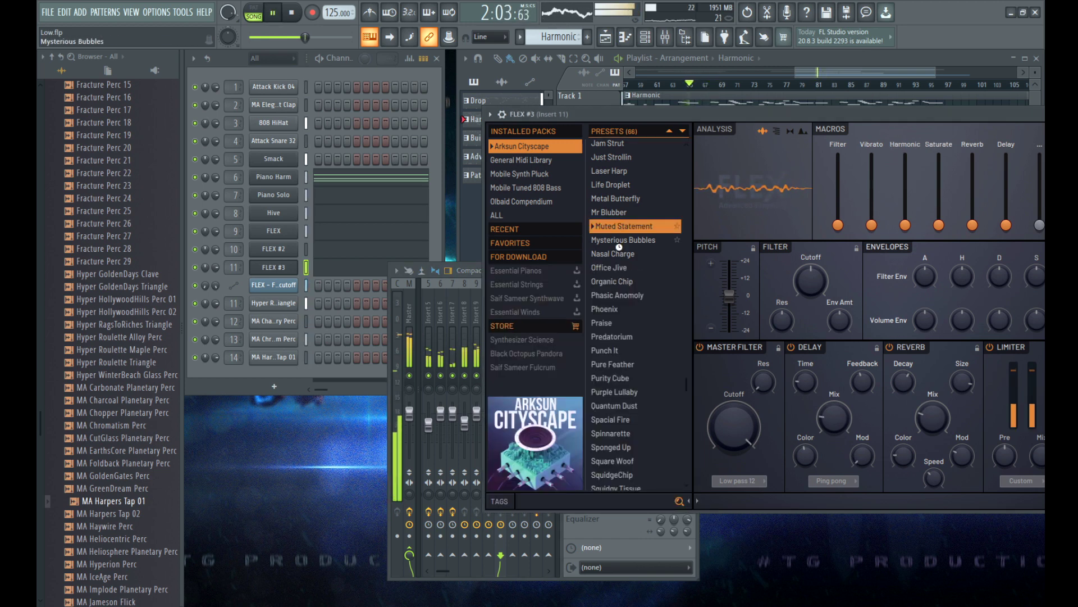
pyautogui.click(618, 241)
pyautogui.click(621, 254)
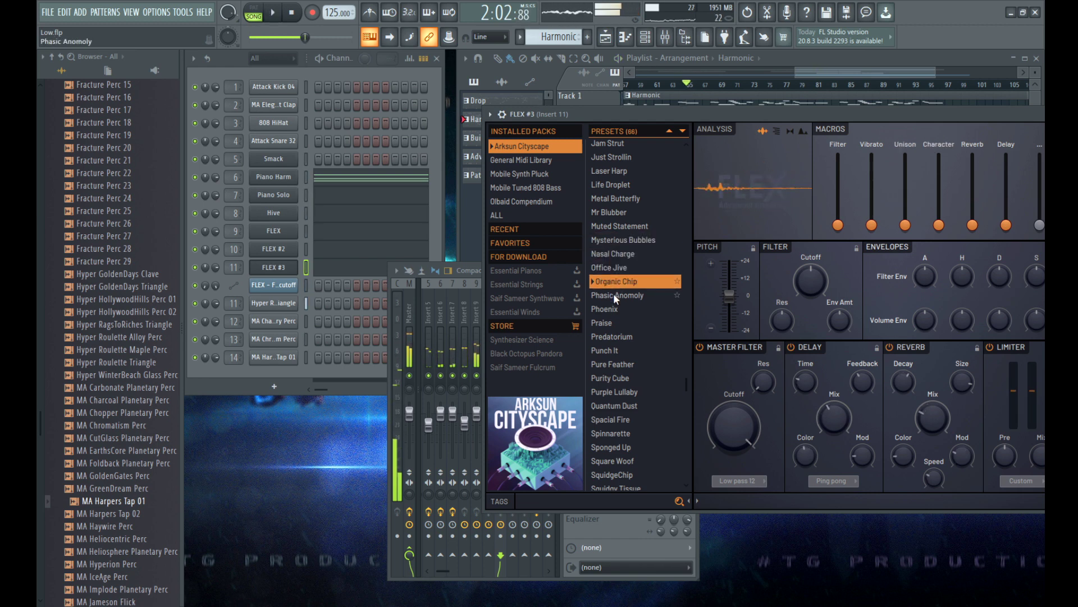
pyautogui.click(612, 378)
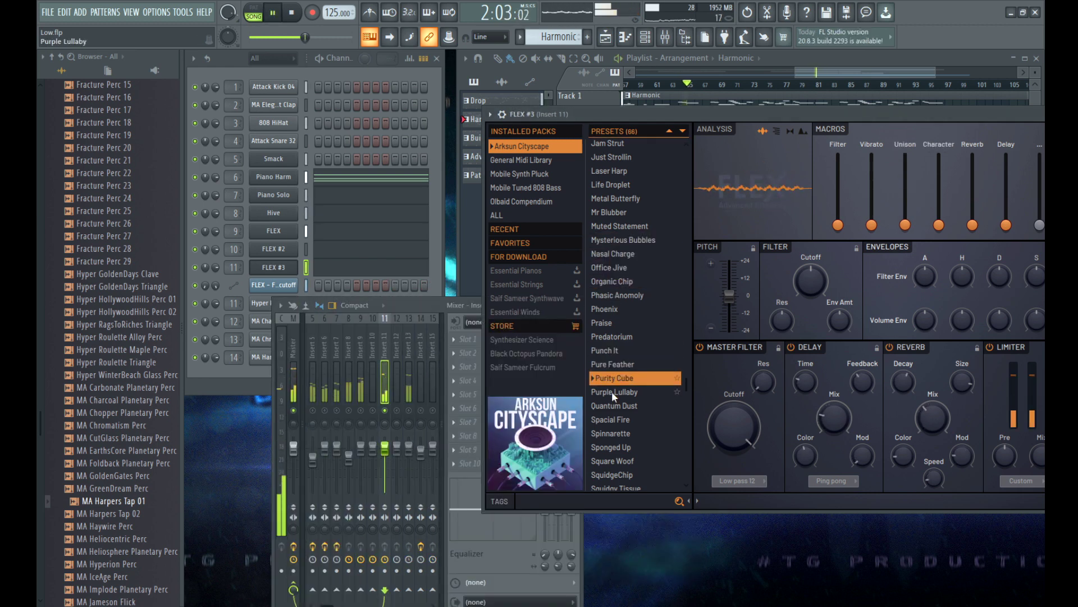
pyautogui.click(611, 391)
pyautogui.scroll(-3, 614, 387)
pyautogui.click(616, 291)
pyautogui.scroll(-3, 611, 357)
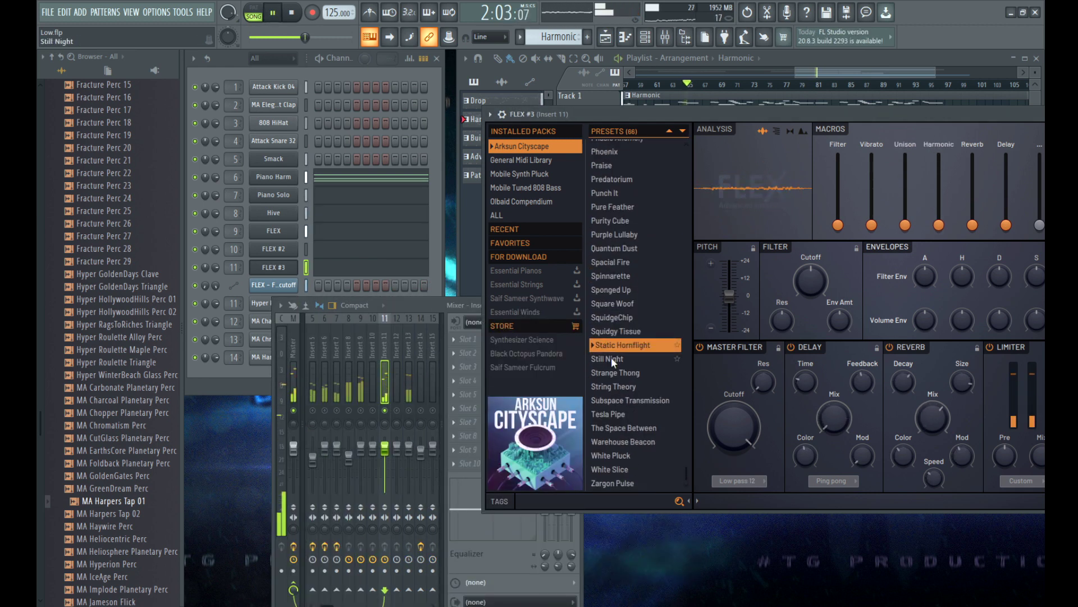
pyautogui.click(612, 401)
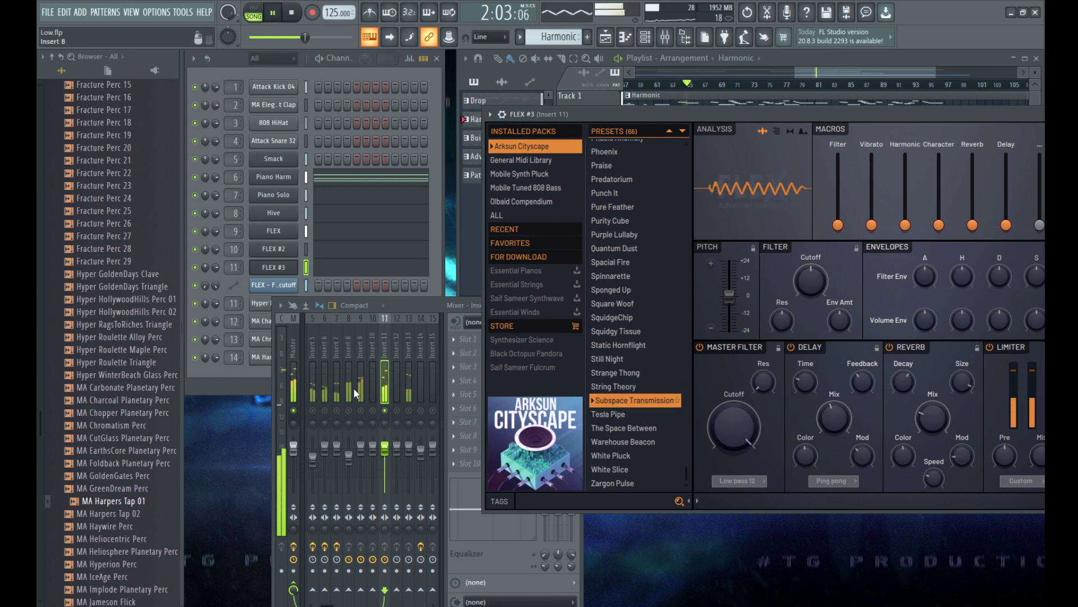
# Step: Lower the volume of mixer insert 11 and set FLEX #3's filter cutoff to 51%
pyautogui.click(393, 414)
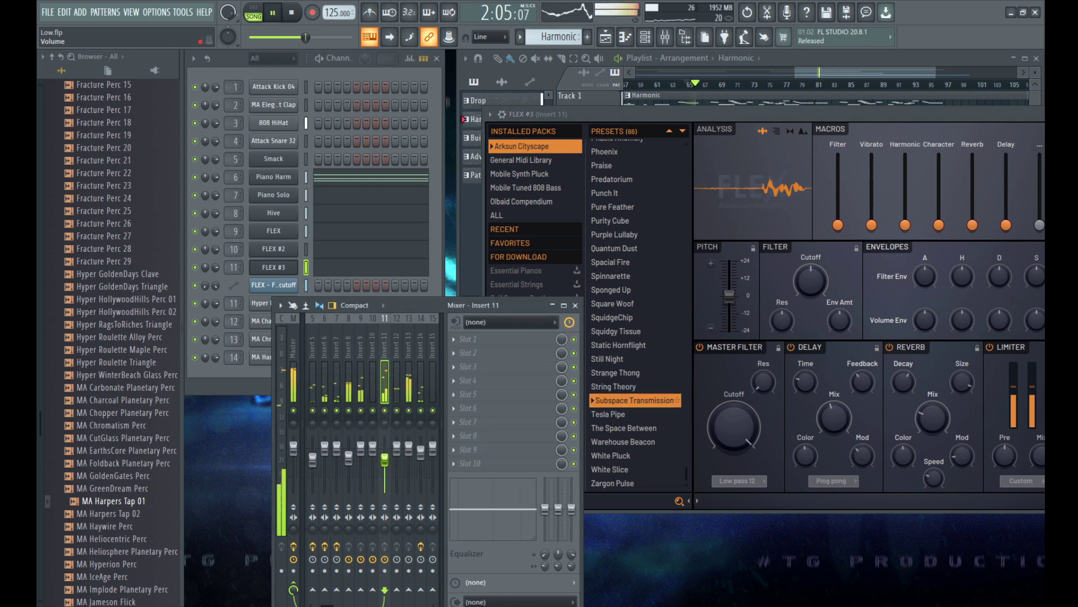
pyautogui.click(576, 306)
pyautogui.click(291, 270)
pyautogui.click(281, 269)
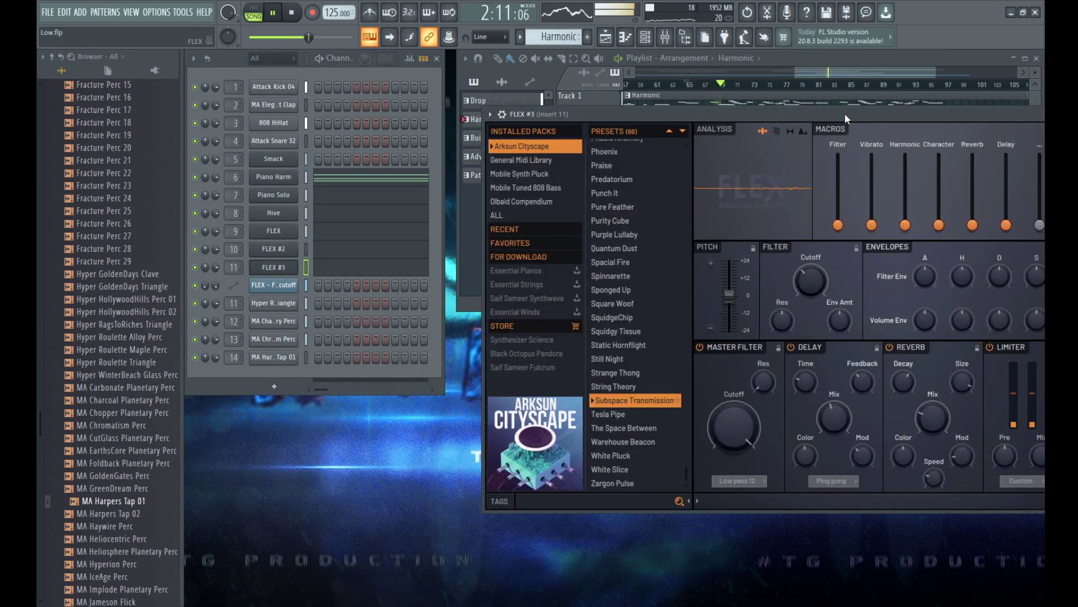
pyautogui.moveTo(847, 122); pyautogui.dragTo(679, 153)
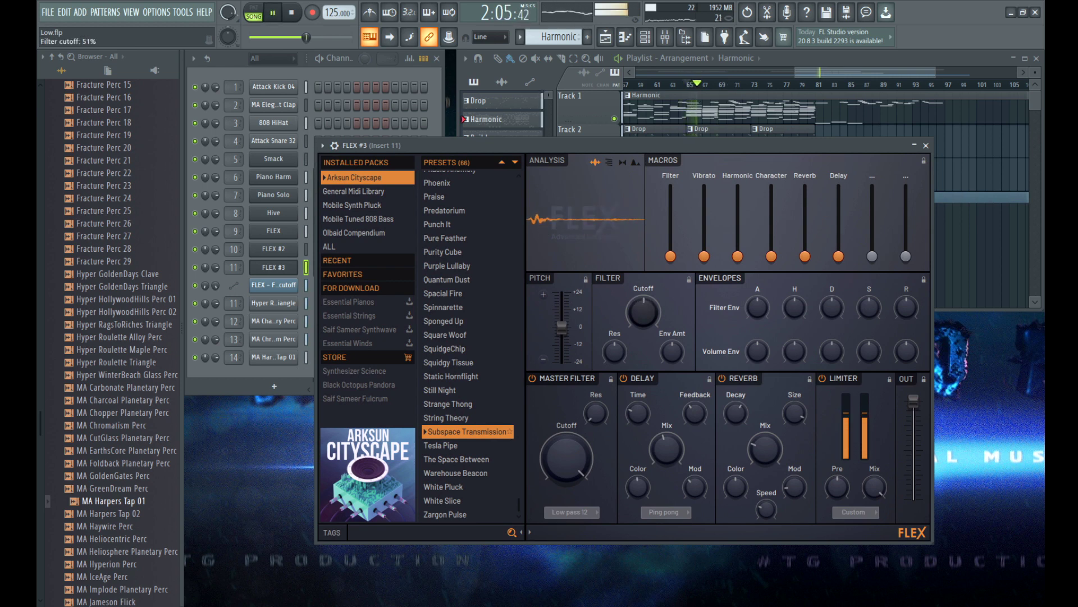
pyautogui.click(926, 146)
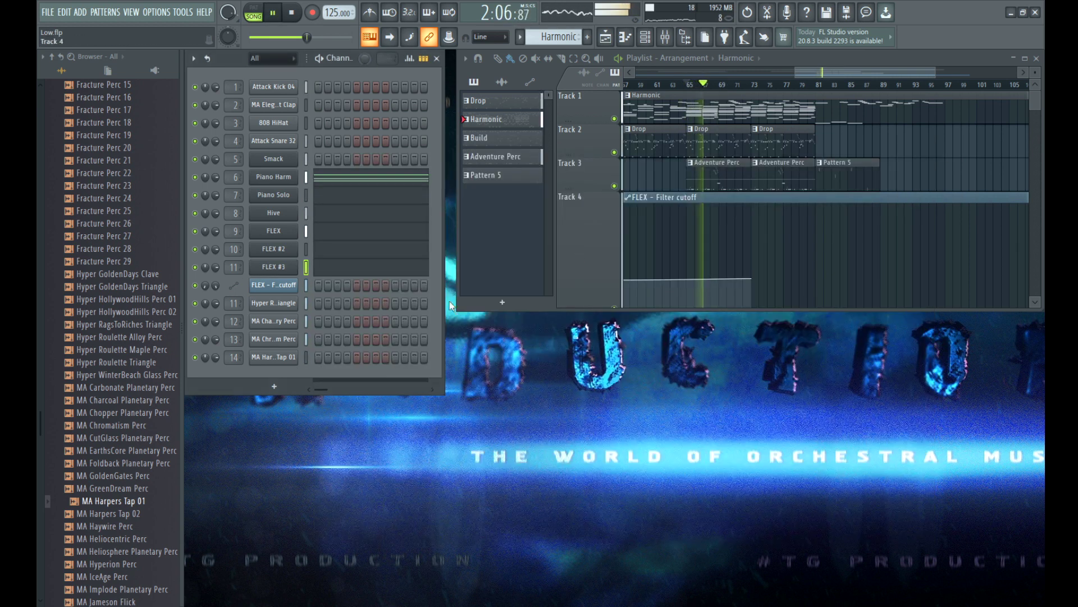
# Step: Set FLEX #3's delay mix to 68% while auditioning the section from bar 65
pyautogui.click(274, 267)
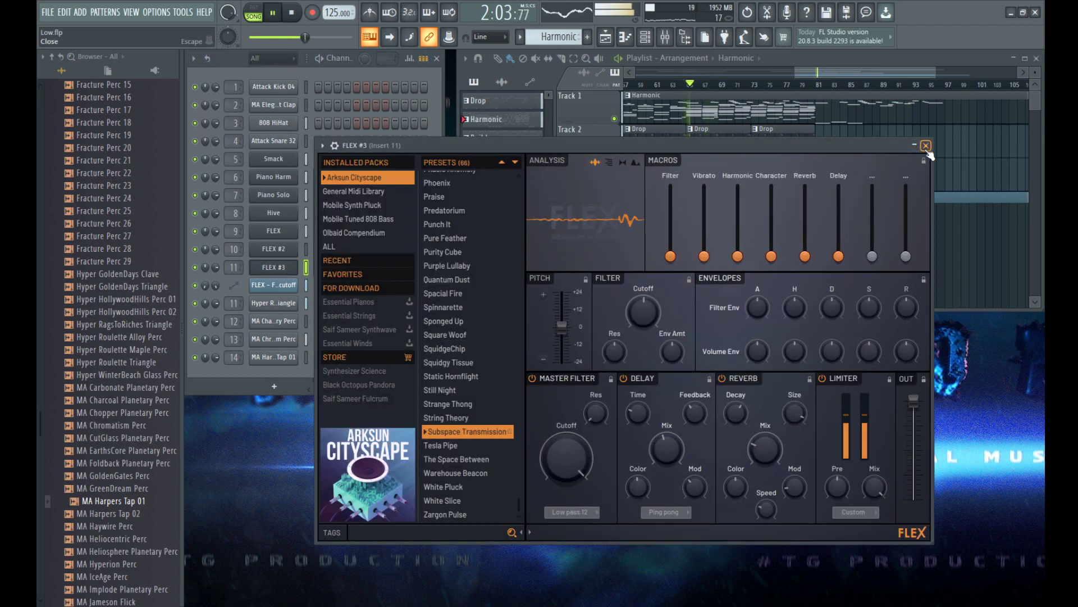
pyautogui.moveTo(665, 452); pyautogui.dragTo(671, 458)
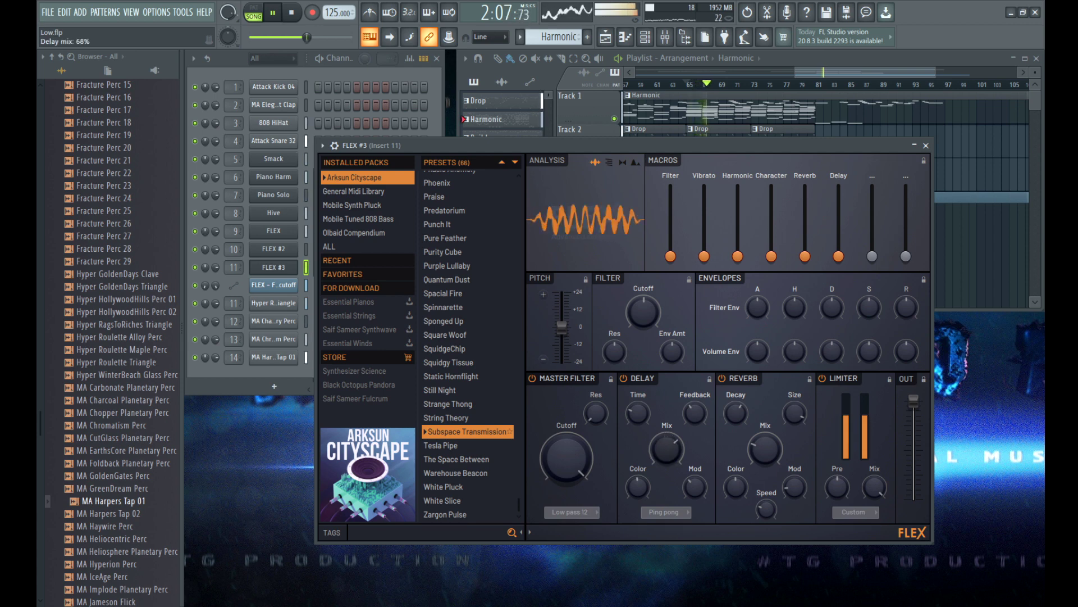
pyautogui.click(926, 145)
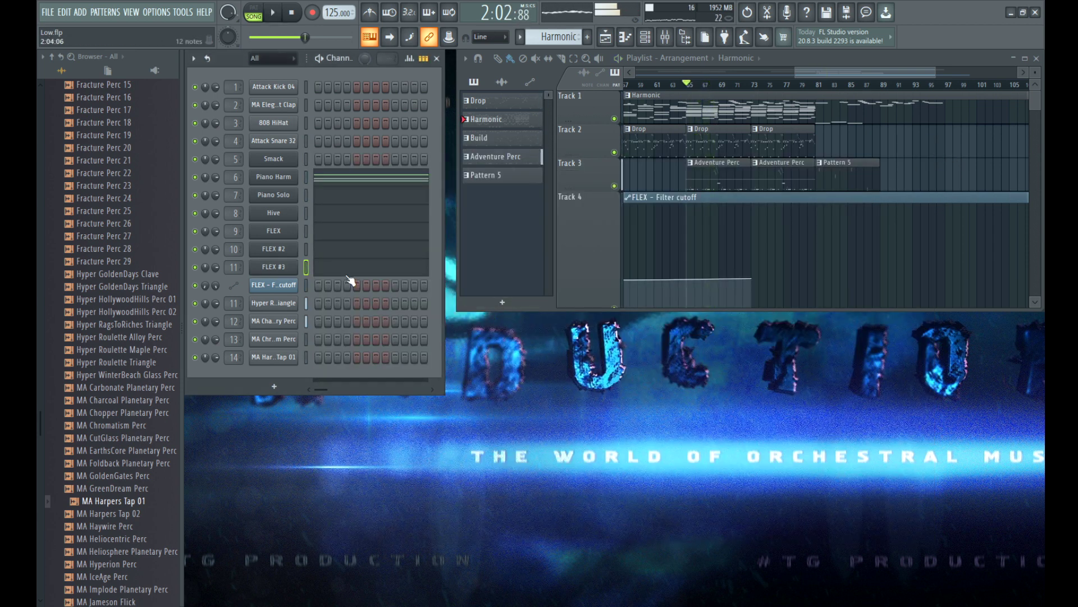
# Step: Cut the low end of insert 15 with Fruity Parametric EQ 2 and raise FLEX #3's Vibrato, Character and Reverb macros
pyautogui.press('F9')
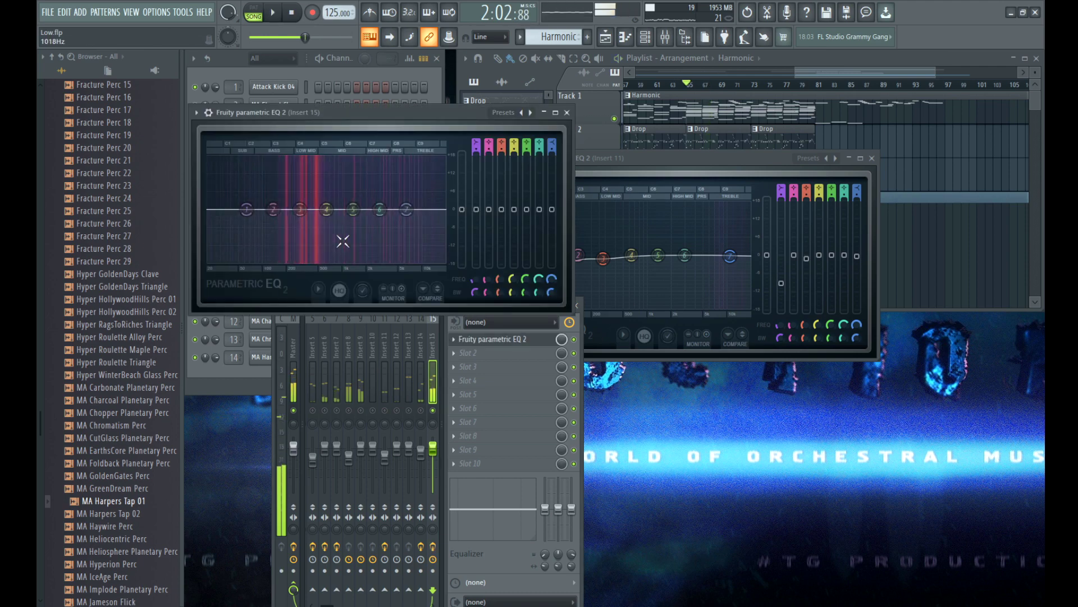
pyautogui.moveTo(301, 209); pyautogui.dragTo(245, 233)
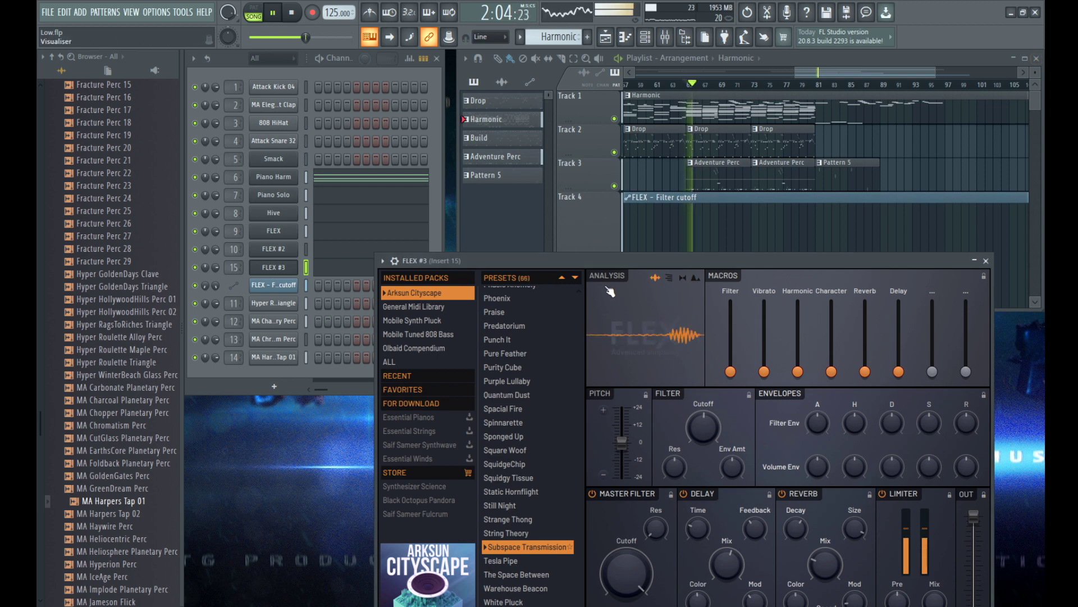
pyautogui.moveTo(682, 263); pyautogui.dragTo(649, 217)
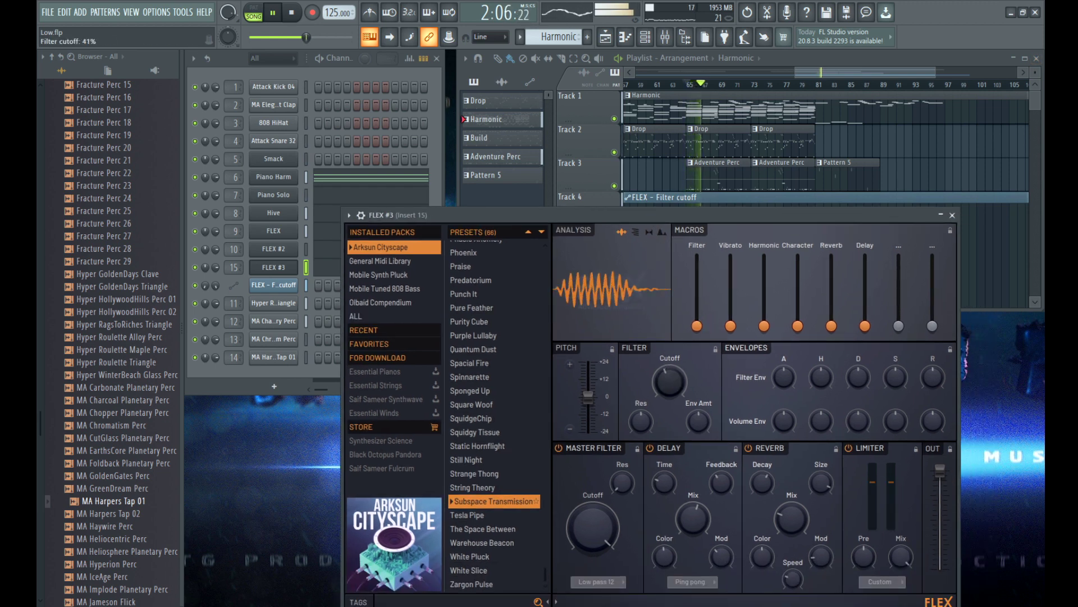
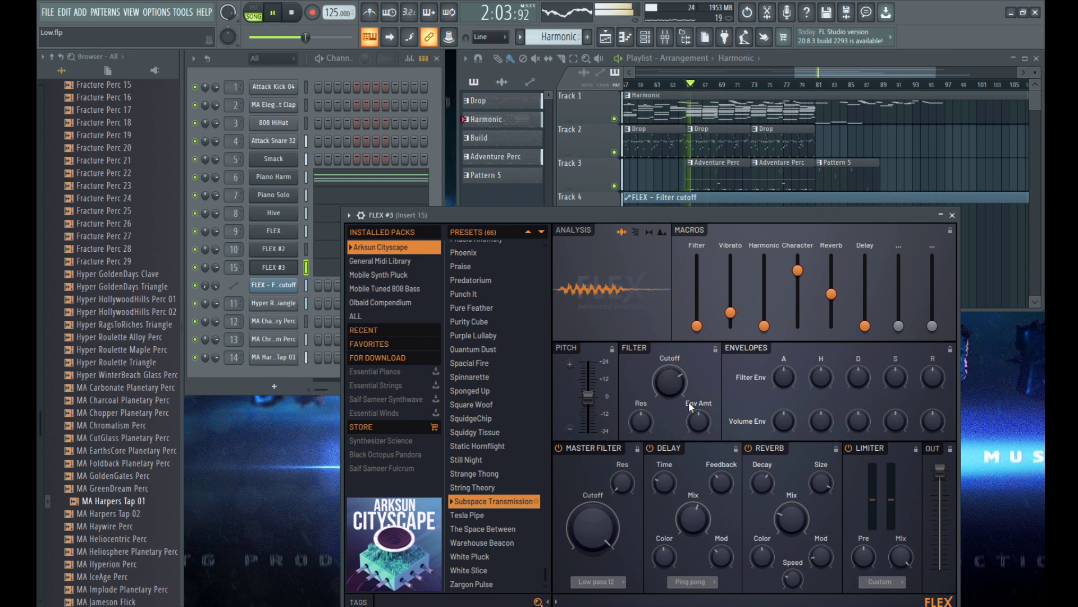
# Step: Create an automation clip for FLEX #3's filter cutoff and add three points after bar 65 that form a shallow dip around bar 69
pyautogui.click(953, 216)
pyautogui.scroll(-4, 899, 233)
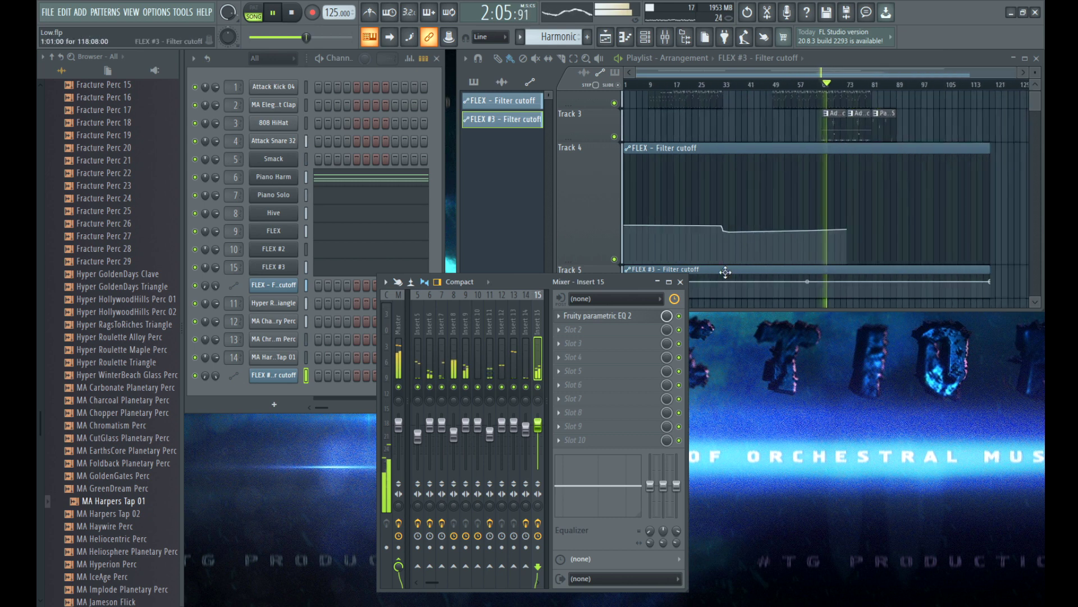
pyautogui.click(681, 283)
pyautogui.scroll(-3, 687, 281)
pyautogui.scroll(4, 649, 205)
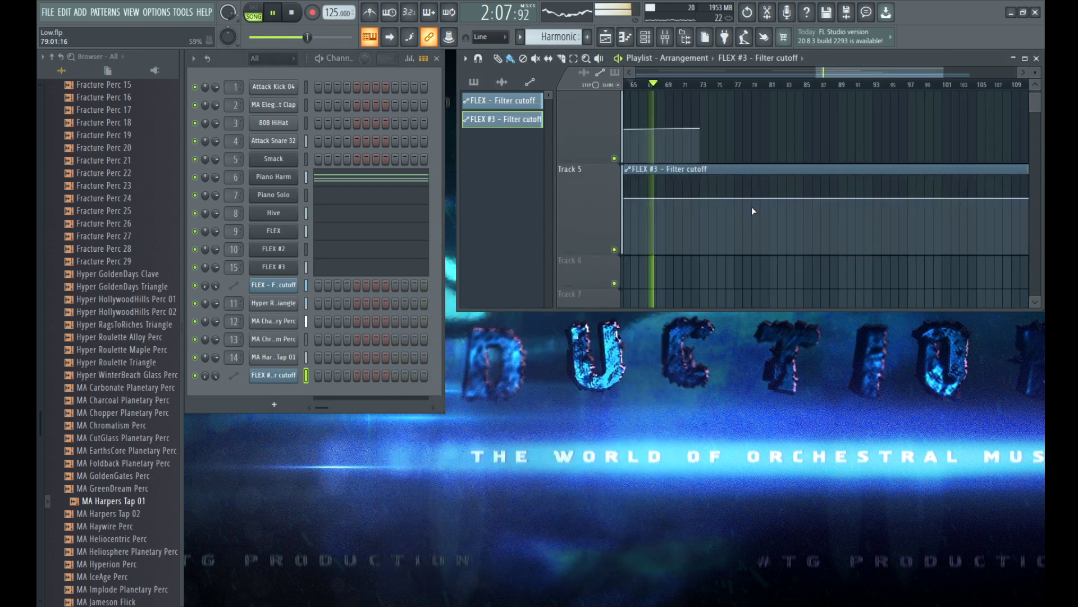
pyautogui.rightClick(656, 197)
pyautogui.rightClick(689, 207)
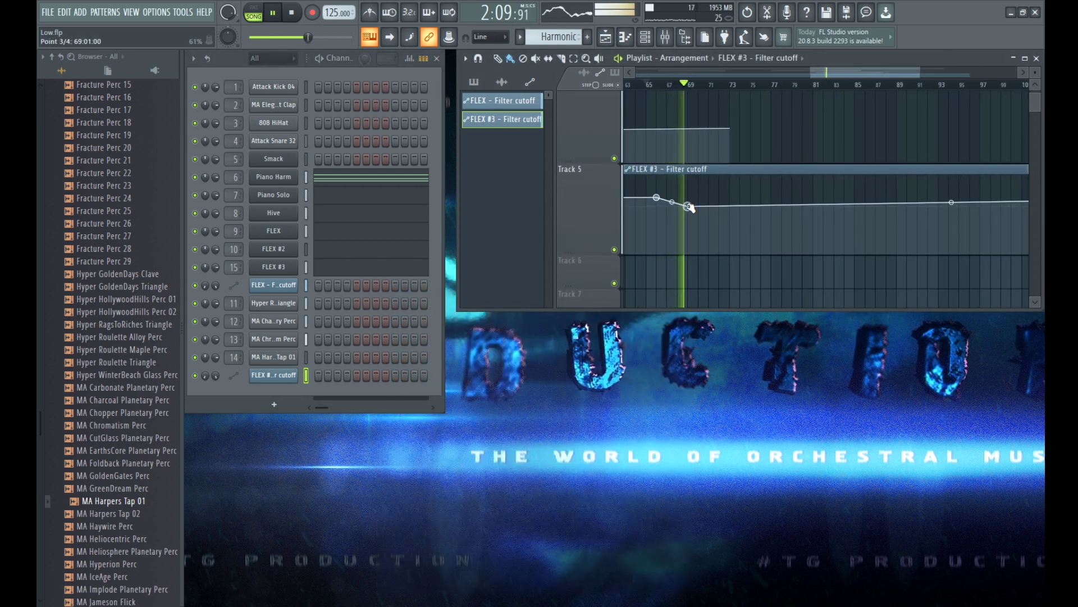
pyautogui.moveTo(690, 208); pyautogui.dragTo(689, 211)
pyautogui.rightClick(710, 200)
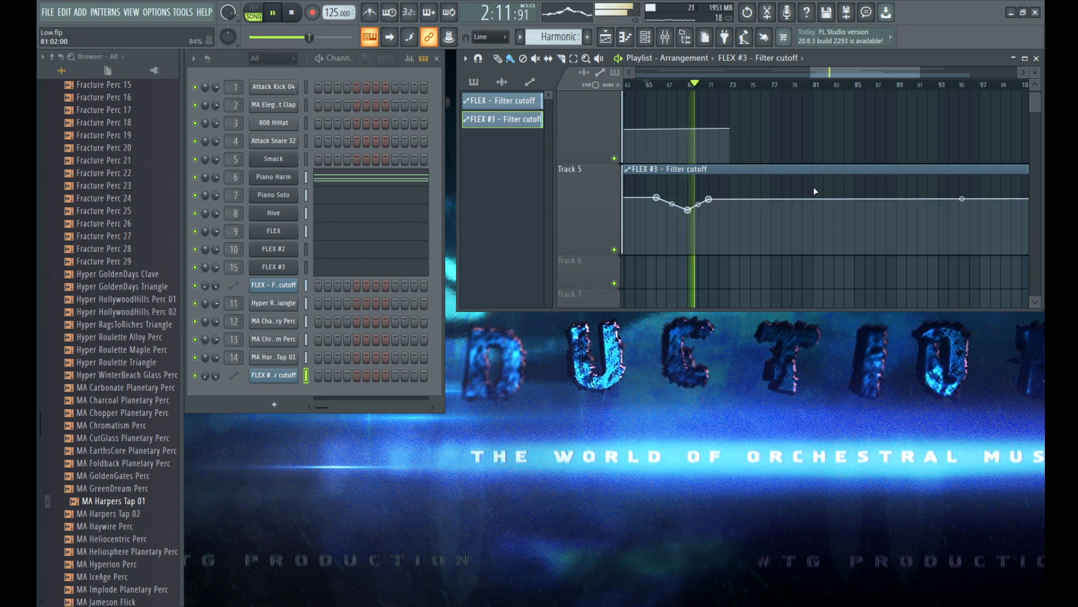
# Step: Move the first added FLEX #3 cutoff point to bar 65 and lower it below the following point to form a rising ramp
pyautogui.scroll(-2, 813, 191)
pyautogui.press('space')
pyautogui.press('space')
pyautogui.scroll(2, 753, 206)
pyautogui.scroll(3, 731, 229)
pyautogui.scroll(-2, 730, 230)
pyautogui.scroll(2, 716, 219)
pyautogui.press('space')
pyautogui.moveTo(691, 197); pyautogui.dragTo(675, 211)
pyautogui.press('space')
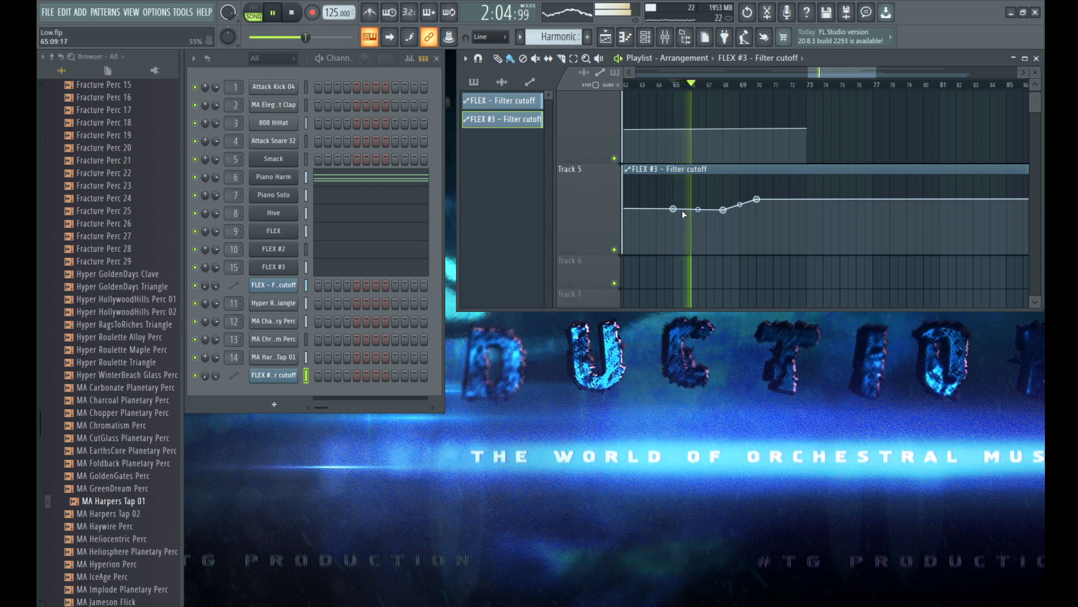
pyautogui.moveTo(674, 210); pyautogui.dragTo(675, 224)
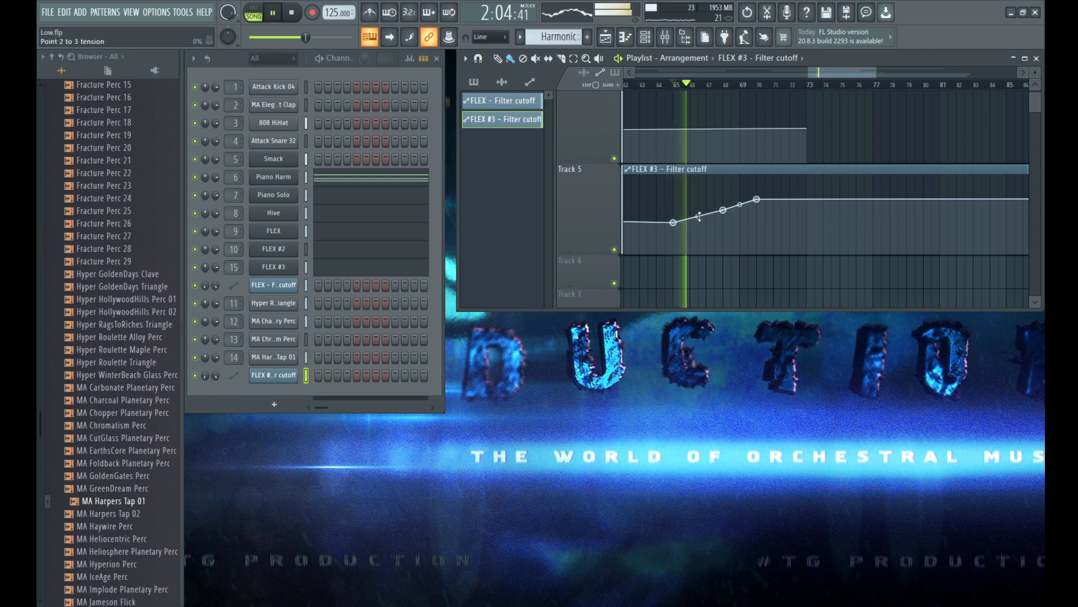
# Step: Add FLEX #3 cutoff points at bar 68 (37%) and bar 69, placing the bar 69 point low after the short peak
pyautogui.scroll(3, 708, 211)
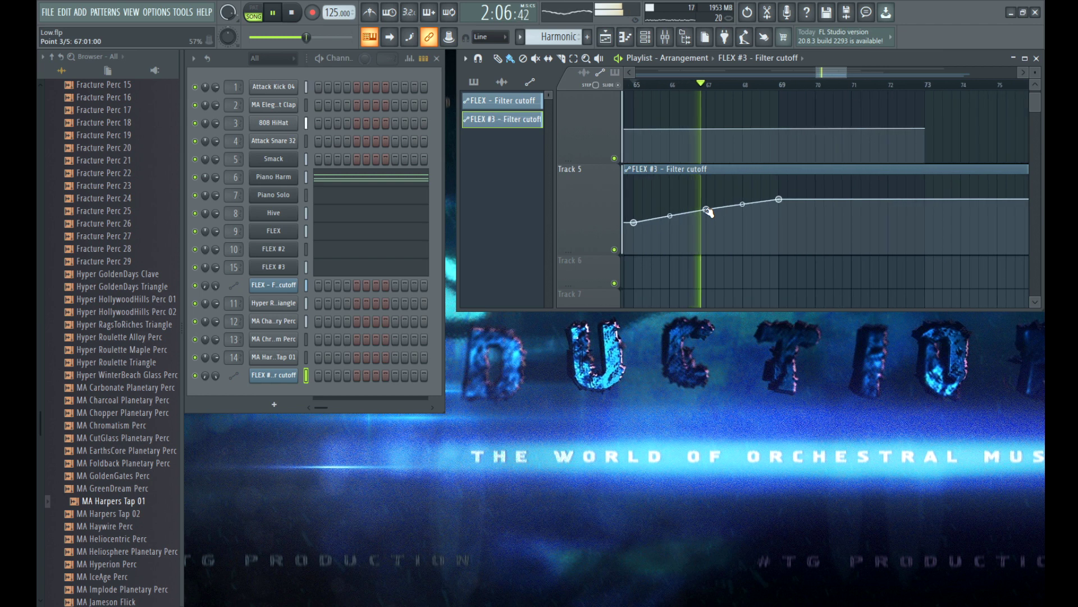
pyautogui.click(744, 223)
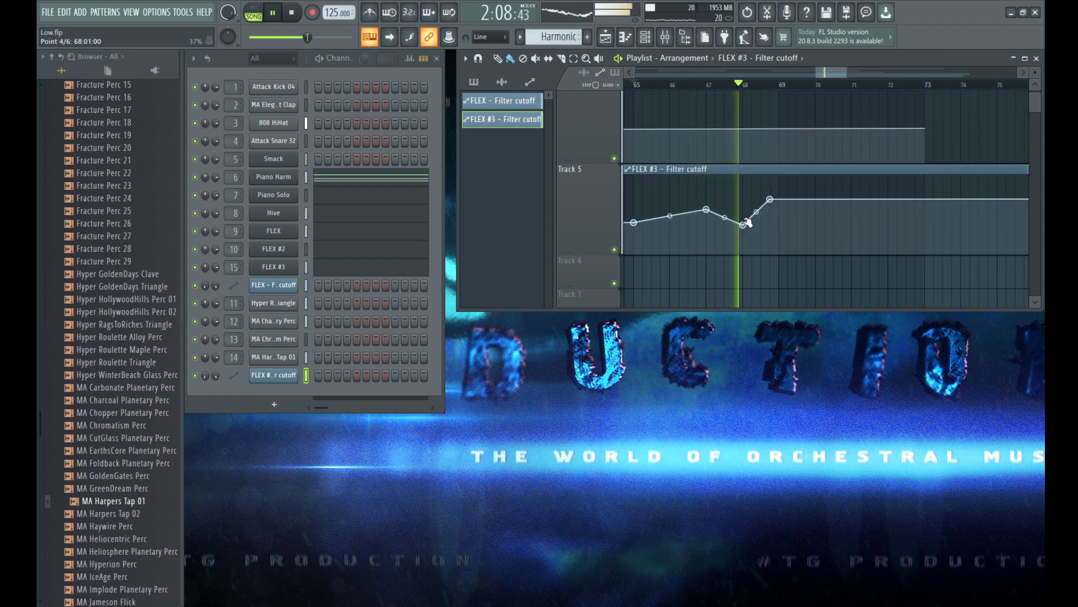
pyautogui.click(778, 219)
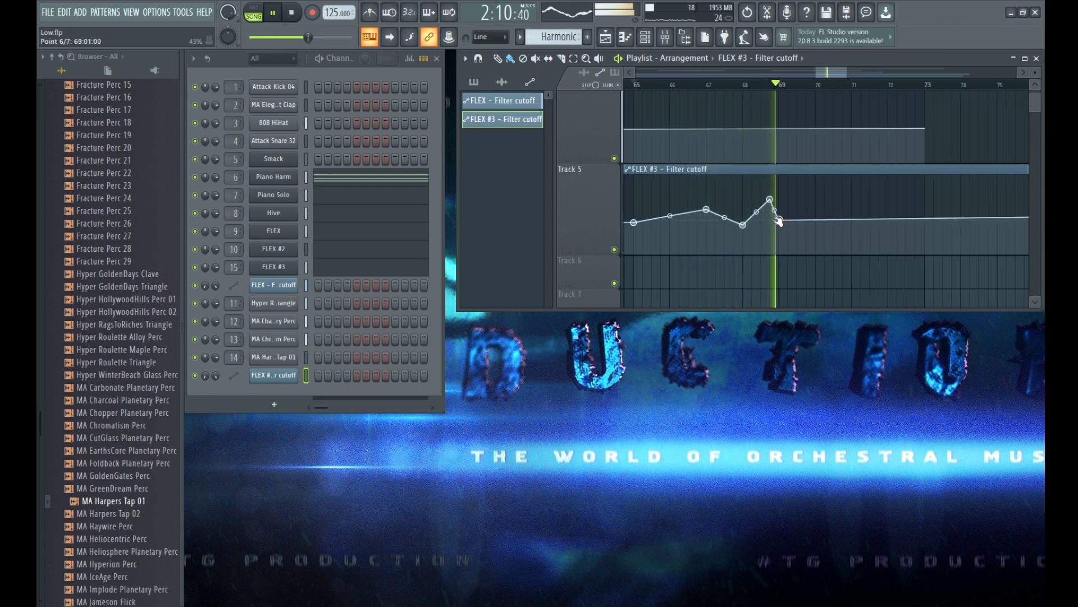
pyautogui.click(741, 84)
pyautogui.scroll(-1, 779, 218)
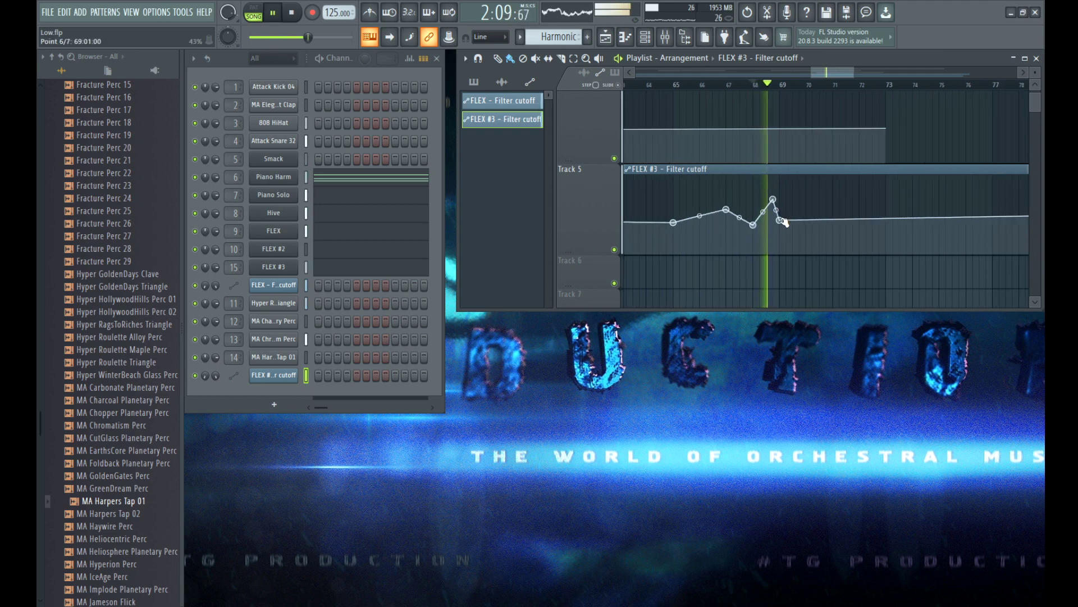
pyautogui.moveTo(780, 221); pyautogui.dragTo(780, 225)
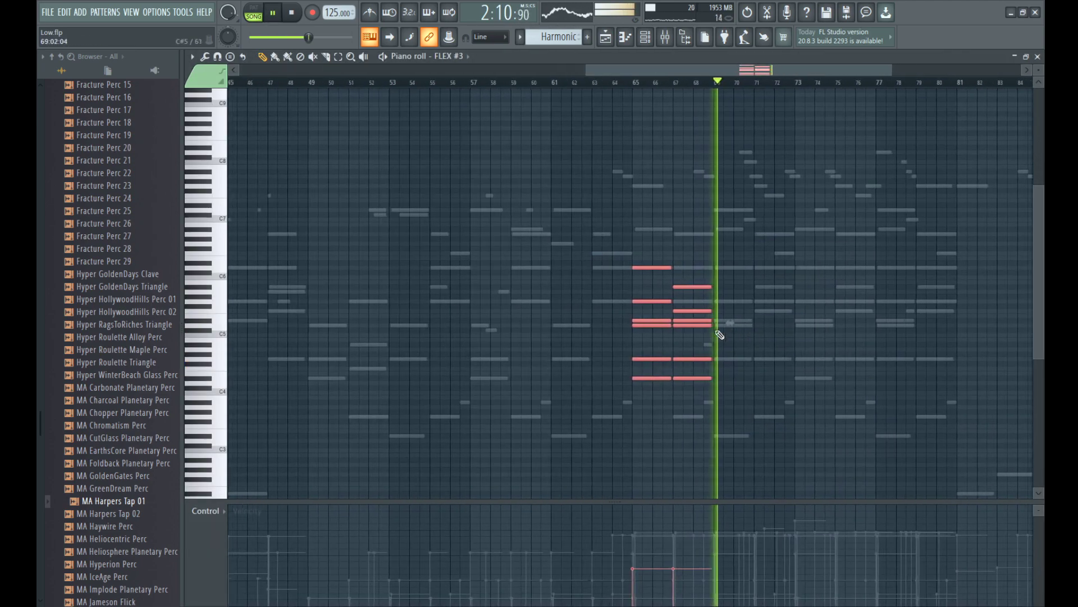
# Step: Duplicate the FLEX #3 chords of bars 65–68 so they repeat from bar 69
pyautogui.hotkey('ctrl', 'b')
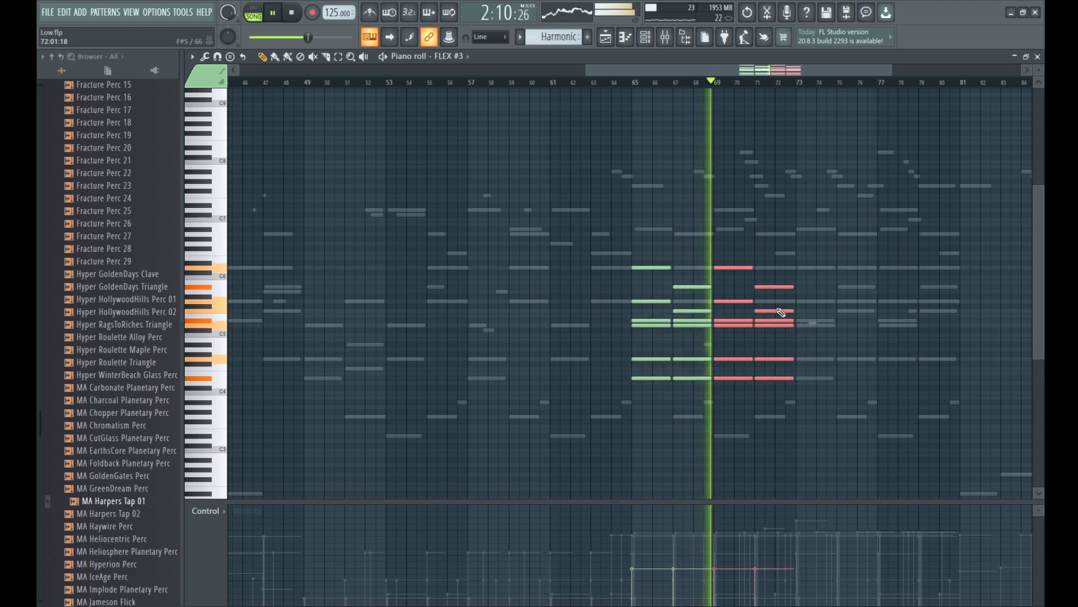
pyautogui.scroll(3, 713, 258)
pyautogui.scroll(1, 687, 263)
pyautogui.hotkey('ctrl', 'd')
# Step: Add four higher notes above the FLEX #3 chord at bar 69 and a D#6 above the chord at bar 71
pyautogui.press('space')
pyautogui.moveTo(674, 267); pyautogui.dragTo(667, 229)
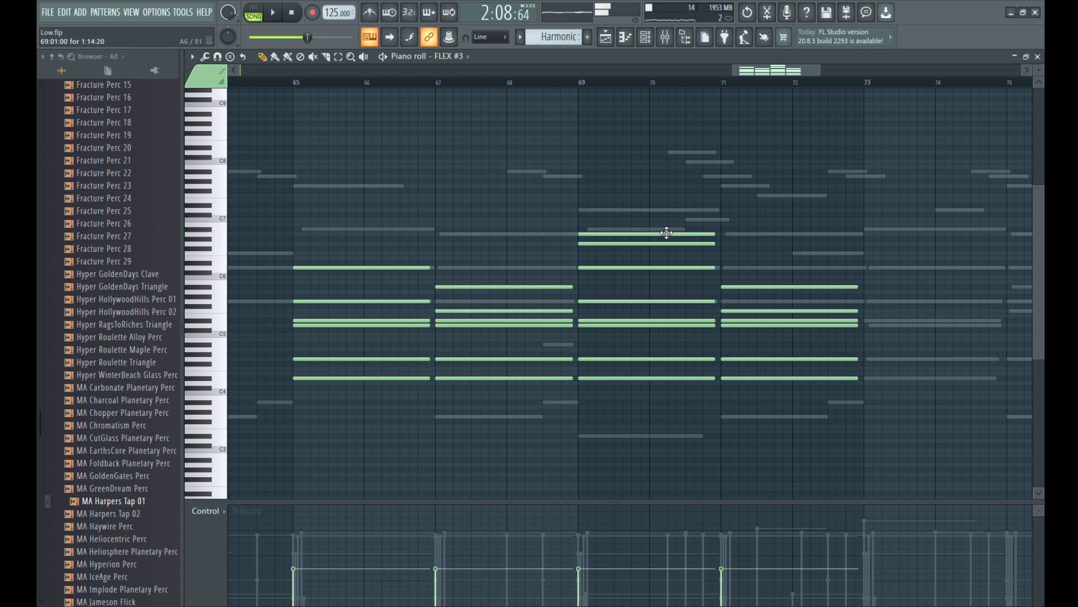
pyautogui.press('space')
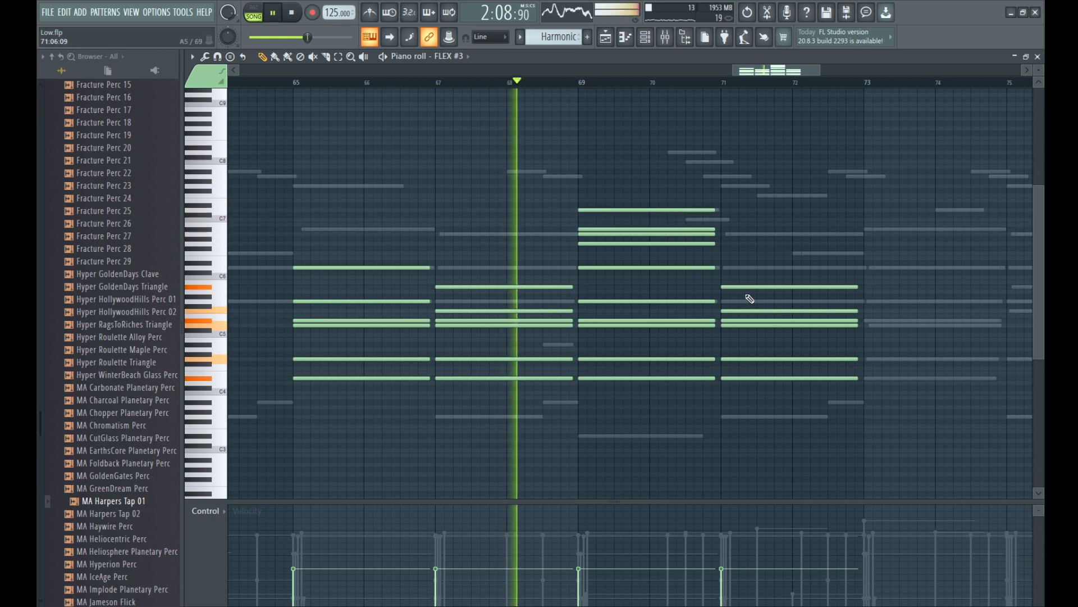
pyautogui.scroll(-1, 749, 238)
pyautogui.scroll(2, 749, 238)
pyautogui.scroll(-3, 654, 208)
pyautogui.scroll(4, 609, 209)
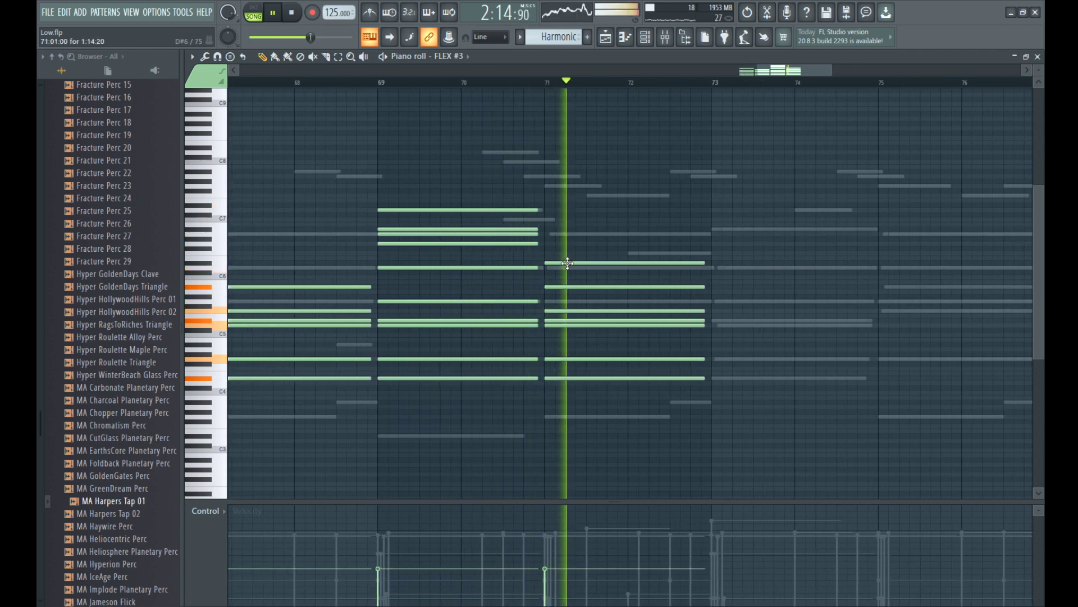
pyautogui.click(1038, 58)
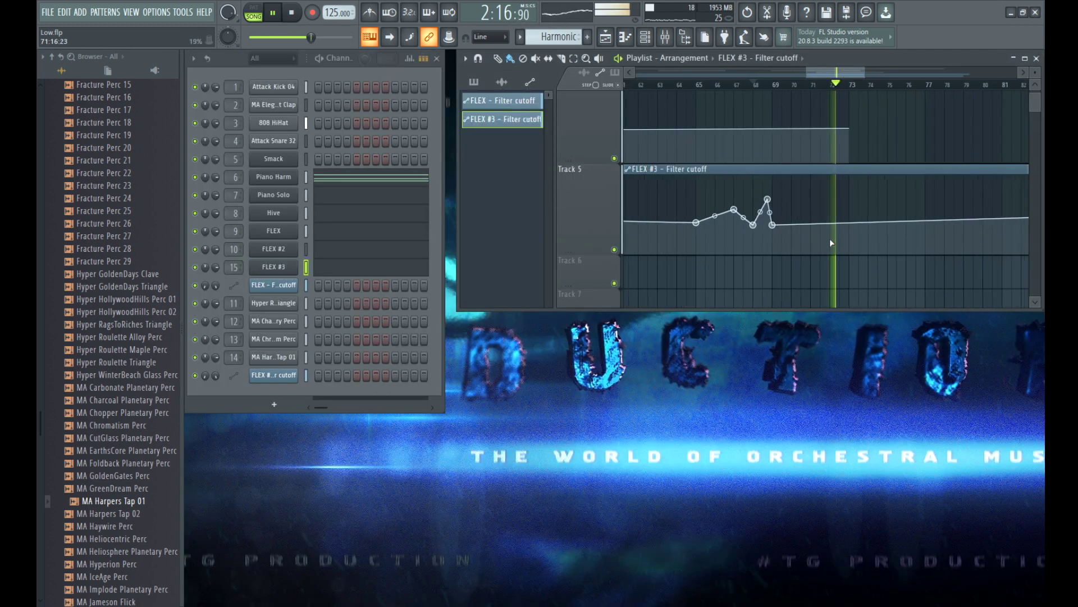
# Step: Continue the FLEX #3 cutoff curve with alternating points at bars 70, 70:09 (56%), 71, 72 and 72:15 (40%)
pyautogui.click(783, 217)
pyautogui.click(808, 210)
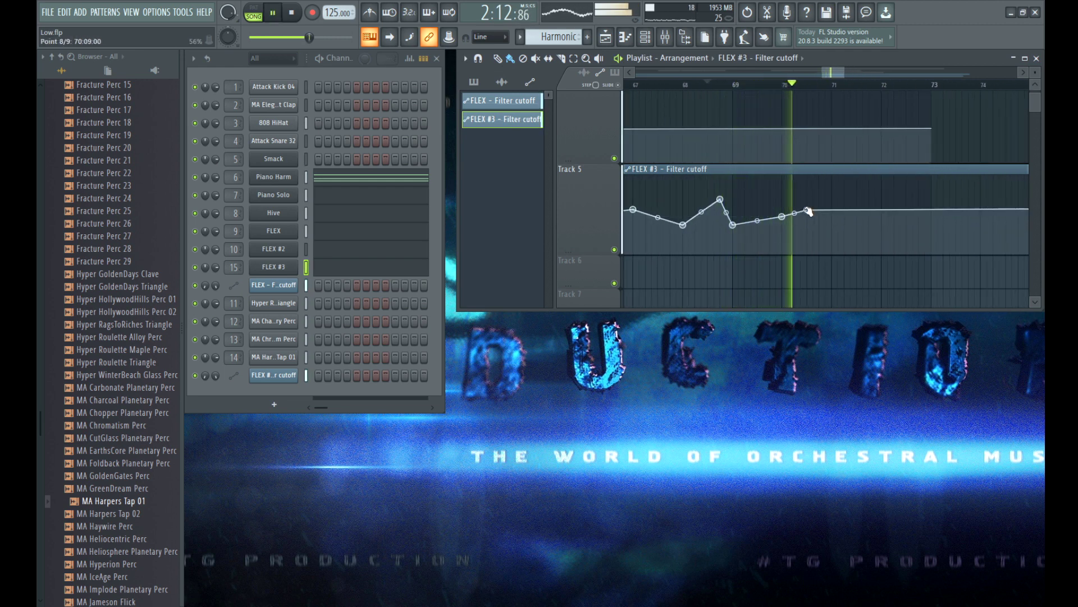
pyautogui.click(832, 228)
pyautogui.click(881, 210)
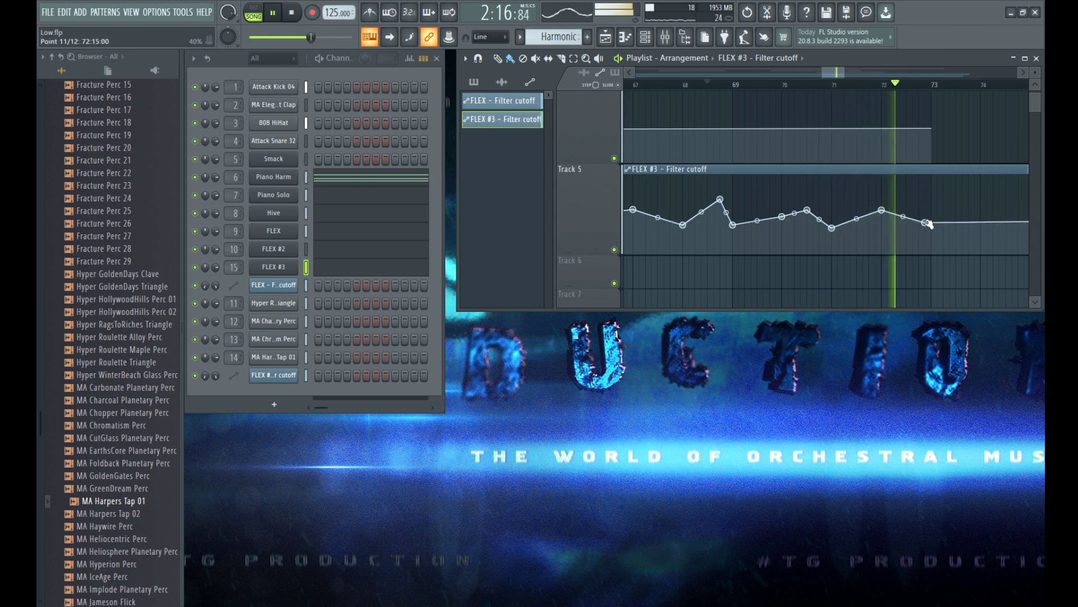
pyautogui.scroll(-4, 927, 200)
pyautogui.scroll(5, 828, 198)
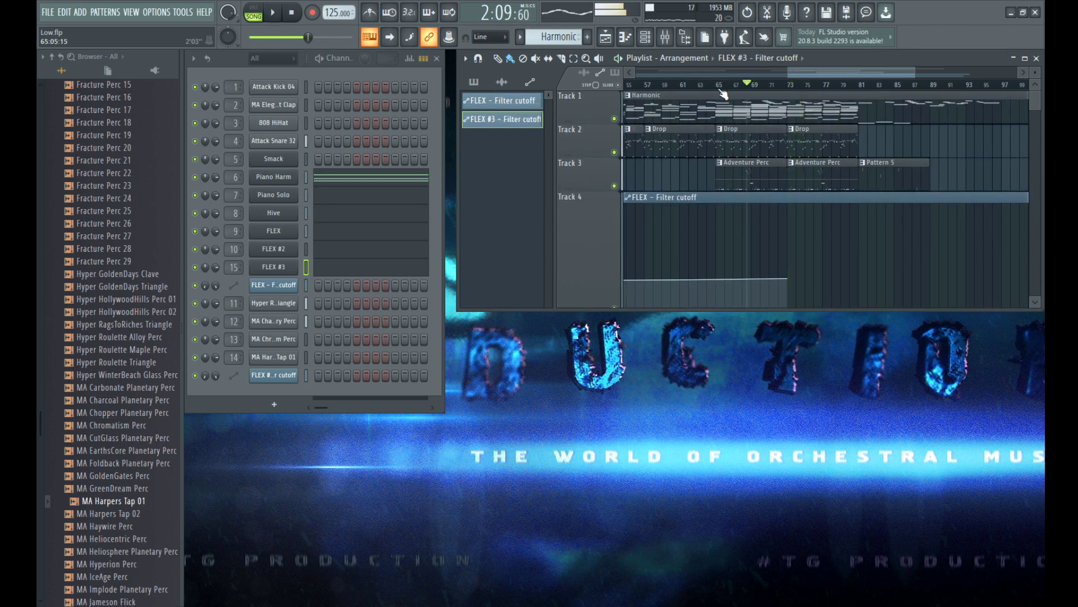
# Step: Duplicate the FLEX #3 chords of bars 65–72 from bar 73 and layer a higher copy of the bar 73 chord above it
pyautogui.doubleClick(749, 117)
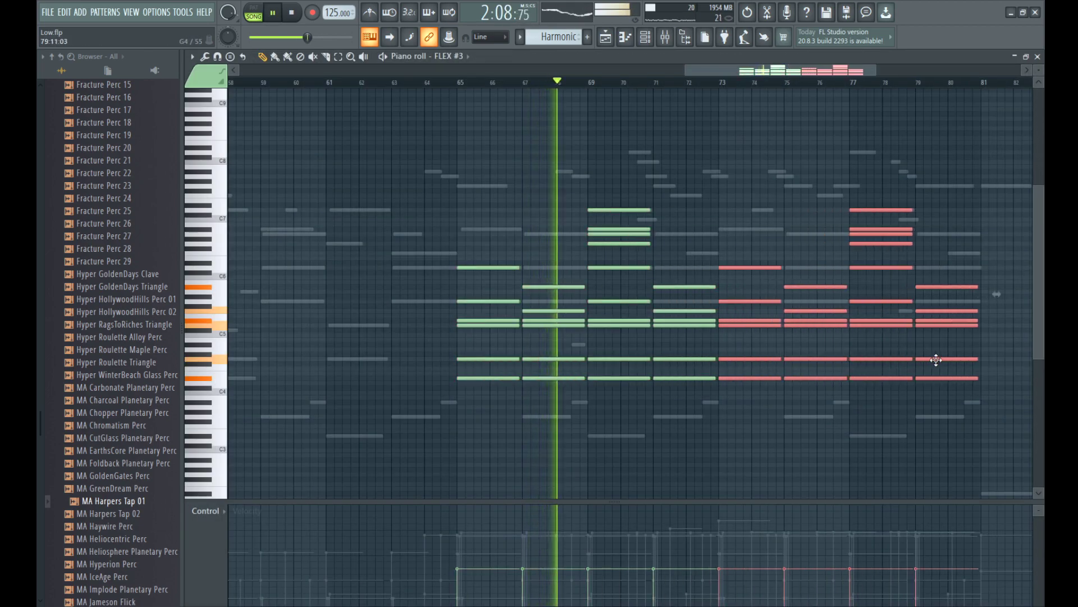
pyautogui.keyDown('ctrl'); pyautogui.click(750, 289); pyautogui.keyUp('ctrl')
pyautogui.scroll(3, 724, 270)
pyautogui.scroll(-2, 651, 254)
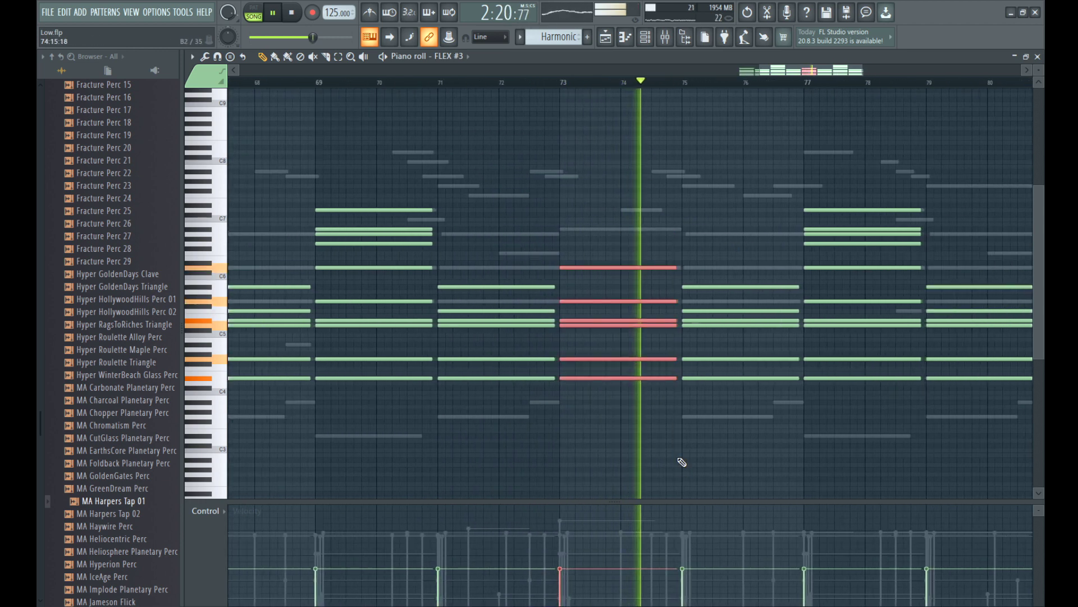
pyautogui.press('space')
pyautogui.moveTo(578, 326); pyautogui.dragTo(578, 177)
pyautogui.press('space')
pyautogui.keyDown('ctrl'); pyautogui.scroll(3, 512, 188); pyautogui.keyUp('ctrl')
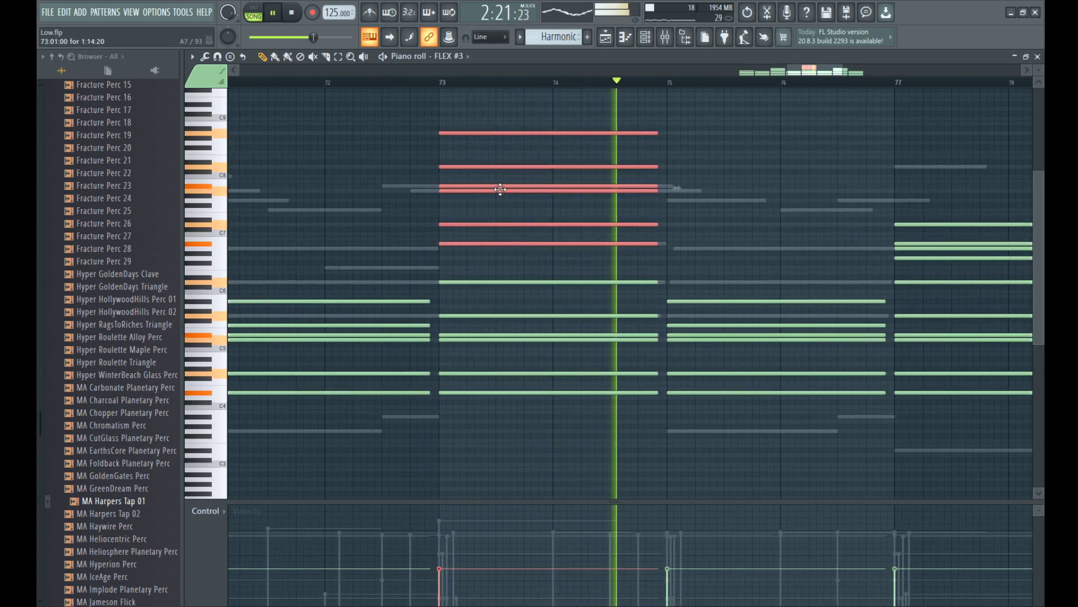
# Step: Layer high notes above the FLEX #3 chord at bar 75, topped by E8, and audition the transition from bar 74
pyautogui.keyDown('ctrl'); pyautogui.click(678, 196); pyautogui.keyUp('ctrl')
pyautogui.keyDown('ctrl'); pyautogui.scroll(1, 680, 197); pyautogui.keyUp('ctrl')
pyautogui.press('space')
pyautogui.click(662, 190)
pyautogui.moveTo(669, 182); pyautogui.dragTo(663, 156)
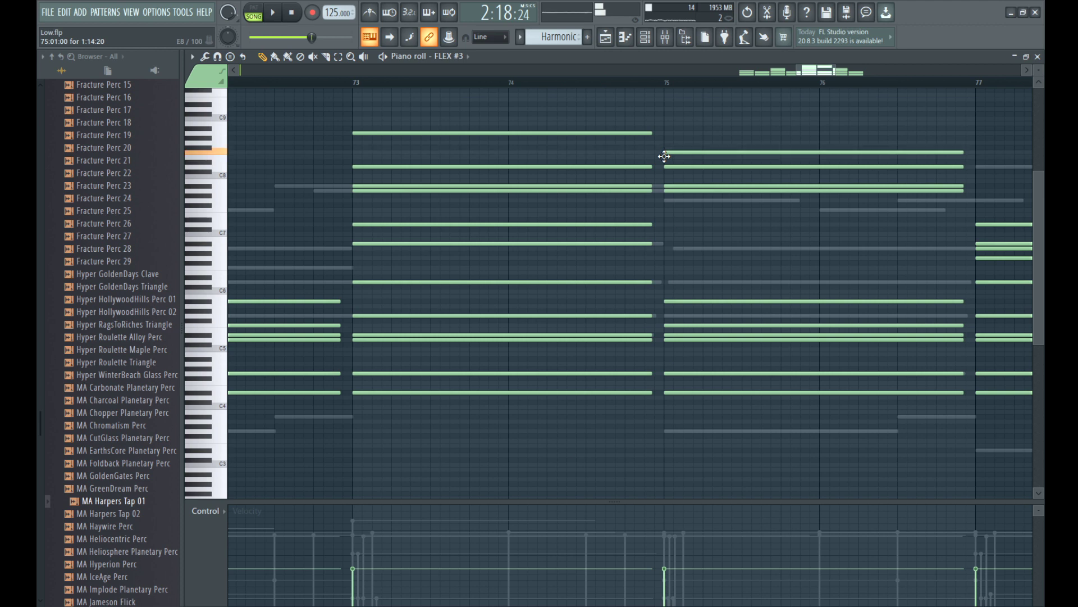
pyautogui.moveTo(664, 219)
pyautogui.mouseDown()
pyautogui.moveTo(664, 205)
pyautogui.moveTo(664, 227)
pyautogui.mouseUp()
pyautogui.press('space')
pyautogui.click(659, 83)
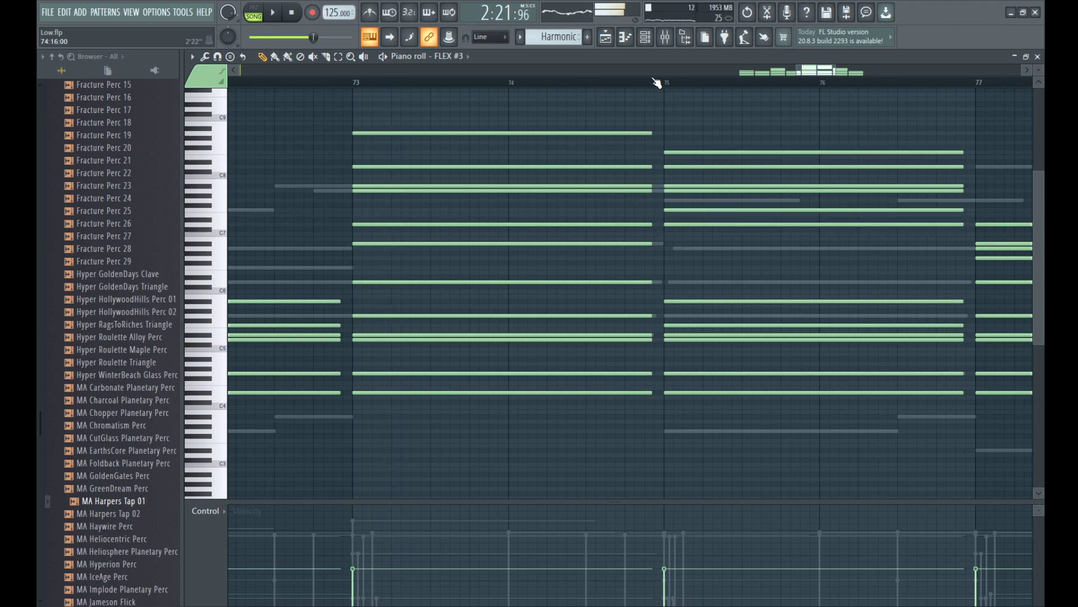
# Step: Add an E7 note at bar 78 above the FLEX #3 chord, shortened to end with that chord, and audition the passage
pyautogui.scroll(-2, 662, 185)
pyautogui.scroll(-3, 662, 184)
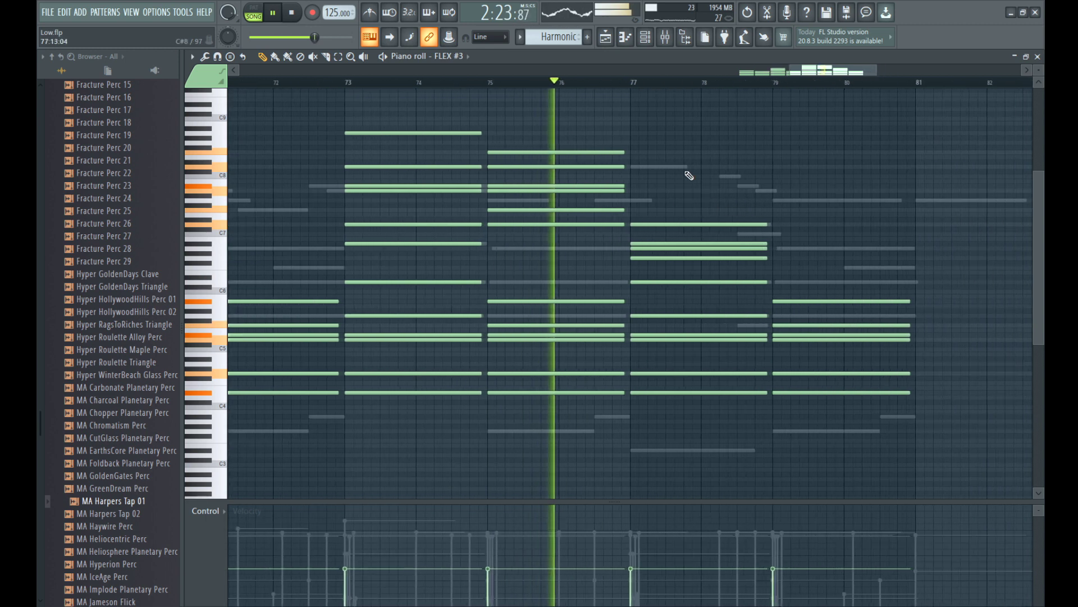
pyautogui.scroll(1, 675, 207)
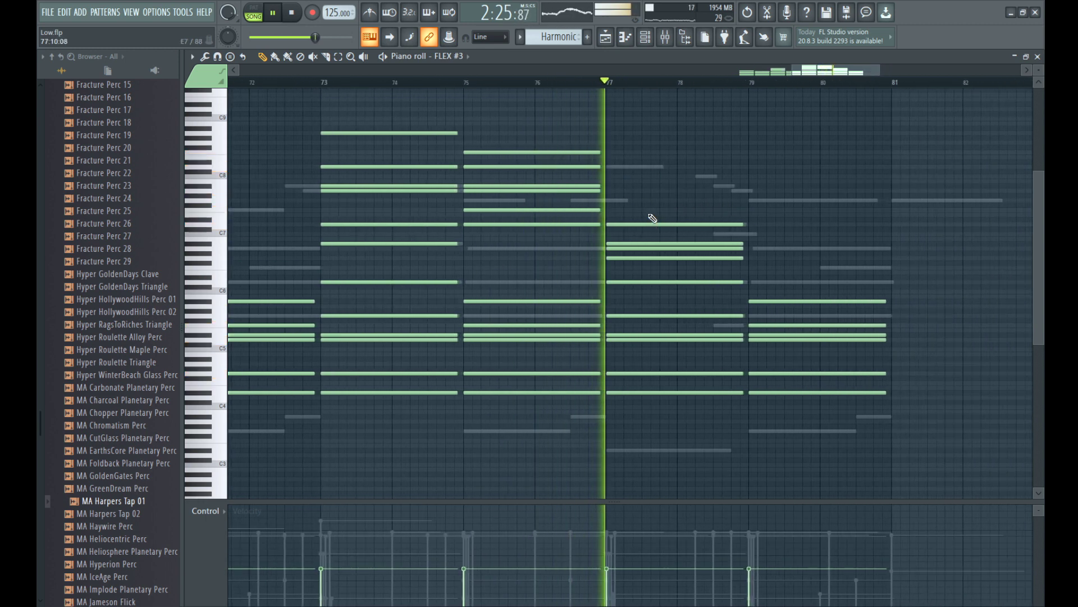
pyautogui.scroll(-2, 651, 223)
pyautogui.scroll(3, 773, 281)
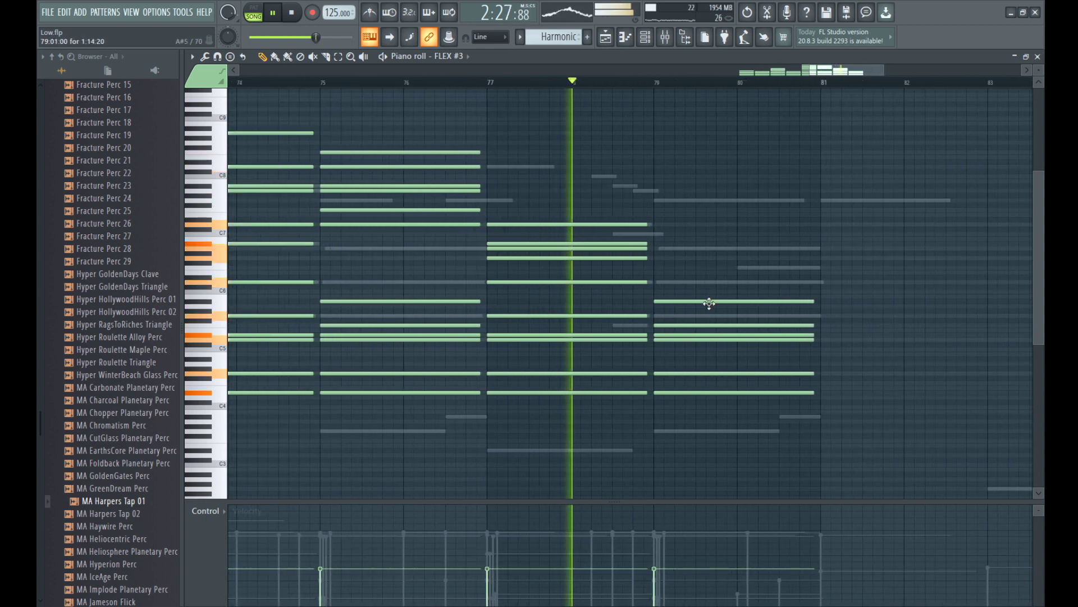
pyautogui.press('space')
pyautogui.click(613, 206)
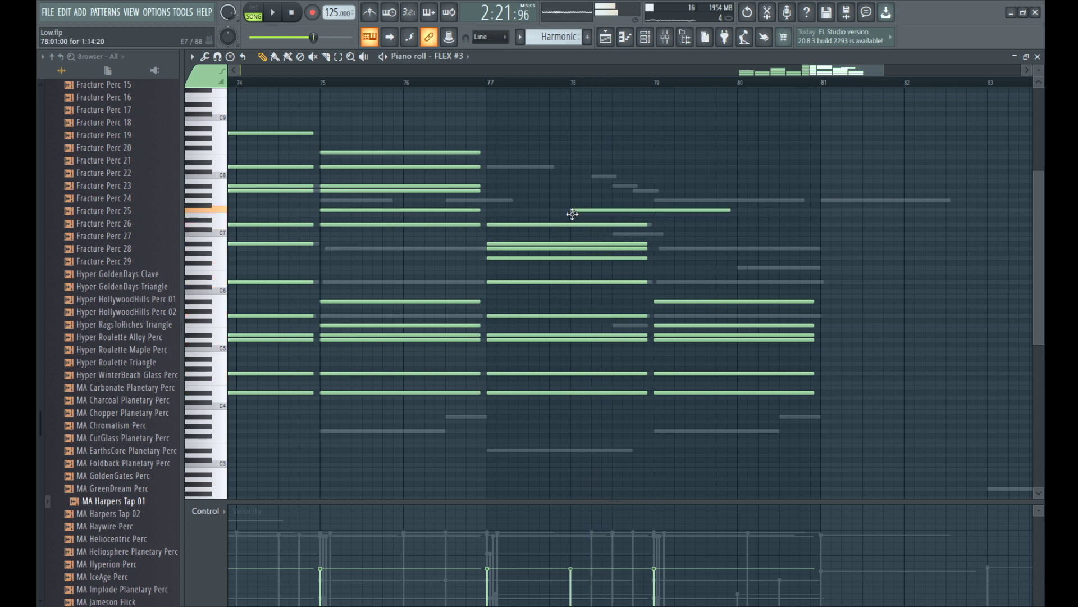
pyautogui.press('space')
pyautogui.moveTo(730, 210); pyautogui.dragTo(646, 212)
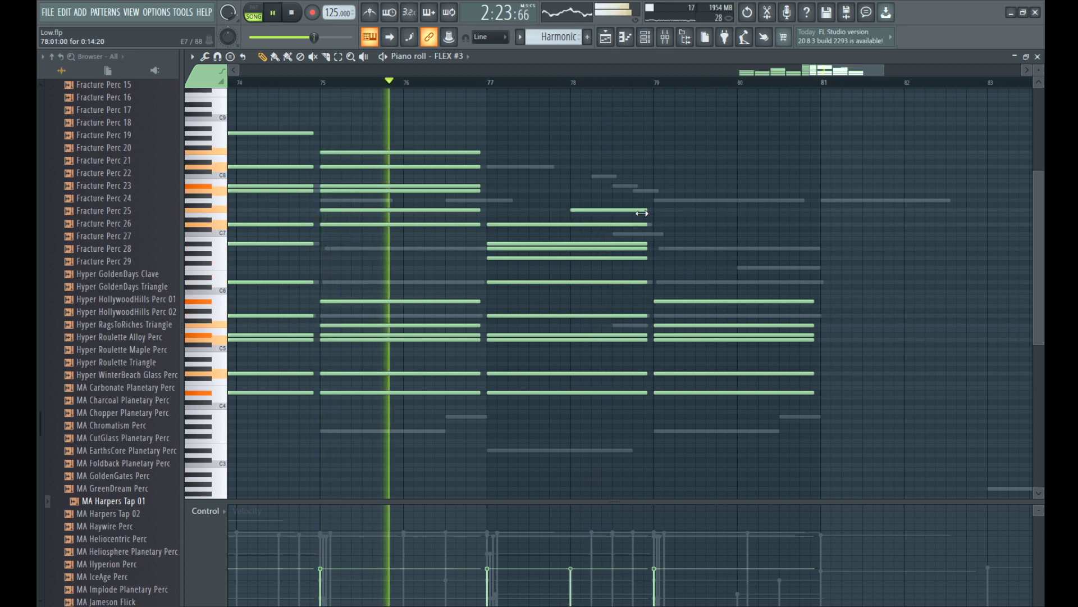
pyautogui.scroll(1, 623, 194)
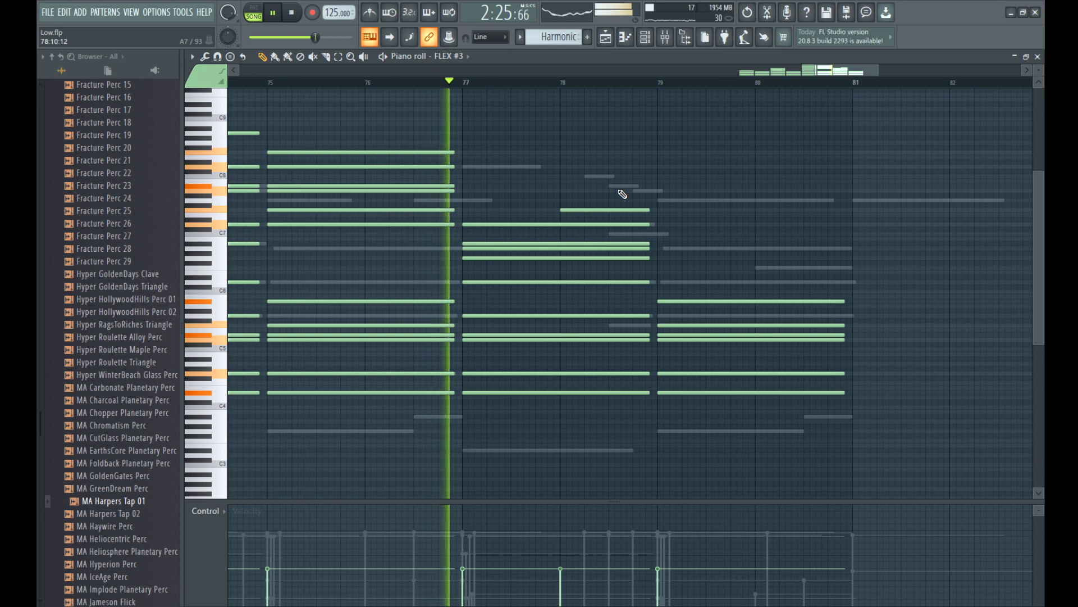
pyautogui.scroll(-1, 601, 197)
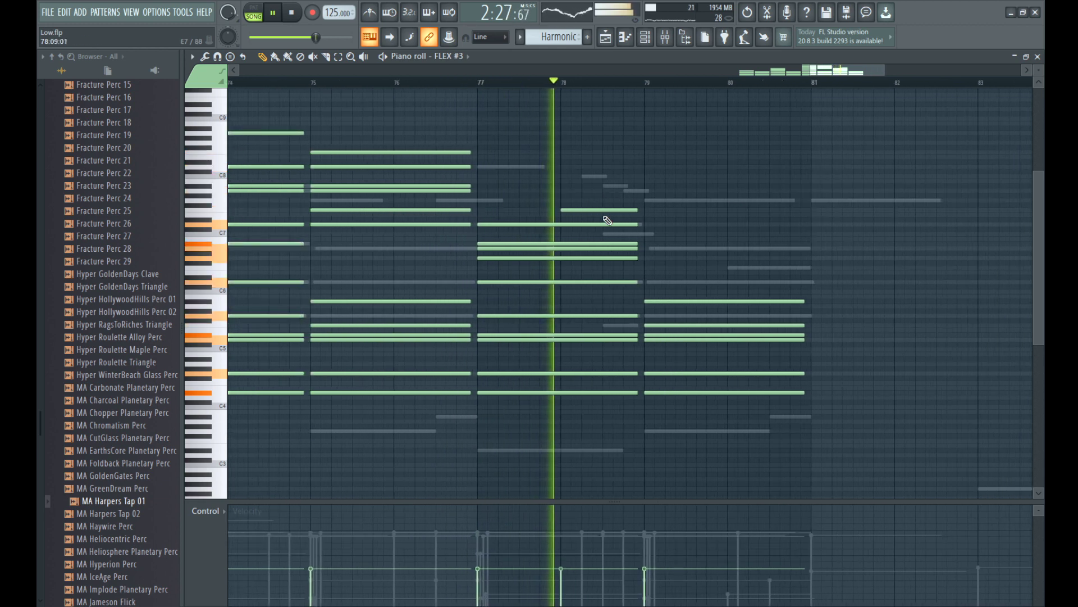
# Step: Remove the E7 note at bar 78 and raise the FLEX #3 chord at bar 79 so its lowest note is F5
pyautogui.scroll(-1, 646, 234)
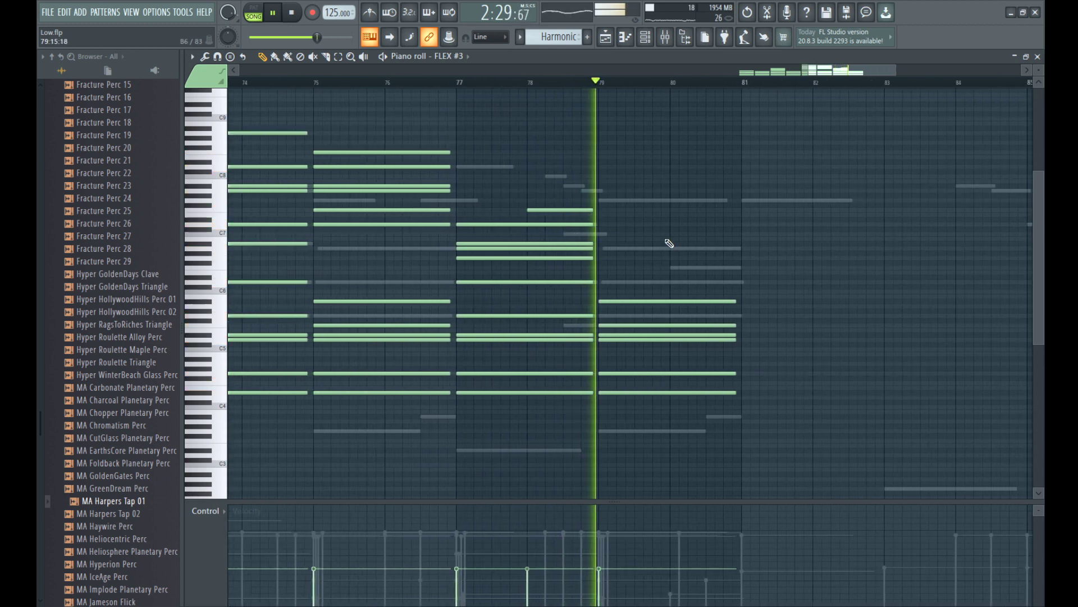
pyautogui.scroll(-1, 626, 241)
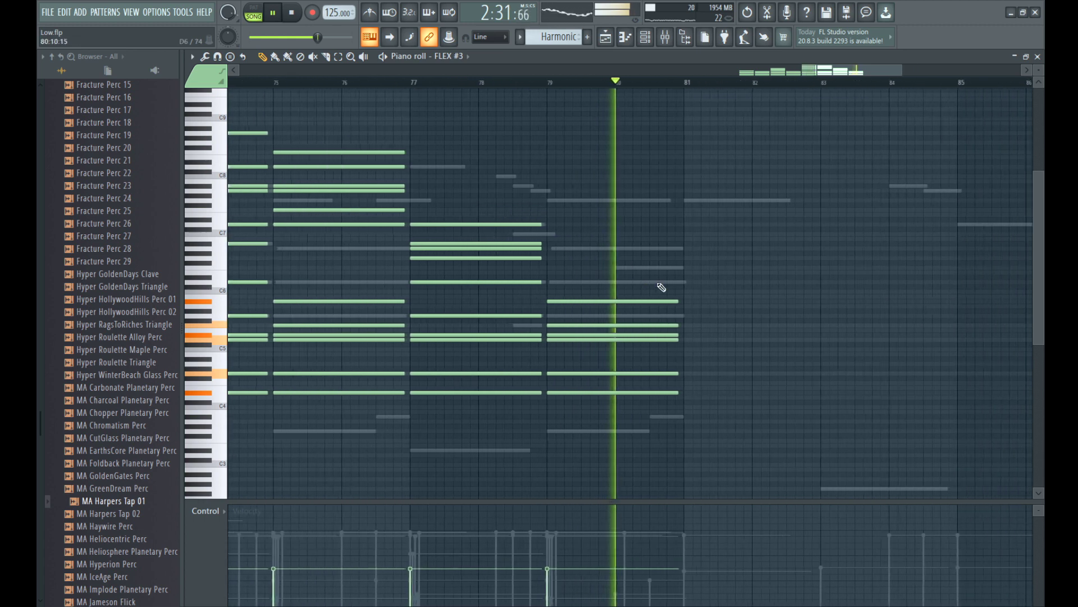
pyautogui.scroll(-2, 708, 286)
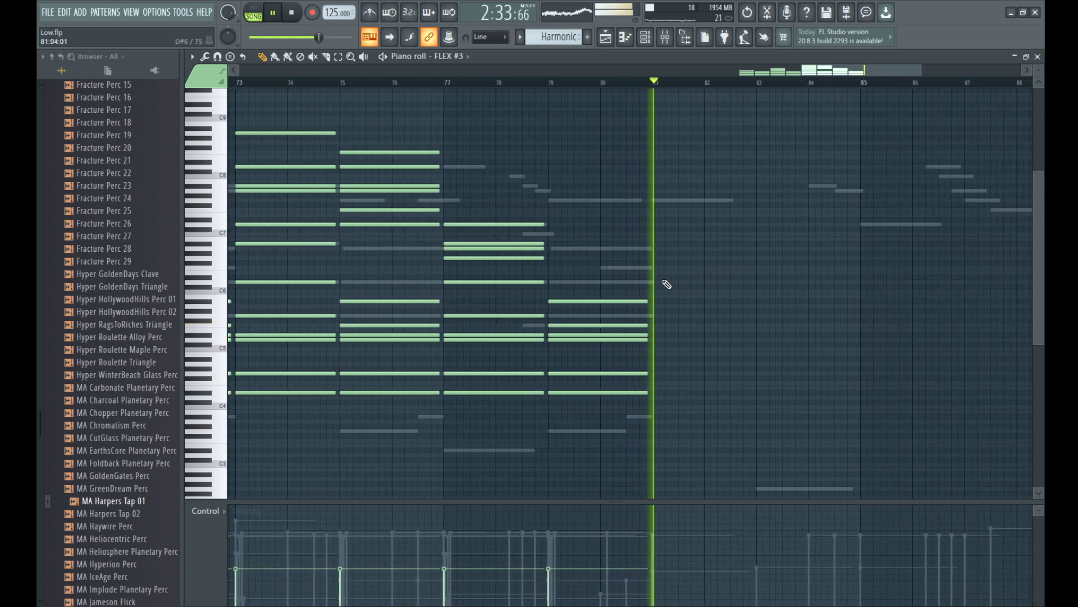
pyautogui.moveTo(600, 261); pyautogui.dragTo(613, 376)
pyautogui.click(549, 83)
pyautogui.scroll(3, 565, 323)
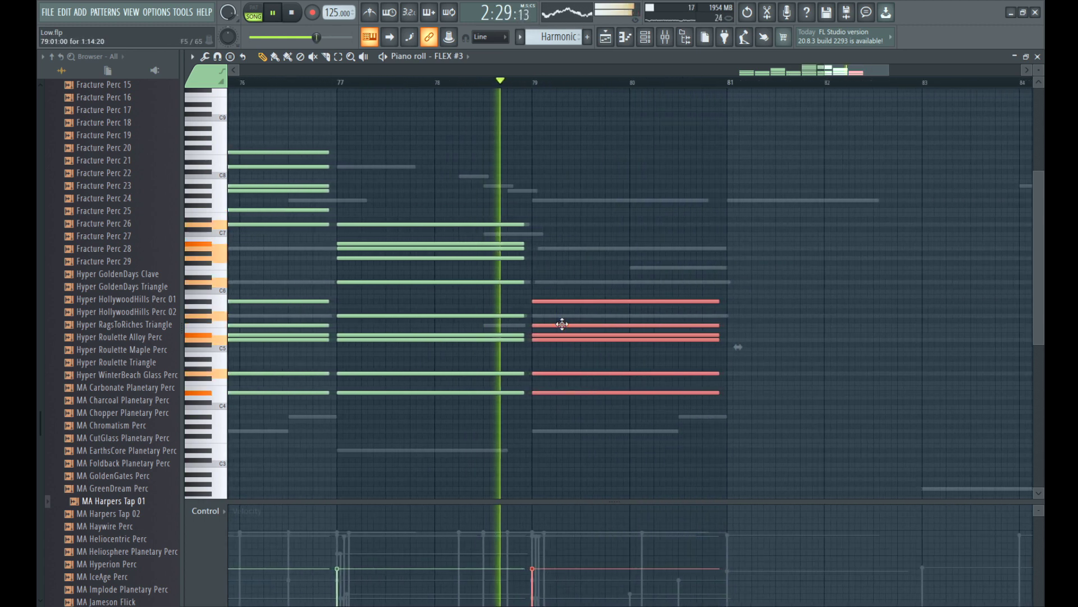
pyautogui.moveTo(564, 323); pyautogui.dragTo(565, 258)
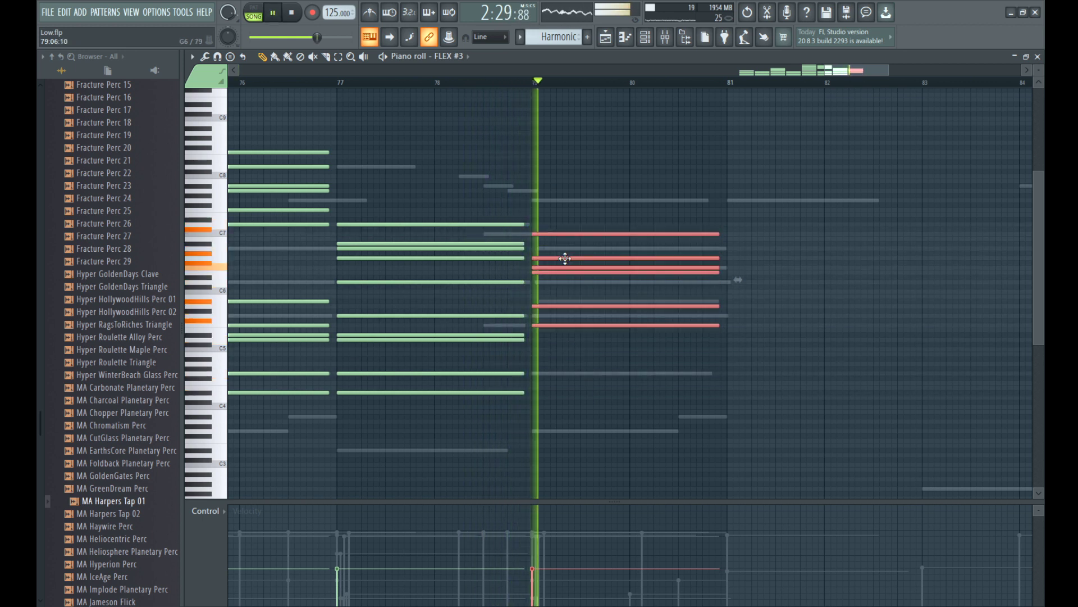
pyautogui.click(534, 85)
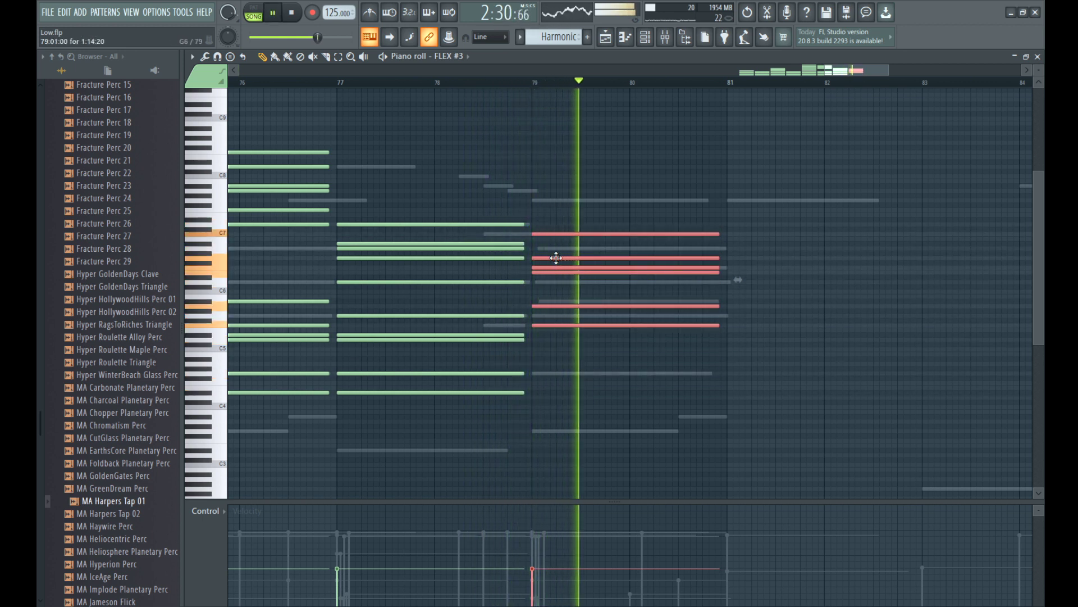
# Step: Revoice the raised FLEX #3 chord at bar 79 as G5, A#5, D6, F6, G6, A6 and A#6, and audition it
pyautogui.press('space')
pyautogui.keyDown('ctrl'); pyautogui.click(563, 316); pyautogui.keyUp('ctrl')
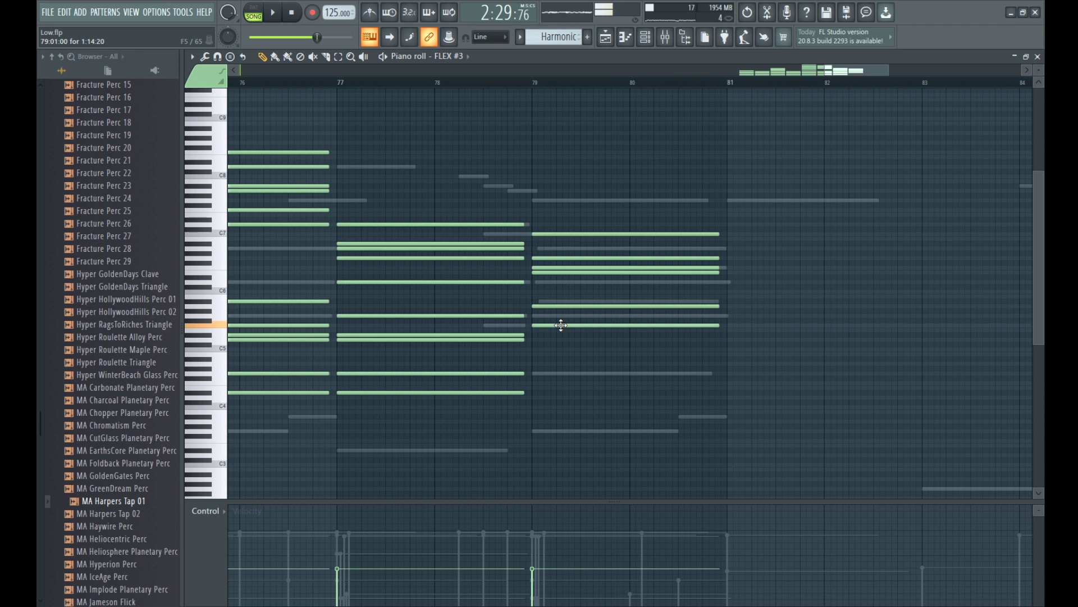
pyautogui.moveTo(560, 330); pyautogui.dragTo(558, 307)
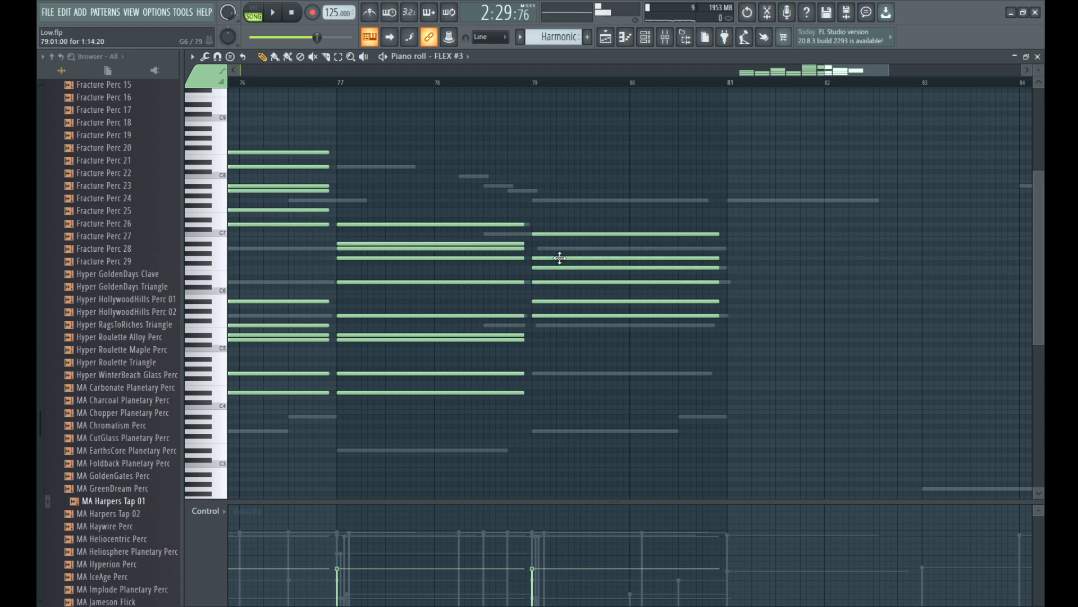
pyautogui.moveTo(561, 234); pyautogui.dragTo(559, 253)
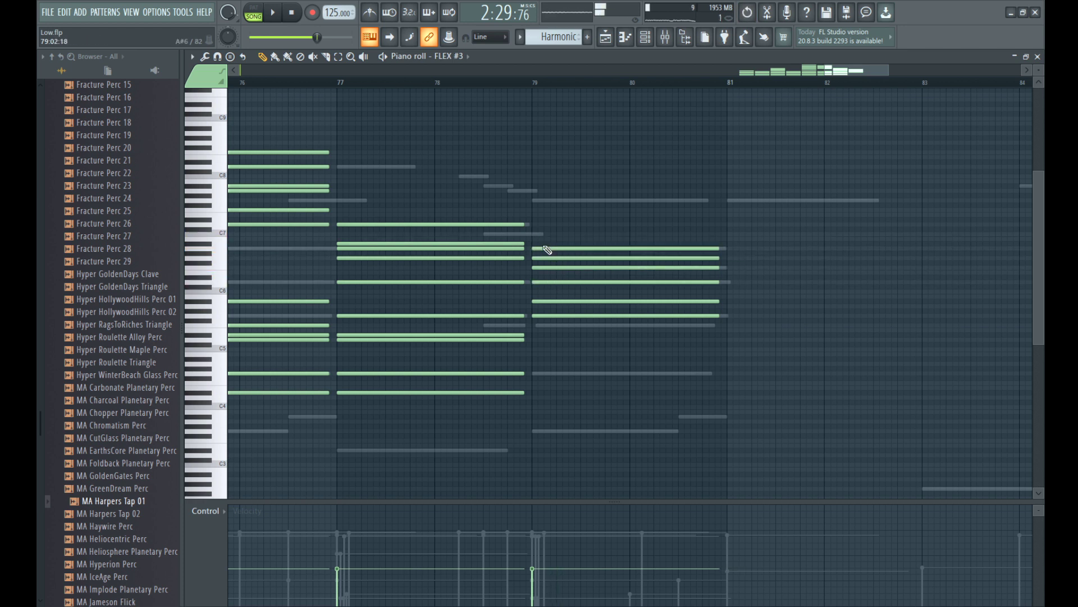
pyautogui.press('space')
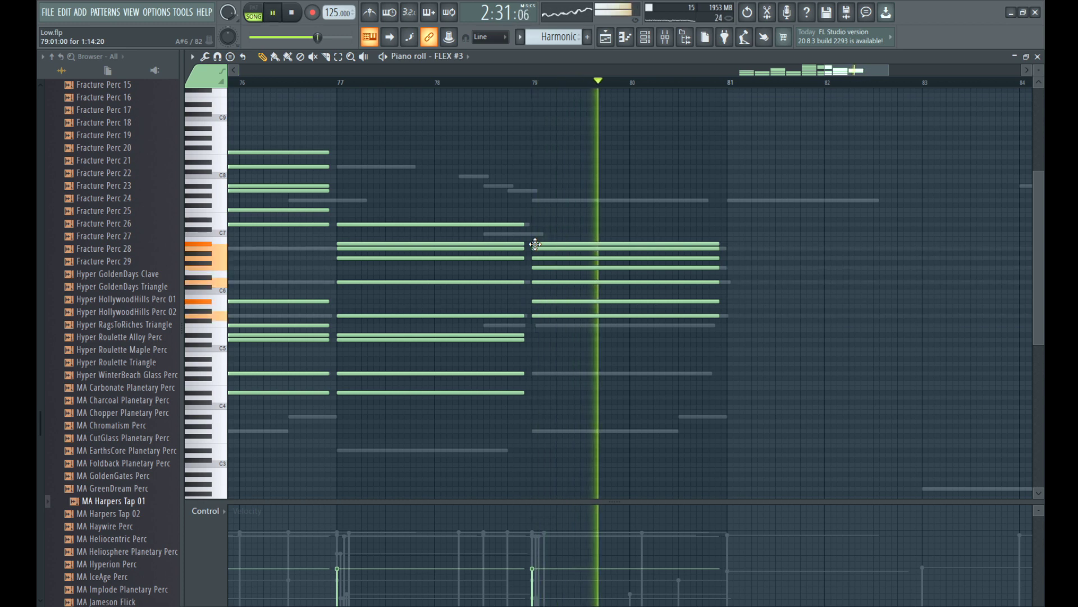
pyautogui.scroll(-3, 640, 240)
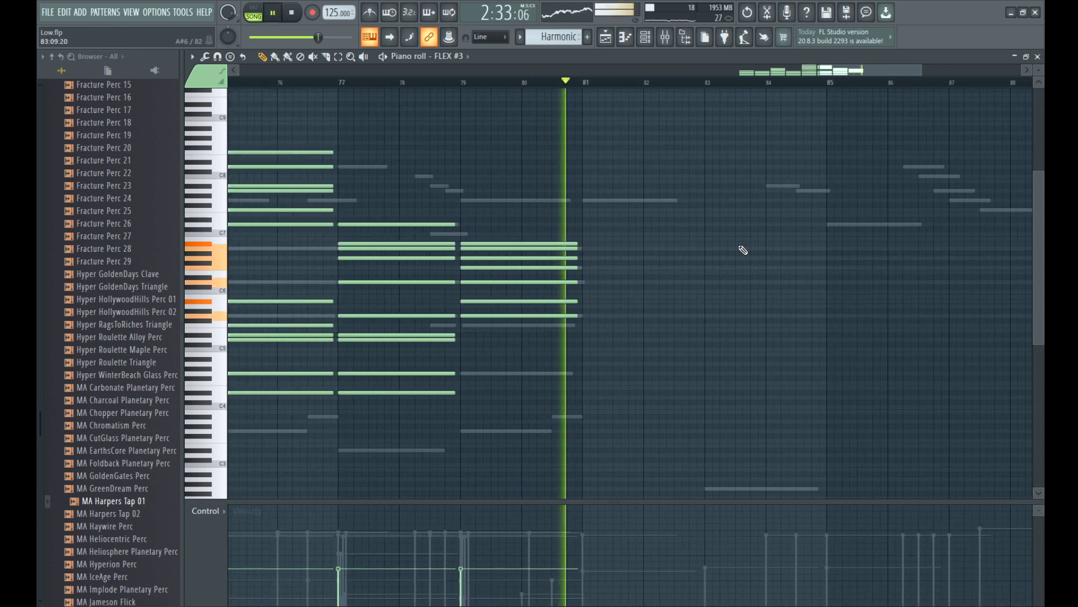
pyautogui.click(1038, 57)
# Step: Examine the preset and effect settings of FLEX #3 while the passage after bar 81 plays
pyautogui.hscroll(3, 910, 176)
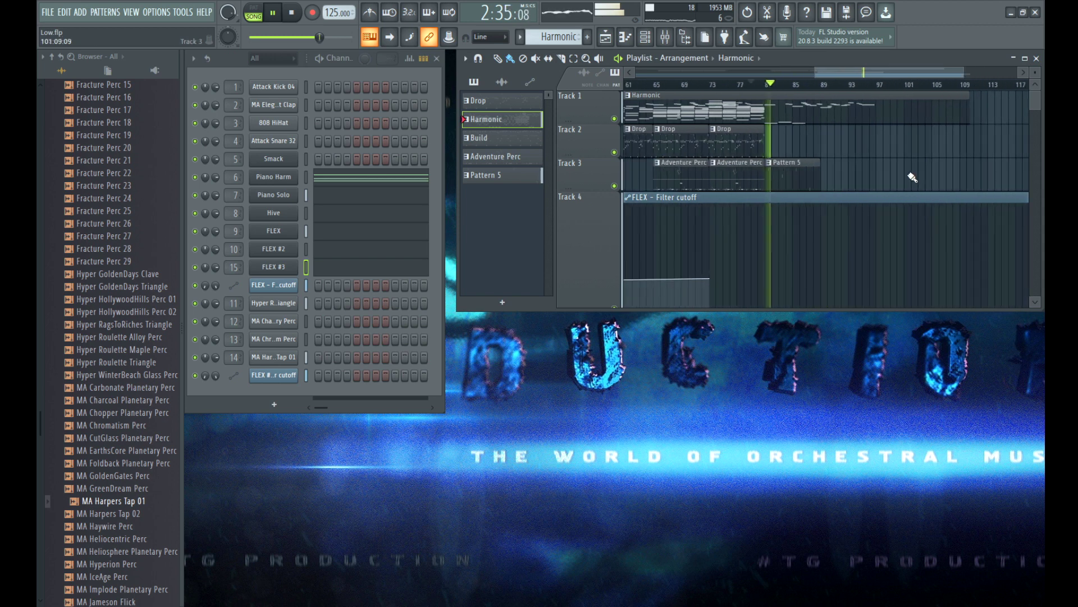
pyautogui.click(273, 267)
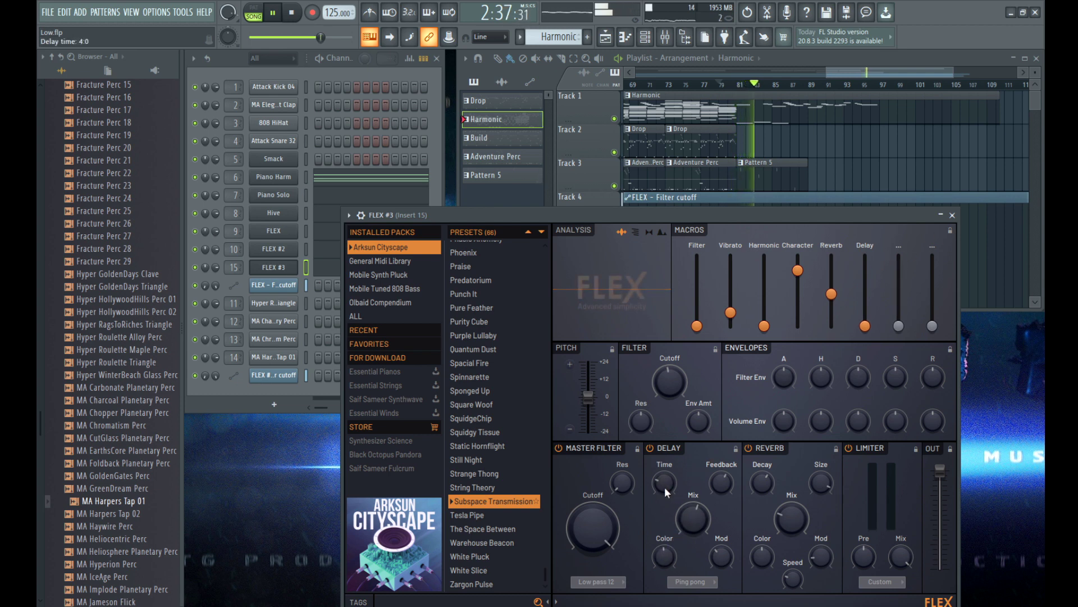
pyautogui.click(952, 216)
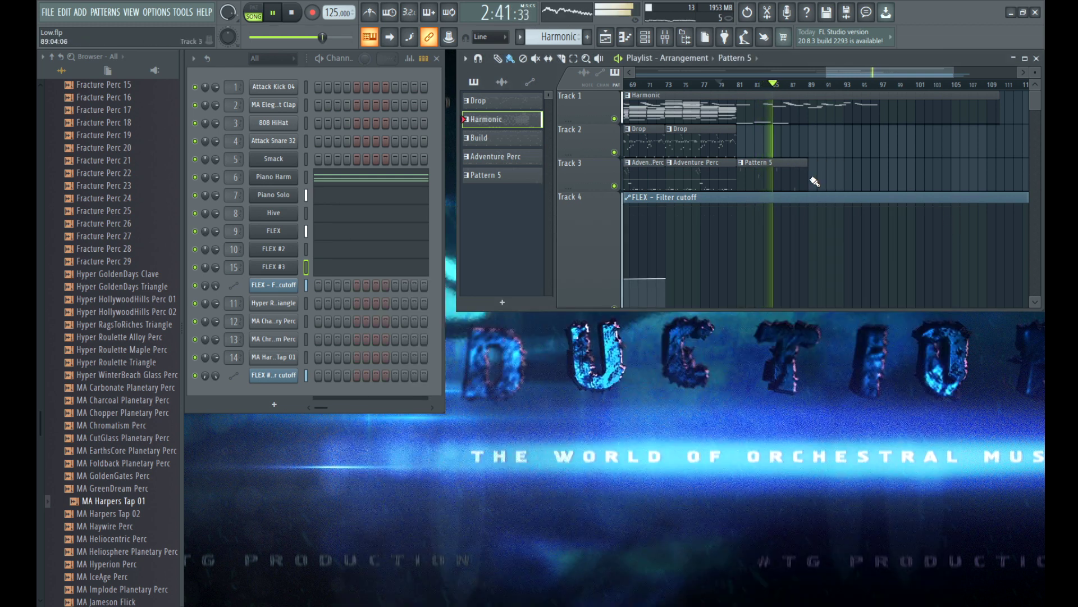
pyautogui.scroll(-5, 771, 84)
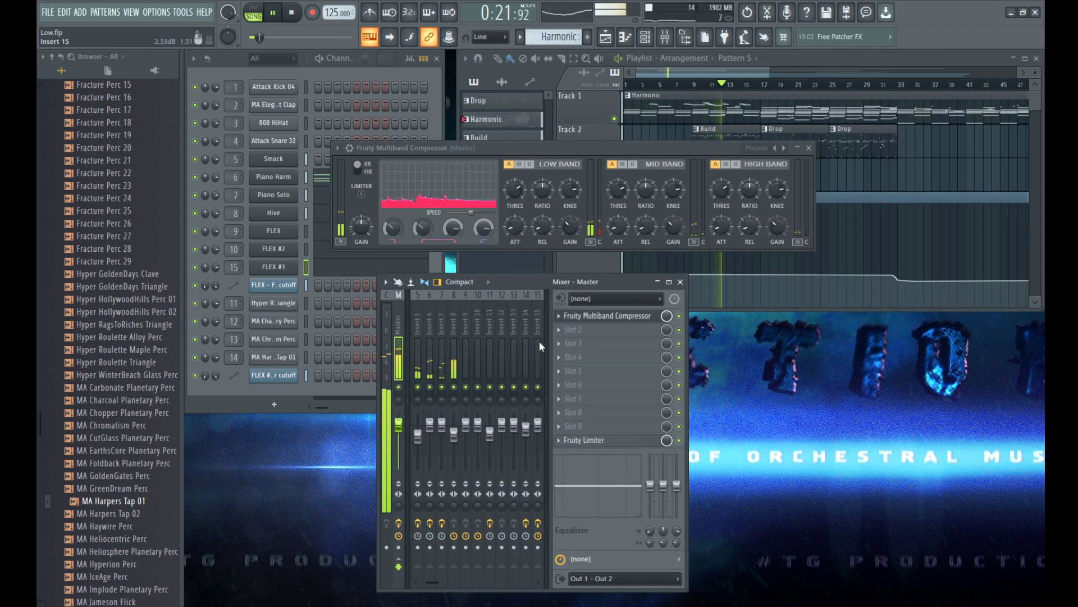
# Step: Lower the Insert 8 mixer volume slightly and create an automation clip for it
pyautogui.moveTo(454, 433); pyautogui.dragTo(454, 439)
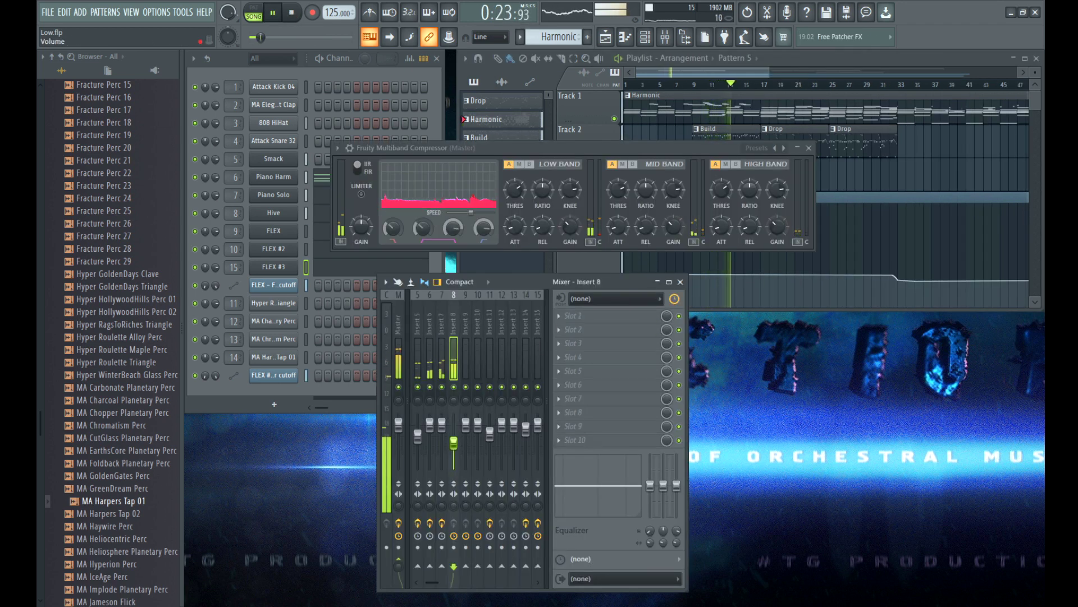
pyautogui.rightClick(454, 443)
pyautogui.click(474, 501)
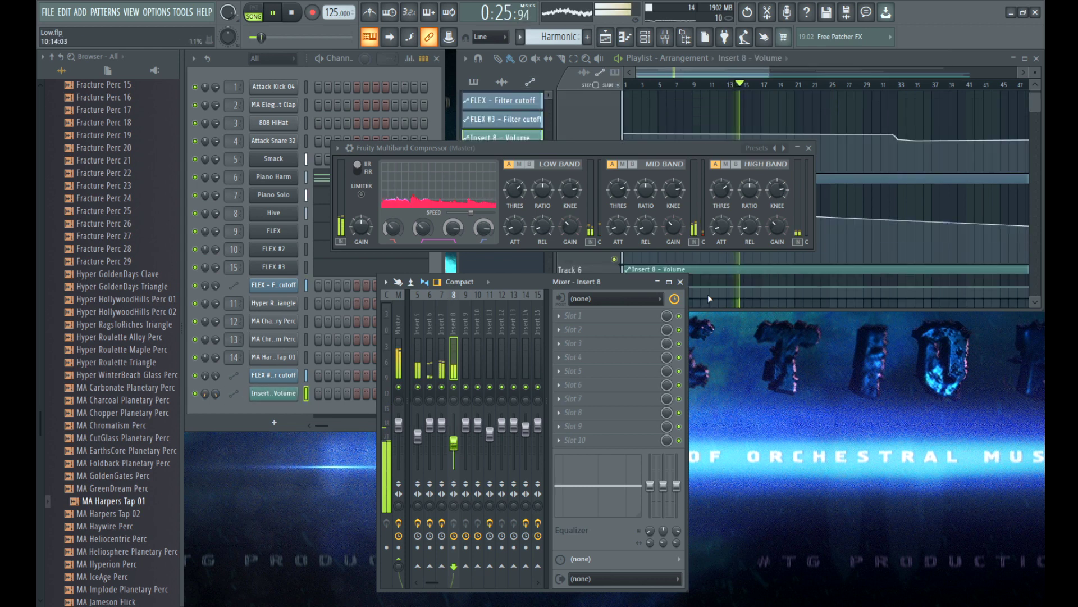
pyautogui.press('F9')
pyautogui.click(809, 147)
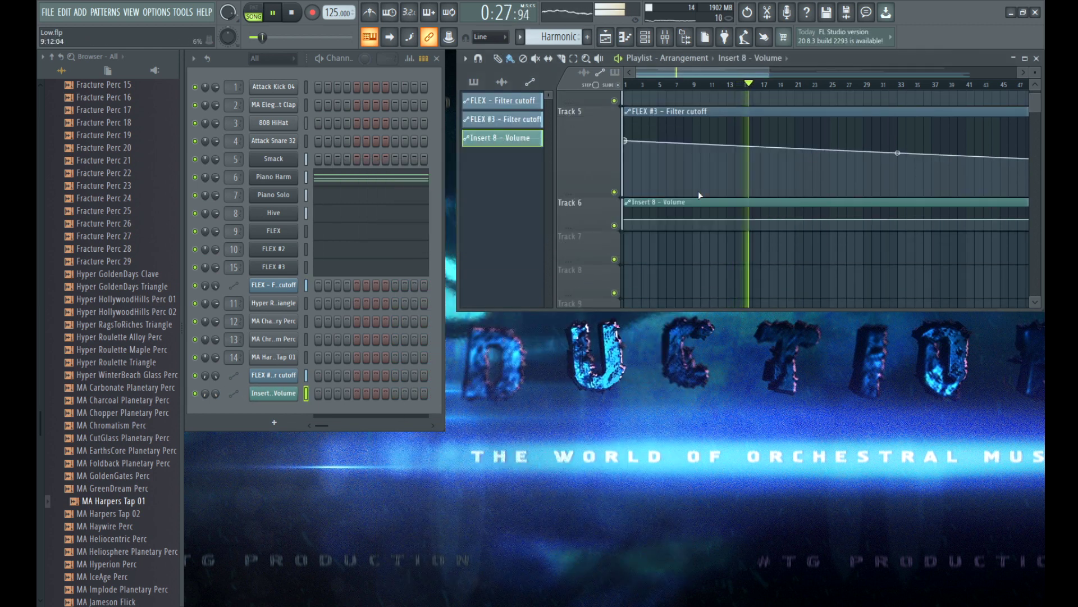
# Step: Enlarge Track 6 and add points to the Insert 8 volume curve so the level steps up just before bar 17
pyautogui.moveTo(574, 229); pyautogui.dragTo(574, 307)
pyautogui.scroll(2, 766, 261)
pyautogui.scroll(2, 766, 262)
pyautogui.rightClick(743, 261)
pyautogui.scroll(1, 767, 257)
pyautogui.rightClick(751, 241)
pyautogui.moveTo(751, 242)
pyautogui.mouseDown()
pyautogui.moveTo(734, 222)
pyautogui.moveTo(732, 249)
pyautogui.mouseUp()
pyautogui.scroll(-2, 709, 231)
pyautogui.scroll(-2, 725, 222)
pyautogui.scroll(-3, 724, 240)
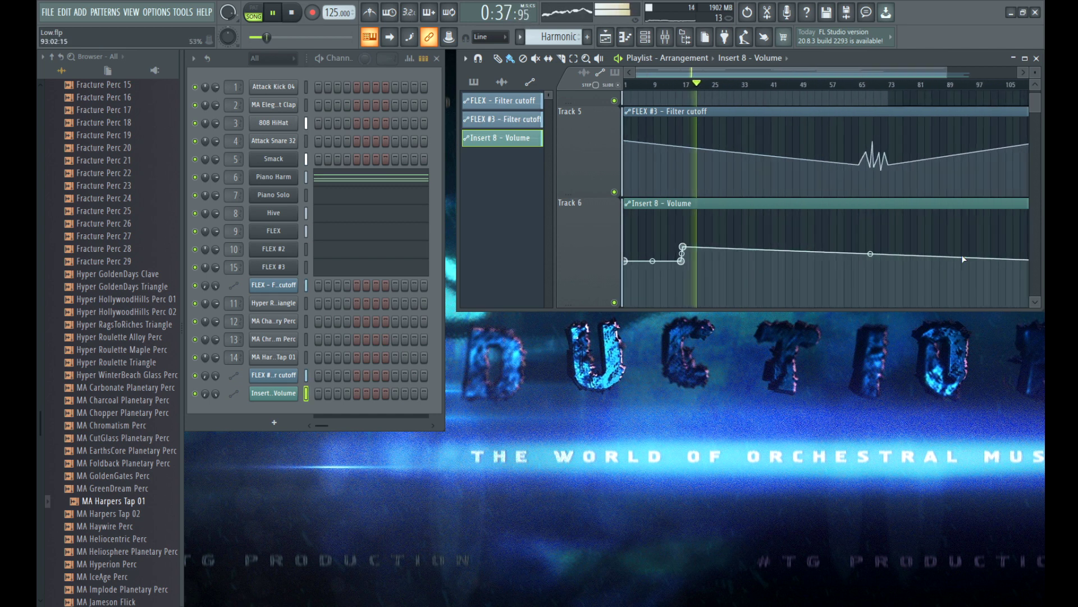
# Step: Raise the end point of the Insert 8 volume curve at bar 119 to 63% to keep the level even
pyautogui.moveTo(979, 263); pyautogui.dragTo(979, 246)
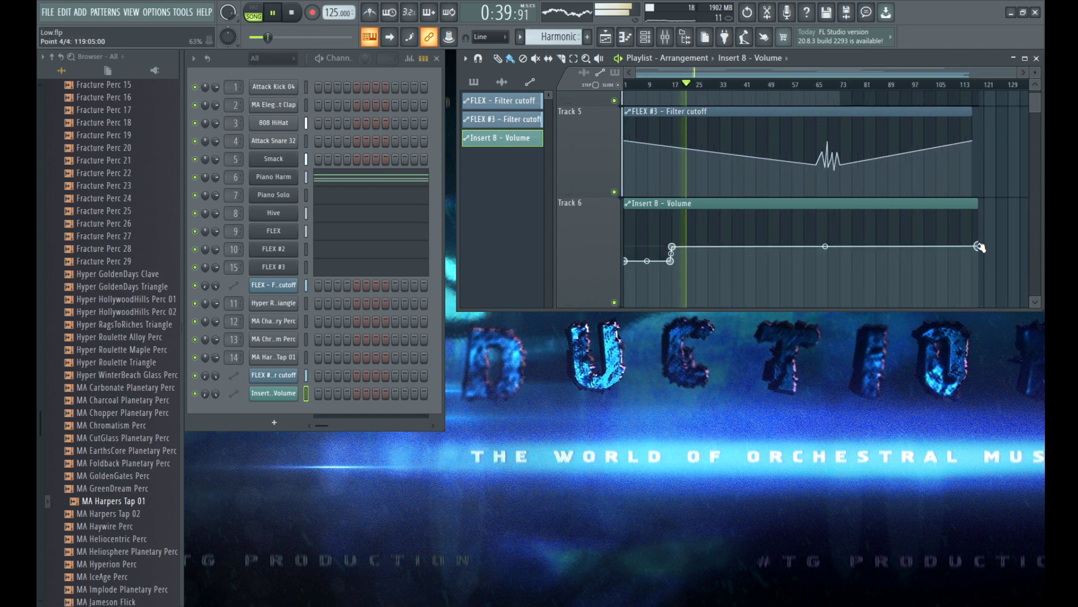
pyautogui.scroll(4, 721, 152)
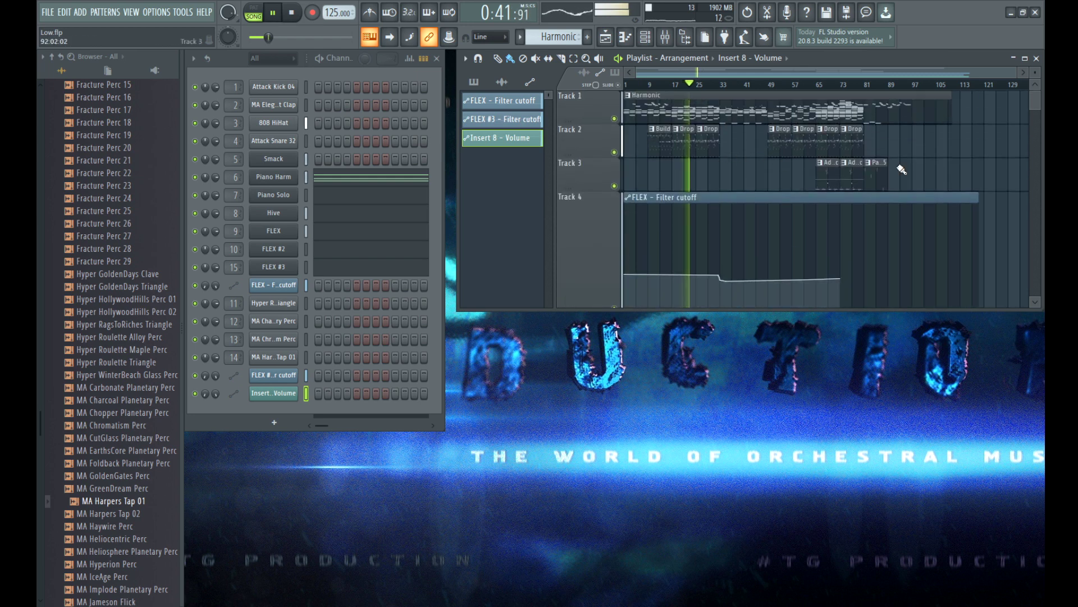
pyautogui.scroll(3, 898, 172)
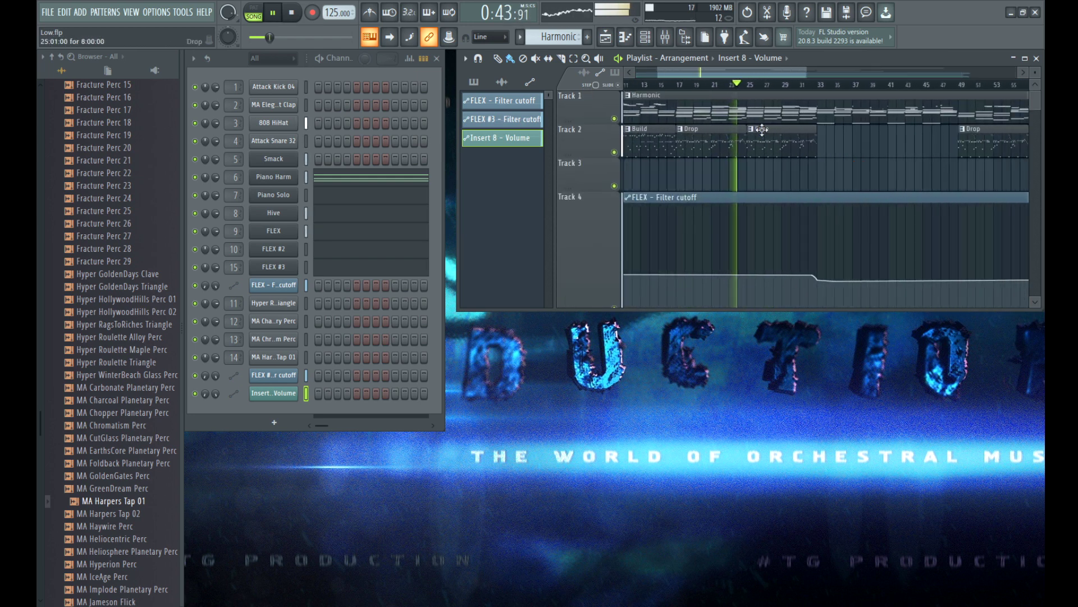
# Step: Solo Insert 9, Insert 8 and Insert 6 in the mixer to compare their sound during the drop
pyautogui.click(668, 40)
pyautogui.rightClick(465, 387)
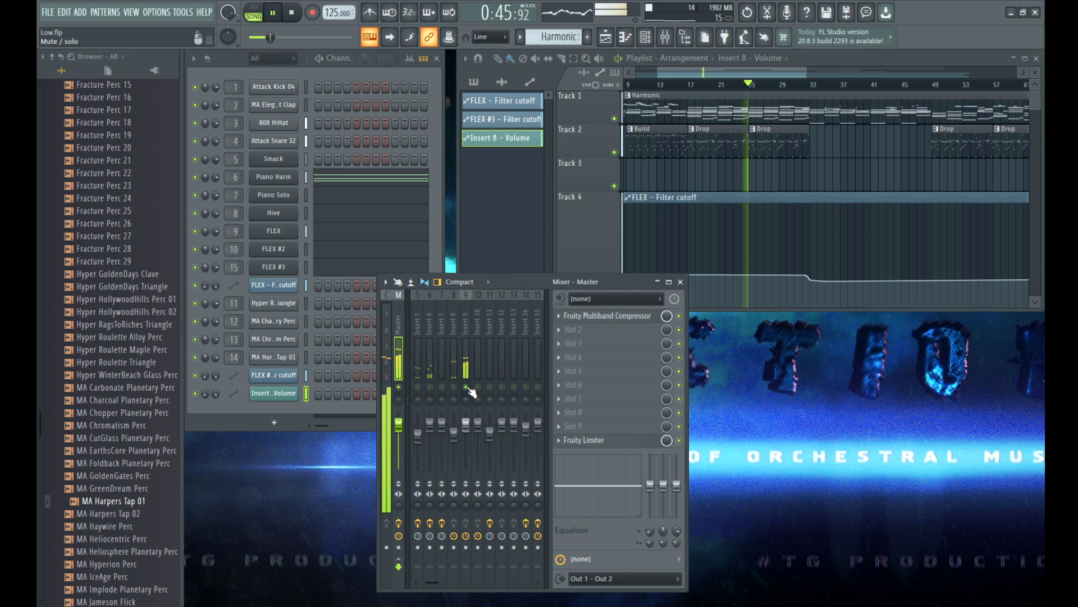
pyautogui.rightClick(453, 387)
pyautogui.rightClick(430, 386)
pyautogui.rightClick(431, 386)
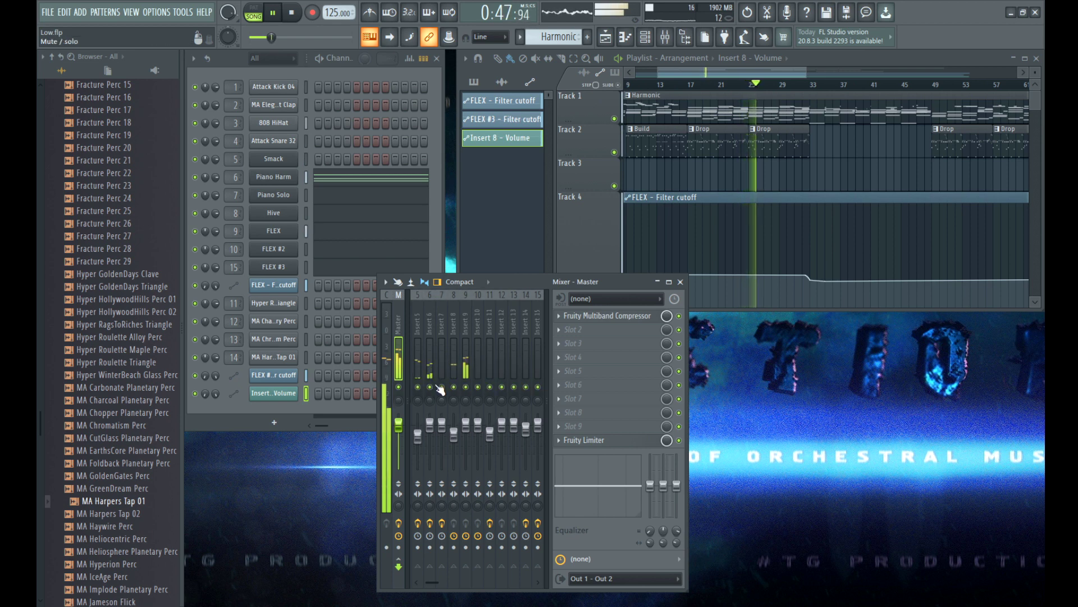
pyautogui.scroll(4, 441, 389)
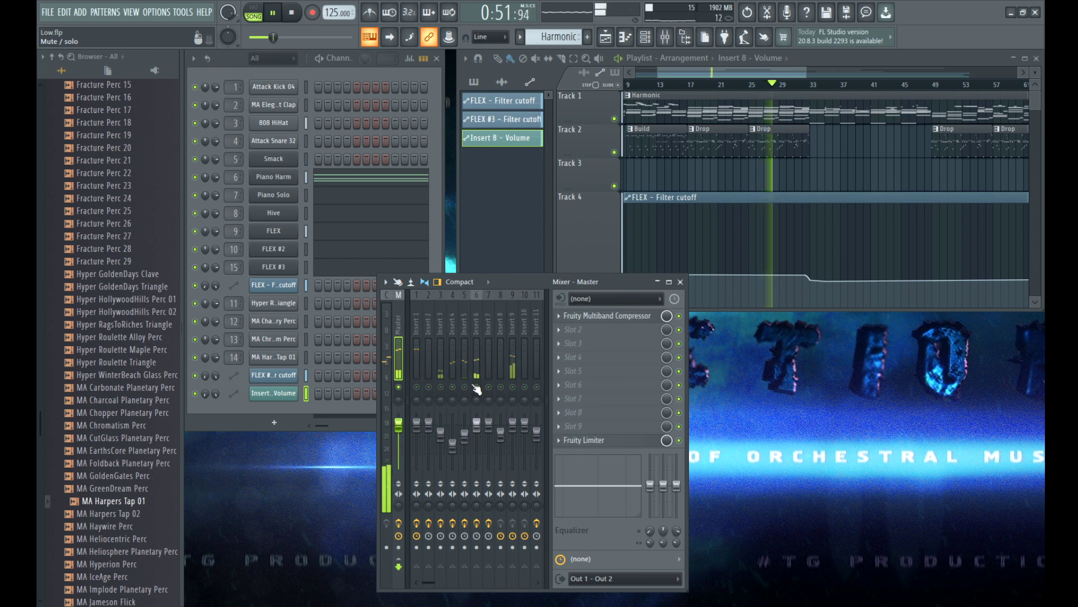
# Step: On Insert 5's Fruity parametric EQ 2, boost the high shelf around 3204 Hz and cut the lows with band 1
pyautogui.click(461, 373)
pyautogui.click(607, 316)
pyautogui.moveTo(486, 286); pyautogui.dragTo(445, 265)
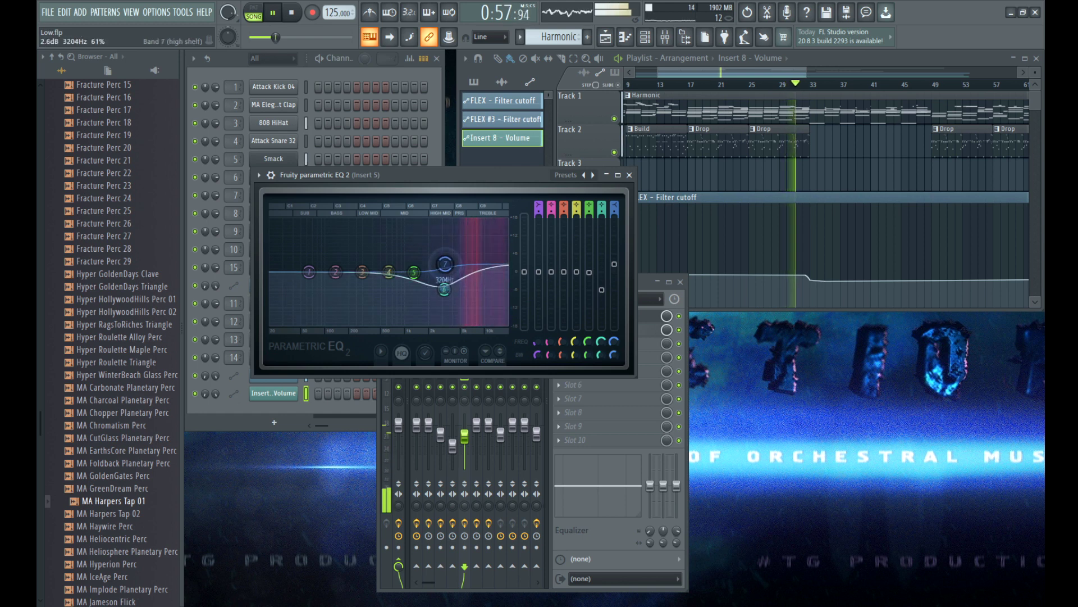
pyautogui.moveTo(309, 272); pyautogui.dragTo(326, 292)
pyautogui.moveTo(445, 265)
pyautogui.mouseDown()
pyautogui.moveTo(446, 235)
pyautogui.moveTo(444, 261)
pyautogui.mouseUp()
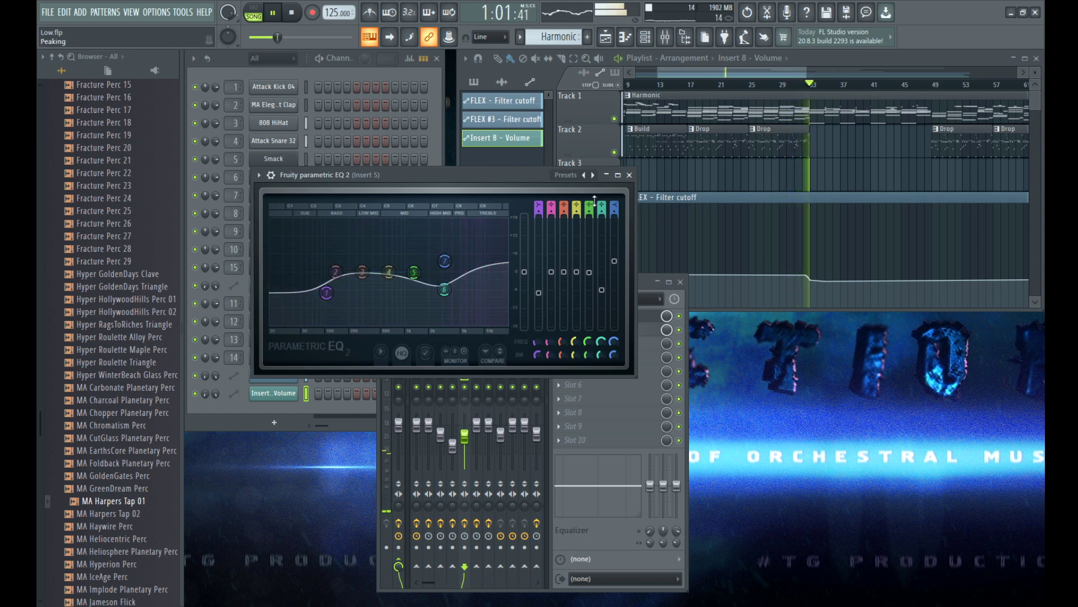
pyautogui.click(630, 176)
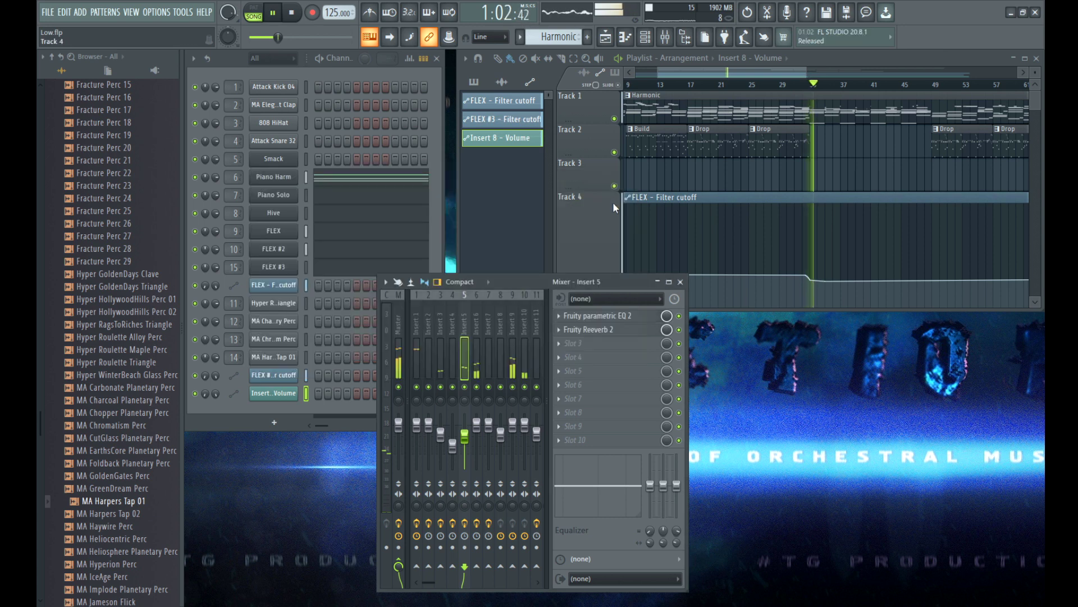
pyautogui.click(680, 282)
# Step: Adjust the gain of the Master's Fruity Limiter and its compressor-mode settings while the drop plays
pyautogui.scroll(-1, 897, 90)
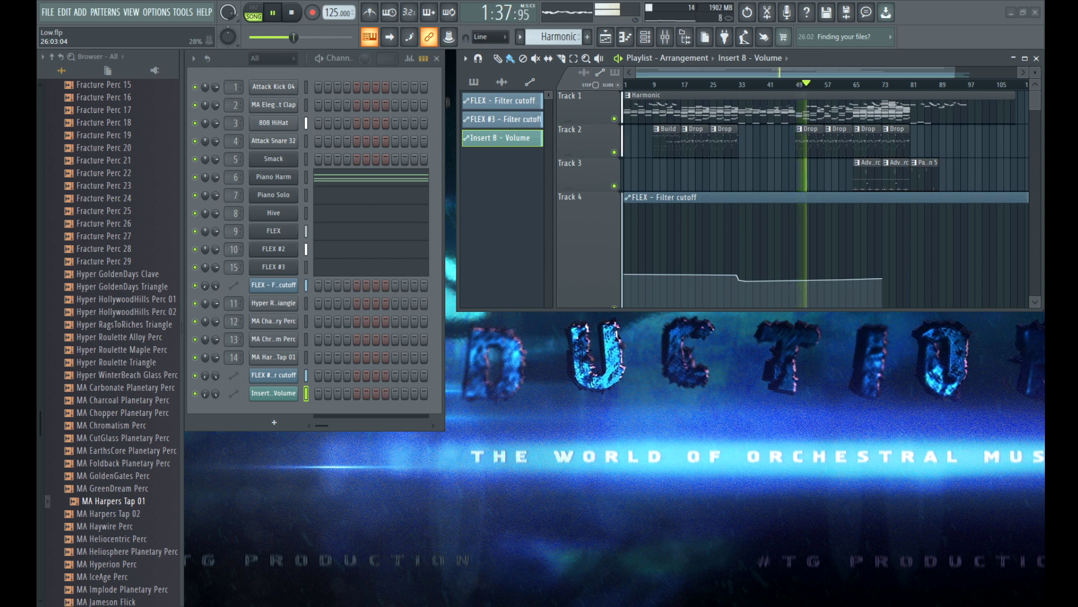
pyautogui.scroll(2, 756, 73)
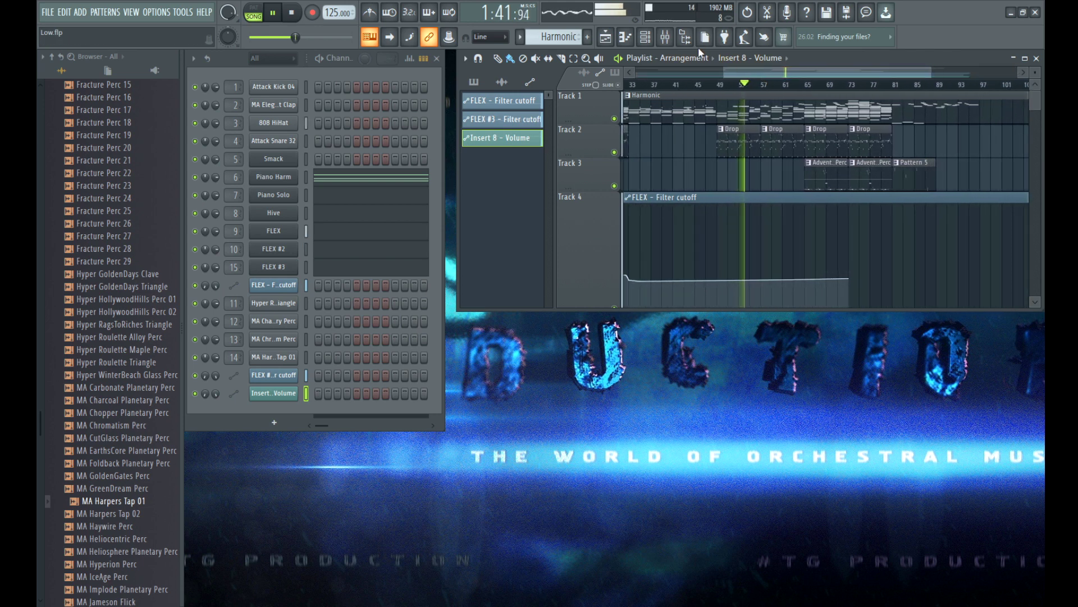
pyautogui.click(665, 37)
pyautogui.click(397, 345)
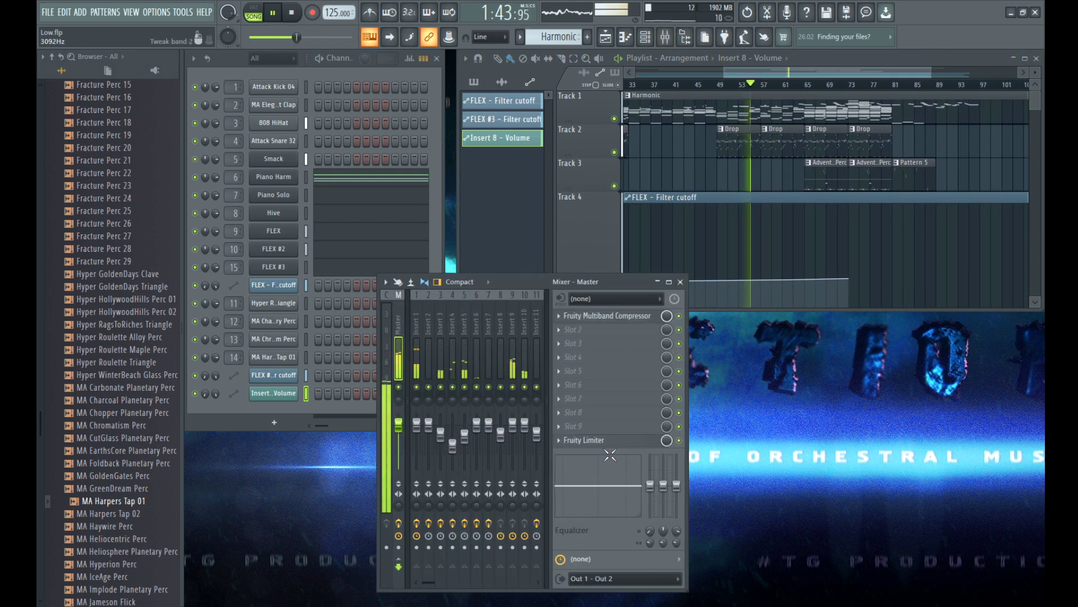
pyautogui.click(585, 439)
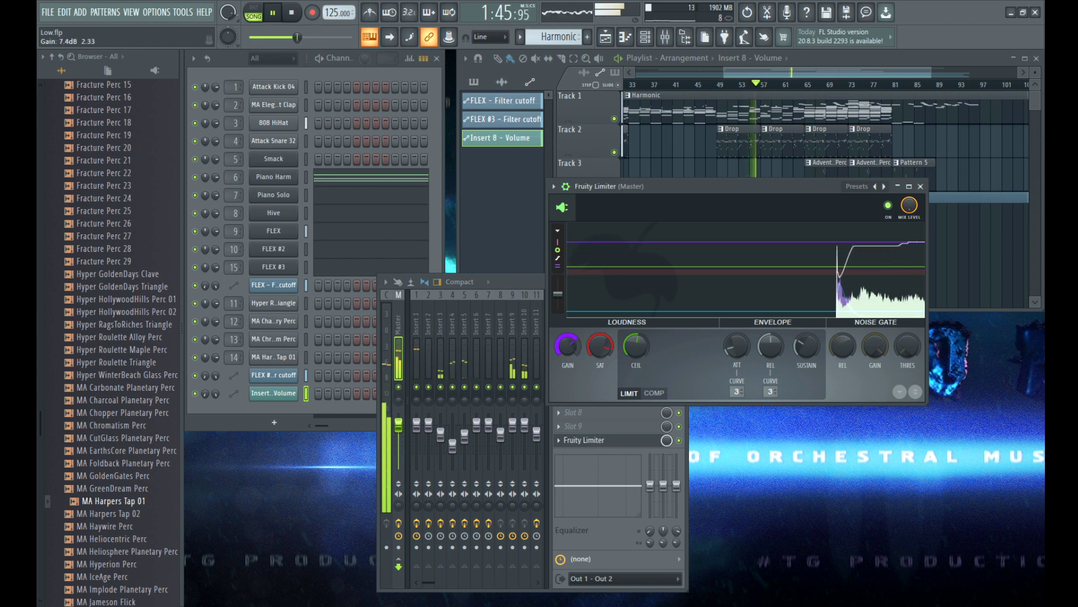
pyautogui.moveTo(575, 349); pyautogui.dragTo(576, 352)
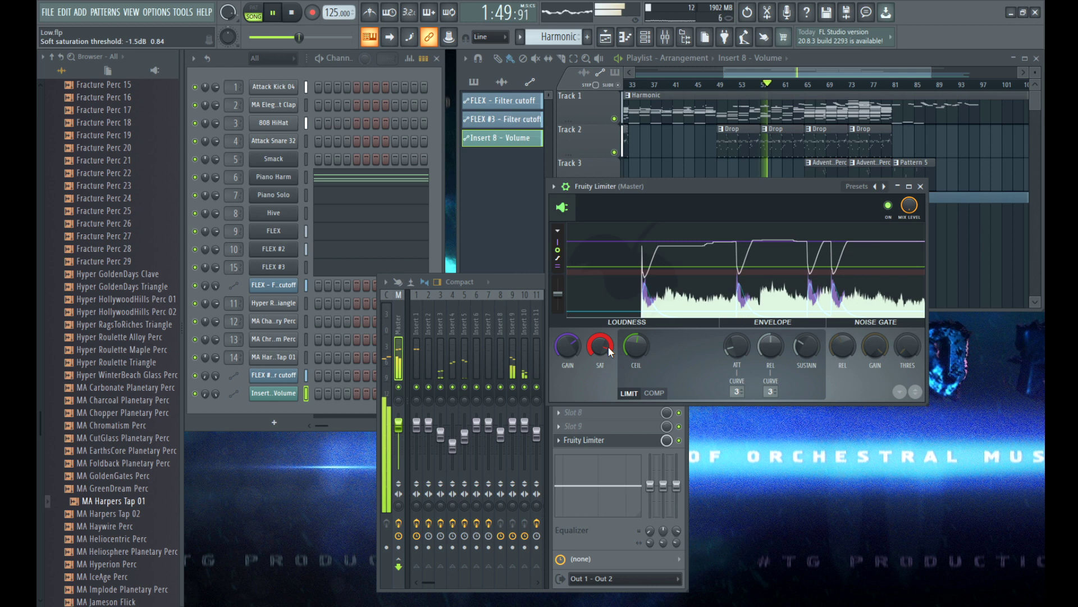
pyautogui.click(654, 393)
pyautogui.moveTo(644, 349); pyautogui.dragTo(672, 343)
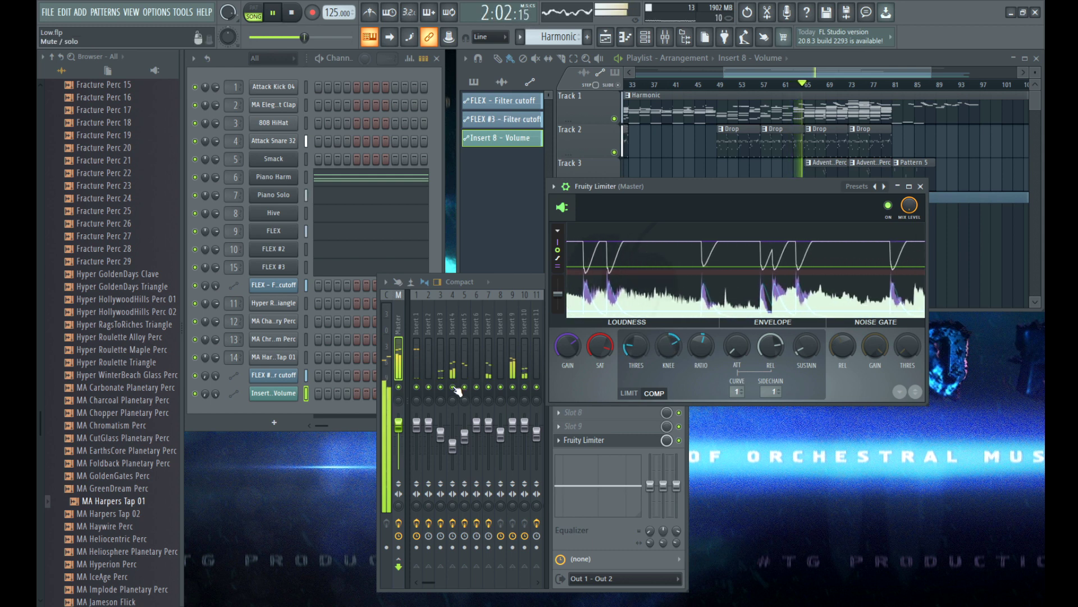
# Step: Add a Fruity Reeverb 2 effect to slot 3 of Insert 4
pyautogui.click(452, 365)
pyautogui.click(600, 342)
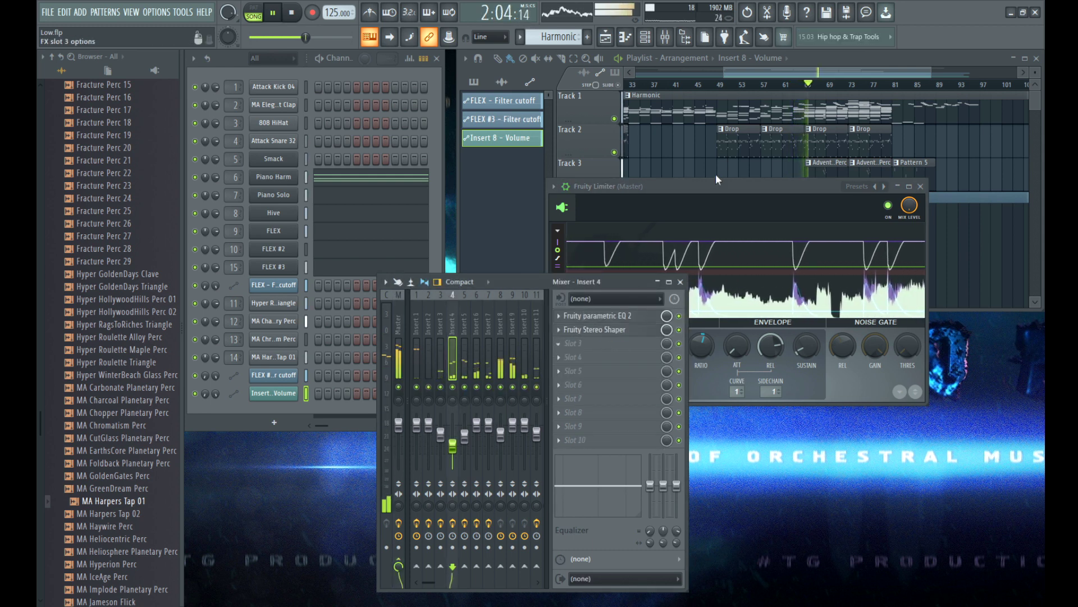
pyautogui.click(717, 174)
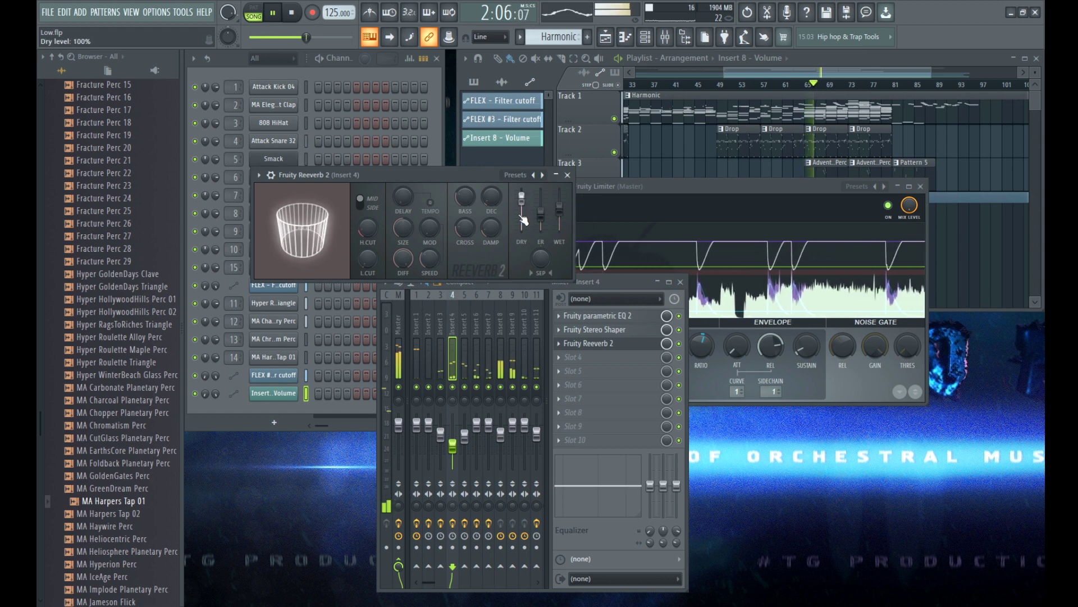
# Step: Solo Insert 4, increase the room size in its Fruity Reeverb 2 and set the track's volume to 57%
pyautogui.scroll(-3, 517, 392)
pyautogui.click(513, 391)
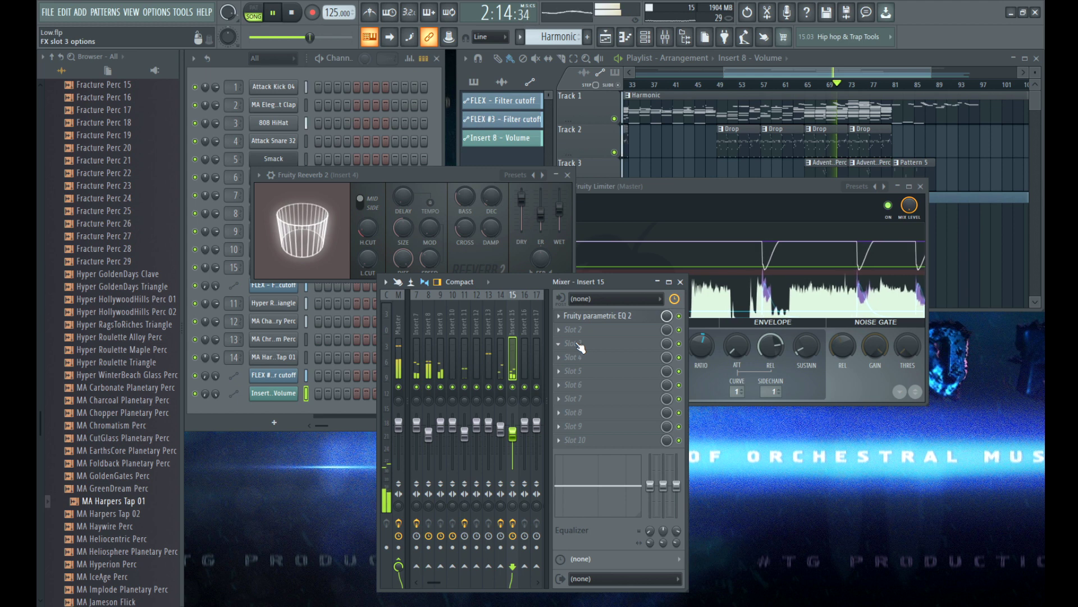
pyautogui.scroll(3, 515, 371)
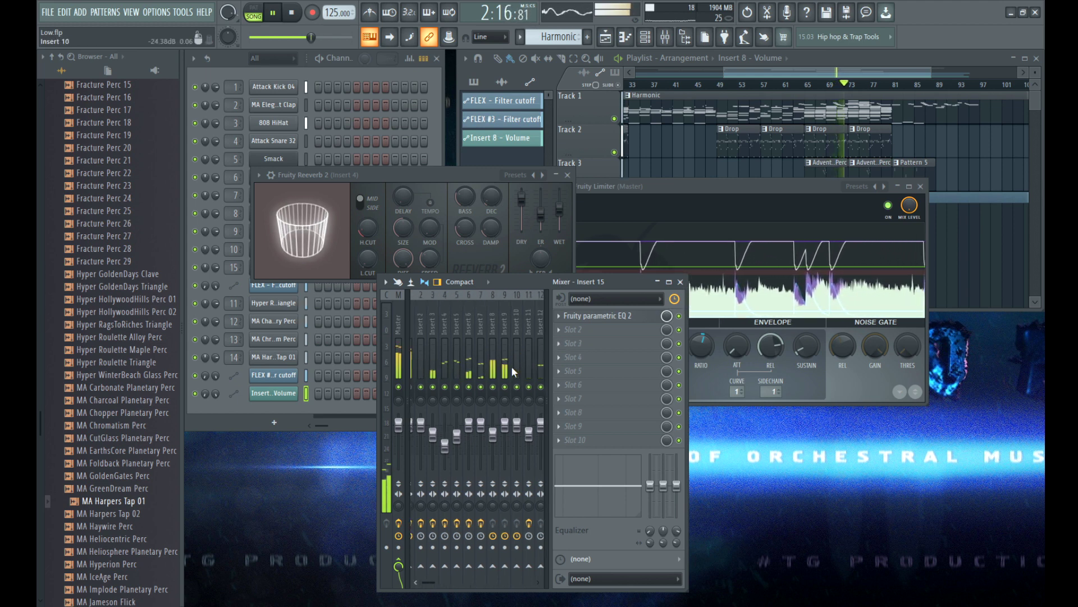
pyautogui.rightClick(452, 387)
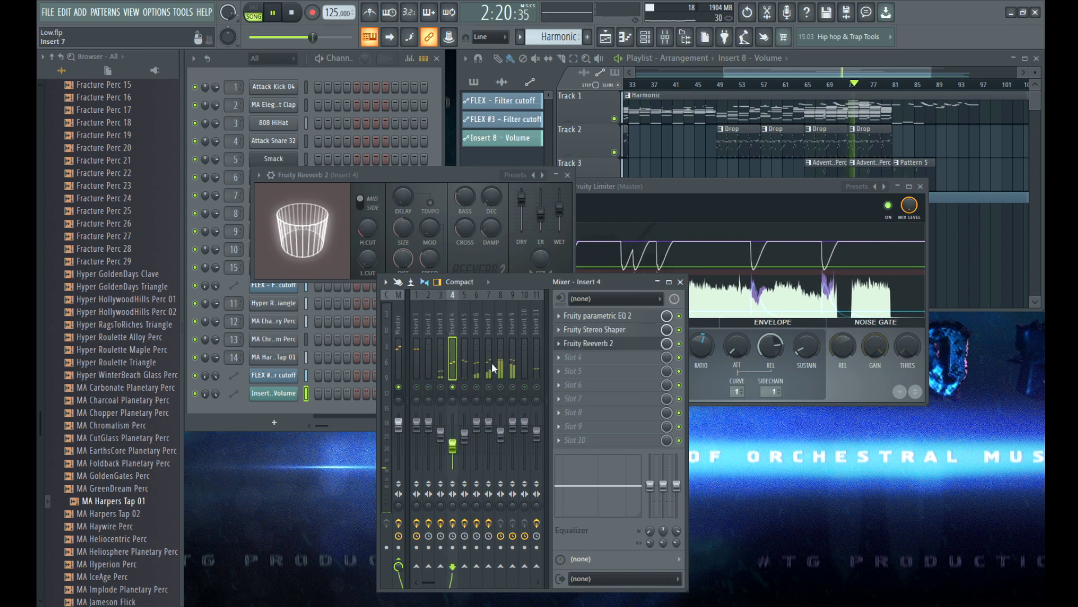
pyautogui.moveTo(404, 228); pyautogui.dragTo(404, 207)
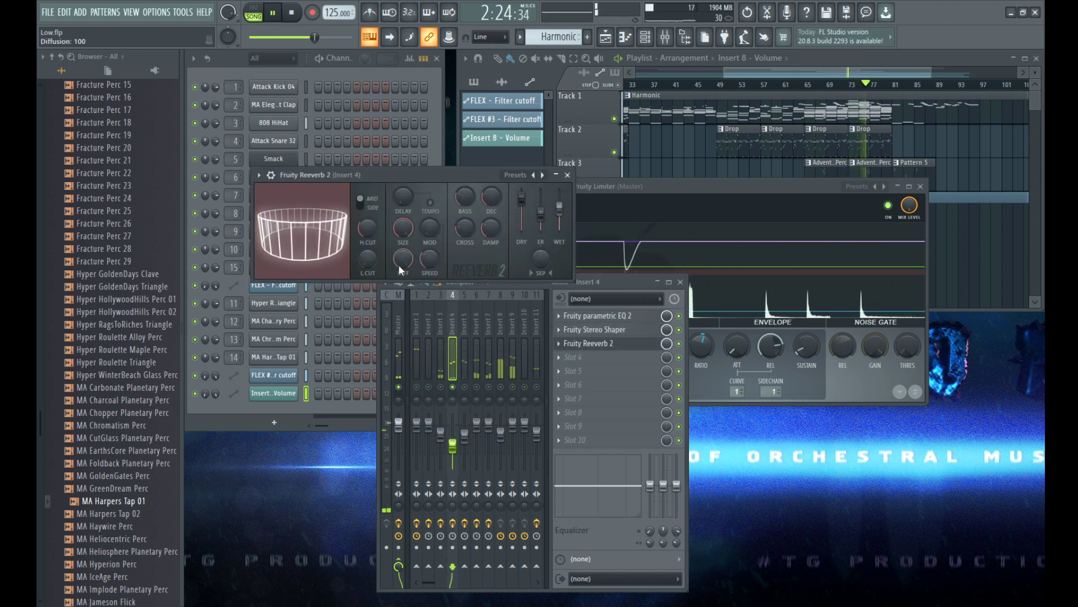
pyautogui.click(455, 391)
pyautogui.rightClick(455, 389)
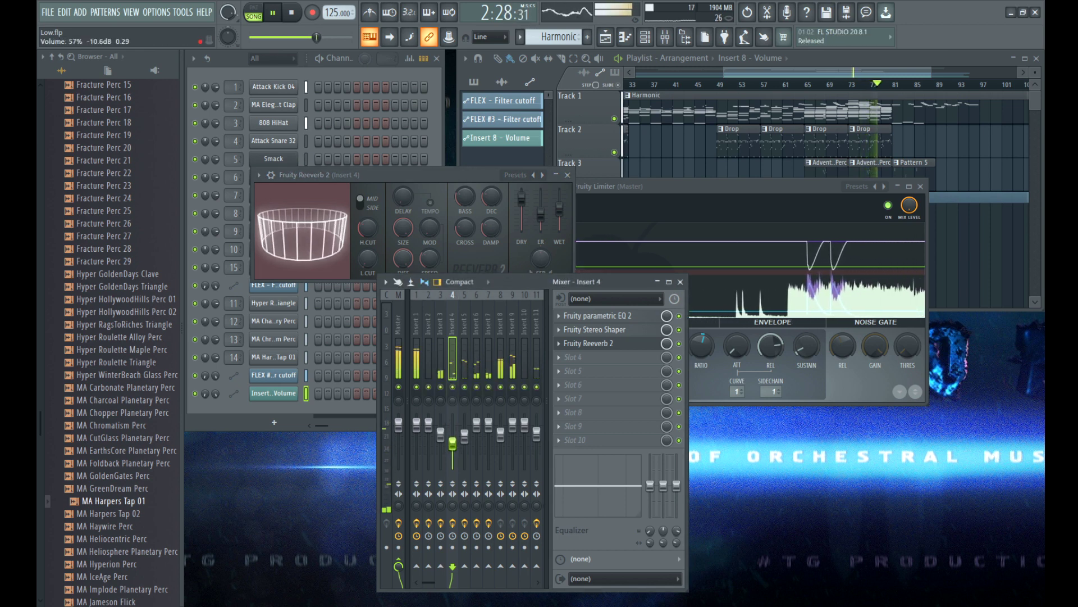
# Step: Solo Insert 5 and open its Fruity Reeverb 2 to compare its reverb with Insert 4's
pyautogui.rightClick(464, 388)
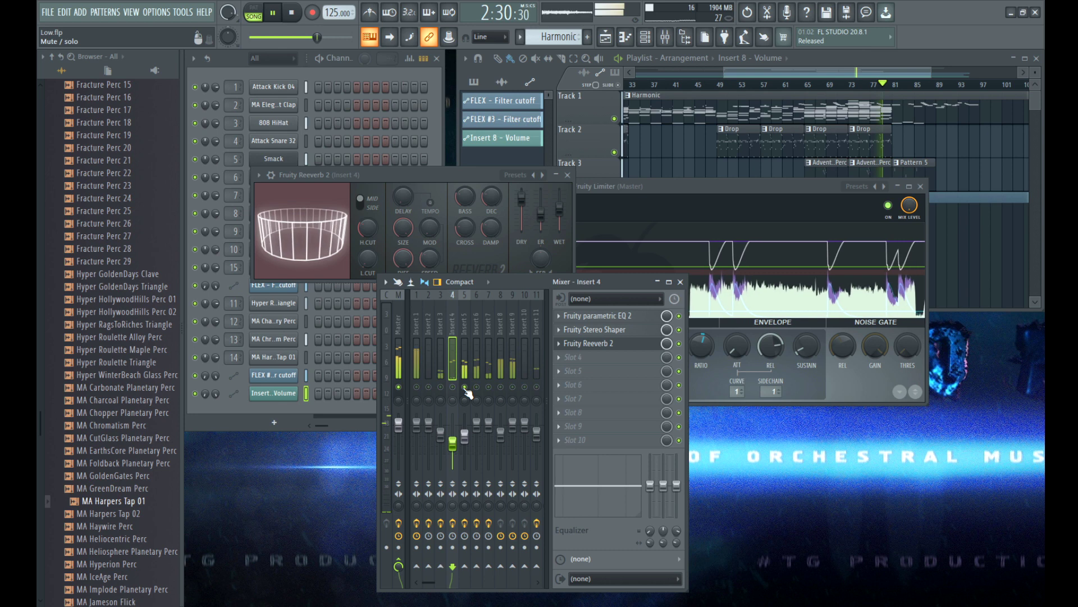
pyautogui.click(601, 333)
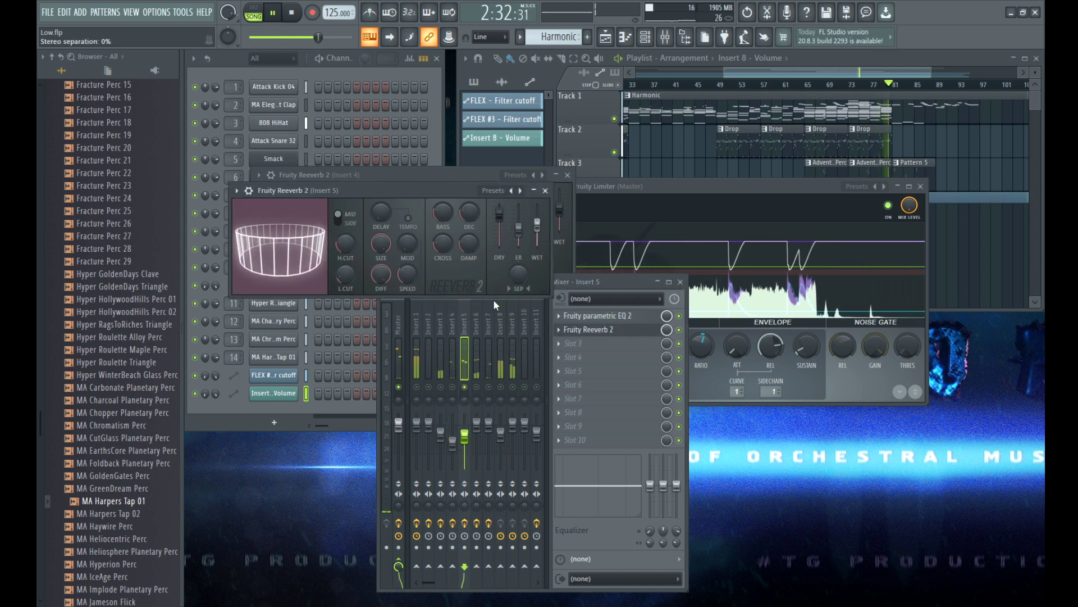
pyautogui.click(455, 393)
pyautogui.rightClick(453, 387)
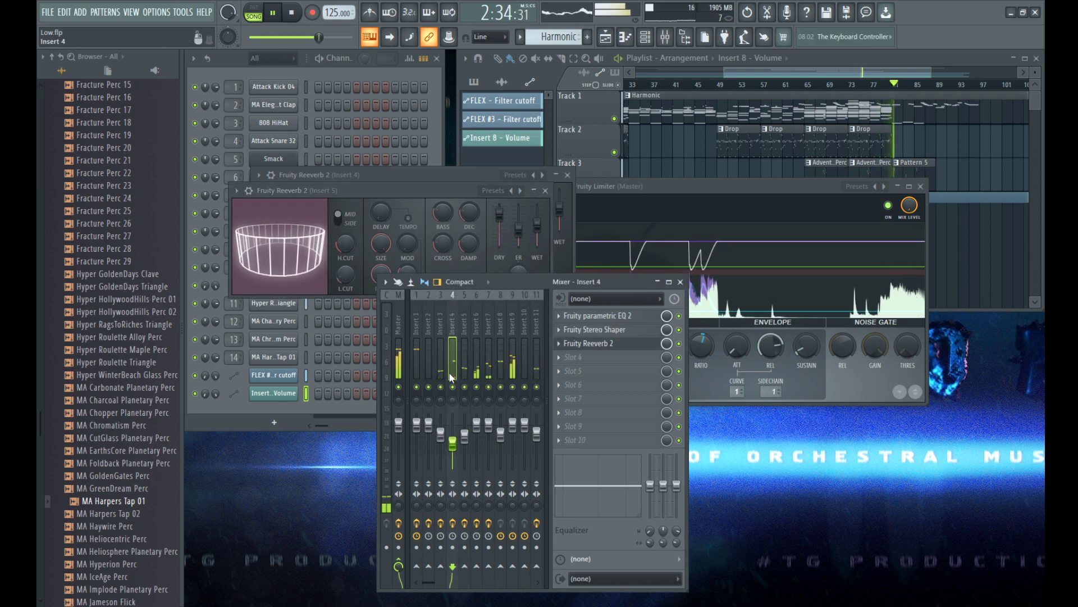
# Step: Close the Fruity Reeverb 2 windows of Insert 4 and Insert 5 and solo Insert 9 to check its sound
pyautogui.click(617, 343)
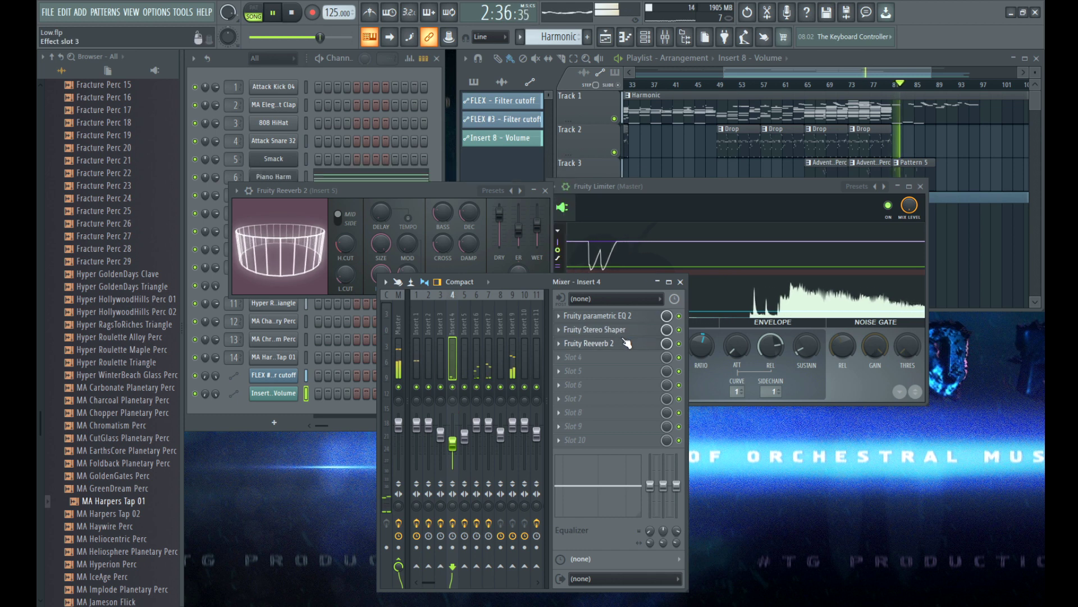
pyautogui.click(568, 175)
pyautogui.click(546, 191)
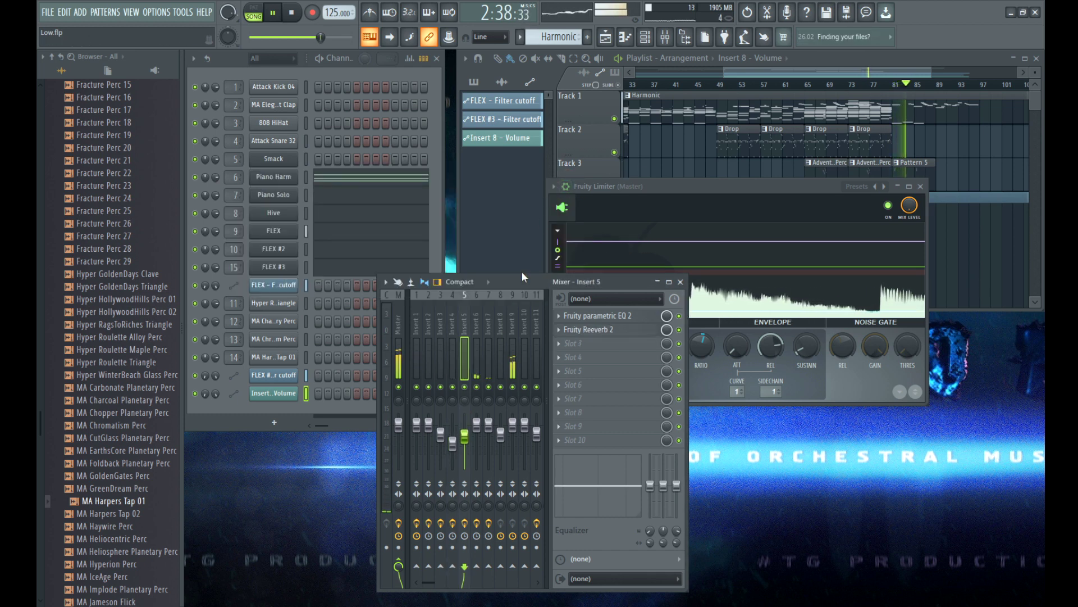
pyautogui.rightClick(514, 387)
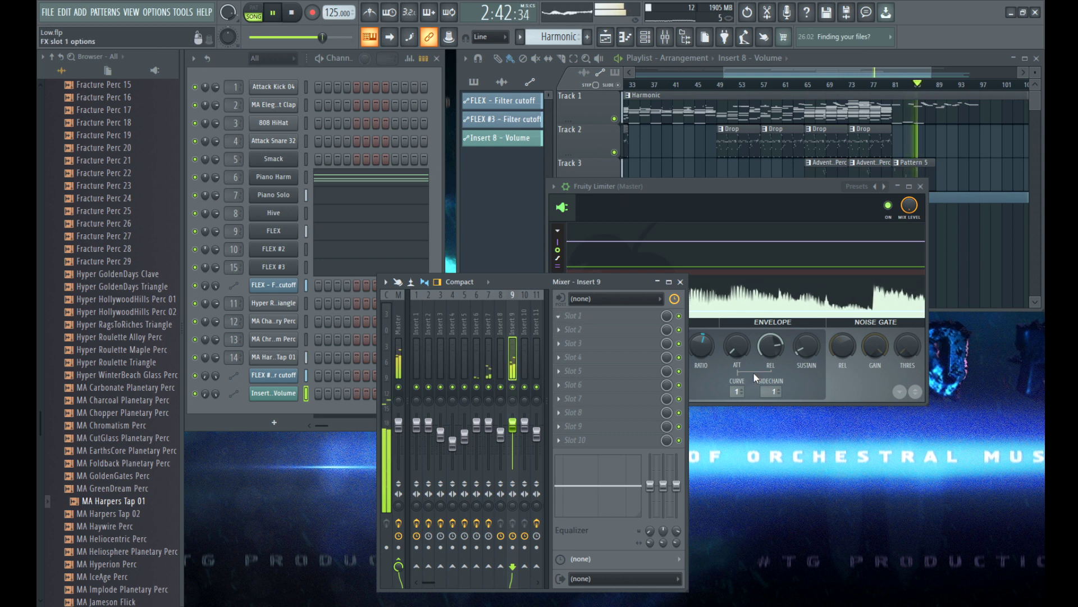
# Step: Lower the first low band slightly in Insert 9's Fruity parametric EQ 2 and close the equalizer
pyautogui.moveTo(292, 272); pyautogui.dragTo(292, 282)
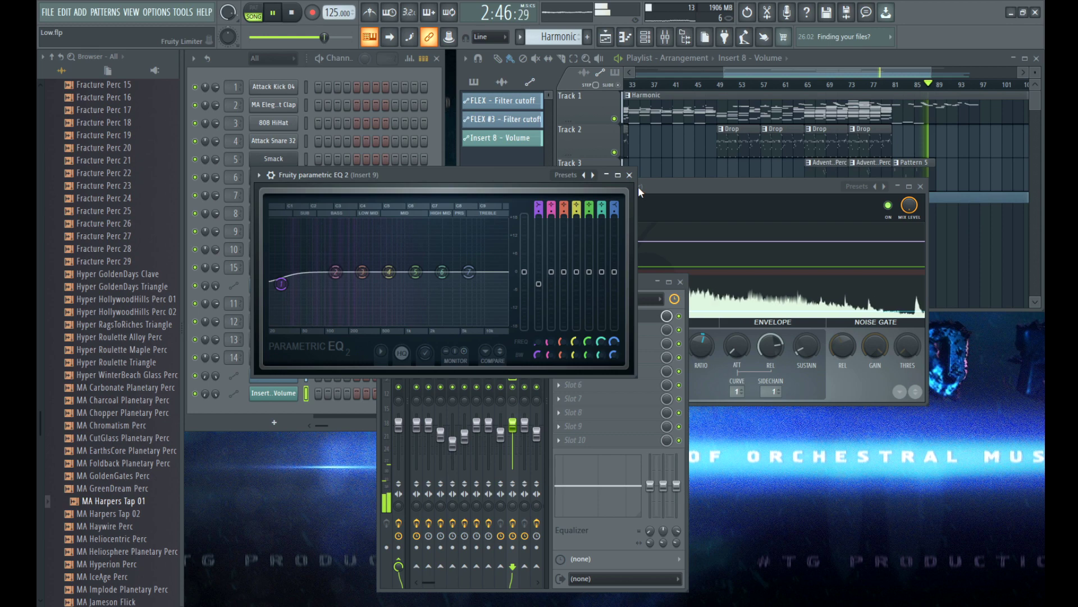
pyautogui.click(629, 175)
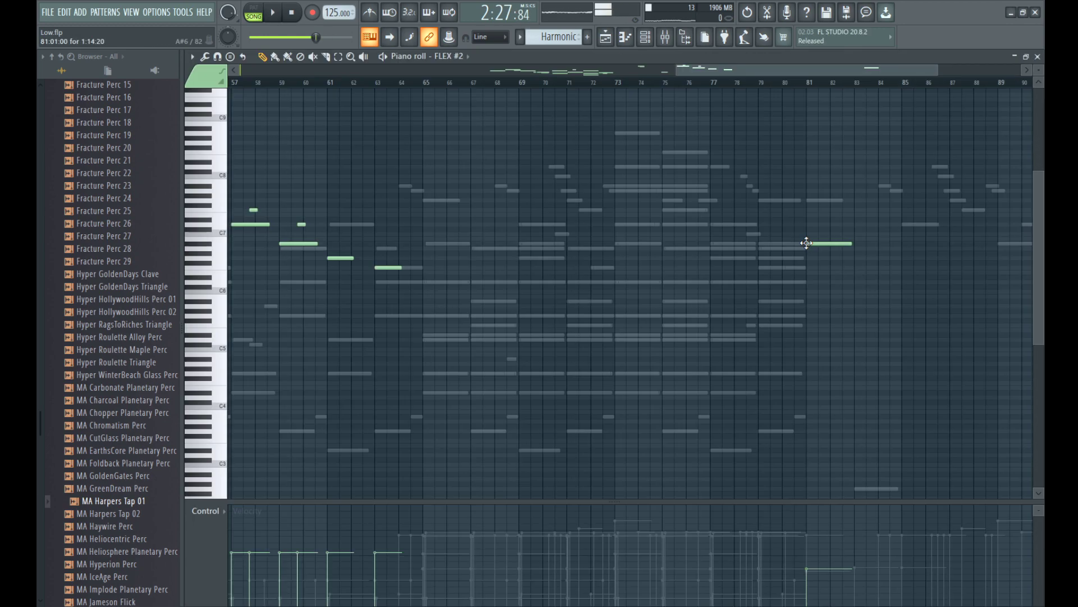
# Step: Move the FLEX #2 note at bar 81 to G7, reduce its velocity and play it back
pyautogui.moveTo(808, 243); pyautogui.dragTo(807, 249)
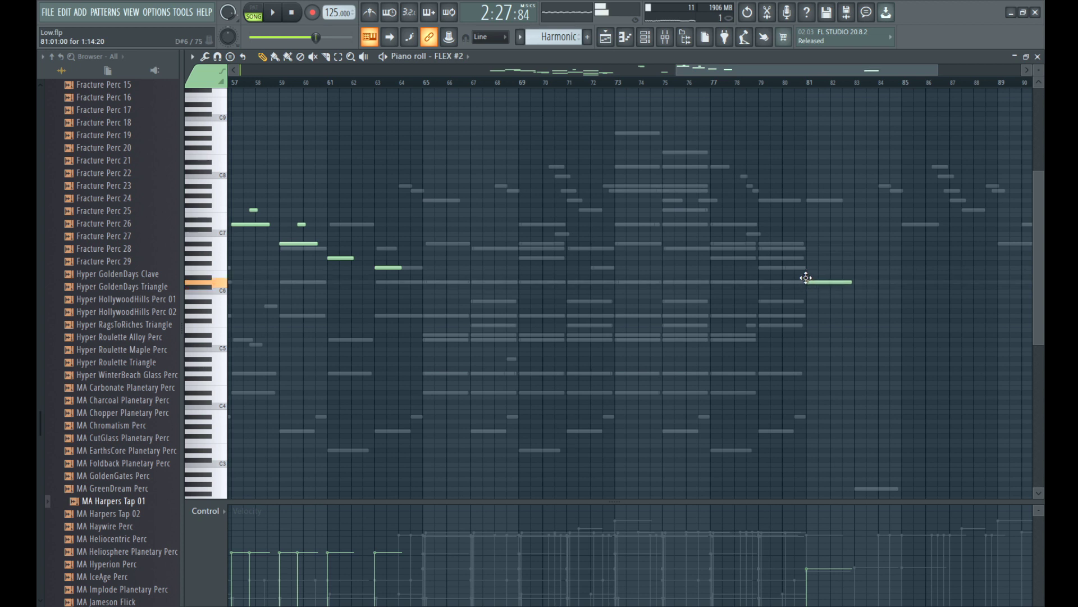
pyautogui.press('space')
pyautogui.click(677, 201)
pyautogui.moveTo(677, 556); pyautogui.dragTo(676, 580)
pyautogui.scroll(-4, 810, 363)
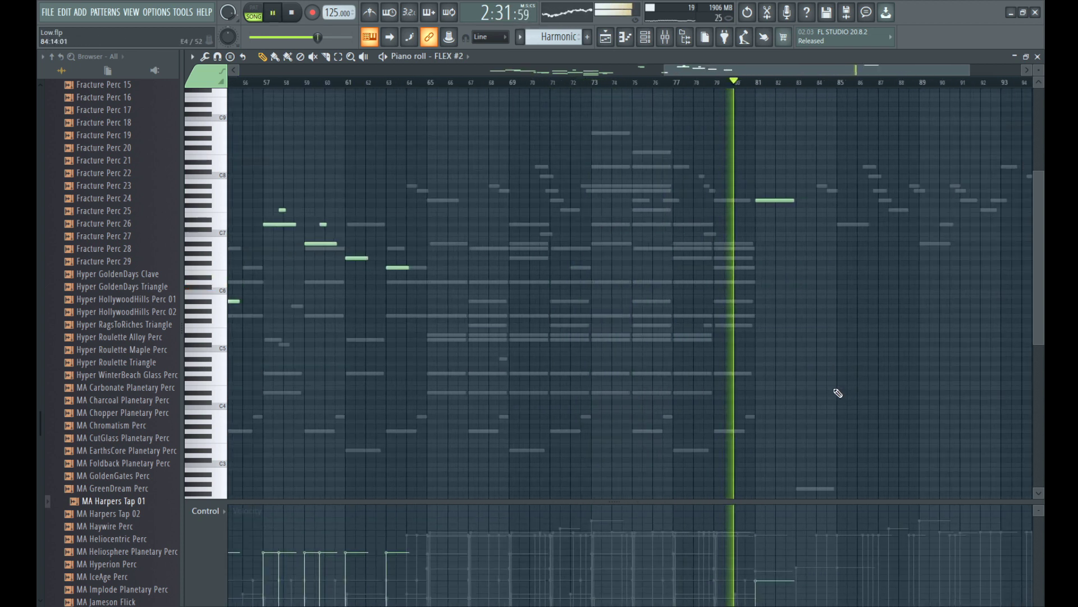
pyautogui.scroll(4, 695, 202)
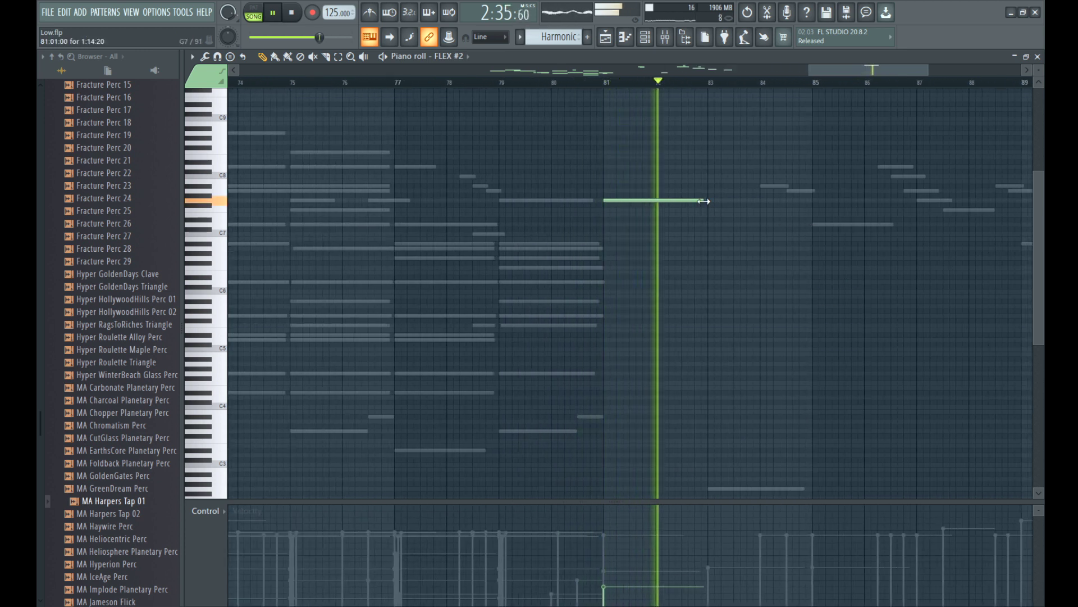
# Step: Raise the velocity of the G7 note at bar 81, replaying it and checking its level in the mixer
pyautogui.click(608, 83)
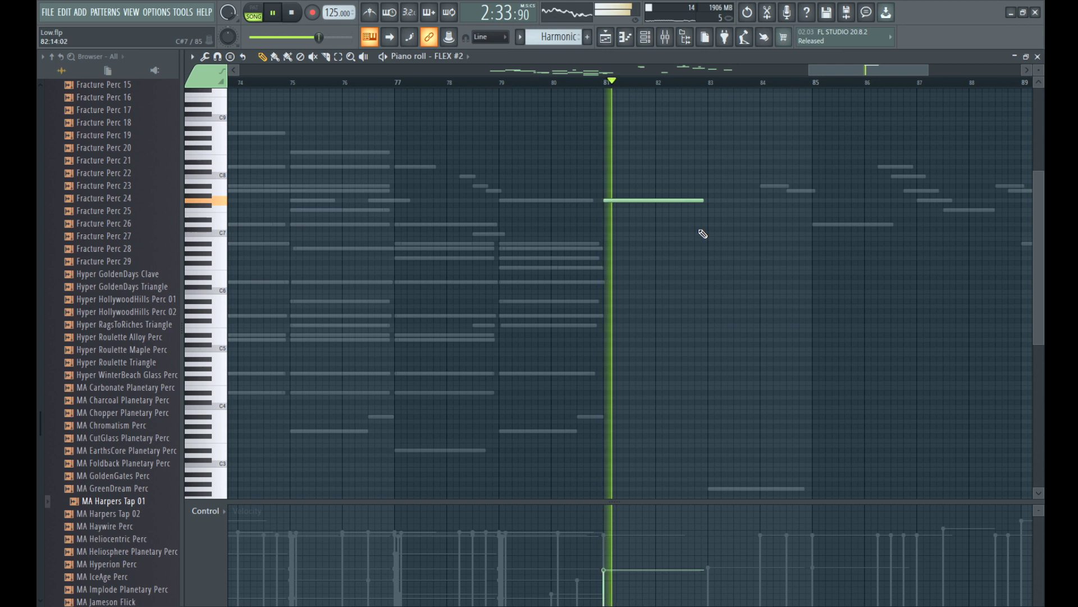
pyautogui.click(680, 41)
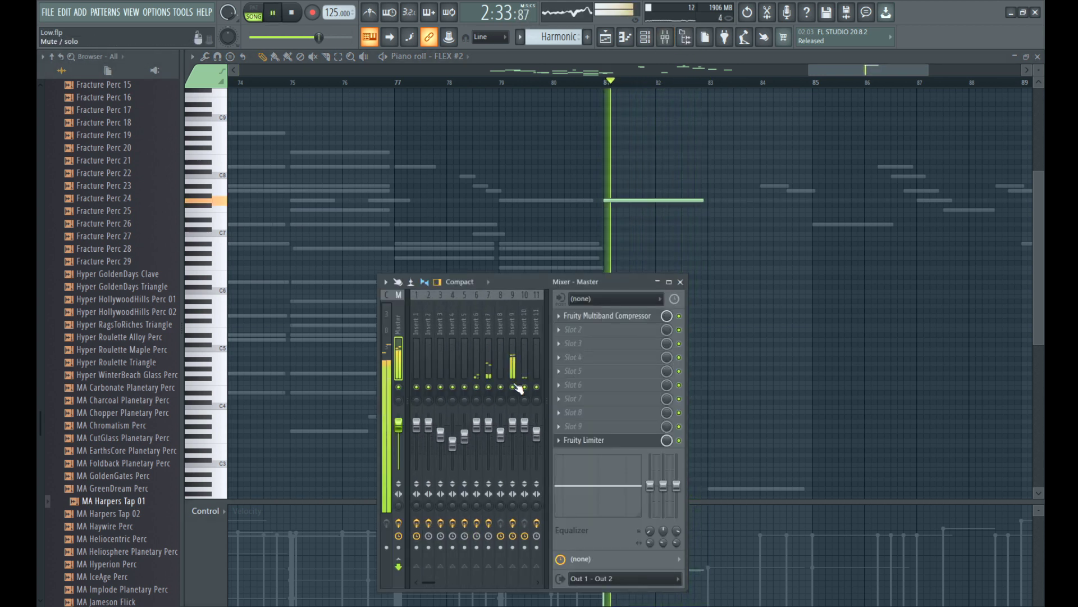
pyautogui.press('F9')
pyautogui.press('space')
pyautogui.press('space')
pyautogui.press('space')
pyautogui.press('space')
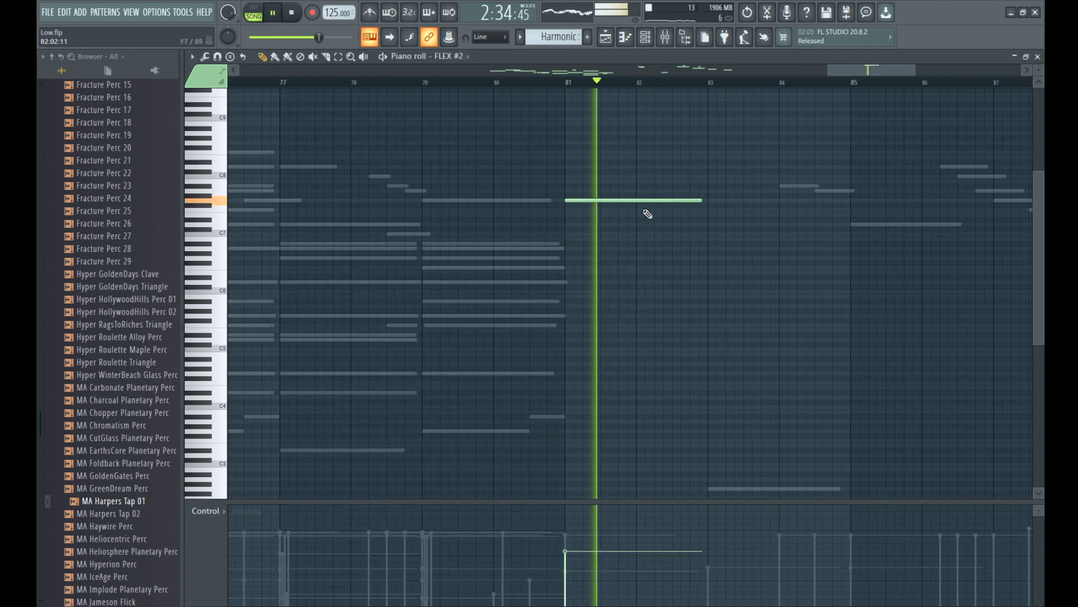
# Step: Add a short F7 slide note between bars 82 and 83 and lengthen the G7 note to bar 85
pyautogui.moveTo(643, 200); pyautogui.dragTo(643, 205)
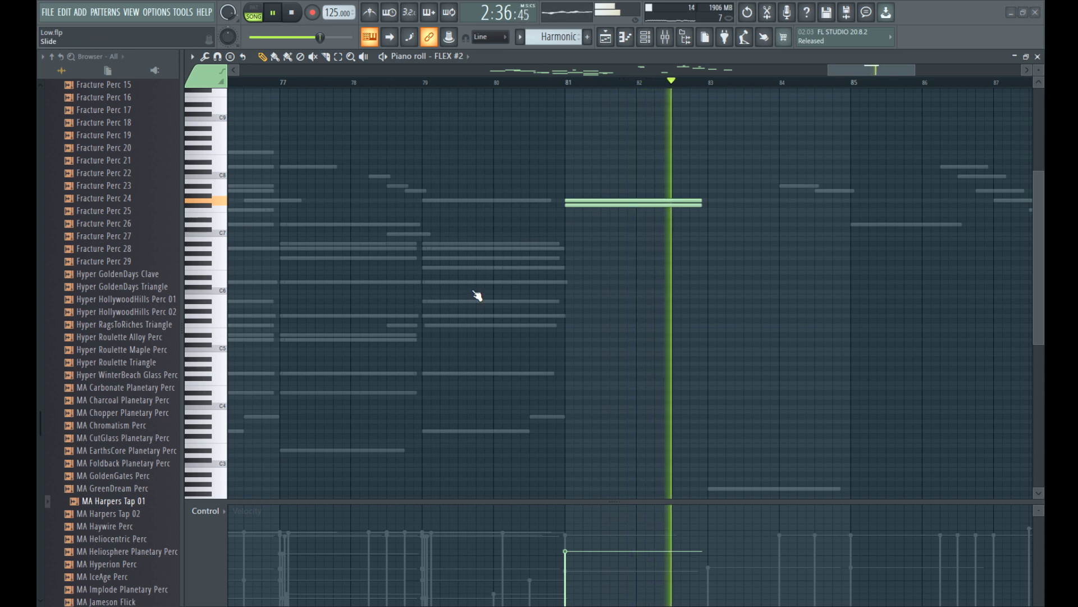
pyautogui.moveTo(702, 207); pyautogui.dragTo(604, 206)
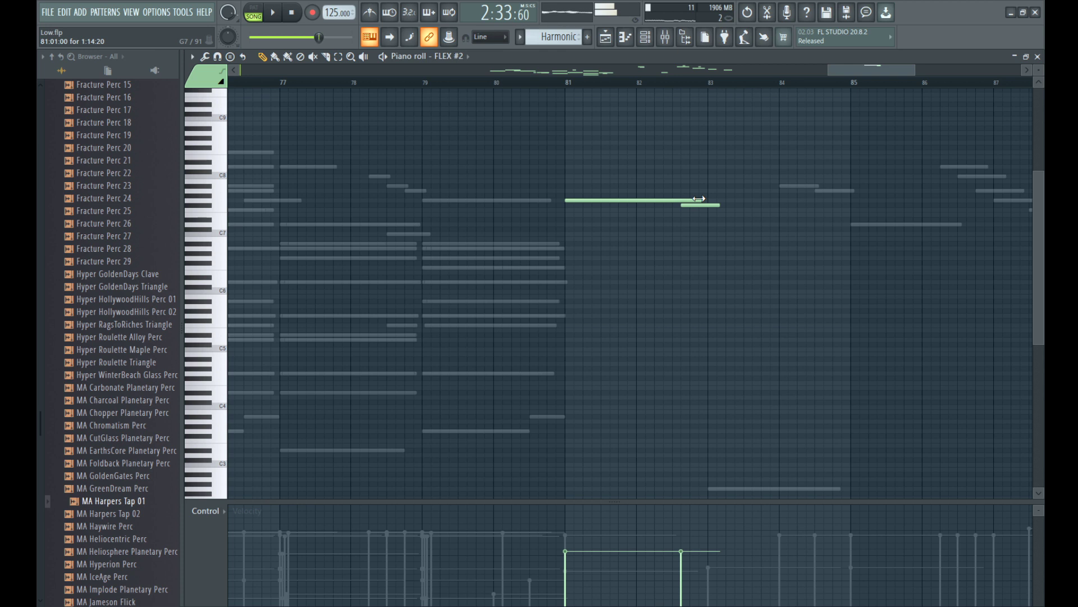
pyautogui.scroll(2, 843, 218)
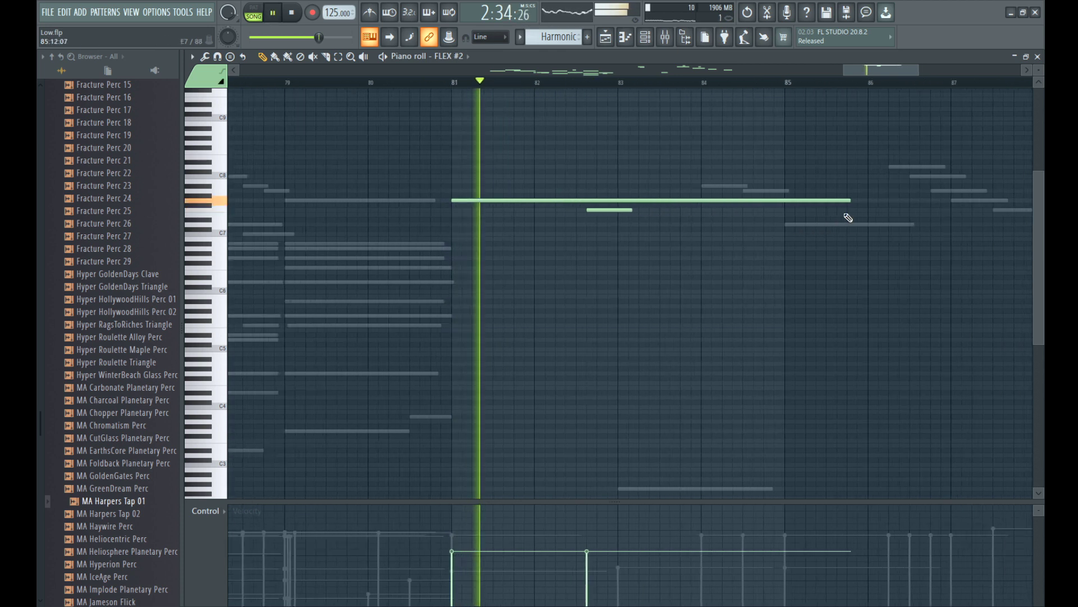
pyautogui.moveTo(851, 201); pyautogui.dragTo(777, 205)
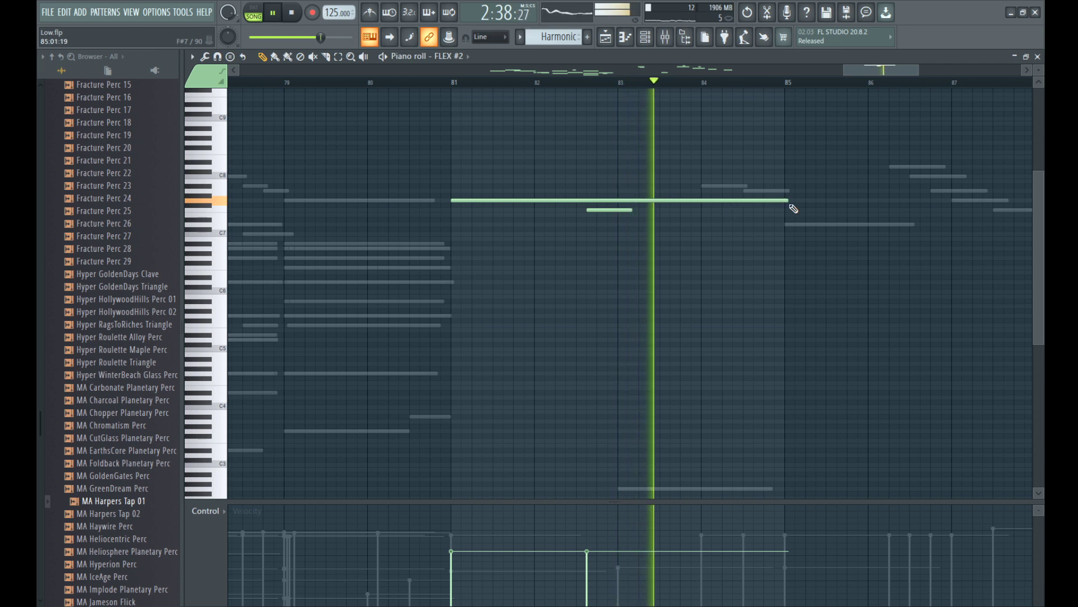
# Step: Add a short D7 slide note just before bar 84 and another short slide note just before bar 85
pyautogui.click(674, 224)
pyautogui.press('space')
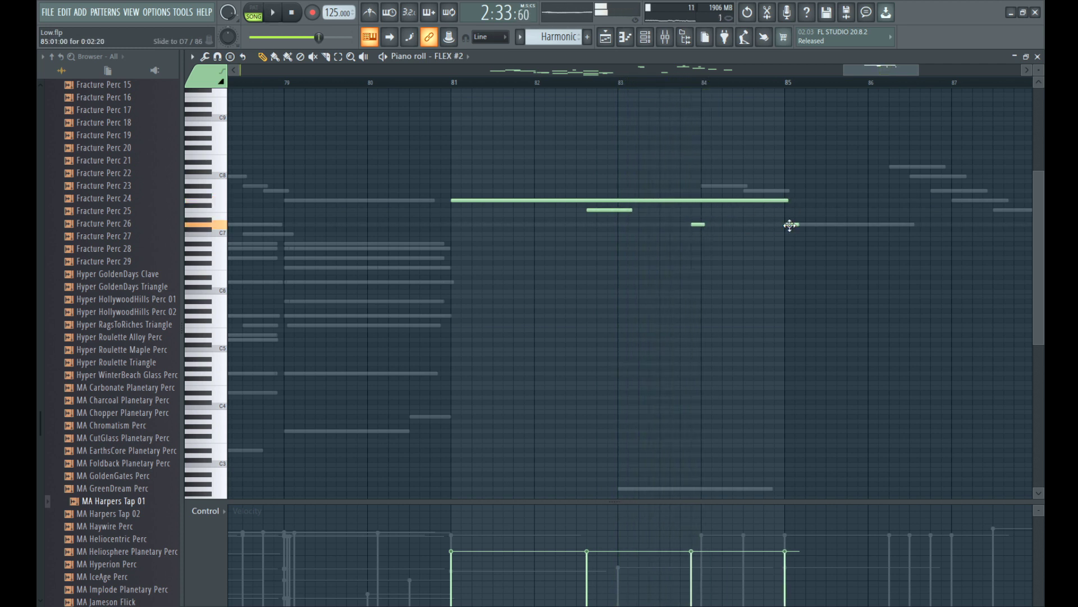
pyautogui.press('space')
pyautogui.hscroll(2, 709, 132)
pyautogui.press('space')
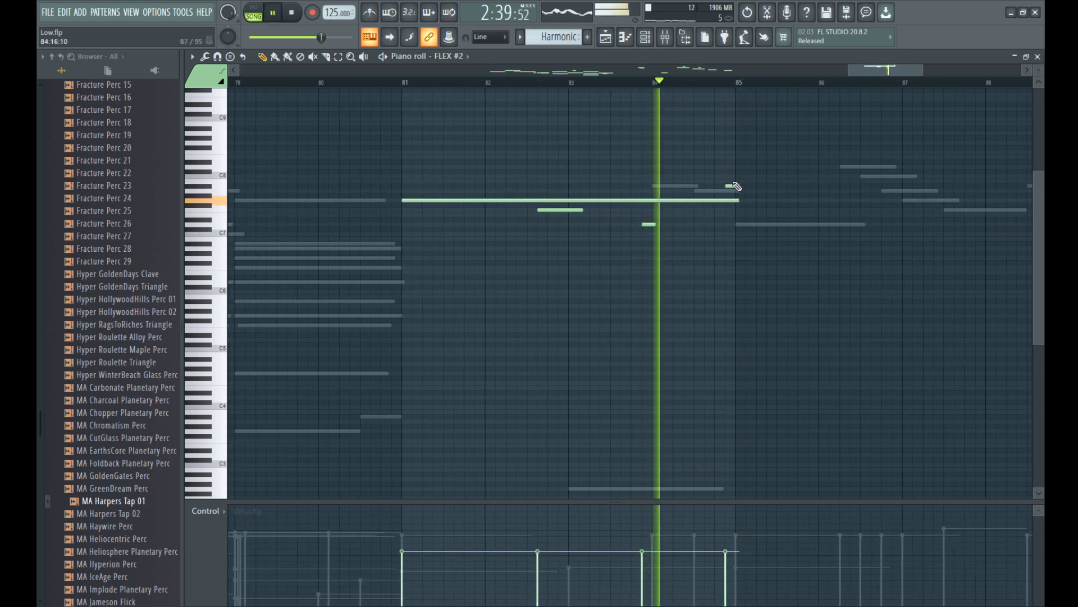
# Step: Extend the G7 note to a length of 5:08:20, lower the slide note before bar 85 to G6 and listen back
pyautogui.moveTo(738, 200); pyautogui.dragTo(865, 200)
pyautogui.click(718, 84)
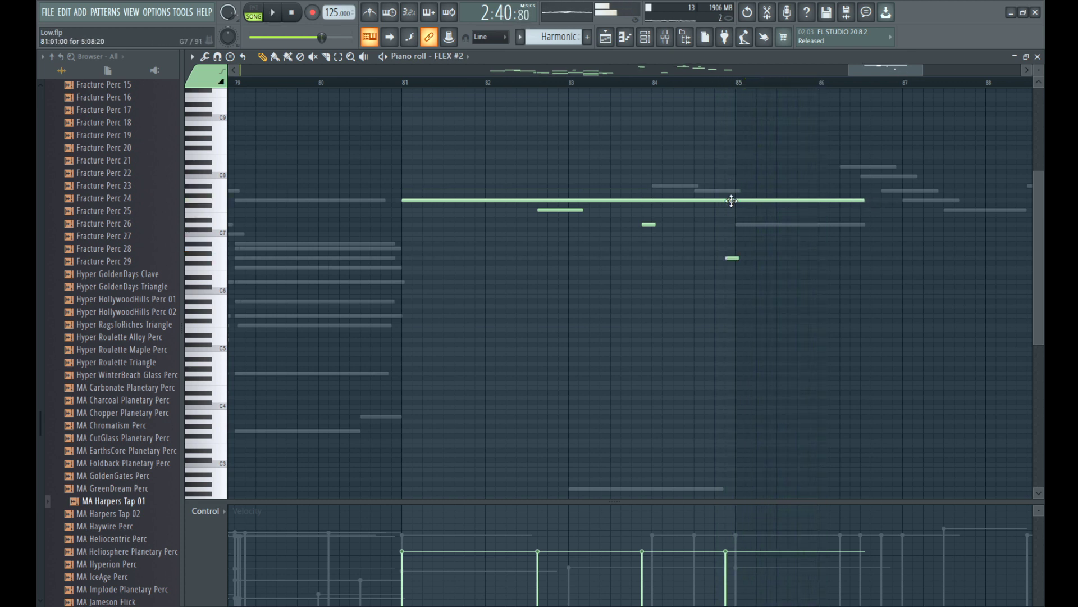
pyautogui.click(710, 82)
pyautogui.scroll(-1, 674, 186)
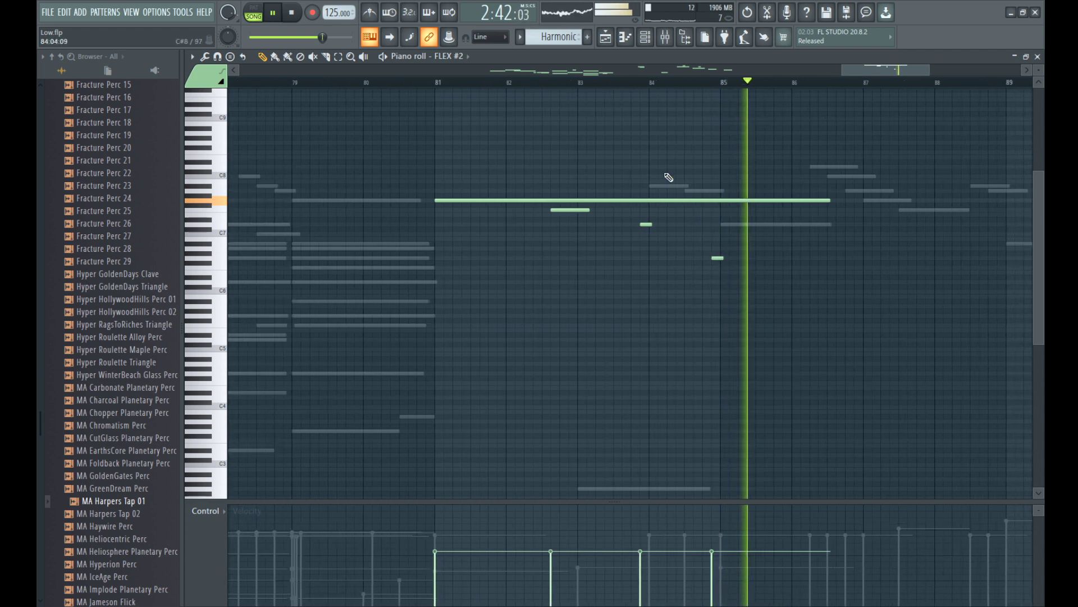
pyautogui.click(633, 85)
pyautogui.scroll(1, 633, 85)
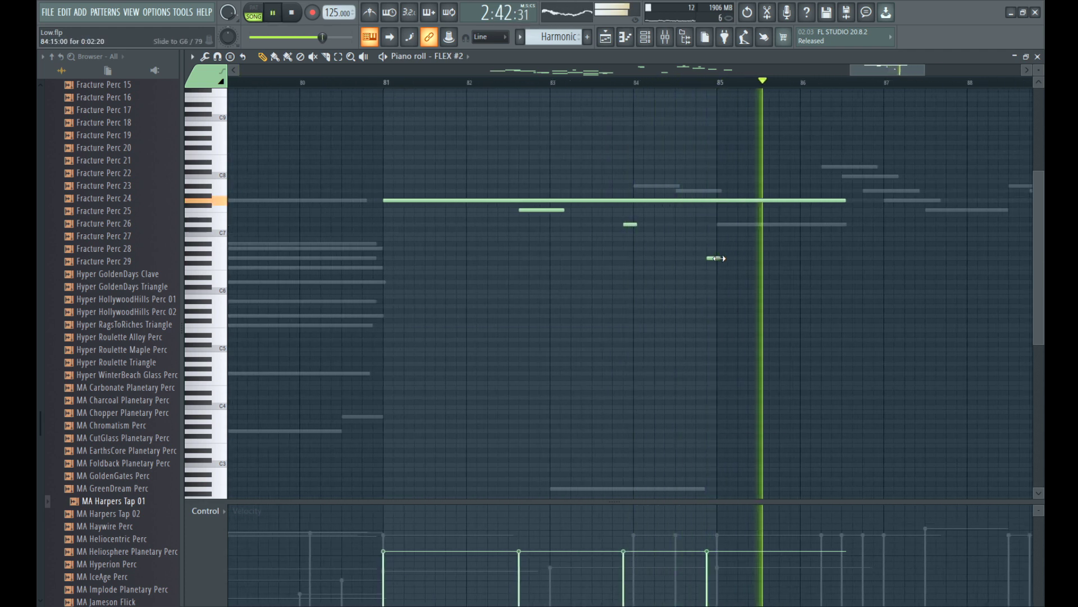
# Step: Add an F#6 slide note at 85:09 with a length of 0:14:20 and replay the phrase
pyautogui.click(759, 263)
pyautogui.moveTo(773, 262); pyautogui.dragTo(837, 263)
pyautogui.scroll(-4, 638, 234)
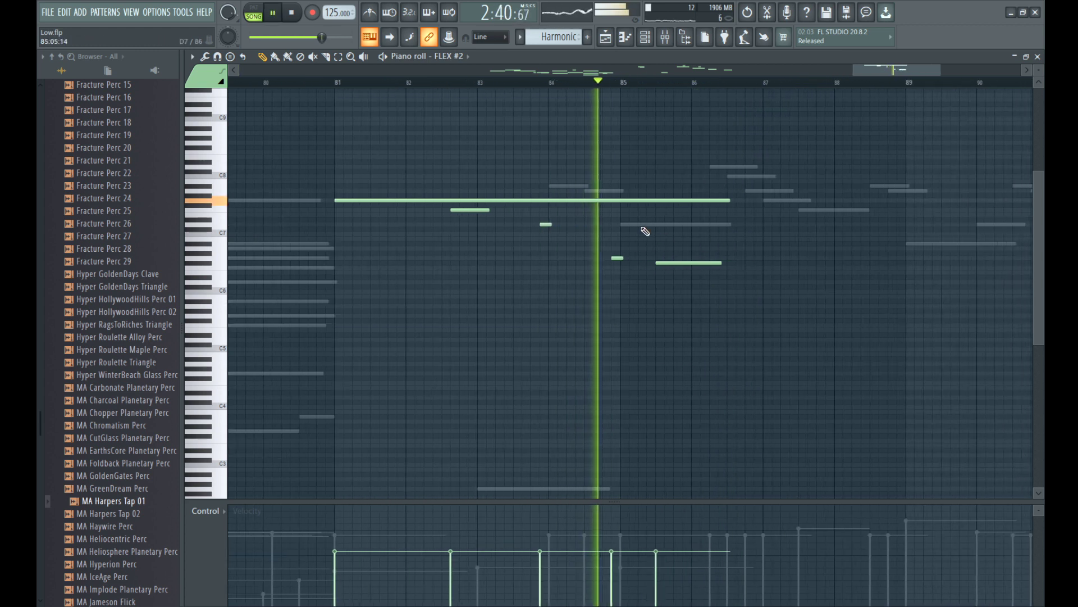
pyautogui.scroll(1, 604, 216)
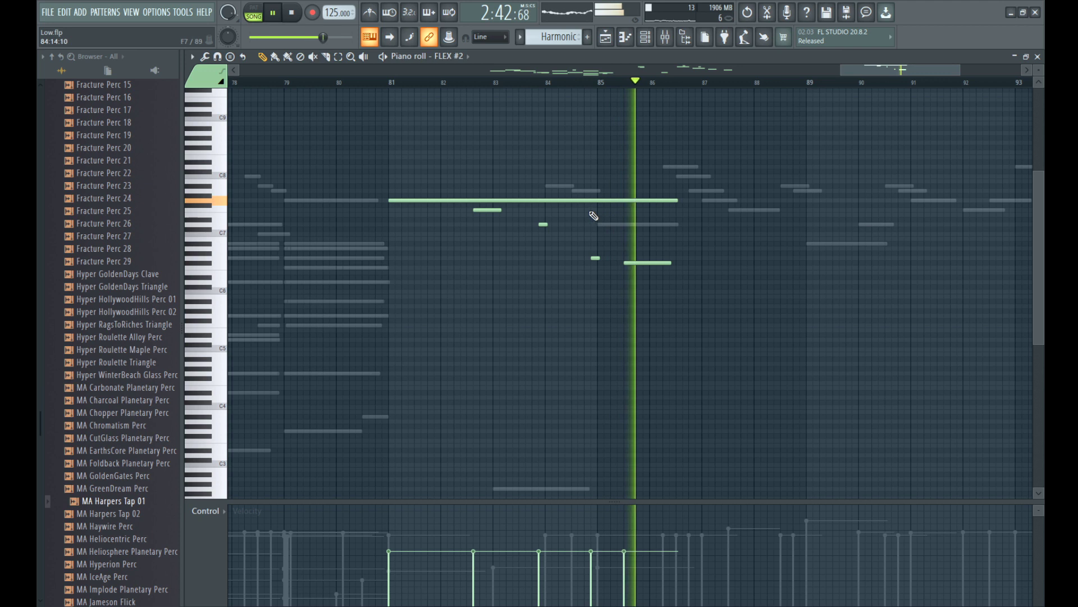
# Step: Copy the long G7 note to 86:13 at pitch A#6 and play the transition
pyautogui.moveTo(546, 199); pyautogui.dragTo(847, 188)
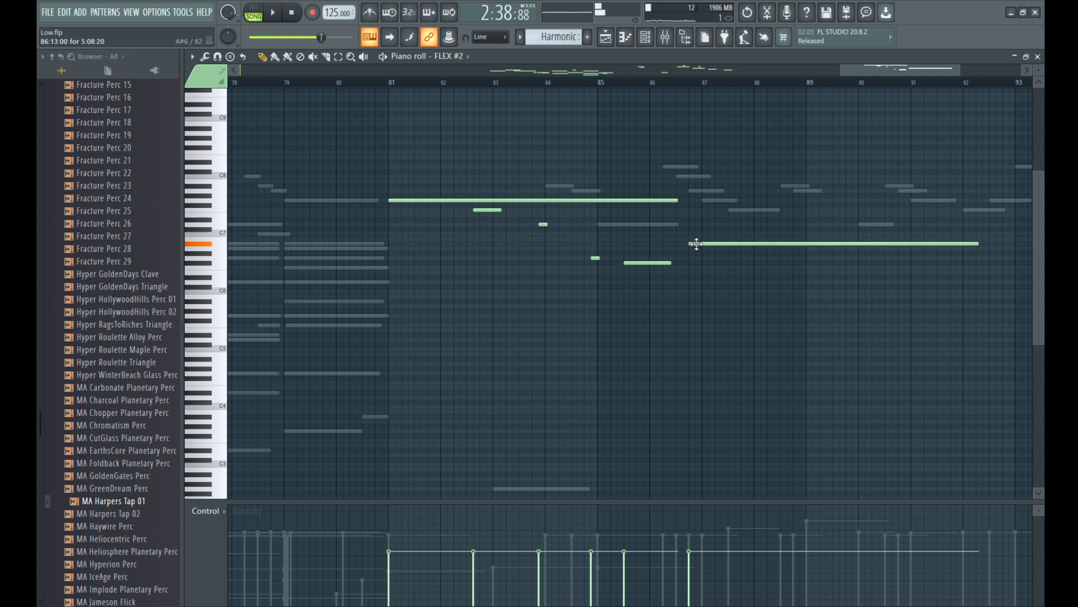
pyautogui.click(649, 84)
pyautogui.press('space')
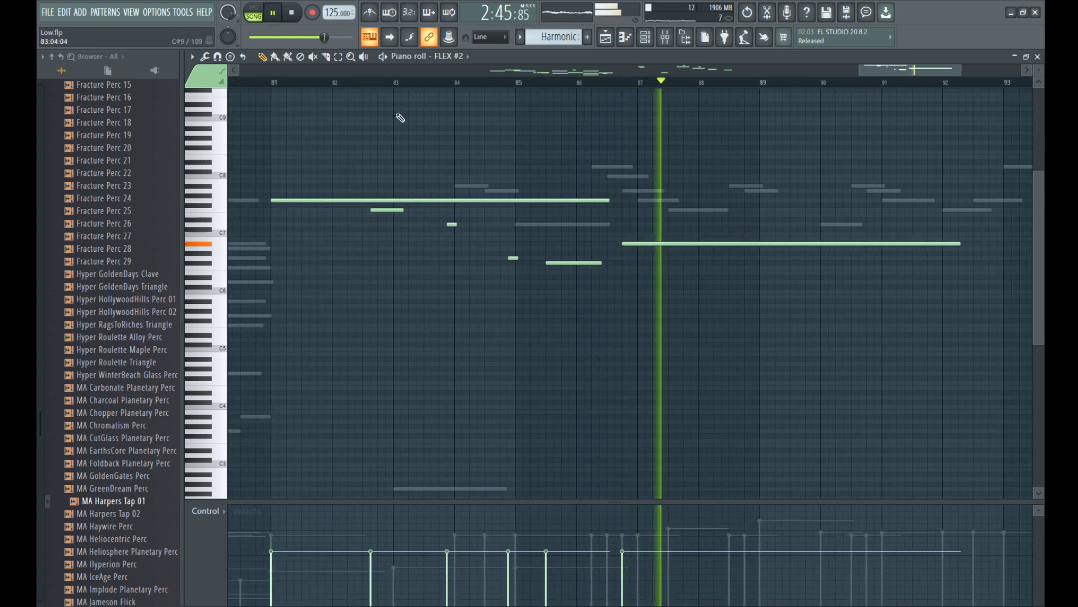
# Step: Transpose the long G7 note at bar 81 and its four slide notes down one octave, then deselect them
pyautogui.moveTo(354, 156); pyautogui.dragTo(599, 326)
pyautogui.scroll(2, 250, 233)
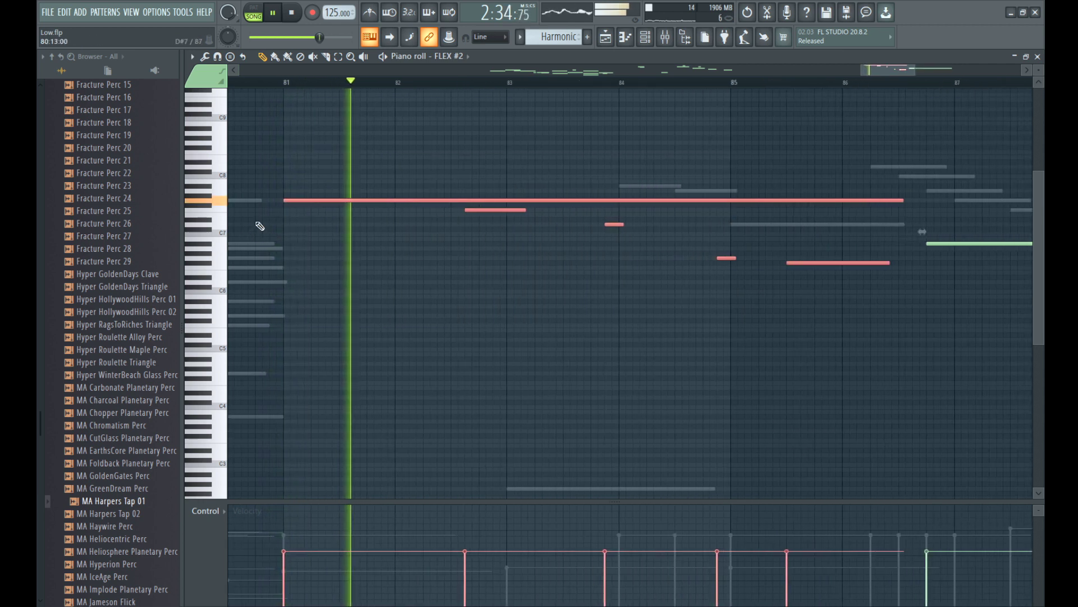
pyautogui.moveTo(305, 201); pyautogui.dragTo(305, 259)
pyautogui.press('space')
pyautogui.scroll(-2, 349, 234)
pyautogui.keyDown('ctrl'); pyautogui.click(441, 202); pyautogui.keyUp('ctrl')
pyautogui.moveTo(387, 230); pyautogui.dragTo(662, 357)
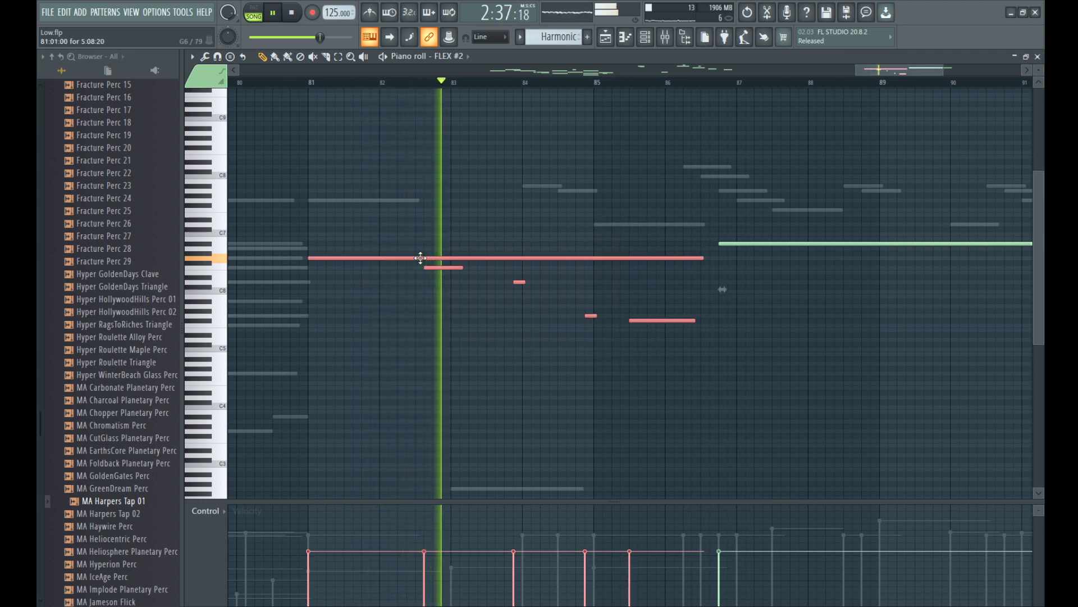
pyautogui.keyDown('ctrl'); pyautogui.click(507, 230); pyautogui.keyUp('ctrl')
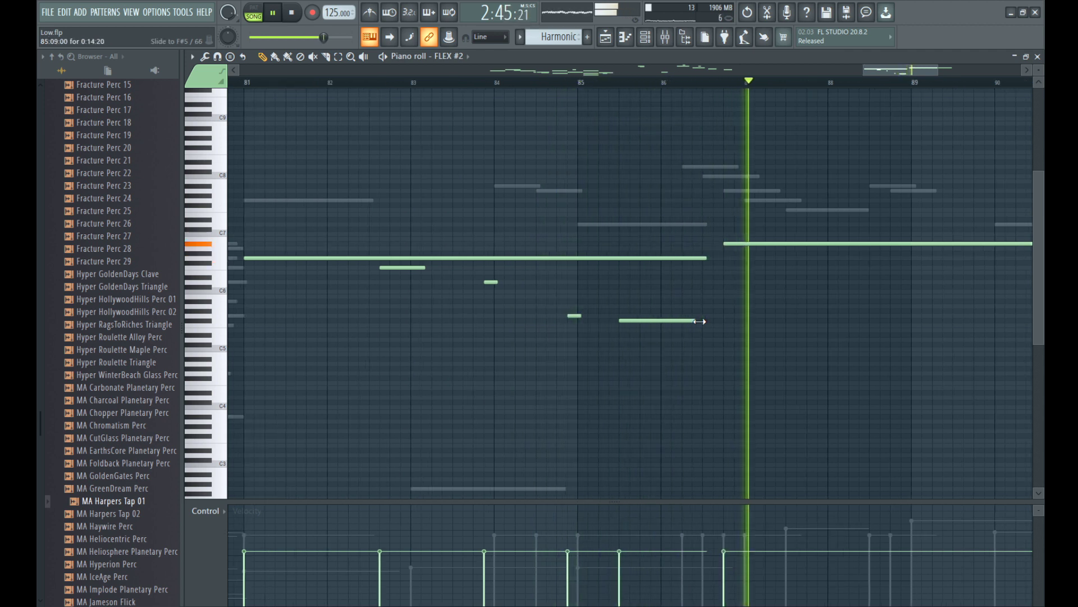
# Step: Lower the long A#6 note at 86:13 to D6 and replay from bar 81
pyautogui.scroll(-3, 570, 256)
pyautogui.press('space')
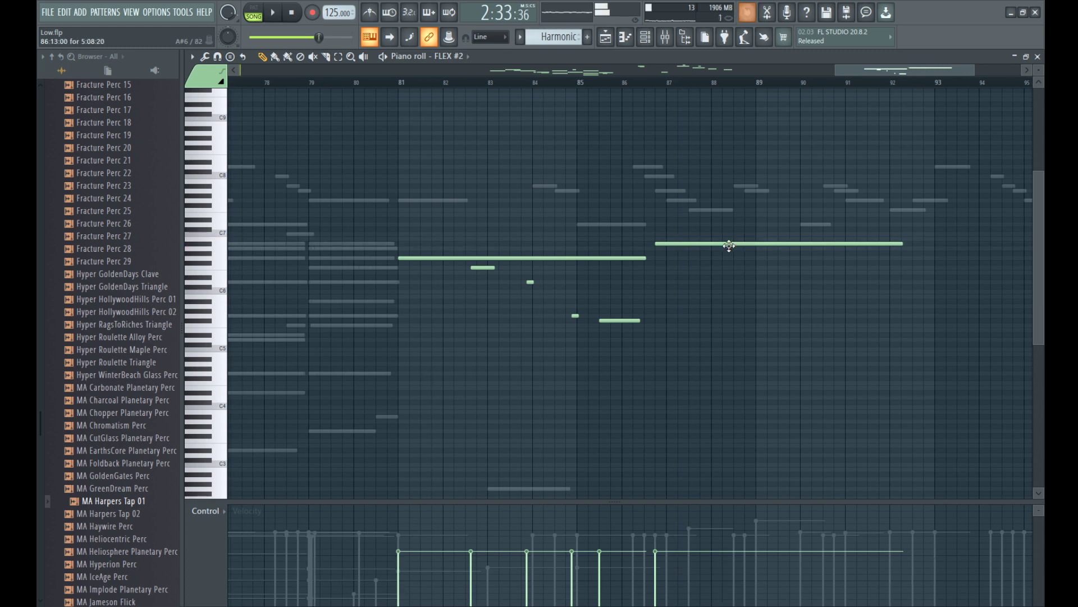
pyautogui.scroll(-5, 729, 280)
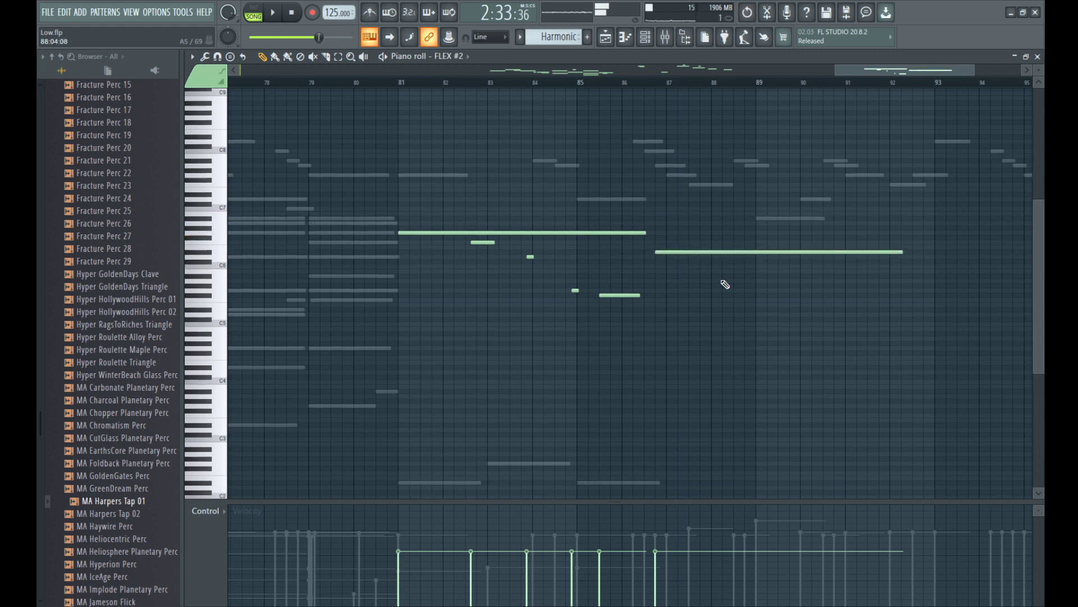
pyautogui.press('space')
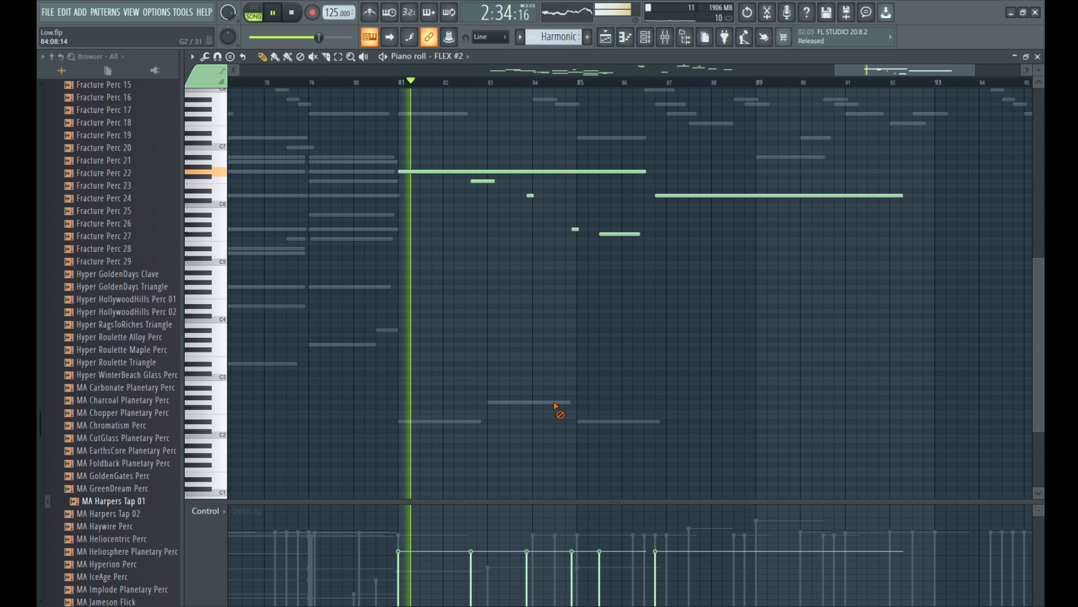
# Step: Switch to the FLEX channel's notes, add a G2 bass note at bar 87 and duplicate the four bass notes from bar 81 onward from bar 89
pyautogui.doubleClick(555, 402)
pyautogui.click(705, 402)
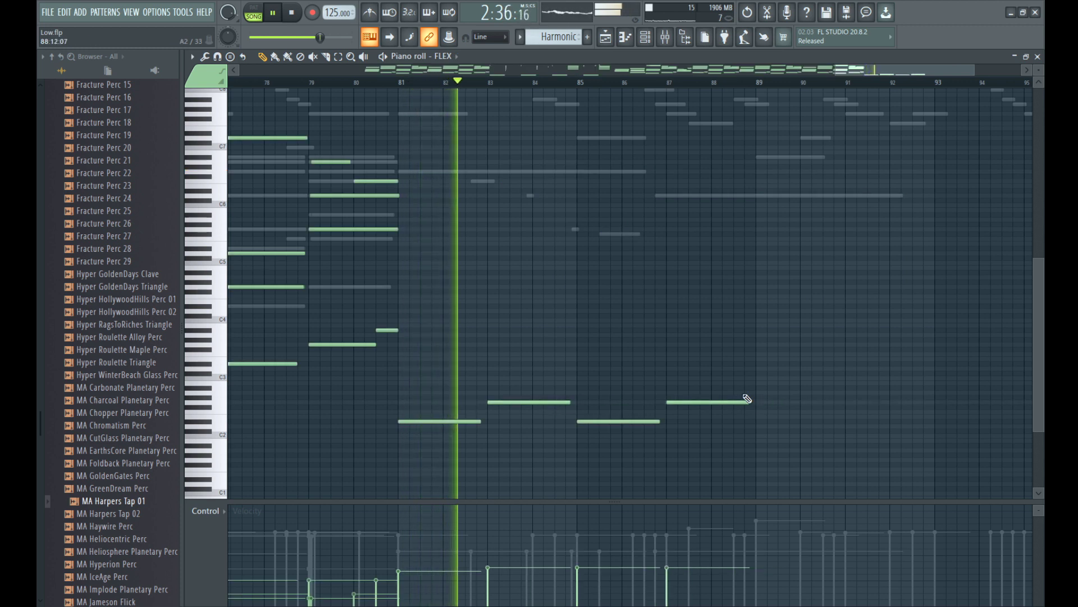
pyautogui.moveTo(750, 382); pyautogui.dragTo(447, 449)
pyautogui.hotkey('ctrl', 'b')
pyautogui.keyDown('ctrl'); pyautogui.scroll(-3, 824, 433); pyautogui.keyUp('ctrl')
pyautogui.keyDown('ctrl'); pyautogui.scroll(3, 676, 278); pyautogui.keyUp('ctrl')
pyautogui.click(666, 404)
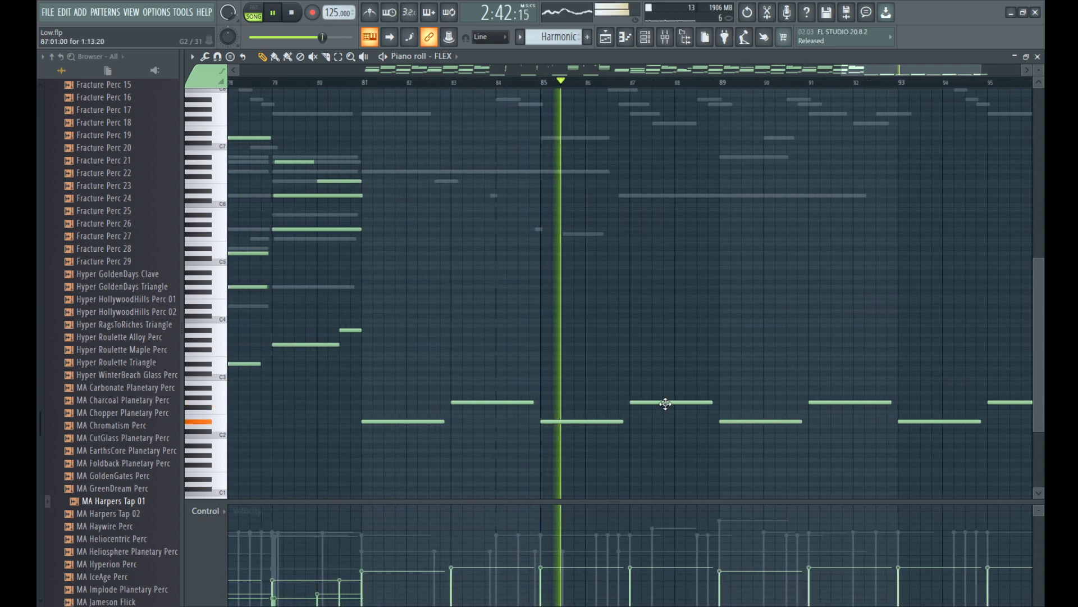
pyautogui.keyDown('ctrl'); pyautogui.scroll(-1, 696, 400); pyautogui.keyUp('ctrl')
pyautogui.keyDown('ctrl'); pyautogui.scroll(1, 726, 397); pyautogui.keyUp('ctrl')
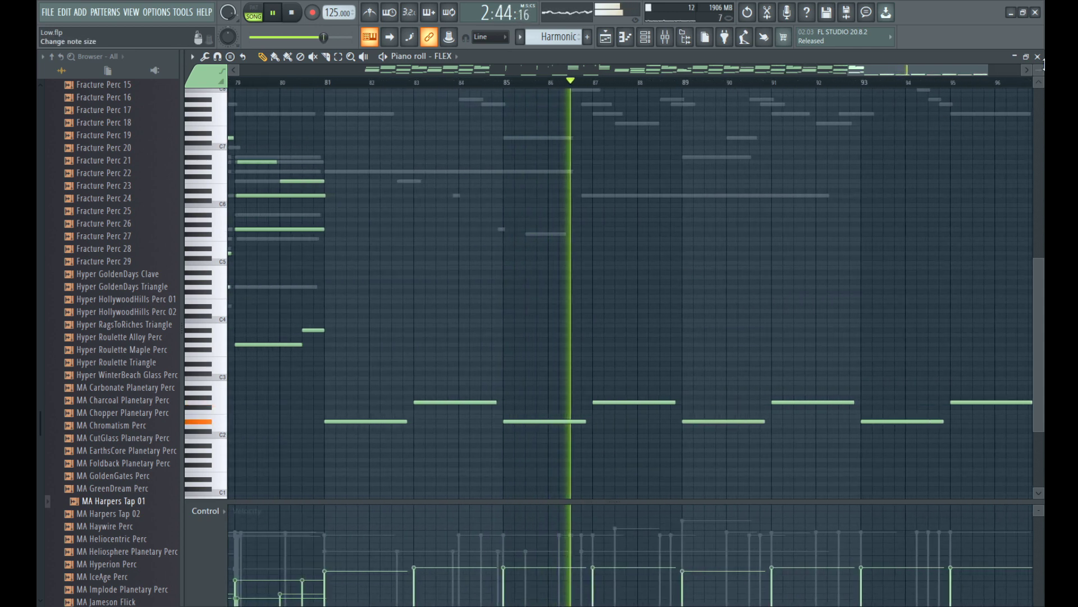
# Step: Close the piano roll, play the arrangement from just before bar 81 and reopen the FLEX channel's notes there
pyautogui.click(1039, 57)
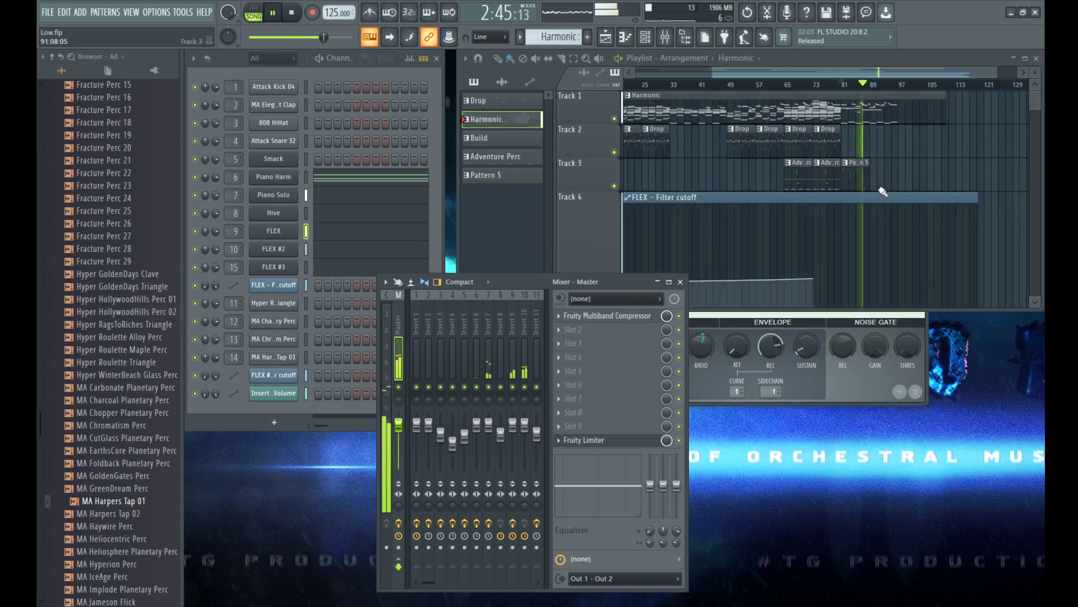
pyautogui.click(798, 85)
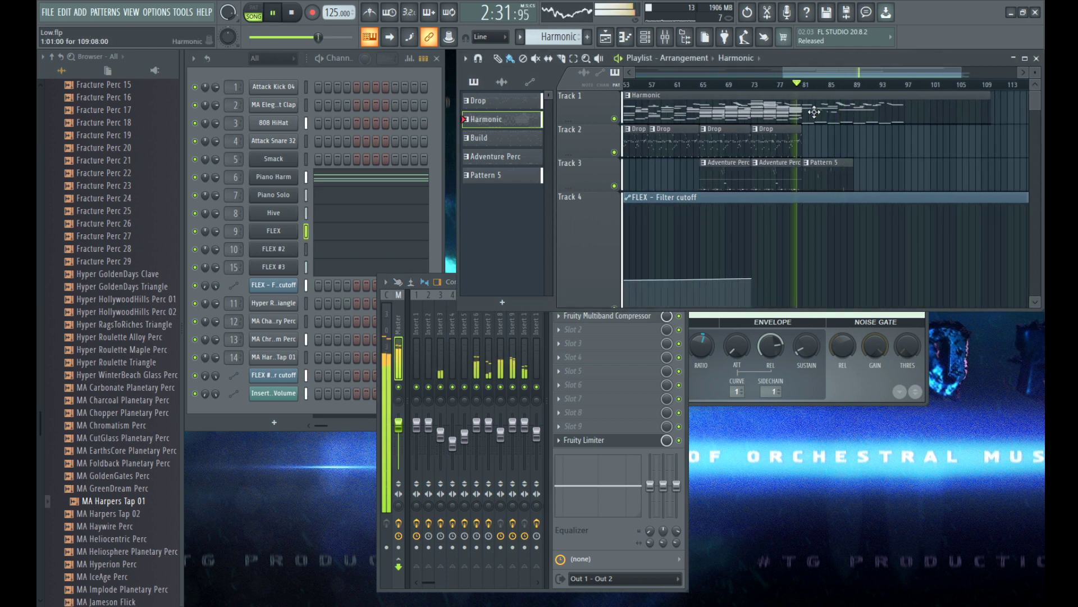
pyautogui.click(307, 196)
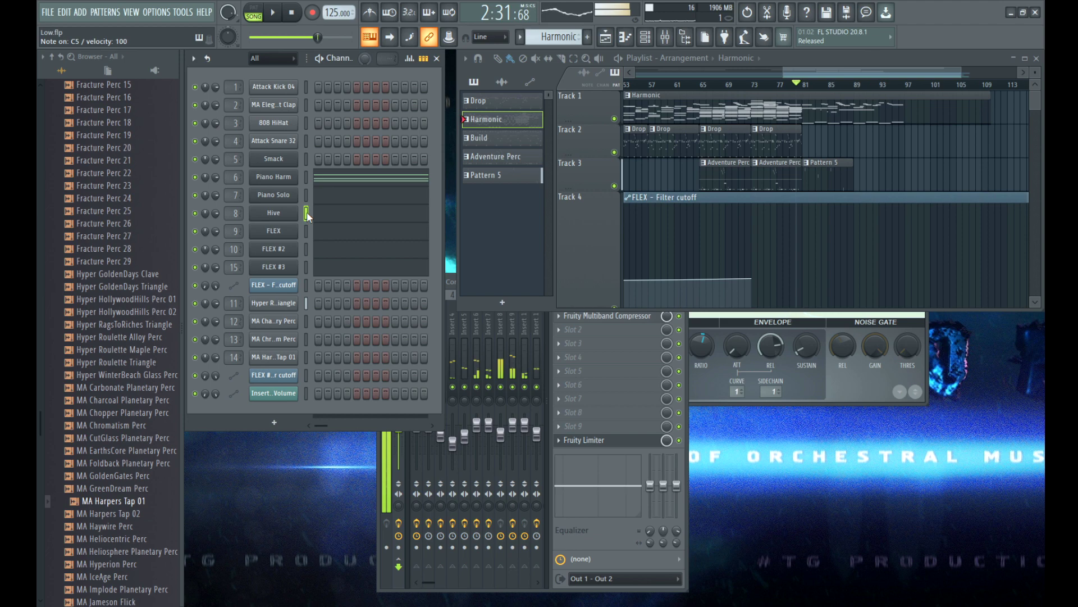
pyautogui.click(320, 237)
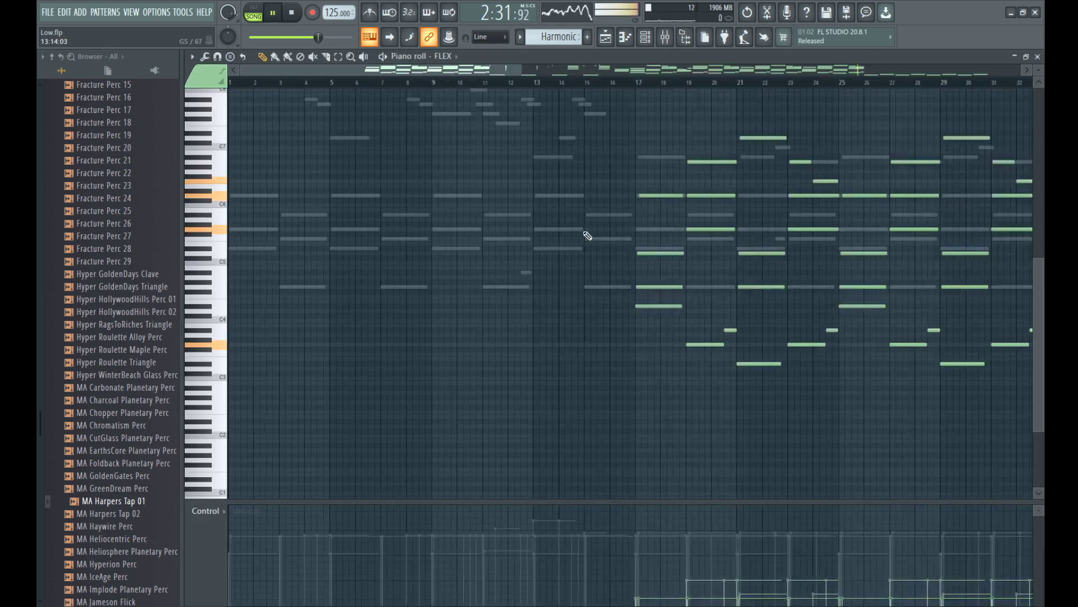
pyautogui.scroll(3, 512, 174)
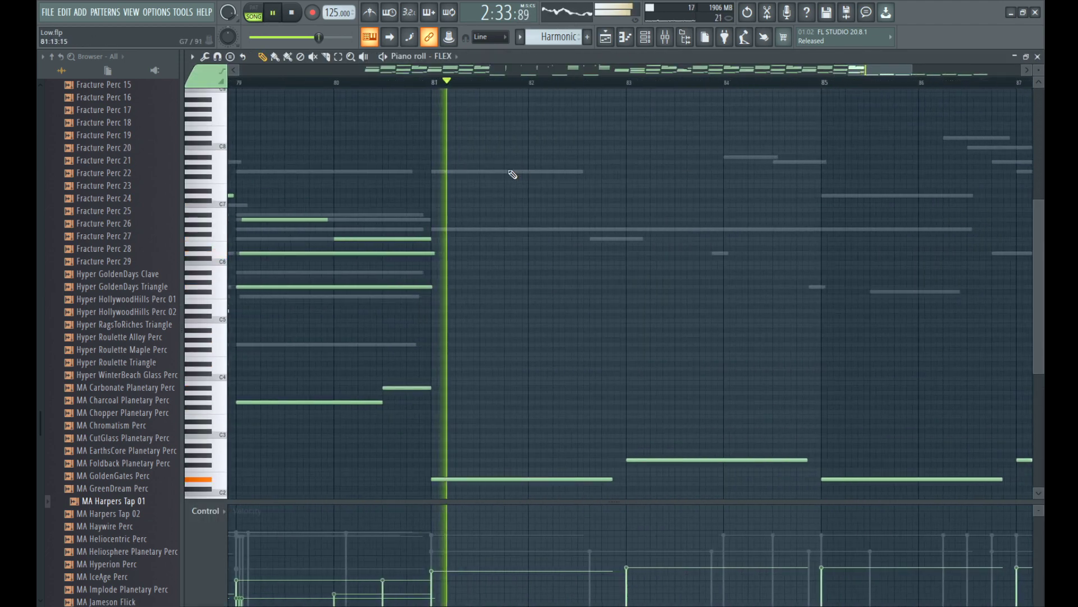
# Step: Add short FLEX notes: G7 at bar 81, A#7 at bar 84, A7 at 84:09 and D7 at bar 85, removing the stray F6 note
pyautogui.moveTo(615, 170); pyautogui.dragTo(440, 171)
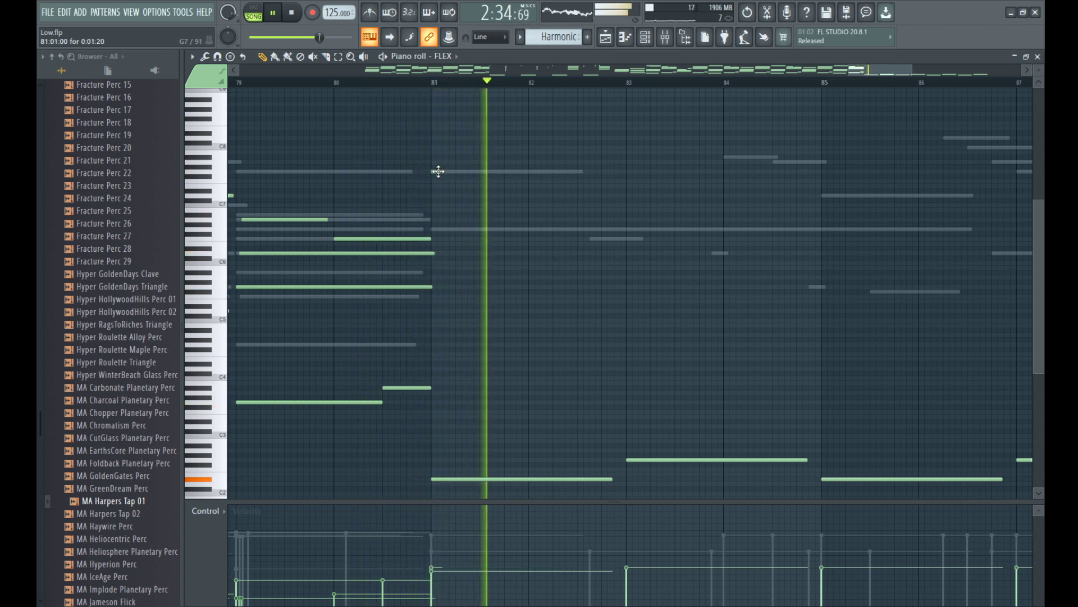
pyautogui.scroll(2, 606, 217)
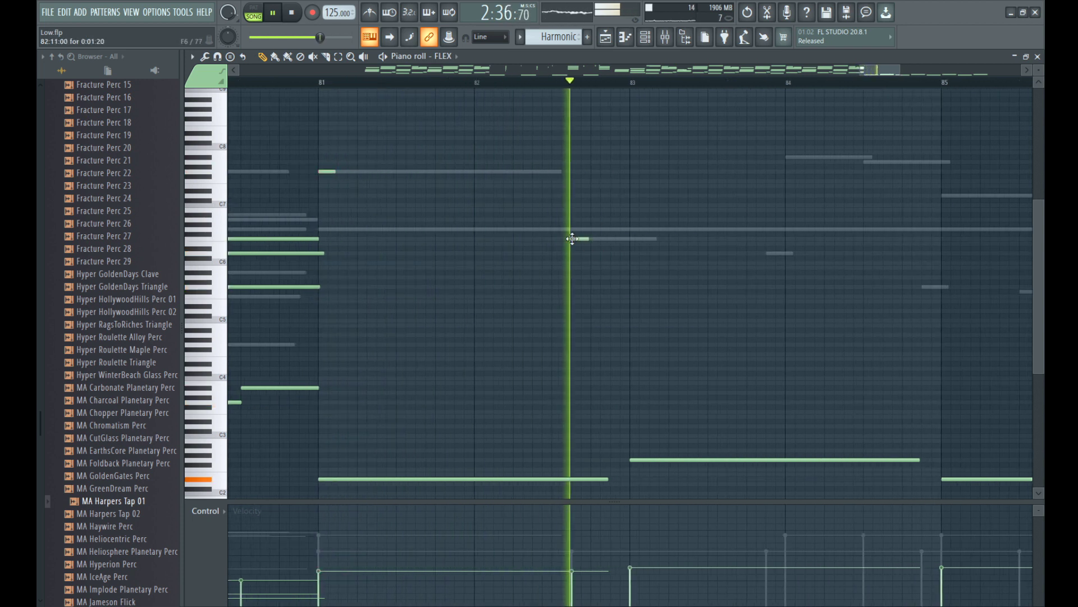
pyautogui.rightClick(581, 238)
pyautogui.scroll(-2, 652, 213)
pyautogui.scroll(1, 655, 212)
pyautogui.click(710, 157)
pyautogui.click(777, 163)
pyautogui.click(843, 195)
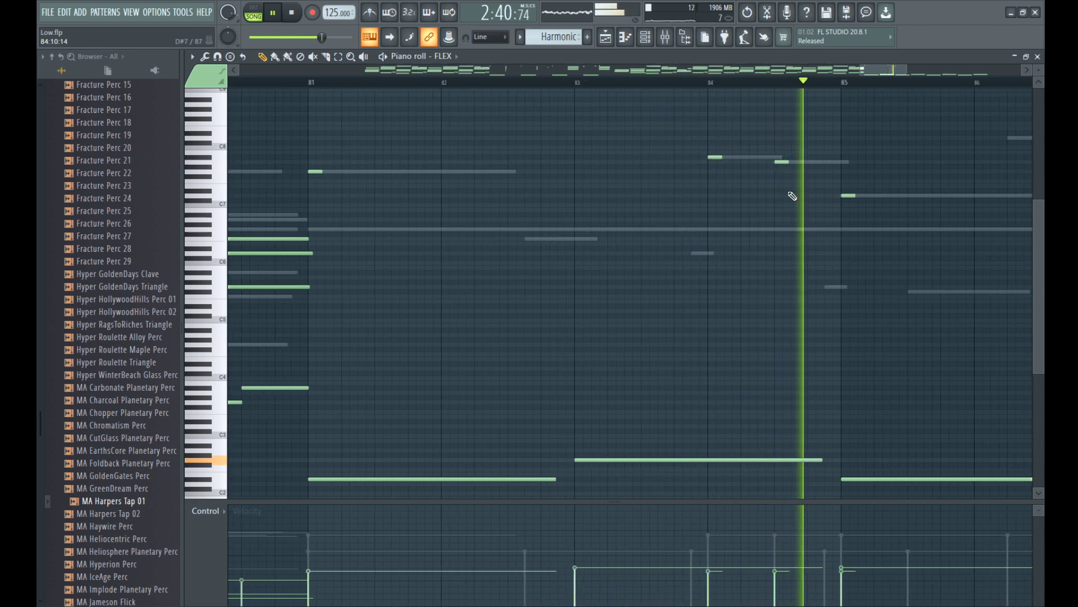
# Step: Switch to the Piano Solo channel's notes, select the three notes in bars 84–85 and lower their velocity slightly
pyautogui.scroll(-1, 789, 192)
pyautogui.rightClick(759, 162)
pyautogui.rightClick(759, 162)
pyautogui.scroll(-2, 761, 164)
pyautogui.moveTo(753, 85); pyautogui.dragTo(616, 86)
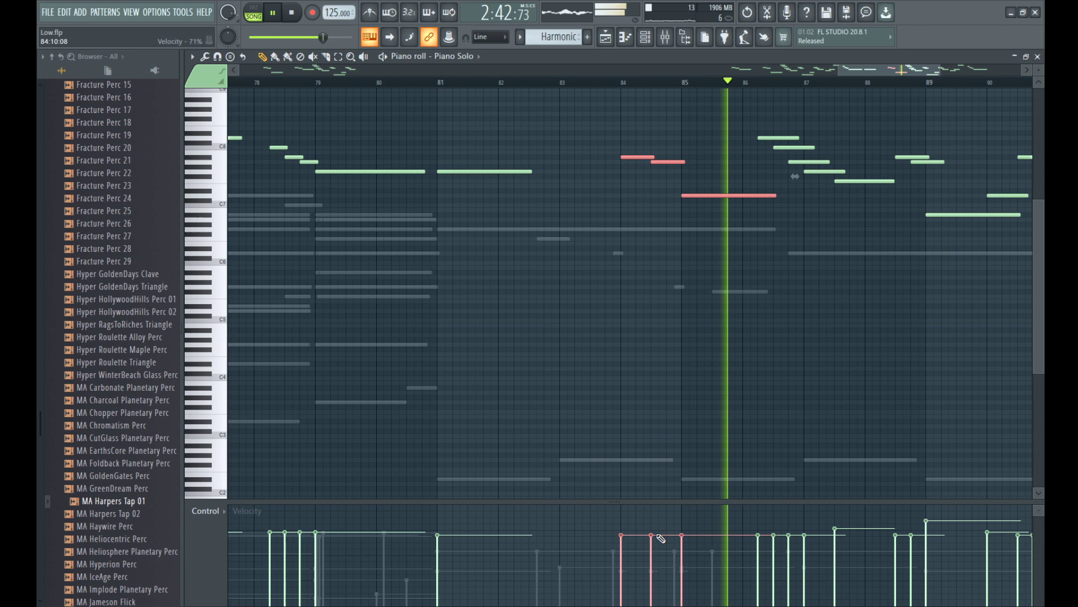
pyautogui.scroll(2, 629, 182)
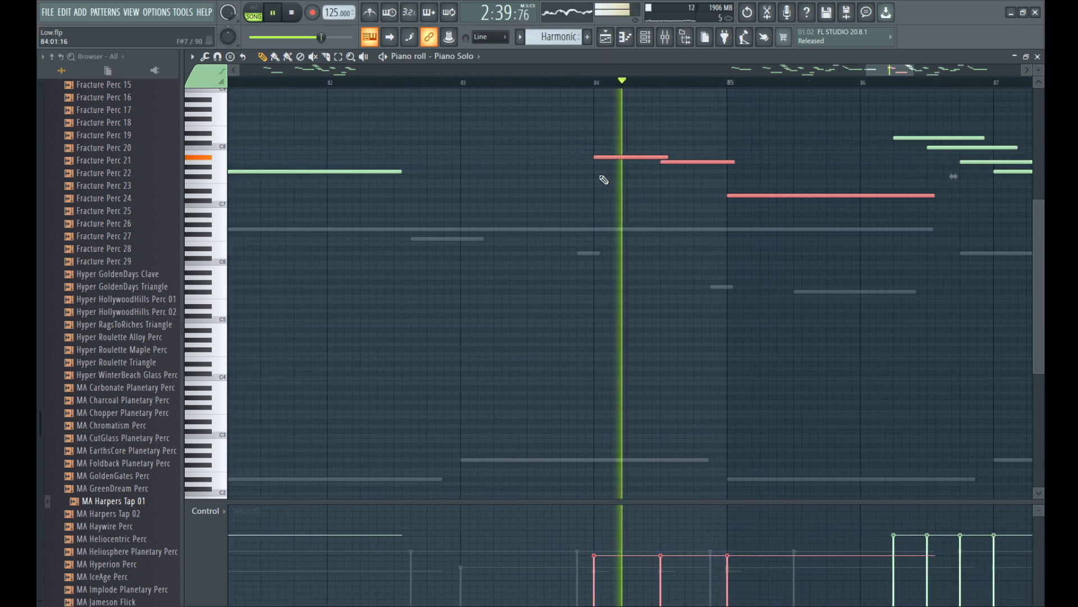
# Step: Lower the Piano Solo note velocities from bar 86 so they rise gradually towards bar 89, adjusting the following notes up to bar 90
pyautogui.scroll(-2, 774, 150)
pyautogui.moveTo(729, 116); pyautogui.dragTo(809, 217)
pyautogui.scroll(-1, 543, 296)
pyautogui.moveTo(639, 125); pyautogui.dragTo(744, 225)
pyautogui.moveTo(505, 120); pyautogui.dragTo(615, 193)
pyautogui.moveTo(646, 139); pyautogui.dragTo(778, 225)
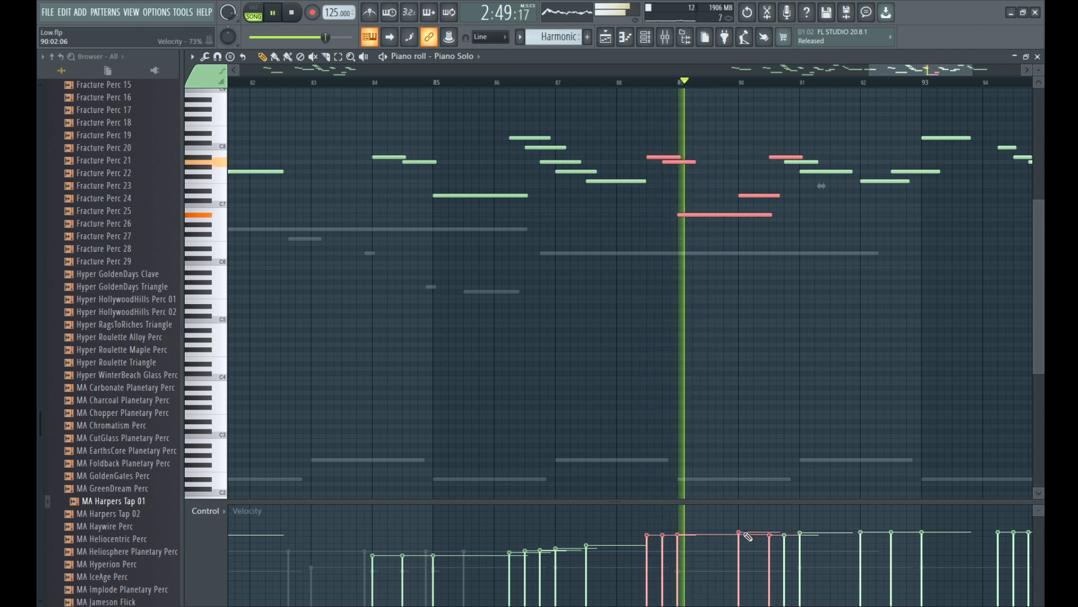
# Step: Slightly lower the velocities of the Piano Solo notes from the second half of bar 90 through bar 95
pyautogui.scroll(-1, 703, 337)
pyautogui.moveTo(773, 132); pyautogui.dragTo(1028, 185)
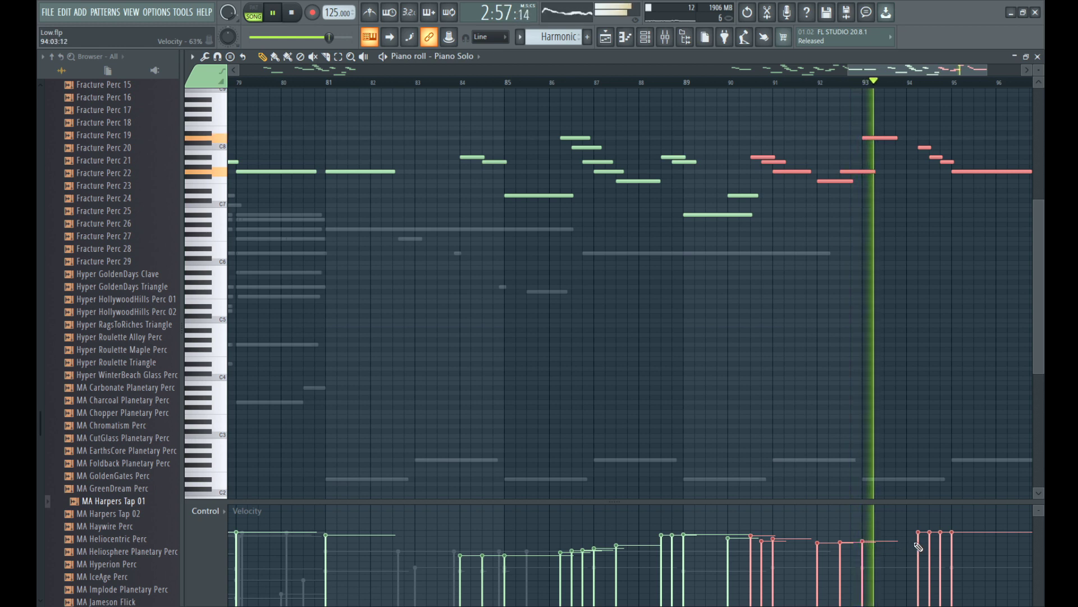
pyautogui.scroll(-2, 975, 318)
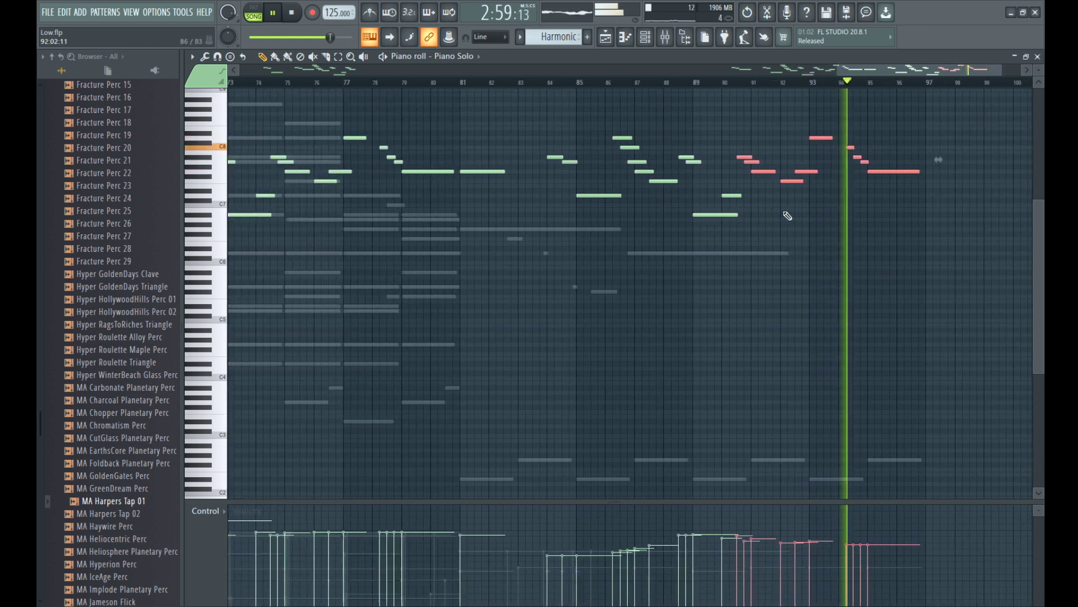
pyautogui.scroll(1, 655, 227)
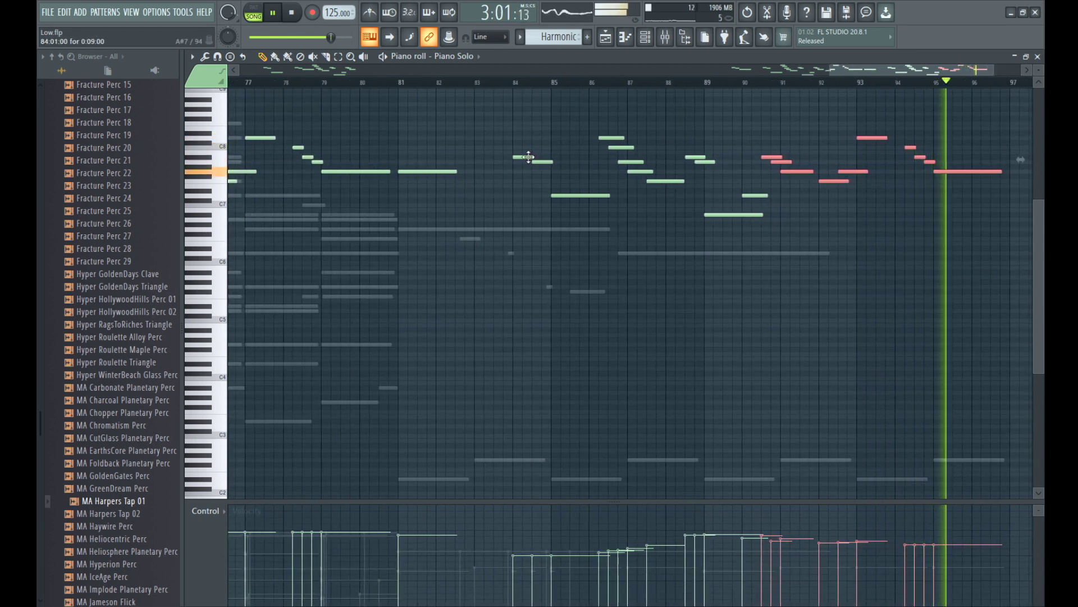
# Step: Return to the FLEX channel's notes and replay from around bar 84
pyautogui.doubleClick(515, 160)
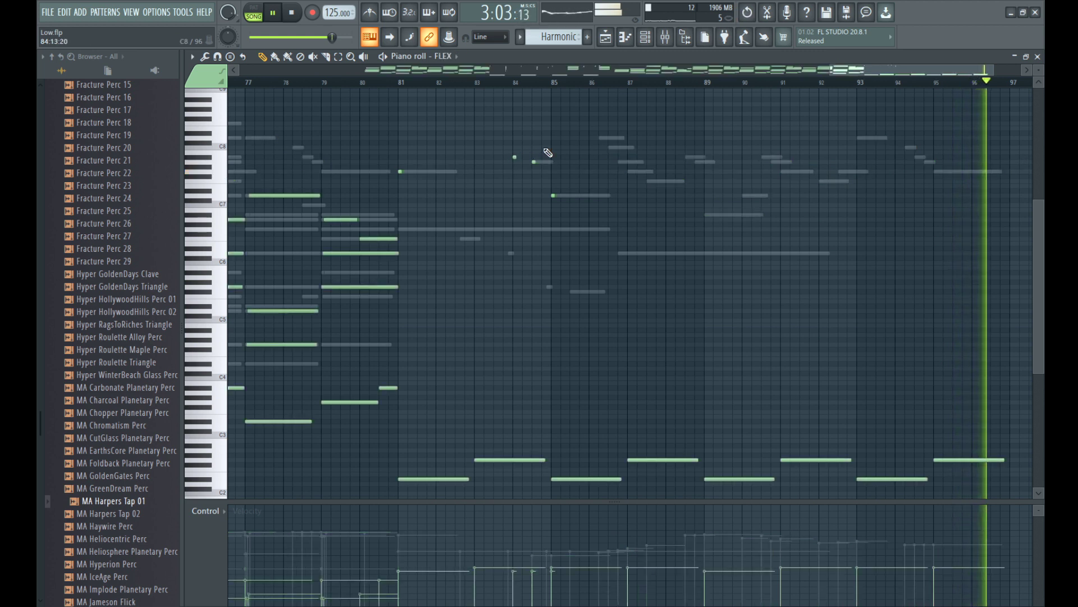
pyautogui.hotkey('ctrl', 'z')
pyautogui.click(510, 82)
pyautogui.scroll(3, 582, 169)
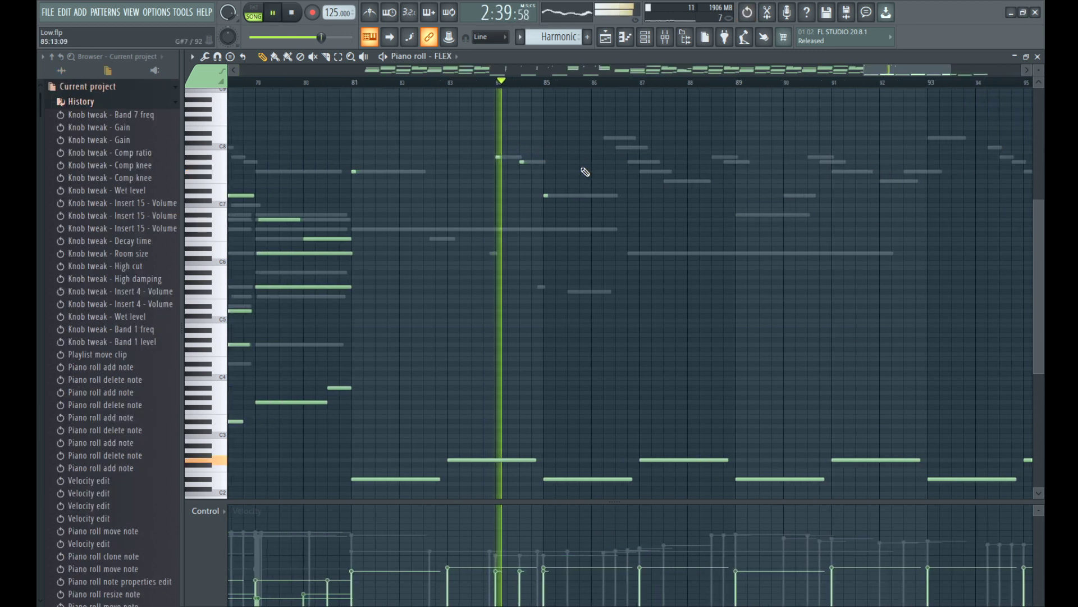
# Step: Delay the short G7 note to 81:05 and the three short notes in bars 84–85 by one beat, and lower those three notes' velocity
pyautogui.moveTo(443, 143); pyautogui.dragTo(546, 206)
pyautogui.scroll(-1, 398, 121)
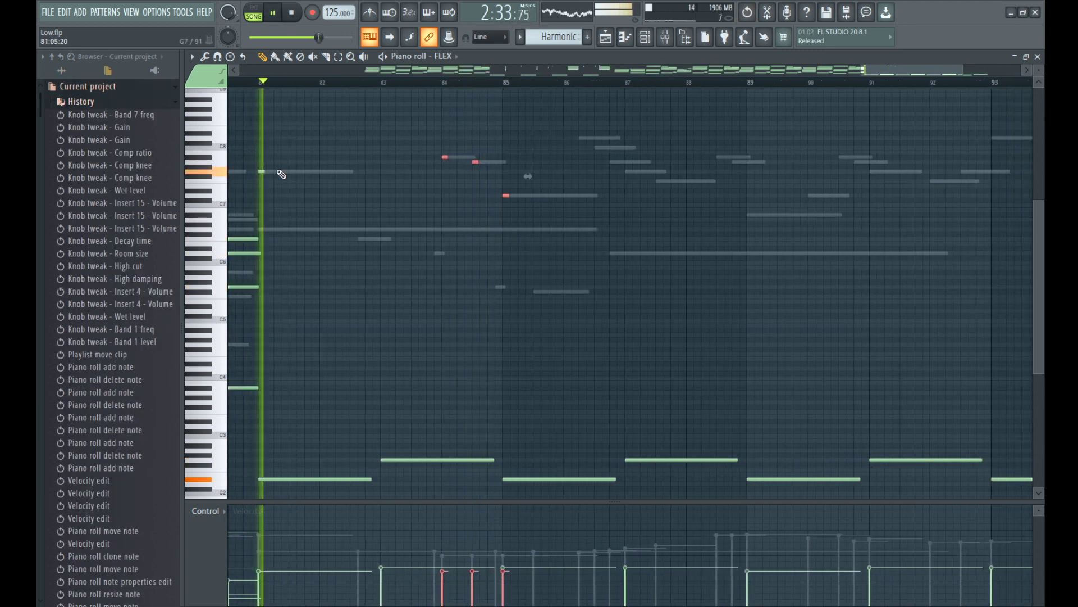
pyautogui.click(277, 172)
pyautogui.moveTo(420, 139); pyautogui.dragTo(573, 230)
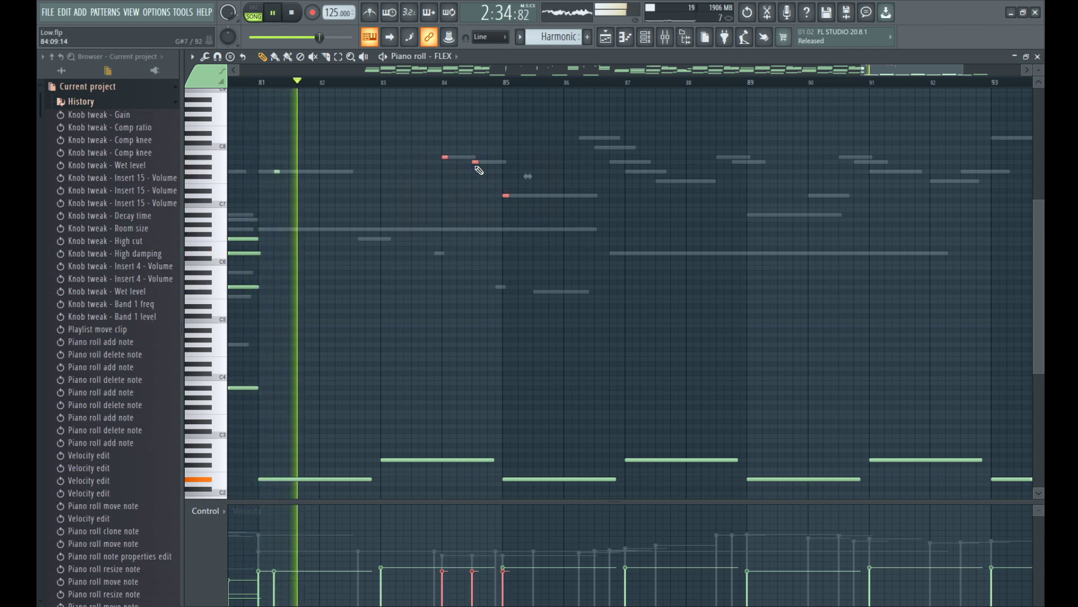
pyautogui.moveTo(475, 162); pyautogui.dragTo(490, 162)
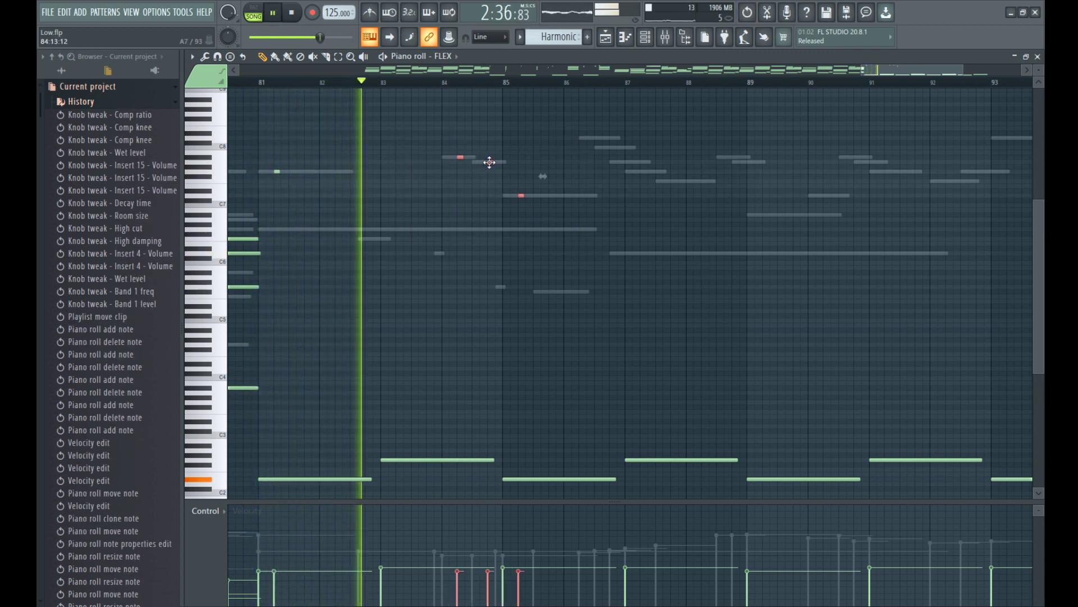
pyautogui.moveTo(450, 576); pyautogui.dragTo(529, 576)
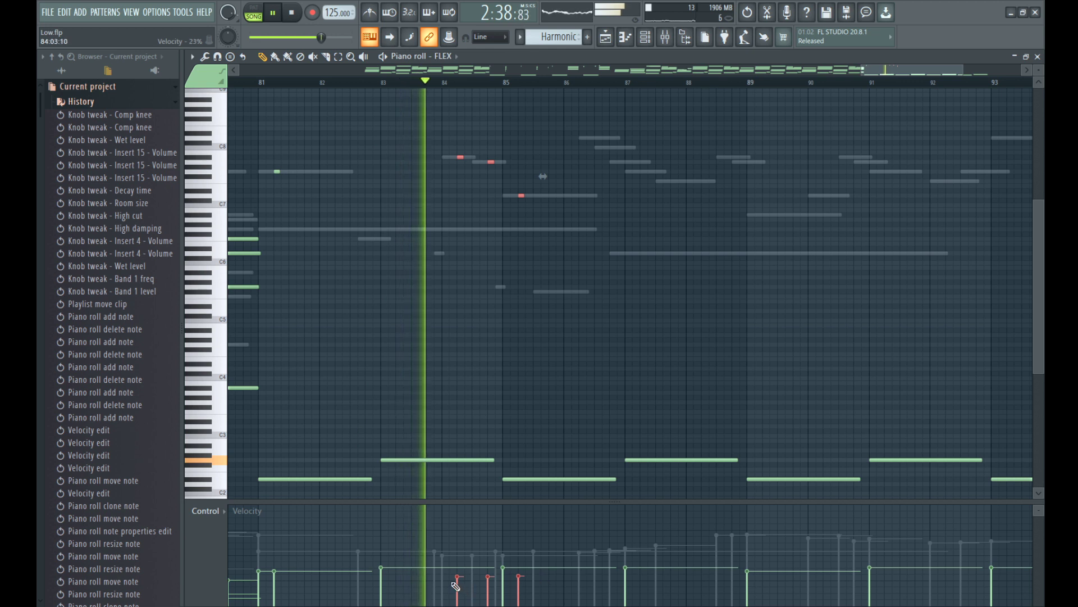
pyautogui.moveTo(454, 582); pyautogui.dragTo(540, 580)
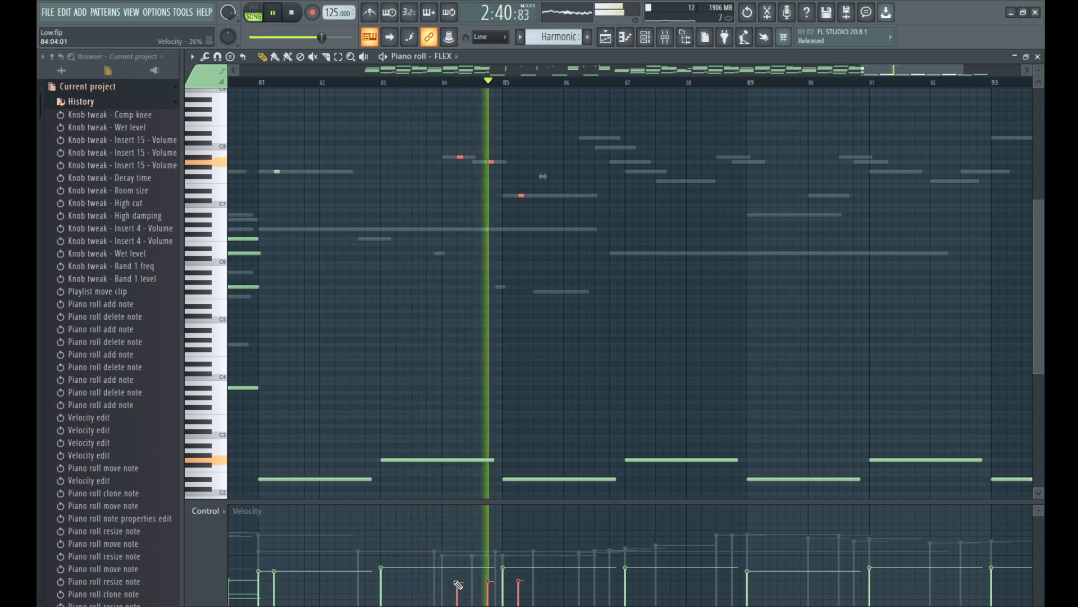
# Step: Add short D8, C8 and A7 FLEX notes in bar 86, following the piano phrase, and delete the stray F#7 note in bar 87
pyautogui.moveTo(520, 195)
pyautogui.mouseDown()
pyautogui.moveTo(682, 186)
pyautogui.moveTo(648, 176)
pyautogui.mouseUp()
pyautogui.press('space')
pyautogui.press('space')
pyautogui.keyDown('ctrl'); pyautogui.click(610, 132); pyautogui.keyUp('ctrl')
pyautogui.press('space')
pyautogui.scroll(1, 595, 112)
pyautogui.press('space')
pyautogui.scroll(2, 606, 118)
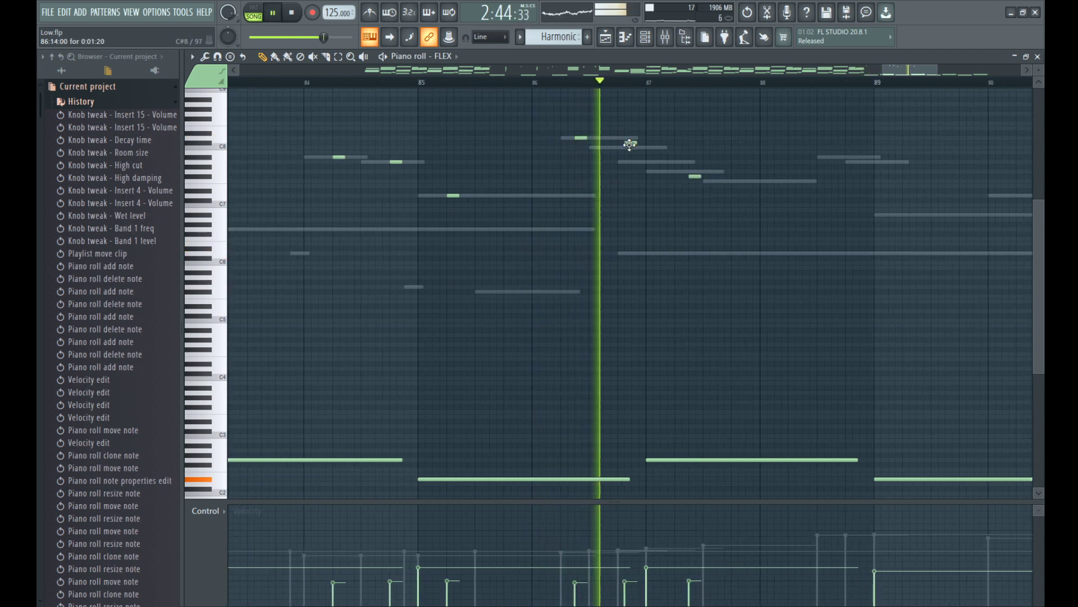
pyautogui.click(632, 162)
pyautogui.rightClick(696, 176)
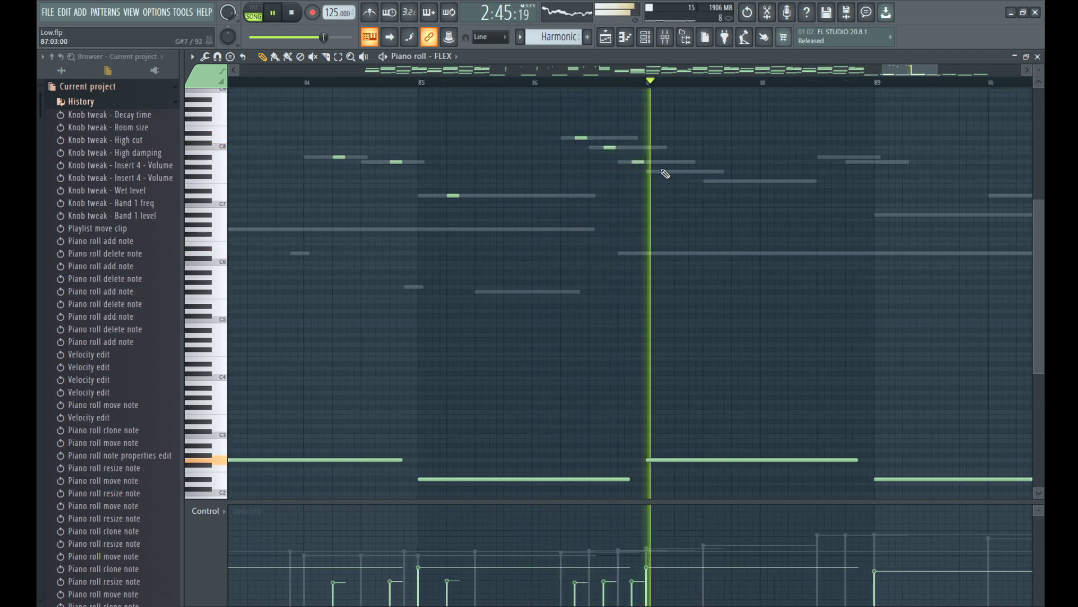
# Step: Add a short G7 note at 87:05 and a short F7 note at bar 88 in the FLEX part
pyautogui.press('space')
pyautogui.click(702, 180)
pyautogui.rightClick(703, 182)
pyautogui.press('space')
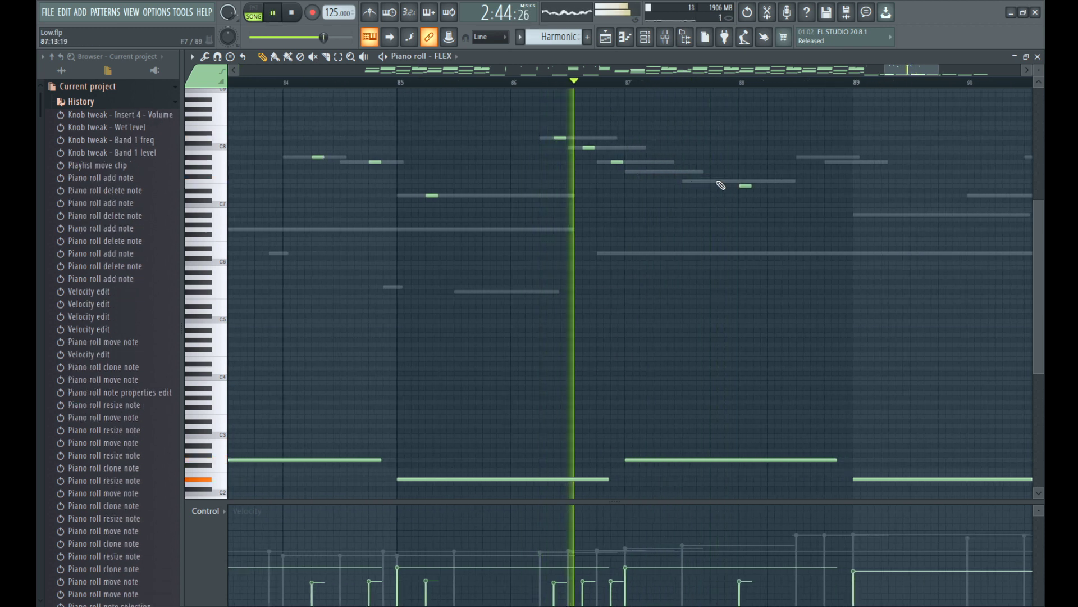
pyautogui.click(742, 181)
pyautogui.click(656, 171)
# Step: Add a short A#7 note at 88:10 and a short A7 note at 88:14
pyautogui.scroll(-3, 768, 198)
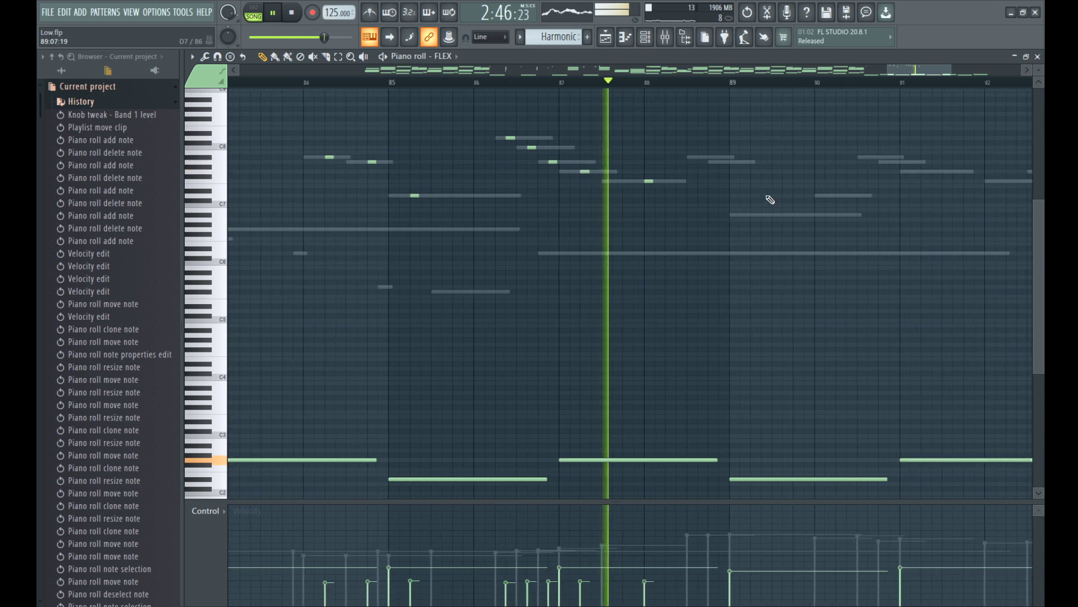
pyautogui.scroll(1, 771, 199)
pyautogui.click(684, 157)
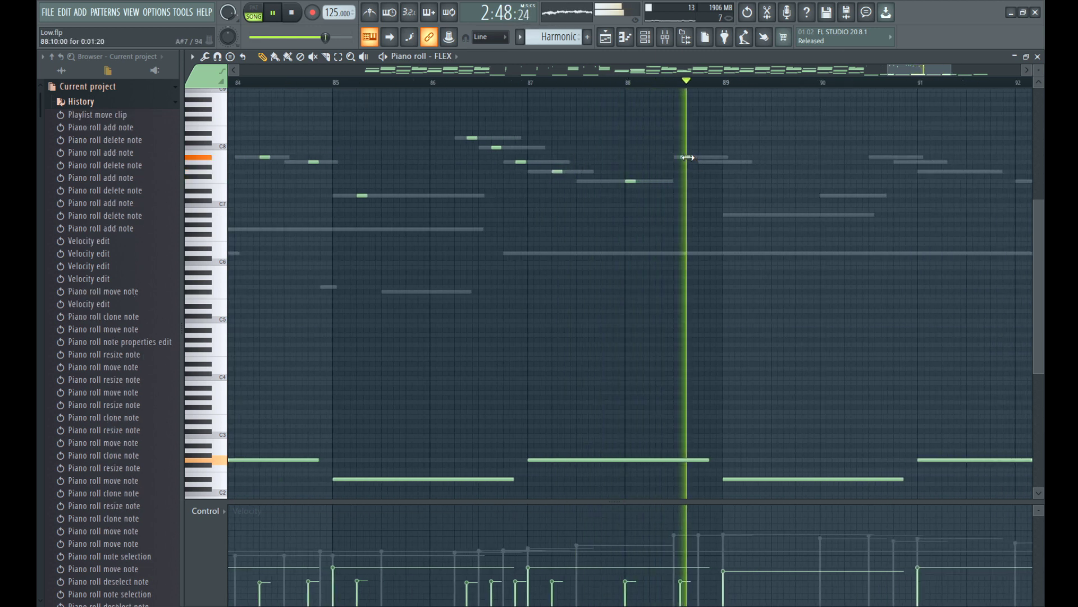
pyautogui.click(706, 163)
# Step: Add a short A#6 note just after the start of bar 89 and replay the phrase
pyautogui.press('space')
pyautogui.scroll(2, 742, 212)
pyautogui.moveTo(723, 210); pyautogui.dragTo(771, 215)
pyautogui.press('space')
pyautogui.press('space')
pyautogui.scroll(-2, 833, 272)
pyautogui.scroll(1, 833, 272)
pyautogui.moveTo(664, 215); pyautogui.dragTo(652, 219)
pyautogui.press('space')
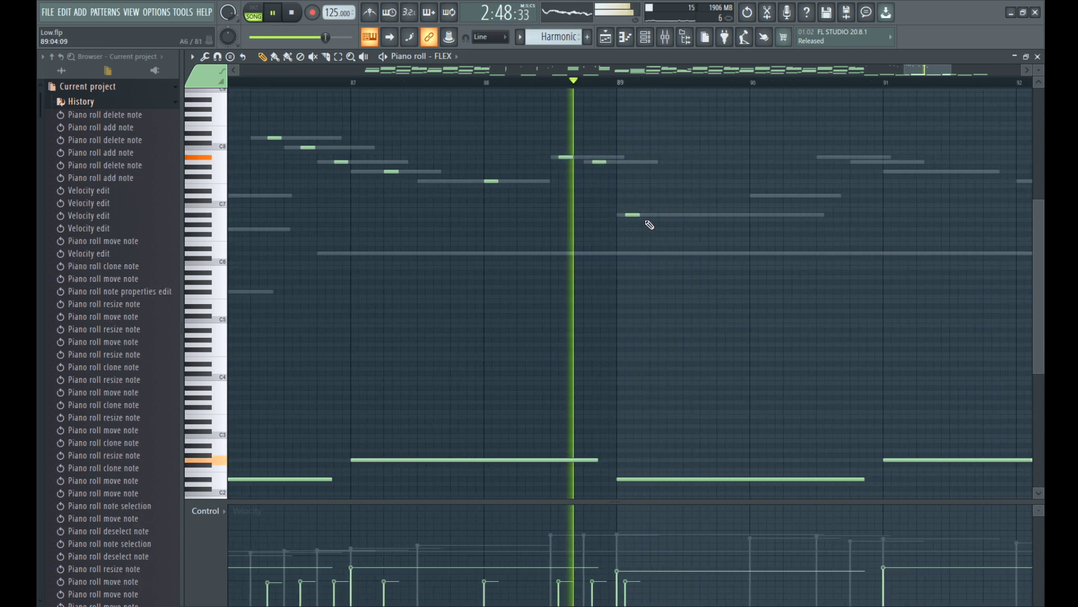
# Step: Shift the short A#6 note to 89:05 and add a short G6 note at 89:09
pyautogui.scroll(2, 650, 225)
pyautogui.press('space')
pyautogui.moveTo(628, 215); pyautogui.dragTo(657, 213)
pyautogui.scroll(-3, 671, 233)
pyautogui.scroll(1, 652, 226)
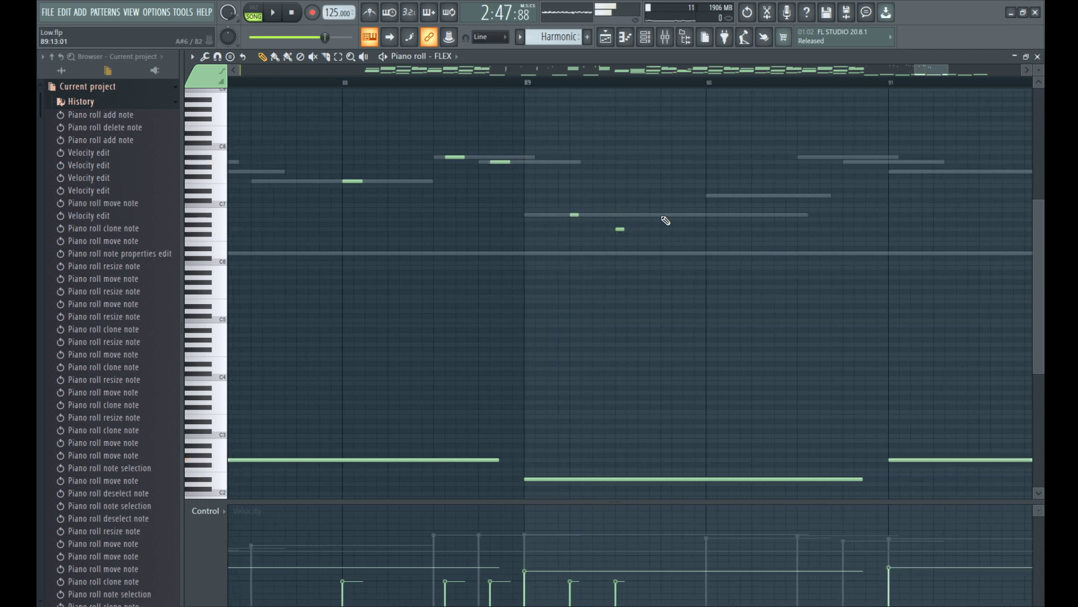
# Step: Form long overlapping G6, A#6 and D7 notes starting at 89:09, 89:13 and 89:16, lower their velocity and deselect them
pyautogui.press('space')
pyautogui.moveTo(701, 190); pyautogui.dragTo(738, 241)
pyautogui.click(627, 596)
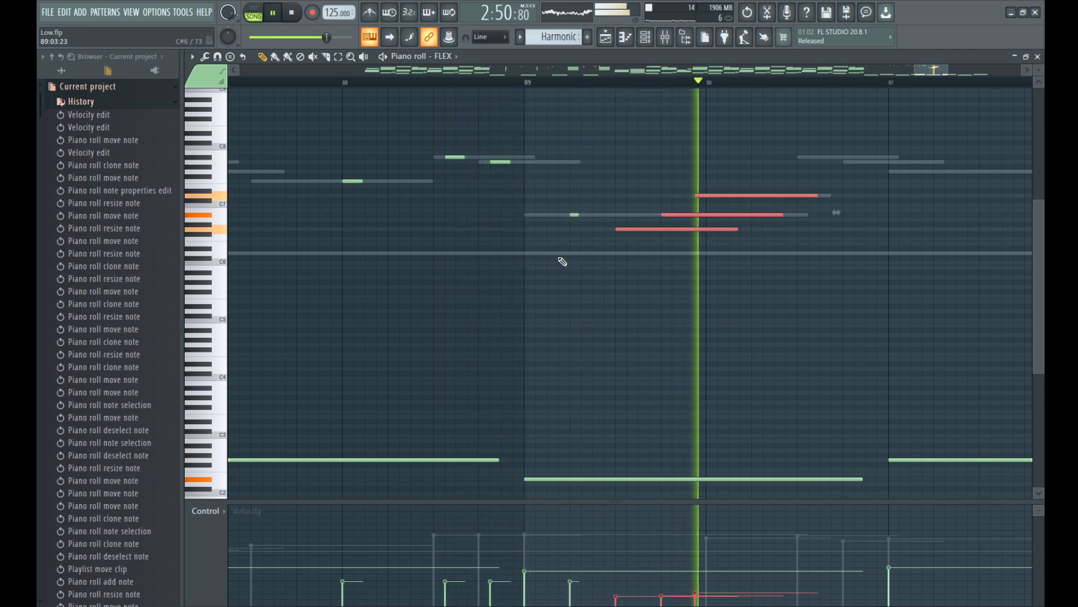
pyautogui.scroll(-1, 618, 253)
pyautogui.keyDown('ctrl'); pyautogui.click(566, 175); pyautogui.keyUp('ctrl')
# Step: Add very short FLEX notes: G7 at 91:05 and F7 at 91:13
pyautogui.scroll(-2, 536, 217)
pyautogui.moveTo(537, 215); pyautogui.dragTo(731, 172)
pyautogui.press('space')
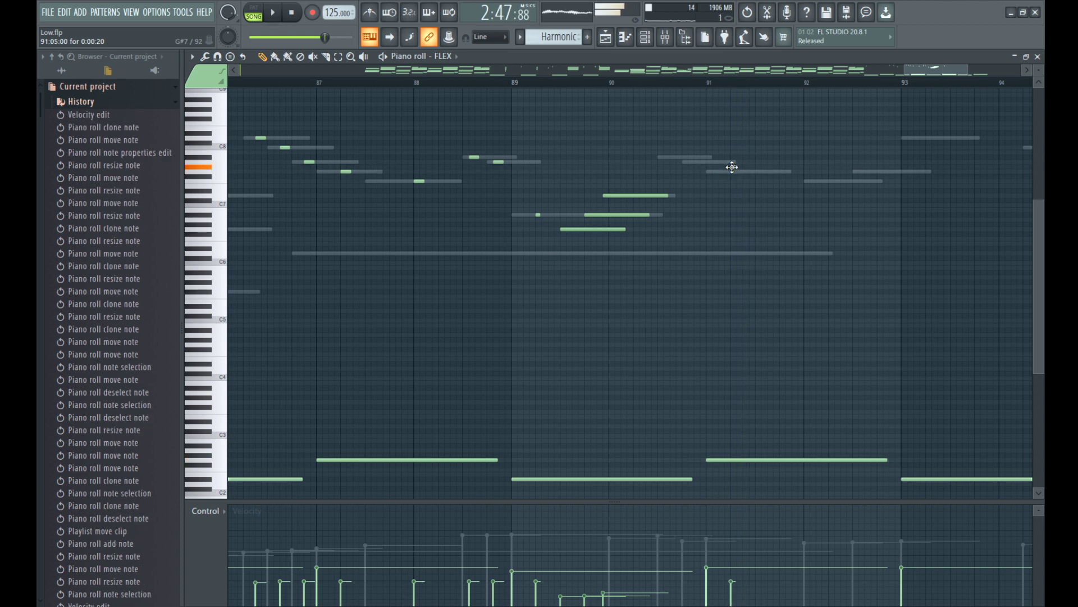
pyautogui.hscroll(3, 710, 174)
pyautogui.click(656, 181)
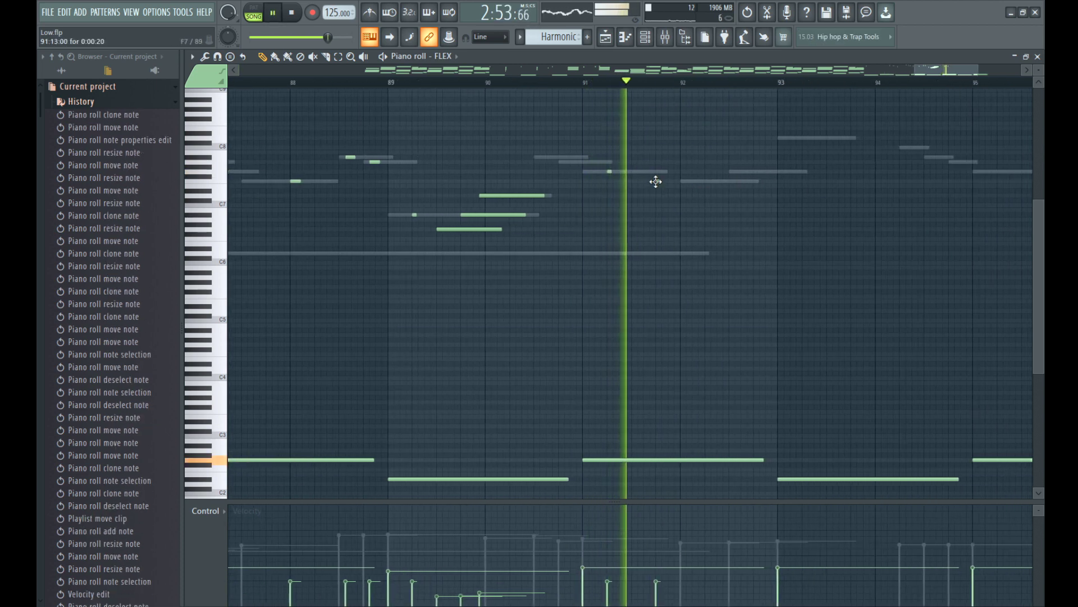
# Step: Add very short D8 notes at 93:05 and 93:13, followed by A#7 at 95:09, A7 at 95:13 and G7 at bar 96
pyautogui.scroll(-1, 663, 181)
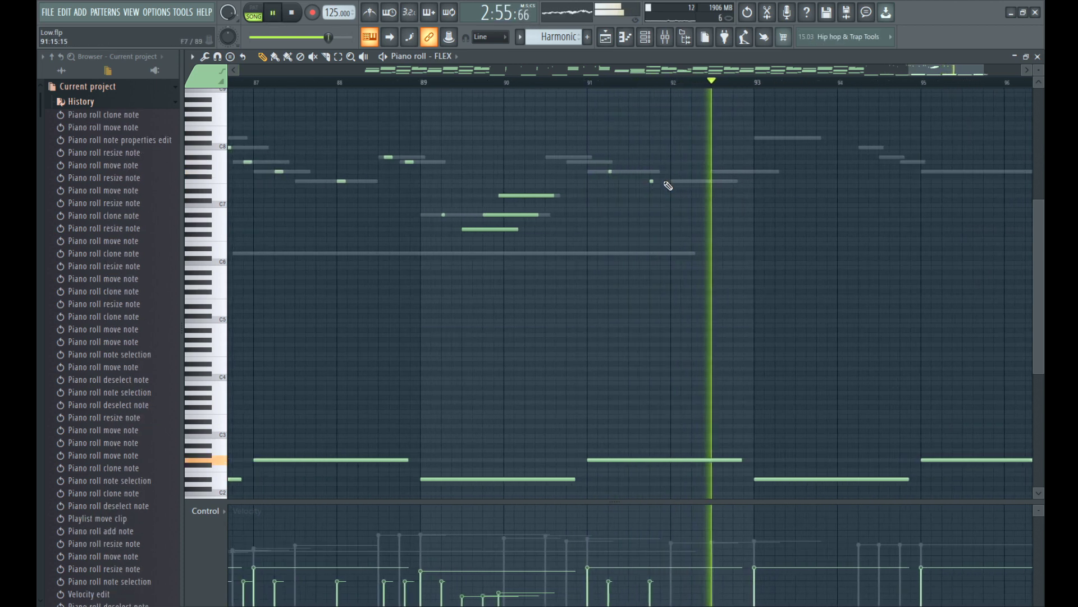
pyautogui.scroll(-1, 748, 179)
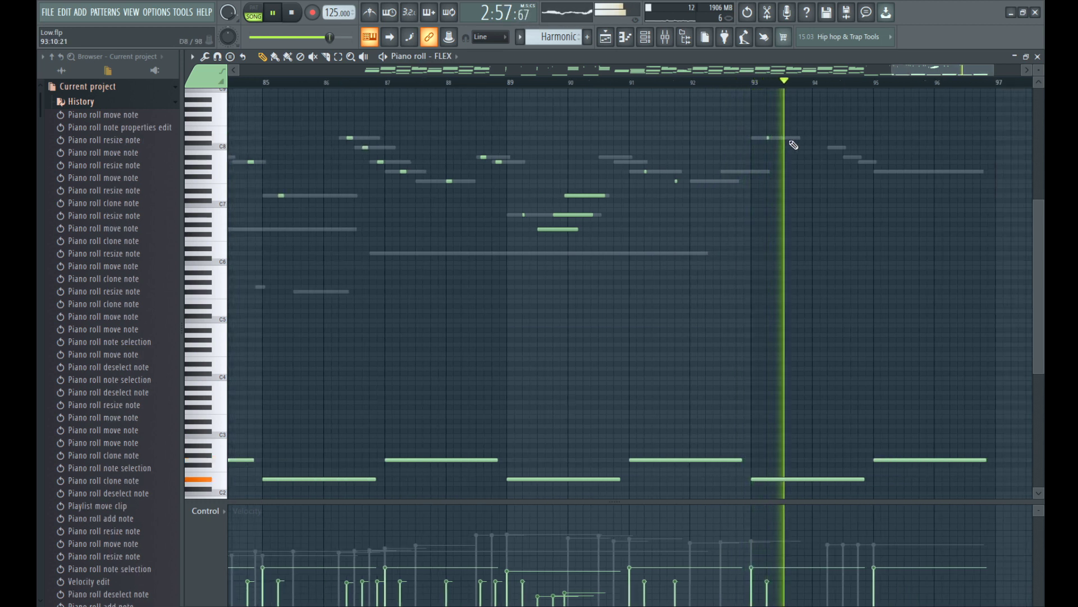
pyautogui.scroll(2, 825, 169)
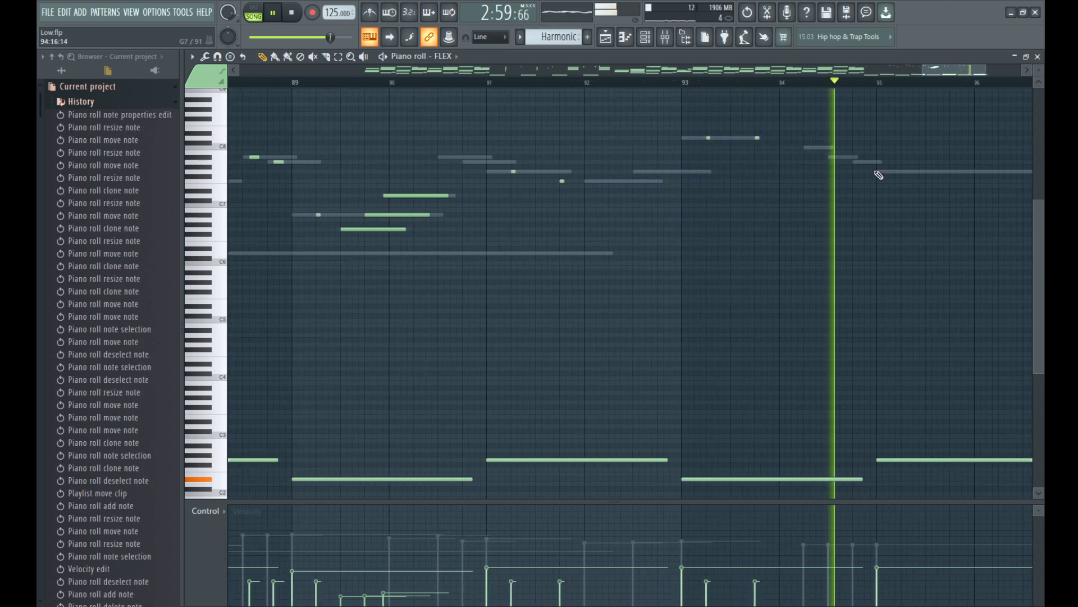
pyautogui.click(888, 158)
pyautogui.click(917, 162)
# Step: Close the FLEX piano roll and open the Smack channel's notes in the Build pattern
pyautogui.scroll(-2, 890, 189)
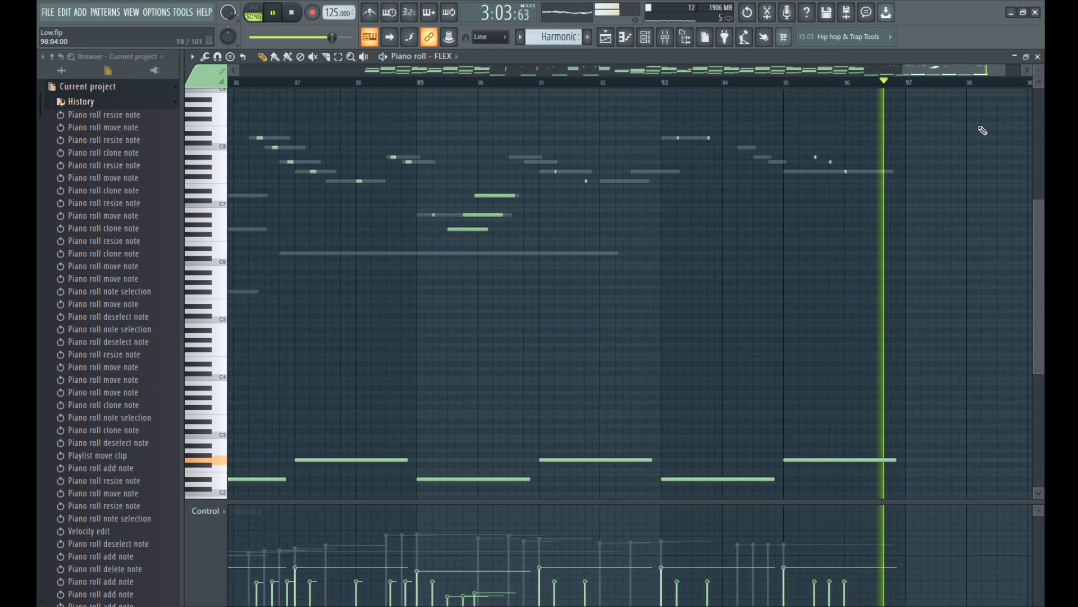
pyautogui.scroll(-2, 809, 235)
pyautogui.click(1038, 57)
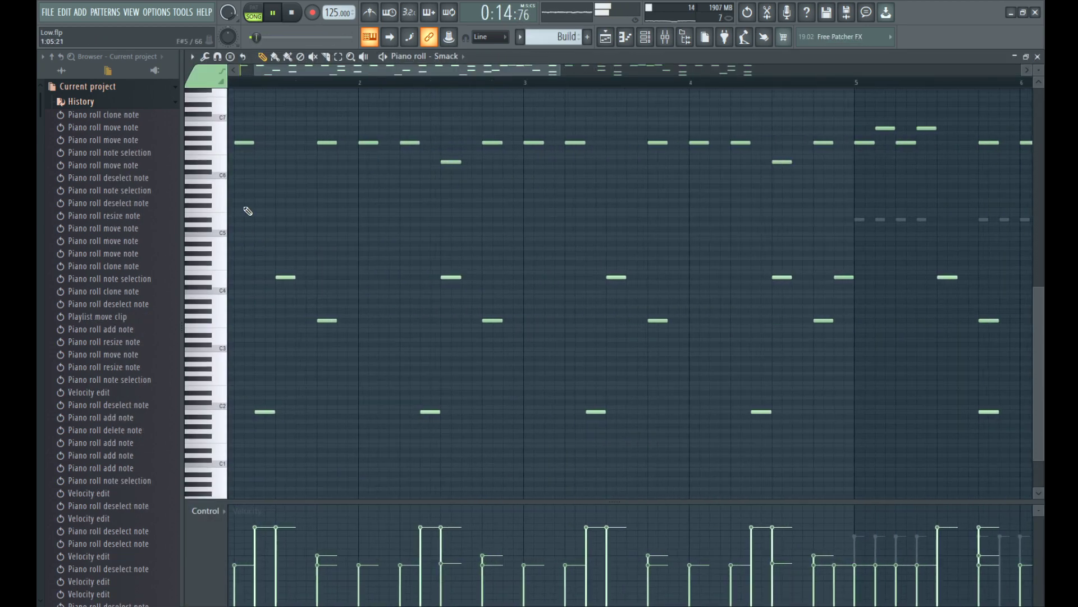
# Step: Select the Smack hits at 1:07 and 1:09 and lower their velocity, then replay
pyautogui.scroll(-2, 304, 90)
pyautogui.scroll(5, 307, 83)
pyautogui.press('space')
pyautogui.scroll(-1, 469, 382)
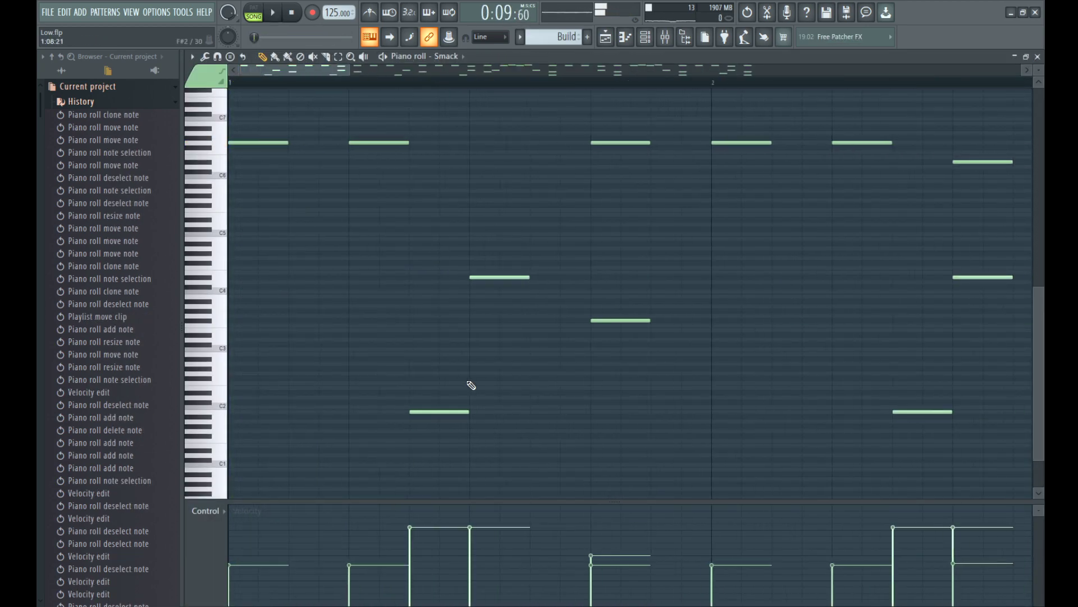
pyautogui.click(437, 412)
pyautogui.click(492, 278)
pyautogui.press('space')
pyautogui.moveTo(491, 261); pyautogui.dragTo(430, 430)
pyautogui.moveTo(406, 572); pyautogui.dragTo(470, 575)
pyautogui.press('space')
# Step: Lower the velocity of the upper-row Smack hits to about 12% from the start of bar 1 into bar 3
pyautogui.moveTo(412, 131); pyautogui.dragTo(37, 180)
pyautogui.press('space')
pyautogui.press('space')
pyautogui.moveTo(240, 597); pyautogui.dragTo(360, 598)
pyautogui.scroll(-2, 287, 423)
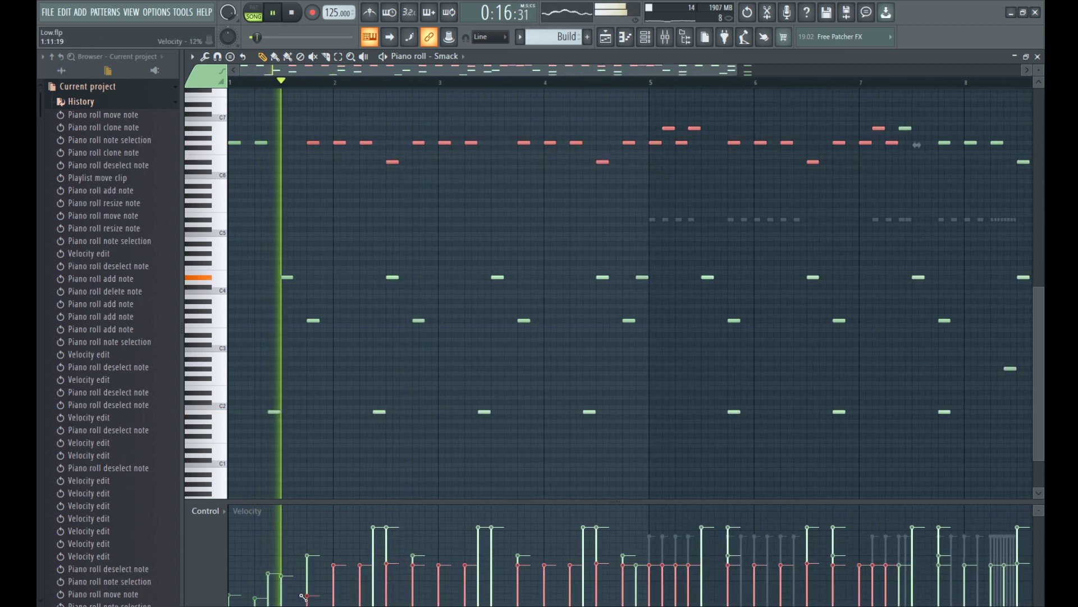
pyautogui.moveTo(304, 597); pyautogui.dragTo(473, 590)
# Step: Lower the velocities of the lower-row Smack hits from bar 2 into bar 3
pyautogui.moveTo(269, 258); pyautogui.dragTo(631, 352)
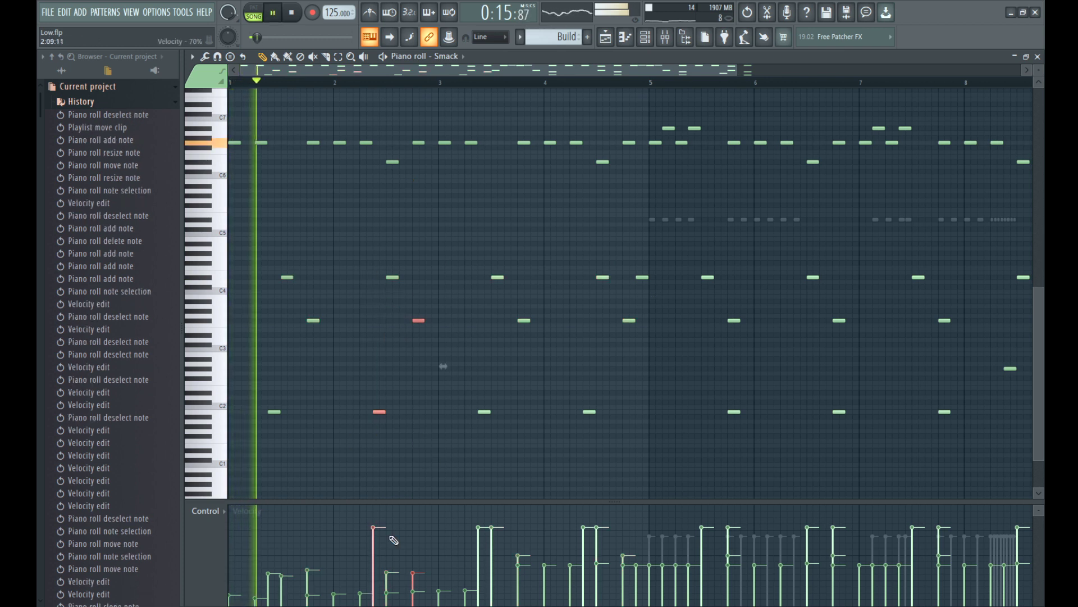
pyautogui.click(376, 571)
pyautogui.scroll(-2, 337, 272)
pyautogui.moveTo(260, 241); pyautogui.dragTo(702, 432)
pyautogui.click(391, 572)
pyautogui.moveTo(394, 569); pyautogui.dragTo(415, 567)
# Step: Reduce the velocities of the remaining upper-row hits through bar 8 and of the lower-row hits from 4:07 through bar 8
pyautogui.moveTo(410, 122)
pyautogui.mouseDown()
pyautogui.moveTo(425, 136)
pyautogui.moveTo(769, 180)
pyautogui.mouseUp()
pyautogui.moveTo(409, 588); pyautogui.dragTo(764, 589)
pyautogui.moveTo(447, 241); pyautogui.dragTo(761, 499)
pyautogui.moveTo(454, 566); pyautogui.dragTo(465, 566)
pyautogui.moveTo(480, 570); pyautogui.dragTo(490, 580)
pyautogui.click(531, 583)
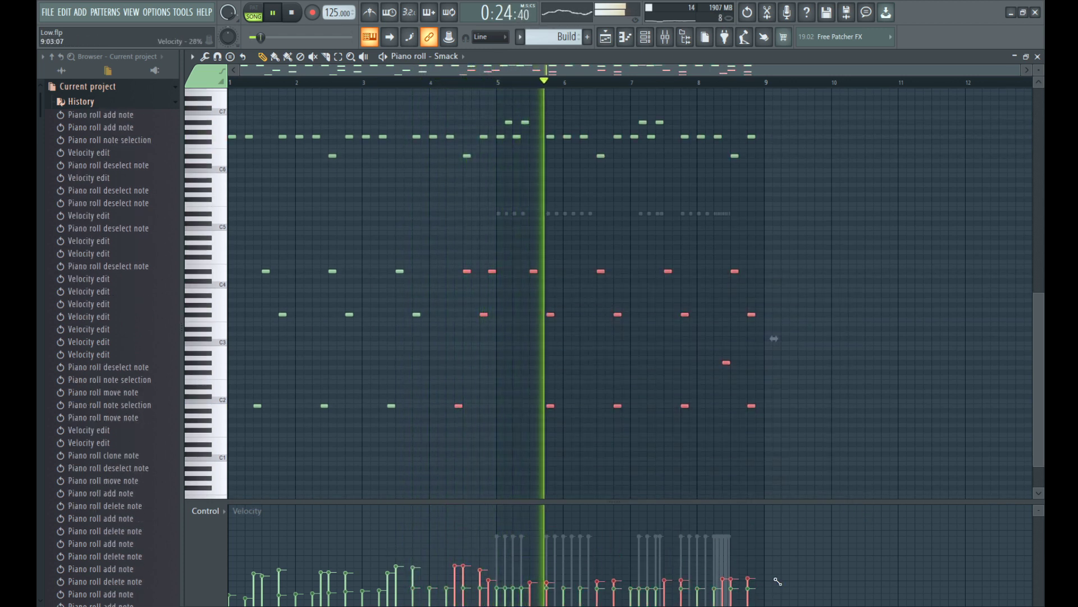
# Step: Raise the velocities of the selected Smack hits from bar 5 through bar 8, with the last ones at about 48%
pyautogui.moveTo(549, 567)
pyautogui.mouseDown()
pyautogui.moveTo(688, 573)
pyautogui.moveTo(753, 560)
pyautogui.mouseUp()
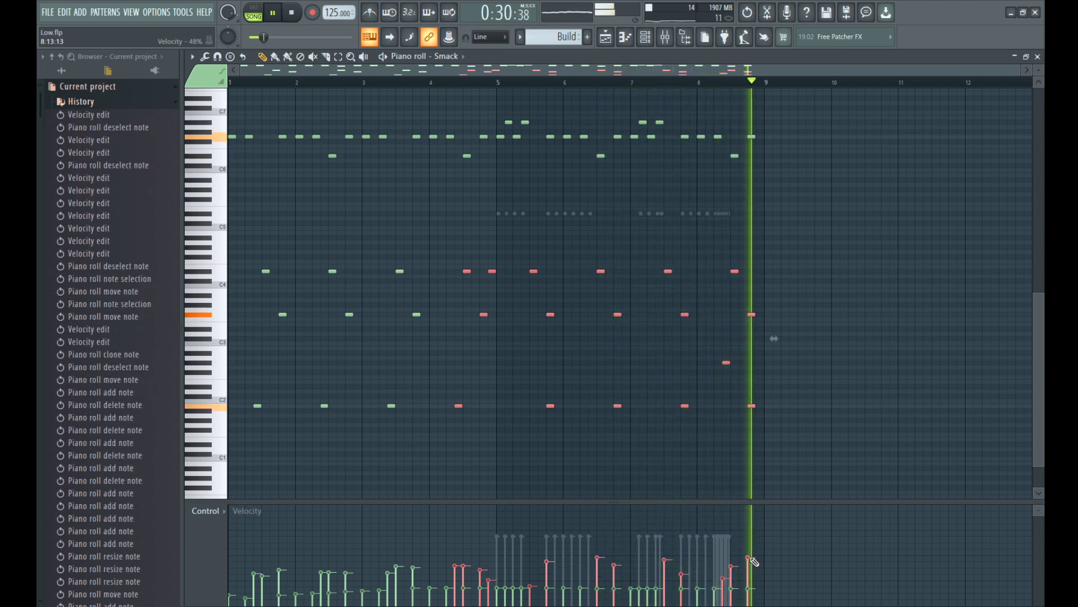
pyautogui.keyDown('ctrl'); pyautogui.click(821, 283); pyautogui.keyUp('ctrl')
pyautogui.scroll(1, 765, 141)
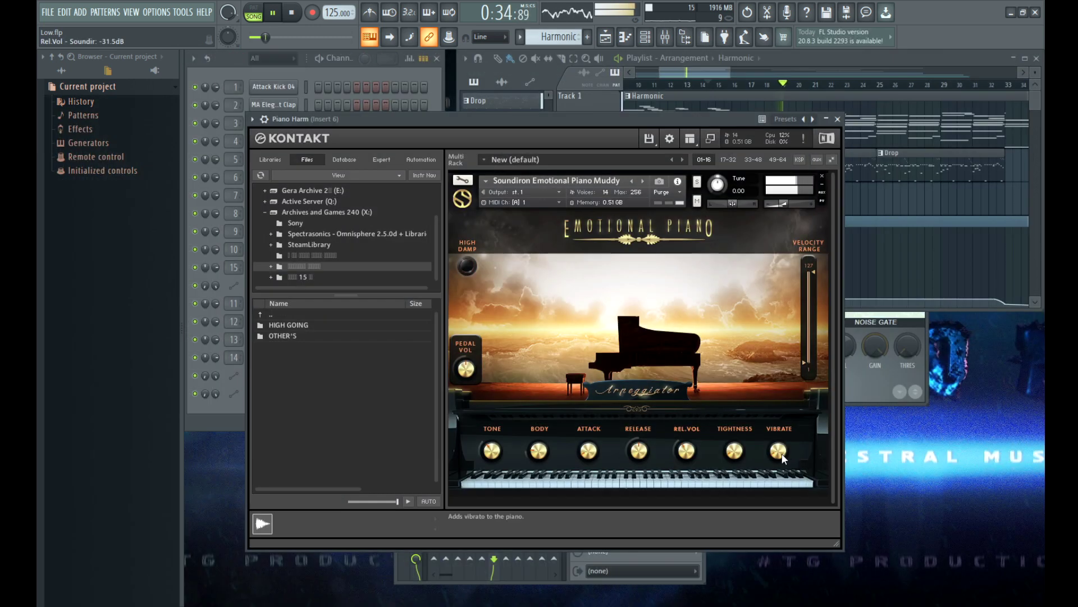
# Step: Set the Vibrate amount of the Piano Harm channel's Emotional Piano to 25% and close the instrument
pyautogui.moveTo(777, 429); pyautogui.dragTo(781, 370)
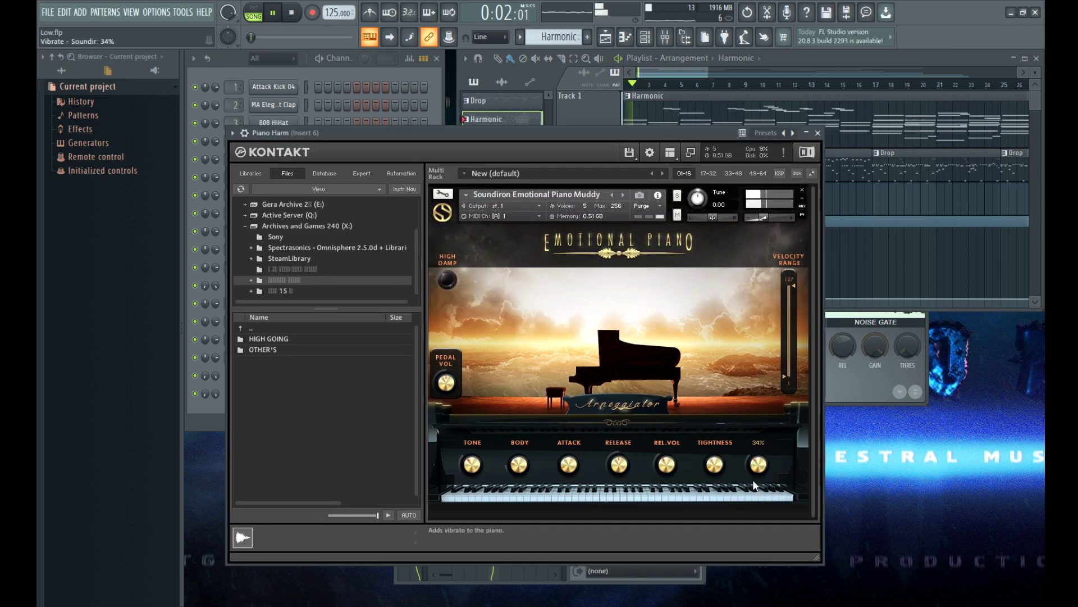
pyautogui.rightClick(761, 463)
pyautogui.moveTo(761, 458); pyautogui.dragTo(761, 460)
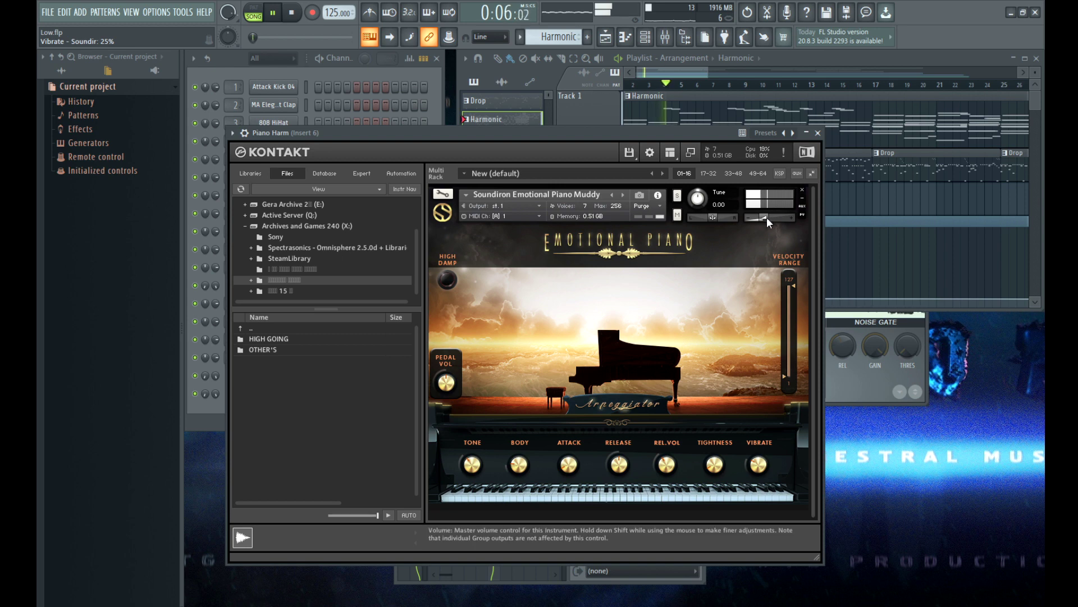
pyautogui.click(818, 132)
# Step: Position the band 4 dip of Insert 6's Fruity Parametric EQ 2 at about 428 Hz and close the equalizer
pyautogui.click(667, 38)
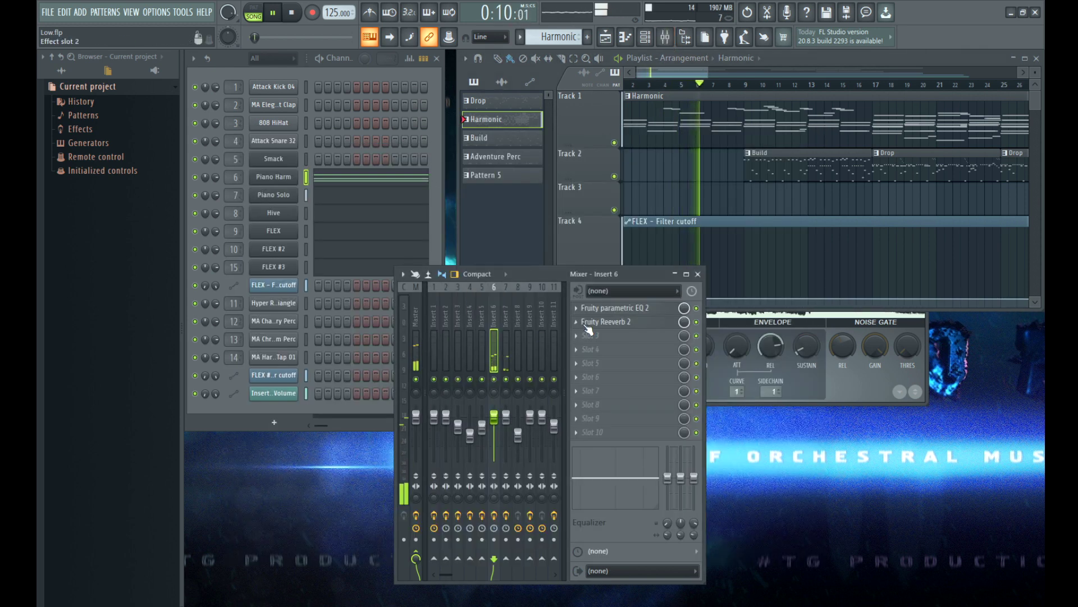
pyautogui.click(614, 308)
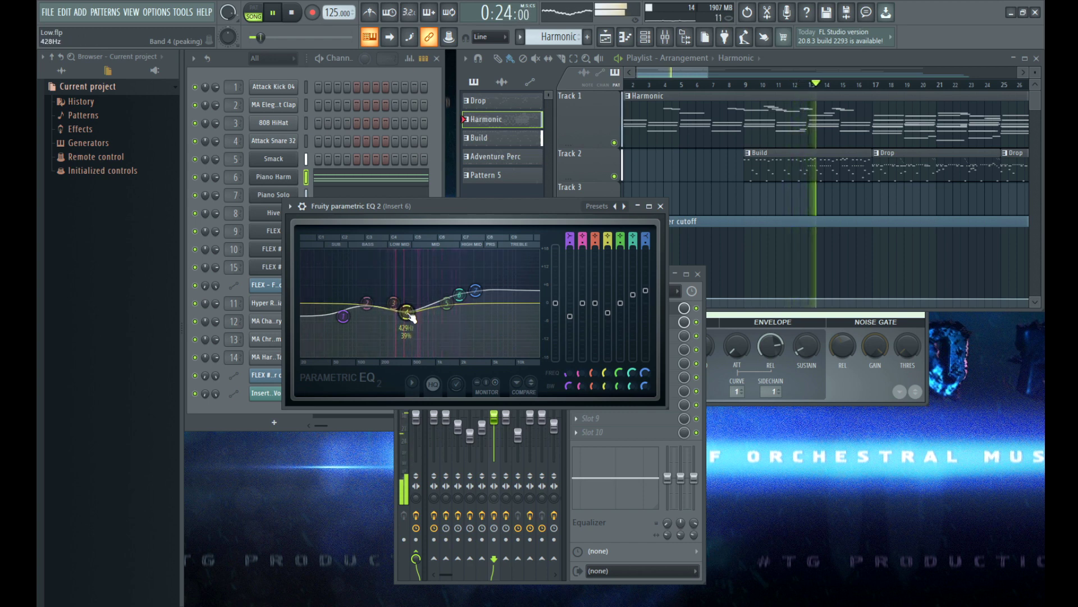
pyautogui.moveTo(411, 315); pyautogui.dragTo(413, 316)
pyautogui.click(661, 206)
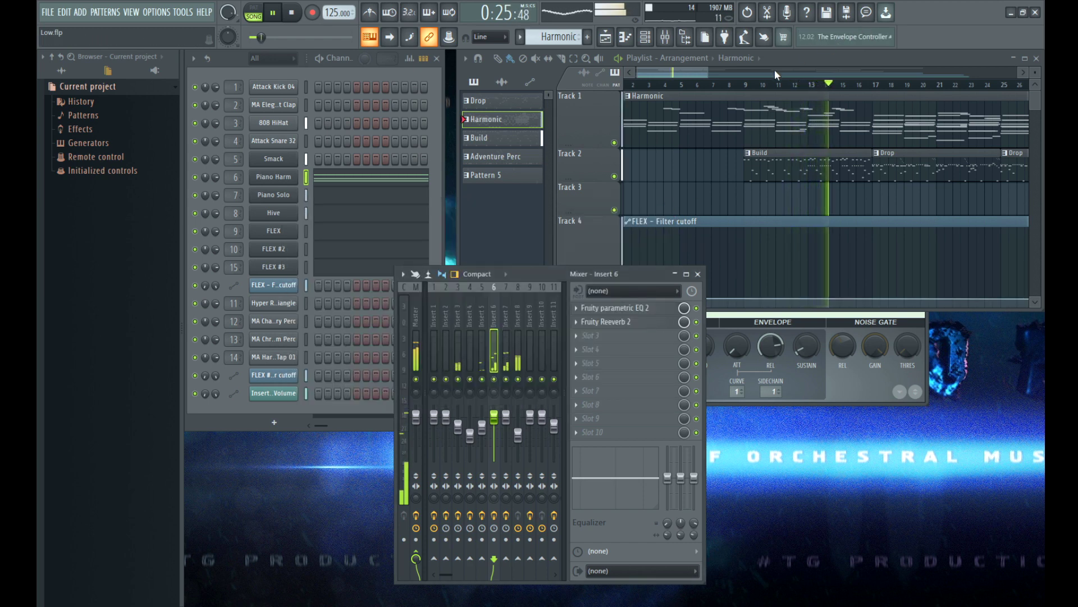
# Step: Lower the velocities of the Piano Solo notes from bar 13 to bar 15 in the Harmonic pattern
pyautogui.click(760, 84)
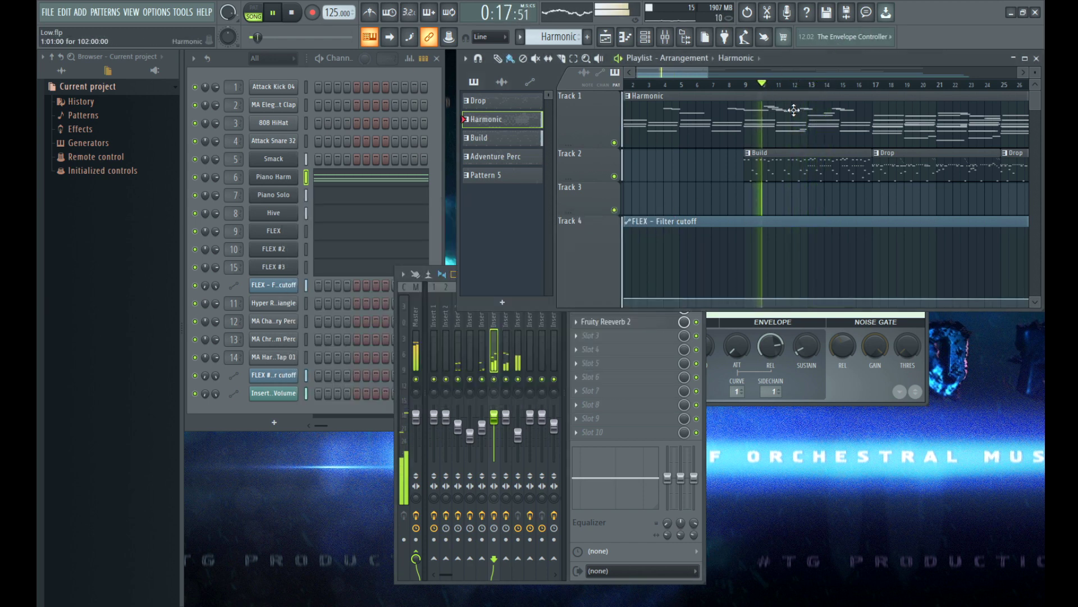
pyautogui.click(337, 201)
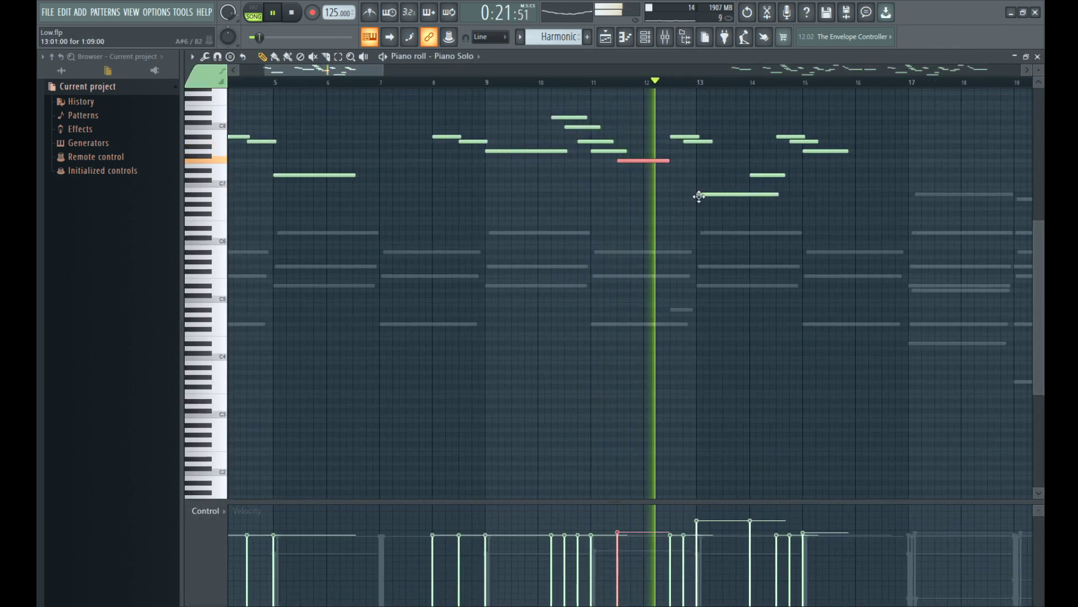
pyautogui.moveTo(701, 520); pyautogui.dragTo(698, 544)
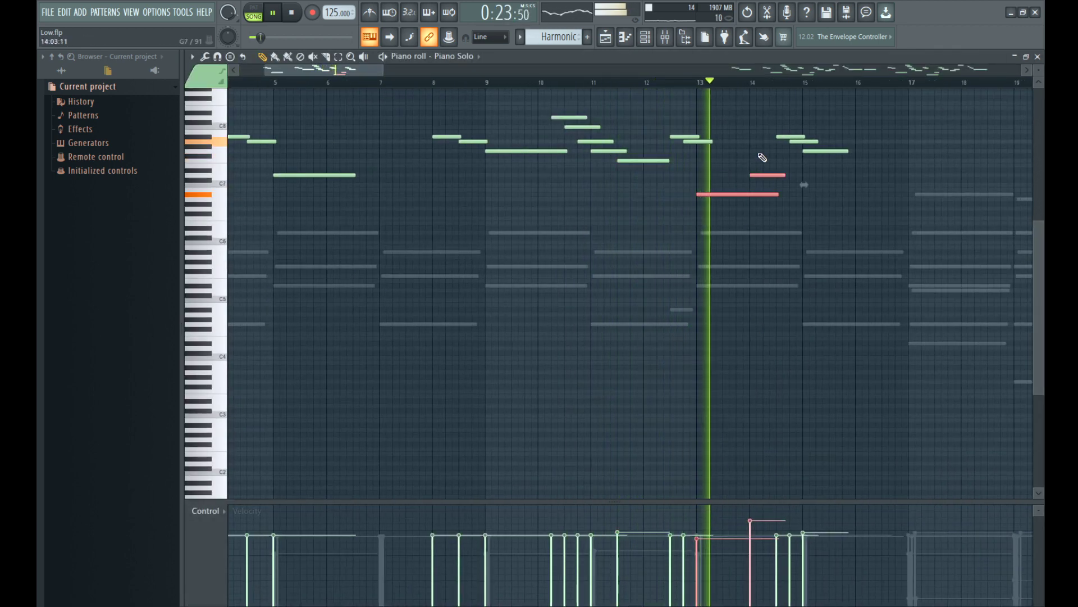
pyautogui.moveTo(789, 544); pyautogui.dragTo(801, 547)
pyautogui.scroll(-3, 764, 241)
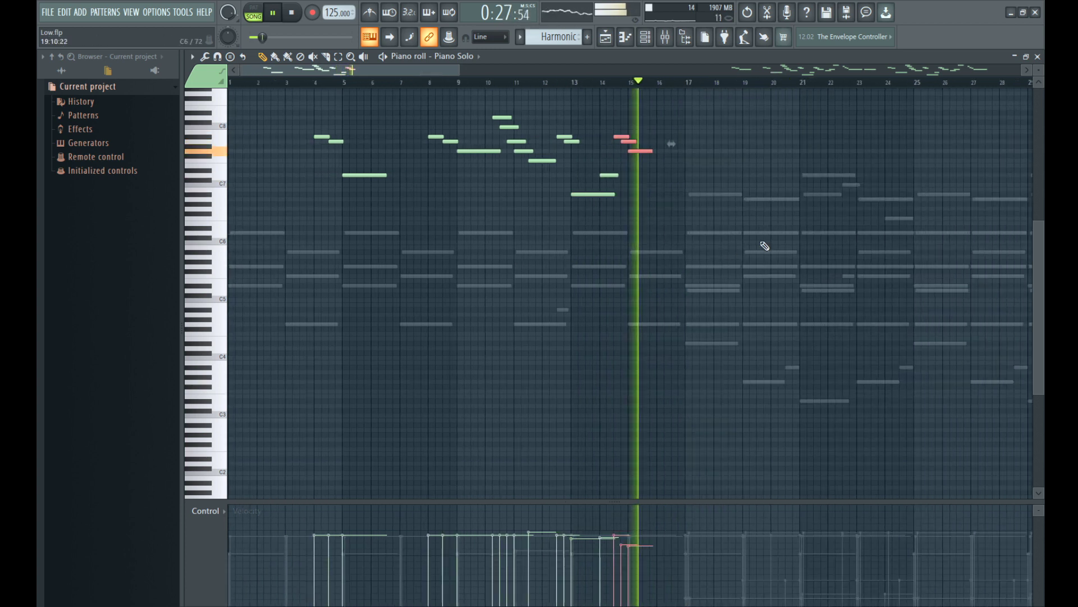
pyautogui.scroll(3, 629, 206)
pyautogui.scroll(2, 554, 209)
pyautogui.scroll(-3, 558, 212)
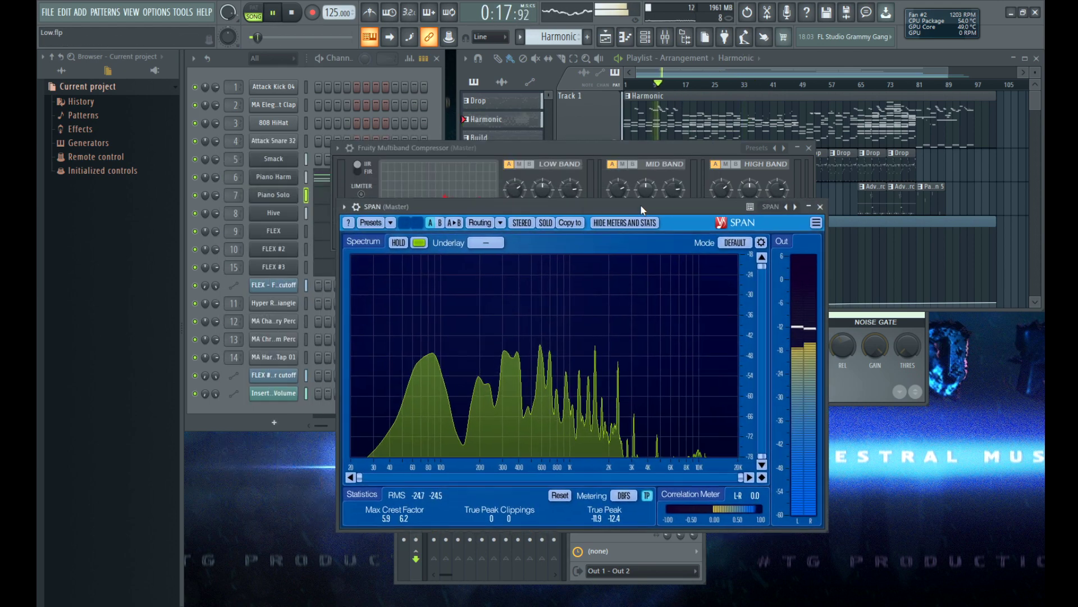
# Step: Arrange the SPAN analyzer and the mixer side by side to examine the master spectrum, and close the Fruity Multiband Compressor
pyautogui.moveTo(642, 210); pyautogui.dragTo(635, 240)
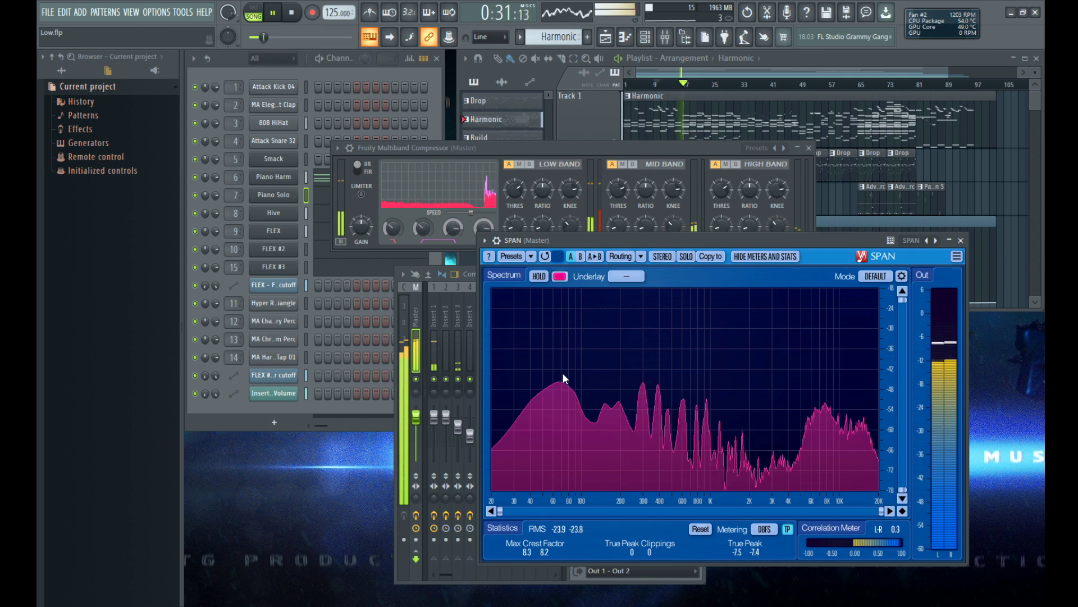
pyautogui.moveTo(676, 237); pyautogui.dragTo(693, 239)
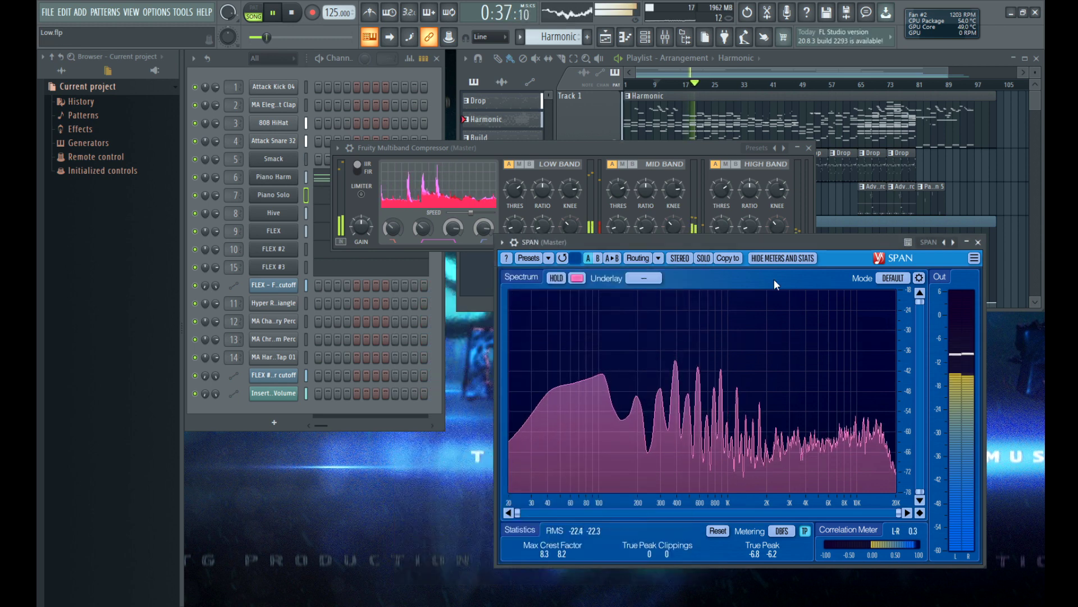
pyautogui.click(666, 38)
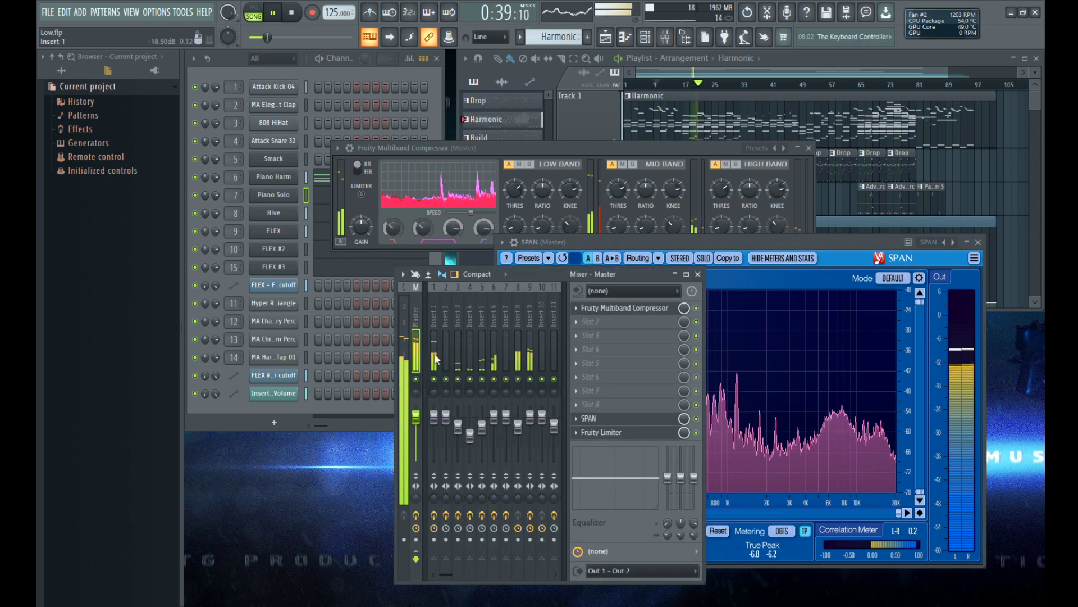
pyautogui.click(517, 360)
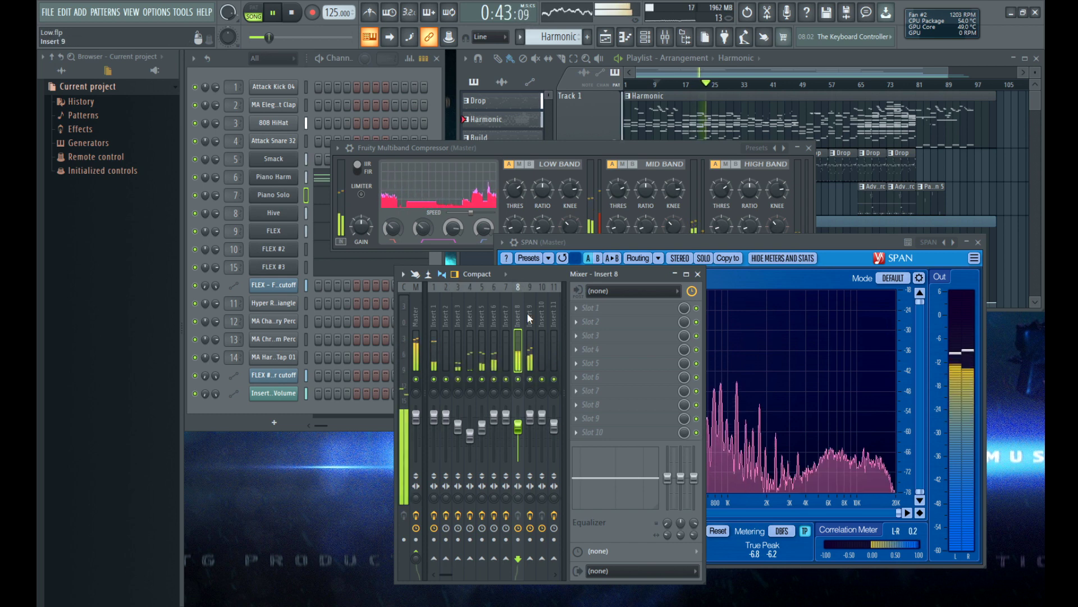
pyautogui.moveTo(557, 271); pyautogui.dragTo(348, 281)
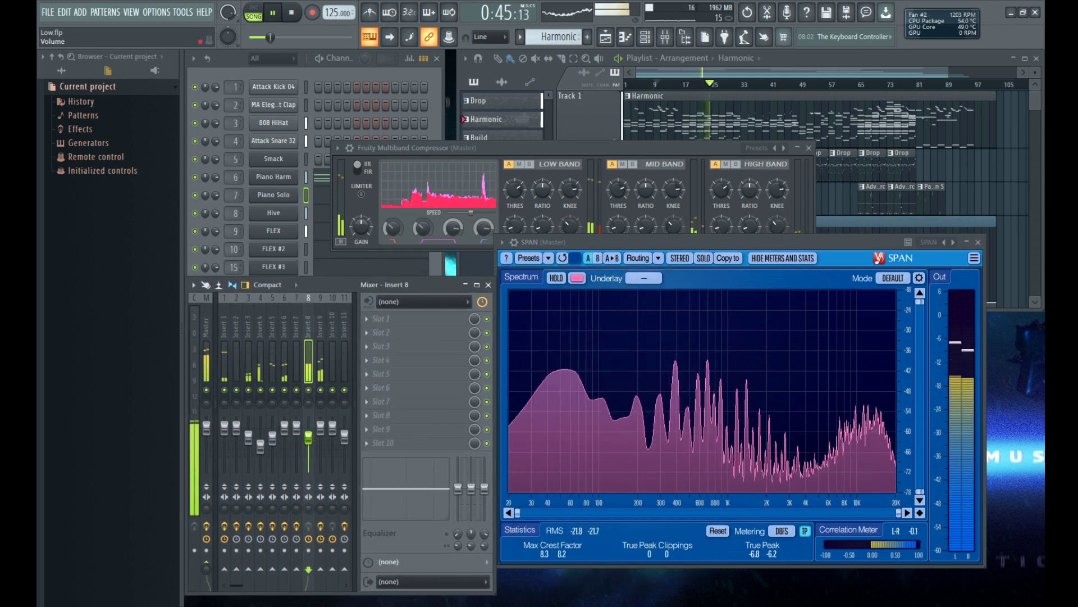
pyautogui.click(677, 84)
pyautogui.moveTo(432, 148); pyautogui.dragTo(459, 192)
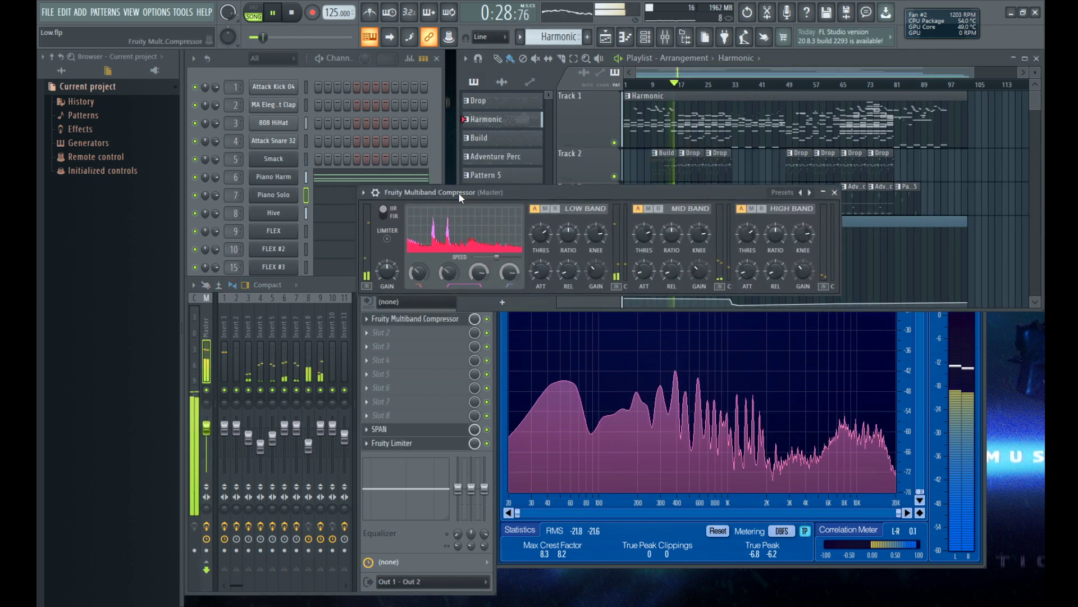
pyautogui.click(835, 193)
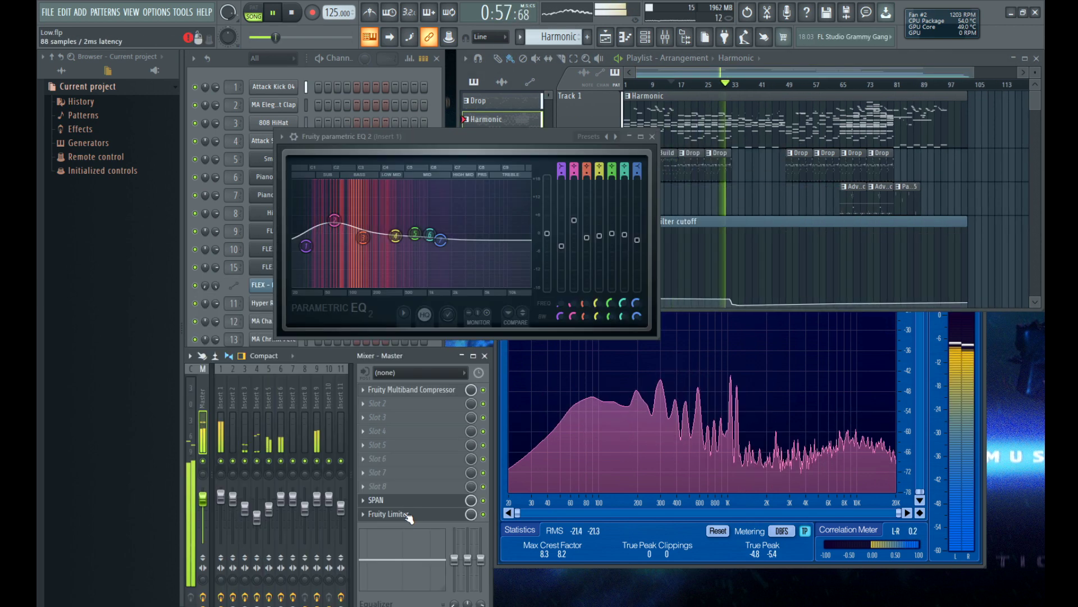
# Step: Adjust the compressor threshold and knee of the master Fruity Limiter, shorten its release, and close the mixer and the Insert 1 equalizer
pyautogui.click(407, 518)
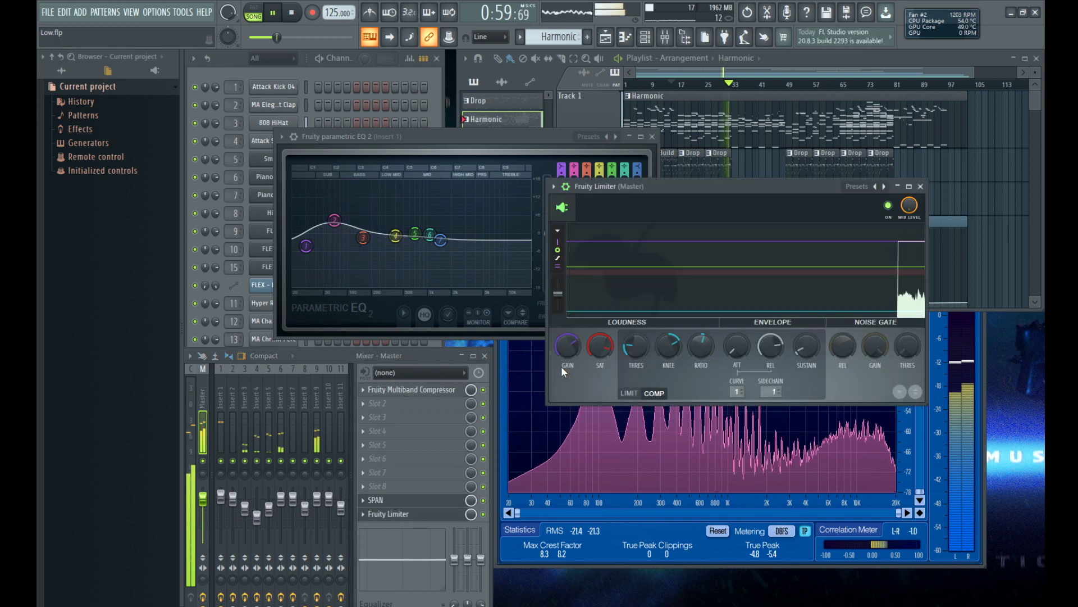
pyautogui.moveTo(636, 346); pyautogui.dragTo(635, 360)
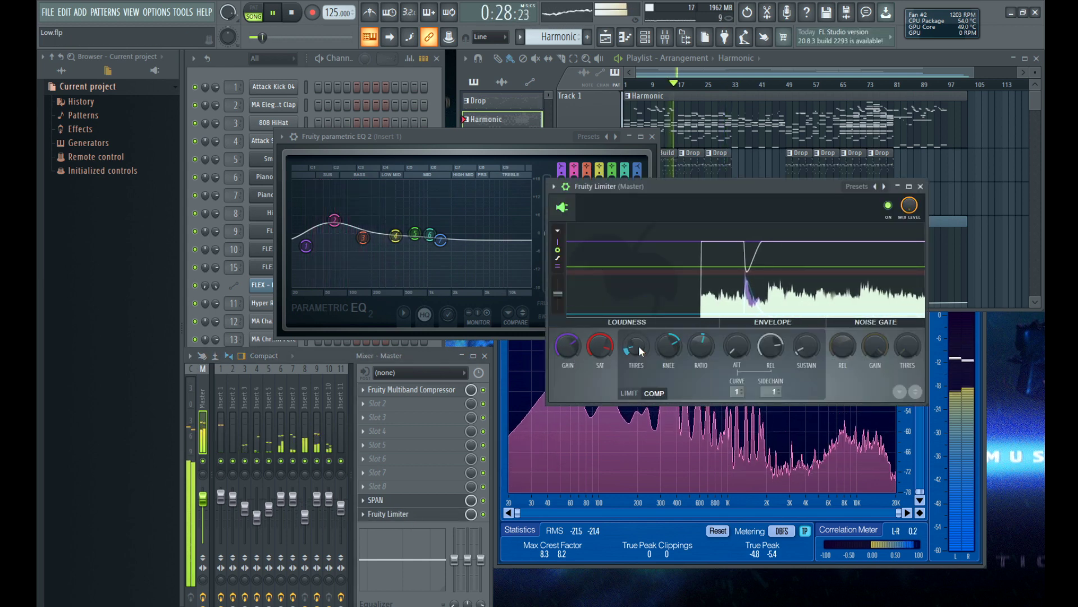
pyautogui.scroll(5, 706, 87)
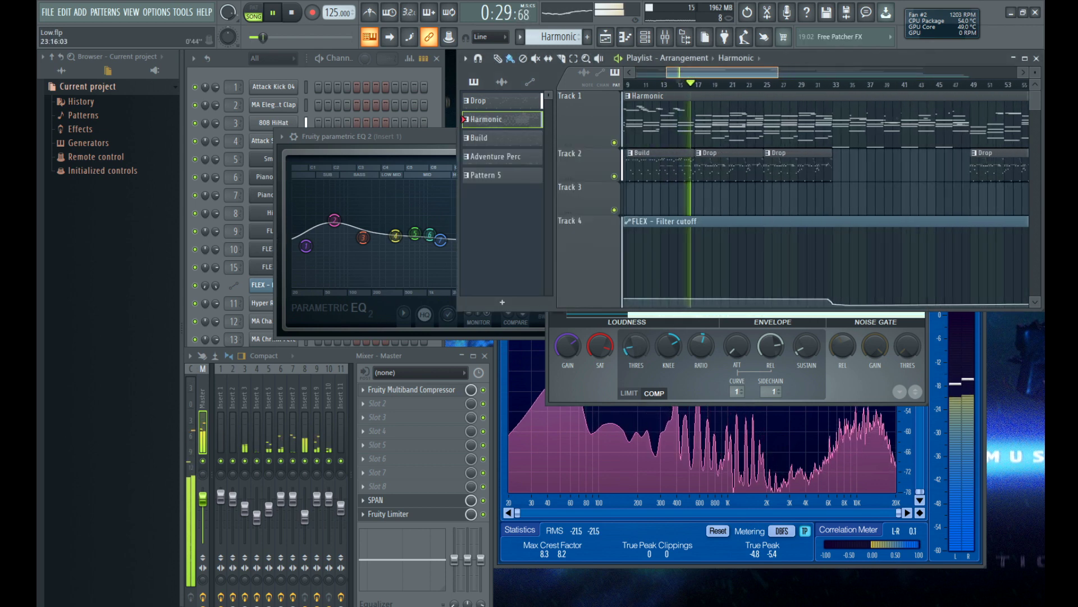
pyautogui.click(549, 369)
pyautogui.moveTo(646, 186); pyautogui.dragTo(576, 170)
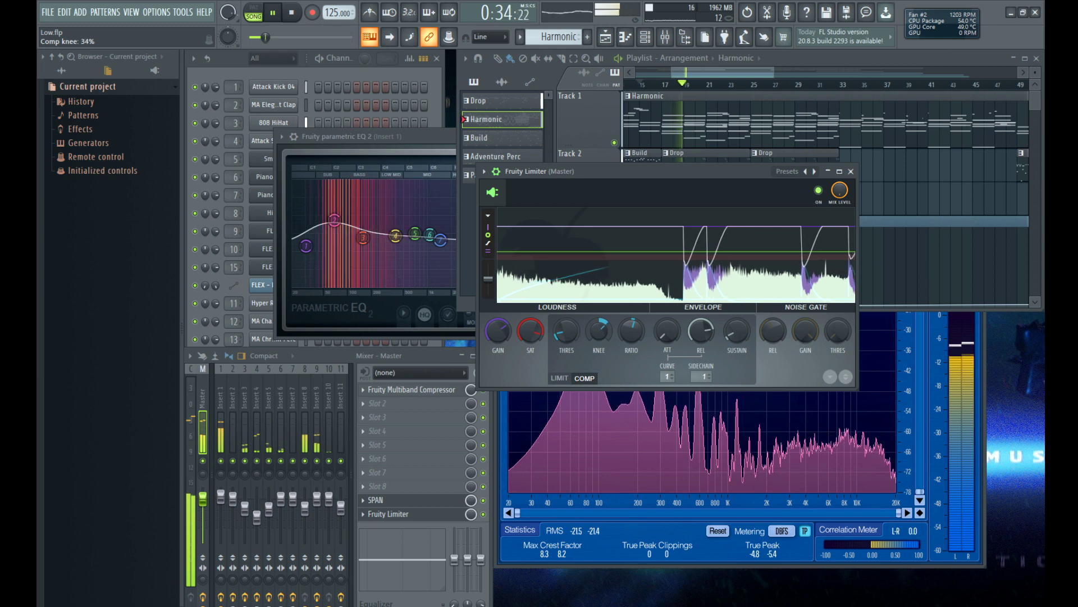
pyautogui.moveTo(599, 330); pyautogui.dragTo(599, 340)
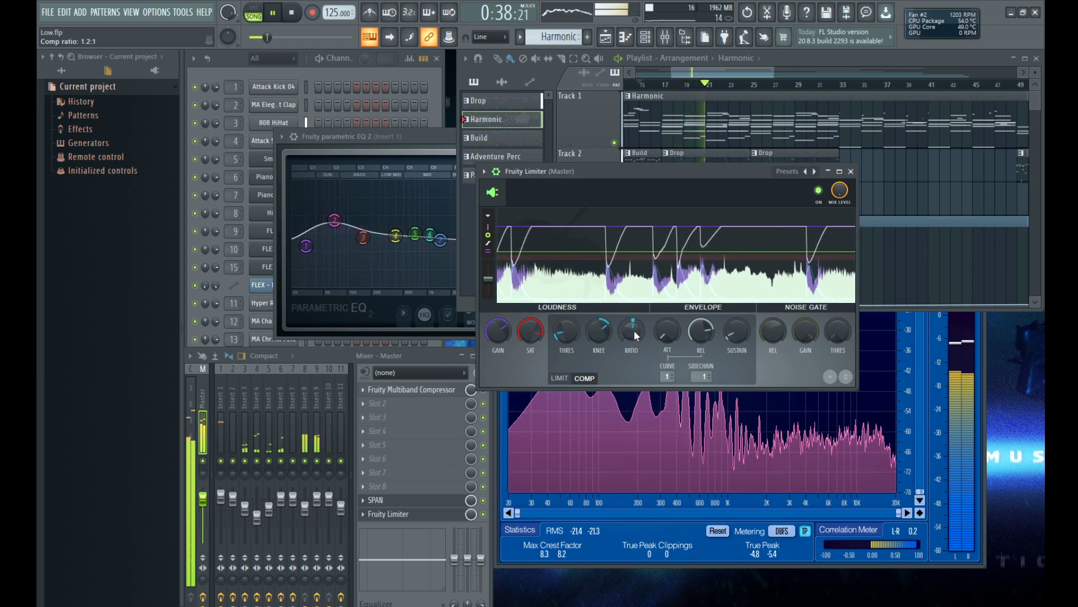
pyautogui.moveTo(701, 331); pyautogui.dragTo(706, 337)
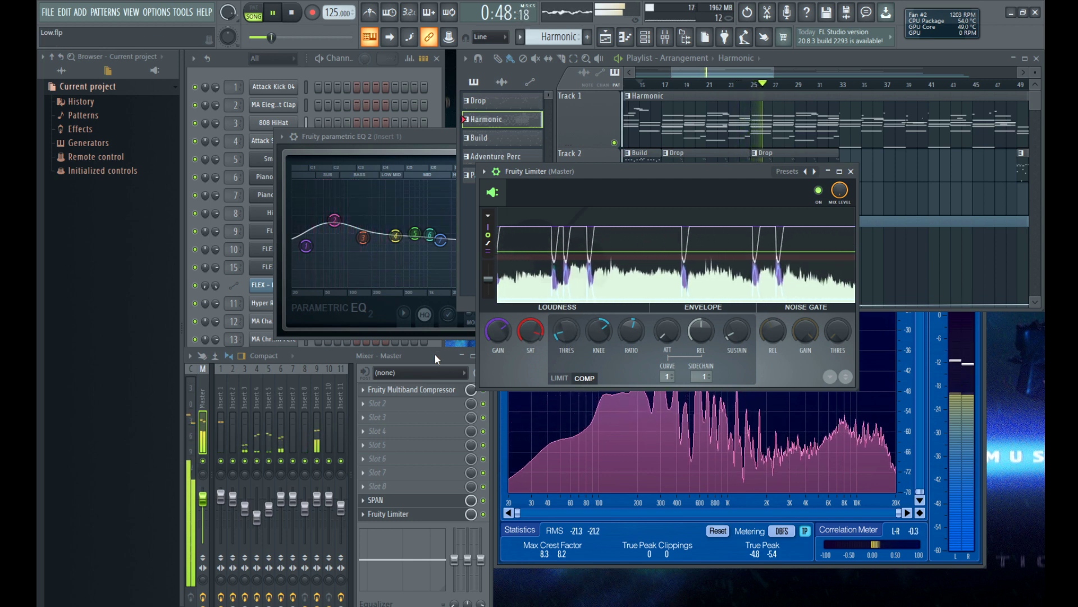
pyautogui.click(484, 356)
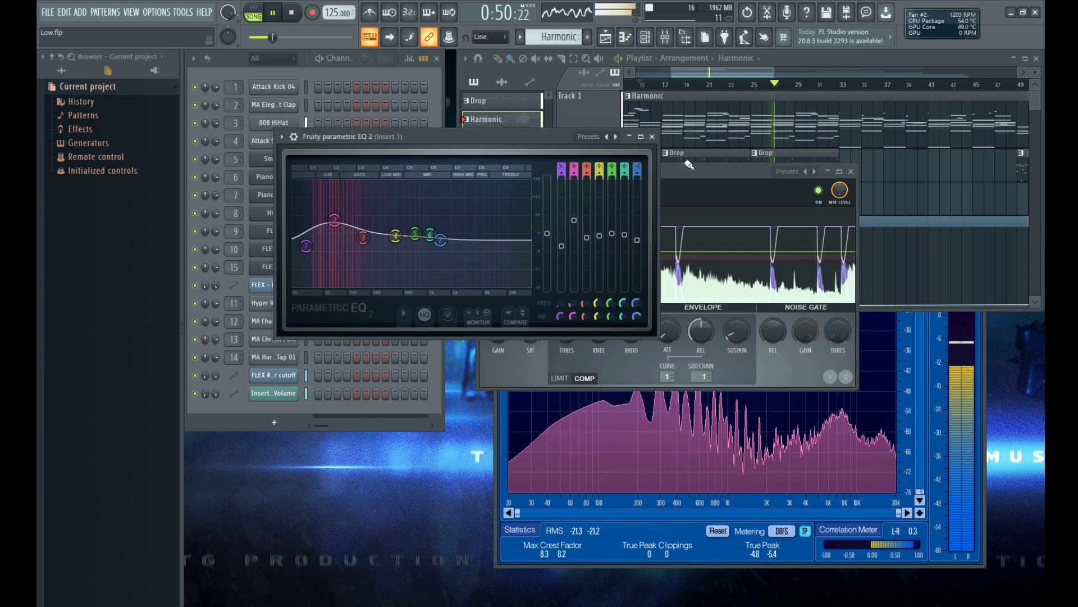
pyautogui.click(652, 137)
# Step: Replace the long Hive D#5 note at bar 17 with shorter repeated D#5 notes through bar 18, including one at 18:05 lasting 0:07
pyautogui.click(642, 84)
pyautogui.scroll(-1, 673, 90)
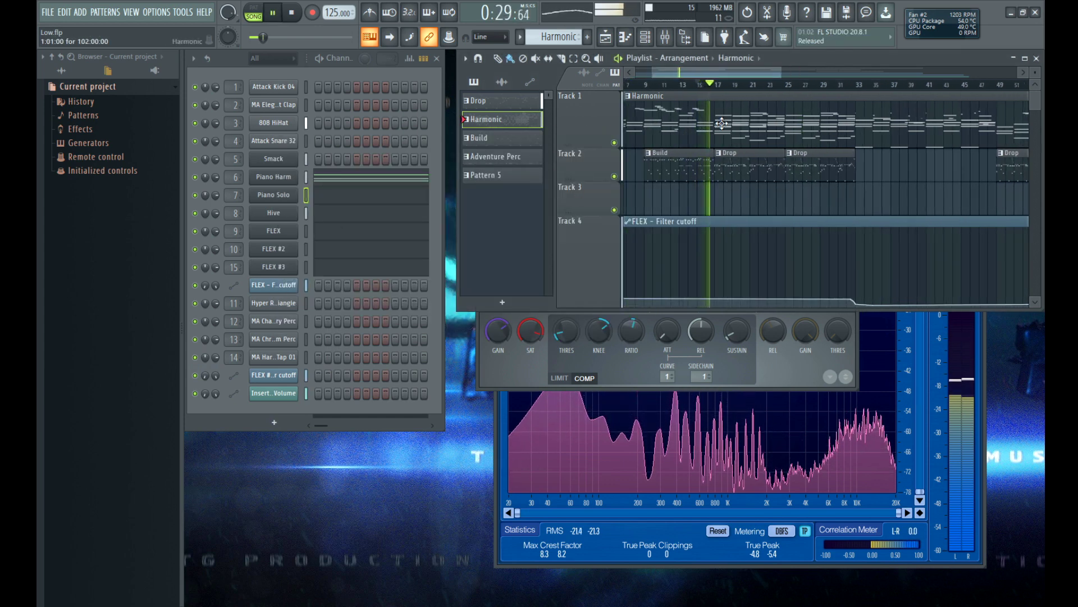
pyautogui.click(313, 216)
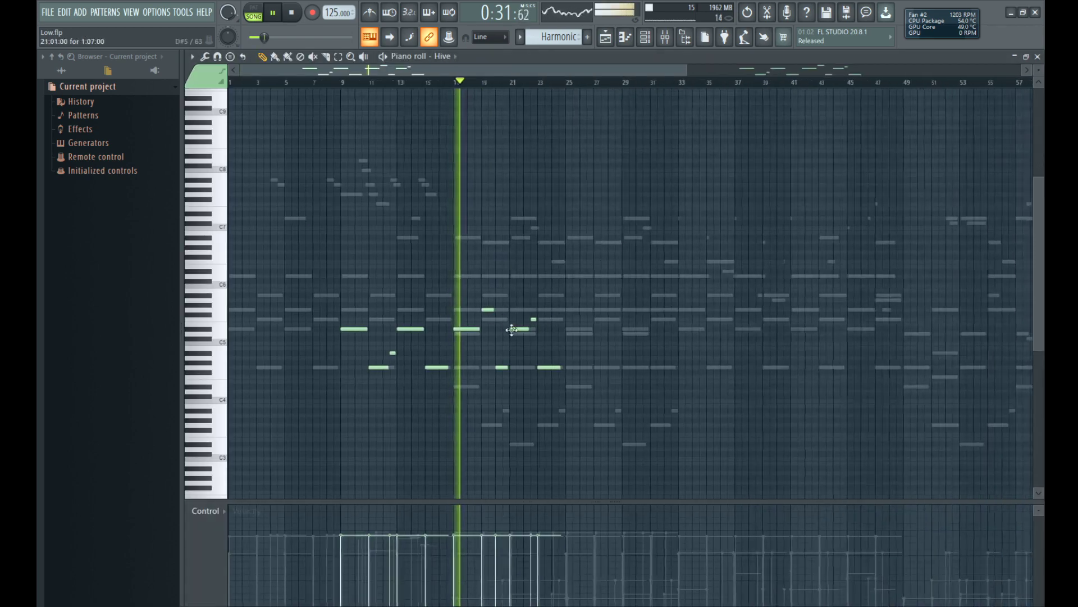
pyautogui.scroll(3, 418, 332)
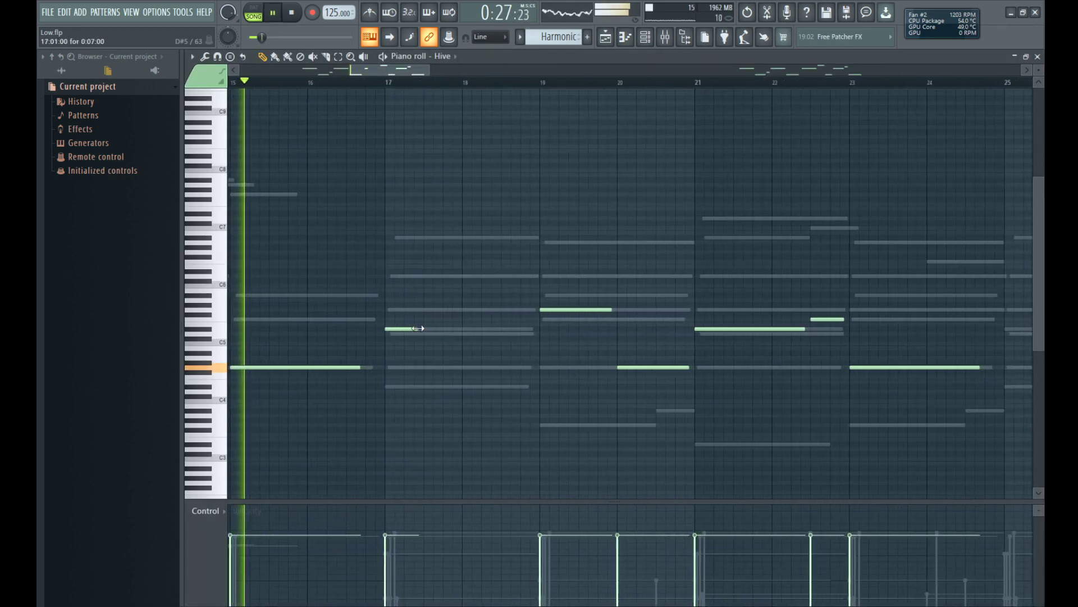
pyautogui.click(385, 83)
pyautogui.press('space')
pyautogui.moveTo(394, 330); pyautogui.dragTo(487, 328)
pyautogui.click(500, 329)
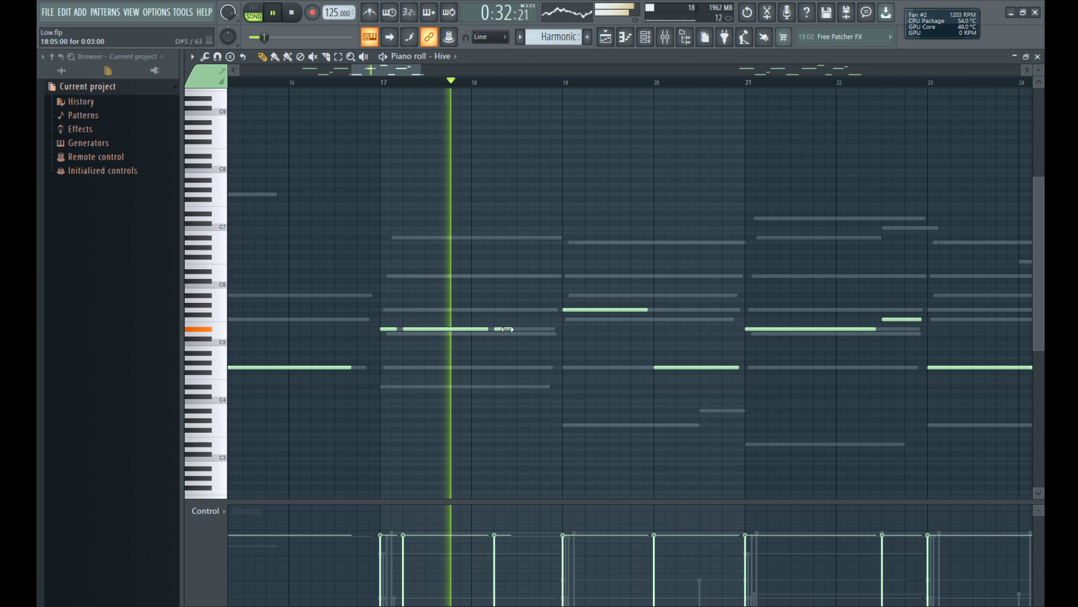
pyautogui.moveTo(510, 329); pyautogui.dragTo(533, 330)
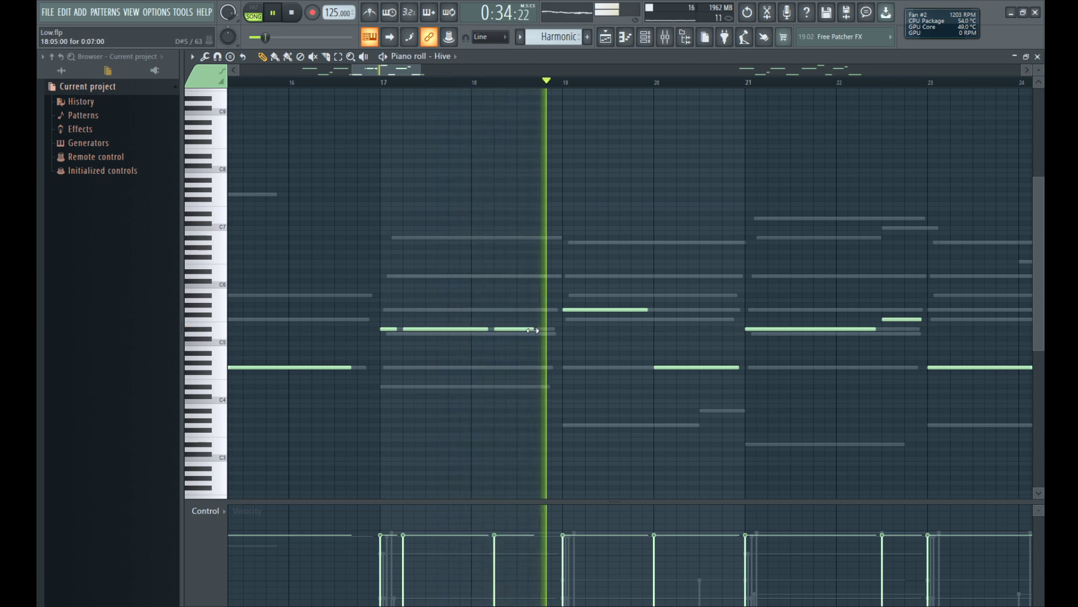
pyautogui.click(544, 328)
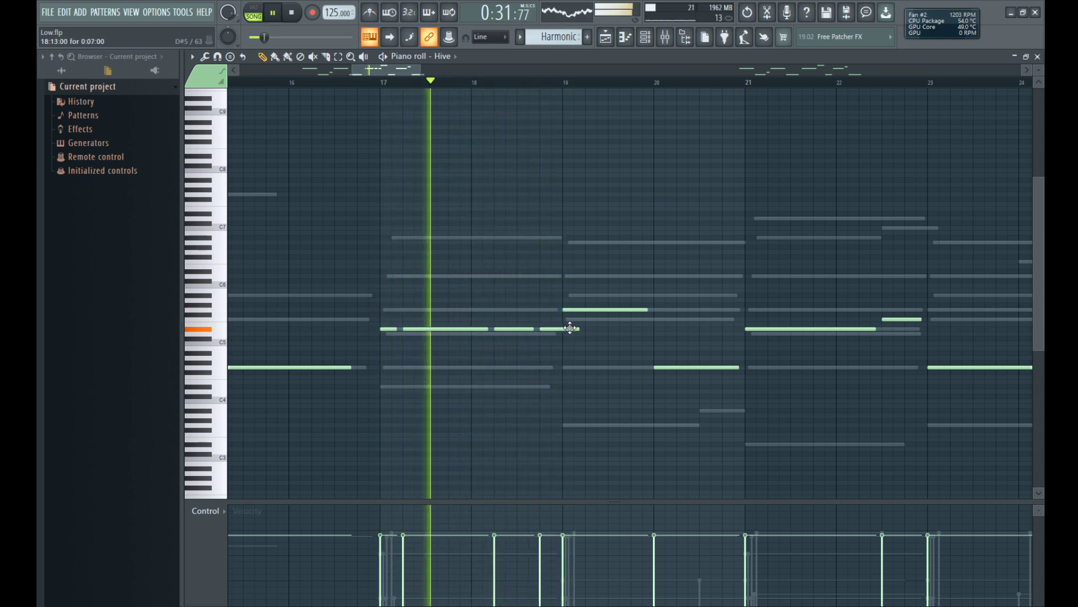
# Step: Copy the first three Hive notes of bars 17–18 to bars 19–20 on G4, ending with an A#4 note at 20:09 lasting 0:07
pyautogui.moveTo(559, 313); pyautogui.dragTo(413, 341)
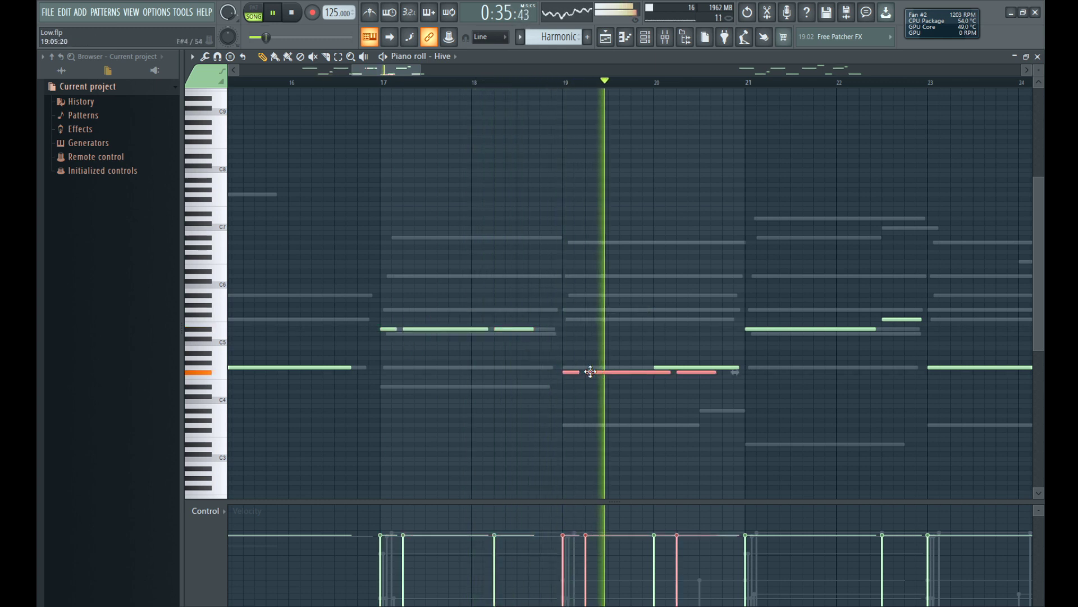
pyautogui.scroll(-1, 584, 125)
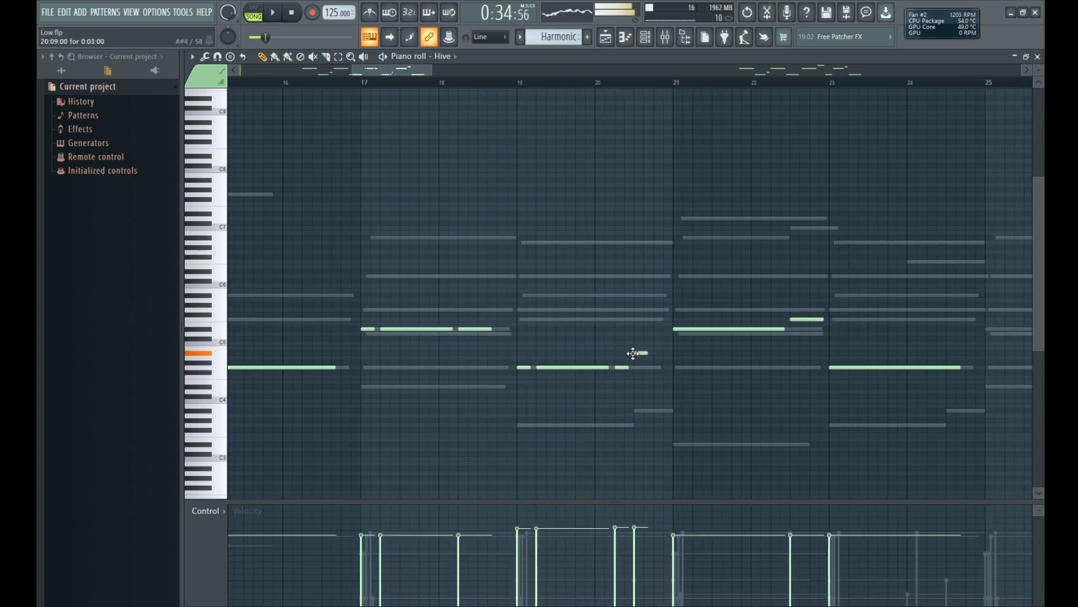
pyautogui.press('space')
pyautogui.moveTo(647, 353); pyautogui.dragTo(667, 354)
# Step: Switch to the Piano Harm notes and add an F#4 note at 20:13 lasting 0:07
pyautogui.rightClick(653, 368)
pyautogui.rightClick(653, 368)
pyautogui.press('space')
pyautogui.click(651, 370)
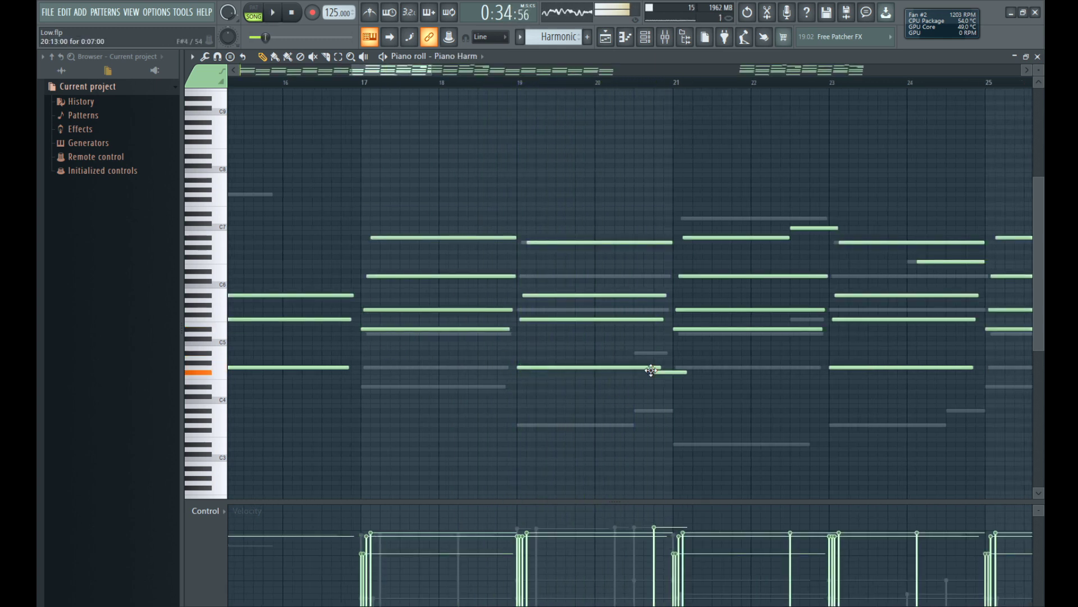
# Step: Shorten the G4 note of Piano Harm to end at 20:09 and replace the F#4 with a short A#4 at 20:09
pyautogui.press('space')
pyautogui.click(639, 354)
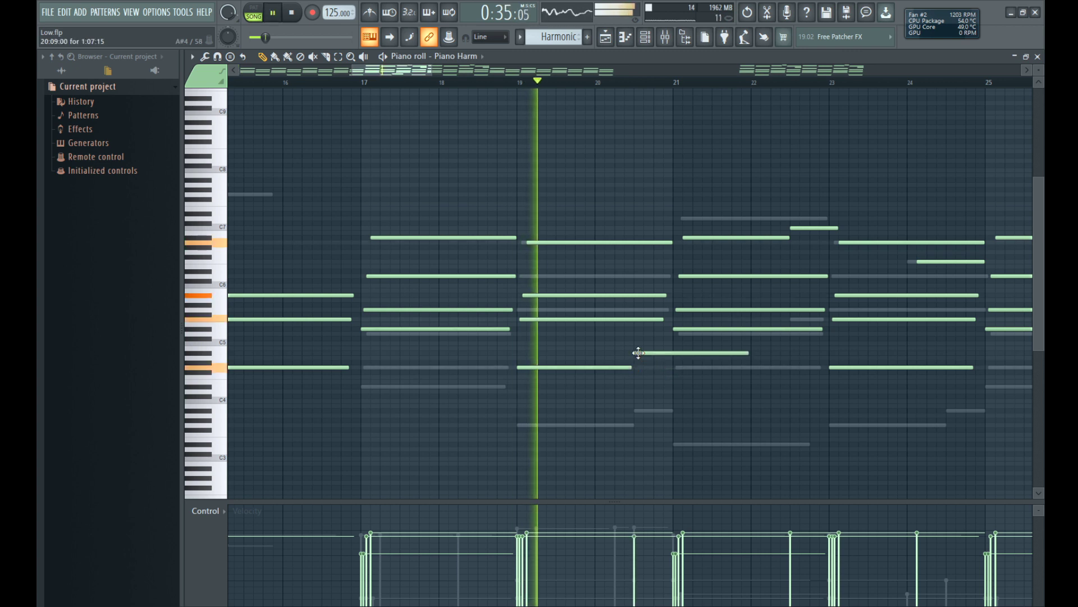
pyautogui.moveTo(749, 354); pyautogui.dragTo(664, 356)
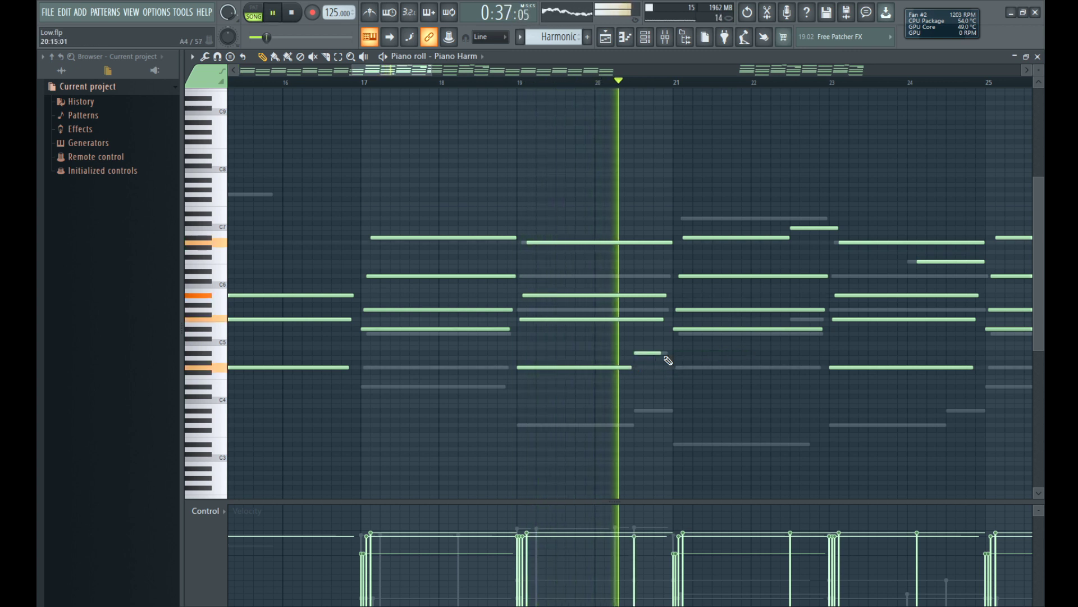
# Step: Switch to the Hive notes and replace the D#5 and F5 notes of bars 21–22 with three D#5 notes, the last at 22:05
pyautogui.doubleClick(684, 368)
pyautogui.scroll(-1, 632, 335)
pyautogui.scroll(-1, 633, 336)
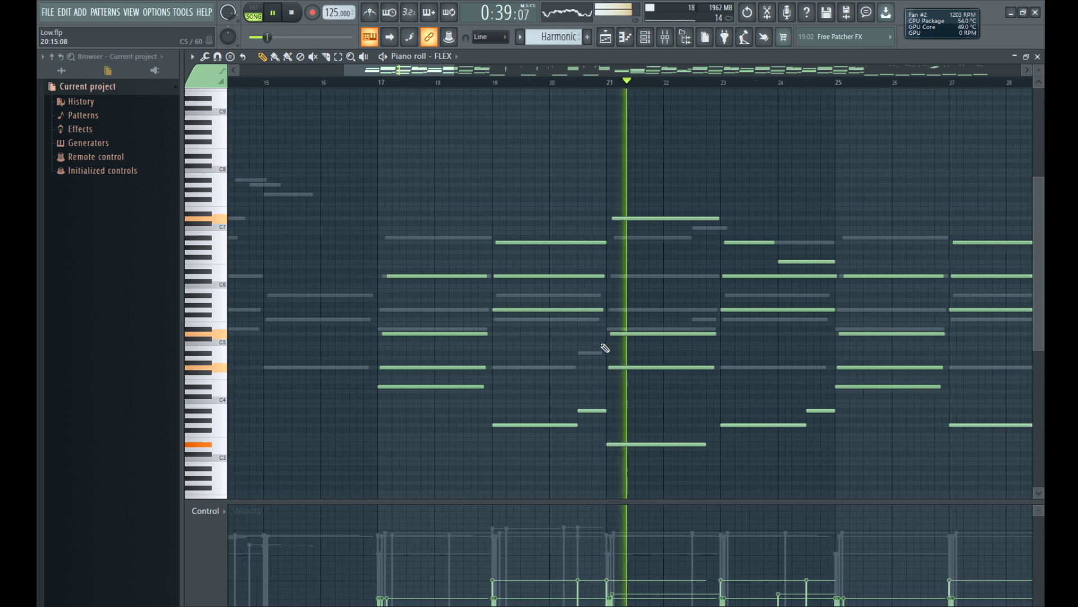
pyautogui.doubleClick(569, 367)
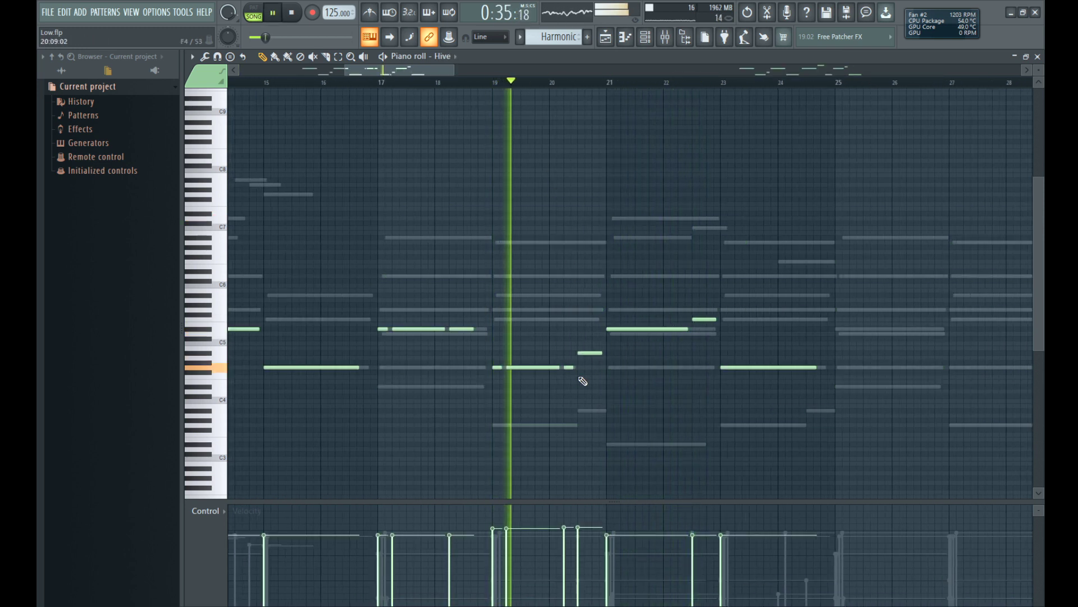
pyautogui.scroll(2, 576, 365)
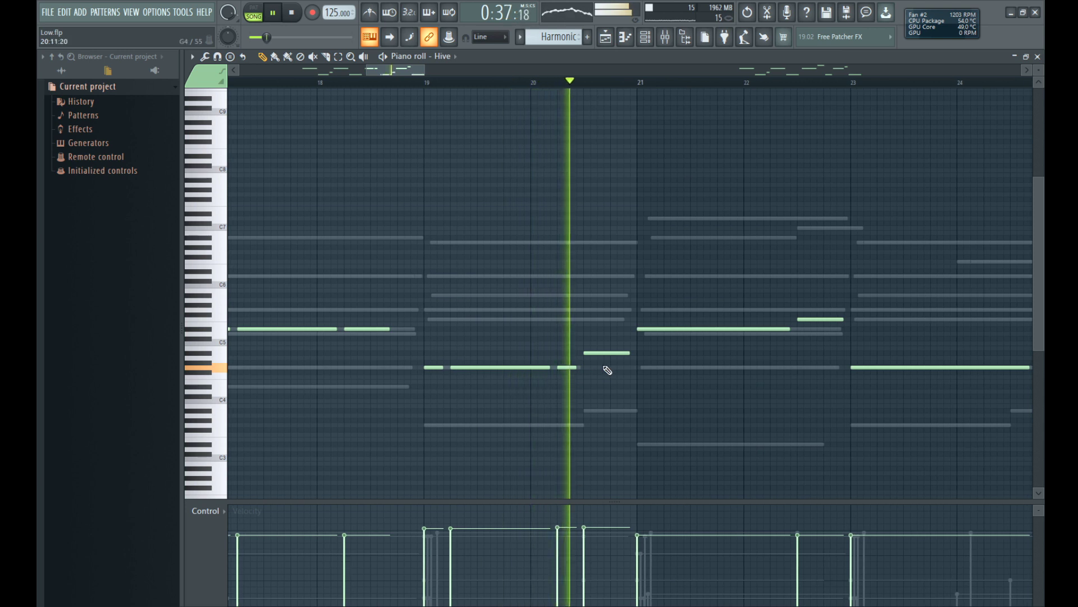
pyautogui.scroll(-1, 594, 341)
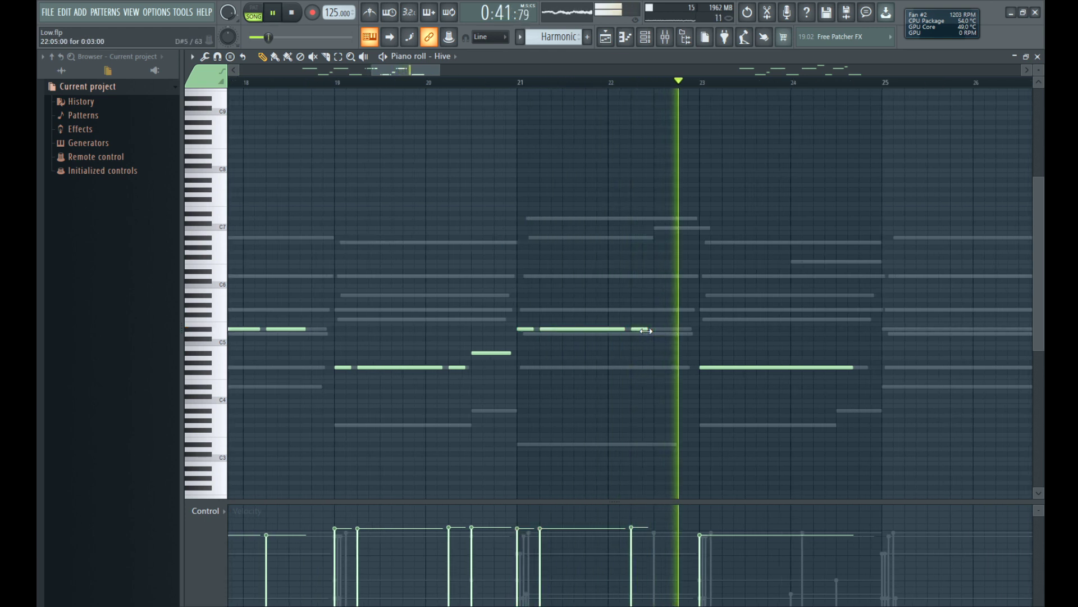
# Step: Replay bars 21–22 and lengthen the Hive D#5 note at 22:05 to 0:04
pyautogui.press('space')
pyautogui.press('space')
pyautogui.press('space')
pyautogui.press('space')
pyautogui.press('space')
pyautogui.scroll(3, 652, 335)
pyautogui.press('space')
pyautogui.press('space')
pyautogui.scroll(-3, 624, 355)
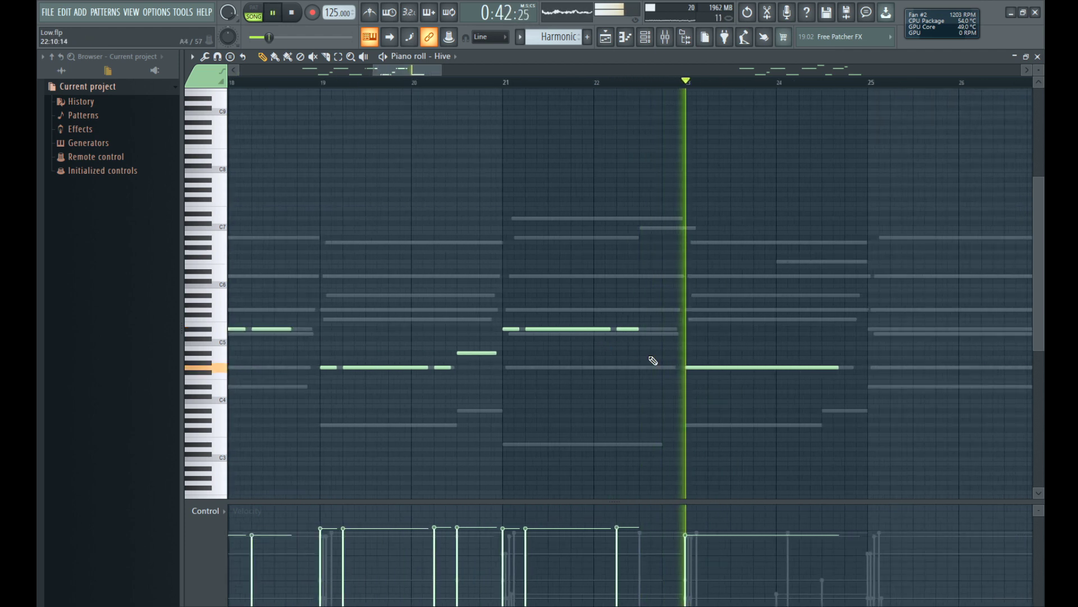
# Step: Copy the three Hive notes of bars 21–22 to bars 23–24 on G4, replacing the long G4 note
pyautogui.scroll(-2, 634, 356)
pyautogui.moveTo(660, 334); pyautogui.dragTo(486, 327)
pyautogui.press('space')
pyautogui.moveTo(490, 329); pyautogui.dragTo(635, 361)
pyautogui.moveTo(635, 361); pyautogui.dragTo(646, 367)
pyautogui.press('space')
pyautogui.press('space')
pyautogui.scroll(-2, 616, 365)
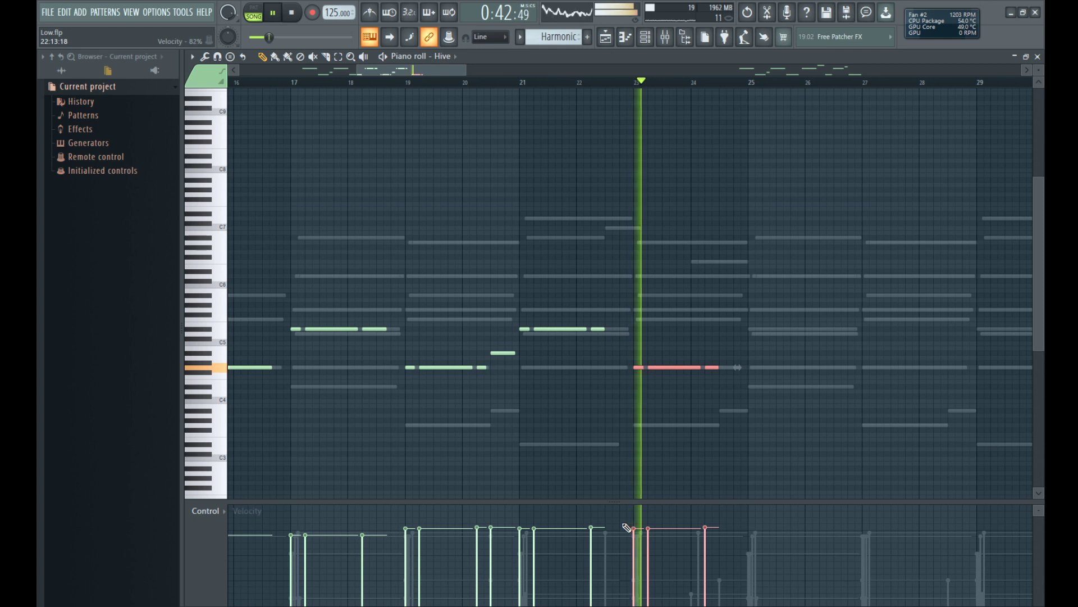
# Step: Try a higher velocity on the three Hive G4 notes of bars 23–24
pyautogui.moveTo(626, 526); pyautogui.dragTo(731, 462)
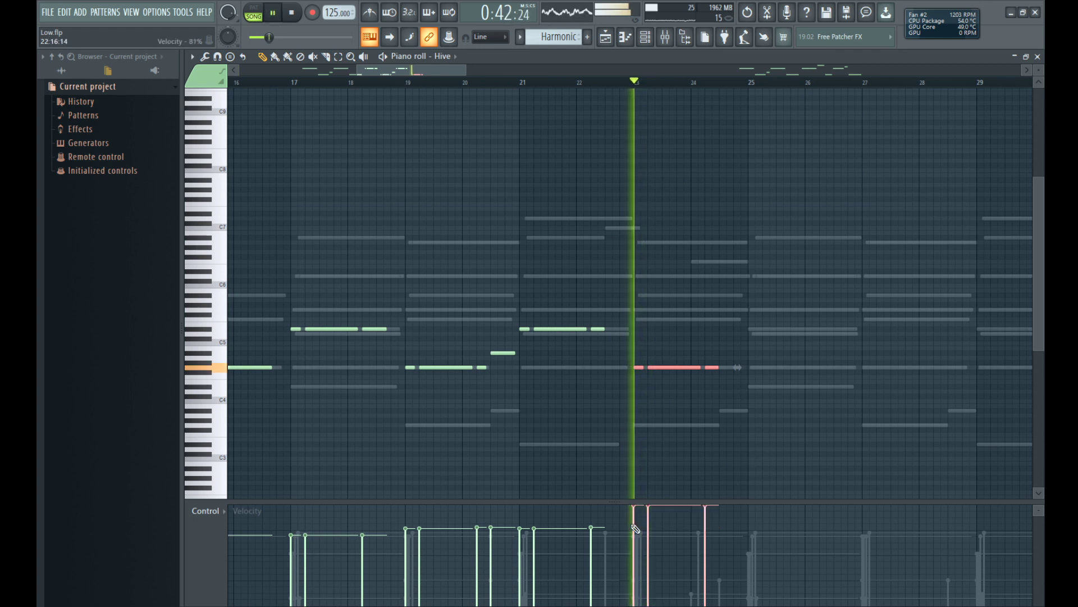
pyautogui.moveTo(634, 528); pyautogui.dragTo(716, 528)
pyautogui.keyDown('ctrl'); pyautogui.click(749, 324); pyautogui.keyUp('ctrl')
pyautogui.scroll(2, 725, 364)
pyautogui.scroll(-2, 697, 370)
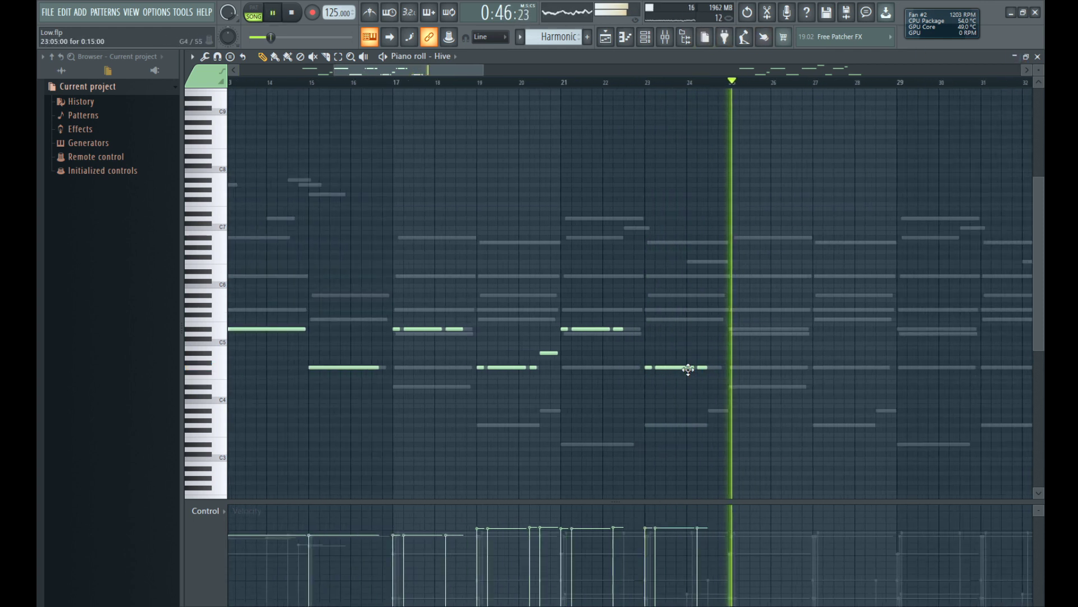
# Step: Copy the Hive notes of bars 21–24 to bars 25–28, with bars 27–28 on G5 and their last note on G4
pyautogui.moveTo(552, 319)
pyautogui.mouseDown()
pyautogui.moveTo(576, 337)
pyautogui.moveTo(871, 326)
pyautogui.moveTo(840, 310)
pyautogui.mouseUp()
pyautogui.keyDown('ctrl'); pyautogui.click(779, 175); pyautogui.keyUp('ctrl')
pyautogui.scroll(2, 859, 298)
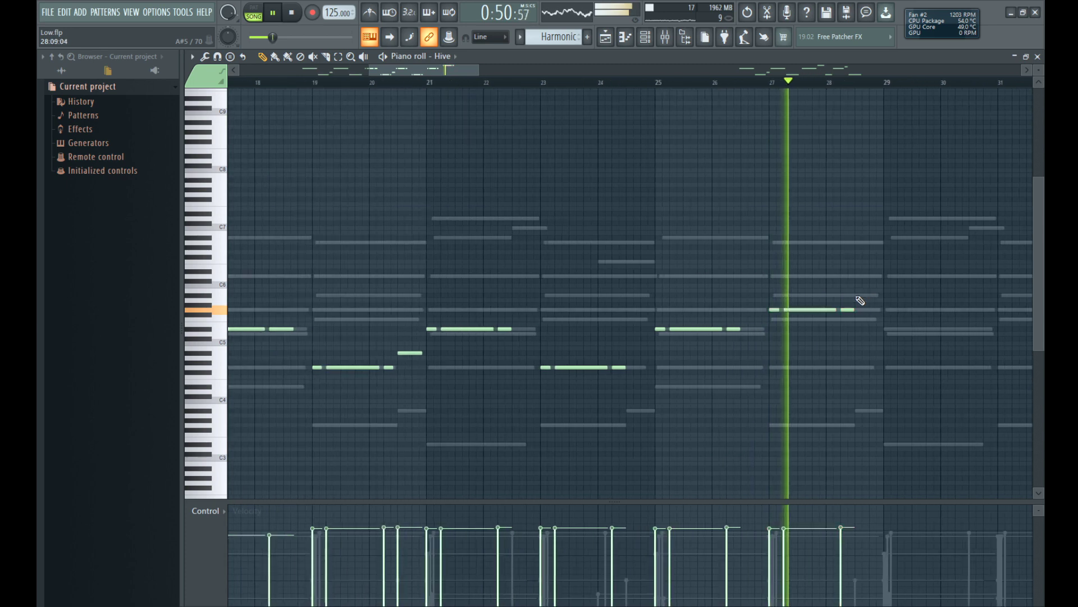
pyautogui.moveTo(847, 309); pyautogui.dragTo(848, 367)
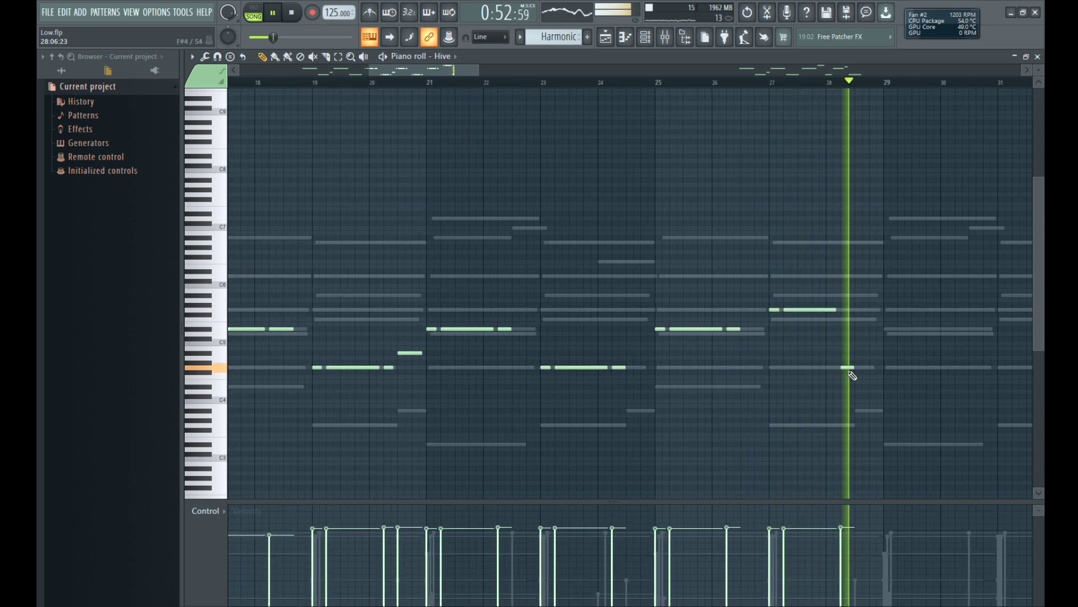
# Step: Duplicate the Hive notes of bars 25–28 to bars 29–32 and play back the result
pyautogui.scroll(-2, 825, 366)
pyautogui.scroll(-2, 805, 339)
pyautogui.scroll(3, 805, 340)
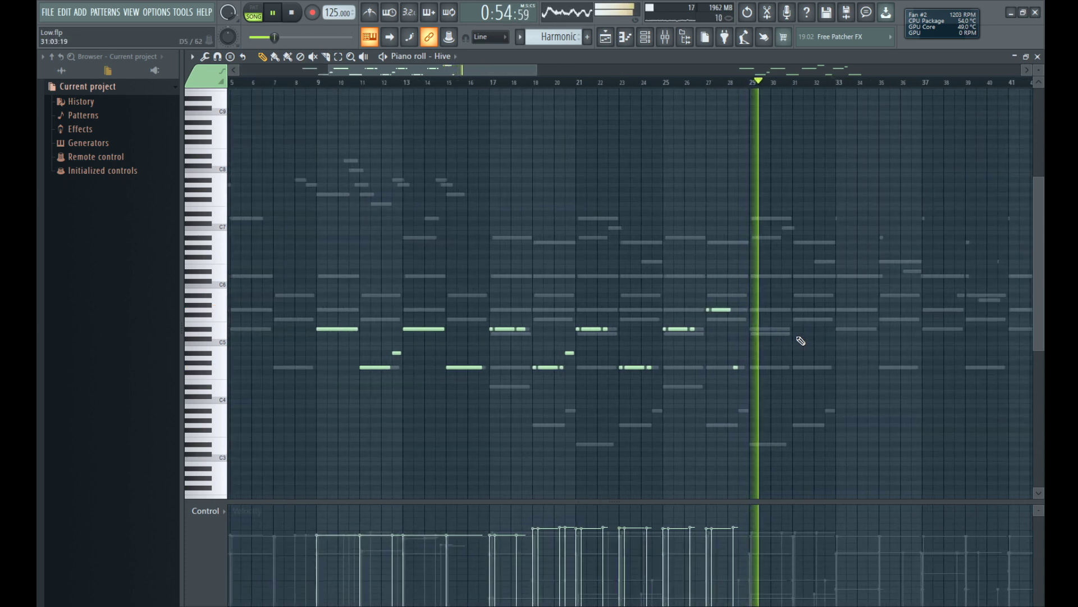
pyautogui.moveTo(661, 255); pyautogui.dragTo(465, 413)
pyautogui.hotkey('ctrl', 'b')
pyautogui.press('space')
pyautogui.click(639, 83)
pyautogui.keyDown('ctrl'); pyautogui.click(675, 263); pyautogui.keyUp('ctrl')
pyautogui.press('space')
pyautogui.press('space')
pyautogui.moveTo(619, 313); pyautogui.dragTo(716, 345)
pyautogui.hotkey('ctrl', 'd')
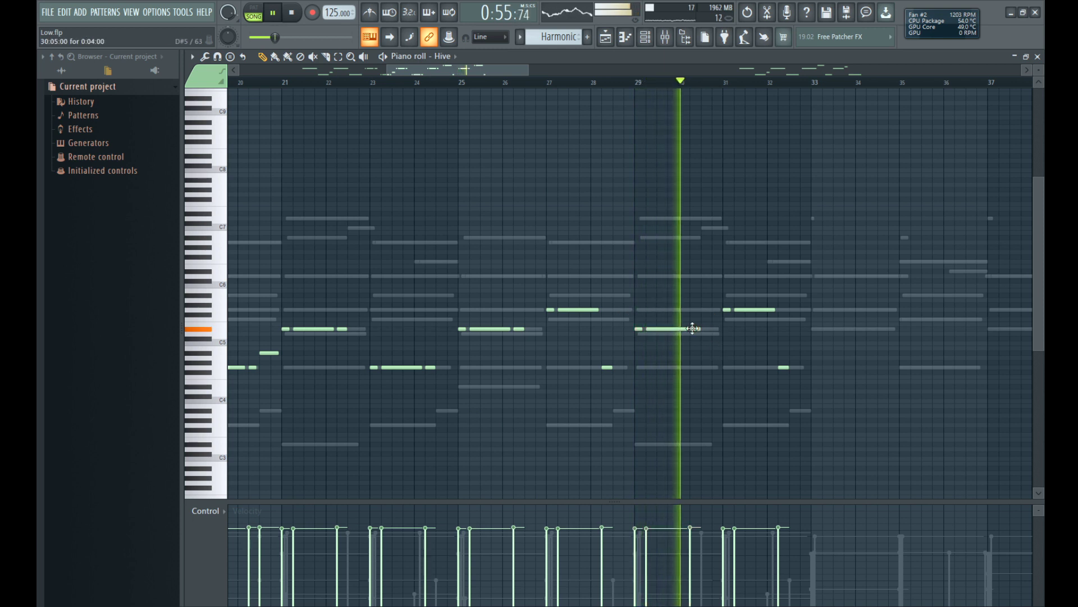
# Step: Move the Hive note at 30:05 down to D#4 and lengthen it to the start of bar 31
pyautogui.press('space')
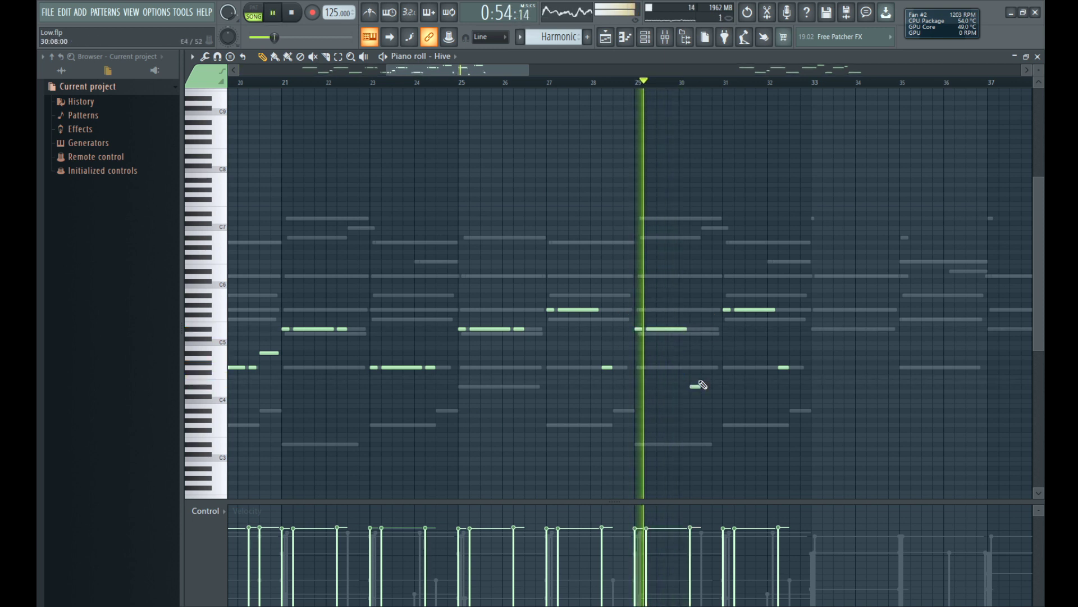
pyautogui.scroll(3, 704, 387)
pyautogui.moveTo(696, 387); pyautogui.dragTo(736, 387)
# Step: Try an extra Hive note above the D#4, first G5 at 30:04 lasting 0:12, then F#5 at 30:09 lasting 0:08
pyautogui.scroll(2, 775, 366)
pyautogui.click(646, 311)
pyautogui.press('space')
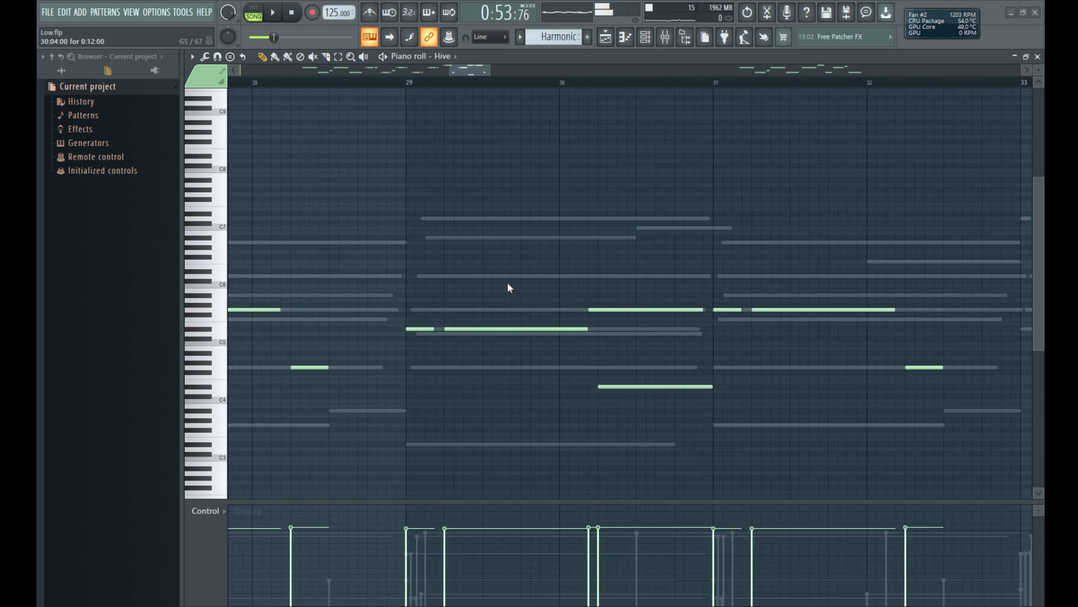
pyautogui.press('space')
pyautogui.moveTo(703, 310)
pyautogui.mouseDown()
pyautogui.moveTo(655, 309)
pyautogui.moveTo(700, 314)
pyautogui.mouseUp()
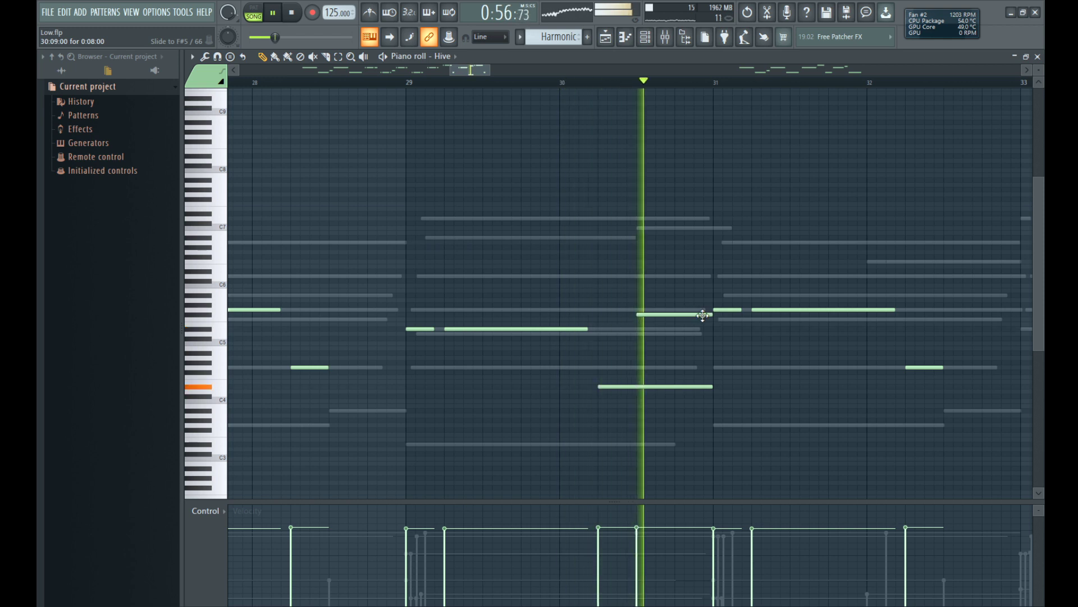
pyautogui.scroll(-3, 690, 313)
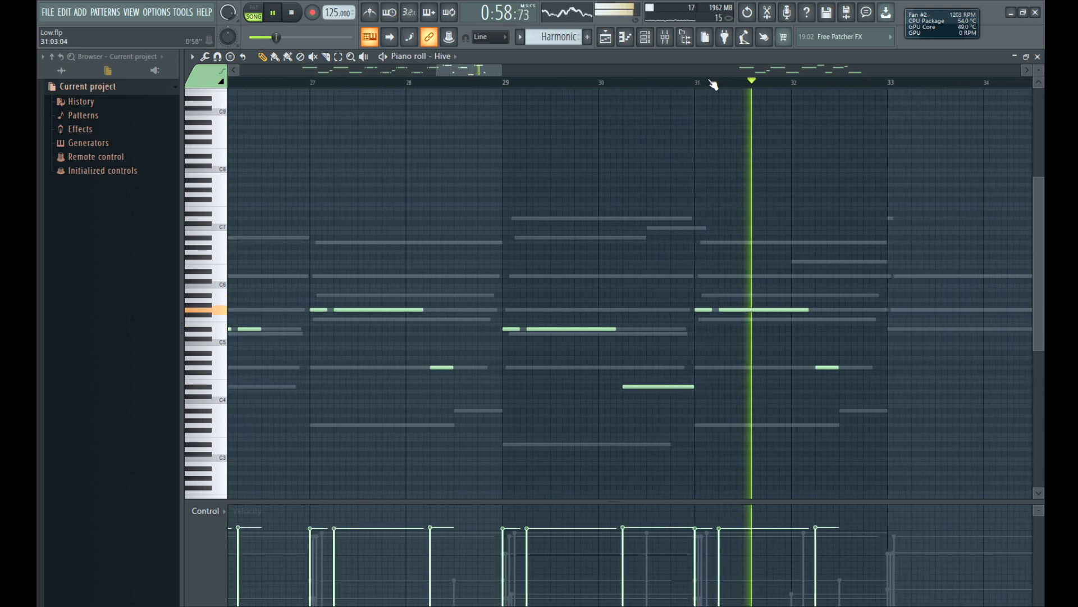
# Step: Lower the two Hive G5 notes starting at bar 31 to G4
pyautogui.click(700, 84)
pyautogui.moveTo(722, 308); pyautogui.dragTo(694, 319)
pyautogui.press('space')
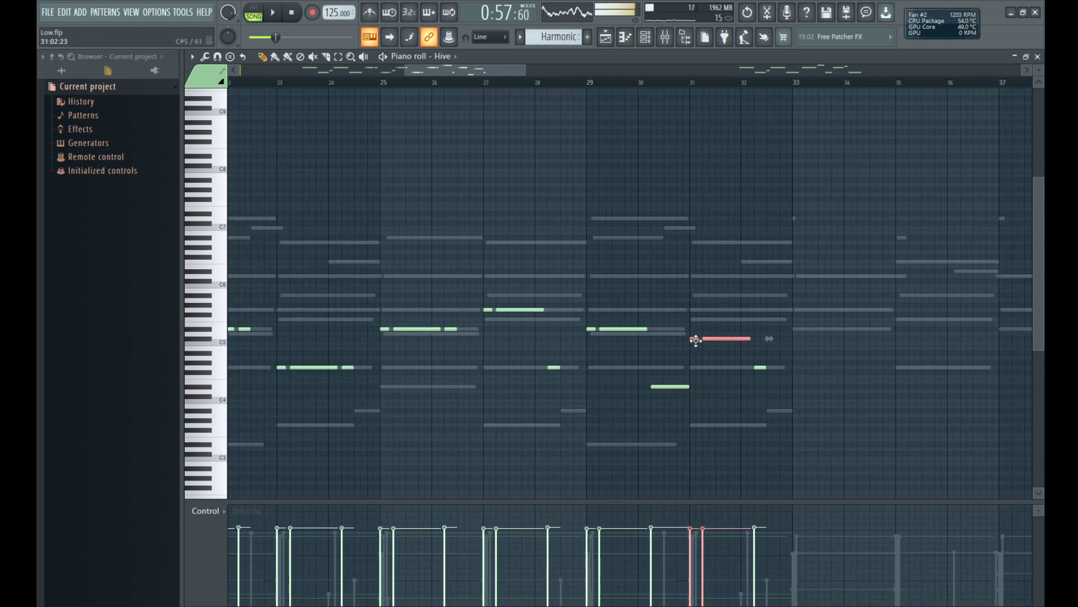
pyautogui.click(760, 368)
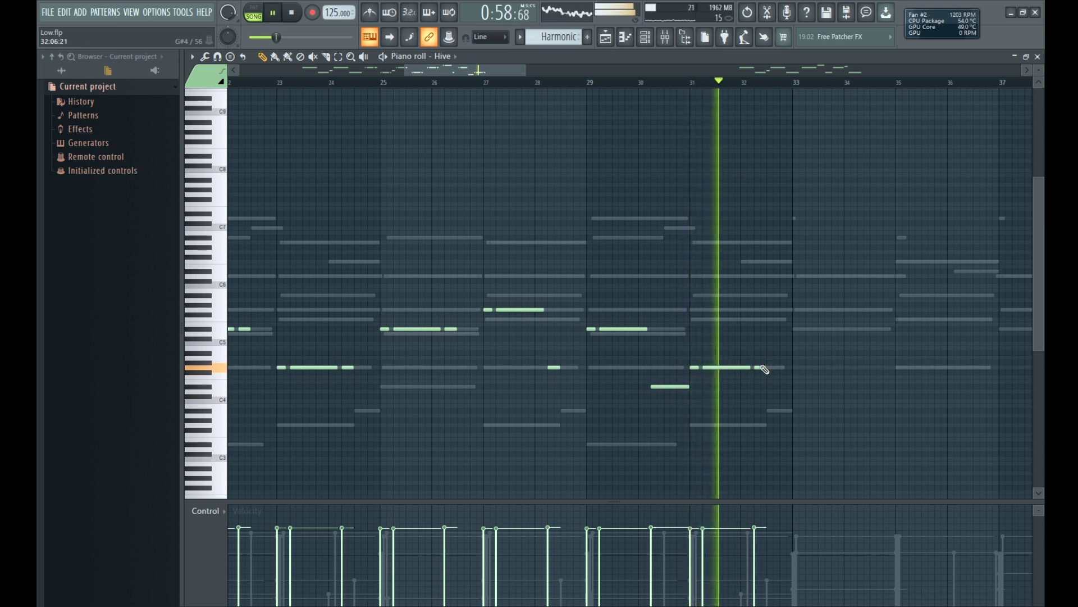
# Step: Replace the last Hive note of bar 32 with a run of G5, A#5 and A#4, each lasting 0:04, from 32:05
pyautogui.moveTo(760, 368); pyautogui.dragTo(760, 319)
pyautogui.press('space')
pyautogui.scroll(2, 762, 89)
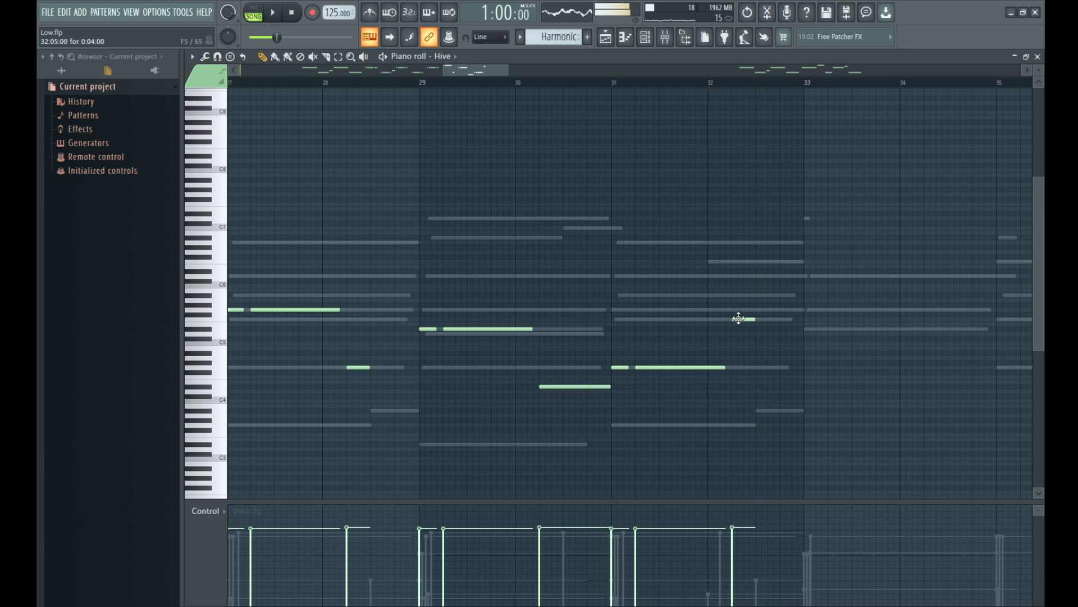
pyautogui.keyDown('shift'); pyautogui.moveTo(740, 308); pyautogui.dragTo(766, 294); pyautogui.keyUp('shift')
pyautogui.press('space')
pyautogui.press('space')
pyautogui.press('space')
pyautogui.scroll(-2, 781, 352)
pyautogui.scroll(1, 783, 352)
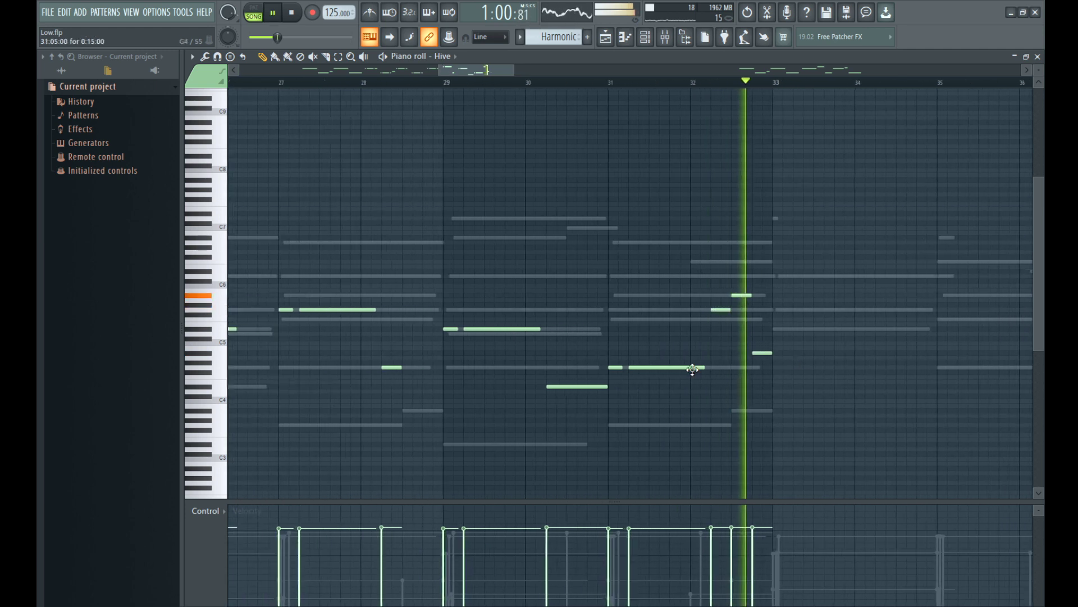
# Step: Try a Hive note at 33:01 lasting 0:15, first on A#3 and then on D#4
pyautogui.scroll(-1, 799, 376)
pyautogui.scroll(1, 799, 376)
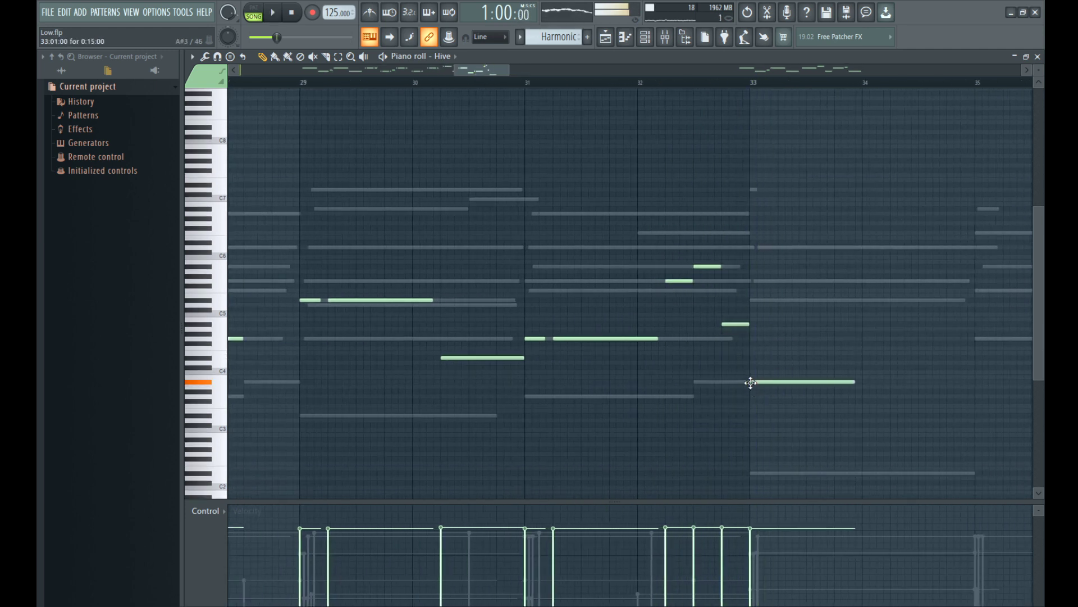
pyautogui.press('space')
pyautogui.scroll(-2, 747, 361)
pyautogui.click(712, 357)
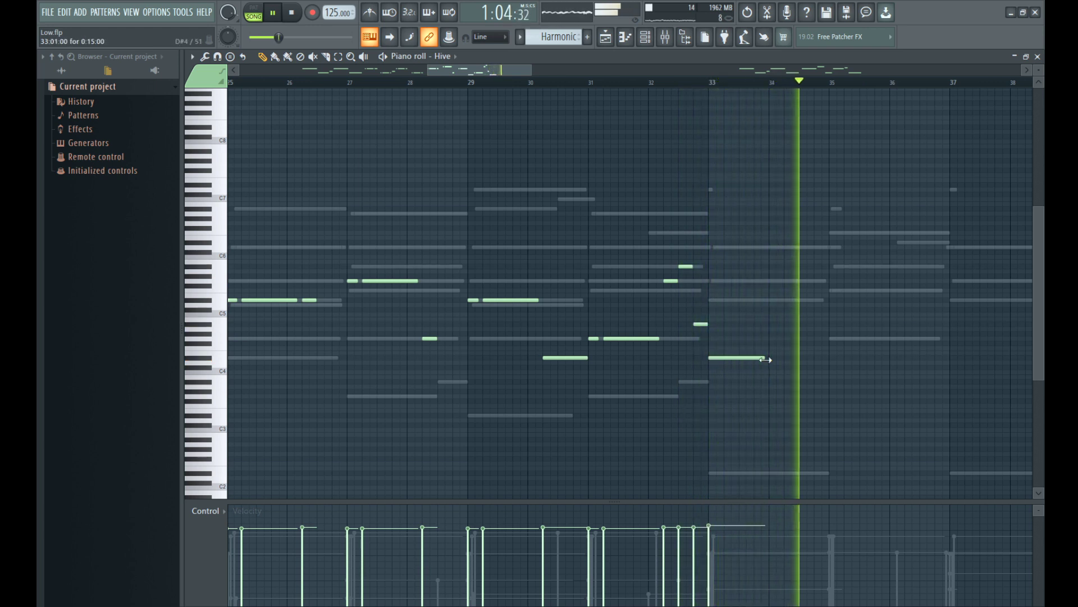
pyautogui.scroll(1, 766, 360)
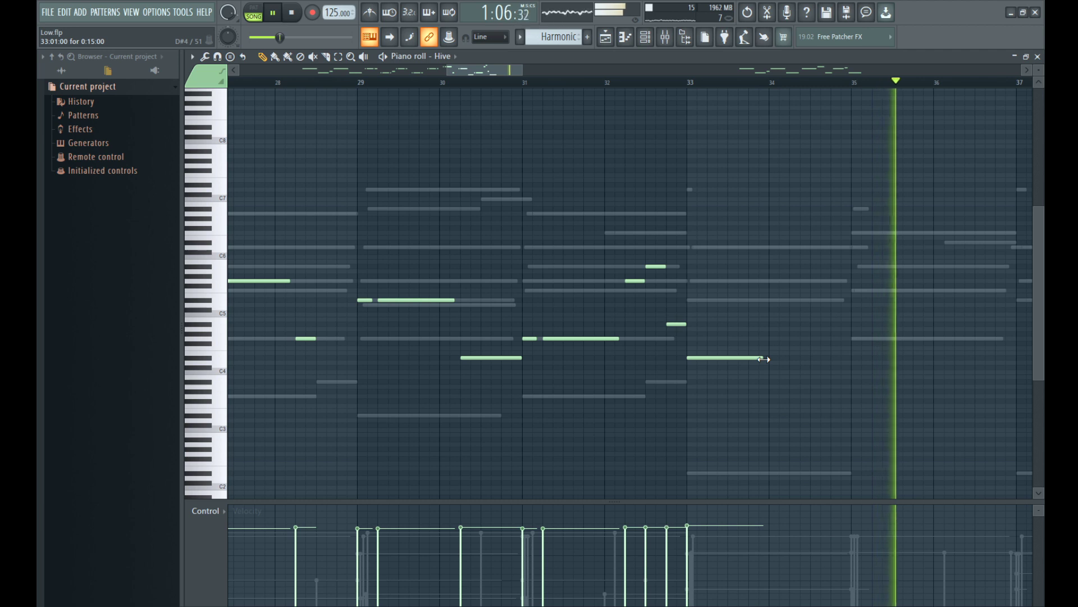
pyautogui.scroll(-3, 755, 361)
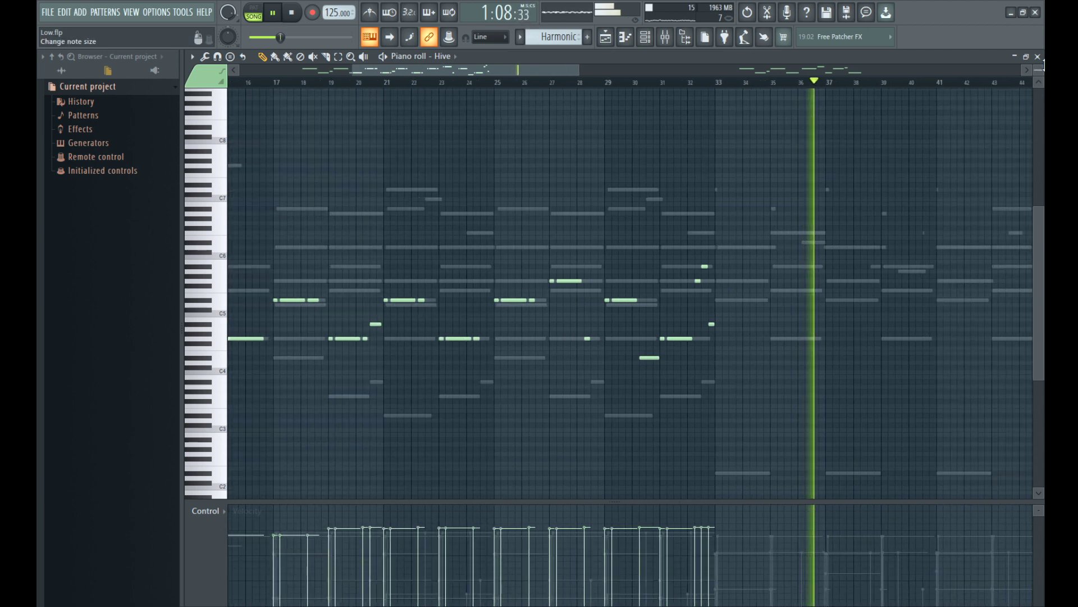
# Step: Close the Hive piano roll and the Fruity Stereo Shaper of Insert 3
pyautogui.press('F7')
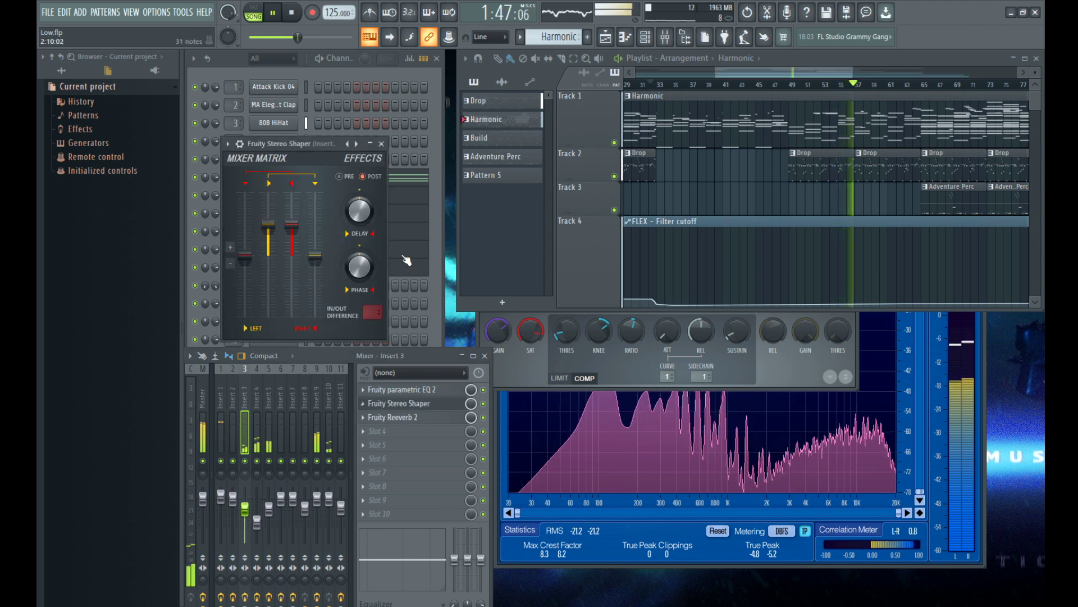
pyautogui.click(382, 144)
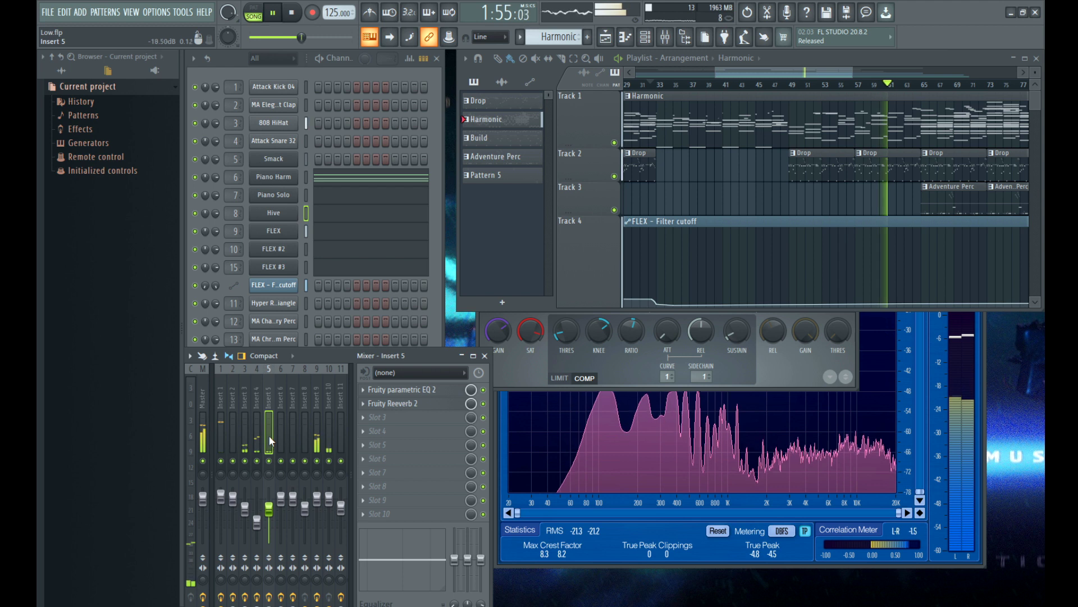
# Step: Soften the band 6 cut near 2974 Hz, level band 7 in the Insert 5 Parametric EQ 2, and close it
pyautogui.click(396, 390)
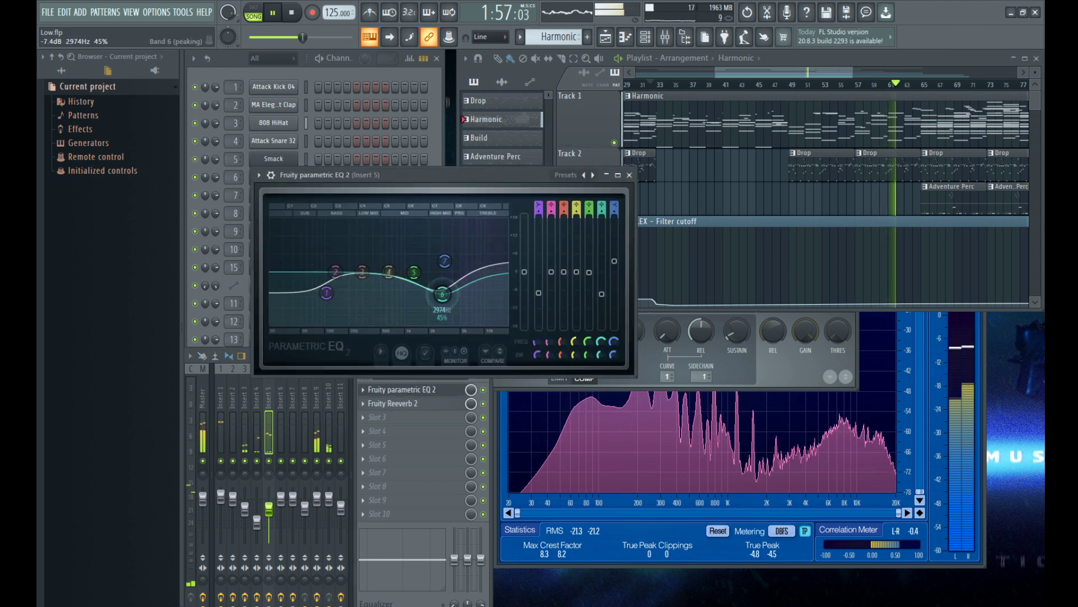
pyautogui.moveTo(442, 288)
pyautogui.mouseDown()
pyautogui.moveTo(481, 284)
pyautogui.moveTo(450, 298)
pyautogui.moveTo(489, 258)
pyautogui.moveTo(444, 283)
pyautogui.mouseUp()
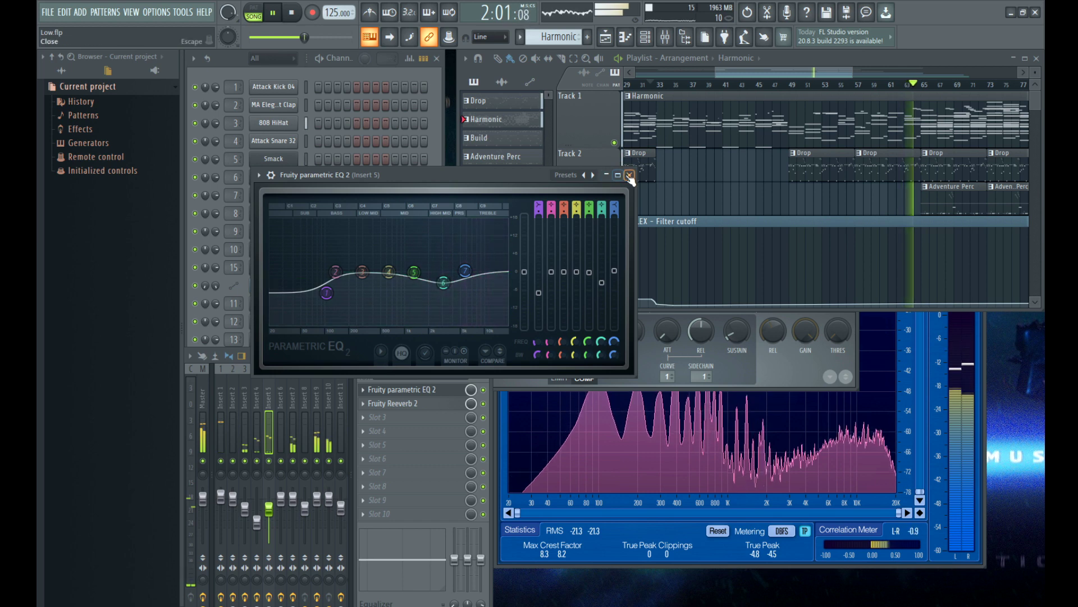
pyautogui.click(629, 175)
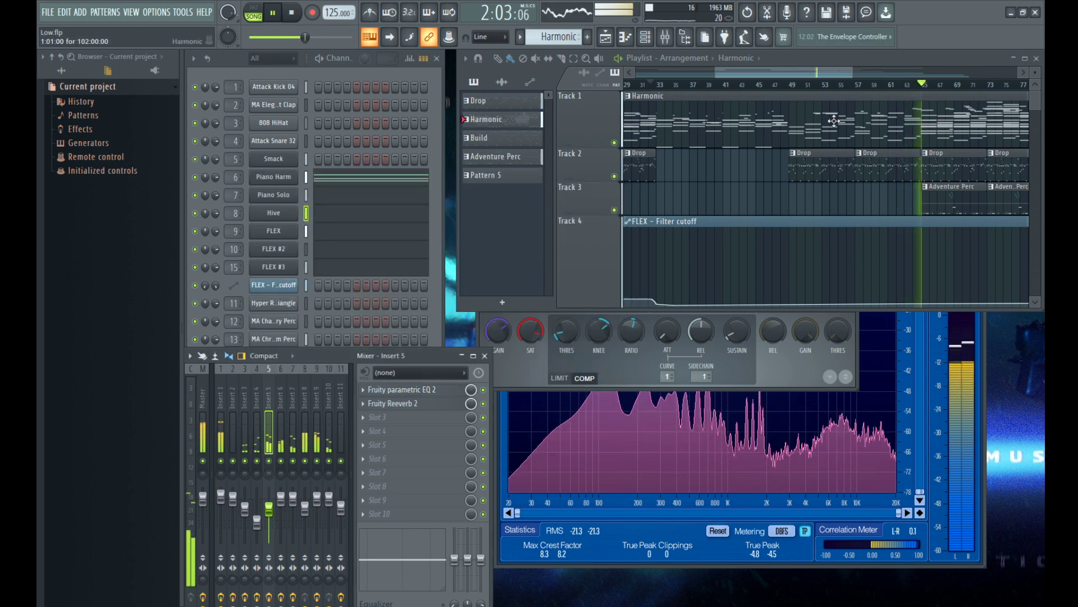
# Step: Examine the playlist arrangement through the Pattern 5 clip during playback and close the mixer
pyautogui.scroll(-4, 834, 121)
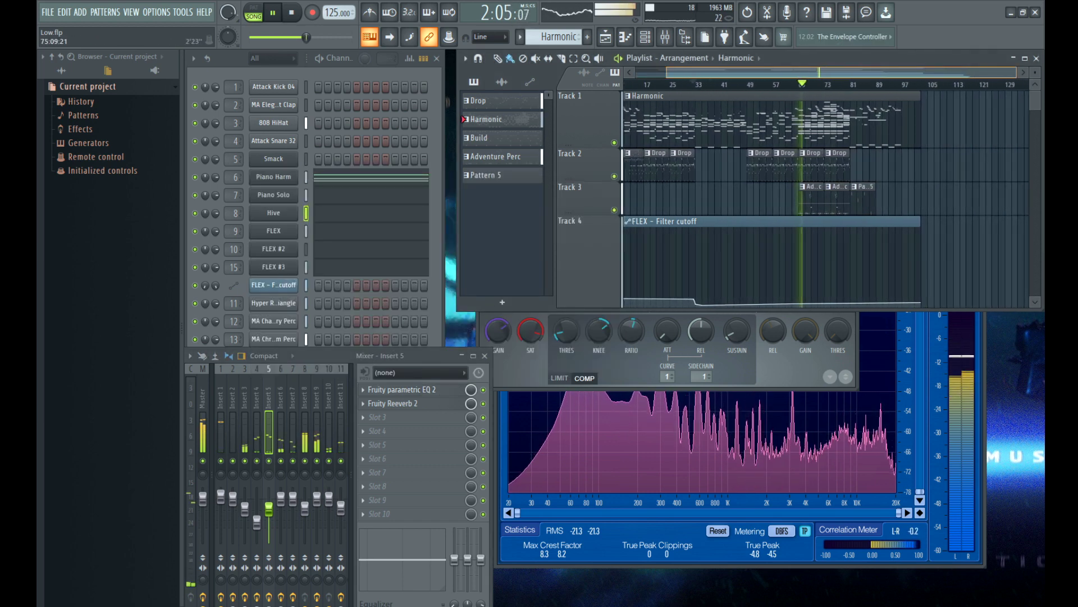
pyautogui.scroll(4, 834, 121)
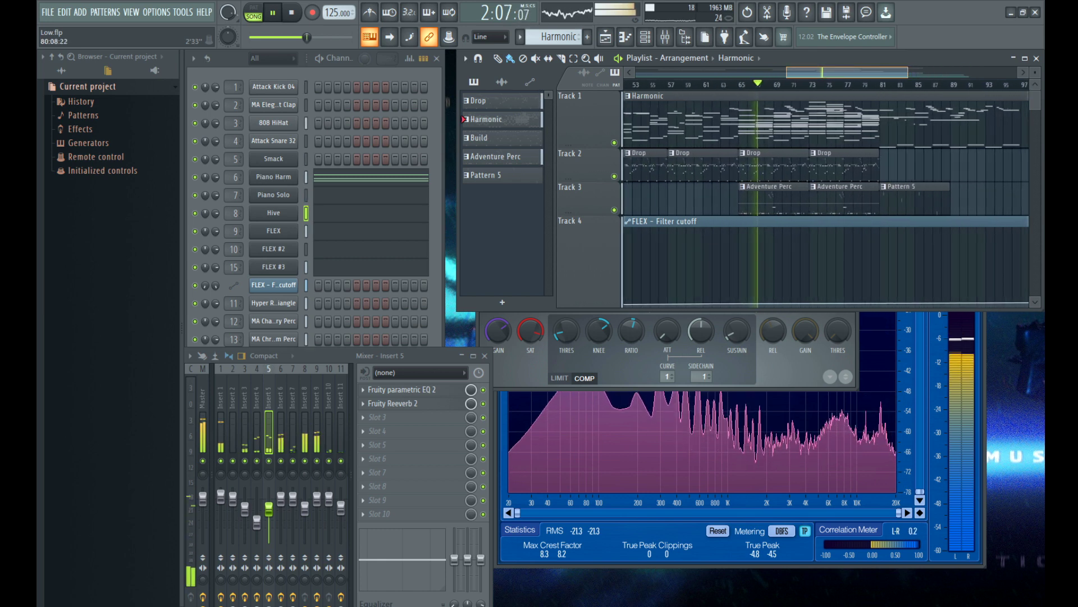
pyautogui.scroll(-1, 834, 121)
pyautogui.scroll(1, 1003, 182)
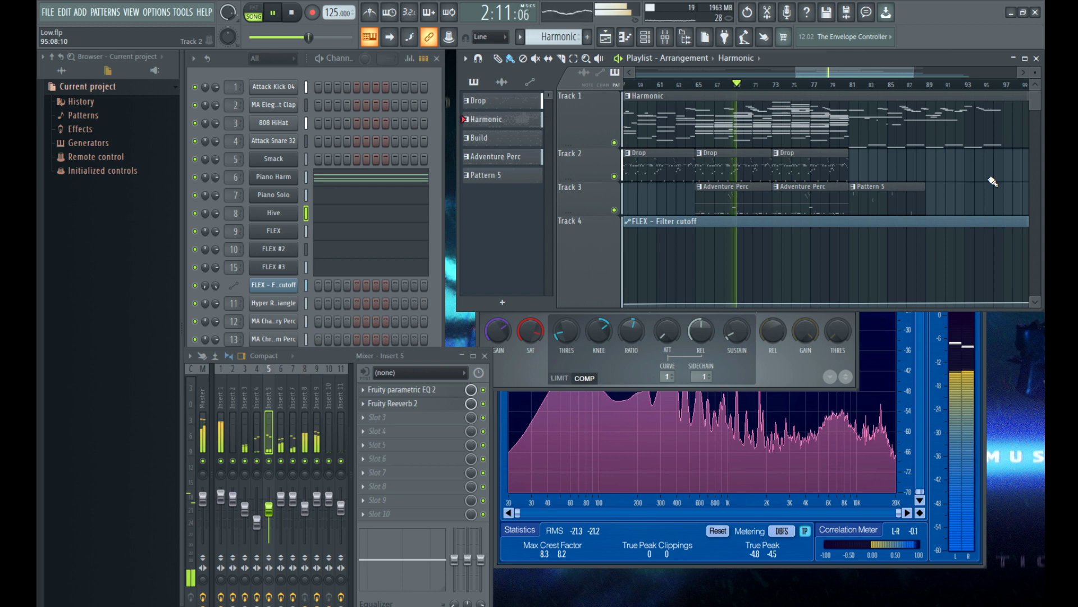
pyautogui.click(484, 357)
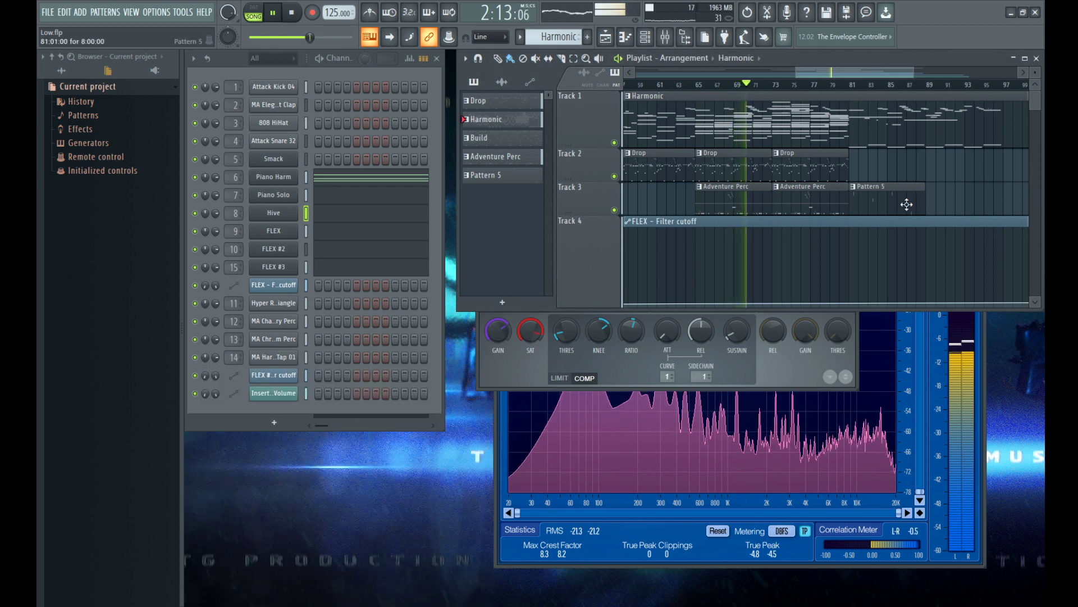
# Step: Add Fruity Parametric EQ 2 to Insert 13, reducing bands 6 and 7 and setting band 2 near 75 Hz at -0.5 dB
pyautogui.click(664, 36)
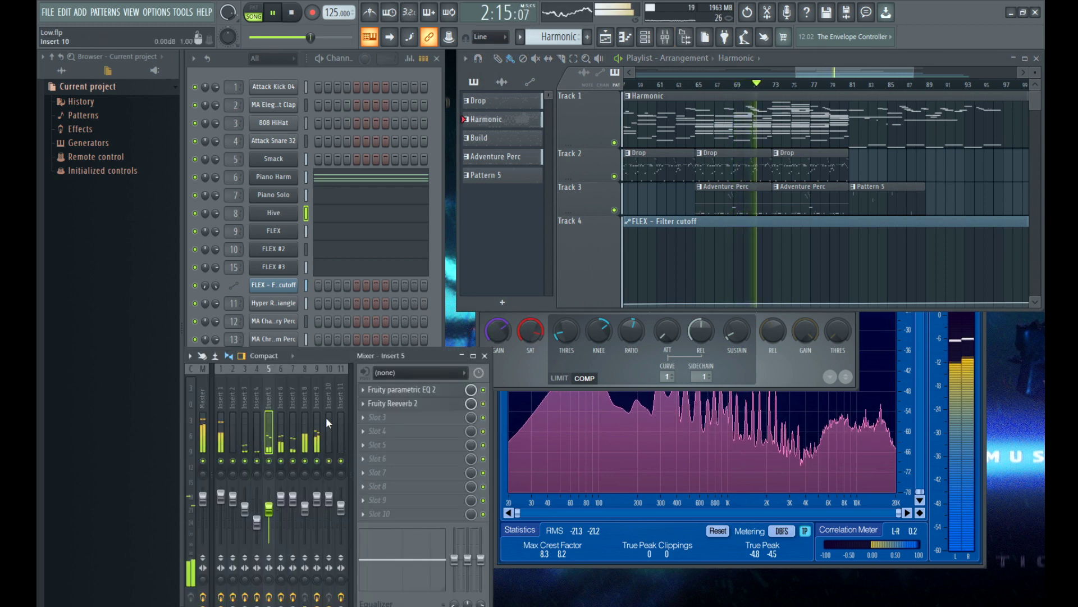
pyautogui.hscroll(3, 303, 440)
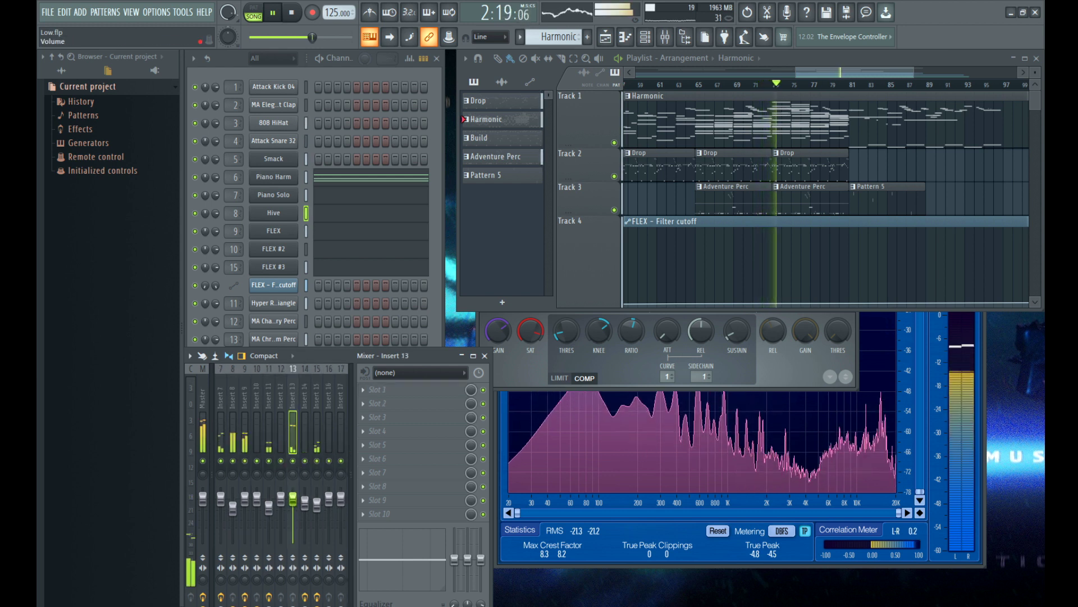
pyautogui.click(541, 405)
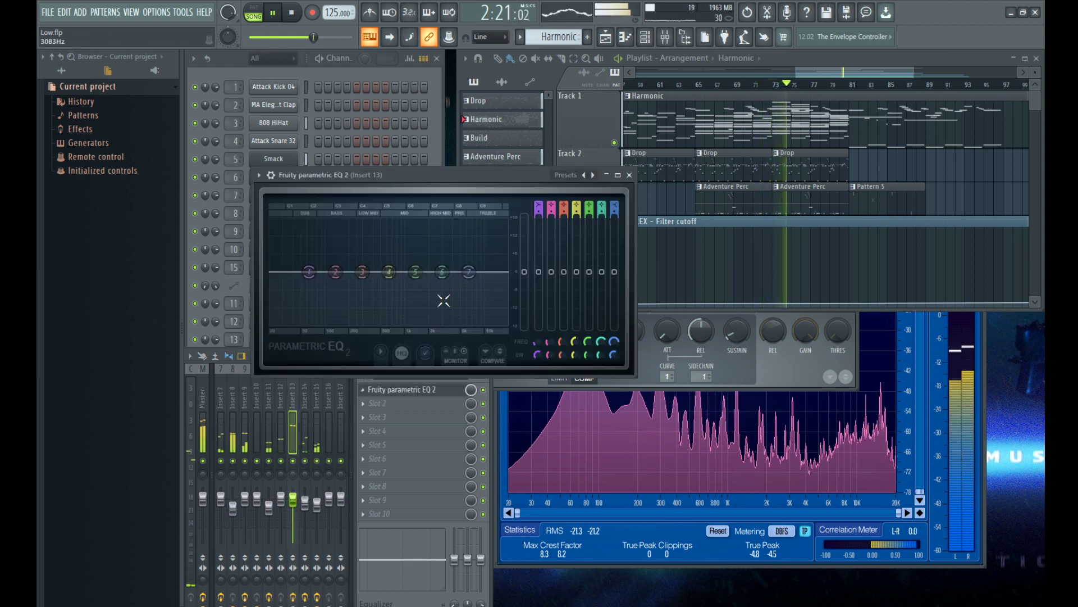
pyautogui.moveTo(438, 254); pyautogui.dragTo(334, 256)
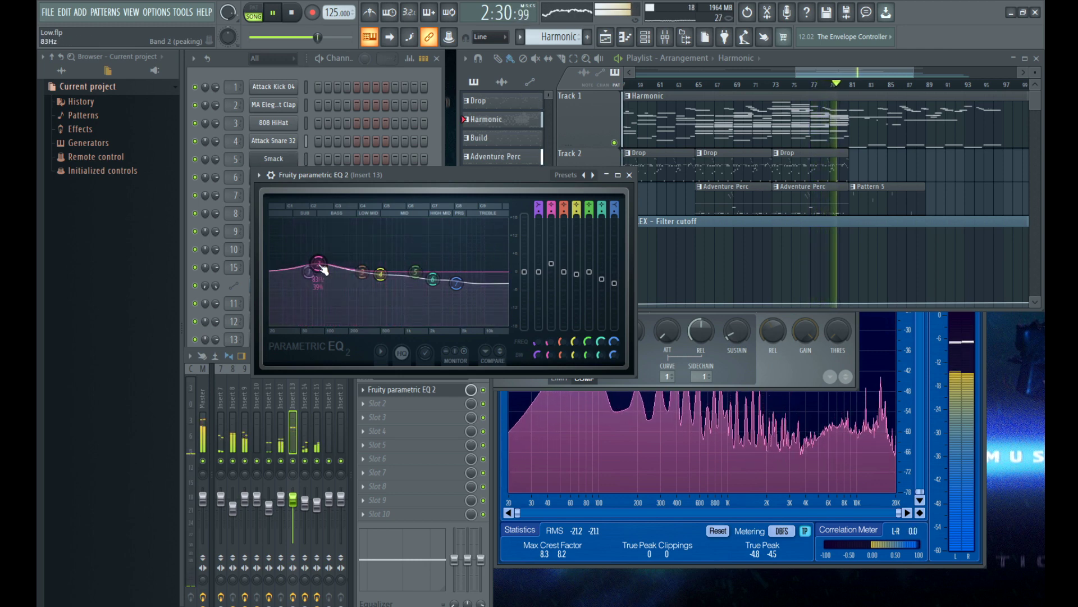
pyautogui.moveTo(328, 272); pyautogui.dragTo(319, 273)
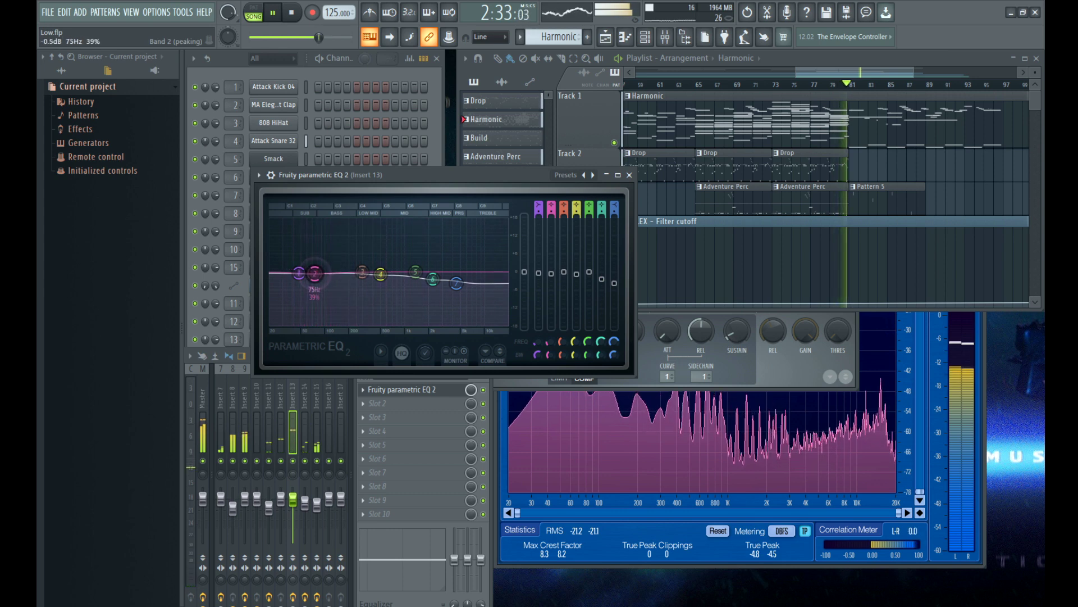
# Step: Replay the arrangement from about bar 64 and add Fruity Reeverb 2 to the second effect slot of Insert 13
pyautogui.click(689, 85)
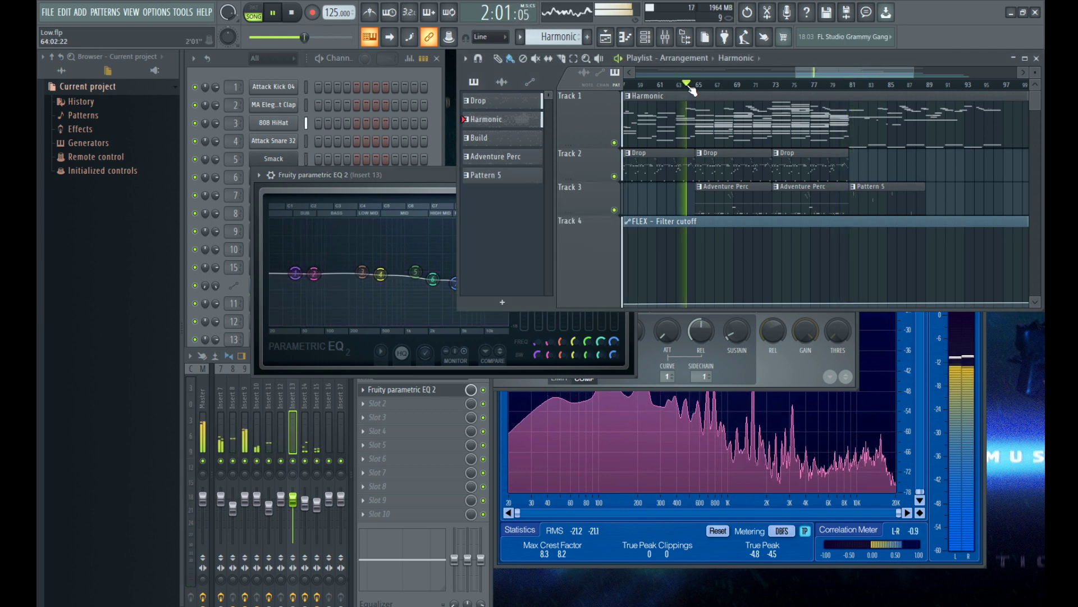
pyautogui.click(293, 443)
pyautogui.click(396, 403)
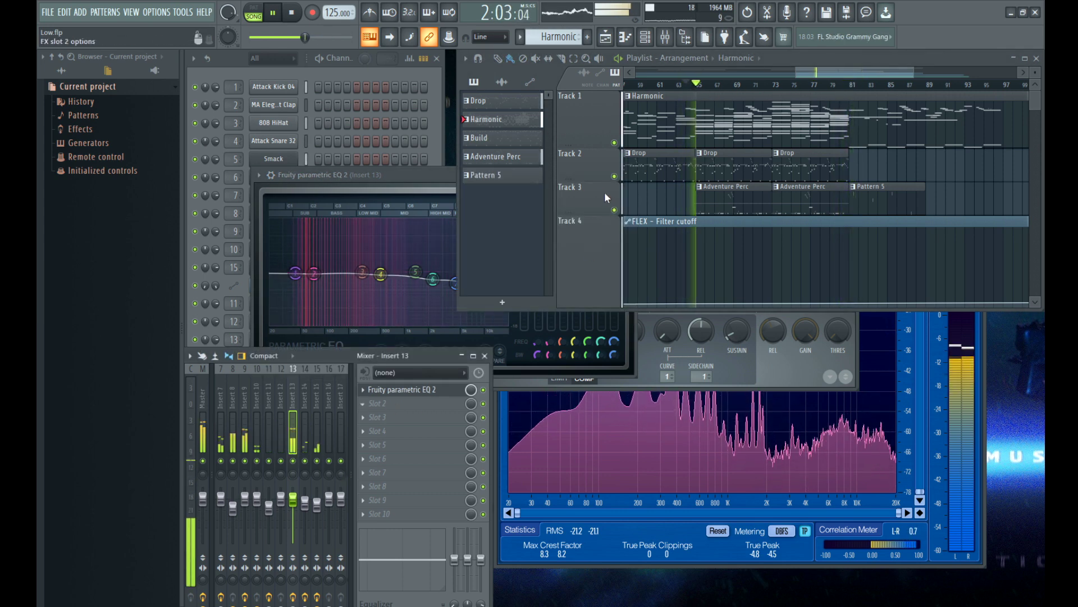
pyautogui.click(582, 177)
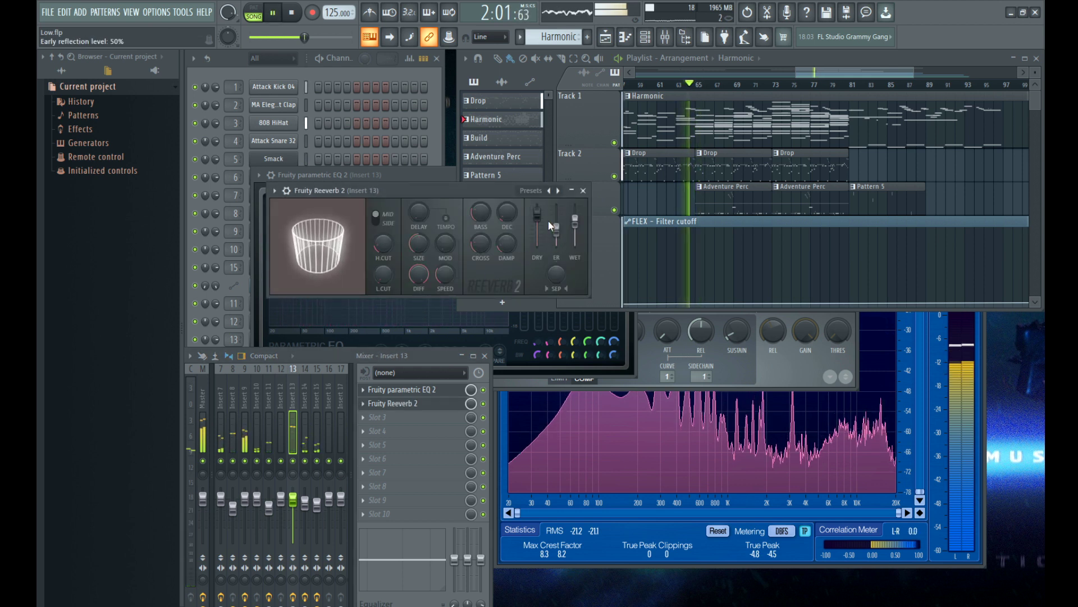
# Step: Tune the Insert 13 Reeverb 2 with a larger room, 6.7 kHz high cut and reduced wet level, and close both effect windows
pyautogui.moveTo(418, 243); pyautogui.dragTo(419, 213)
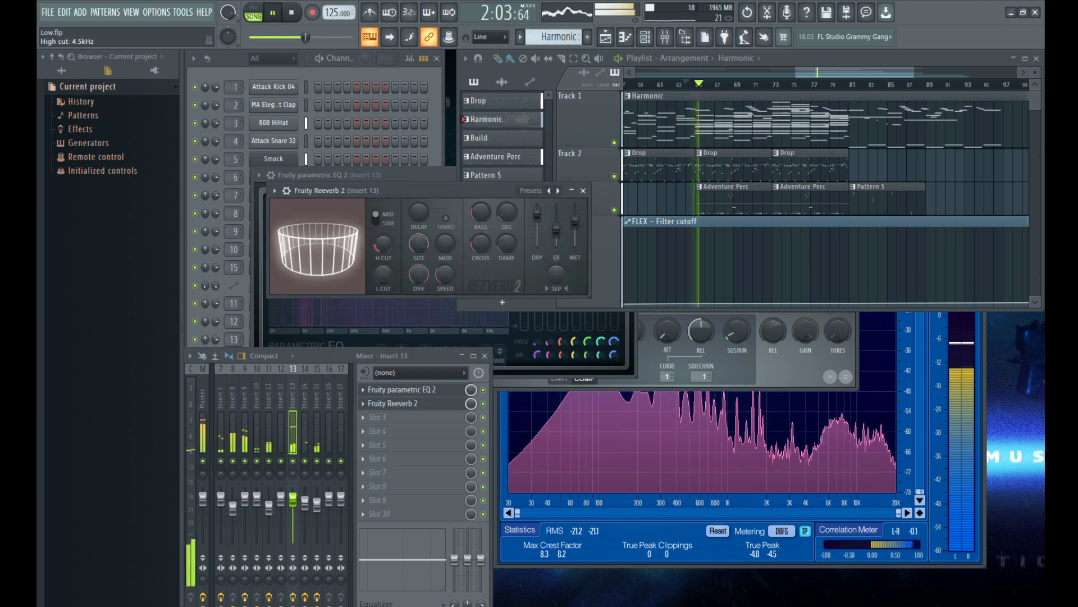
pyautogui.moveTo(507, 244); pyautogui.dragTo(507, 233)
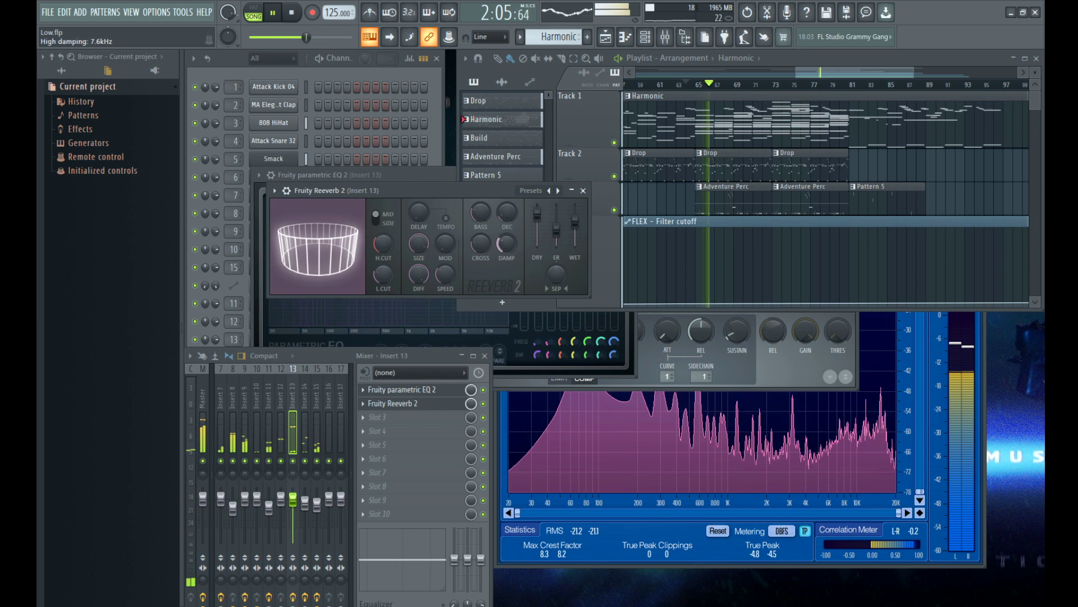
pyautogui.moveTo(575, 222); pyautogui.dragTo(575, 220)
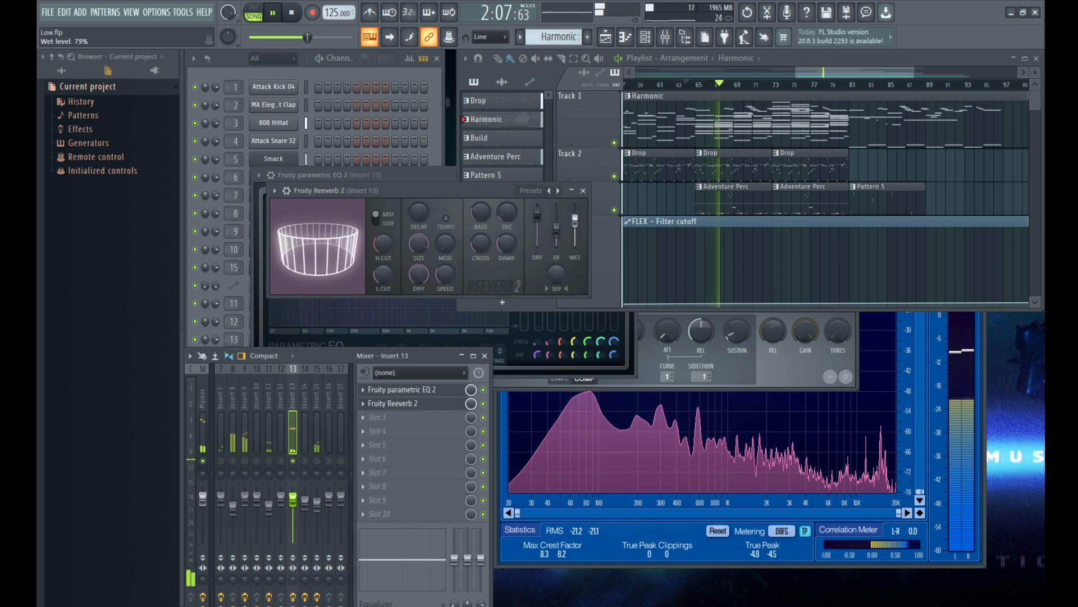
pyautogui.moveTo(575, 217); pyautogui.dragTo(576, 238)
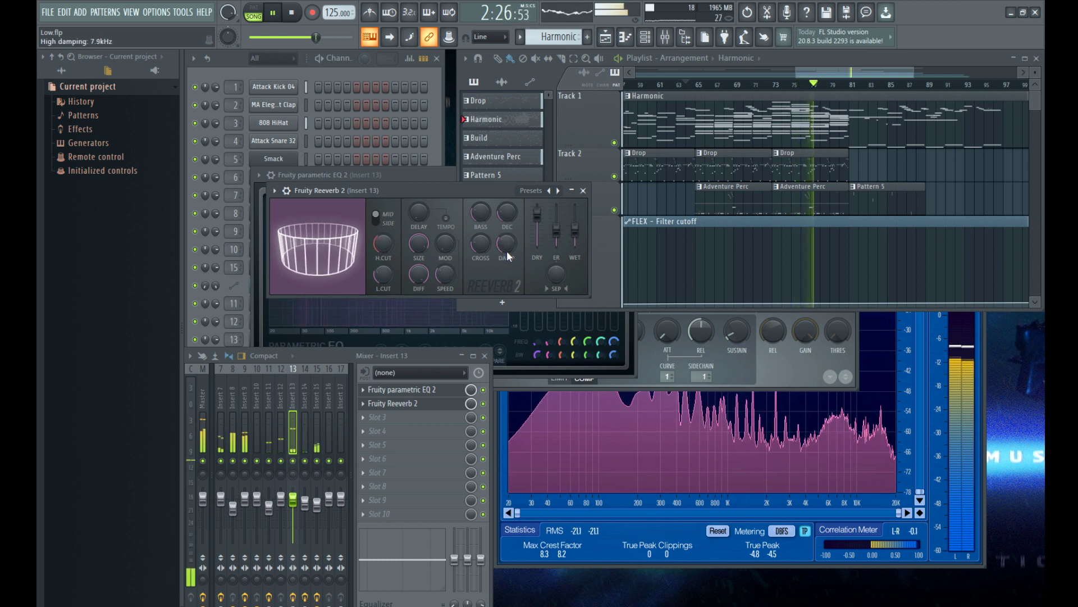
pyautogui.moveTo(507, 251); pyautogui.dragTo(506, 256)
pyautogui.moveTo(383, 242); pyautogui.dragTo(383, 240)
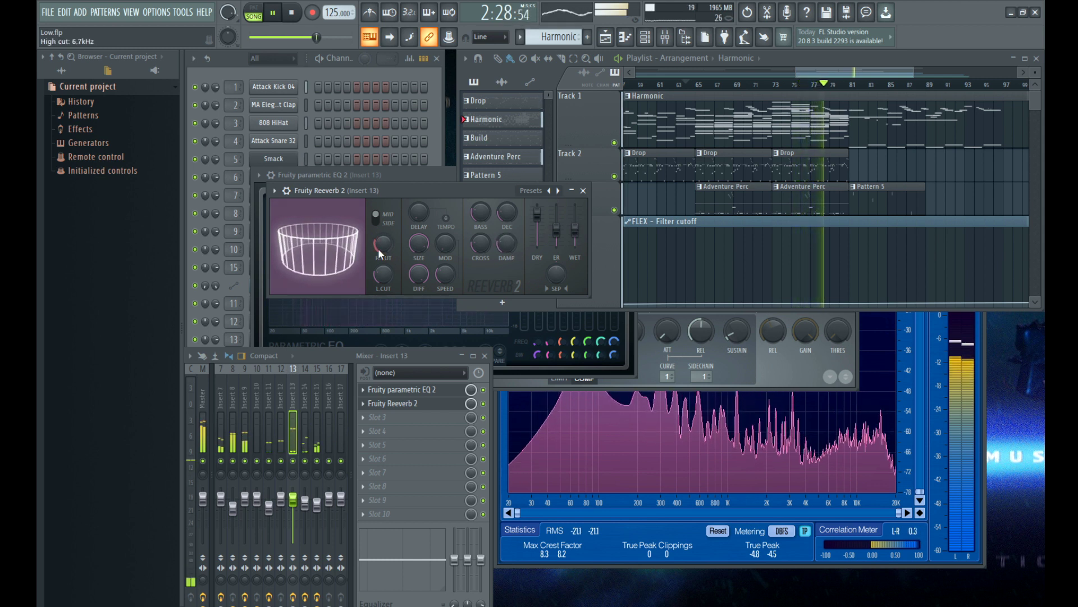
pyautogui.click(583, 190)
pyautogui.click(594, 176)
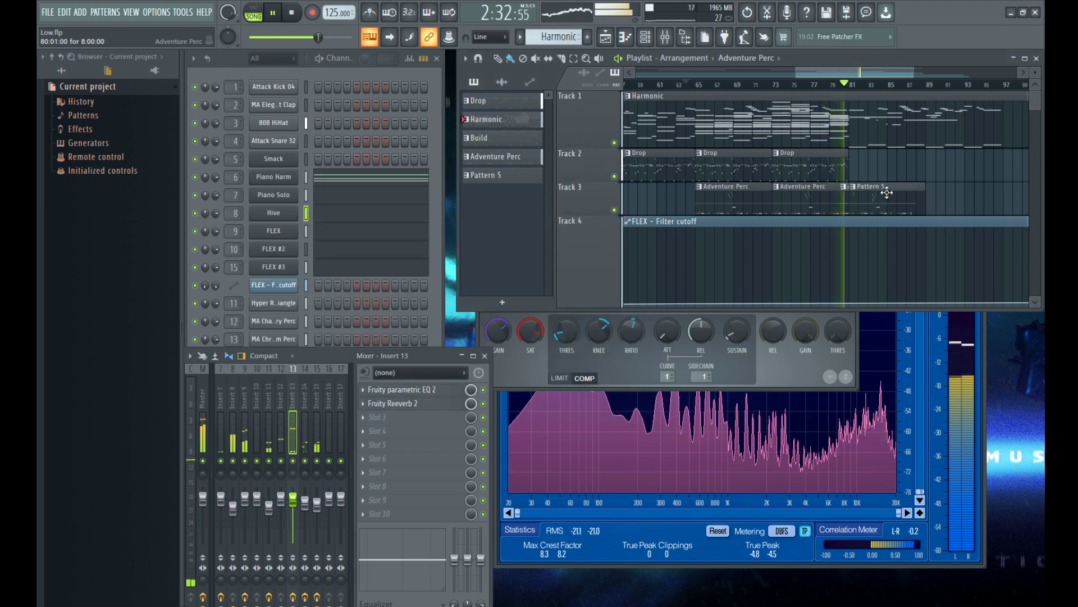
# Step: Open the piano roll of the MA Charcoal Planetary Perc channel in Pattern 5
pyautogui.rightClick(914, 159)
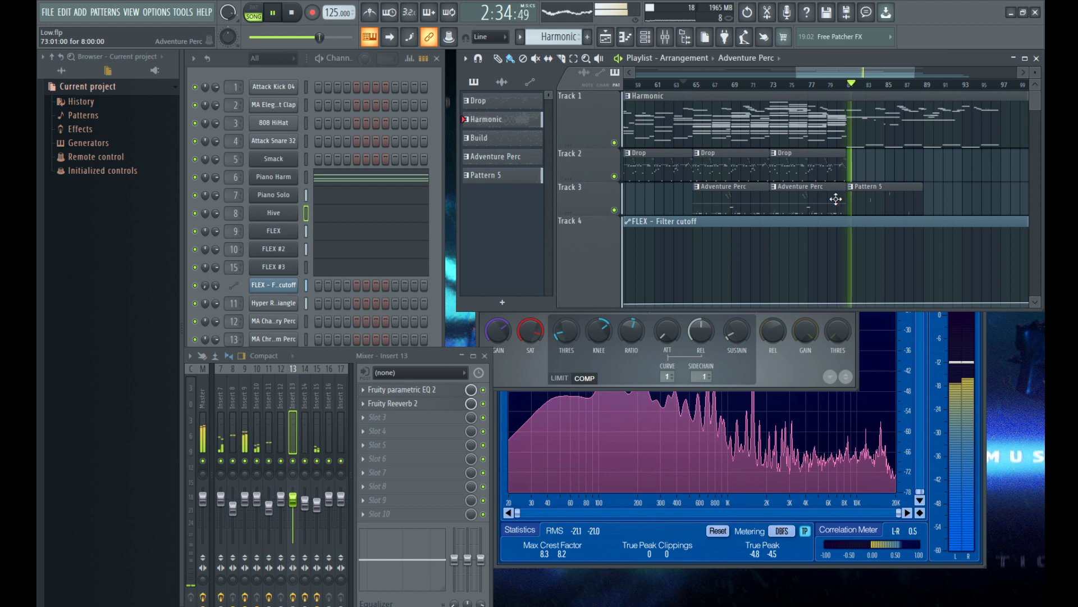
pyautogui.click(801, 206)
pyautogui.click(889, 208)
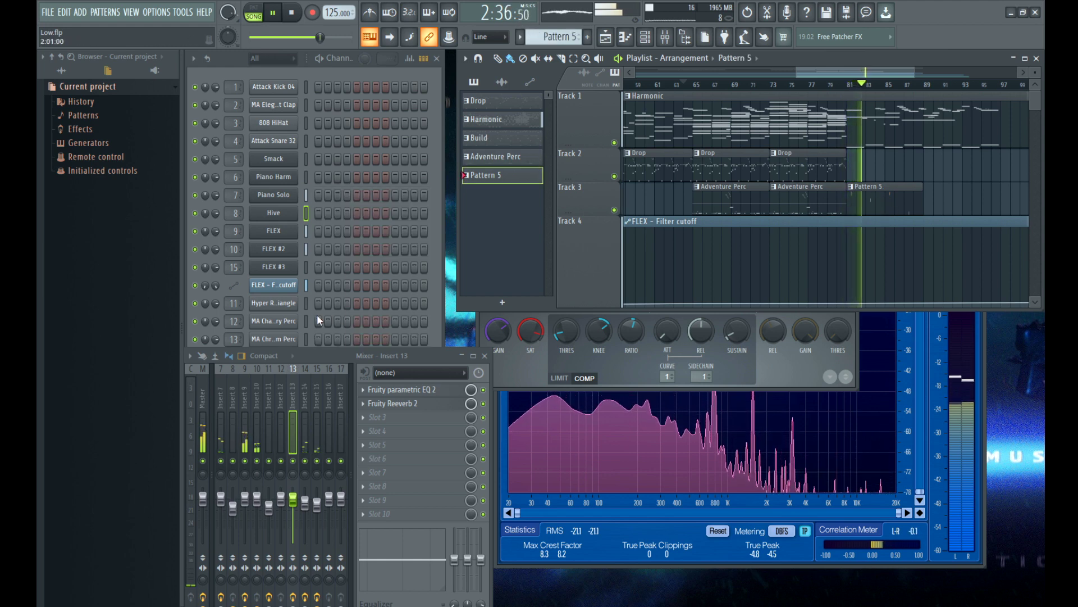
pyautogui.click(307, 321)
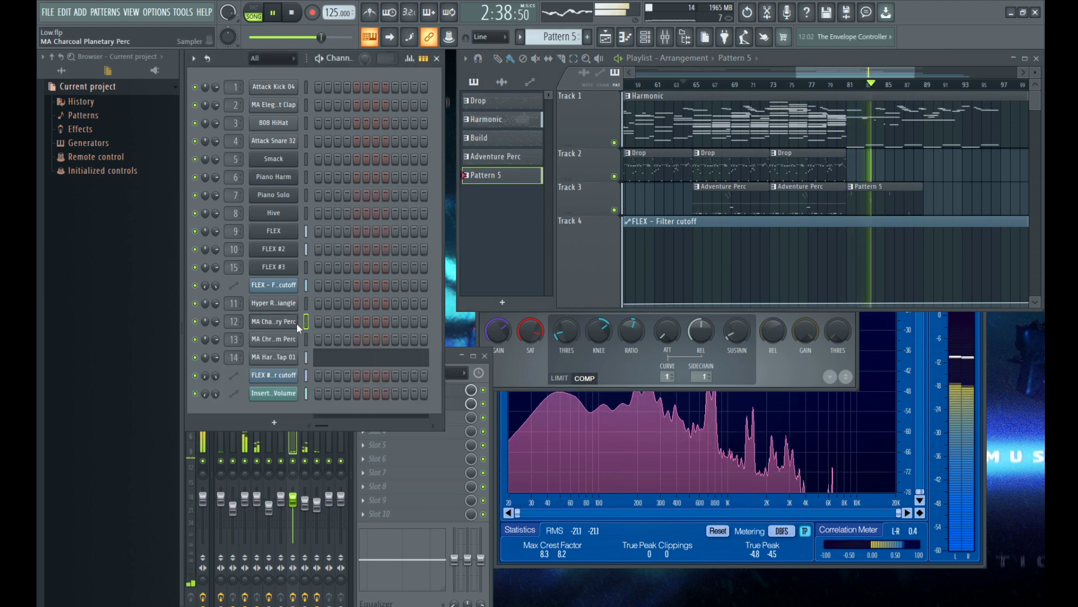
pyautogui.press('F7')
pyautogui.click(503, 300)
pyautogui.moveTo(504, 302); pyautogui.dragTo(500, 301)
pyautogui.hotkey('ctrl', 'a')
pyautogui.moveTo(494, 520); pyautogui.dragTo(492, 557)
pyautogui.scroll(-2, 474, 233)
pyautogui.rightClick(551, 301)
pyautogui.scroll(2, 264, 322)
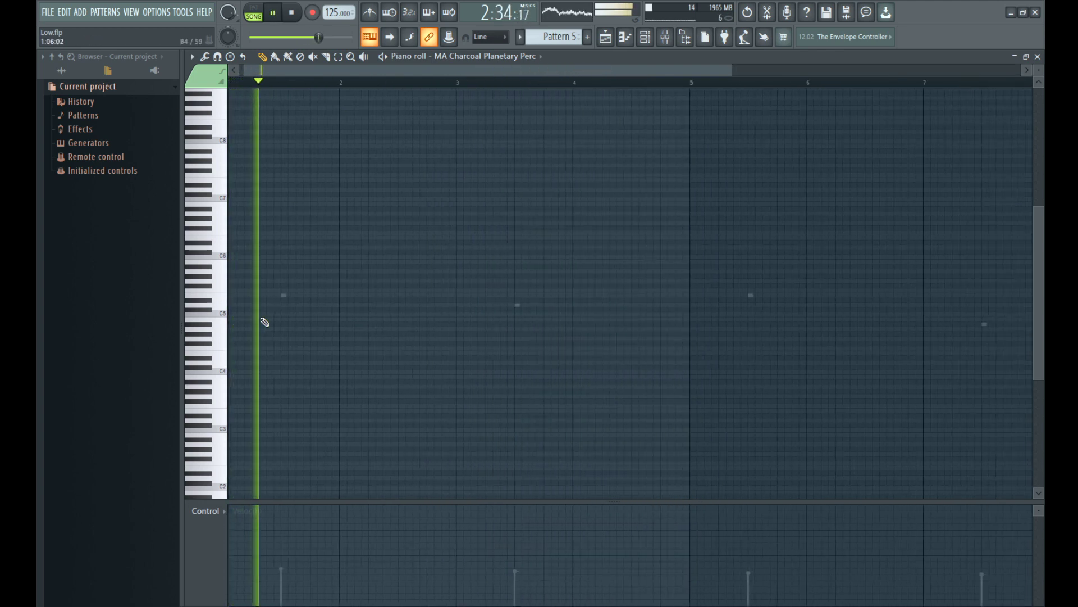
pyautogui.click(344, 299)
pyautogui.rightClick(343, 300)
# Step: Place a long C#4 note for MA Charcoal Planetary Perc in the last quarter of bar 1 and audition it
pyautogui.click(290, 296)
pyautogui.moveTo(290, 296); pyautogui.dragTo(310, 431)
pyautogui.hotkey('ctrl', 'a')
pyautogui.press('space')
pyautogui.press('space')
pyautogui.press('space')
pyautogui.hotkey('ctrl', 'z')
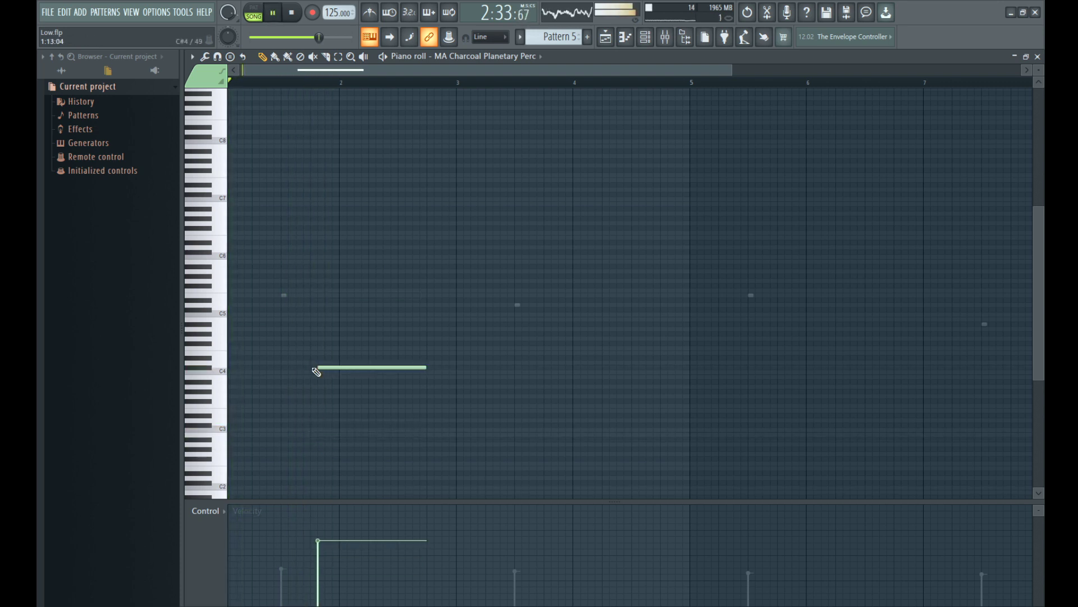
# Step: Add an A3 note at 3:15 lasting 0:15 and lower the velocity of both notes to about 36%
pyautogui.scroll(1, 318, 368)
pyautogui.moveTo(319, 368); pyautogui.dragTo(543, 358)
pyautogui.scroll(-2, 311, 369)
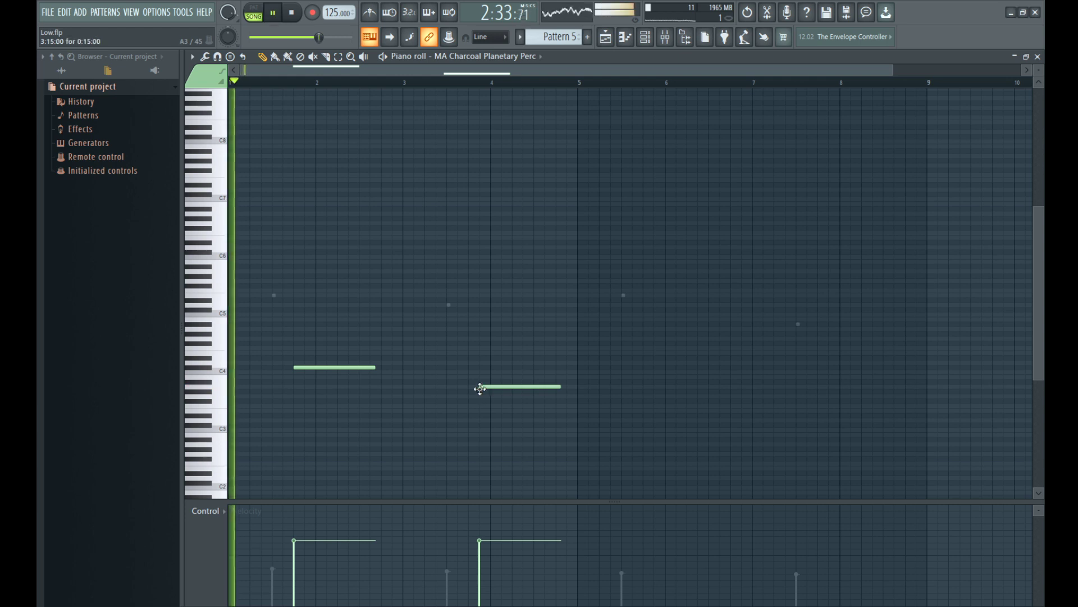
pyautogui.scroll(-1, 481, 387)
pyautogui.hotkey('ctrl', 'a')
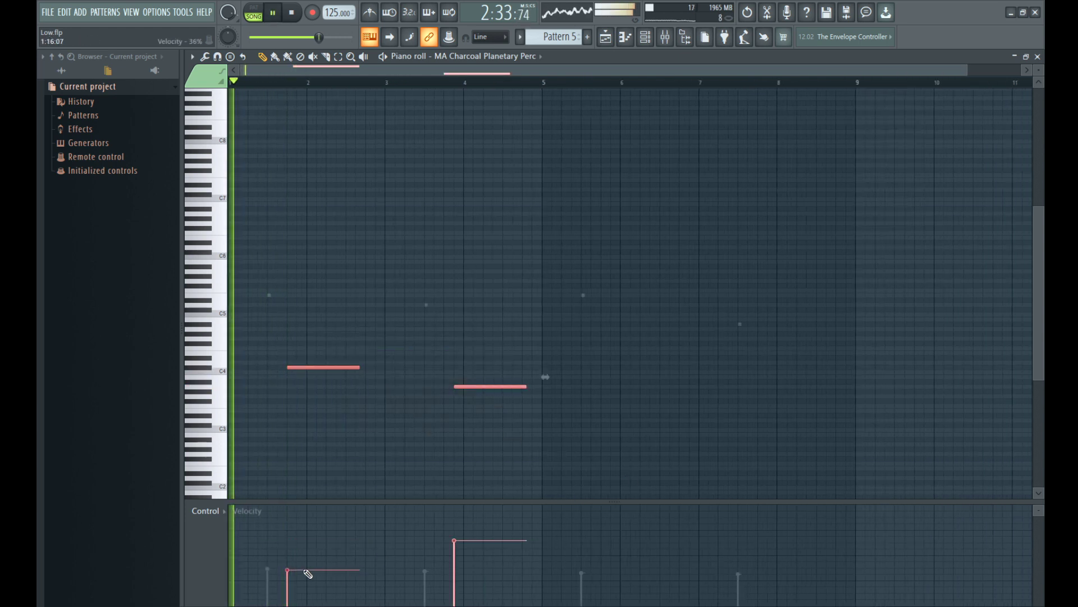
pyautogui.moveTo(462, 571); pyautogui.dragTo(457, 565)
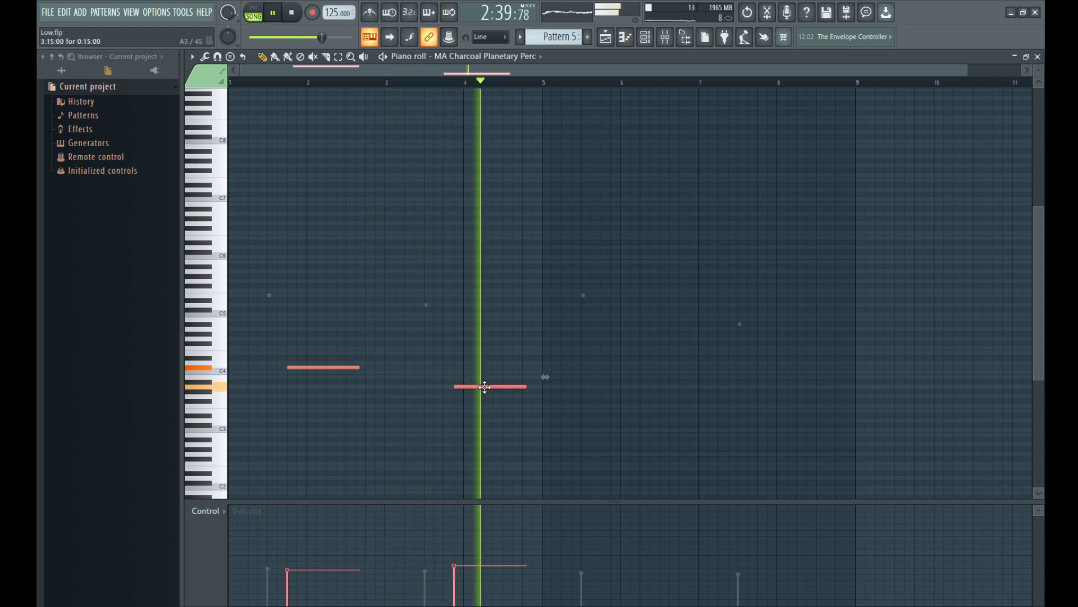
# Step: Duplicate the C#4 and A3 notes into bars 5–8 and delete the copied A3 note
pyautogui.moveTo(337, 367); pyautogui.dragTo(654, 367)
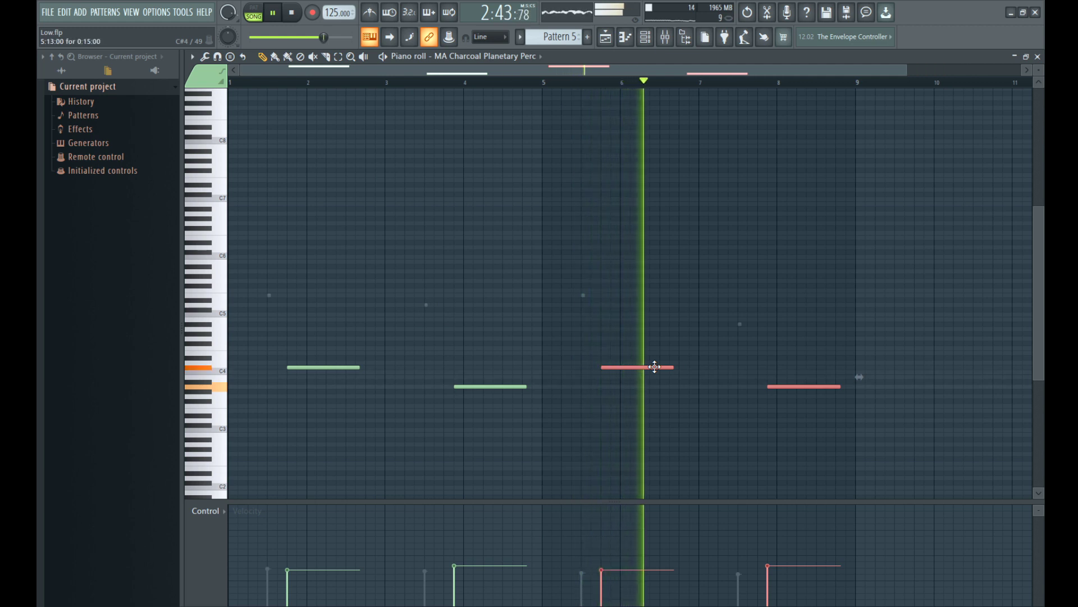
pyautogui.hotkey('ctrl', 'a')
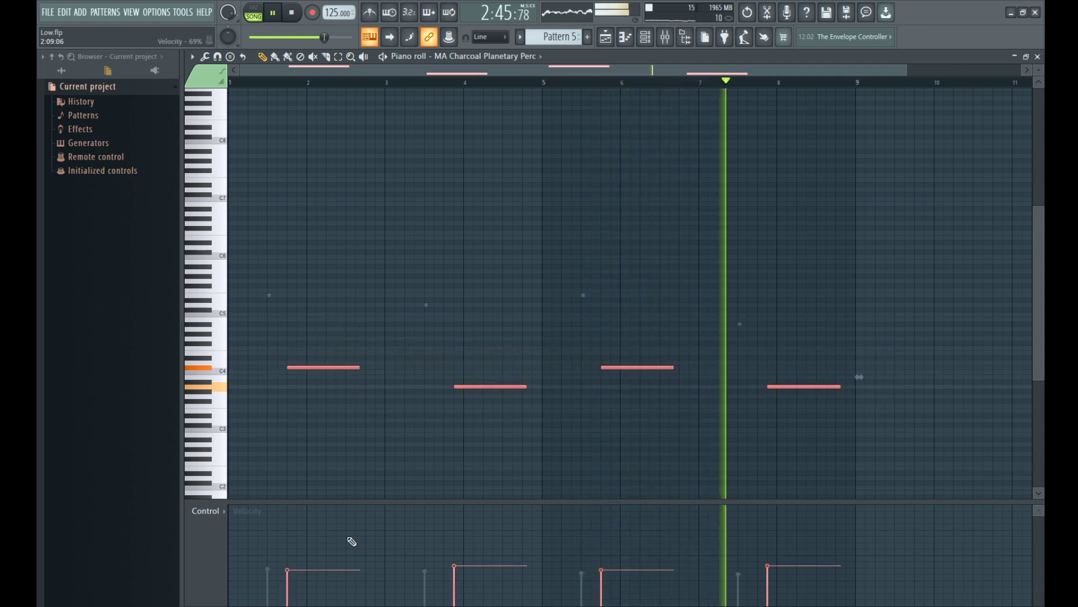
pyautogui.rightClick(807, 386)
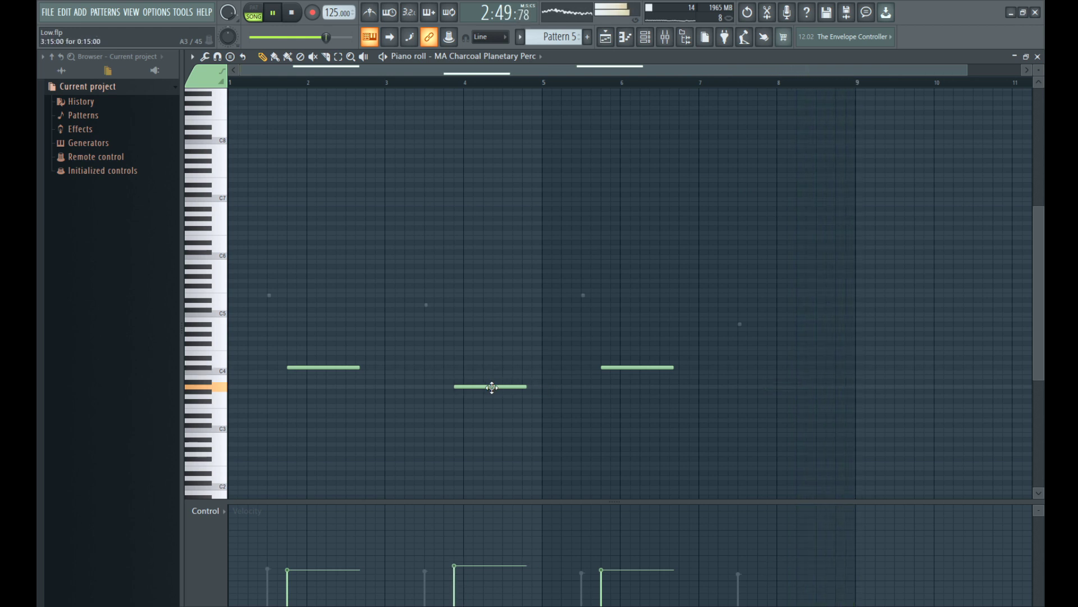
# Step: Shift the A3 note earlier to 3:13 and lower the velocity of all three notes to 23%
pyautogui.click(422, 84)
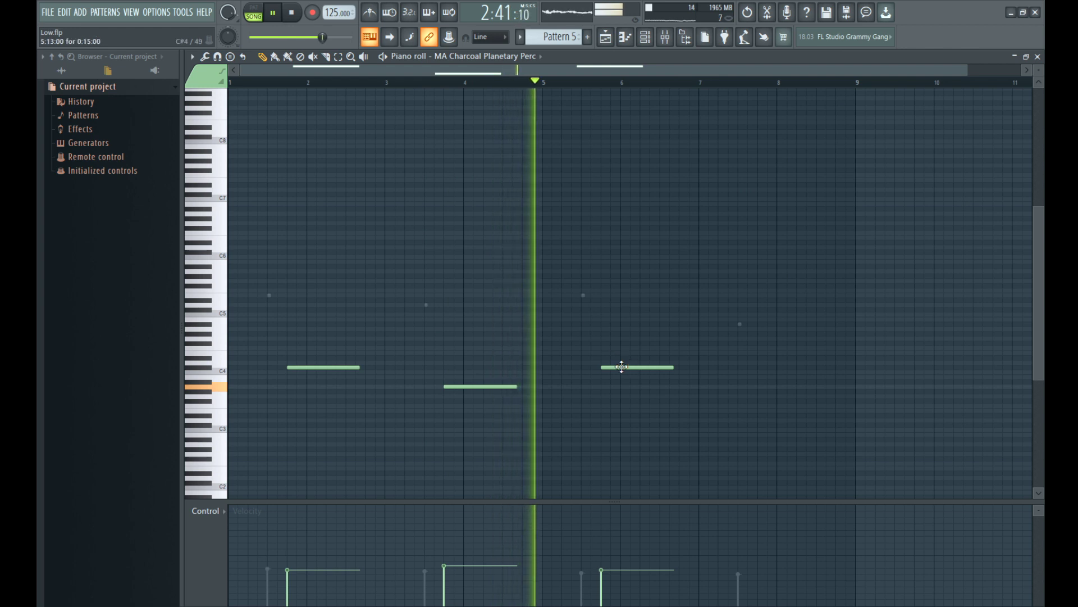
pyautogui.click(605, 583)
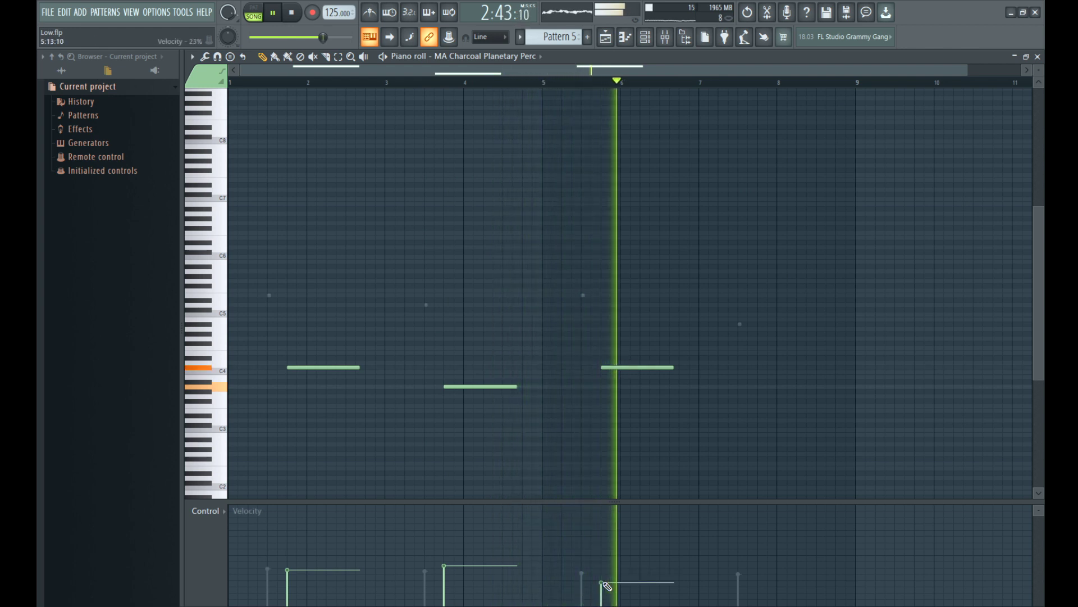
pyautogui.click(447, 581)
pyautogui.click(288, 583)
pyautogui.click(446, 583)
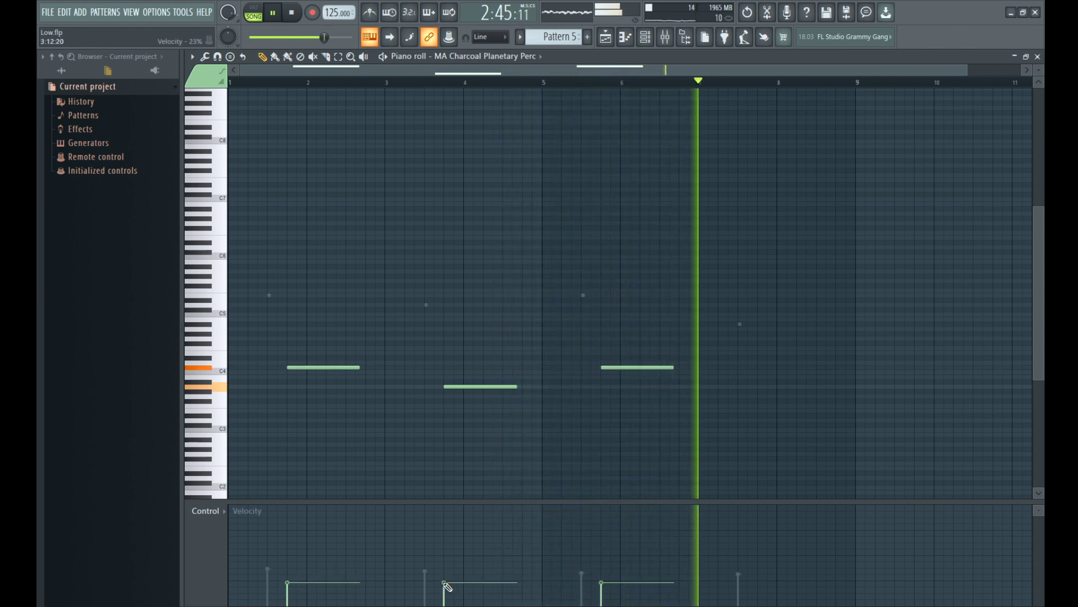
# Step: Add a G3 note at 7:13 lasting 0:15 and close the MA Charcoal Planetary Perc piano roll
pyautogui.click(759, 391)
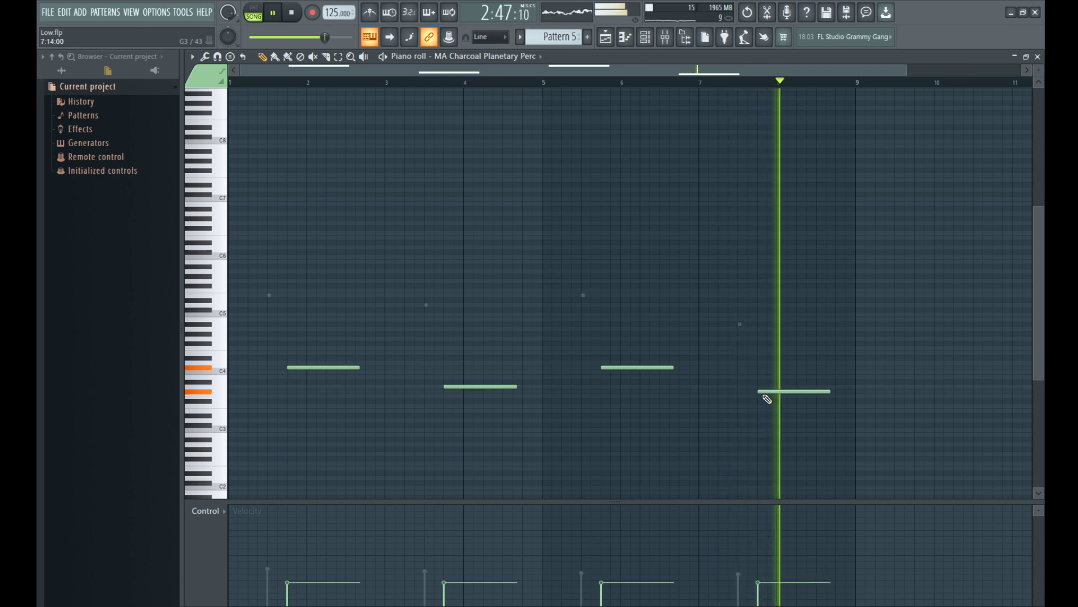
pyautogui.scroll(-1, 799, 361)
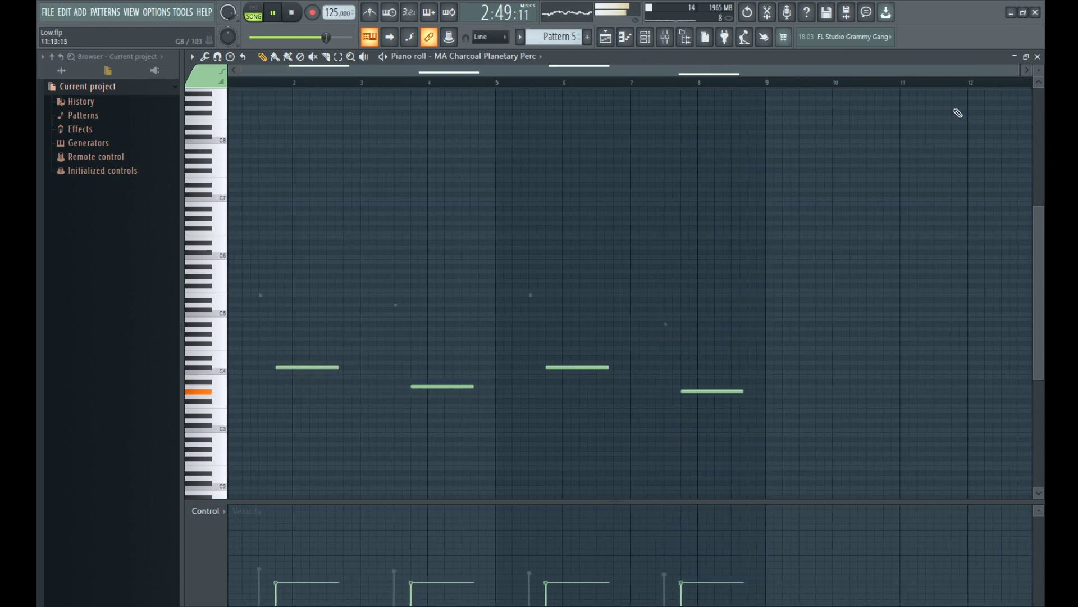
pyautogui.click(1038, 56)
# Step: Extend the Pattern 5 clip on Track 3 to 16 bars and replay from bar 81
pyautogui.scroll(-2, 764, 168)
pyautogui.scroll(4, 871, 202)
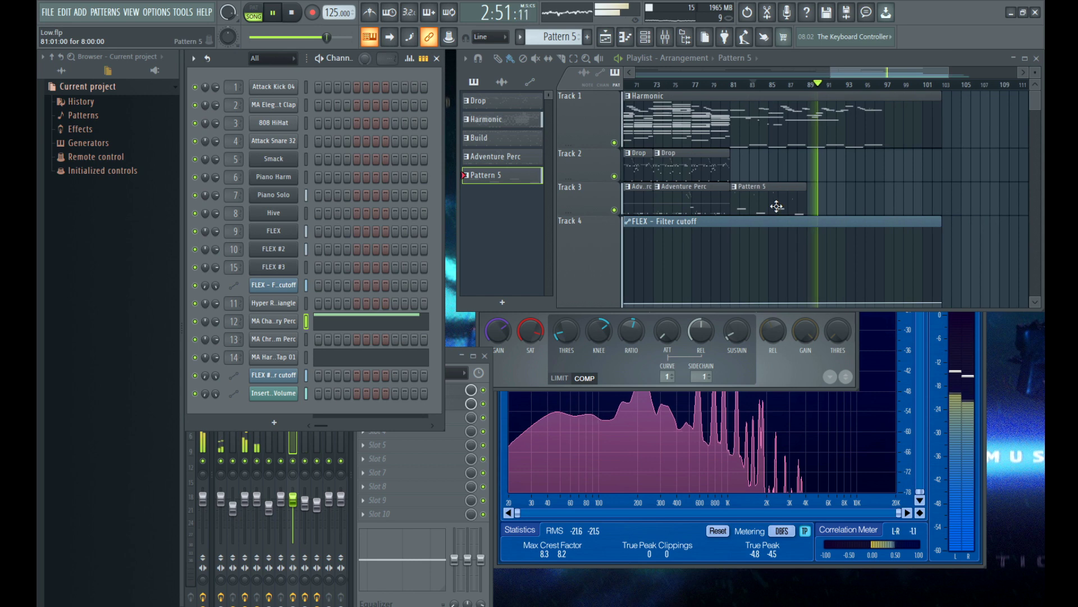
pyautogui.scroll(3, 781, 207)
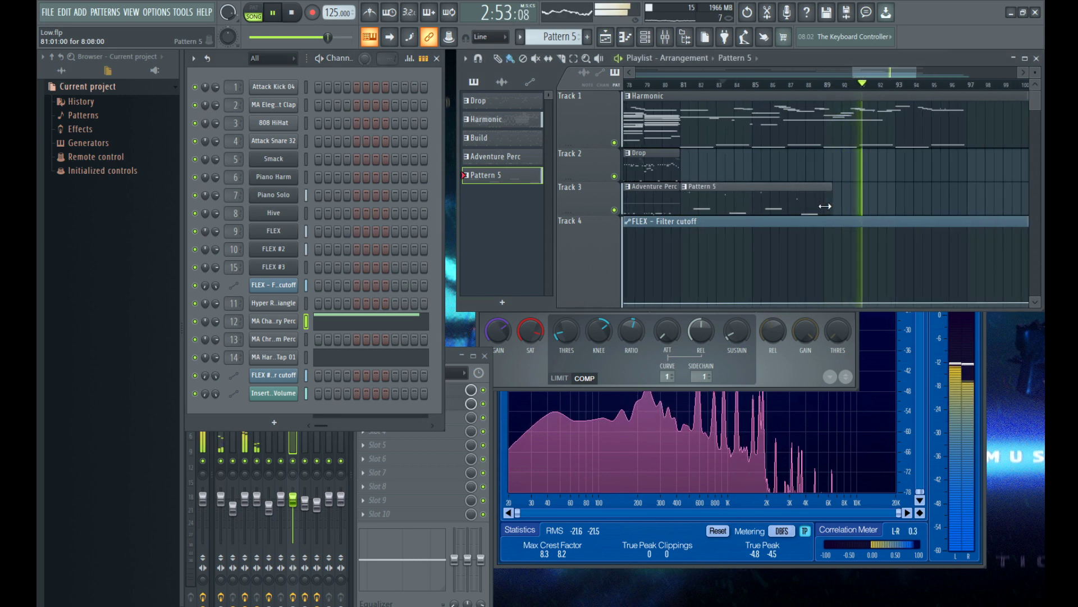
pyautogui.moveTo(822, 209); pyautogui.dragTo(972, 211)
pyautogui.click(684, 84)
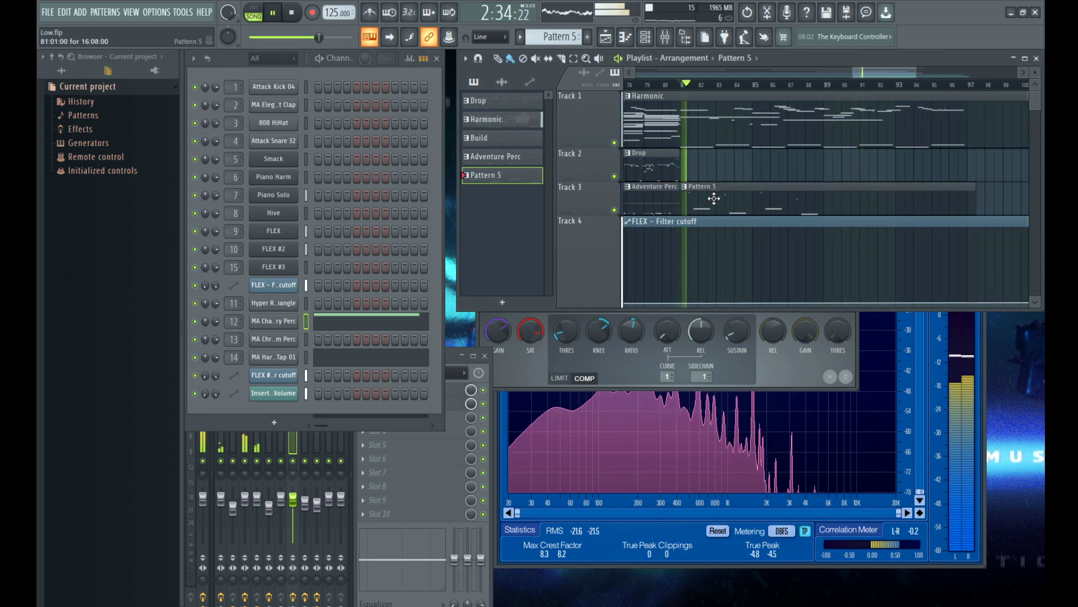
# Step: Add a D4 note at 3:13 in the MA Harpers Tap 01 piano roll, lower its velocity and delete the overlapping C#4 note
pyautogui.click(344, 366)
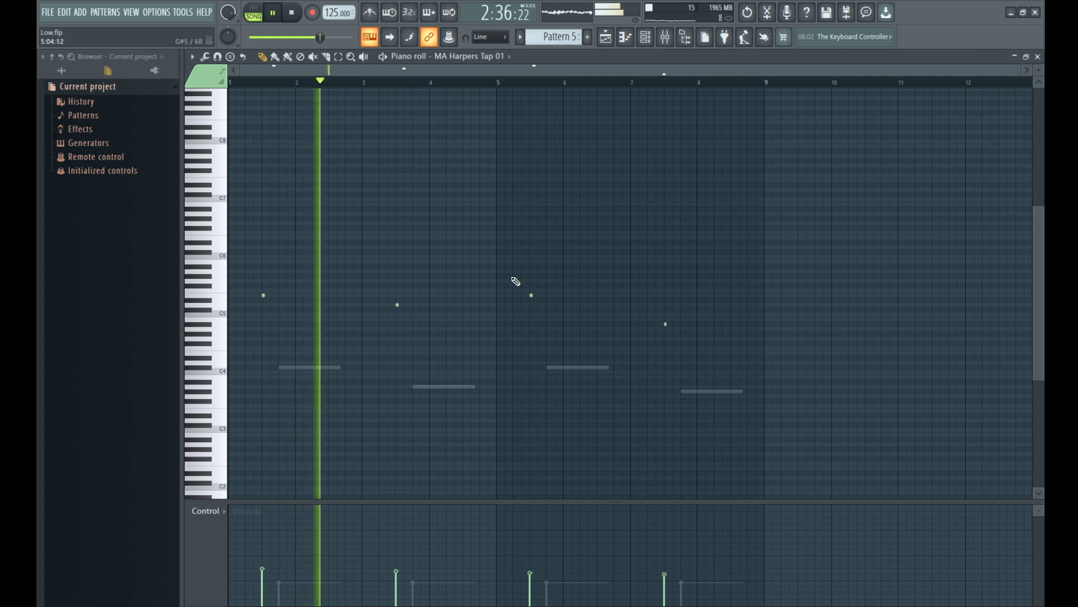
pyautogui.scroll(-1, 416, 316)
pyautogui.scroll(1, 416, 316)
pyautogui.click(411, 348)
pyautogui.click(410, 588)
pyautogui.press('space')
pyautogui.rightClick(458, 358)
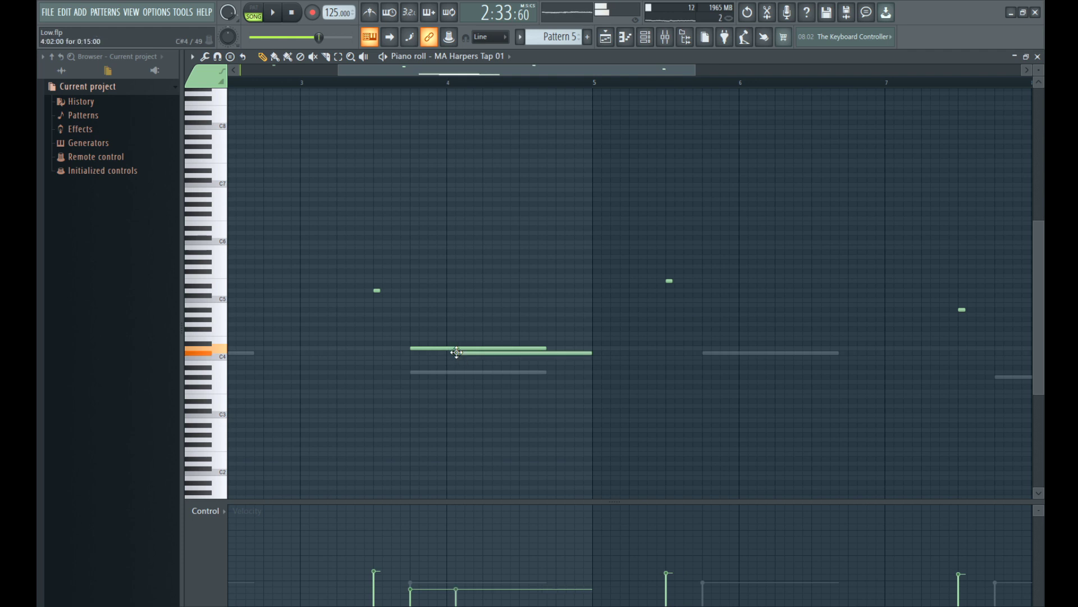
pyautogui.doubleClick(459, 371)
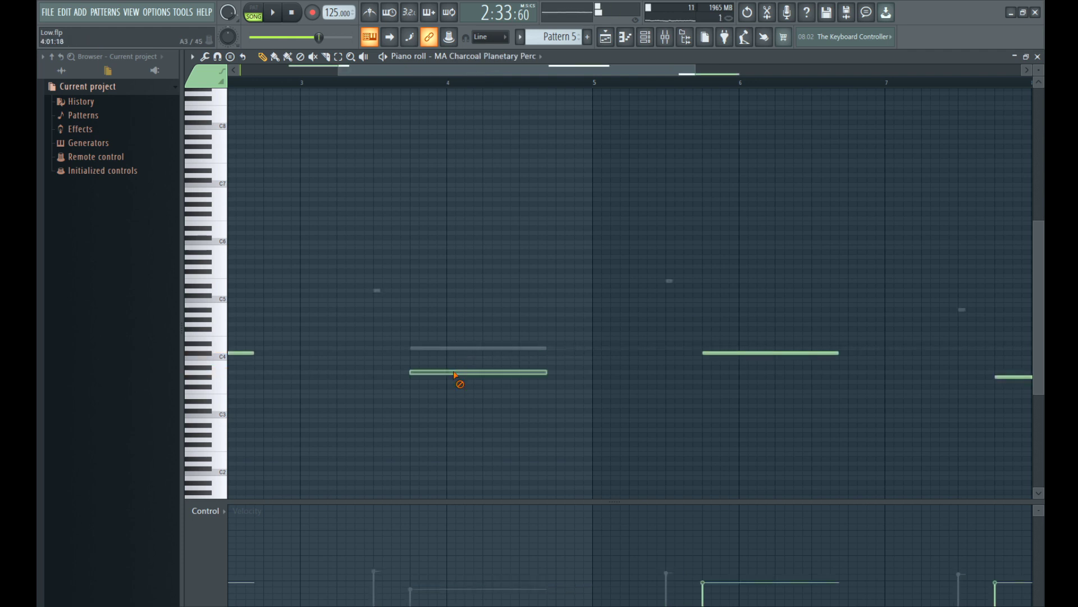
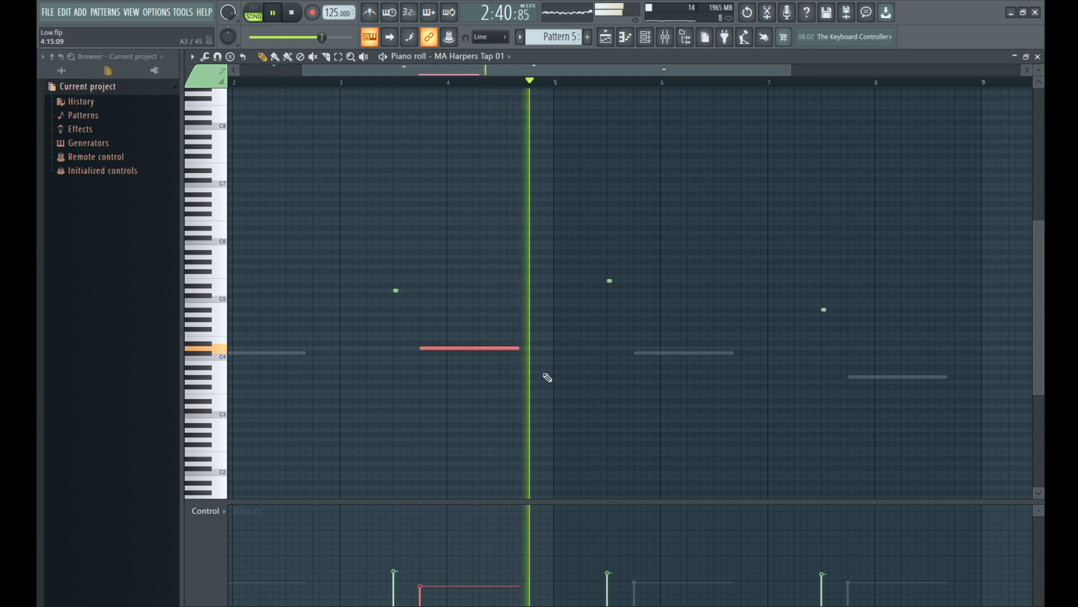
# Step: Add a short note in bar 7 on D4 and move it down to G3 at 7:13
pyautogui.moveTo(921, 348); pyautogui.dragTo(873, 349)
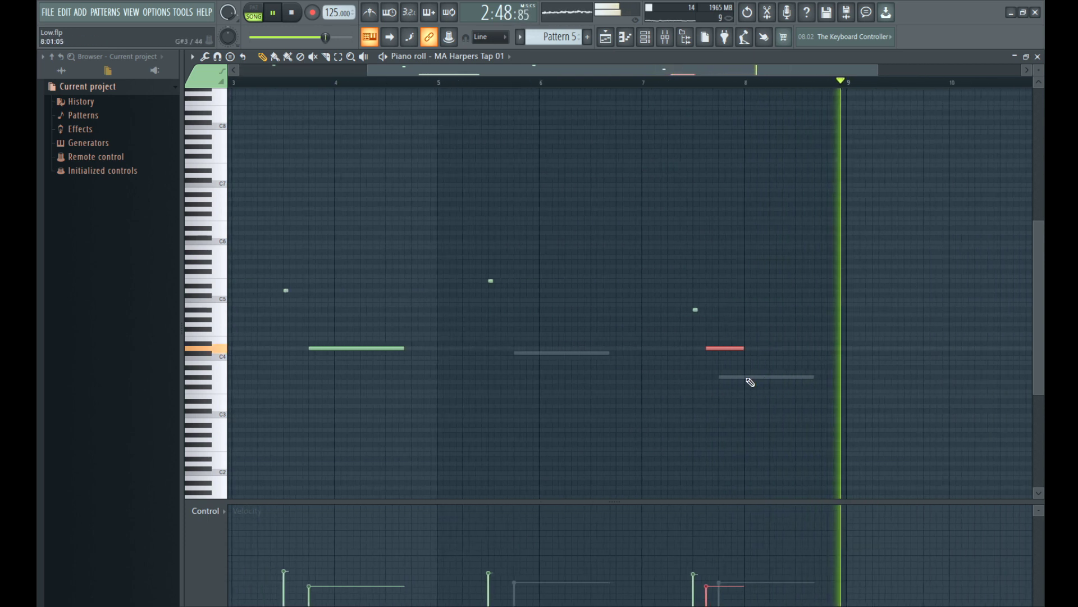
pyautogui.moveTo(737, 349); pyautogui.dragTo(736, 353)
pyautogui.press('space')
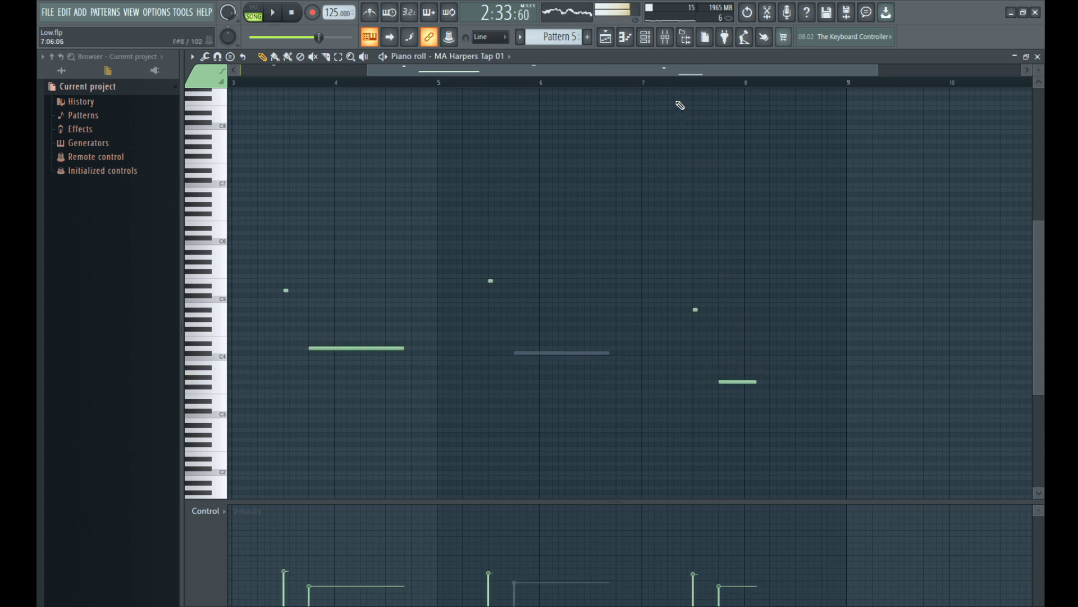
# Step: Lower the 7:13 note to F#3, raise its velocity and extend it to about one bar
pyautogui.rightClick(682, 90)
pyautogui.click(676, 85)
pyautogui.moveTo(719, 343); pyautogui.dragTo(760, 534)
pyautogui.moveTo(725, 584); pyautogui.dragTo(725, 572)
pyautogui.press('space')
pyautogui.press('space')
pyautogui.moveTo(757, 377); pyautogui.dragTo(811, 378)
pyautogui.press('space')
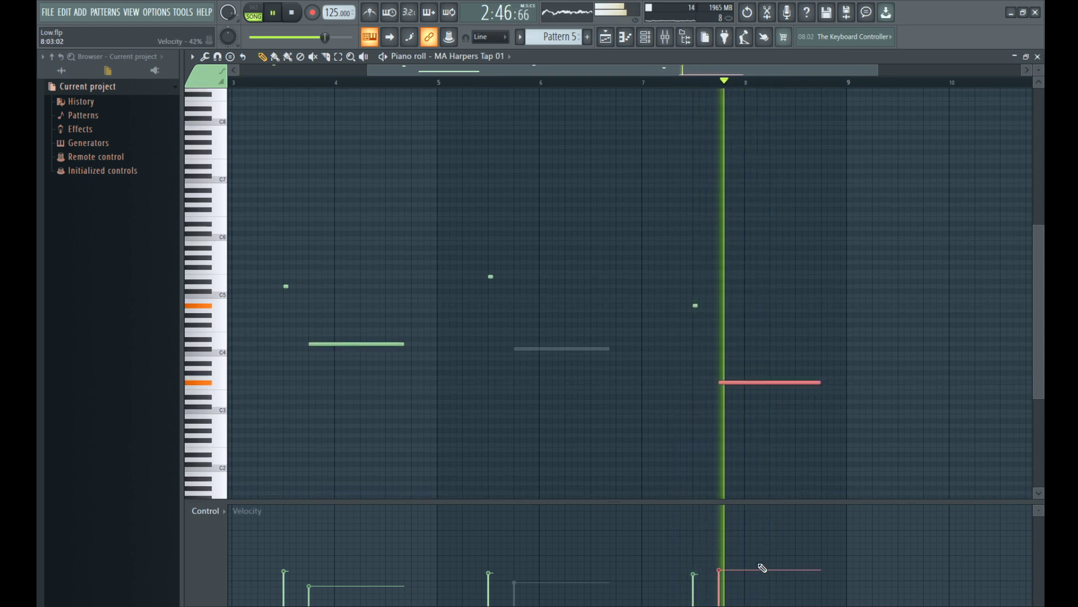
# Step: Clone the F#3 note to E3 at 11:05 and add a second copy on B3 at 11:09
pyautogui.scroll(-5, 563, 339)
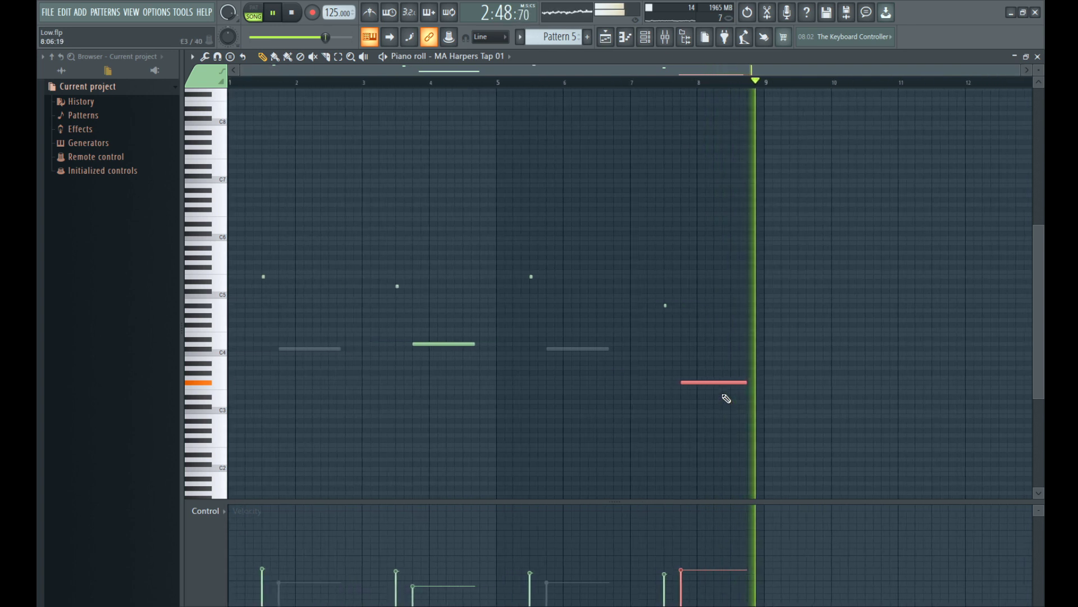
pyautogui.moveTo(709, 382); pyautogui.dragTo(860, 392)
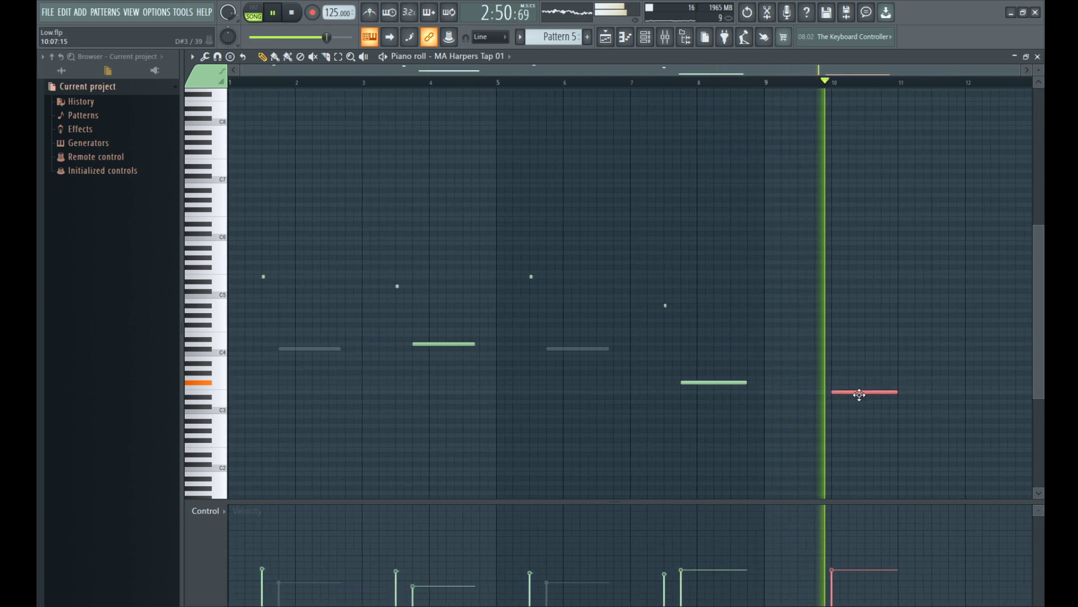
pyautogui.scroll(2, 818, 402)
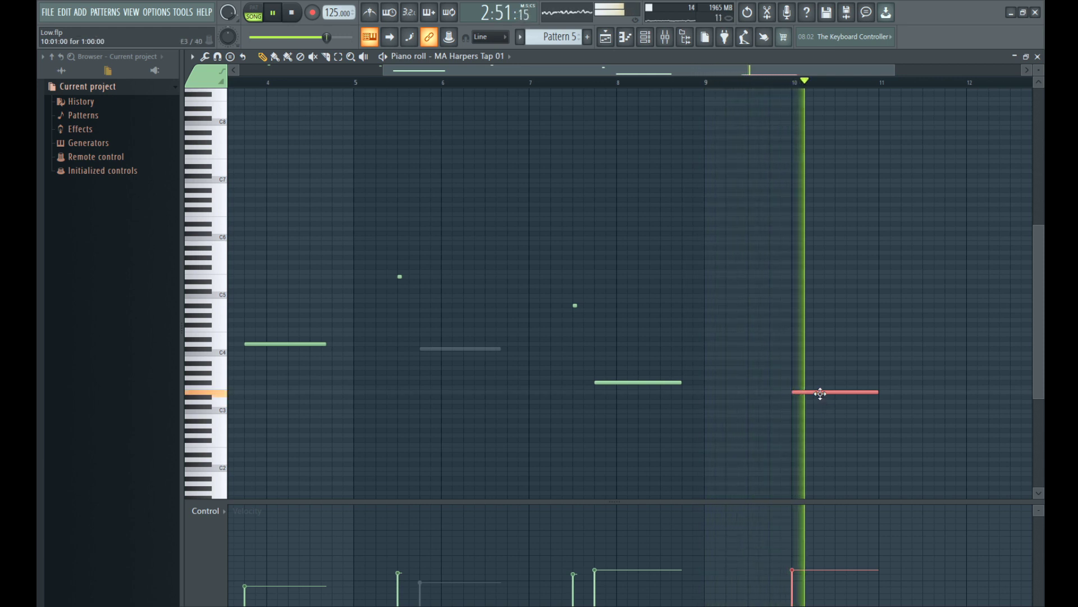
pyautogui.moveTo(821, 393); pyautogui.dragTo(930, 396)
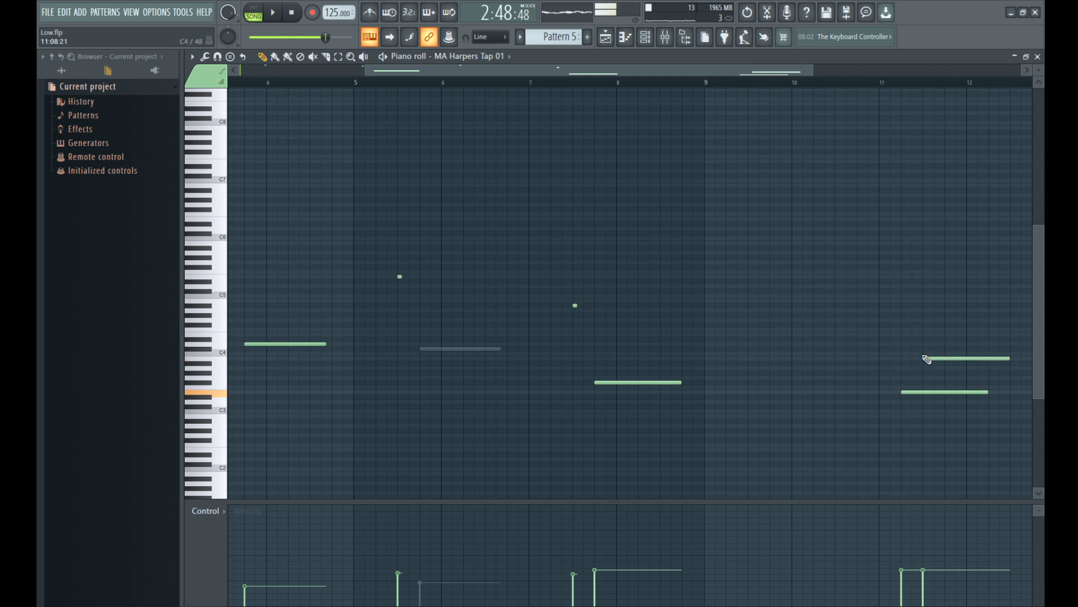
pyautogui.scroll(-2, 702, 318)
pyautogui.scroll(2, 785, 368)
# Step: Shorten the E3 and B3 notes in bar 11 to 0:02 each
pyautogui.moveTo(760, 342); pyautogui.dragTo(732, 437)
pyautogui.click(730, 395)
pyautogui.hotkey('ctrl', 'z')
pyautogui.moveTo(748, 394); pyautogui.dragTo(675, 393)
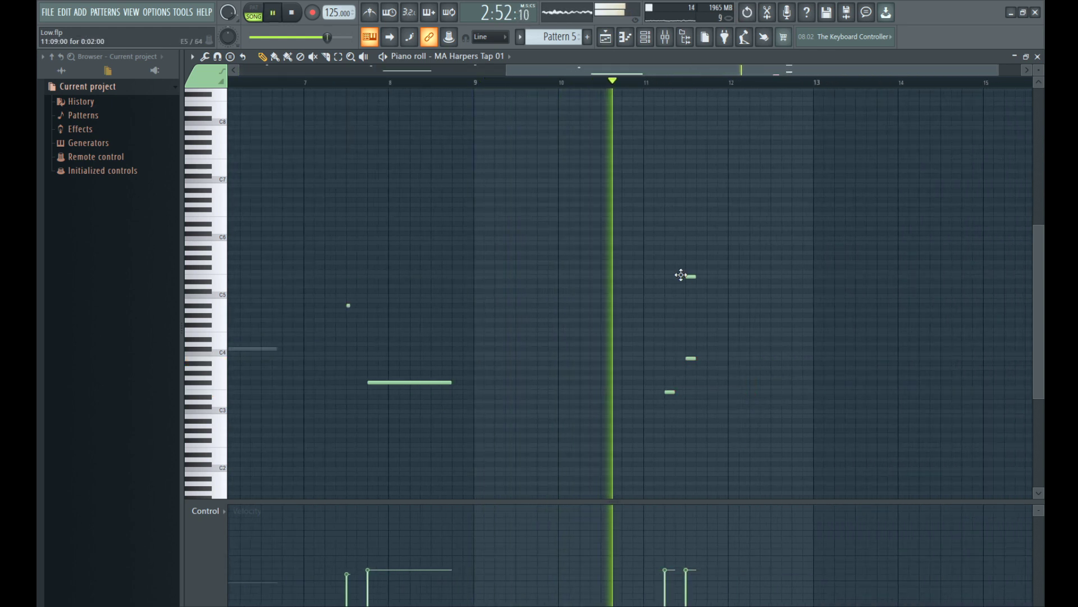
# Step: Move the short E5 note in bar 11 to F5 at 11:07 and lower its velocity
pyautogui.moveTo(681, 274); pyautogui.dragTo(670, 270)
pyautogui.click(675, 582)
pyautogui.click(774, 345)
pyautogui.click(816, 304)
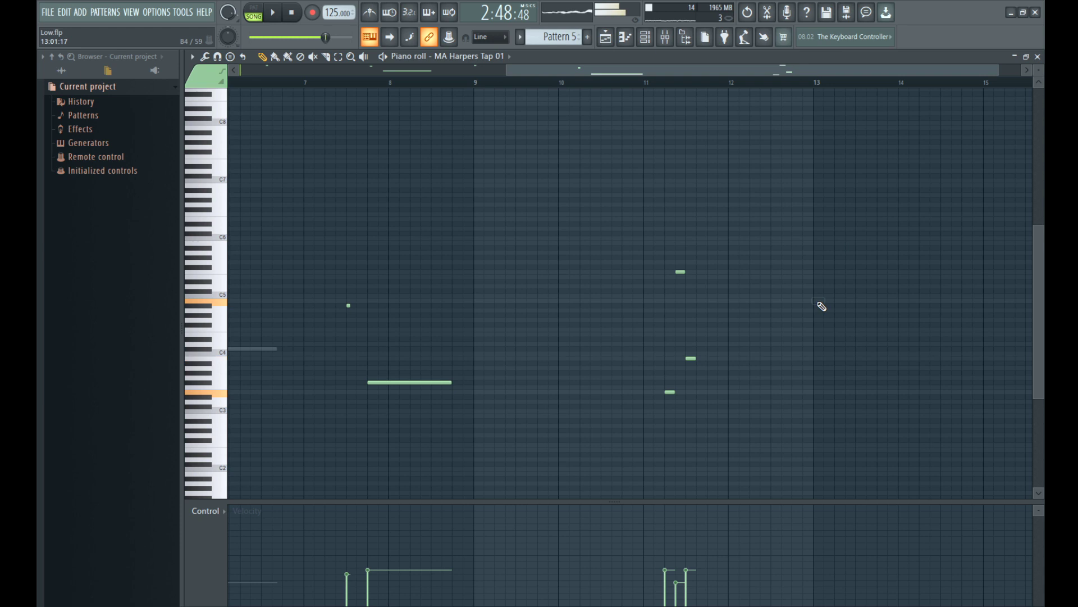
# Step: Add 0:02 notes on A#4 at 13:03 and B4 at 13:05, and raise their velocities to about 29%
pyautogui.click(788, 83)
pyautogui.press('space')
pyautogui.scroll(2, 860, 343)
pyautogui.rightClick(785, 305)
pyautogui.click(799, 305)
pyautogui.press('space')
pyautogui.click(807, 305)
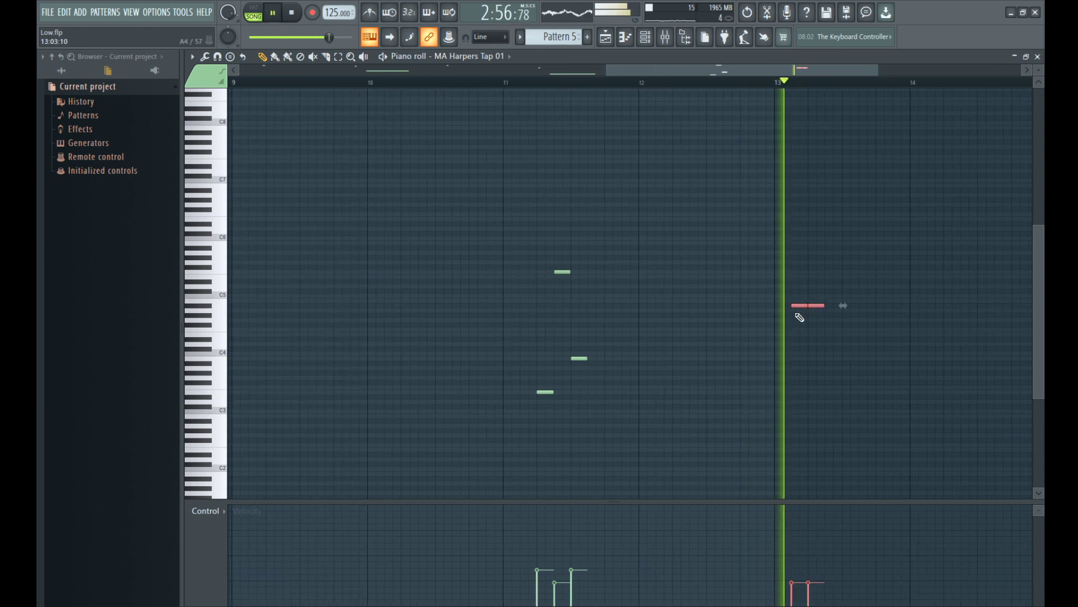
pyautogui.moveTo(780, 286); pyautogui.dragTo(834, 322)
pyautogui.moveTo(791, 579); pyautogui.dragTo(809, 578)
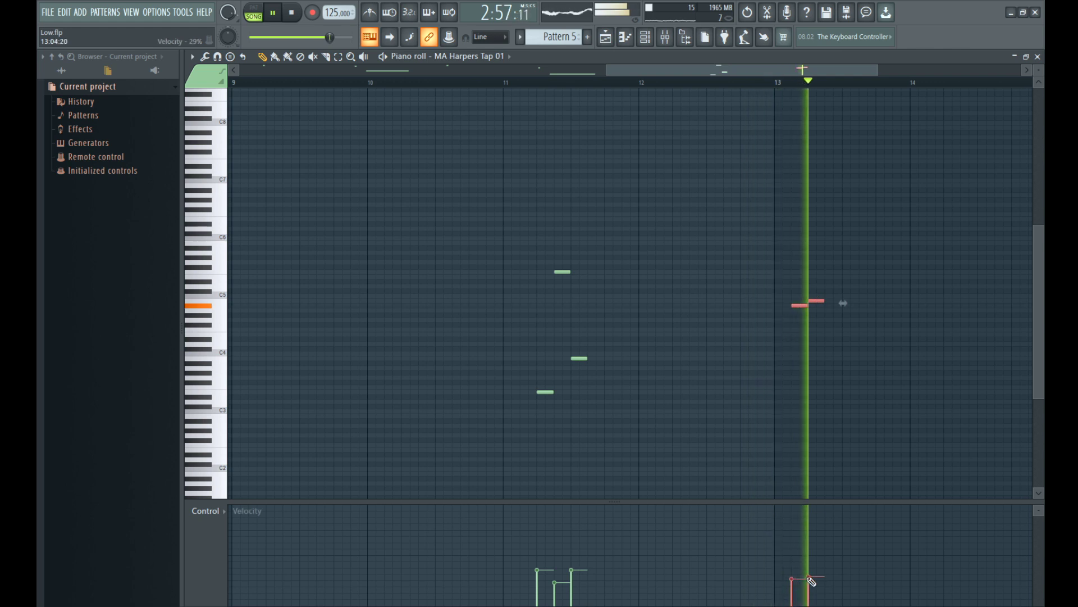
# Step: Try a 0:02 A4 note at 16:05 and delete it
pyautogui.scroll(-3, 753, 395)
pyautogui.scroll(1, 863, 444)
pyautogui.hscroll(2, 842, 405)
pyautogui.keyDown('ctrl'); pyautogui.click(837, 372); pyautogui.keyUp('ctrl')
pyautogui.scroll(-2, 848, 371)
pyautogui.scroll(2, 886, 359)
pyautogui.scroll(-1, 902, 325)
pyautogui.scroll(1, 938, 331)
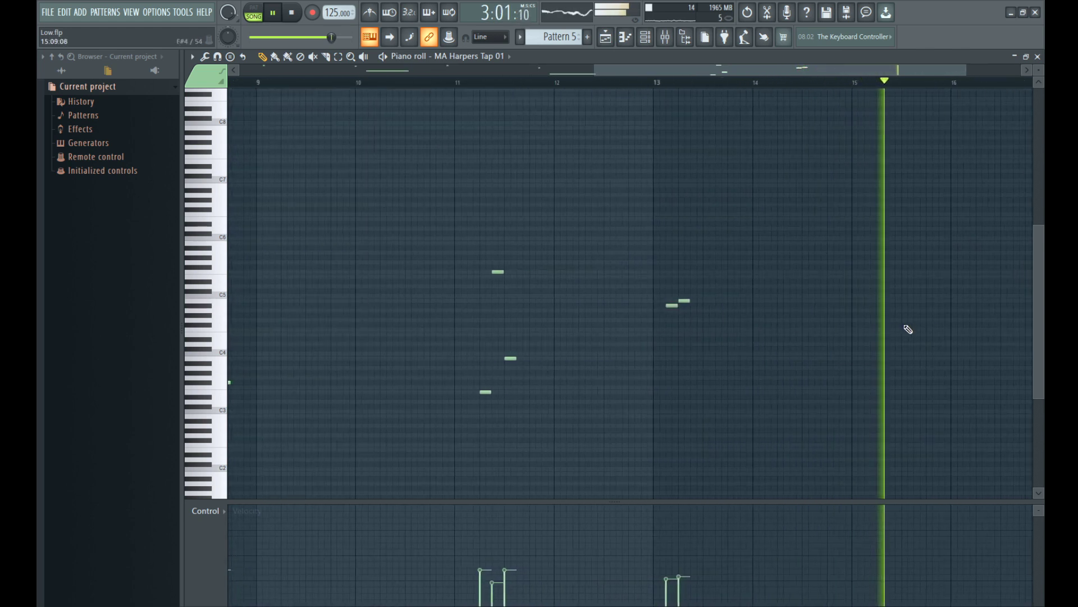
pyautogui.click(977, 312)
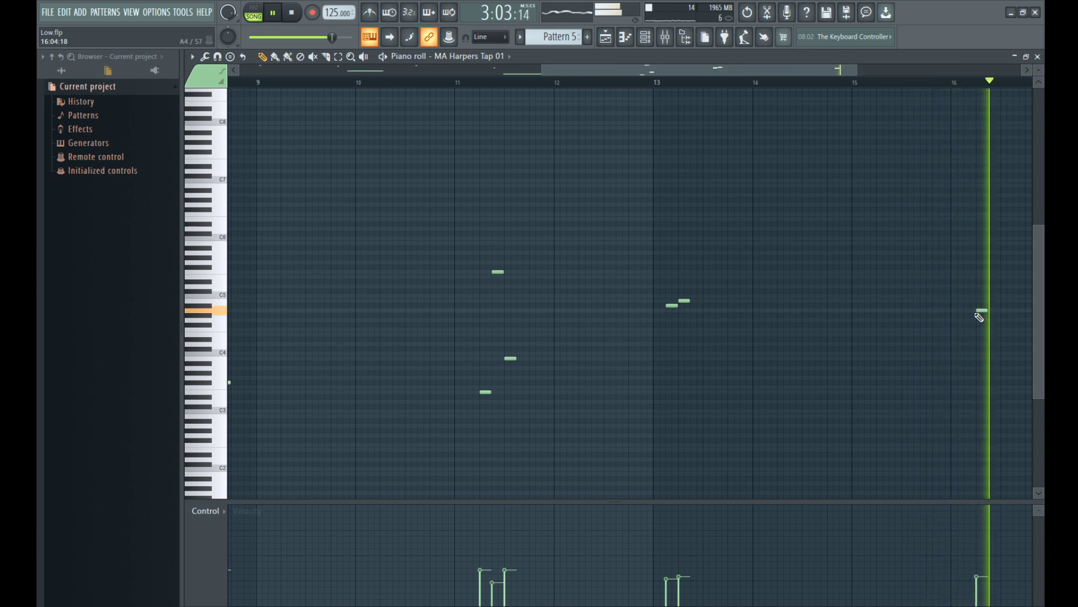
pyautogui.rightClick(979, 311)
# Step: Place a 0:02 note on F#4 at 16:05 and lower its velocity
pyautogui.press('space')
pyautogui.press('space')
pyautogui.scroll(-1, 862, 308)
pyautogui.click(769, 83)
pyautogui.scroll(-1, 790, 180)
pyautogui.moveTo(805, 275); pyautogui.dragTo(889, 463)
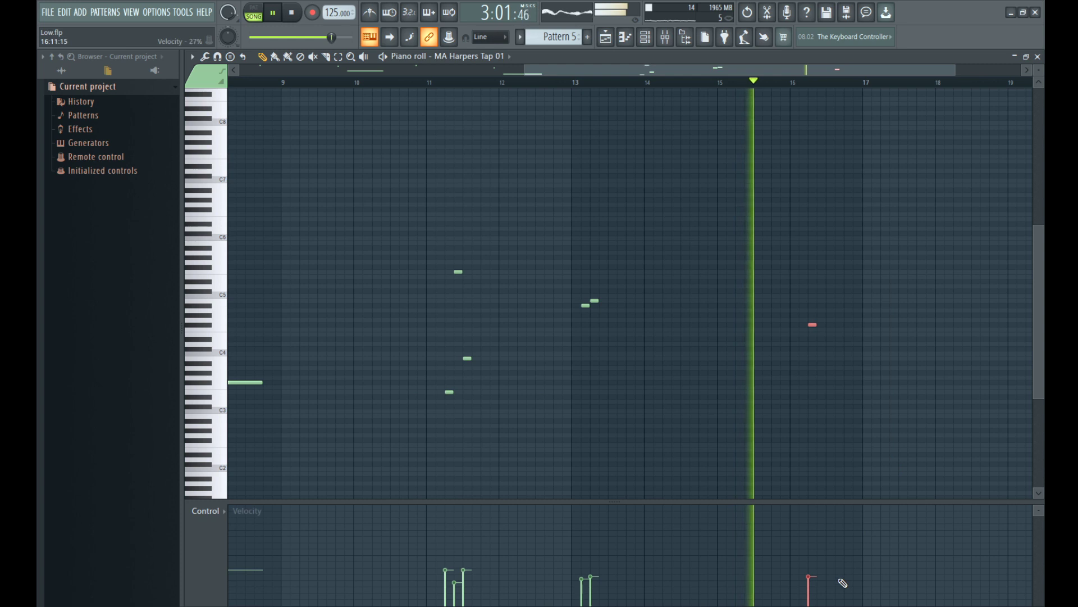
pyautogui.moveTo(811, 574); pyautogui.dragTo(810, 587)
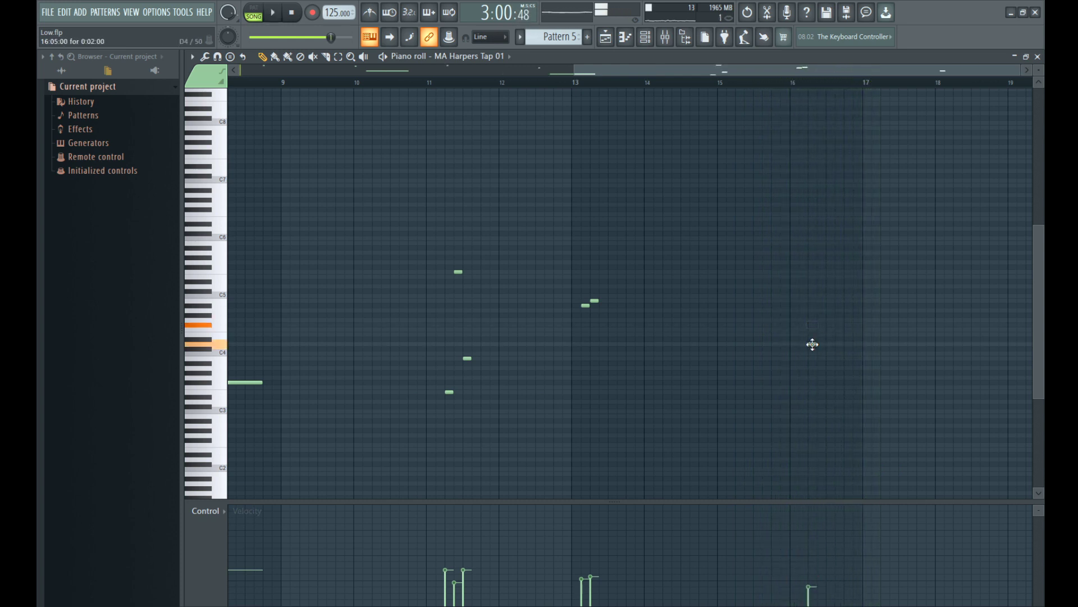
# Step: Move the 16:05 note down to E4 and close the MA Harpers Tap 01 piano roll
pyautogui.press('space')
pyautogui.moveTo(829, 331); pyautogui.dragTo(812, 333)
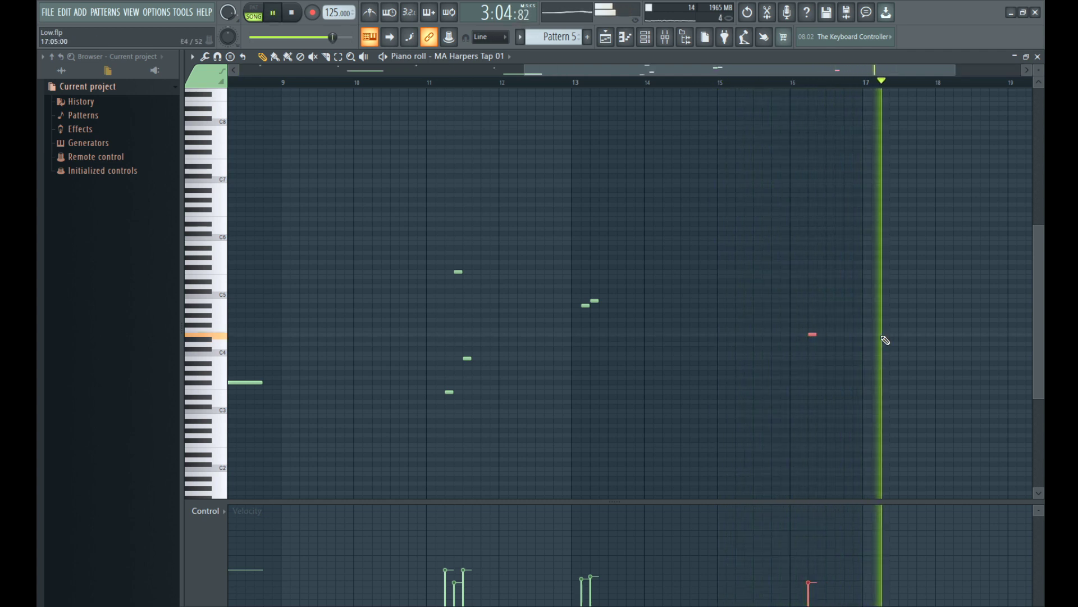
pyautogui.scroll(-3, 882, 339)
pyautogui.click(1037, 57)
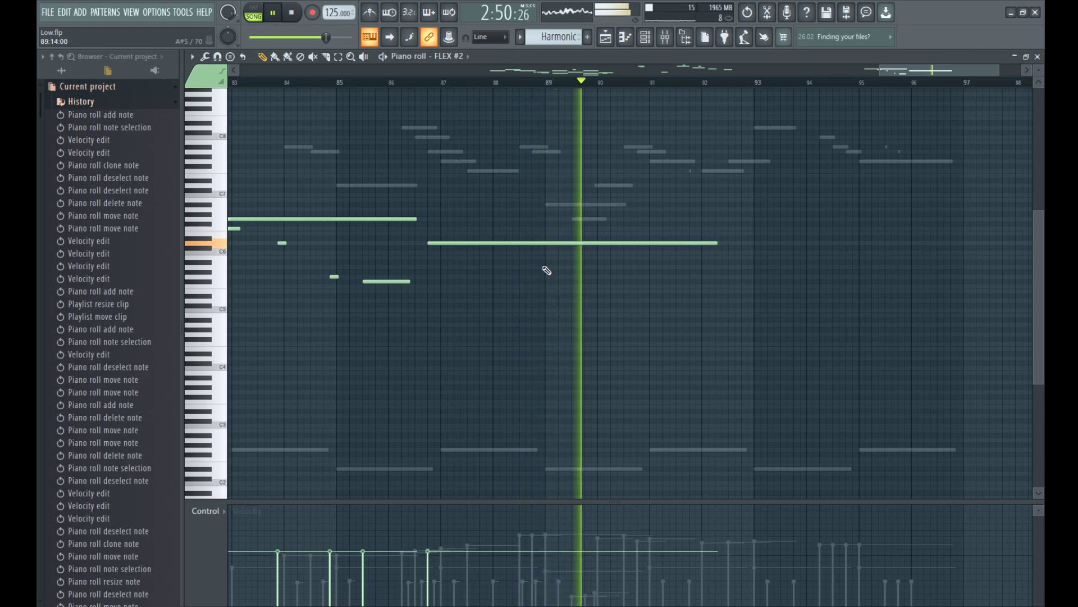
# Step: Add a C6 note at 89:11 and a 0:02:20 slide note to A#5 at 90:15 in the Harmonic pattern's FLEX #2 piano roll
pyautogui.moveTo(600, 283); pyautogui.dragTo(624, 252)
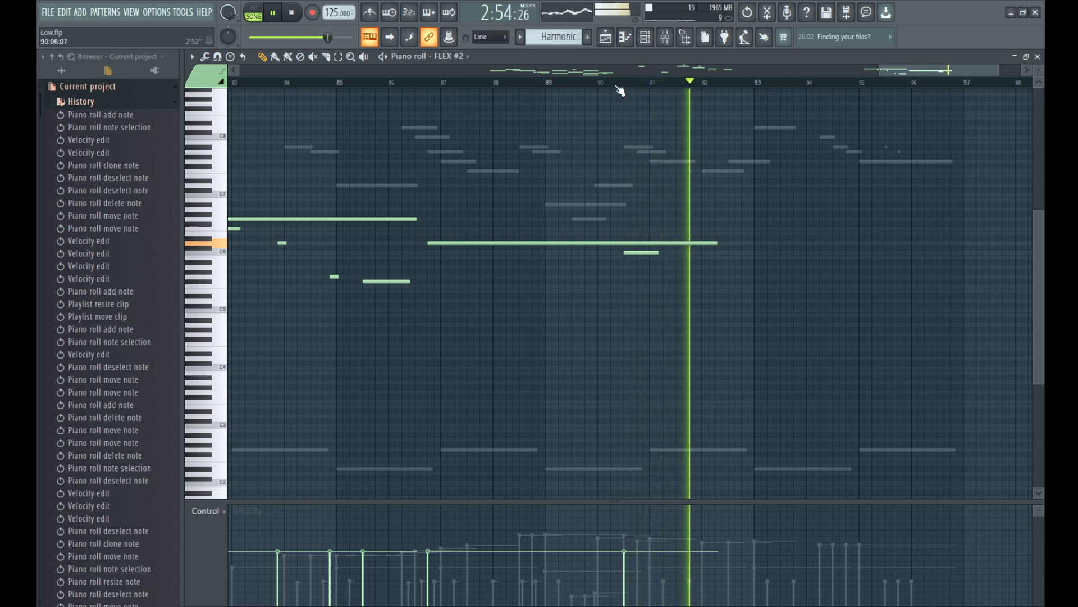
pyautogui.moveTo(615, 253); pyautogui.dragTo(595, 253)
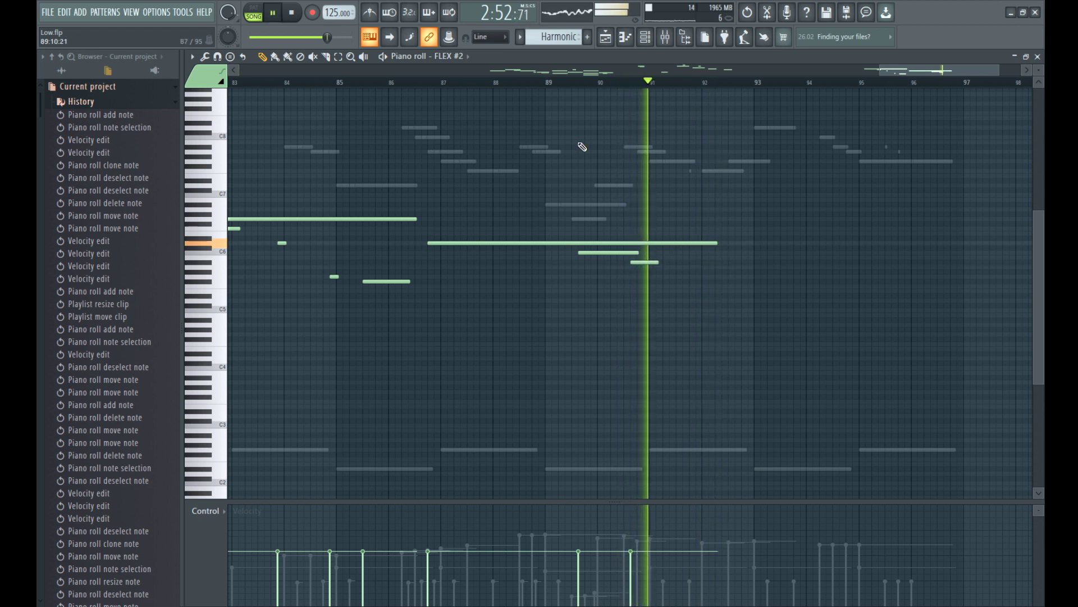
pyautogui.press('space')
pyautogui.scroll(2, 641, 264)
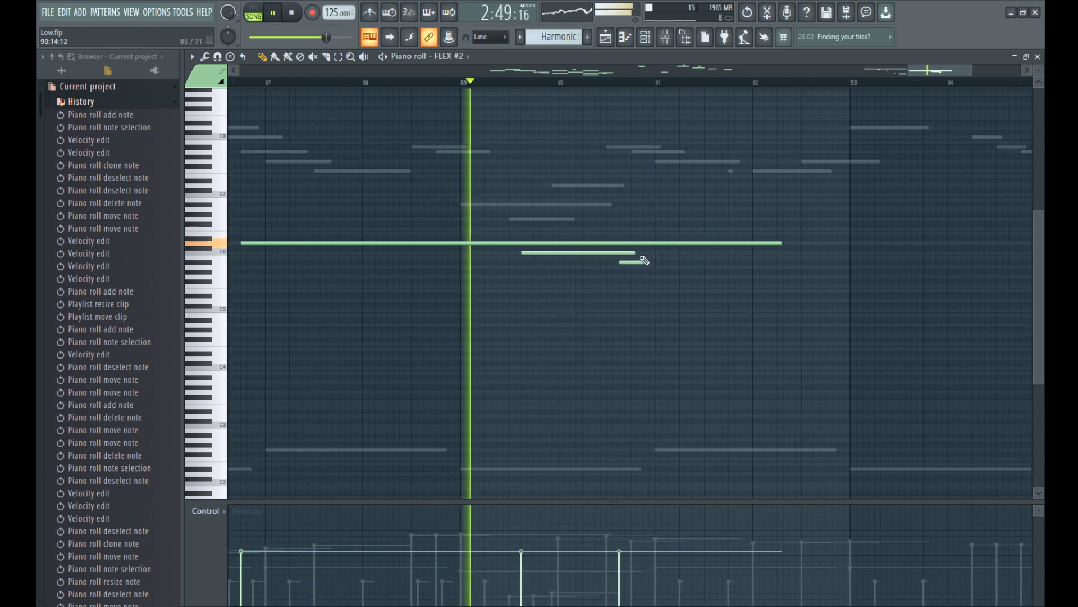
pyautogui.moveTo(642, 259); pyautogui.dragTo(657, 263)
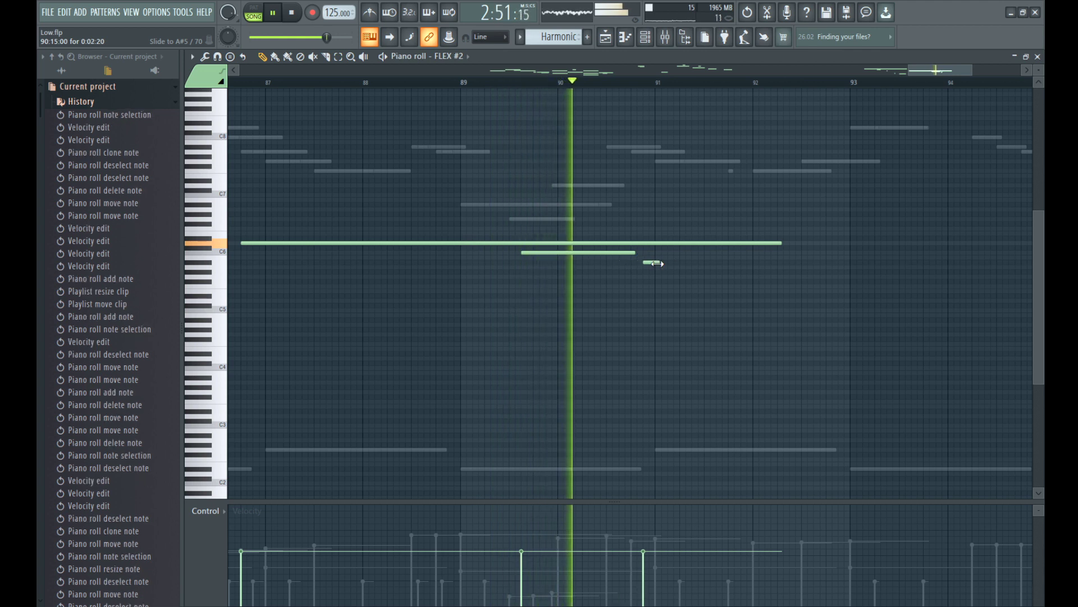
pyautogui.scroll(-1, 614, 261)
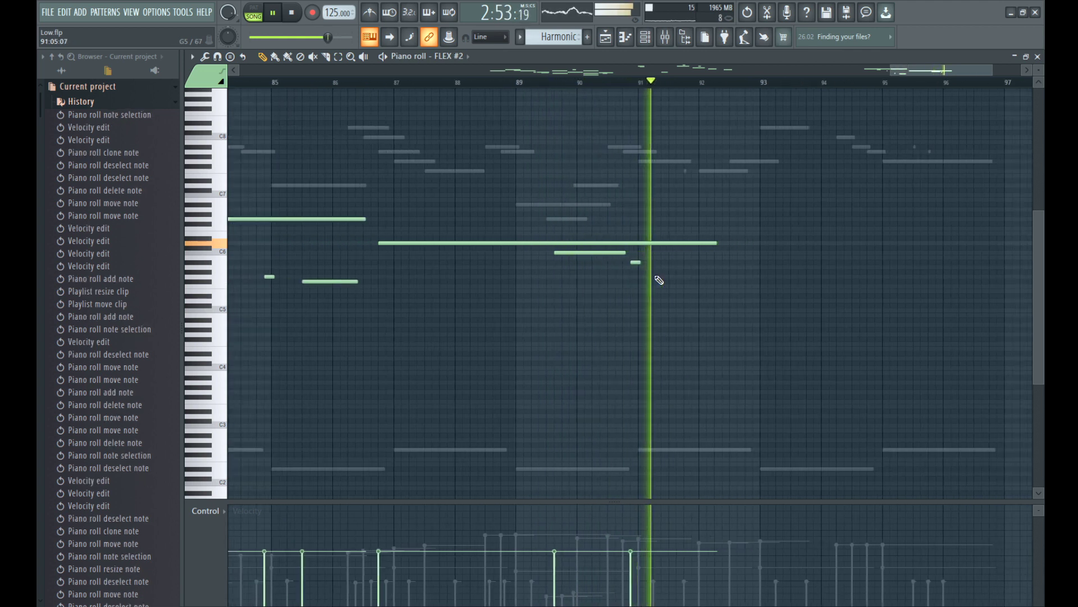
# Step: Clone the long D6 note from bar 86 to G#5 at 93:01
pyautogui.scroll(-1, 640, 271)
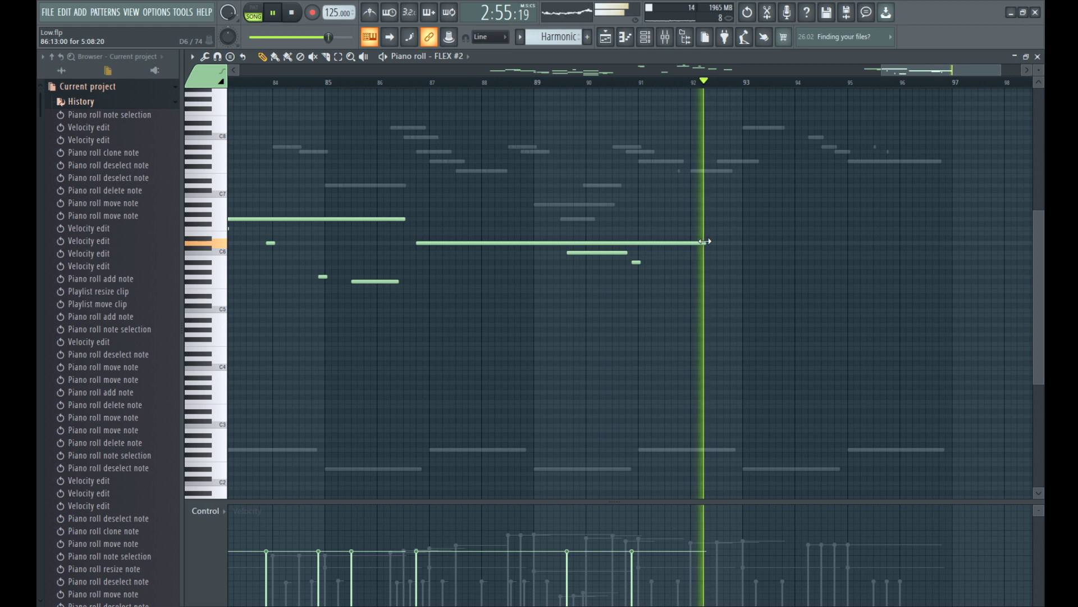
pyautogui.moveTo(655, 241)
pyautogui.mouseDown()
pyautogui.moveTo(1030, 237)
pyautogui.moveTo(939, 257)
pyautogui.mouseUp()
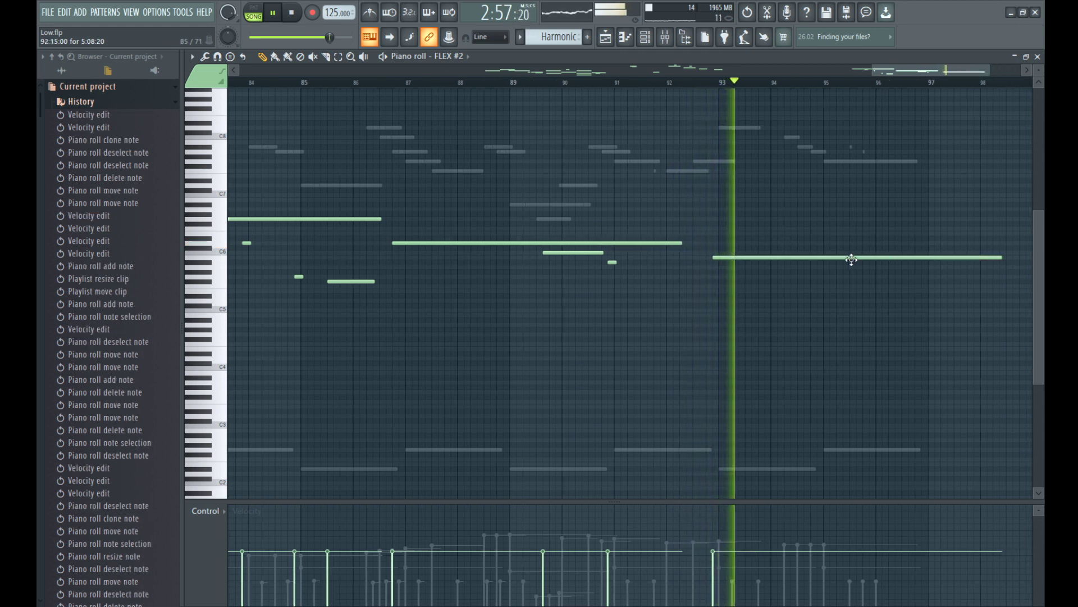
pyautogui.press('space')
pyautogui.moveTo(850, 258); pyautogui.dragTo(868, 267)
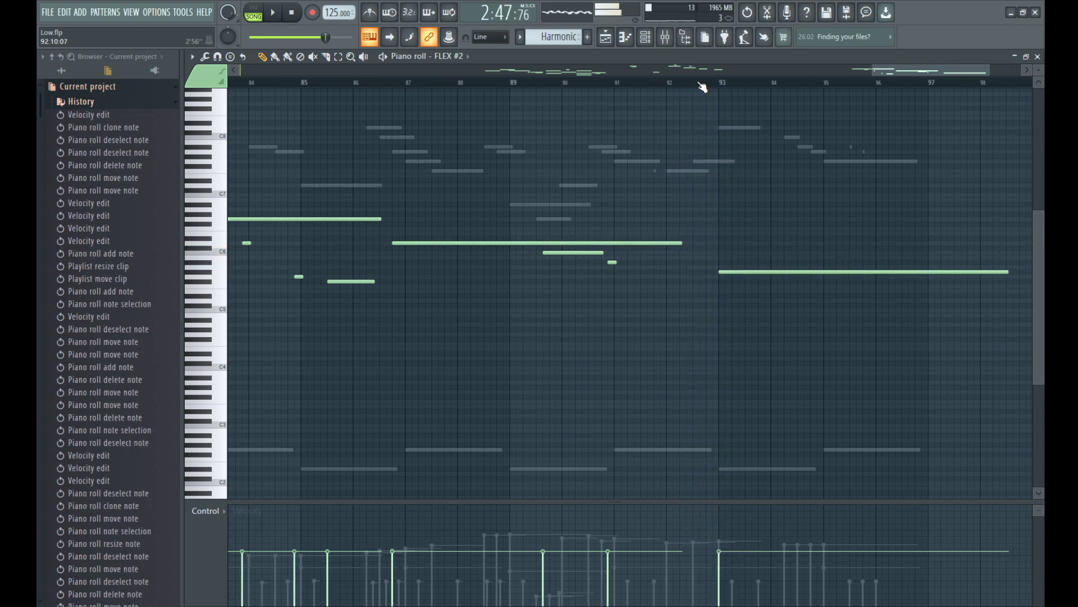
# Step: Lower the bar 93 note to G5, shorten it to end late in bar 95 and reduce its velocity
pyautogui.click(702, 86)
pyautogui.press('space')
pyautogui.moveTo(1026, 272); pyautogui.dragTo(857, 278)
pyautogui.click(696, 581)
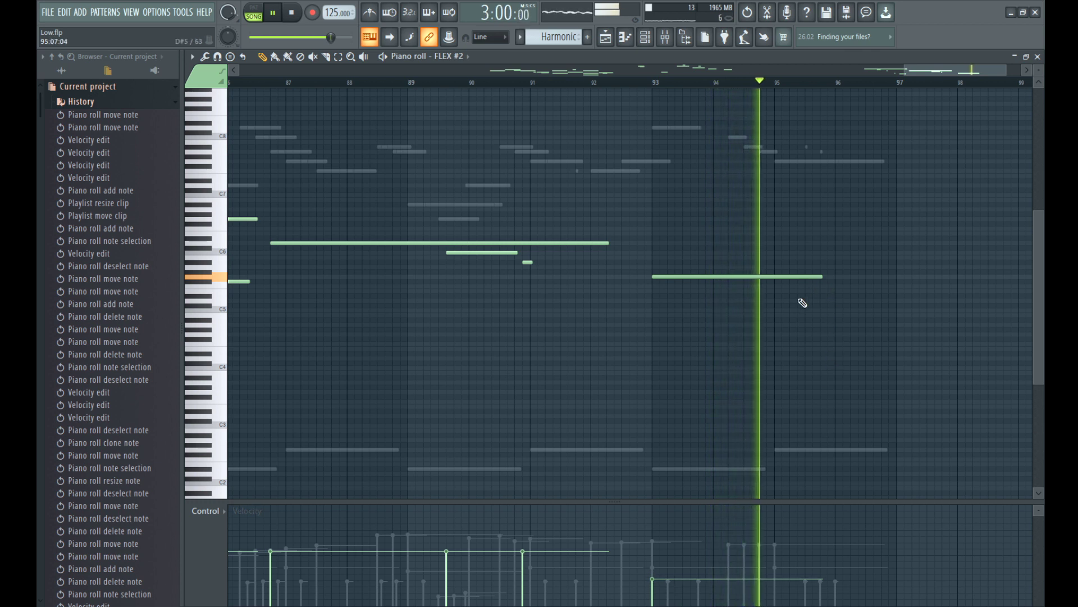
# Step: Try a 1:02:20 slide note in bar 95, move it down to A#2 at 95:05 and delete it
pyautogui.click(834, 324)
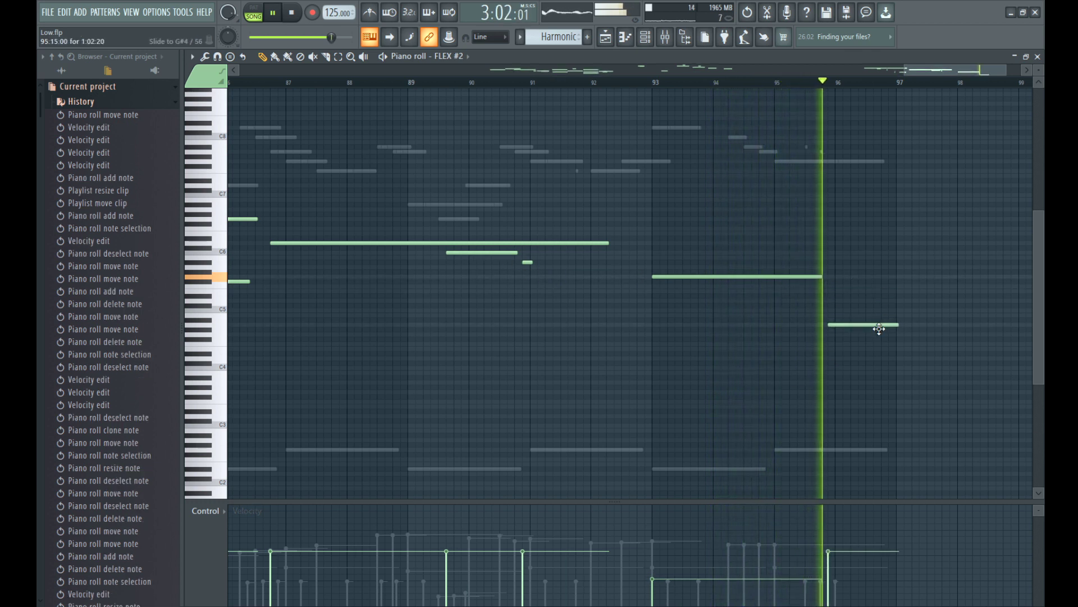
pyautogui.press('space')
pyautogui.moveTo(872, 326); pyautogui.dragTo(856, 389)
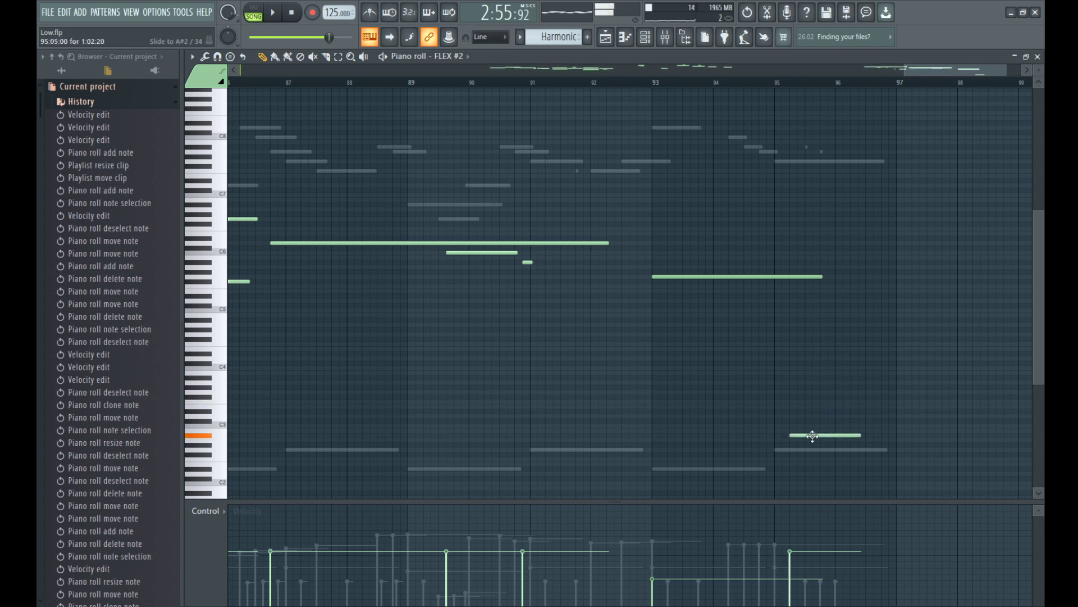
pyautogui.rightClick(800, 450)
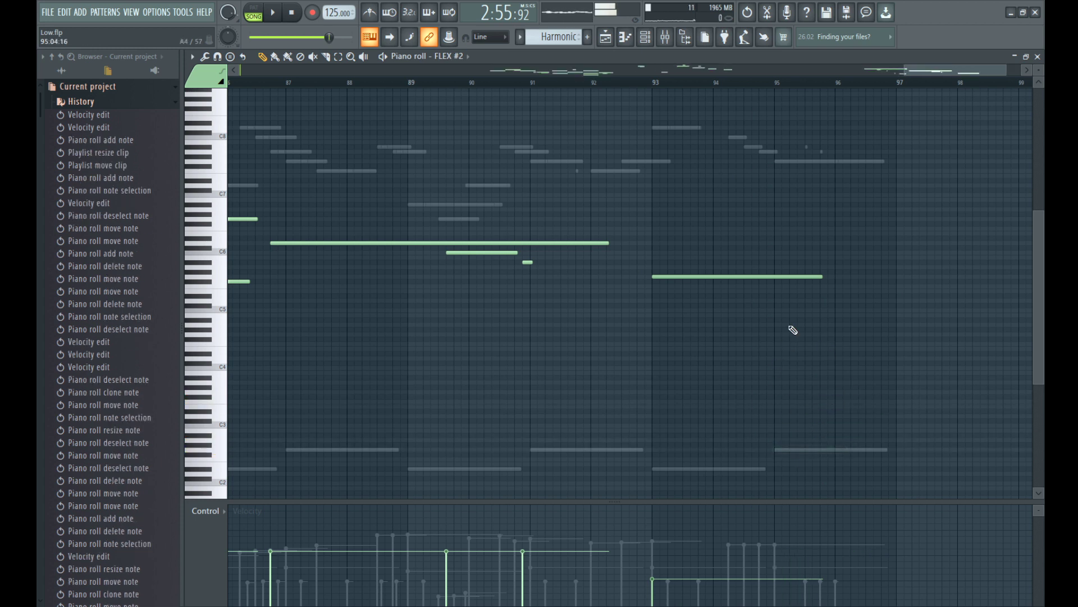
# Step: Shorten the G5 note to end in bar 94 and add 1:12:20 notes on G2 and E2 at 95:01
pyautogui.moveTo(822, 276); pyautogui.dragTo(762, 277)
pyautogui.click(787, 450)
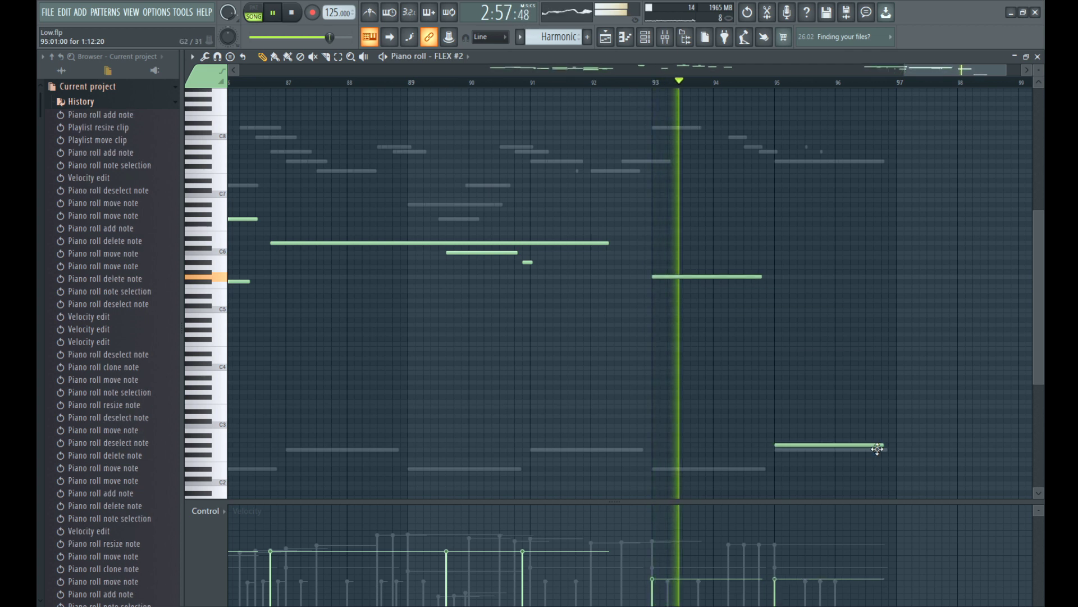
pyautogui.scroll(-2, 885, 443)
pyautogui.keyDown('ctrl'); pyautogui.scroll(2, 885, 443); pyautogui.keyUp('ctrl')
pyautogui.click(818, 435)
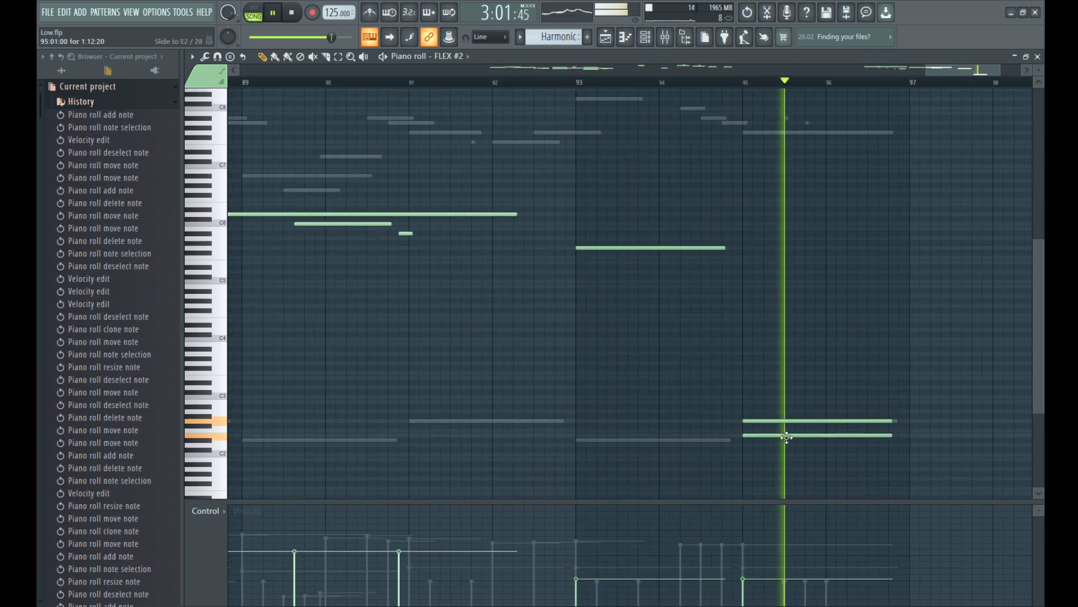
# Step: Extend the G2 note from 95:01 to the end of bar 98 and place the lower slide note on F#2 at 97:03
pyautogui.click(793, 436)
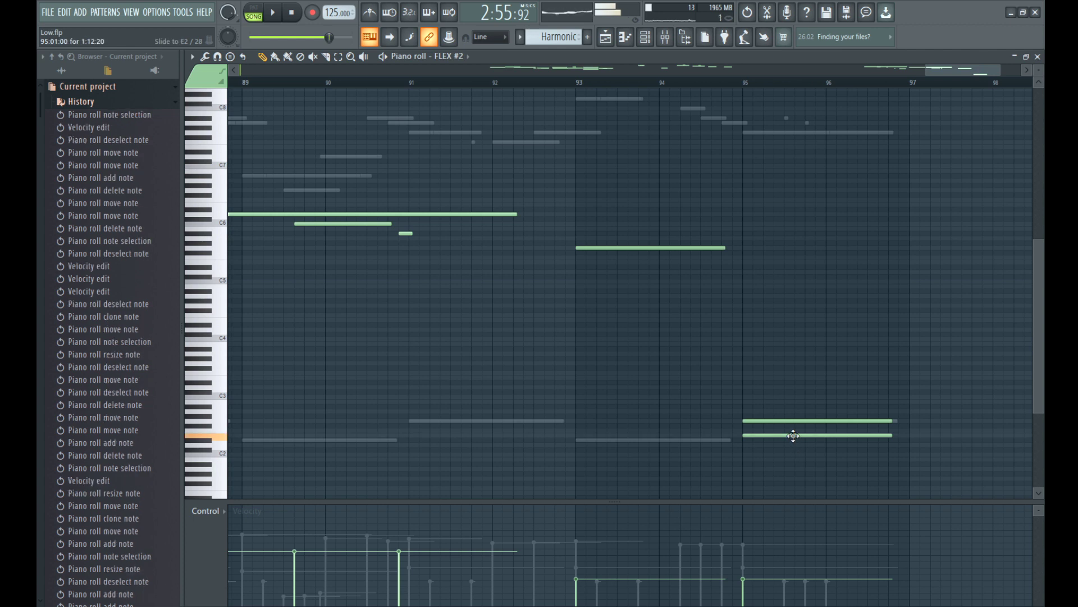
pyautogui.click(806, 421)
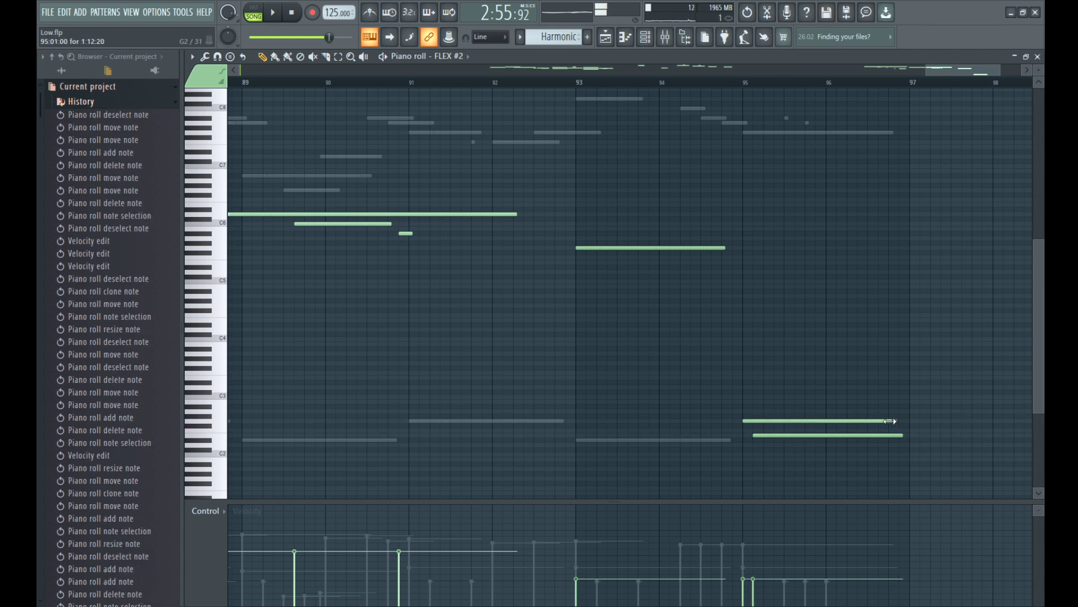
pyautogui.moveTo(889, 436); pyautogui.dragTo(1036, 426)
pyautogui.press('space')
pyautogui.scroll(-2, 945, 438)
pyautogui.scroll(1, 950, 434)
pyautogui.moveTo(902, 423); pyautogui.dragTo(965, 423)
pyautogui.scroll(2, 970, 424)
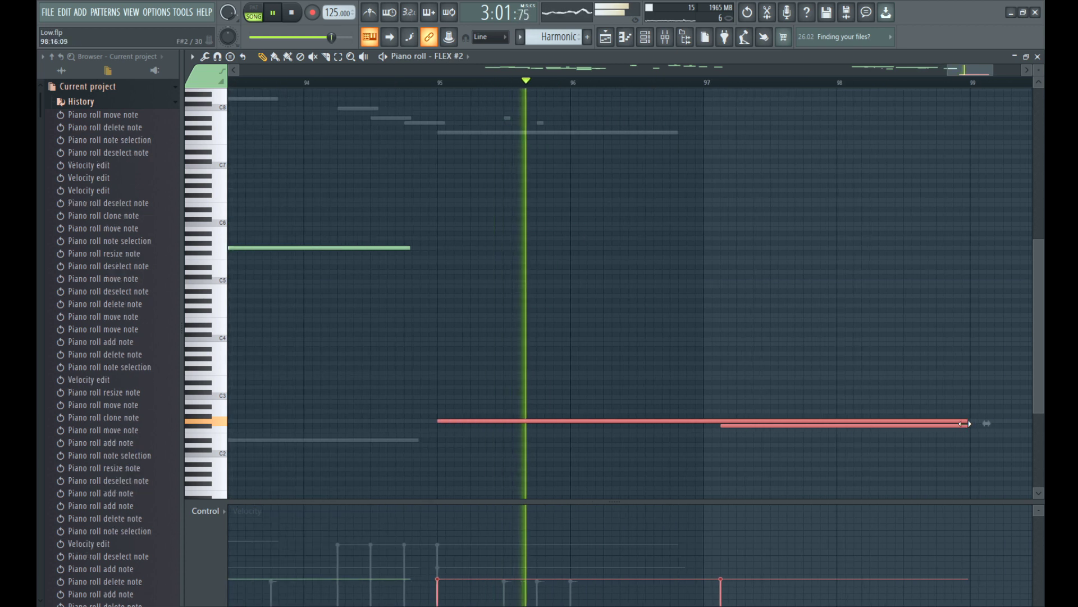
pyautogui.scroll(-2, 645, 333)
pyautogui.click(703, 326)
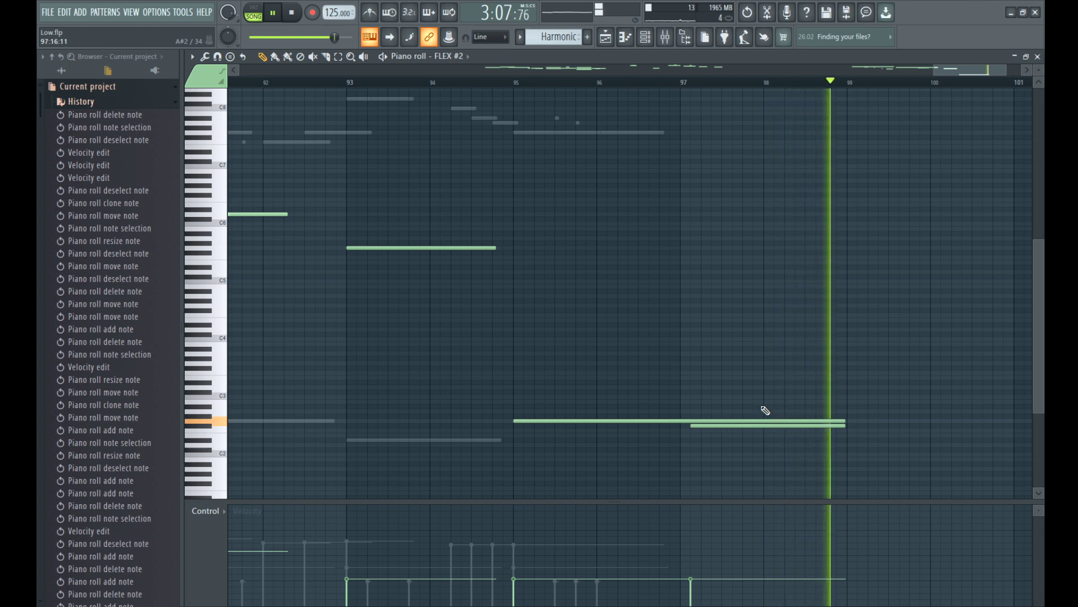
# Step: Raise the long note to G4 with an F#4 slide note in bar 97, and add a 0:05:20 slide note on G#4 at 98:05
pyautogui.scroll(-2, 765, 414)
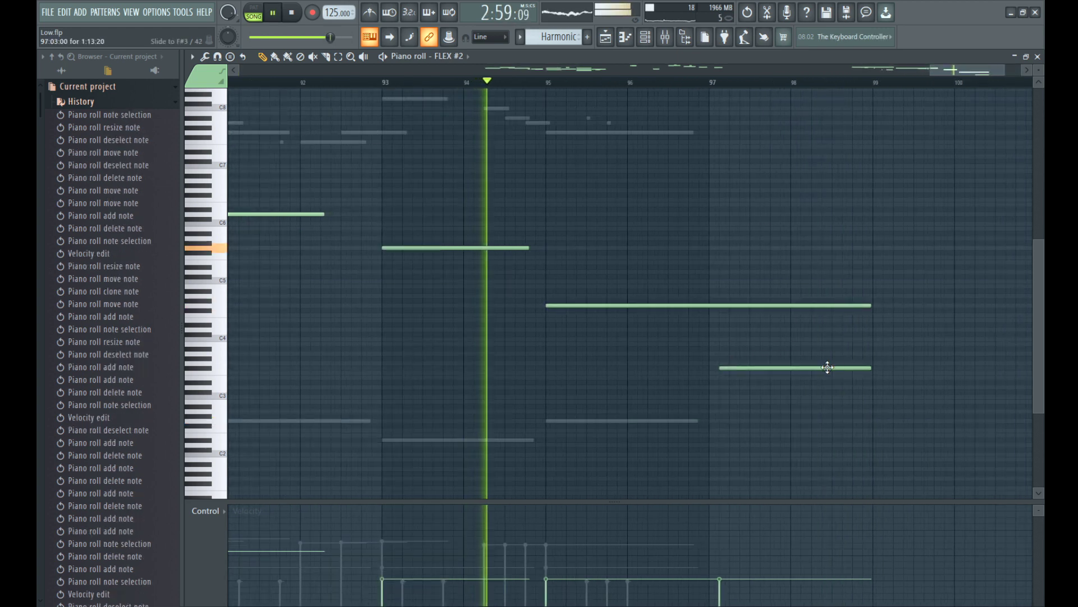
pyautogui.moveTo(869, 310); pyautogui.dragTo(812, 311)
pyautogui.click(825, 296)
pyautogui.moveTo(879, 296); pyautogui.dragTo(837, 301)
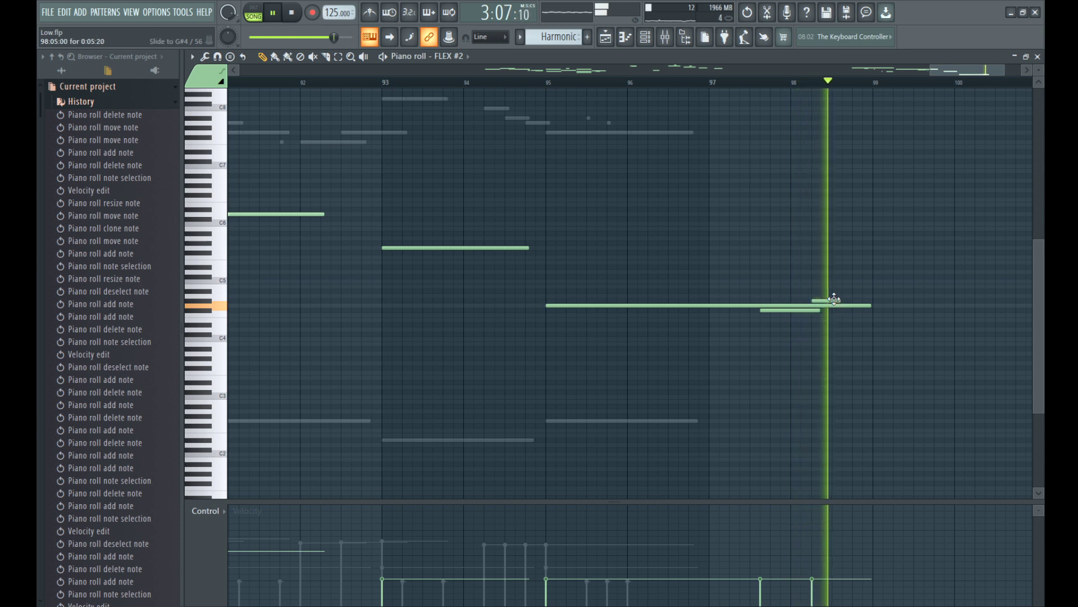
# Step: Try the 0:05:20 slide note on G4 in bar 98 and lengthen the long G4 note to 5:01:20
pyautogui.hotkey('ctrl', 'z')
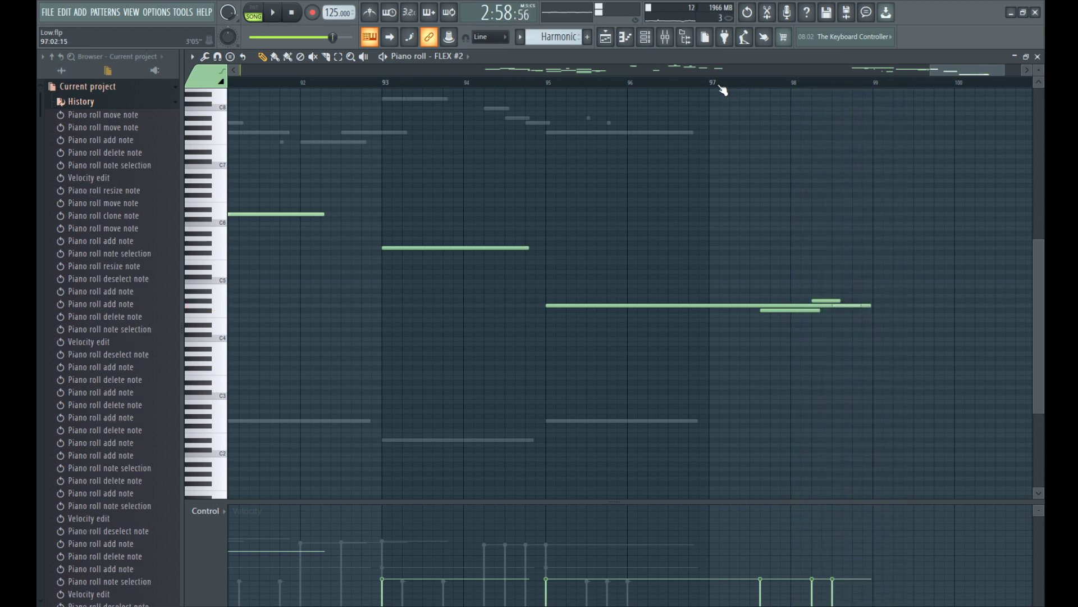
pyautogui.hotkey('ctrl', 'z')
pyautogui.hotkey('ctrl', 'z')
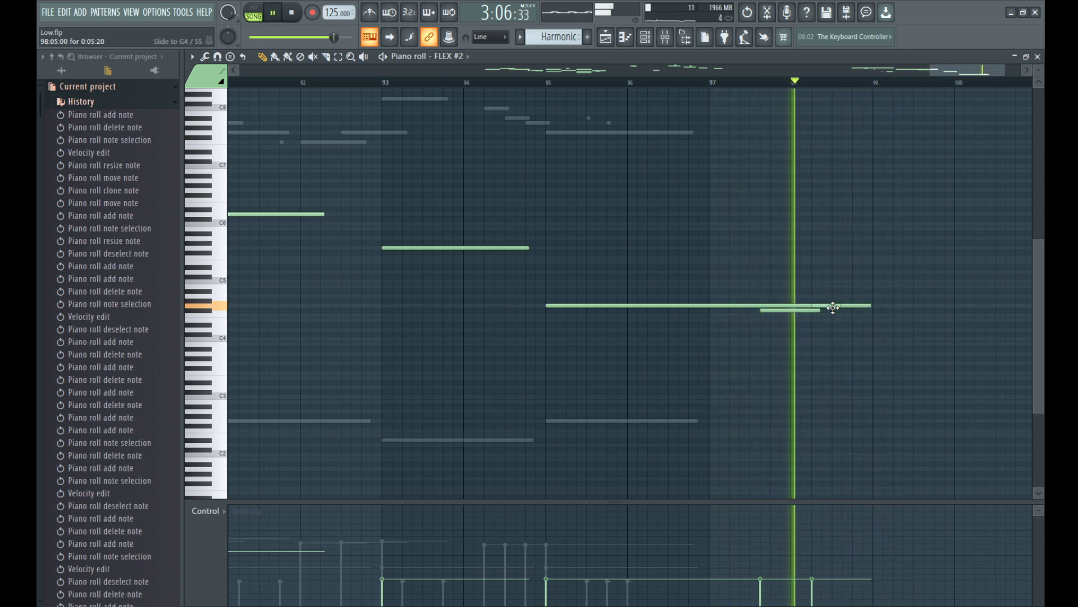
pyautogui.moveTo(865, 306); pyautogui.dragTo(964, 306)
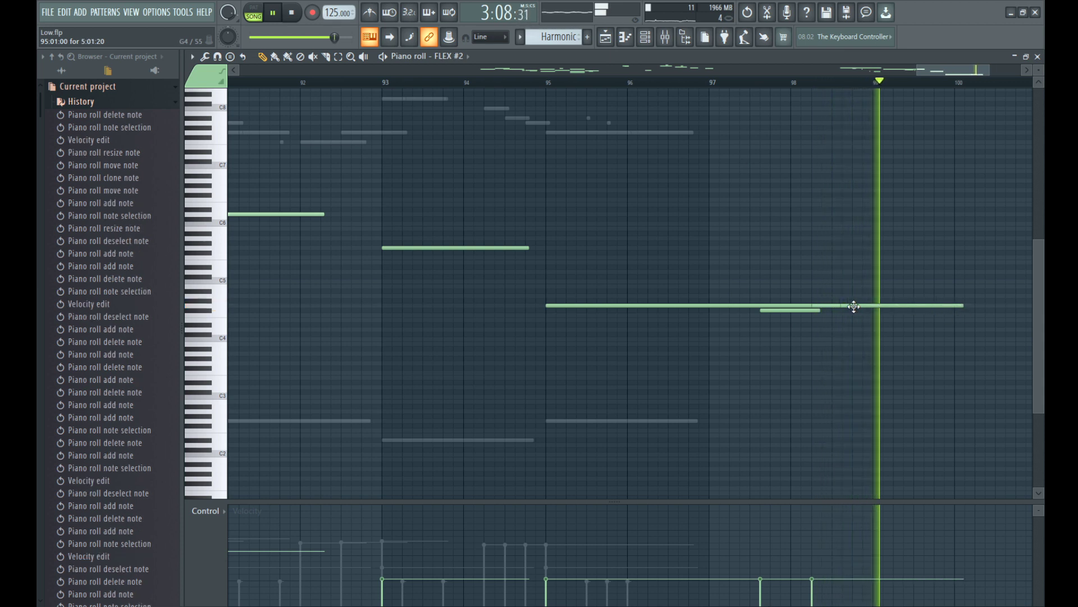
pyautogui.moveTo(833, 307); pyautogui.dragTo(869, 313)
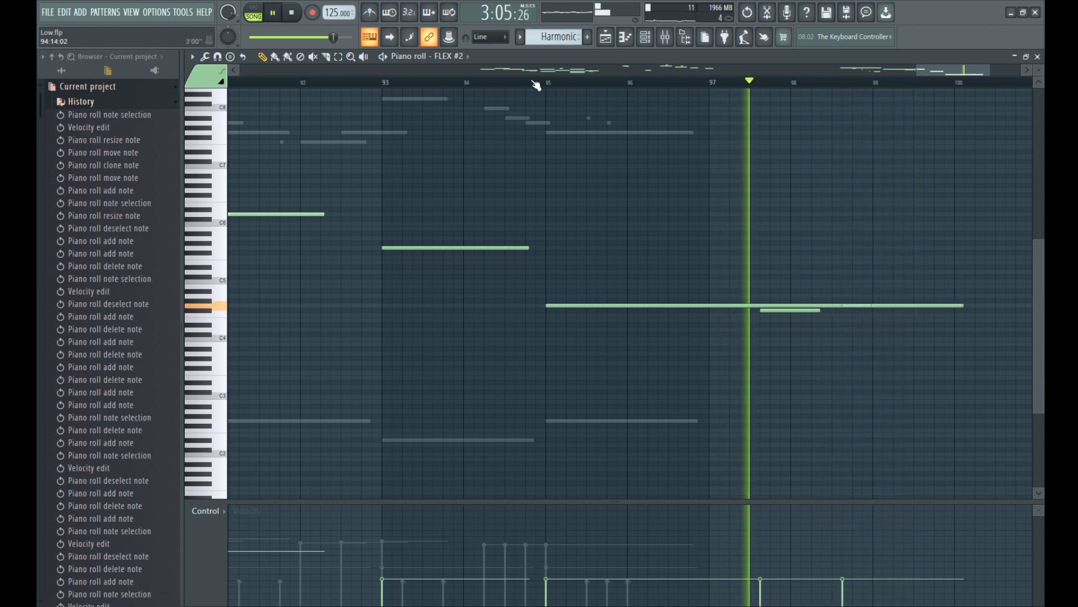
# Step: Move the F#4 slide note to 96:05 and try the following slide note on G4 at 97:05
pyautogui.scroll(-1, 527, 85)
pyautogui.moveTo(697, 311); pyautogui.dragTo(602, 311)
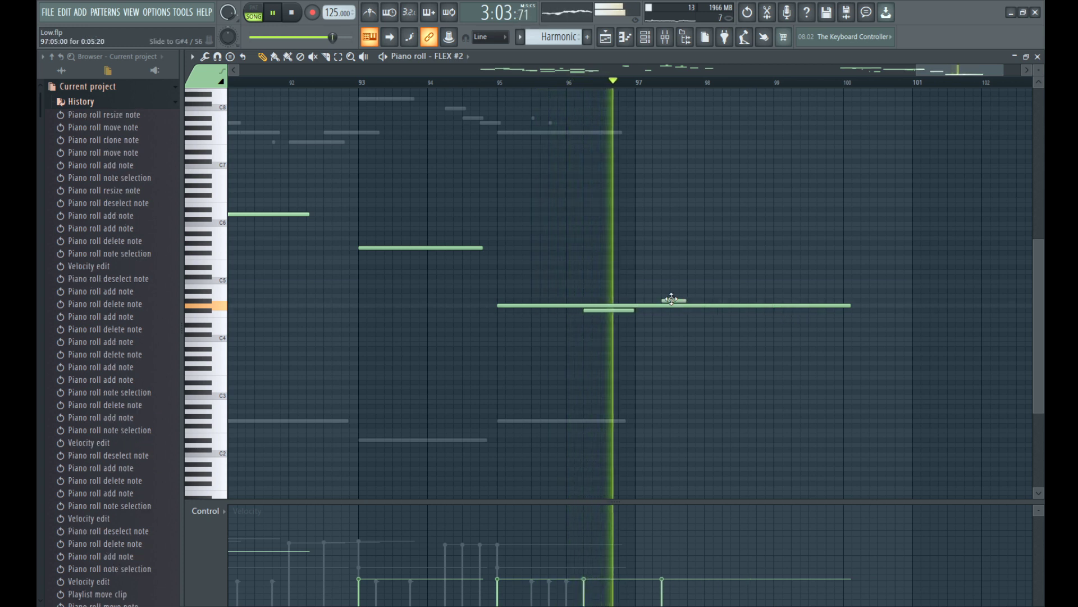
pyautogui.hotkey('ctrl', 'z')
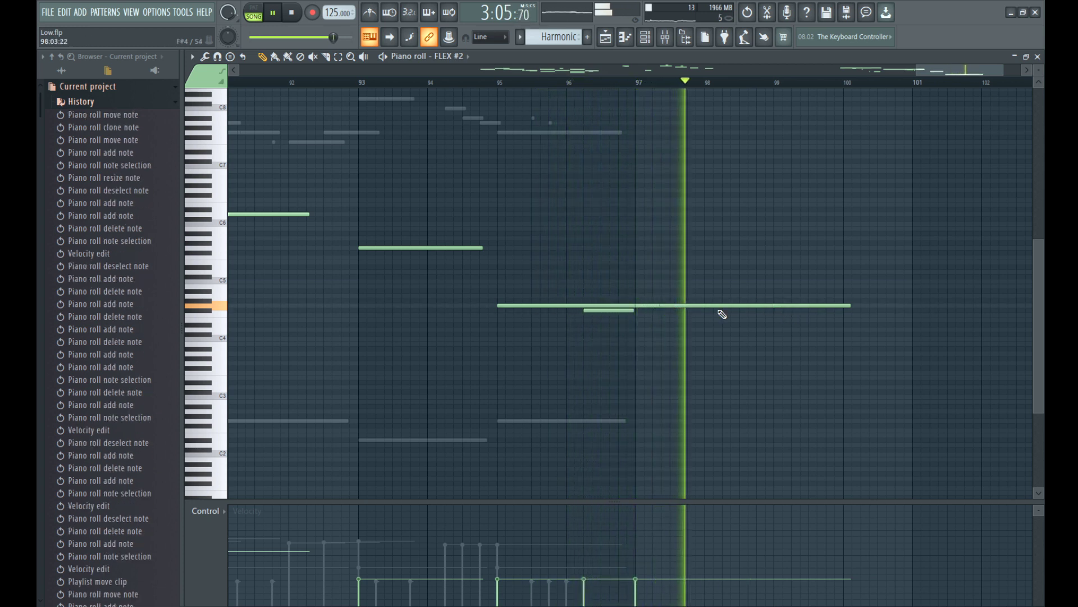
pyautogui.hotkey('ctrl', 'z')
pyautogui.press('space')
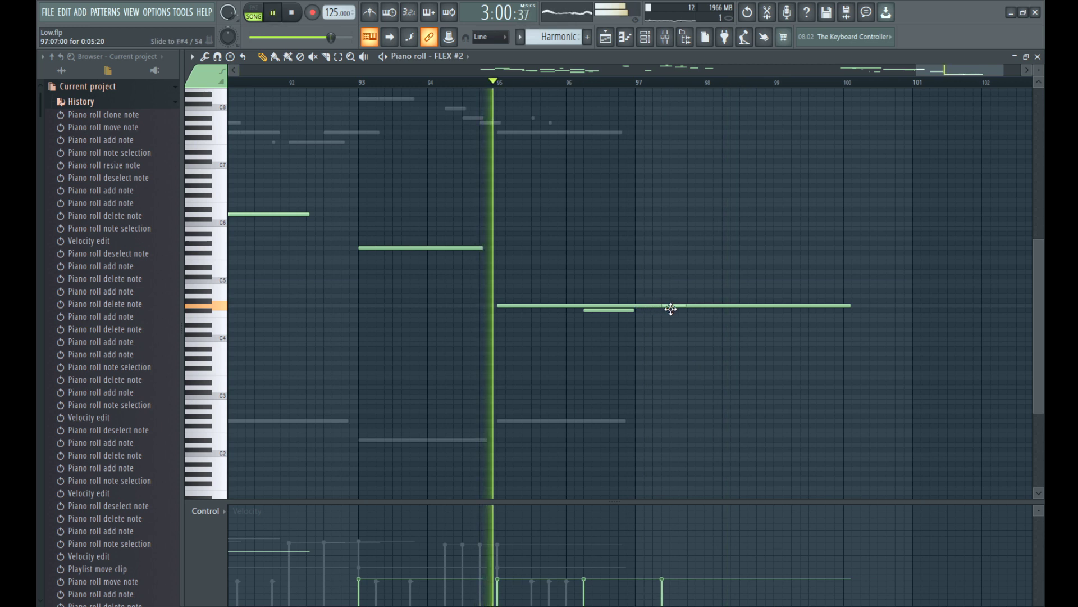
pyautogui.hotkey('ctrl', 'z')
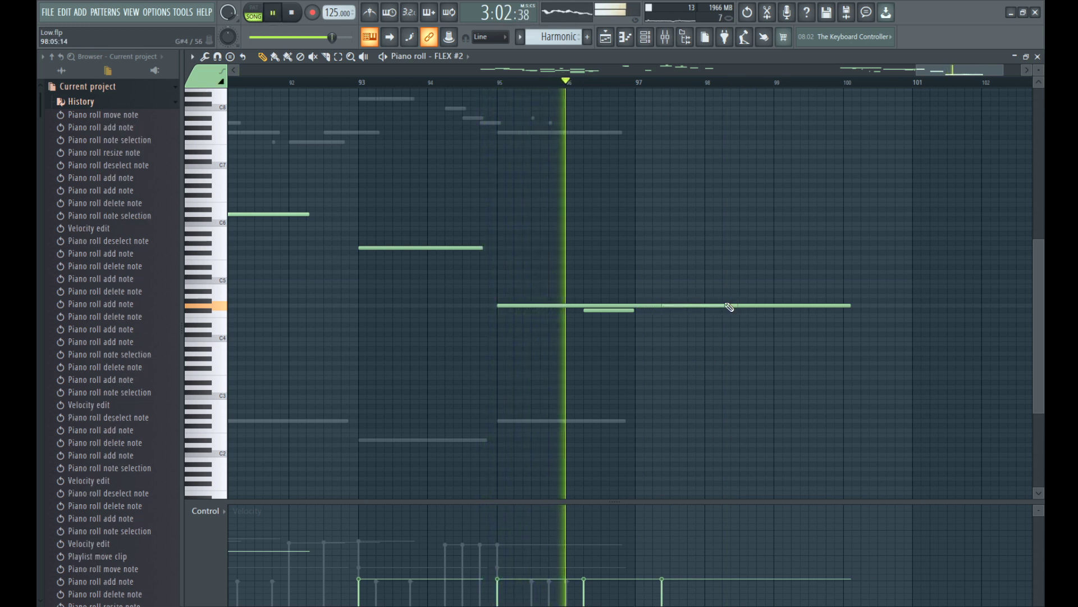
pyautogui.hotkey('ctrl', 'z')
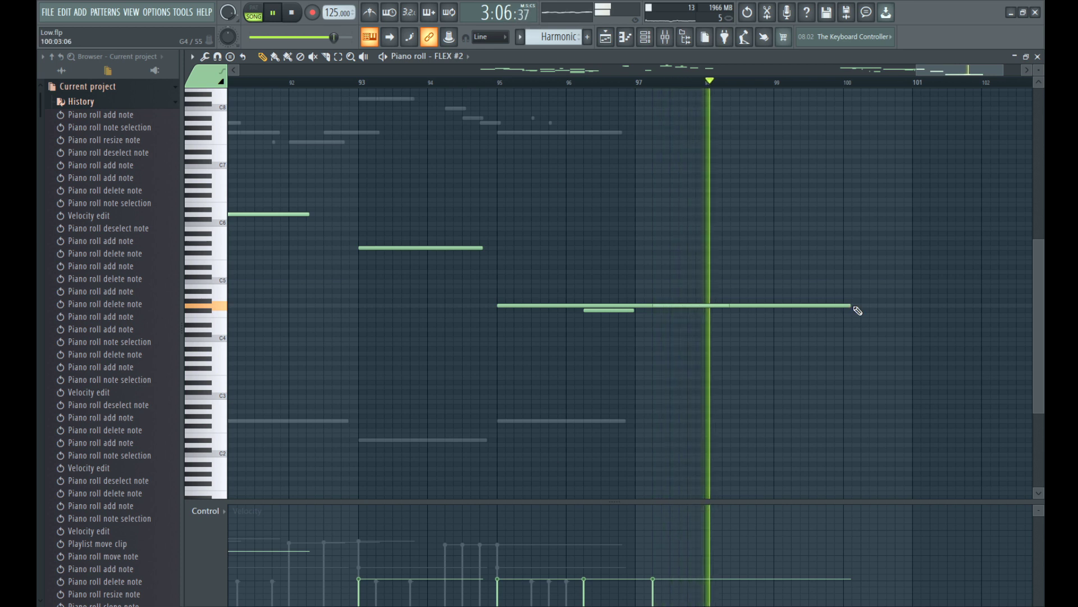
# Step: Delete the slide note at 97:05, shorten the long G4 note to end with bar 96, and play the passage
pyautogui.moveTo(851, 305); pyautogui.dragTo(734, 306)
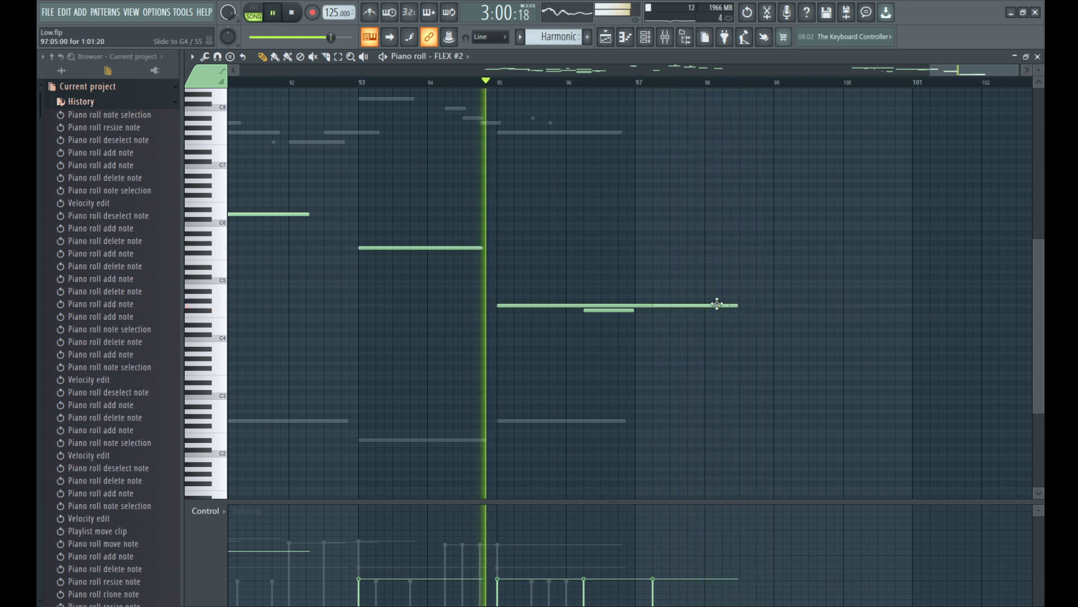
pyautogui.moveTo(737, 306); pyautogui.dragTo(630, 307)
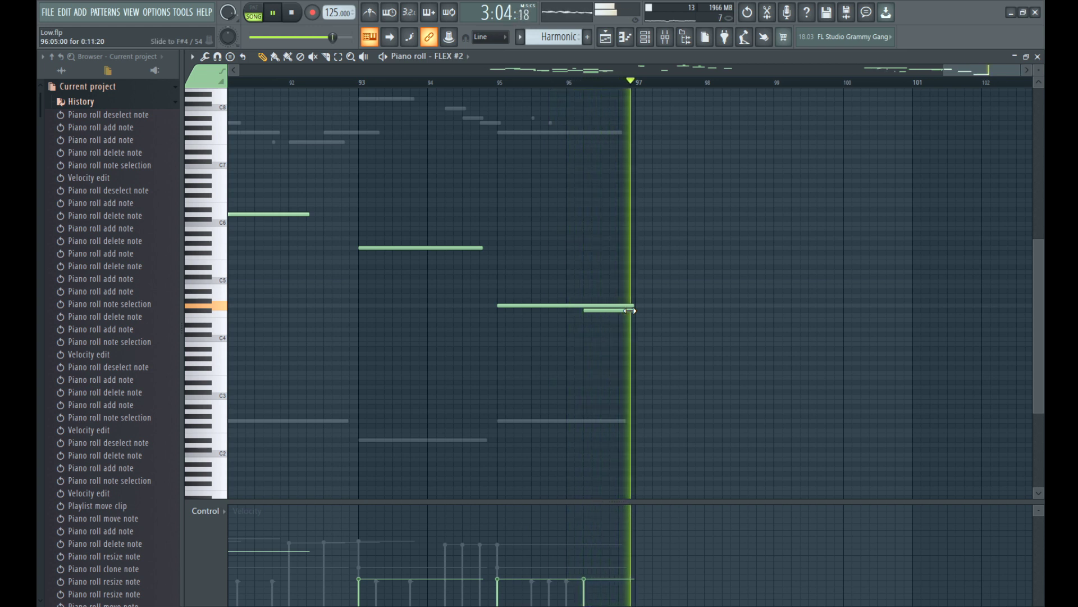
pyautogui.press('space')
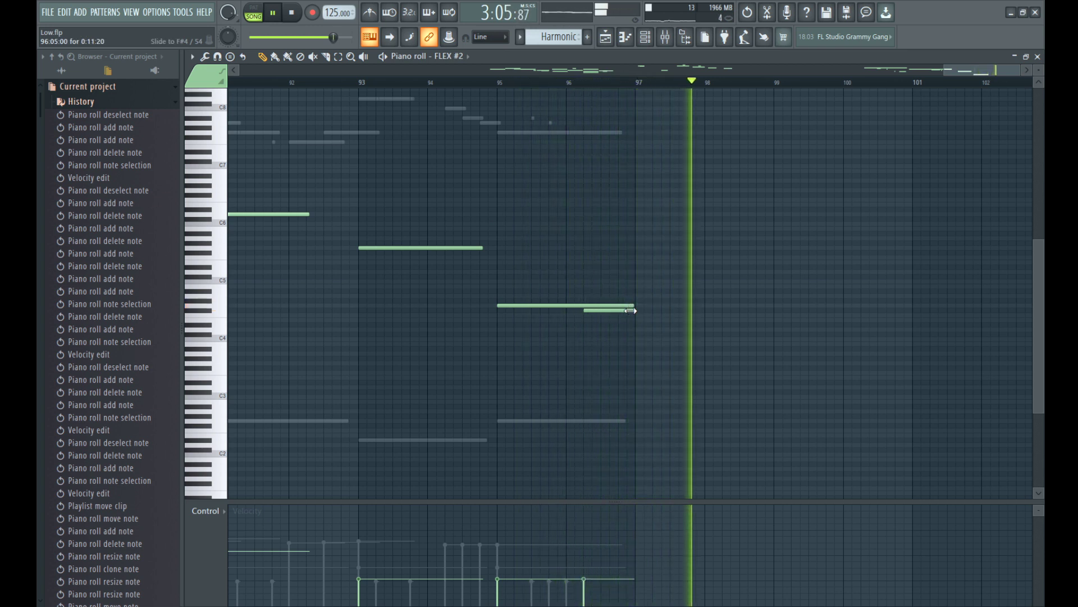
pyautogui.moveTo(945, 70); pyautogui.dragTo(865, 70)
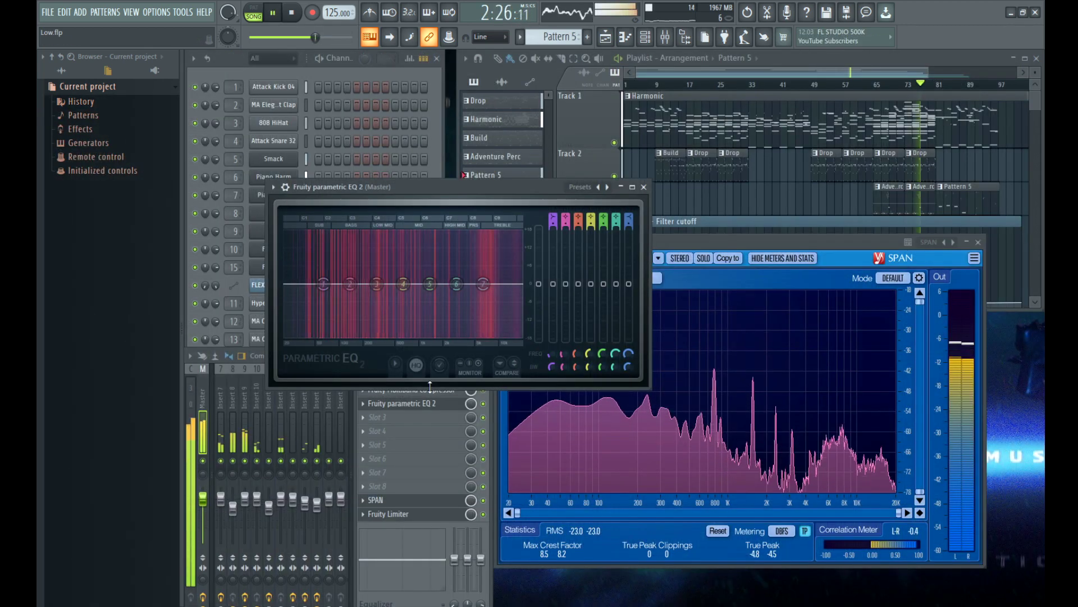
# Step: Move Fruity parametric EQ 2 above Fruity Multiband Compressor in the Master effect slots and widen the EQ and SPAN windows
pyautogui.scroll(1, 430, 399)
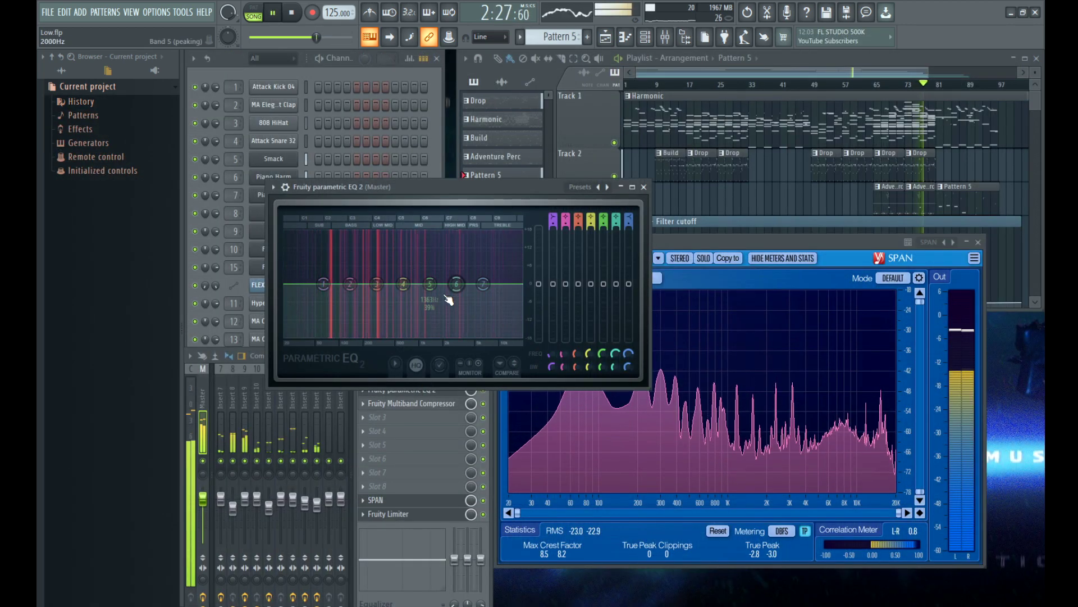
pyautogui.moveTo(828, 247); pyautogui.dragTo(712, 288)
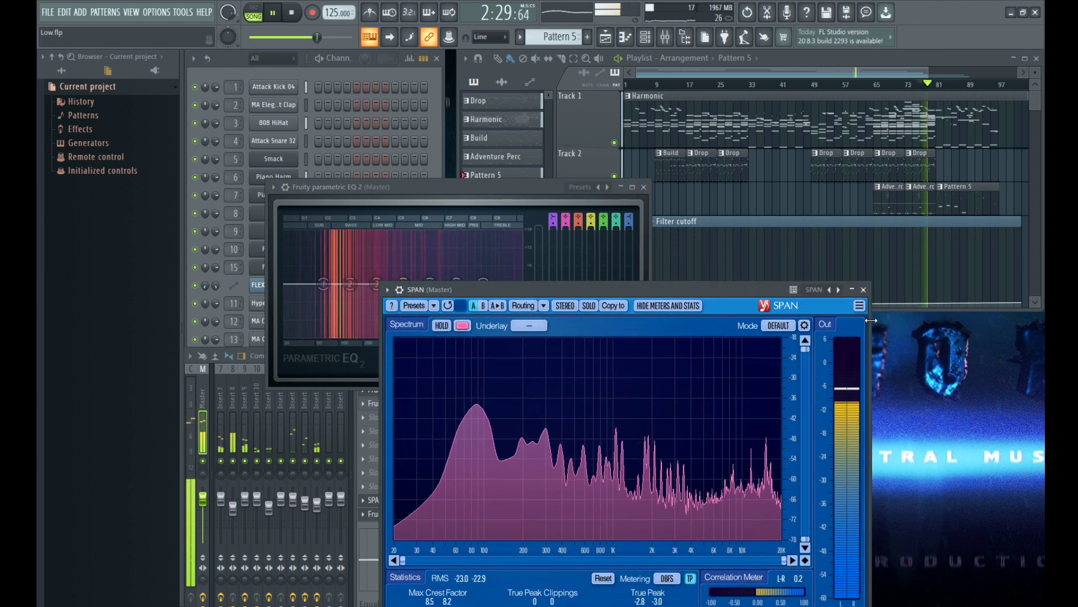
pyautogui.moveTo(550, 188); pyautogui.dragTo(686, 127)
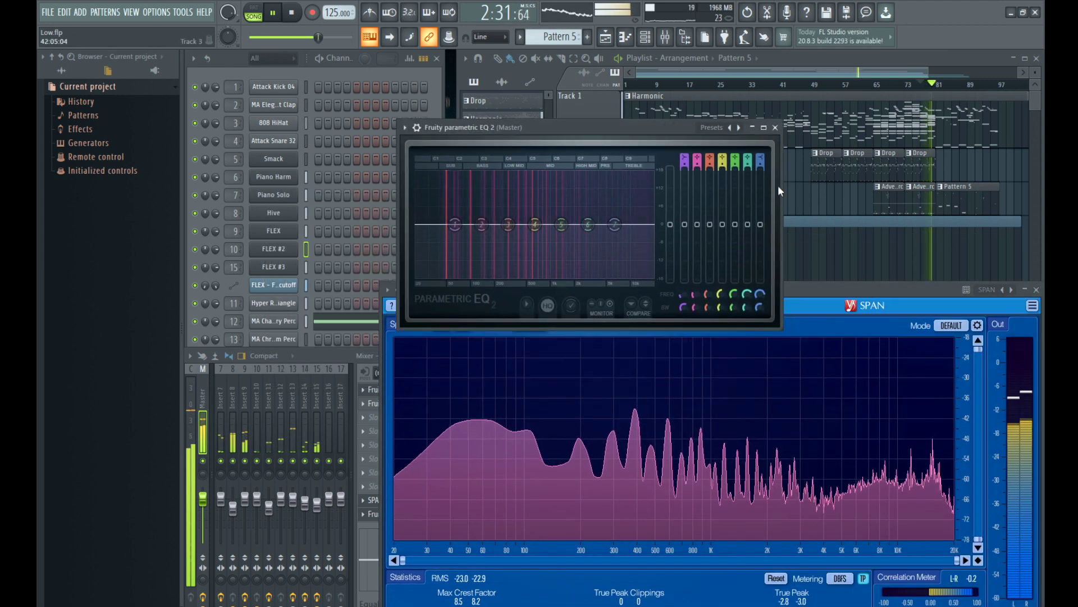
pyautogui.moveTo(778, 186); pyautogui.dragTo(1010, 205)
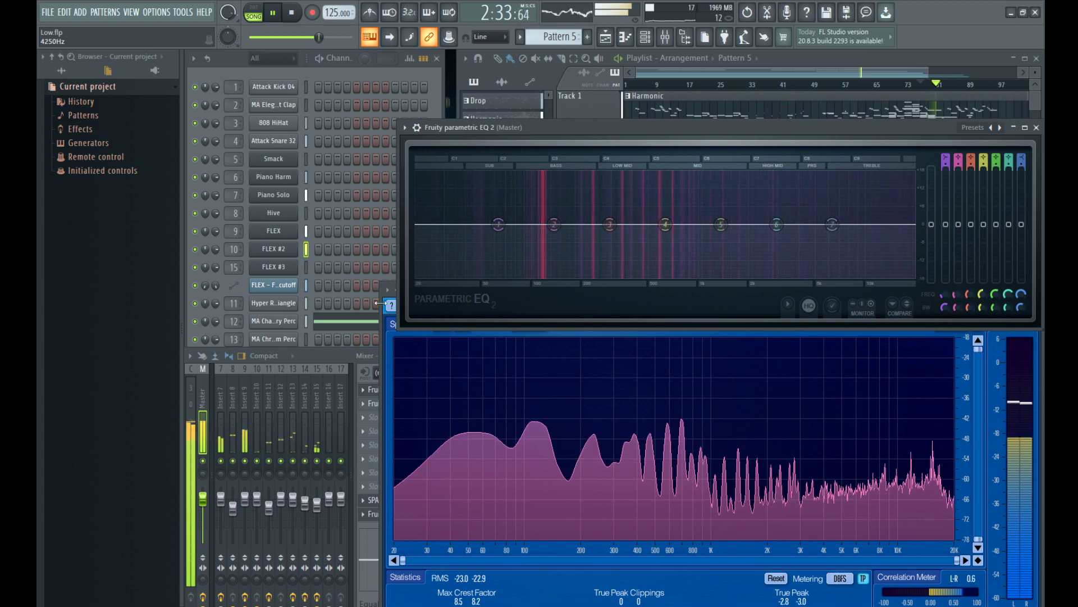
# Step: Enlarge the SPAN window and arrange the widened master EQ window directly above its spectrum
pyautogui.moveTo(800, 292); pyautogui.dragTo(696, 283)
pyautogui.moveTo(939, 321); pyautogui.dragTo(988, 318)
pyautogui.moveTo(886, 280); pyautogui.dragTo(875, 228)
pyautogui.moveTo(980, 530); pyautogui.dragTo(982, 569)
pyautogui.moveTo(746, 227); pyautogui.dragTo(718, 241)
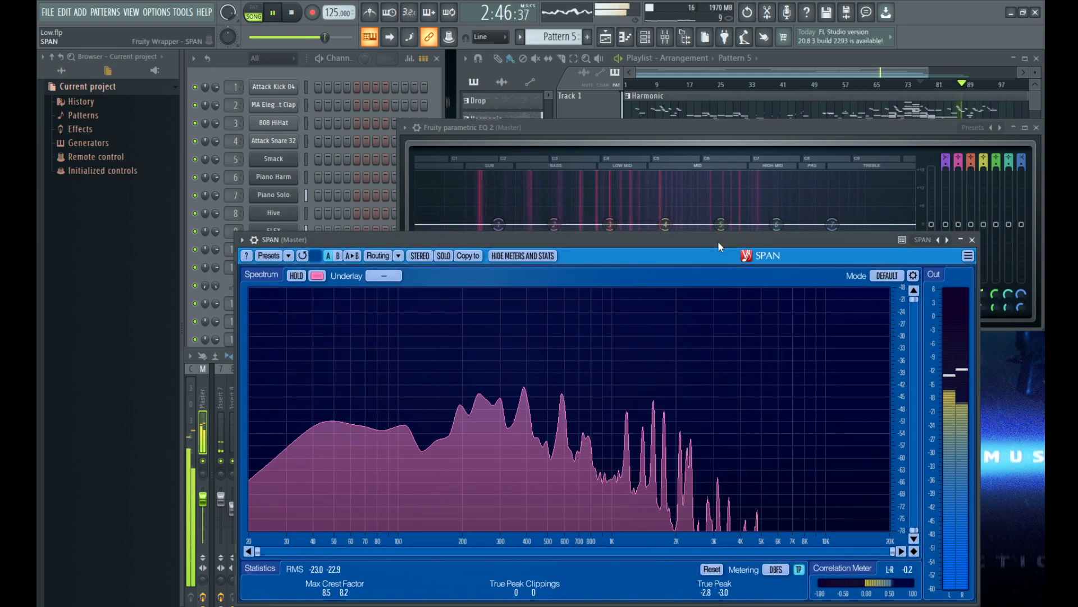
pyautogui.moveTo(733, 126); pyautogui.dragTo(570, 62)
pyautogui.moveTo(872, 155); pyautogui.dragTo(1022, 155)
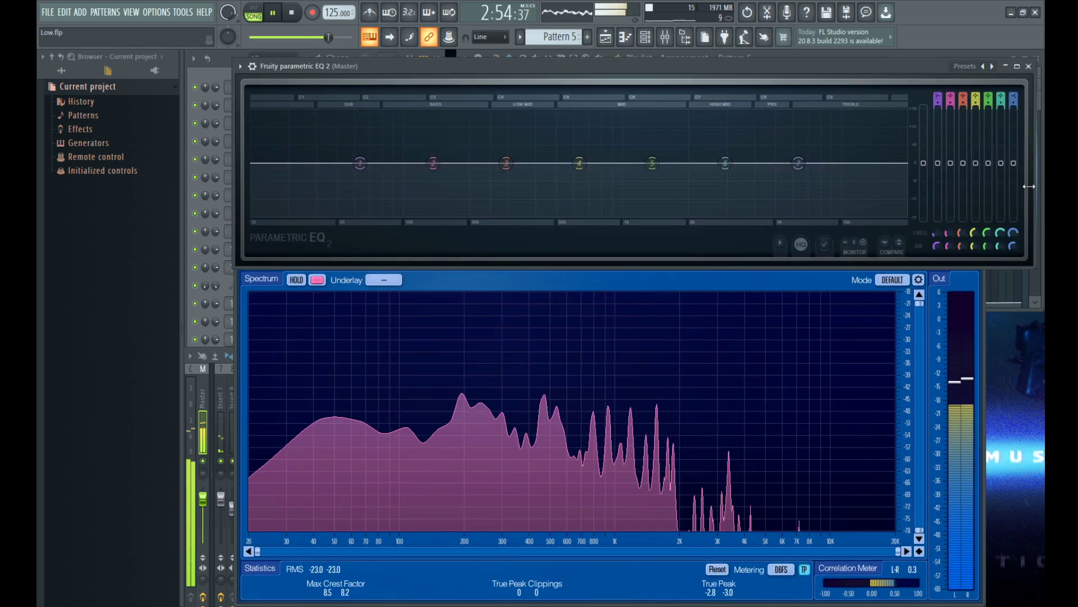
# Step: On the master EQ, cut the low bands slightly, with band 2 at -1.1 dB and 191 Hz, and boost band 6
pyautogui.moveTo(717, 163); pyautogui.dragTo(748, 157)
pyautogui.moveTo(430, 162)
pyautogui.mouseDown()
pyautogui.moveTo(471, 150)
pyautogui.moveTo(416, 169)
pyautogui.mouseUp()
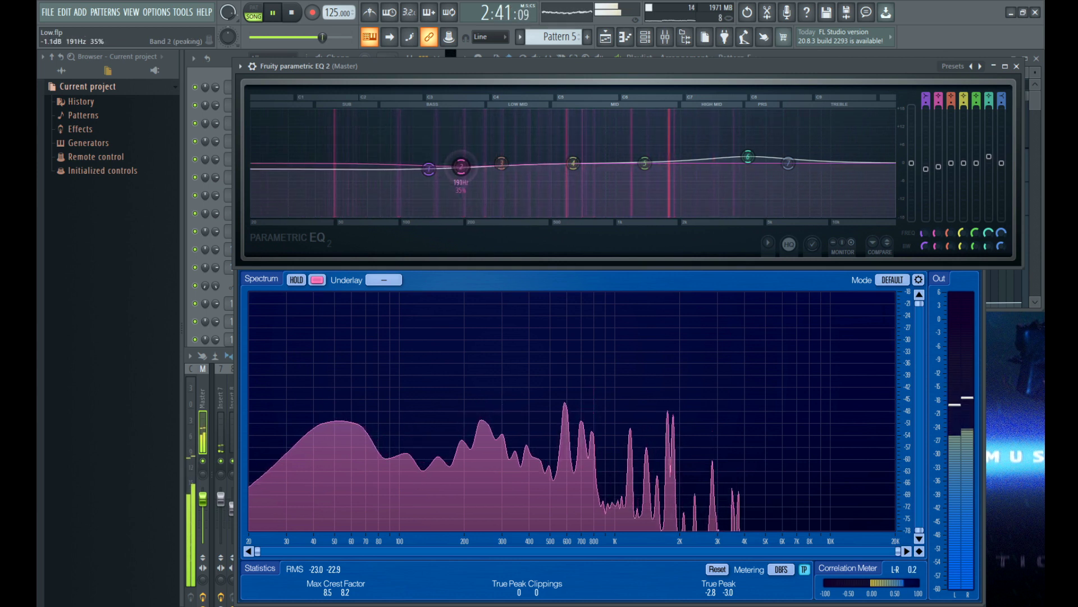
pyautogui.moveTo(741, 155); pyautogui.dragTo(738, 145)
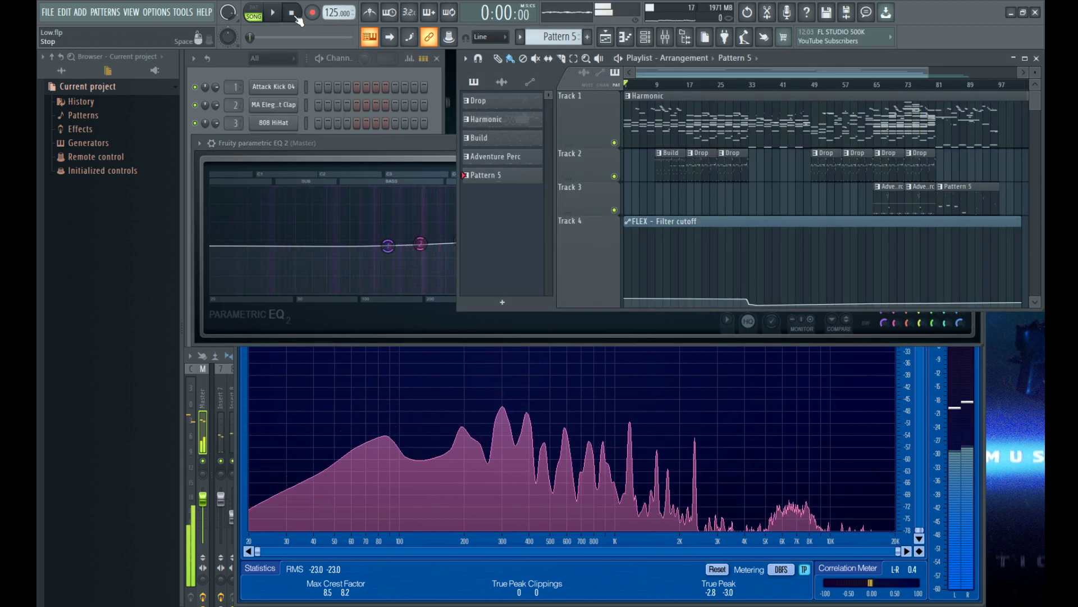
# Step: Play the song from the start while setting master EQ band 6 to 2.6 dB at 3299 Hz and slightly cutting band 5
pyautogui.press('space')
pyautogui.moveTo(391, 143); pyautogui.dragTo(414, 91)
pyautogui.moveTo(717, 185)
pyautogui.mouseDown()
pyautogui.moveTo(713, 141)
pyautogui.moveTo(710, 180)
pyautogui.mouseUp()
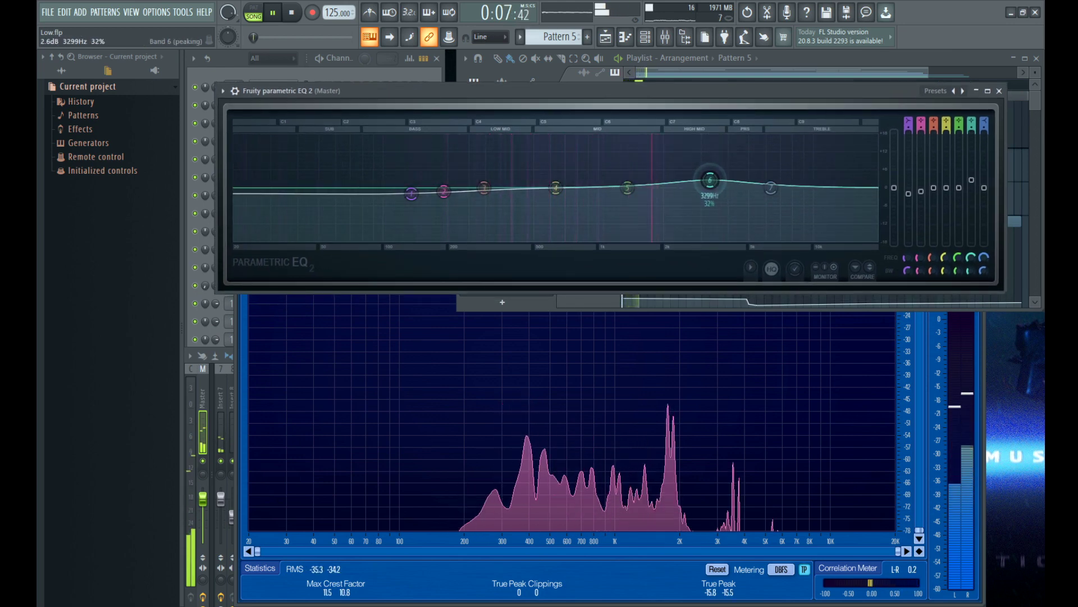
pyautogui.moveTo(628, 187); pyautogui.dragTo(630, 191)
pyautogui.moveTo(412, 194); pyautogui.dragTo(414, 193)
# Step: In the Insert 8 - Volume automation, lower the end point at 119:05:00 to the level of the 17:01:00 point
pyautogui.click(597, 302)
pyautogui.scroll(-5, 631, 225)
pyautogui.moveTo(626, 201); pyautogui.dragTo(626, 224)
pyautogui.scroll(-2, 627, 225)
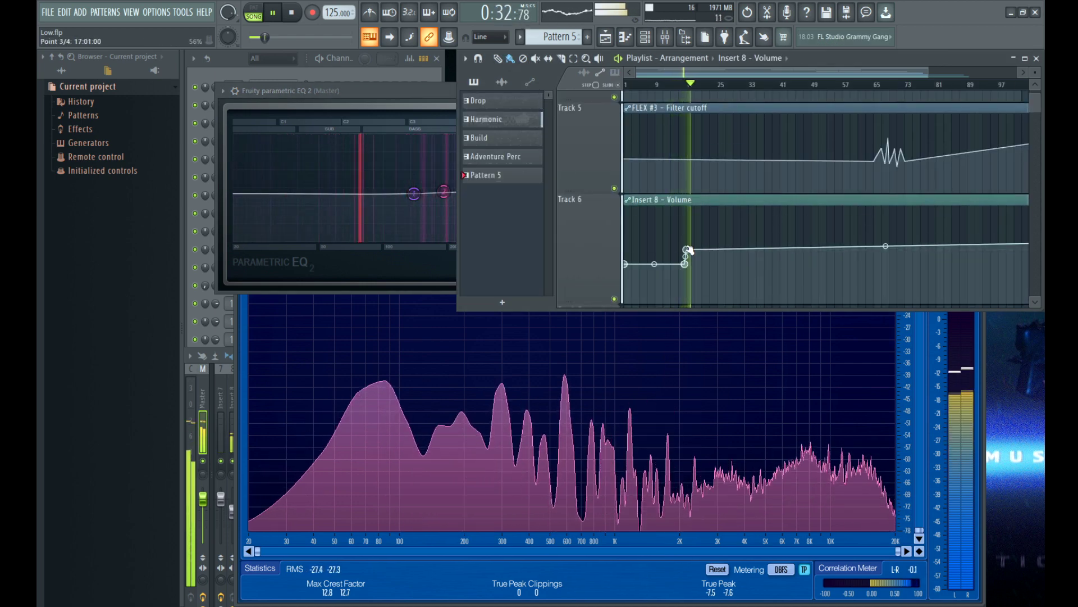
pyautogui.scroll(-2, 917, 233)
pyautogui.moveTo(980, 244); pyautogui.dragTo(980, 250)
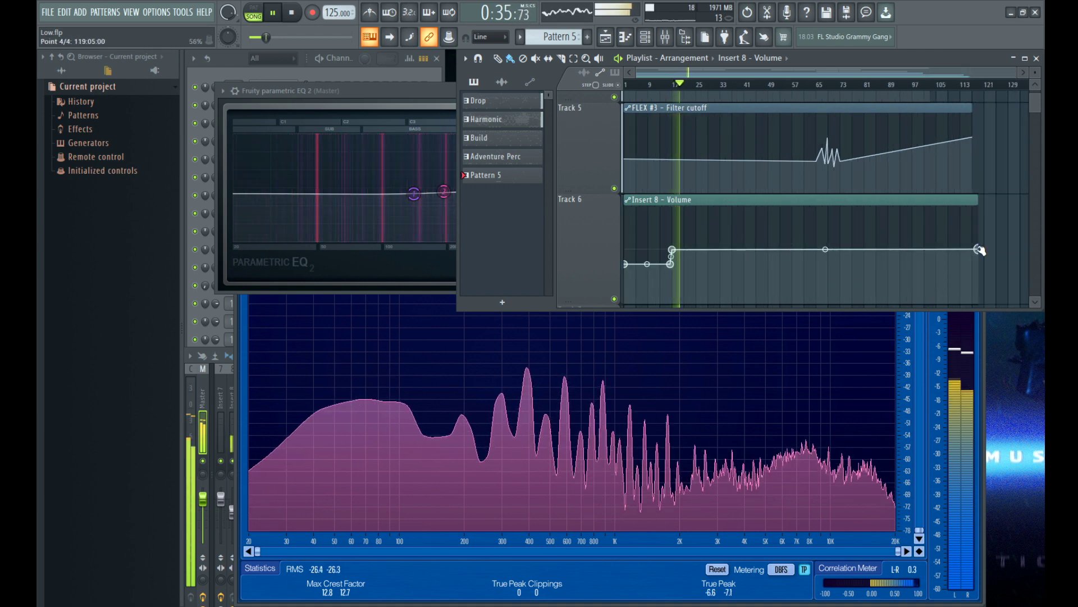
# Step: Raise master EQ band 6 to about 8.7 dB near 3589 Hz, set band 7 to 0.4 dB and cut band 4 slightly
pyautogui.click(439, 97)
pyautogui.moveTo(698, 178); pyautogui.dragTo(716, 160)
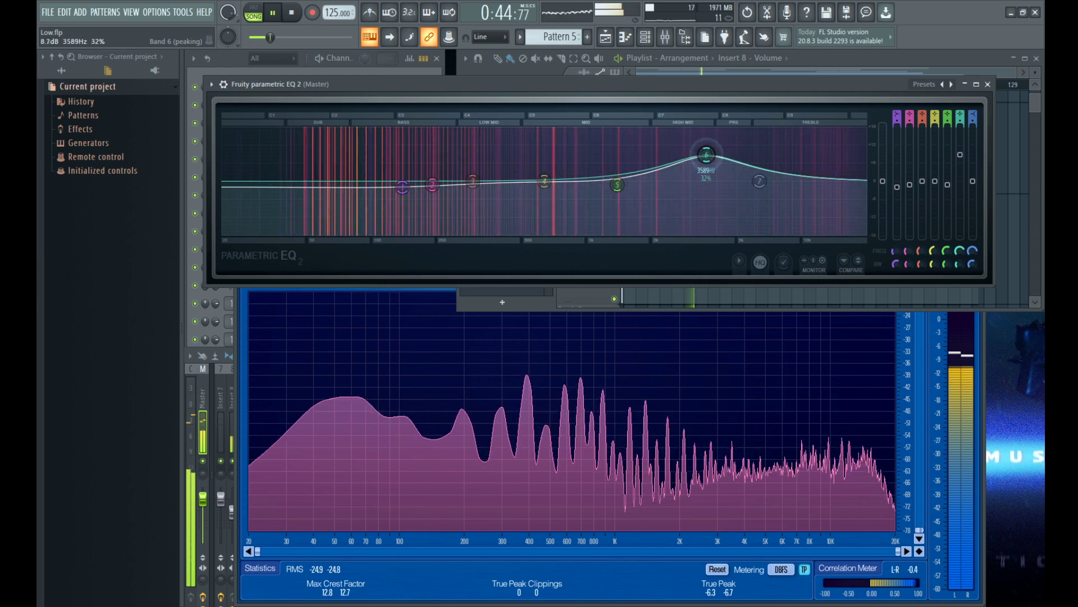
pyautogui.moveTo(758, 183); pyautogui.dragTo(758, 180)
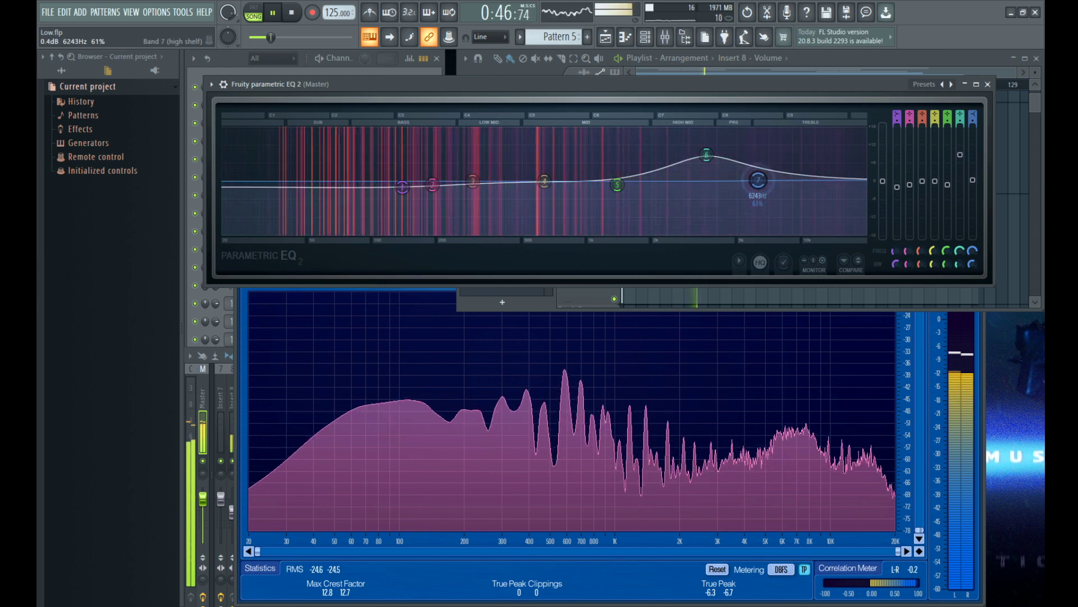
pyautogui.moveTo(706, 155); pyautogui.dragTo(706, 154)
pyautogui.moveTo(544, 181)
pyautogui.mouseDown()
pyautogui.moveTo(600, 143)
pyautogui.moveTo(601, 177)
pyautogui.moveTo(559, 187)
pyautogui.mouseUp()
pyautogui.moveTo(706, 154); pyautogui.dragTo(701, 152)
# Step: Review the ends of the Insert 8 volume and FLEX #3 filter cutoff automation clips in the playlist
pyautogui.click(923, 304)
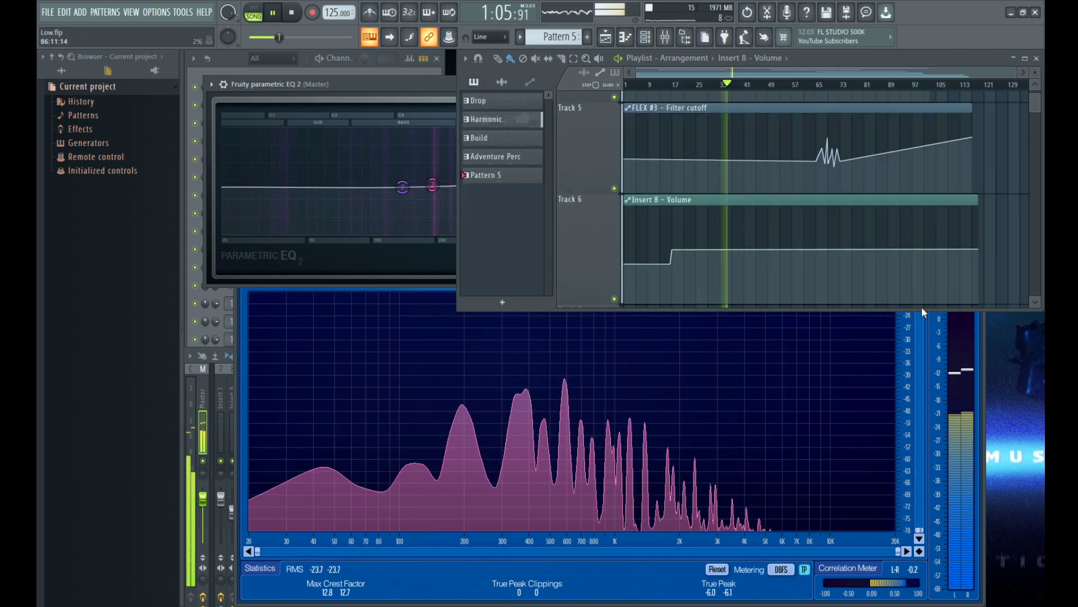
pyautogui.scroll(-1, 992, 272)
pyautogui.scroll(1, 987, 270)
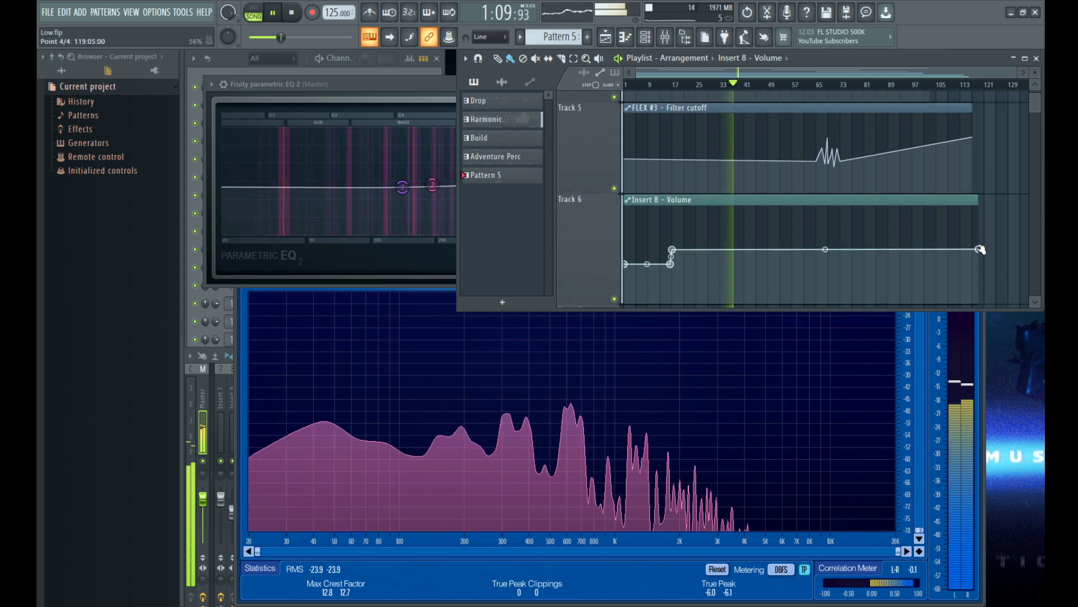
pyautogui.scroll(1, 991, 239)
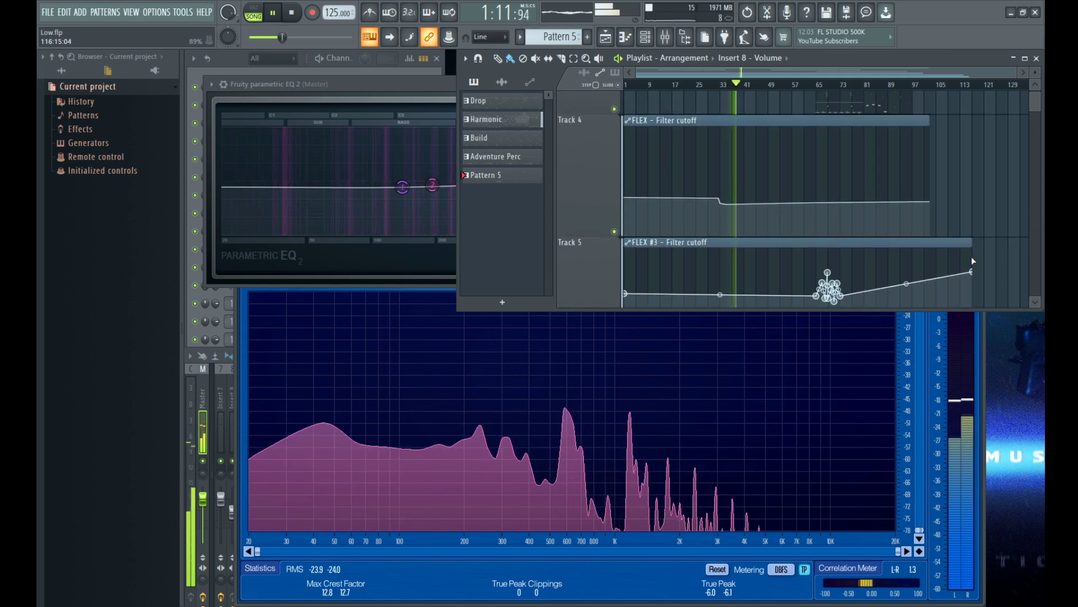
# Step: Lower the end point of the FLEX #3 filter cutoff automation at 117:07:00 to the clip's base level
pyautogui.moveTo(974, 273); pyautogui.dragTo(974, 289)
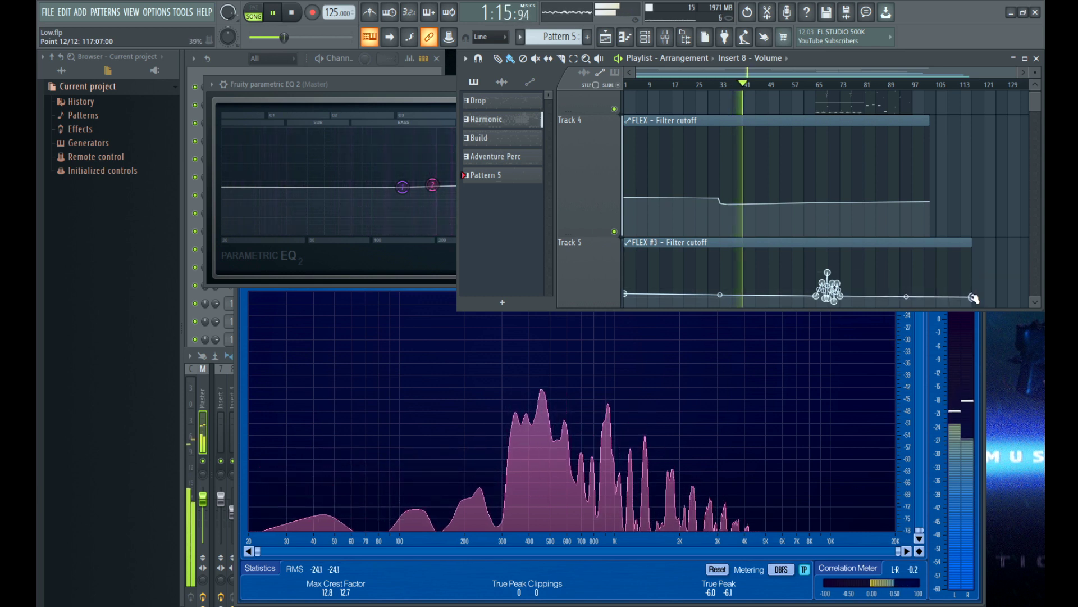
# Step: Shape a bump in the Track 4 FLEX filter cutoff automation, rising from bar 41 to a peak at 42:09:00 and falling back at 43:01:00
pyautogui.moveTo(747, 202); pyautogui.dragTo(758, 164)
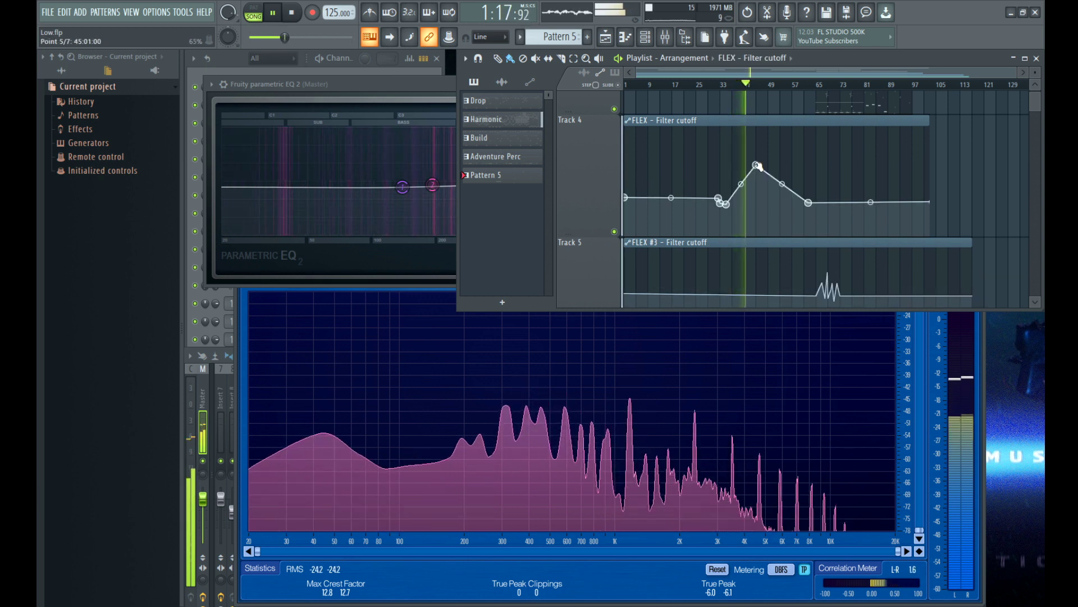
pyautogui.scroll(5, 737, 90)
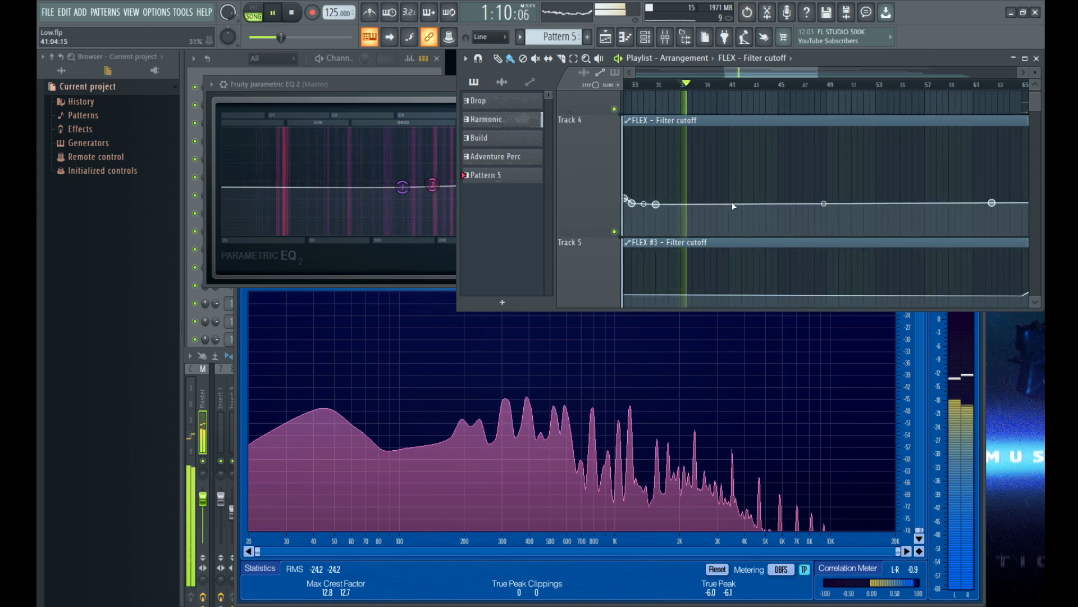
pyautogui.scroll(-1, 730, 203)
pyautogui.moveTo(768, 204); pyautogui.dragTo(765, 180)
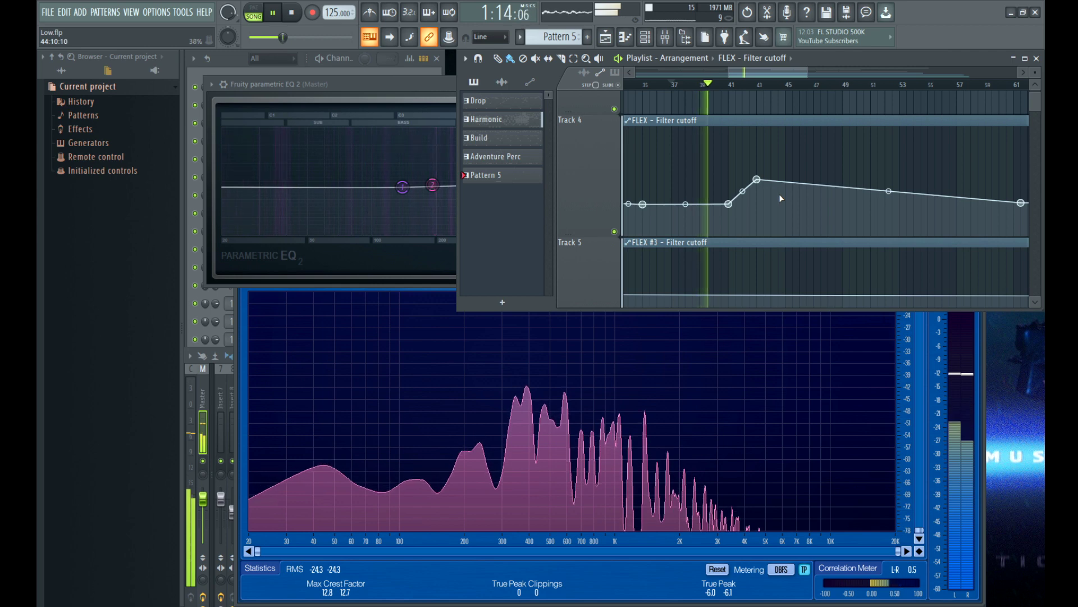
pyautogui.scroll(1, 759, 193)
pyautogui.scroll(-2, 760, 193)
pyautogui.scroll(1, 760, 192)
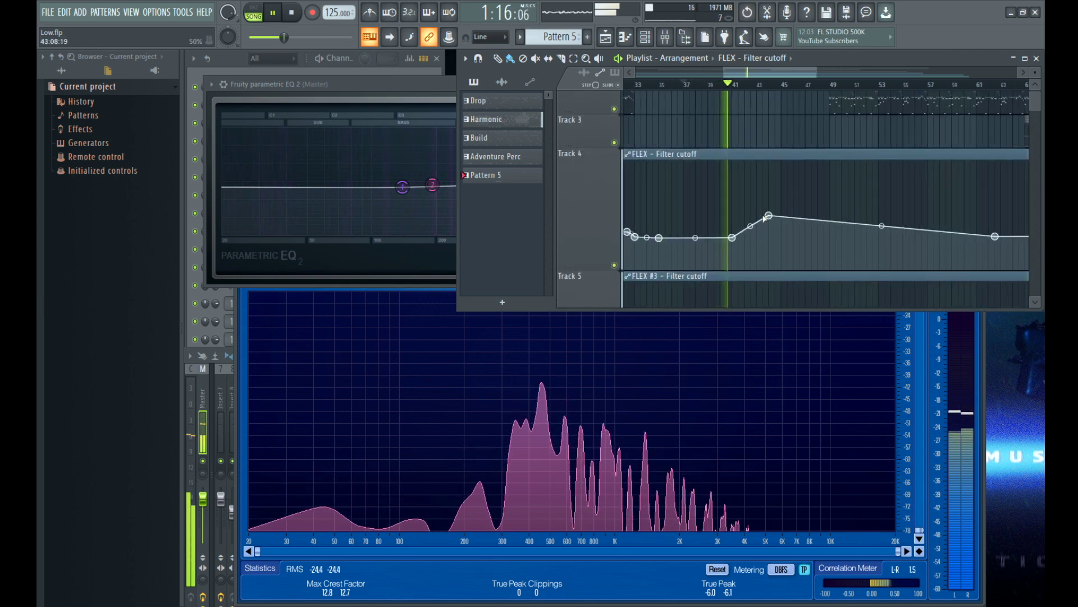
pyautogui.rightClick(768, 216)
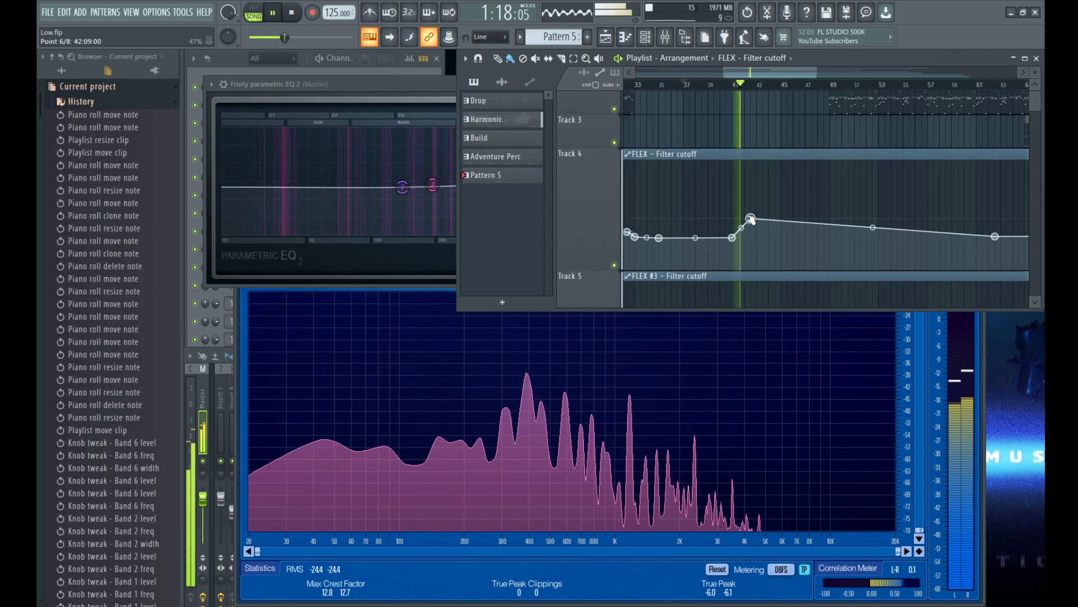
pyautogui.scroll(2, 751, 218)
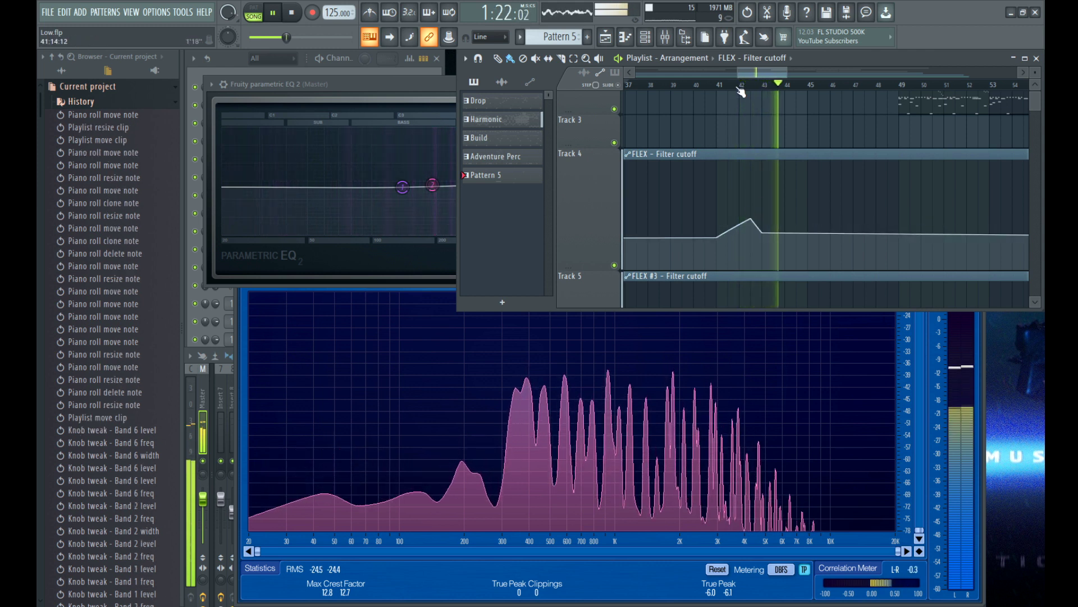
pyautogui.scroll(2, 749, 238)
pyautogui.moveTo(742, 233); pyautogui.dragTo(744, 237)
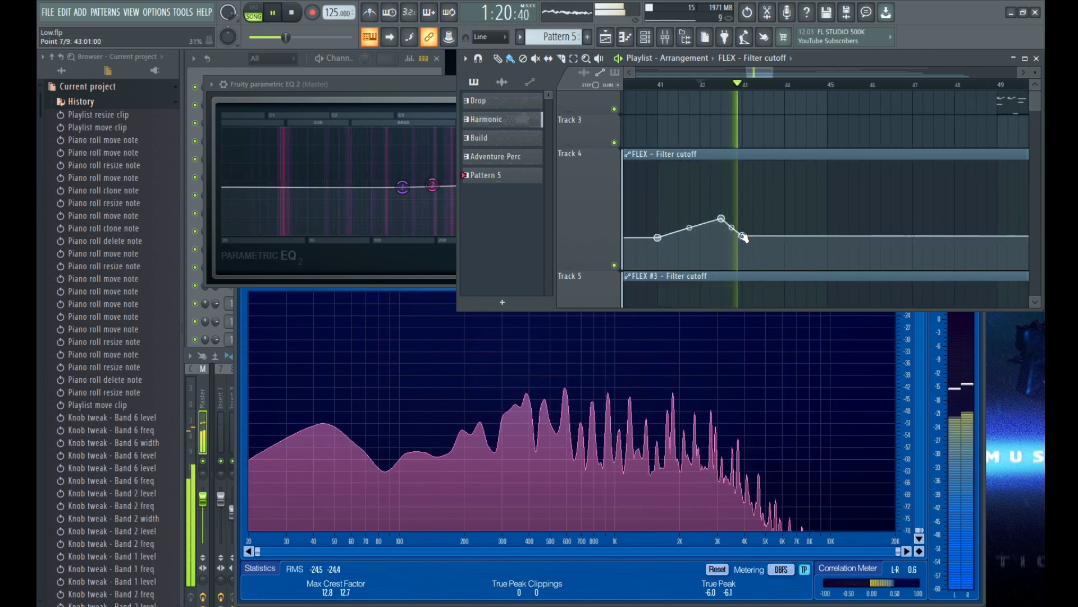
# Step: Add base-level points at bar 45 and 47:01:00 in the FLEX filter cutoff automation, plus a raised point near bar 49
pyautogui.scroll(-1, 751, 239)
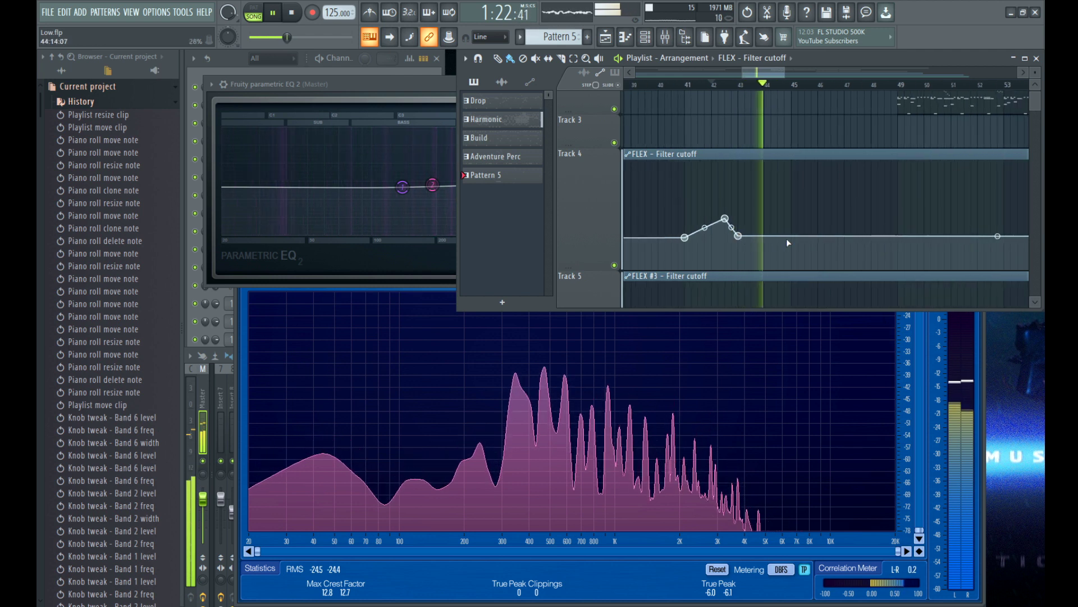
pyautogui.scroll(-1, 788, 239)
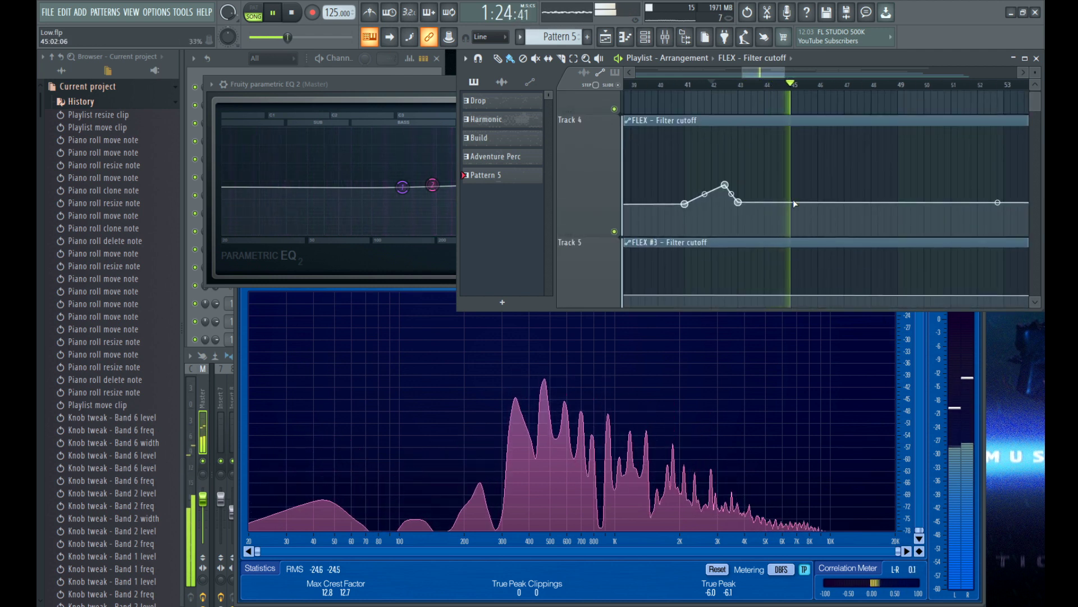
pyautogui.click(792, 201)
pyautogui.click(846, 195)
pyautogui.moveTo(848, 197); pyautogui.dragTo(849, 205)
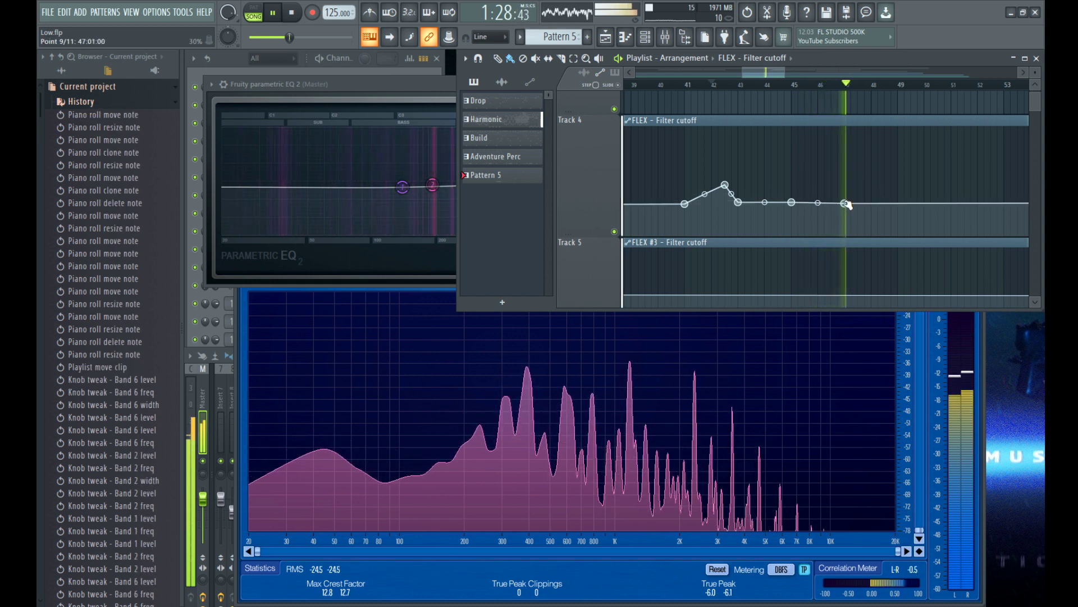
pyautogui.click(897, 182)
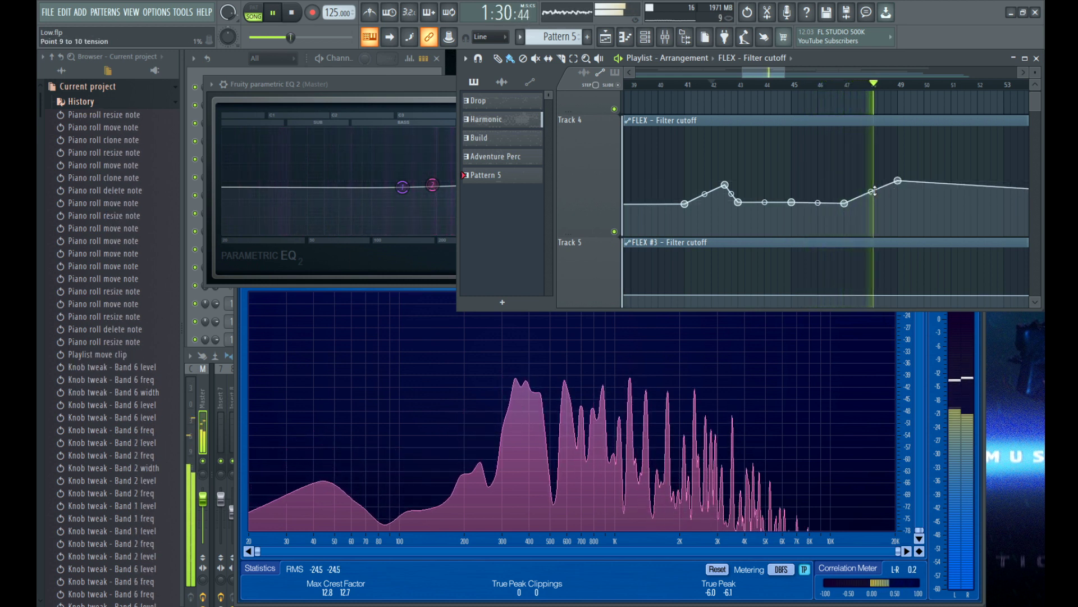
# Step: Curve the FLEX filter cutoff rise from bar 47 into a peak midway through bar 48, dropping to base level at 49:01:00
pyautogui.click(841, 87)
pyautogui.scroll(3, 894, 179)
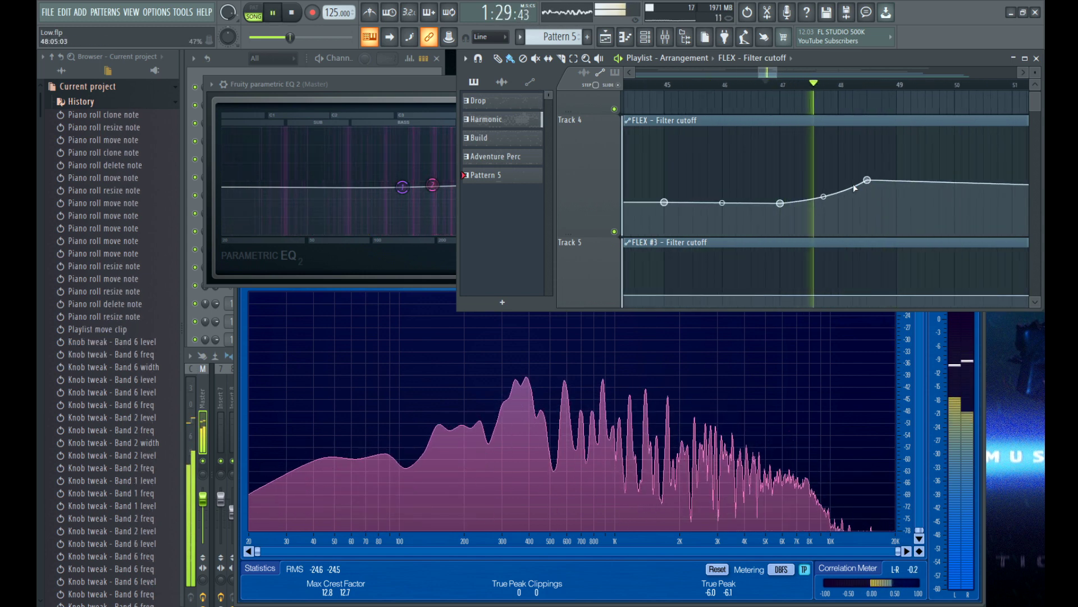
pyautogui.moveTo(823, 197); pyautogui.dragTo(824, 206)
pyautogui.click(897, 204)
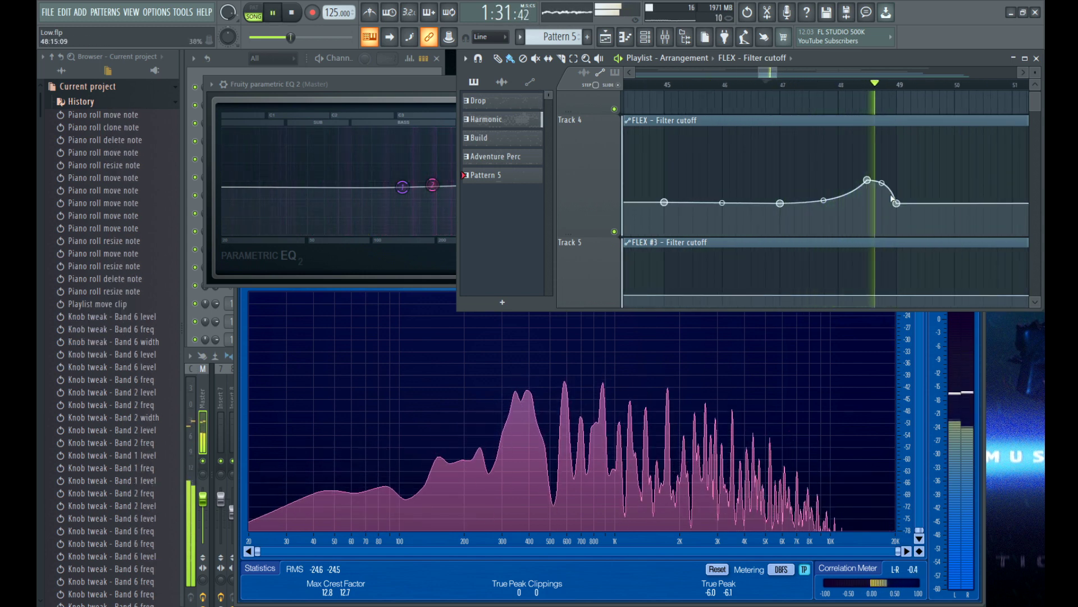
pyautogui.moveTo(897, 204); pyautogui.dragTo(897, 202)
pyautogui.click(751, 89)
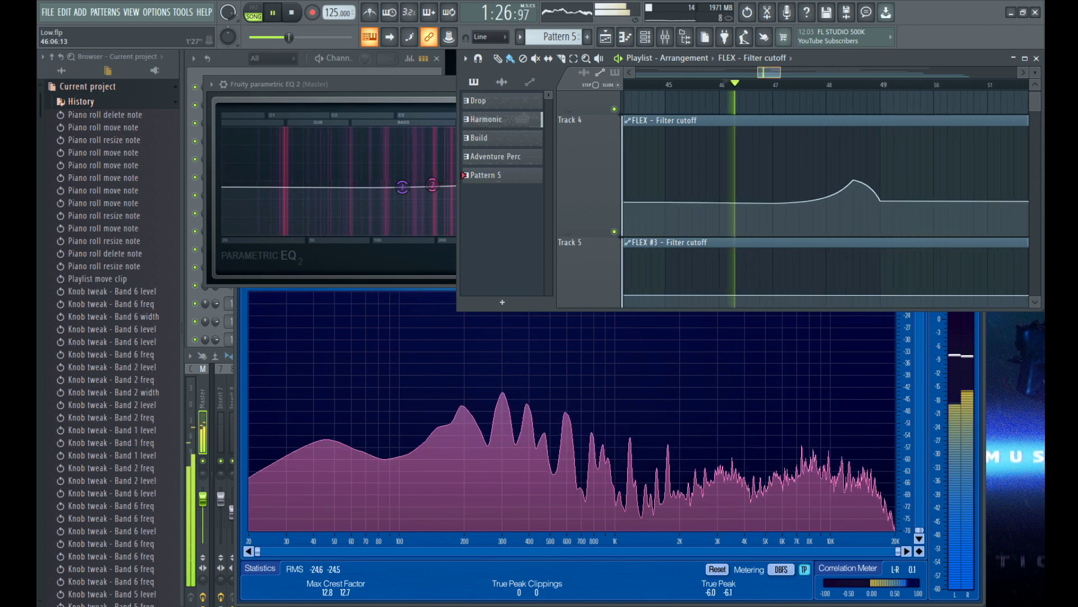
pyautogui.moveTo(852, 201); pyautogui.dragTo(855, 198)
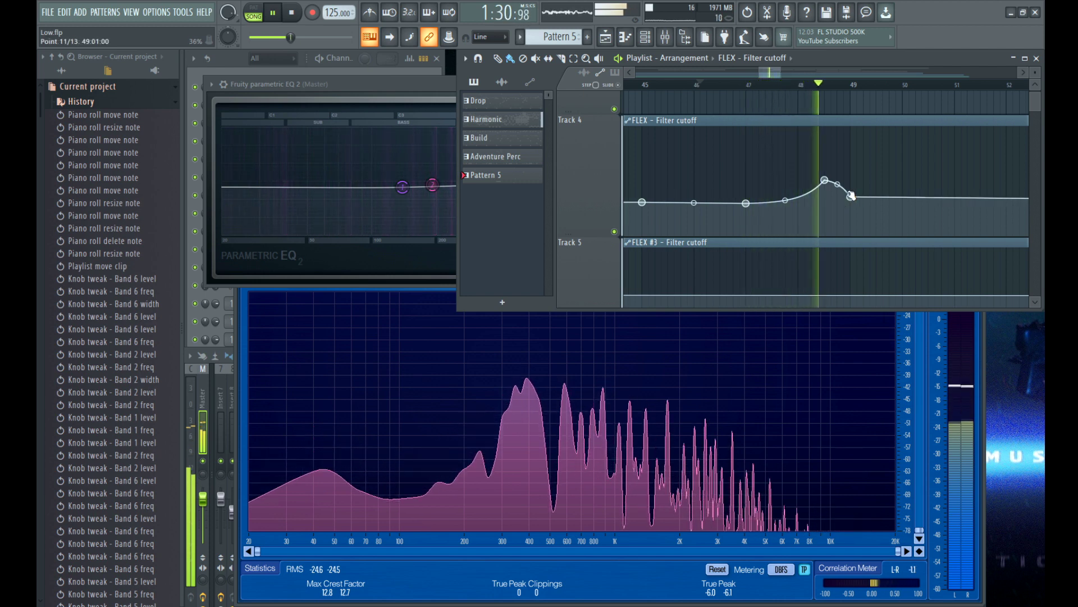
pyautogui.moveTo(851, 198); pyautogui.dragTo(801, 202)
# Step: Remove the FLEX filter cutoff point near bar 61 so one straight segment runs from bar 49 to the clip's end
pyautogui.scroll(-2, 851, 202)
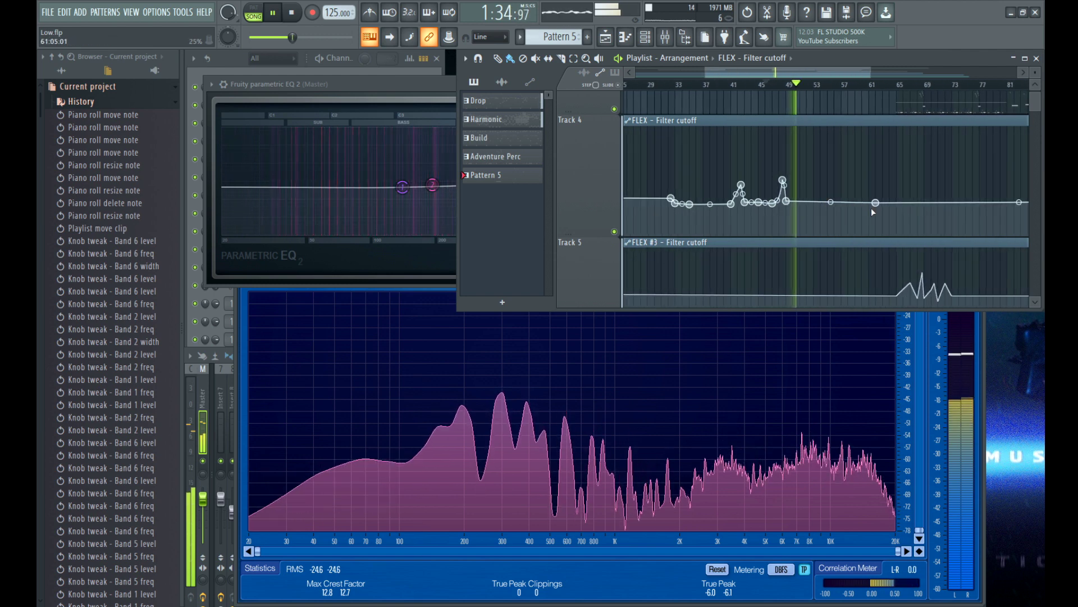
pyautogui.scroll(-3, 887, 213)
pyautogui.scroll(-2, 887, 215)
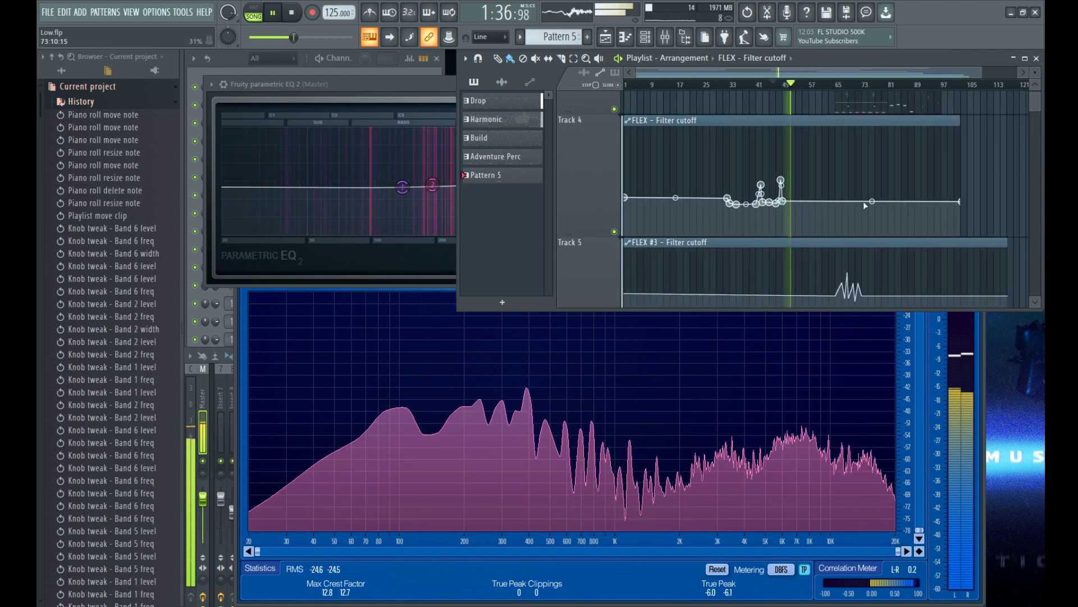
pyautogui.moveTo(830, 201); pyautogui.dragTo(829, 200)
# Step: Restart song playback from about bar 49 to hear the start of the Drop section
pyautogui.scroll(3, 919, 184)
pyautogui.scroll(3, 790, 140)
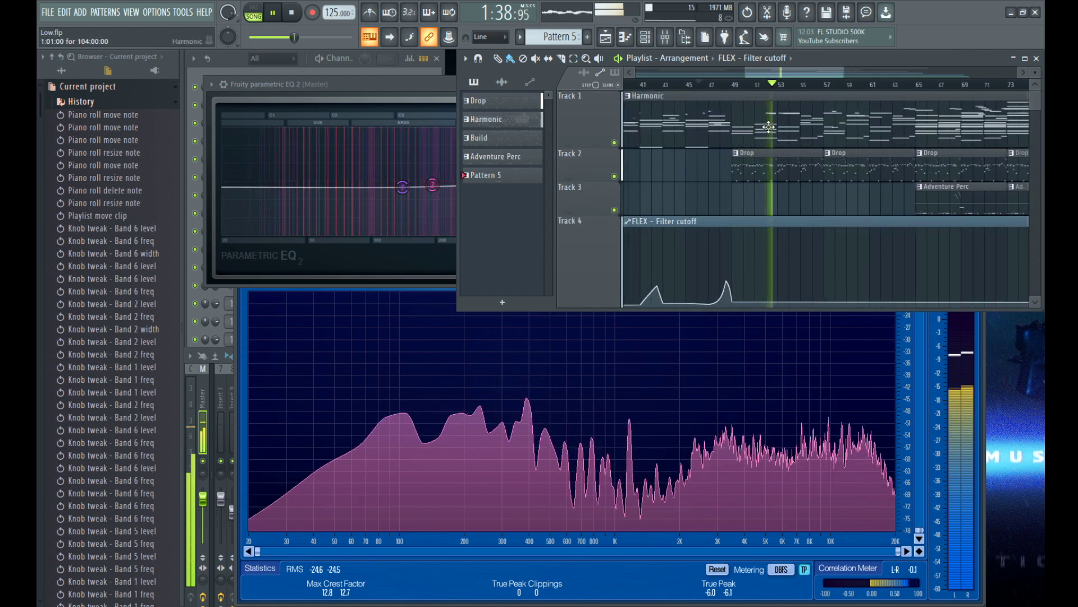
pyautogui.scroll(-2, 768, 125)
pyautogui.press('space')
pyautogui.click(749, 85)
pyautogui.press('space')
# Step: Clear the master Parametric EQ 2 and SPAN windows away from the channel rack and select the Harmonic pattern
pyautogui.click(423, 95)
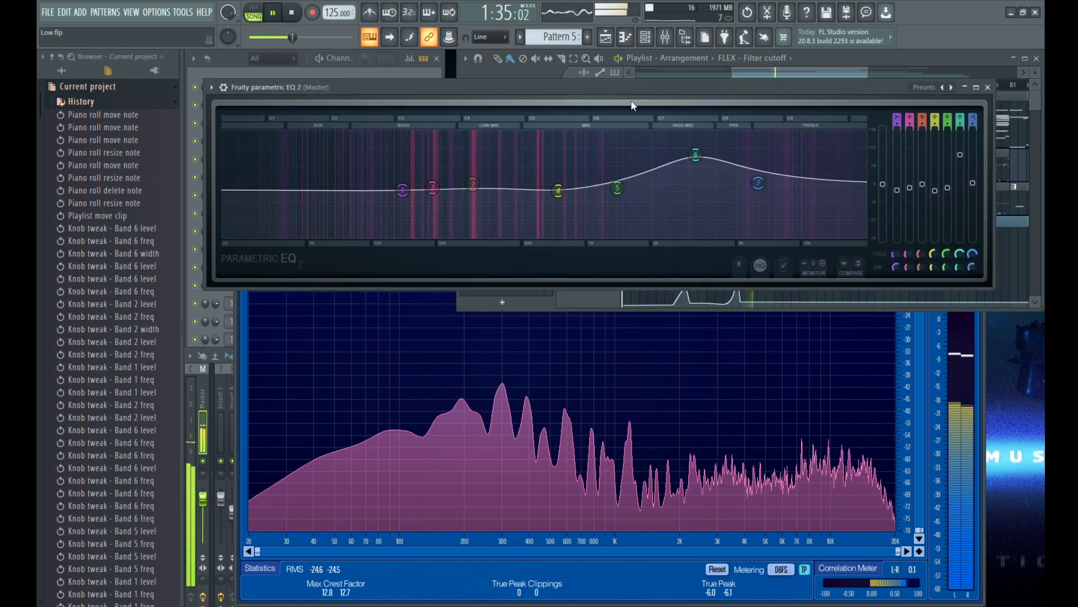
pyautogui.click(988, 87)
pyautogui.click(923, 122)
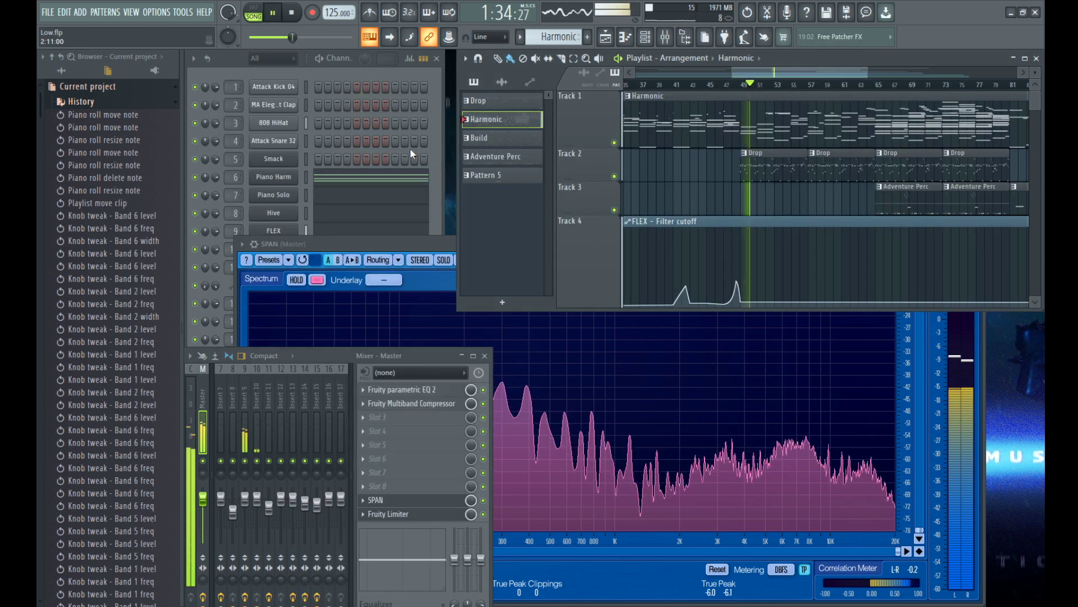
pyautogui.moveTo(447, 241); pyautogui.dragTo(591, 286)
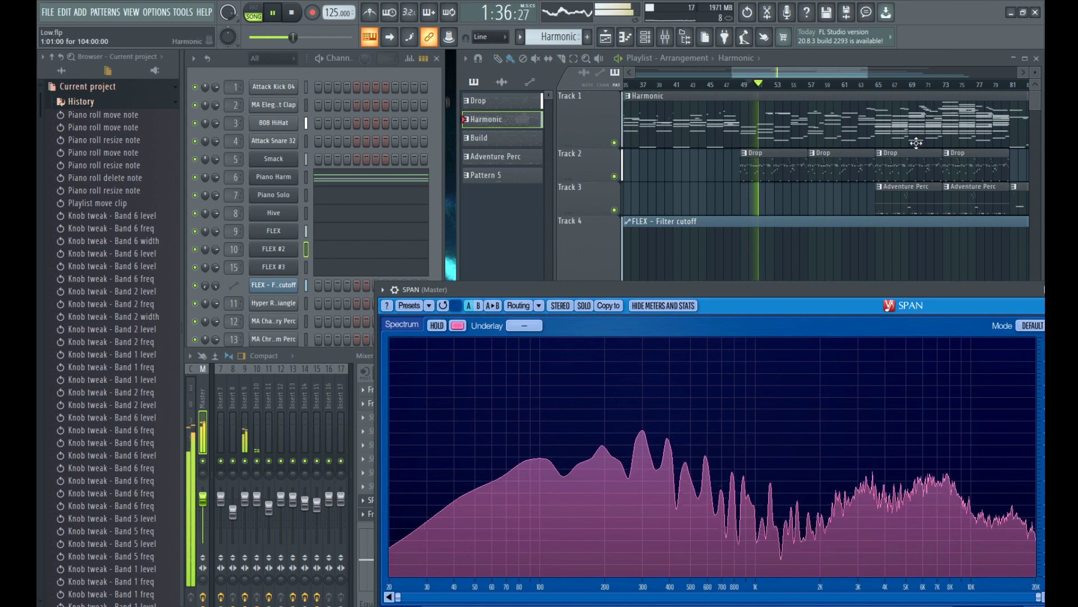
# Step: Duplicate all FLEX #3 notes of the Harmonic pattern from bar 65 to start at bar 49, and play from there
pyautogui.click(337, 267)
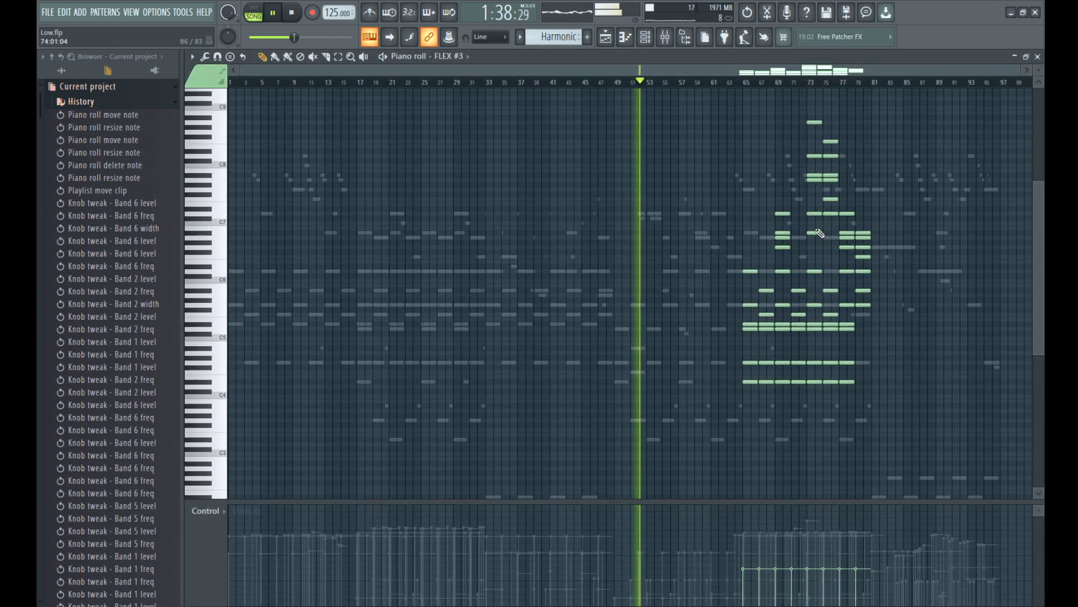
pyautogui.hotkey('ctrl', 'a')
pyautogui.scroll(3, 752, 169)
pyautogui.moveTo(775, 327); pyautogui.dragTo(542, 328)
pyautogui.scroll(2, 542, 328)
pyautogui.click(432, 84)
pyautogui.press('F7')
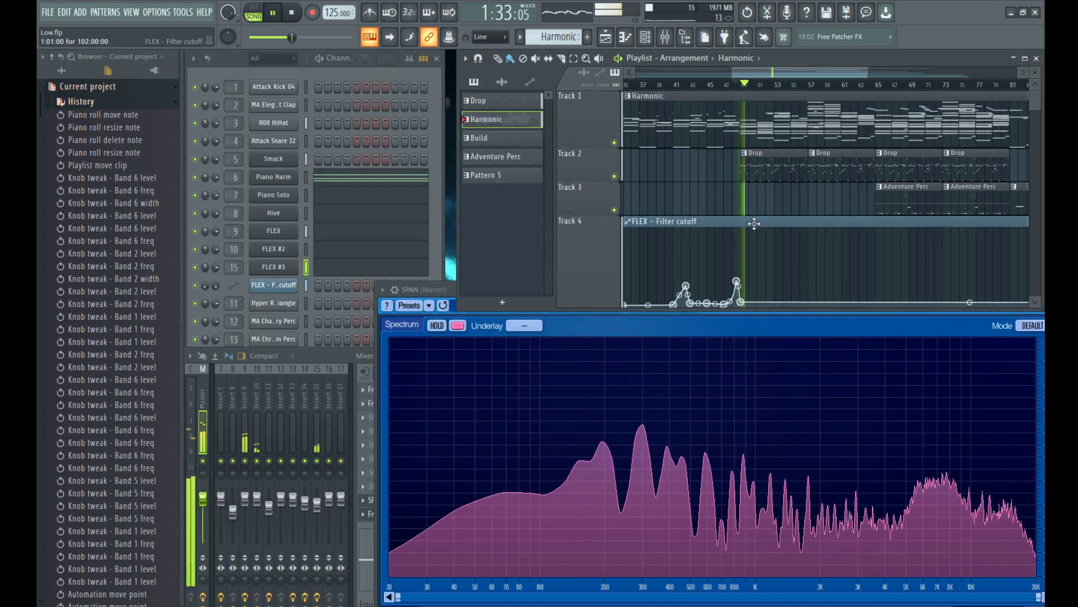
# Step: Add slightly lowered points at 49:01:00 and 64:01:00 in the Track 5 FLEX #3 filter cutoff automation
pyautogui.scroll(-4, 757, 238)
pyautogui.scroll(-4, 757, 238)
pyautogui.scroll(-3, 770, 245)
pyautogui.scroll(4, 769, 243)
pyautogui.scroll(3, 765, 187)
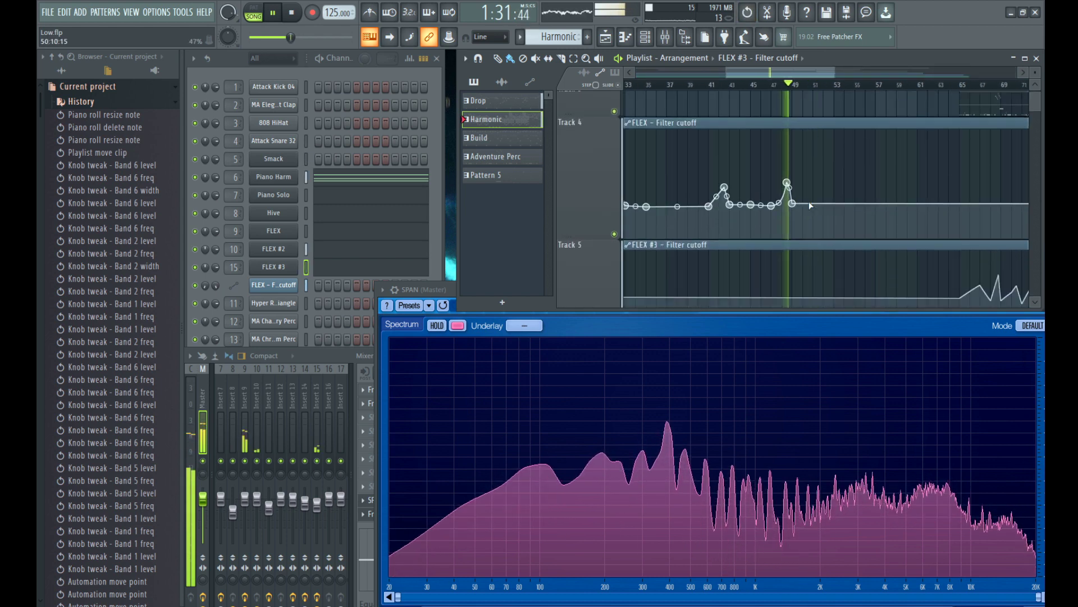
pyautogui.scroll(2, 816, 201)
pyautogui.scroll(-2, 779, 263)
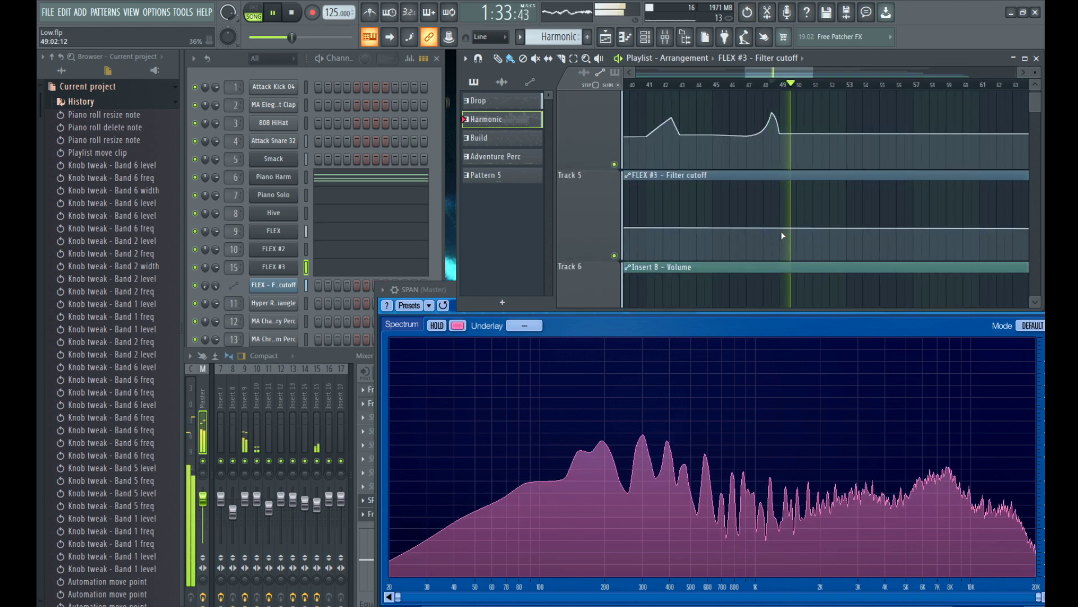
pyautogui.scroll(-2, 783, 236)
pyautogui.moveTo(891, 233); pyautogui.dragTo(892, 234)
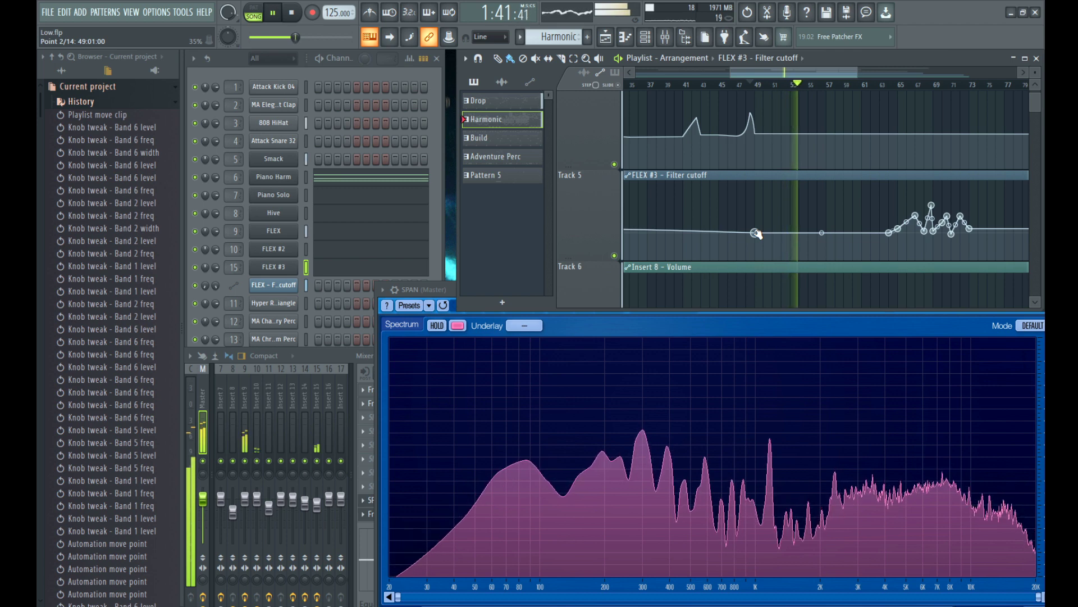
# Step: Reshape the FLEX #3 filter cutoff between bars 62 and 65 into a small dip that curves up into the peaks
pyautogui.moveTo(769, 73); pyautogui.dragTo(794, 77)
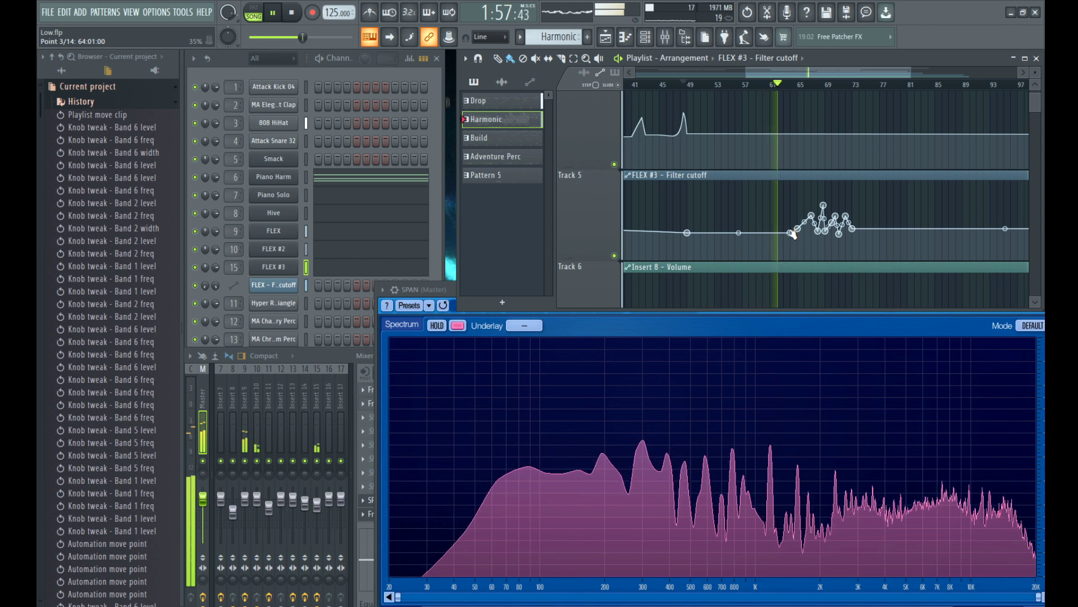
pyautogui.keyDown('ctrl'); pyautogui.scroll(2, 792, 234); pyautogui.keyUp('ctrl')
pyautogui.rightClick(763, 233)
pyautogui.moveTo(791, 233); pyautogui.dragTo(775, 233)
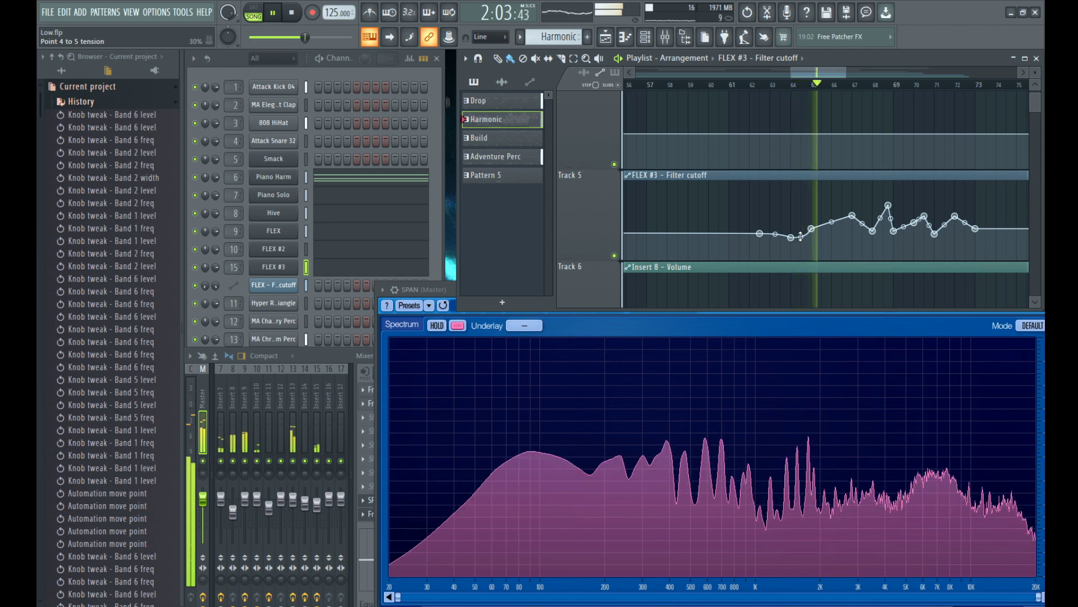
pyautogui.keyDown('ctrl'); pyautogui.scroll(-2, 781, 231); pyautogui.keyUp('ctrl')
pyautogui.keyDown('ctrl'); pyautogui.scroll(-3, 735, 218); pyautogui.keyUp('ctrl')
pyautogui.keyDown('ctrl'); pyautogui.scroll(-2, 733, 218); pyautogui.keyUp('ctrl')
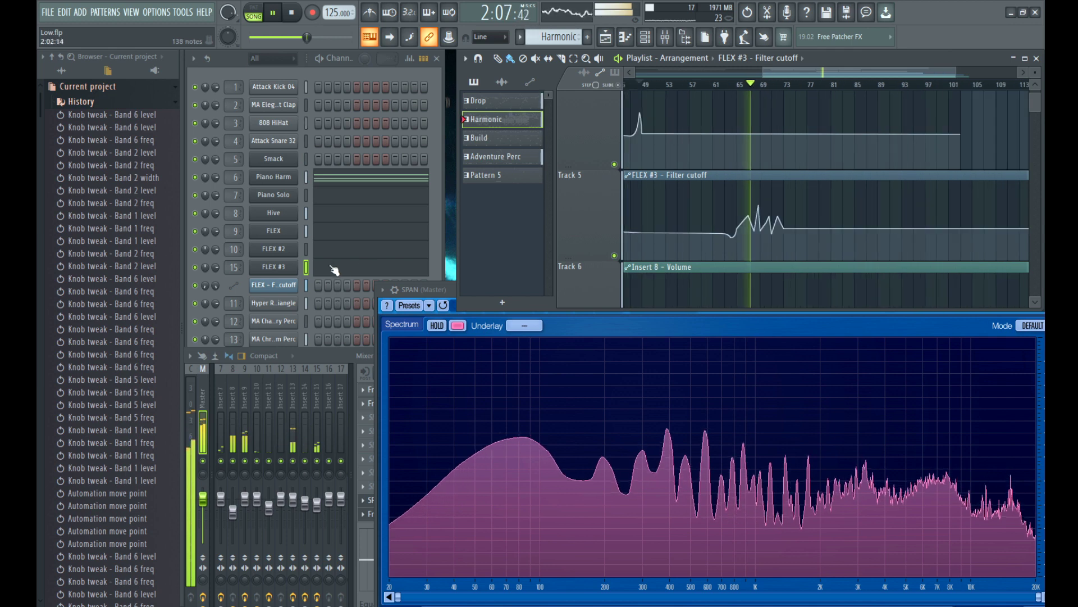
# Step: Clone the FLEX #3 channel and move the copy's instrument window clear for choosing a preset
pyautogui.click(300, 303)
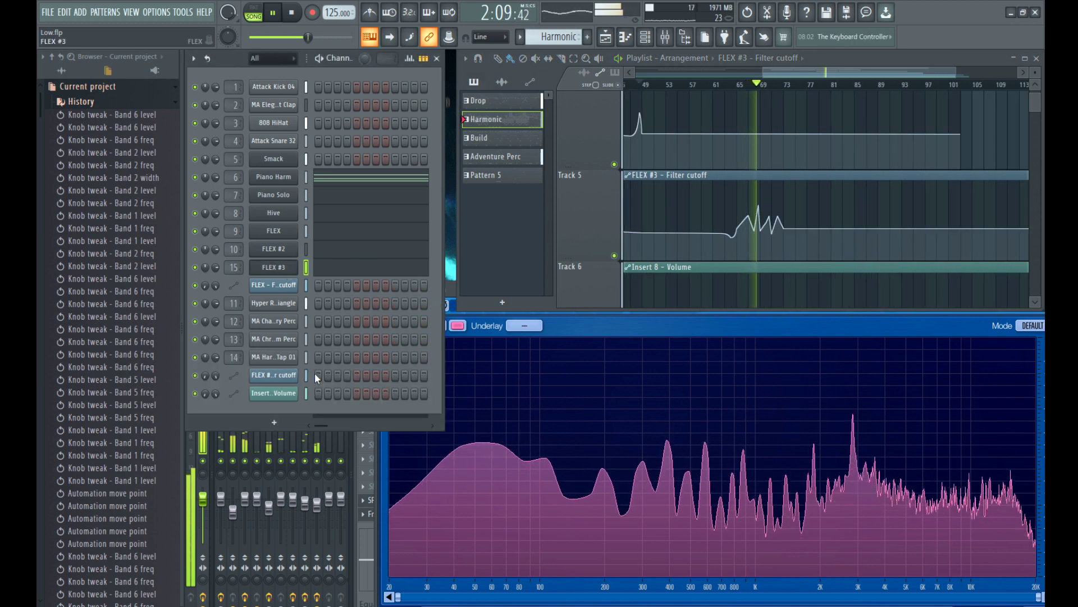
pyautogui.hotkey('alt', 'c')
pyautogui.moveTo(508, 230); pyautogui.dragTo(447, 168)
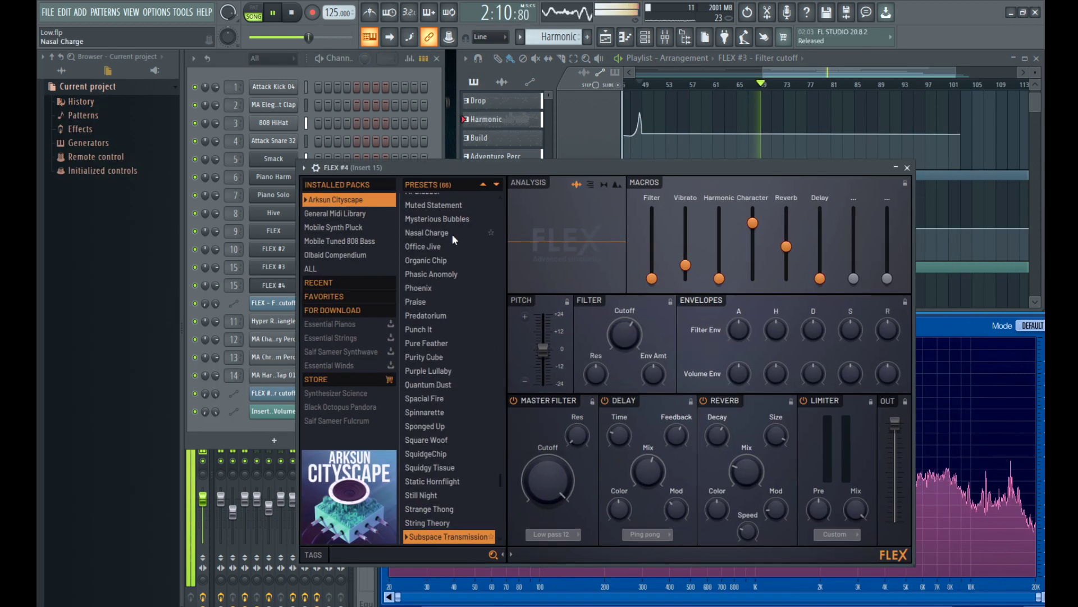
# Step: Audition Arksun Cityscape presets in the cloned FLEX channel and load Head Buzzer
pyautogui.click(420, 439)
pyautogui.click(430, 341)
pyautogui.scroll(4, 431, 340)
pyautogui.click(429, 339)
pyautogui.click(432, 349)
pyautogui.click(432, 309)
pyautogui.click(437, 267)
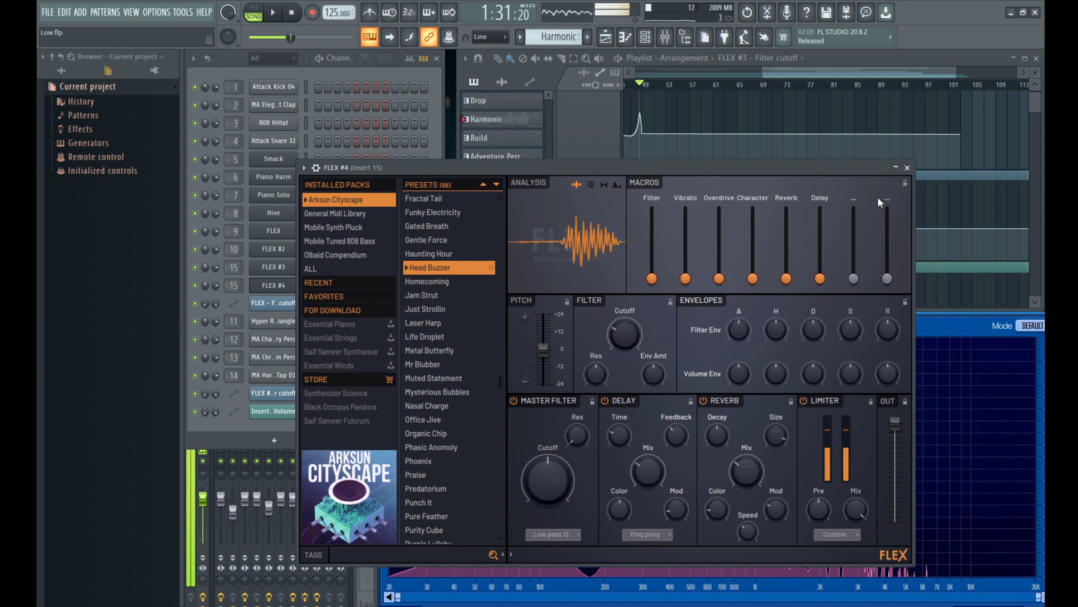
pyautogui.click(907, 168)
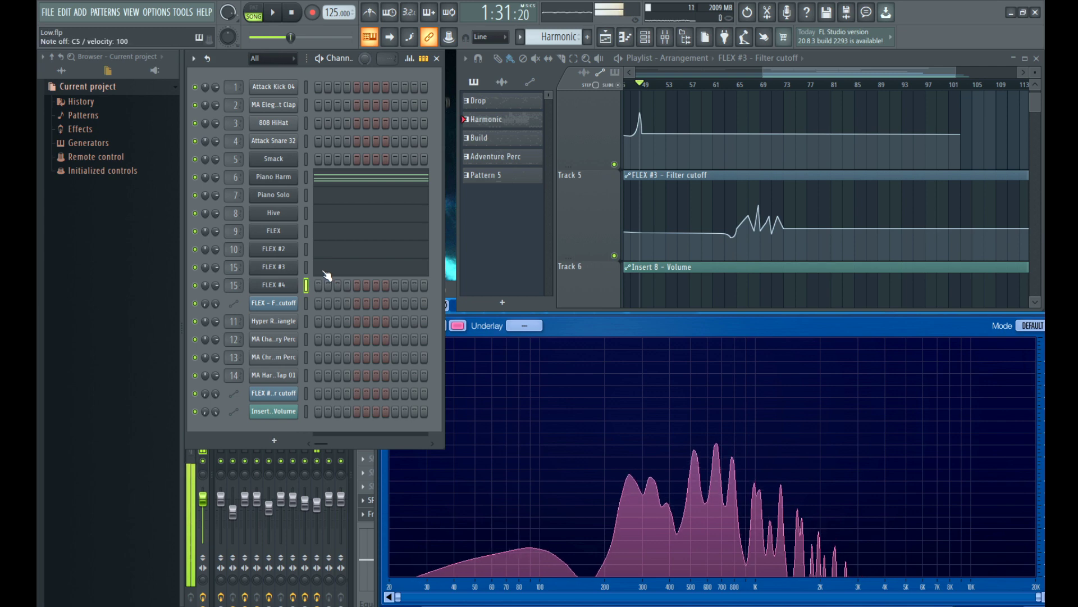
# Step: Open the Harmonic pattern's FLEX #3 notes in the piano roll and play them from bar 49
pyautogui.click(322, 275)
pyautogui.press('space')
pyautogui.scroll(2, 800, 267)
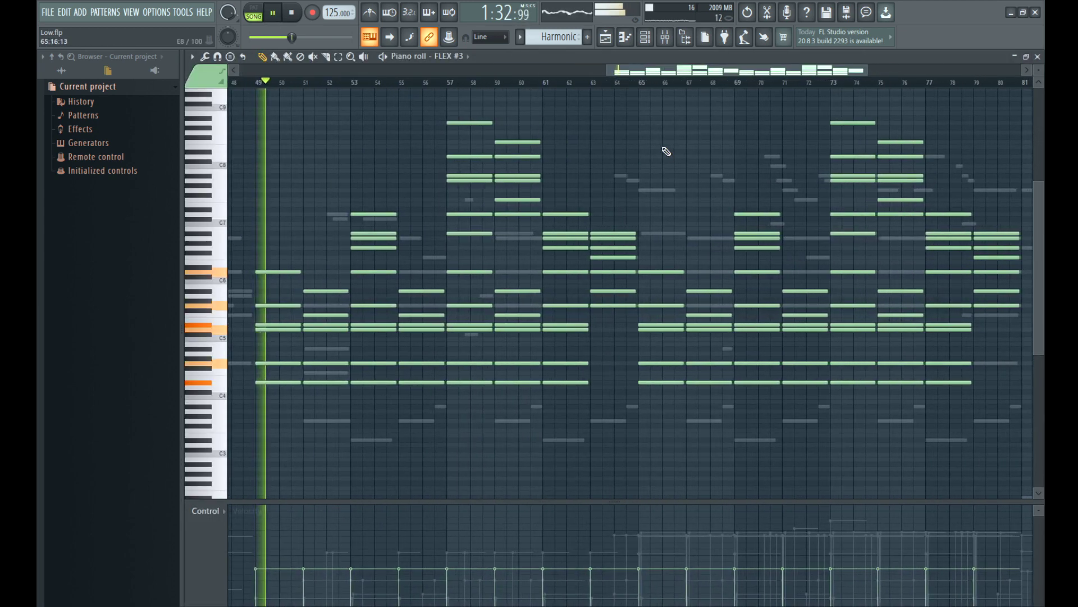
# Step: Copy the FLEX #3 notes from bar 65 through bar 80 and paste them into the FLEX #4 piano roll
pyautogui.scroll(-3, 666, 149)
pyautogui.moveTo(665, 99); pyautogui.dragTo(916, 466)
pyautogui.click(1037, 56)
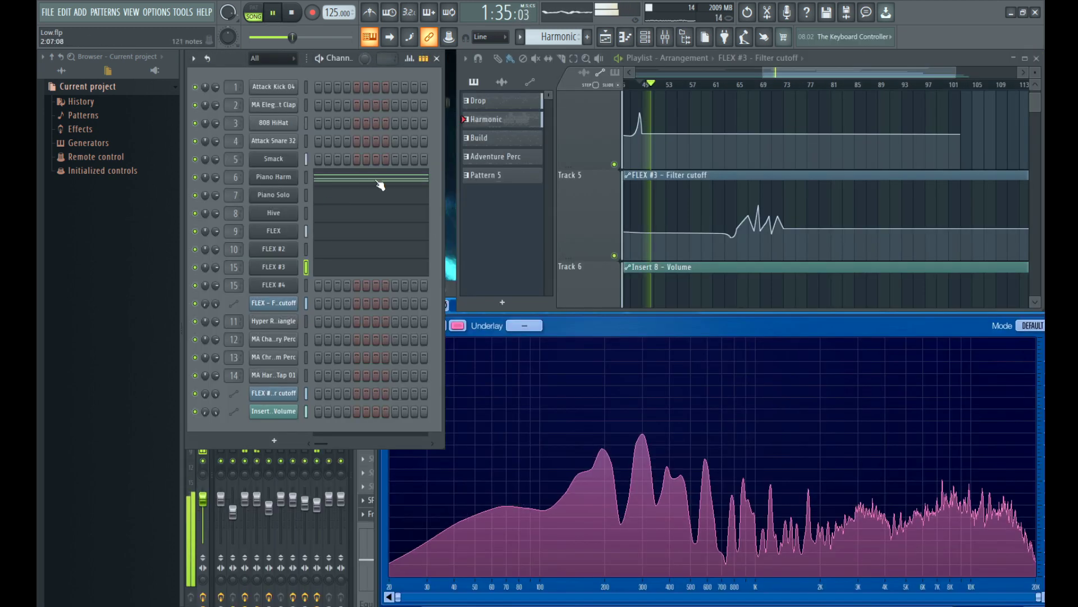
pyautogui.click(315, 288)
pyautogui.scroll(4, 897, 270)
pyautogui.hotkey('ctrl', 'v')
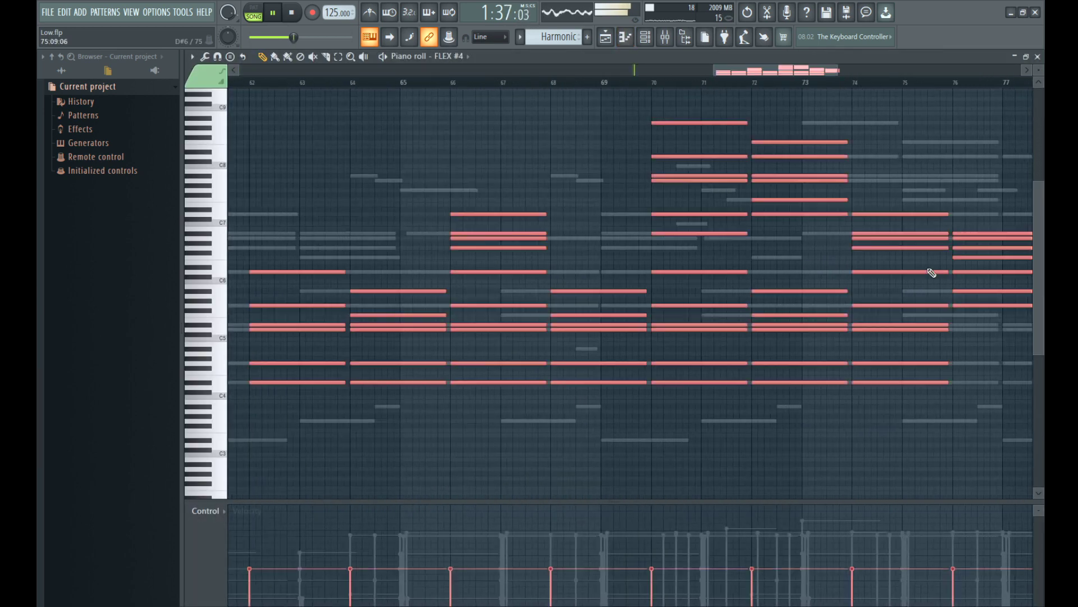
# Step: Shift the pasted FLEX #4 notes so they start at bar 65, and audition that section
pyautogui.scroll(-2, 725, 289)
pyautogui.moveTo(630, 305); pyautogui.dragTo(695, 306)
pyautogui.click(567, 83)
pyautogui.moveTo(693, 71); pyautogui.dragTo(719, 72)
# Step: Route the FLEX #4 channel to mixer insert 16
pyautogui.press('F9')
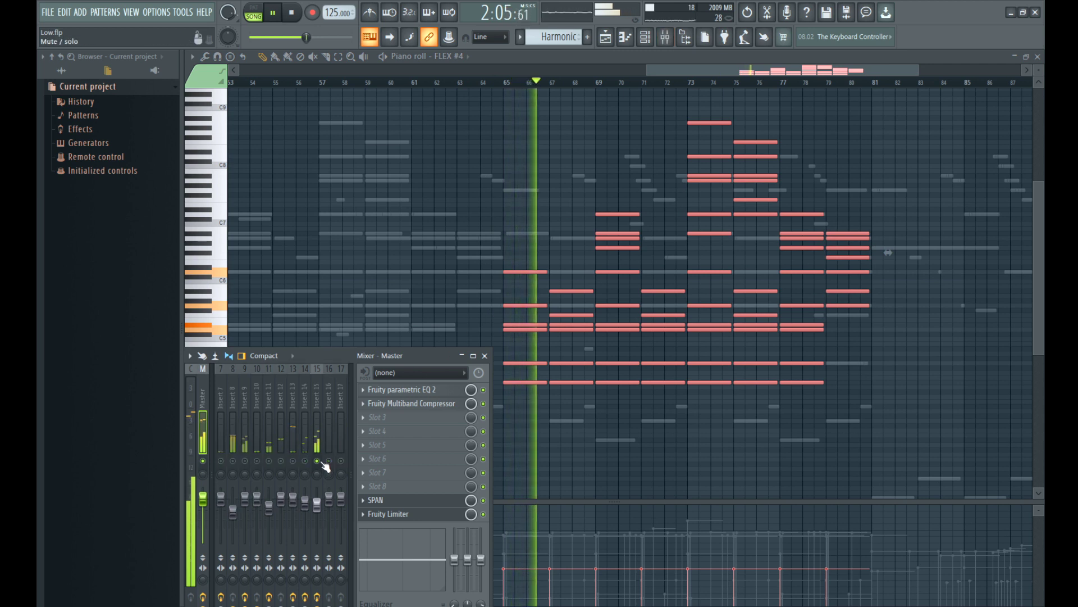
pyautogui.press('F7')
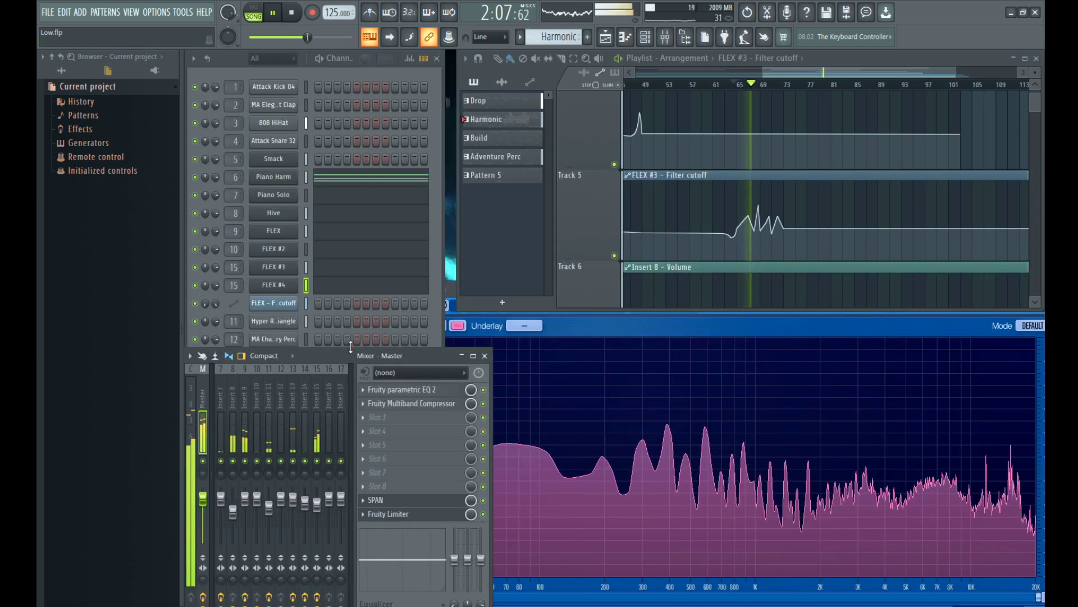
pyautogui.click(234, 286)
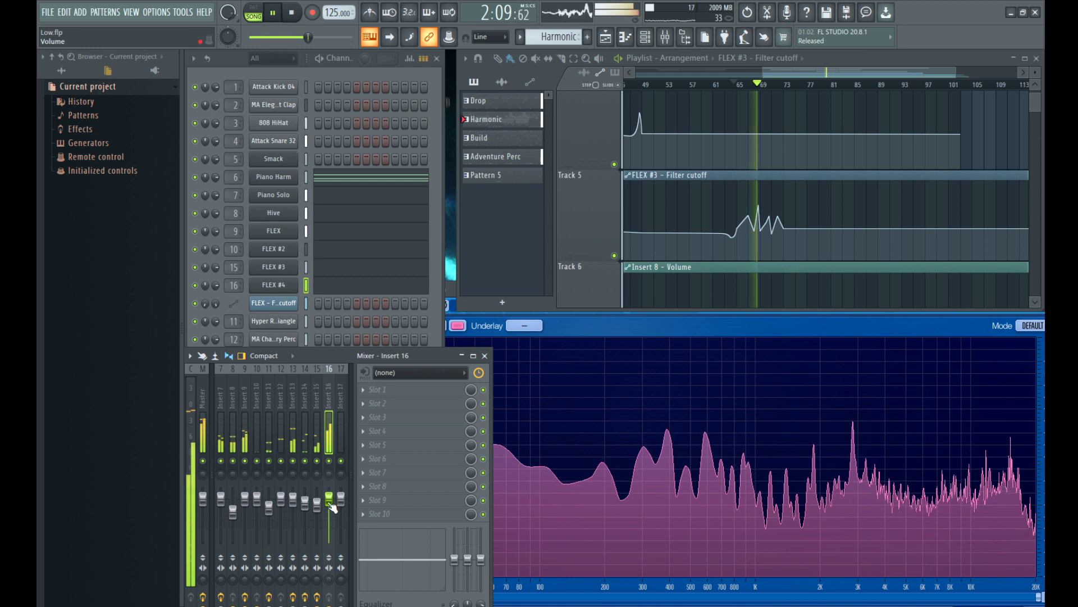
# Step: Add Fruity parametric EQ 2 to insert 16, raising the band 7 high shelf and lowering bands 1 to 3
pyautogui.click(568, 417)
pyautogui.moveTo(437, 241); pyautogui.dragTo(405, 220)
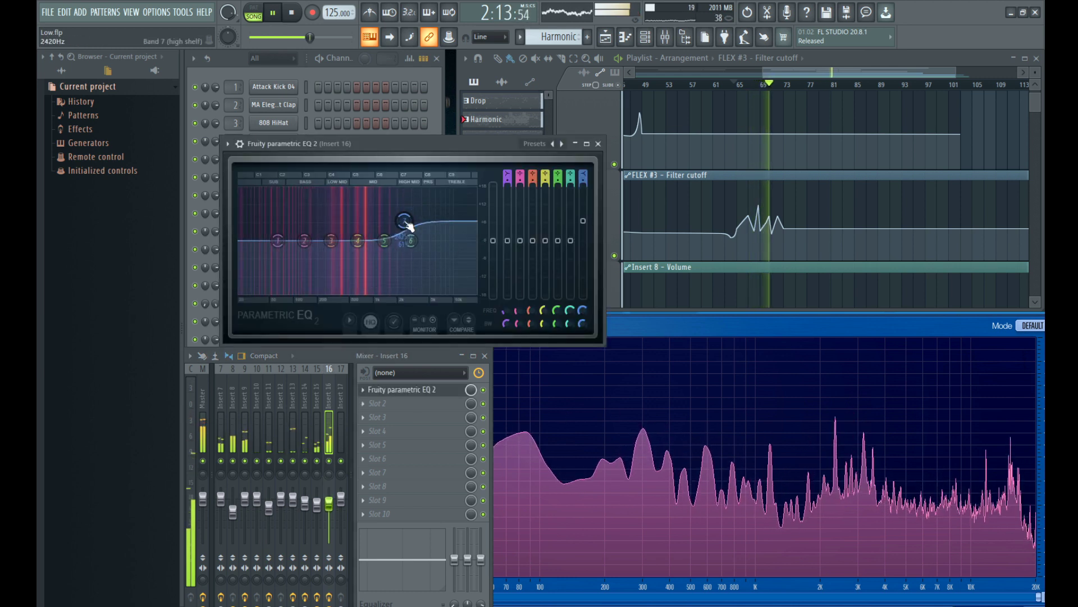
pyautogui.moveTo(331, 241)
pyautogui.mouseDown()
pyautogui.moveTo(329, 254)
pyautogui.moveTo(347, 253)
pyautogui.mouseUp()
pyautogui.moveTo(278, 240); pyautogui.dragTo(319, 248)
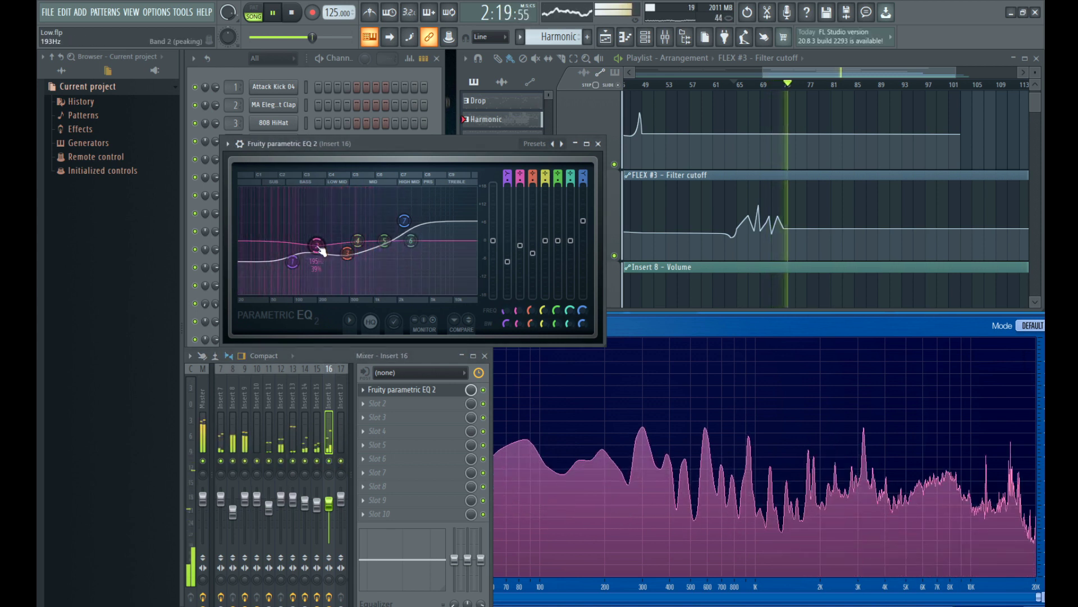
# Step: Solo insert 16, pull the EQ's band 7 high shelf below zero and cut band 1 more deeply
pyautogui.rightClick(330, 461)
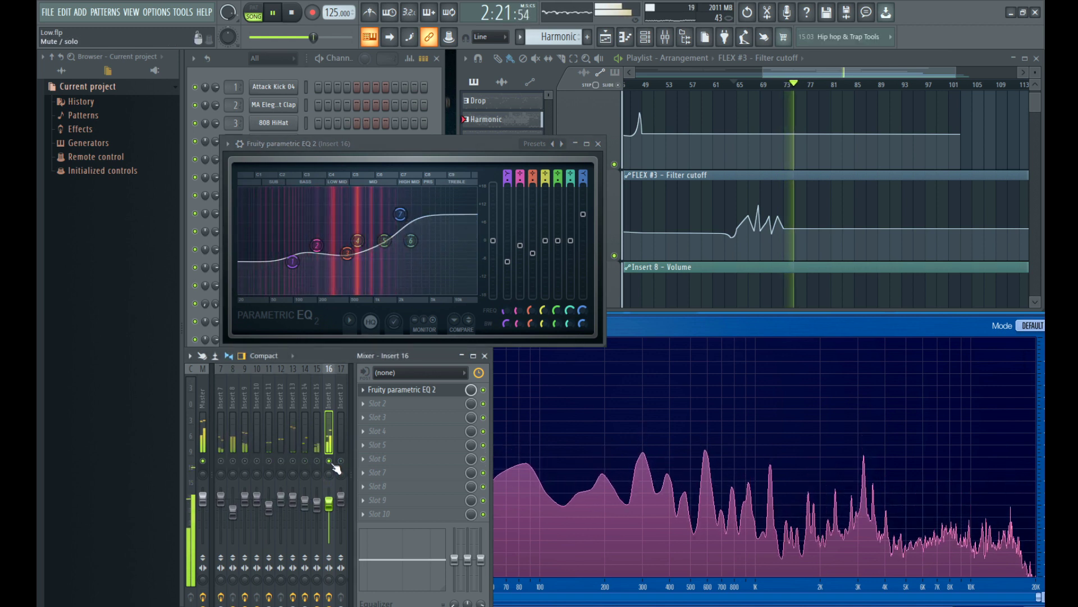
pyautogui.moveTo(400, 214); pyautogui.dragTo(413, 252)
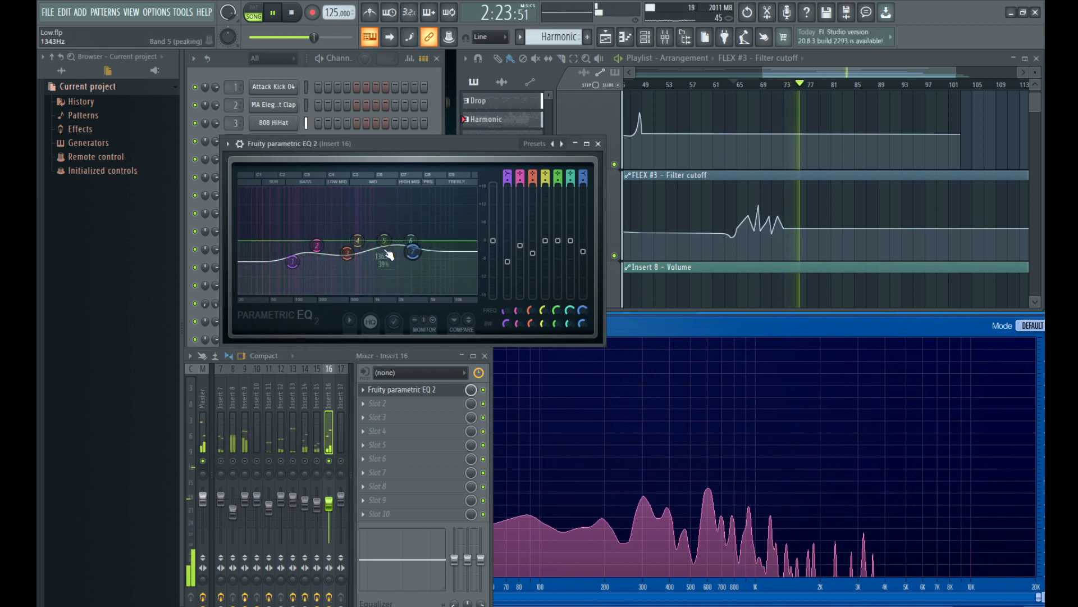
pyautogui.moveTo(292, 262)
pyautogui.mouseDown()
pyautogui.moveTo(308, 275)
pyautogui.moveTo(296, 282)
pyautogui.mouseUp()
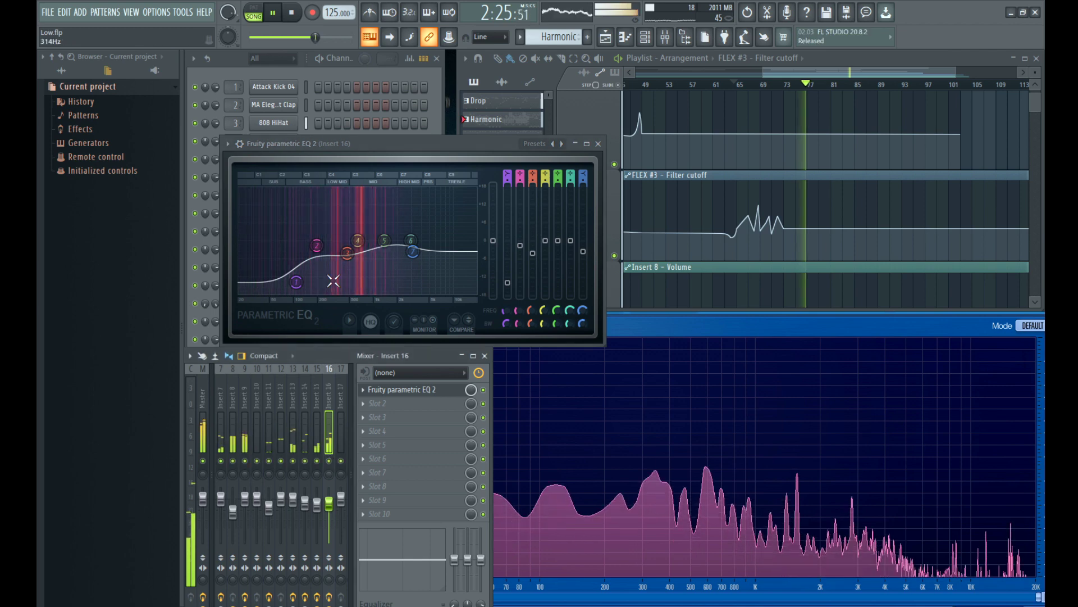
pyautogui.click(401, 390)
# Step: Lower the FLEX #4 filter cutoff to about 24% and open its master filter cutoff fully
pyautogui.click(280, 287)
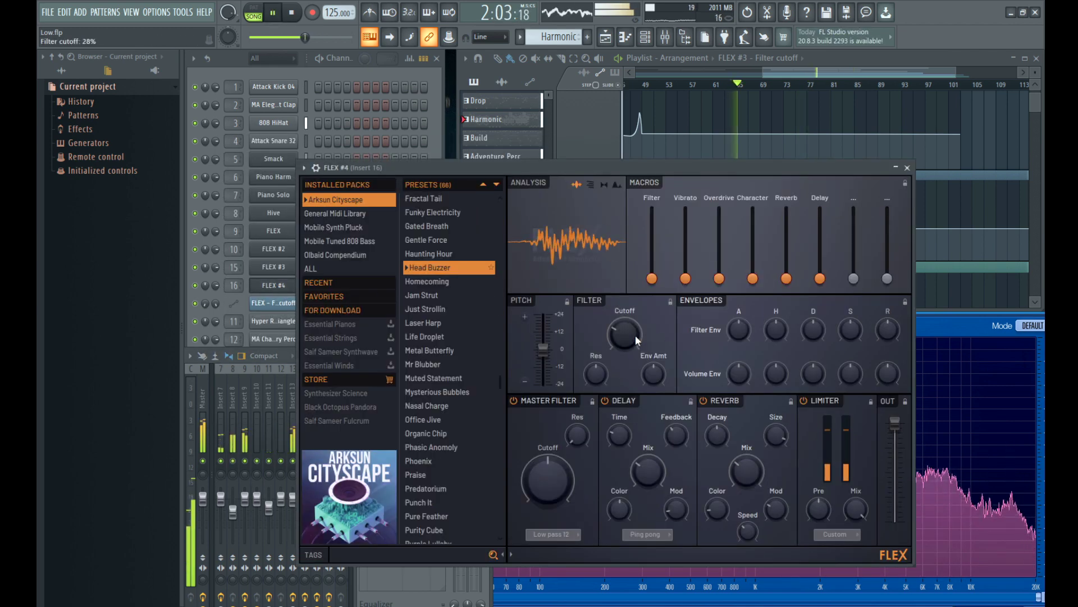
pyautogui.click(287, 433)
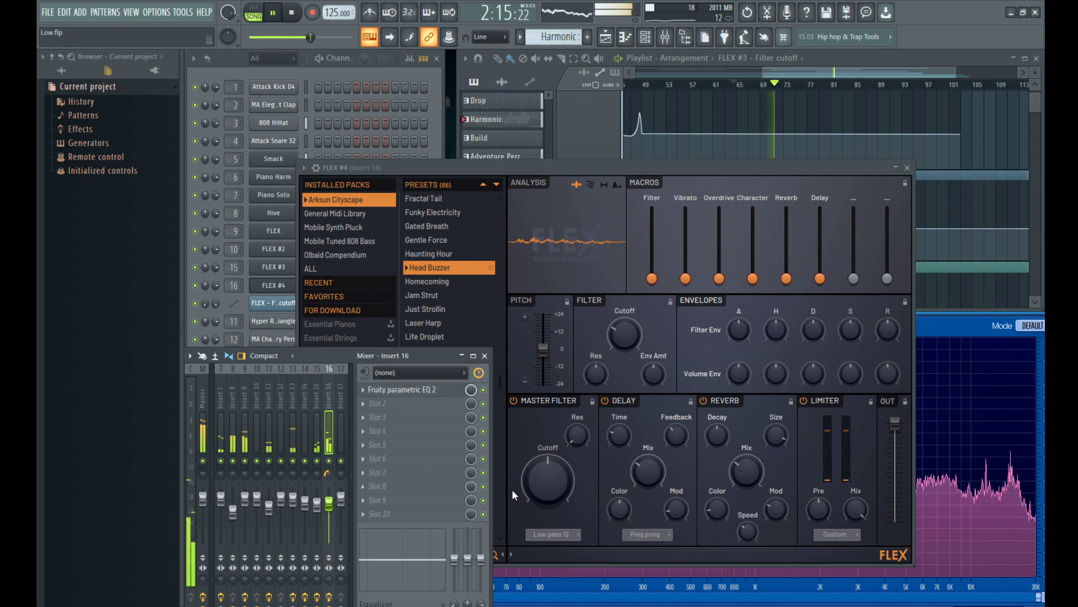
pyautogui.moveTo(546, 481); pyautogui.dragTo(546, 472)
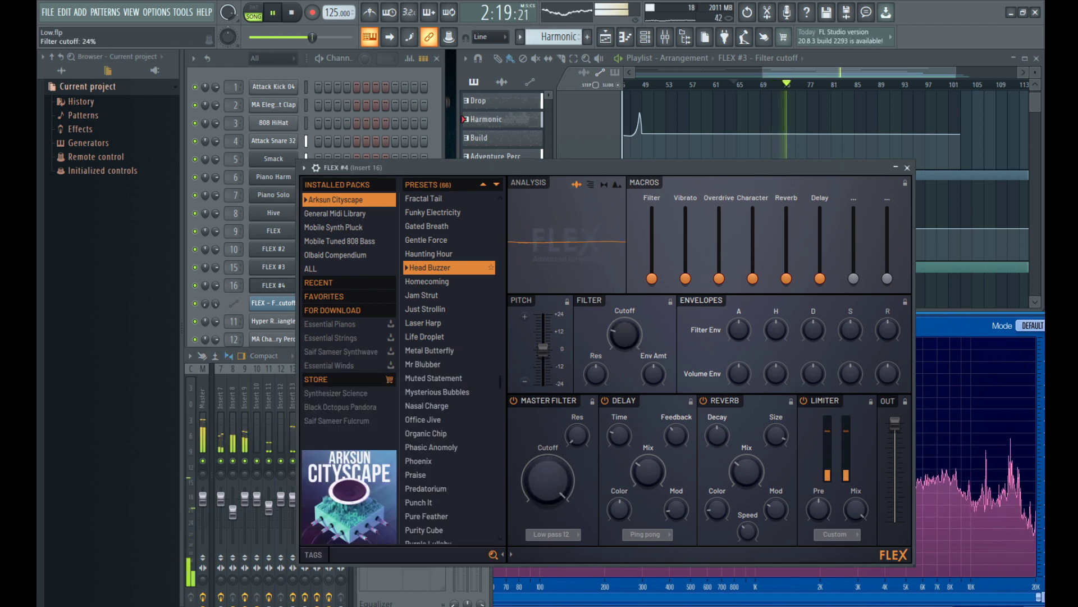
# Step: In insert 16's EQ, cut bands 7 and 1 further and boost band 5 by about 10.5 dB near 3.1 kHz
pyautogui.click(283, 410)
pyautogui.click(305, 429)
pyautogui.click(329, 439)
pyautogui.click(414, 391)
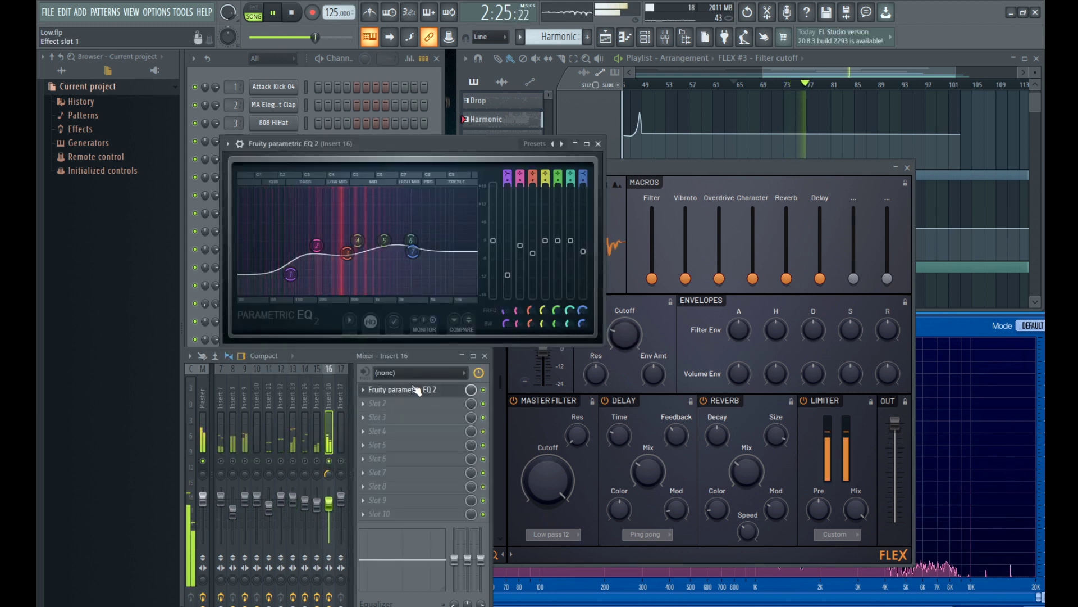
pyautogui.moveTo(393, 292); pyautogui.dragTo(412, 265)
pyautogui.moveTo(290, 275); pyautogui.dragTo(304, 292)
pyautogui.moveTo(402, 247); pyautogui.dragTo(413, 209)
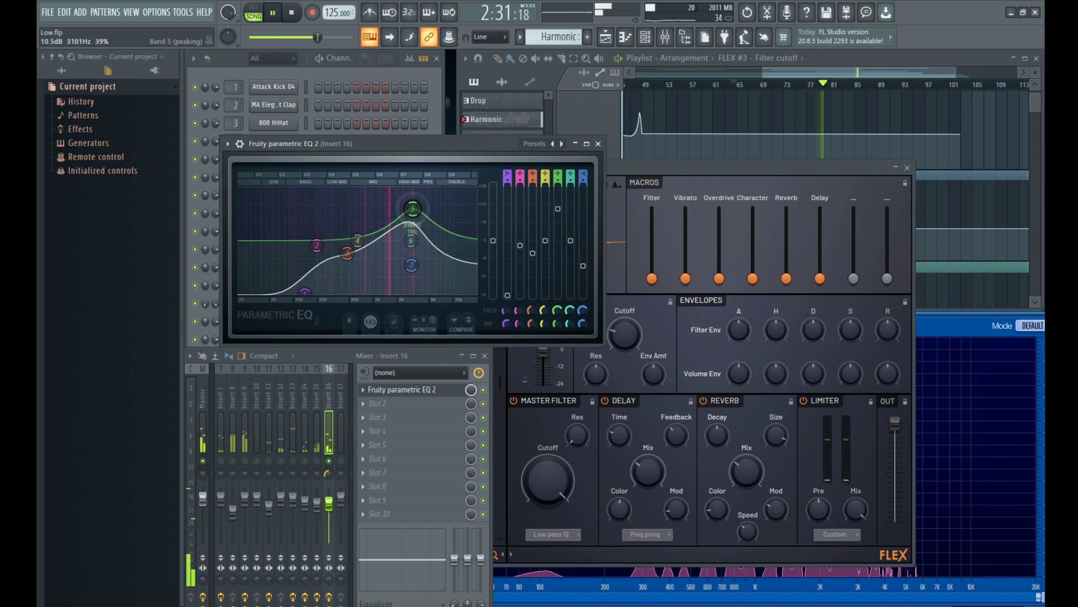
# Step: Lower band 3 and raise band 5 slightly in insert 16's EQ, then close the EQ, FLEX #4 and mixer windows
pyautogui.moveTo(358, 241); pyautogui.dragTo(358, 265)
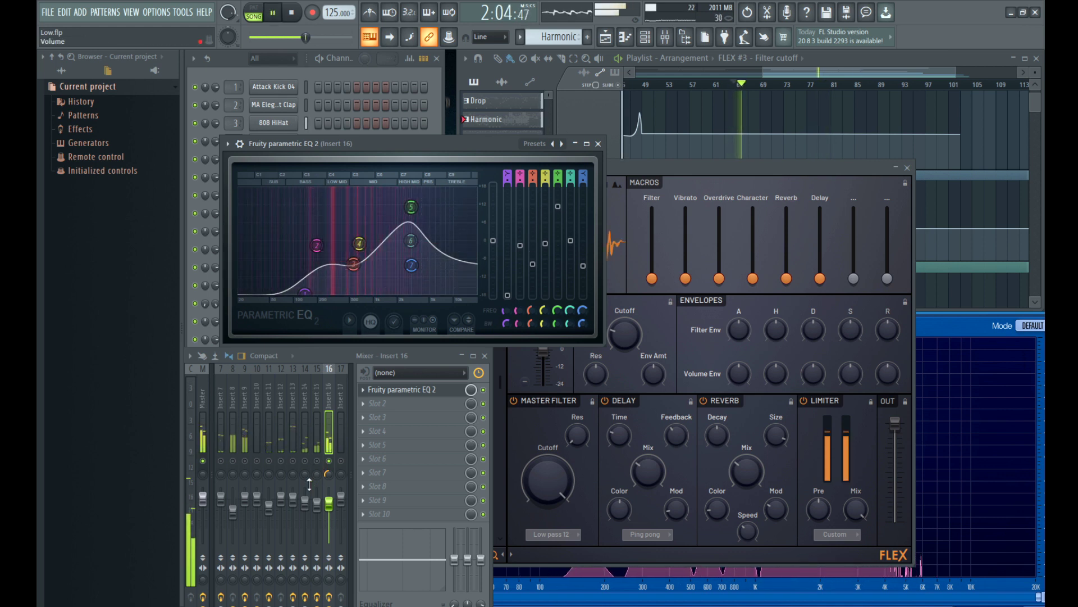
pyautogui.moveTo(412, 265); pyautogui.dragTo(413, 198)
pyautogui.moveTo(410, 258); pyautogui.dragTo(408, 265)
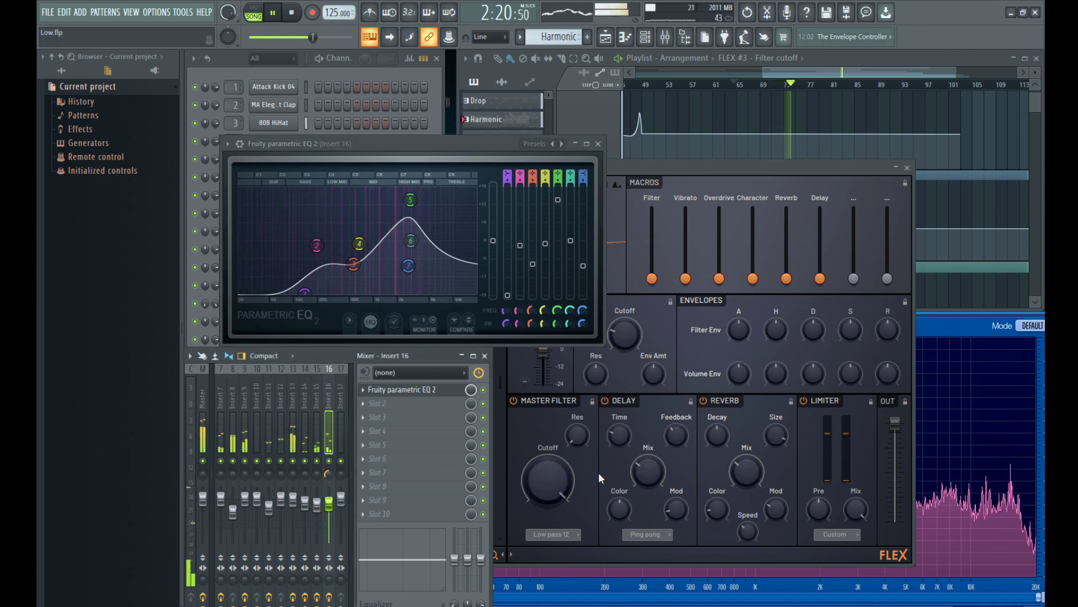
pyautogui.click(599, 144)
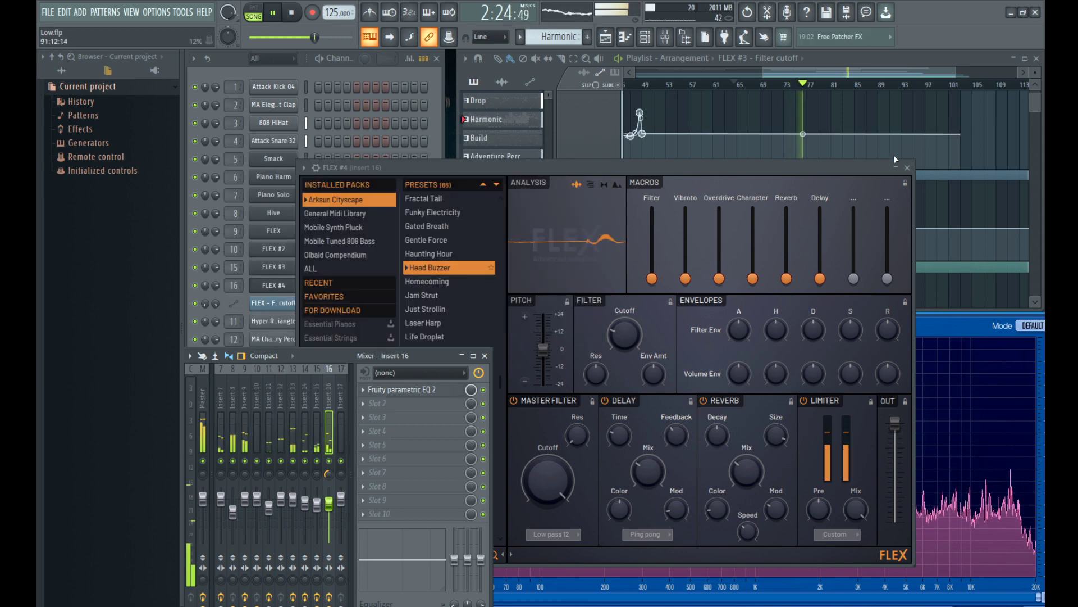
pyautogui.click(908, 168)
pyautogui.click(485, 356)
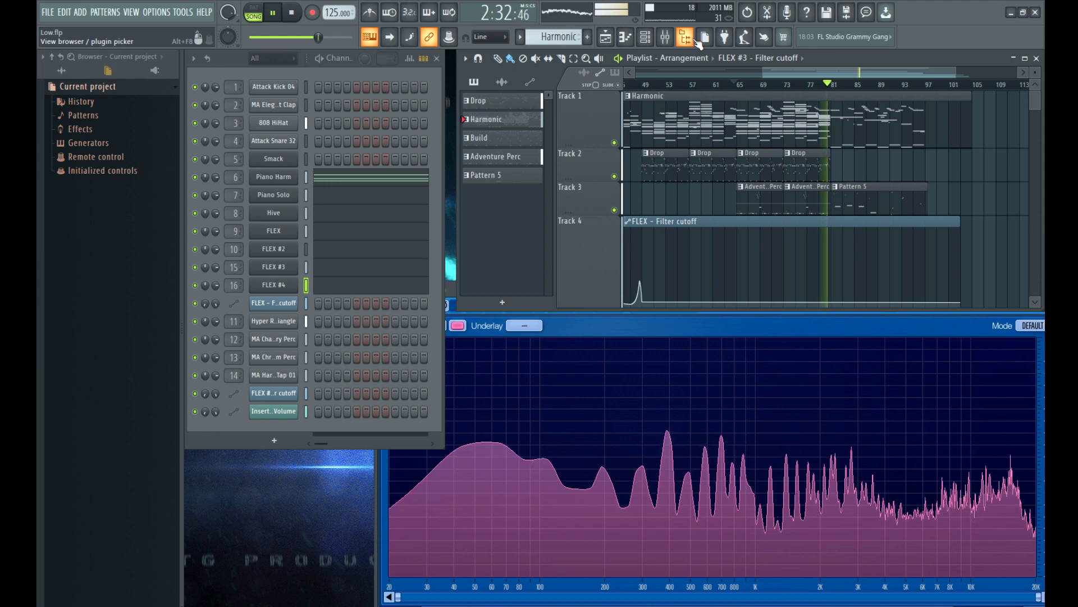
# Step: Bring back the mixer and open the Master track's Fruity parametric EQ 2
pyautogui.click(665, 37)
pyautogui.click(447, 393)
pyautogui.click(447, 396)
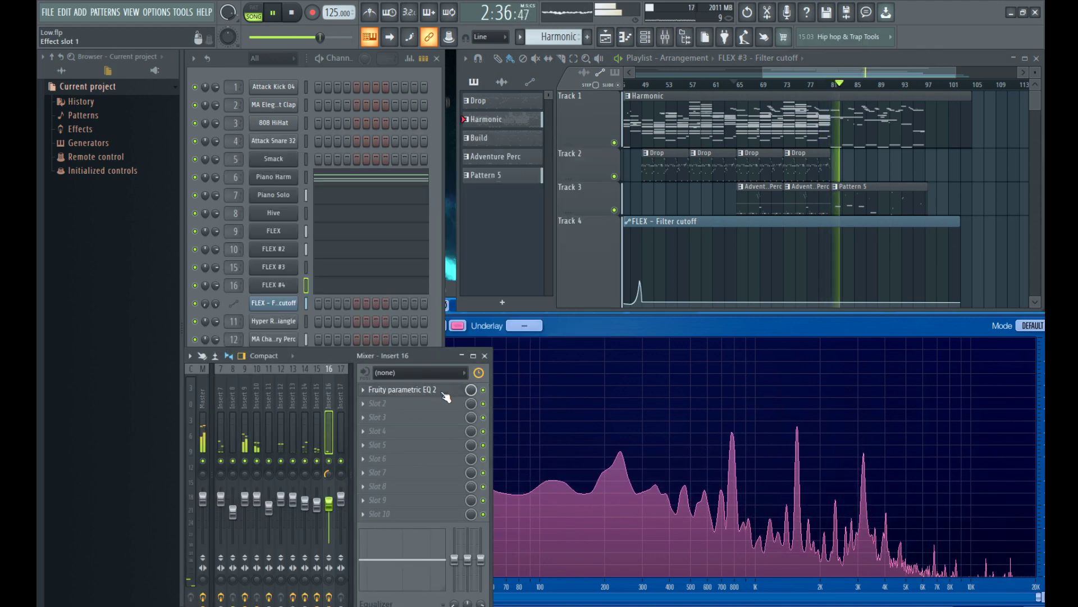
pyautogui.click(203, 414)
pyautogui.click(436, 393)
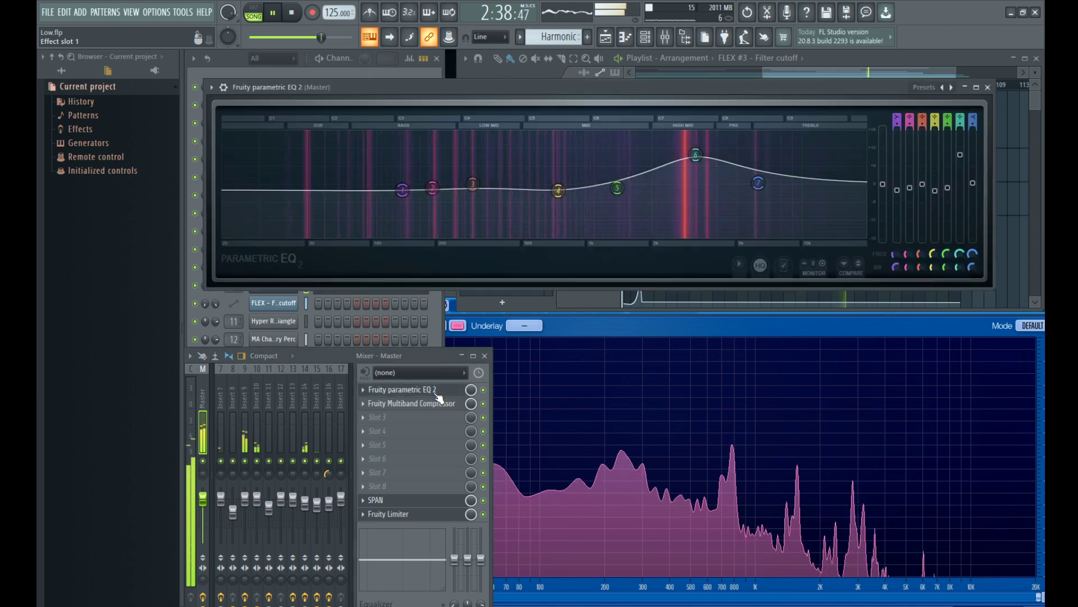
# Step: Add a second Fruity parametric EQ 2 in slot 3 of the Master track and move its window aside
pyautogui.click(415, 420)
pyautogui.click(529, 419)
pyautogui.click(486, 408)
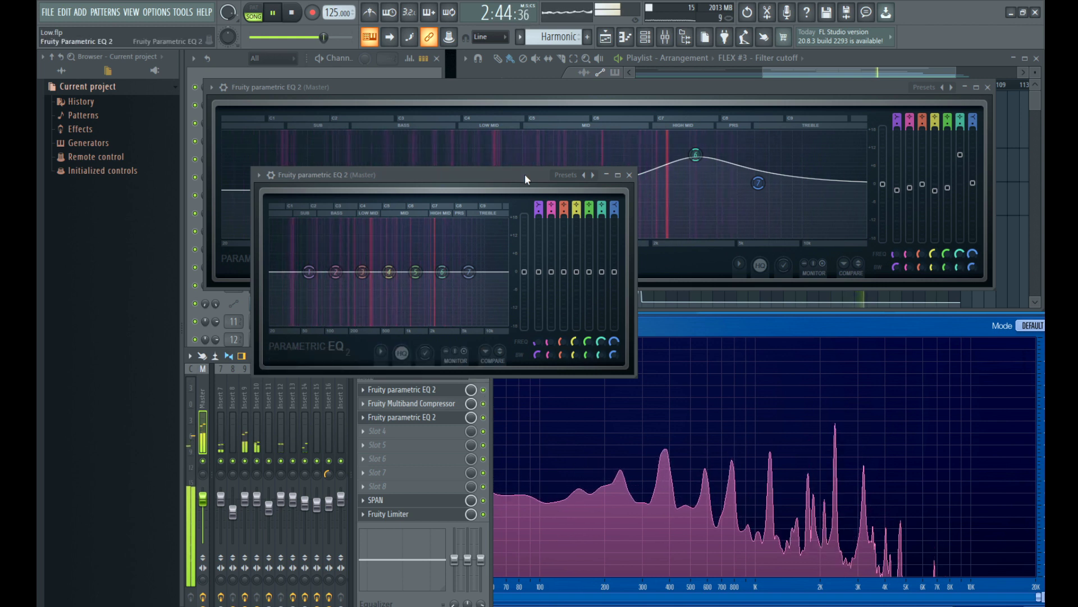
pyautogui.moveTo(525, 176); pyautogui.dragTo(561, 162)
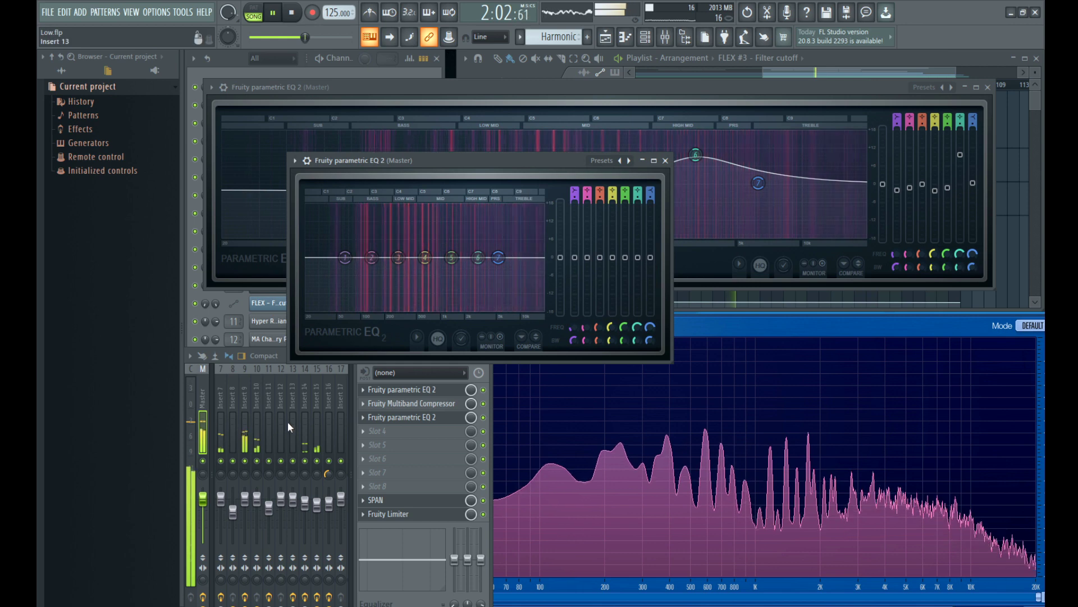
# Step: In the Master's first EQ, move the band 7 high shelf to about 11 kHz and lower it slightly
pyautogui.scroll(3, 260, 461)
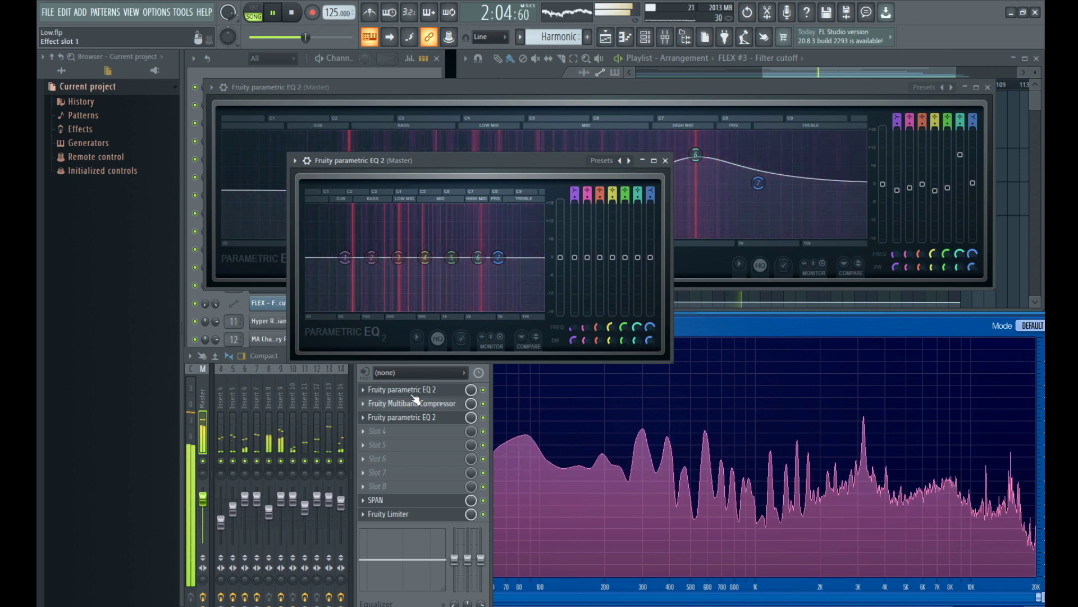
pyautogui.click(418, 392)
pyautogui.click(422, 391)
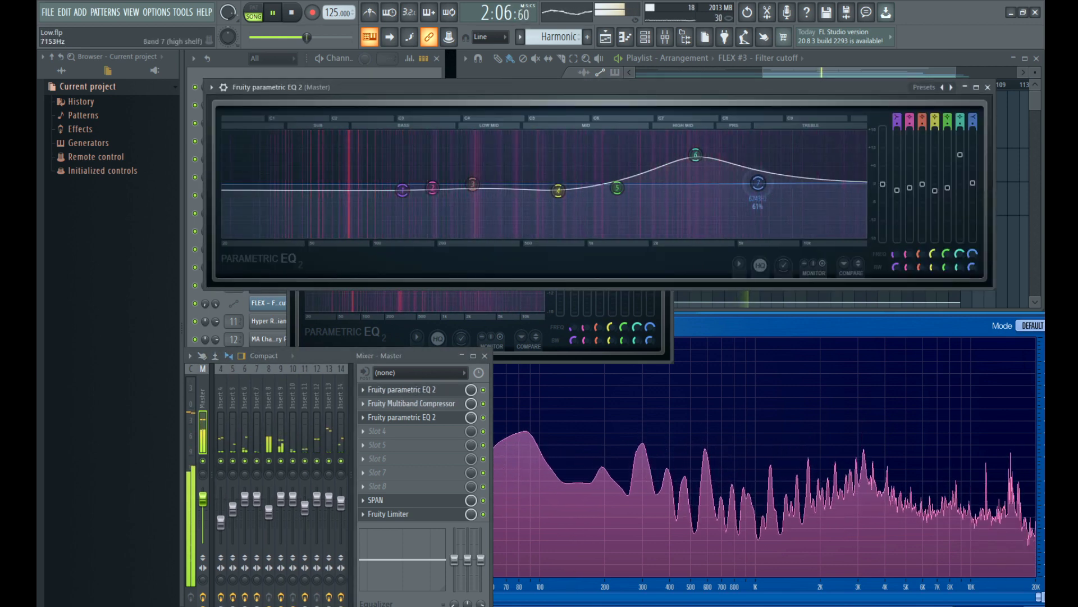
pyautogui.moveTo(757, 183); pyautogui.dragTo(833, 188)
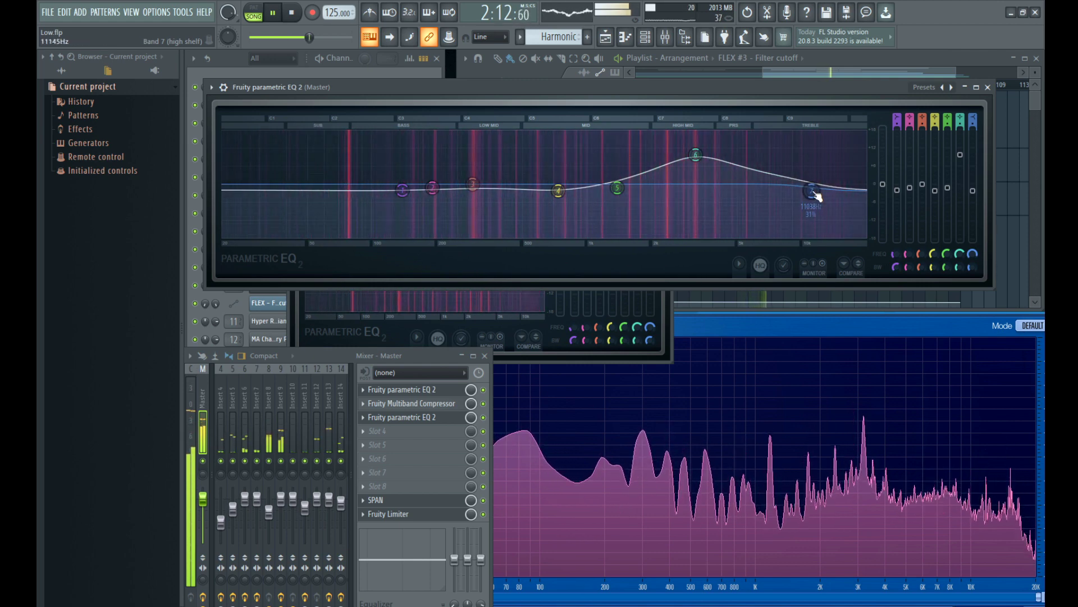
# Step: Try several main levels on the Master's first EQ and settle at about 1.4 dB
pyautogui.moveTo(874, 190); pyautogui.dragTo(874, 193)
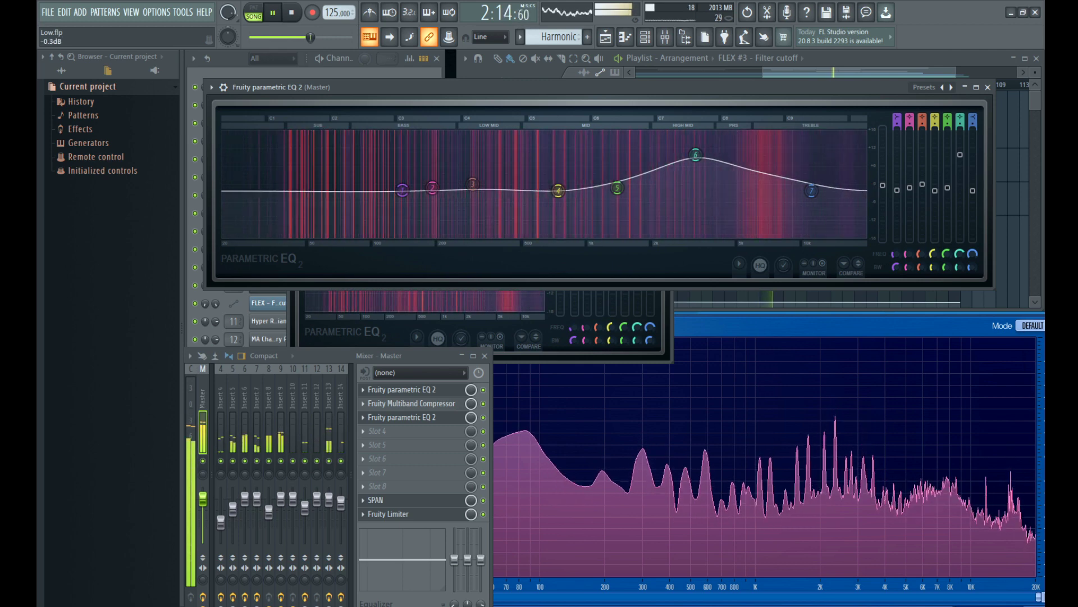
pyautogui.moveTo(882, 166); pyautogui.dragTo(882, 148)
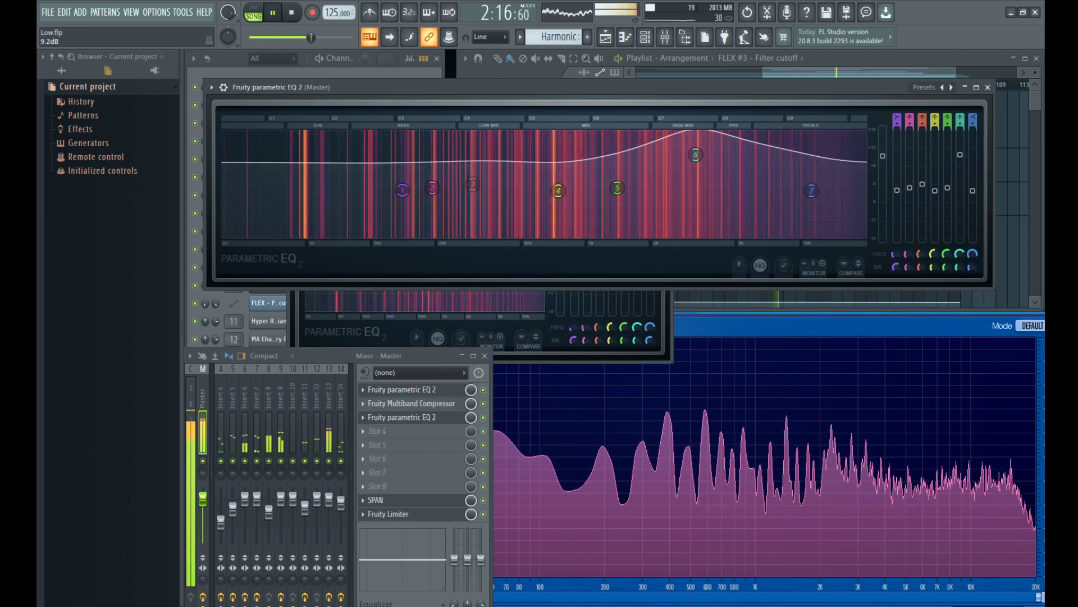
pyautogui.moveTo(883, 176); pyautogui.dragTo(882, 180)
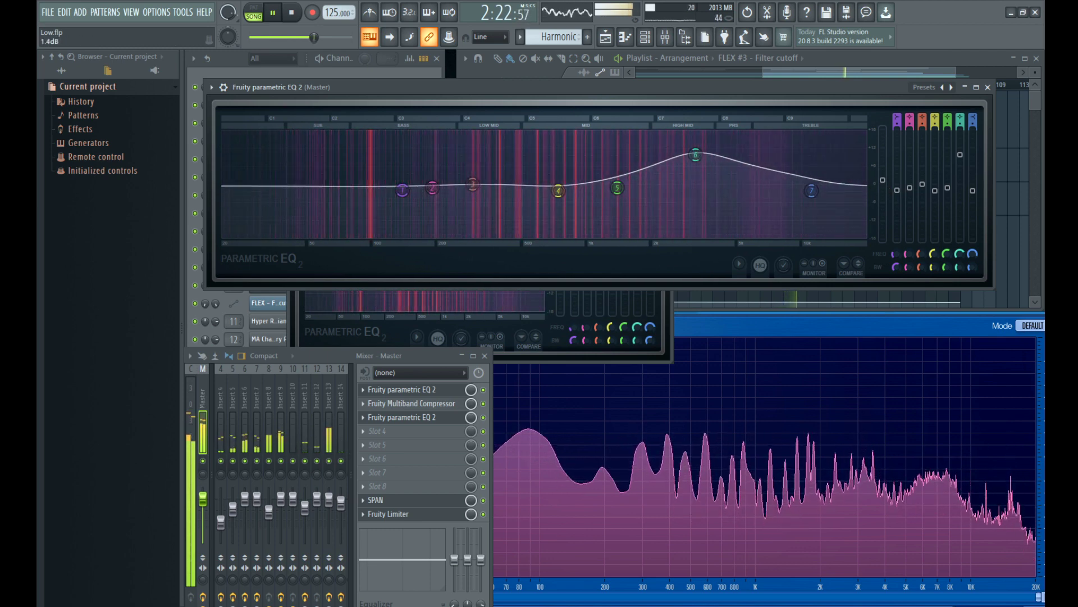
# Step: Adjust the soft saturation threshold of the Master's Fruity Limiter to about -0.7 dB and check it during playback
pyautogui.click(407, 514)
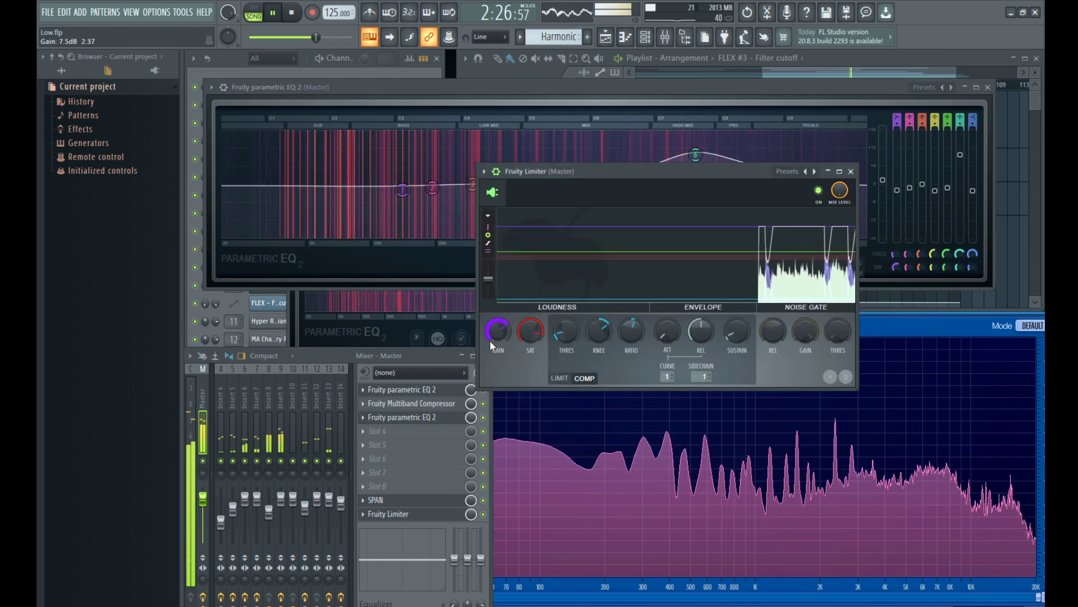
pyautogui.moveTo(536, 336); pyautogui.dragTo(537, 323)
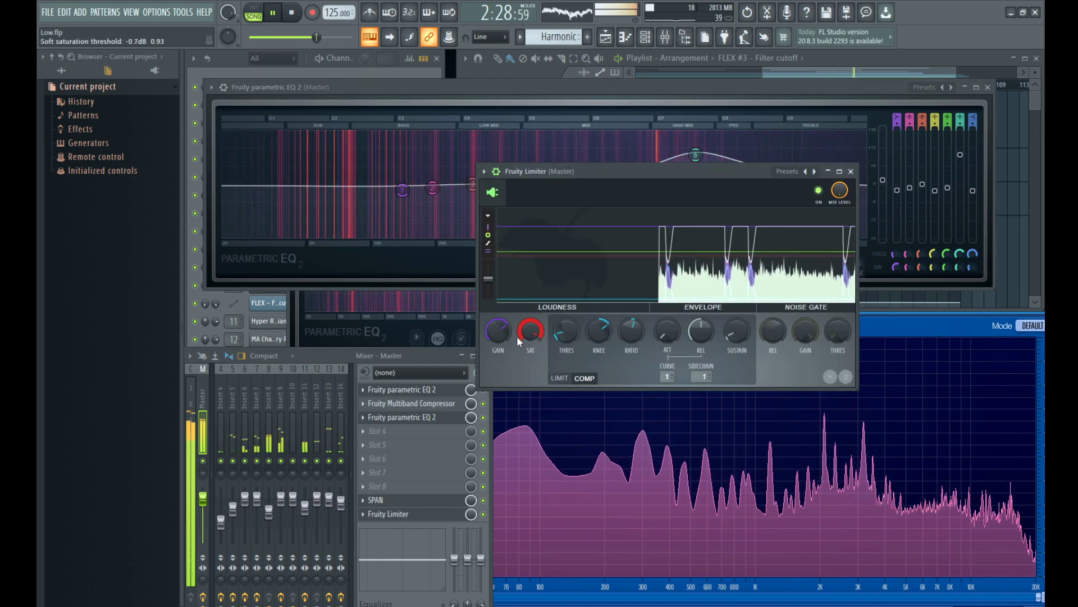
pyautogui.scroll(5, 509, 335)
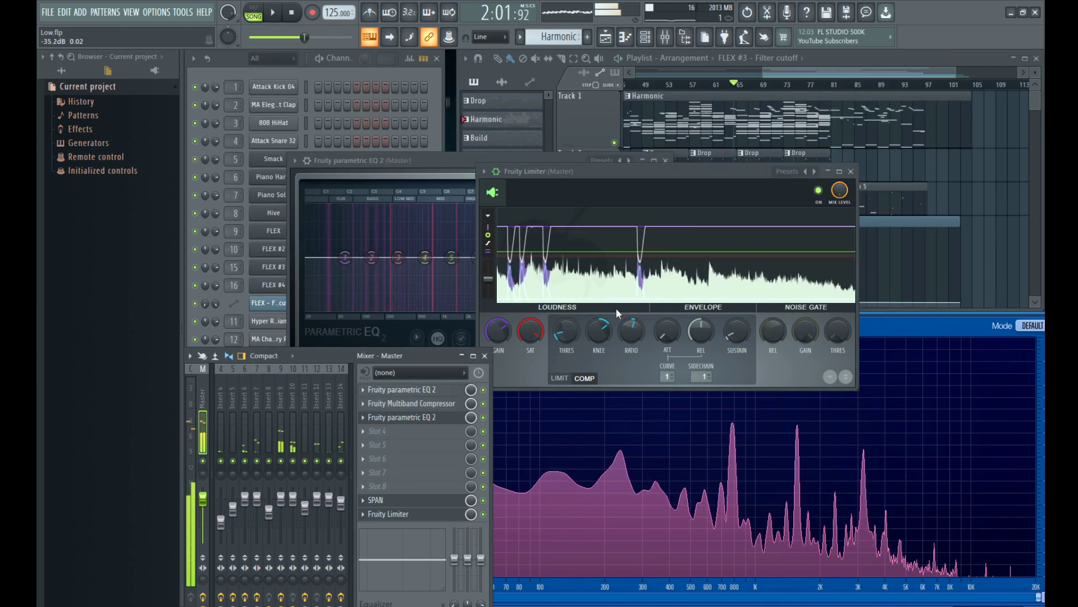
pyautogui.press('space')
pyautogui.click(499, 331)
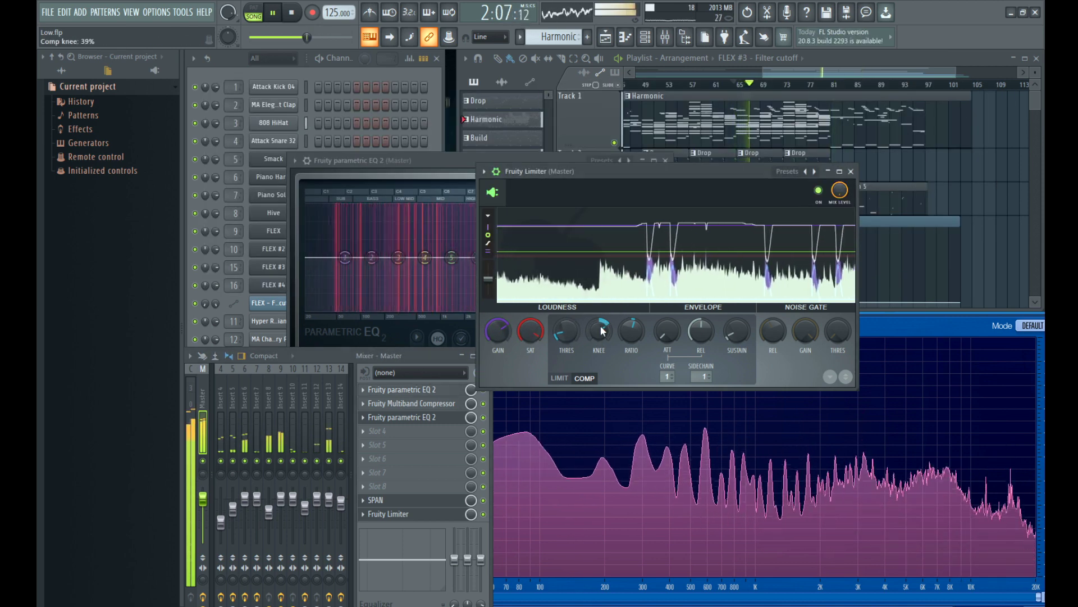
# Step: Lower the insert 14 volume fader slightly and open its Fruity Reeverb 2
pyautogui.scroll(-6, 281, 466)
pyautogui.moveTo(270, 505); pyautogui.dragTo(271, 512)
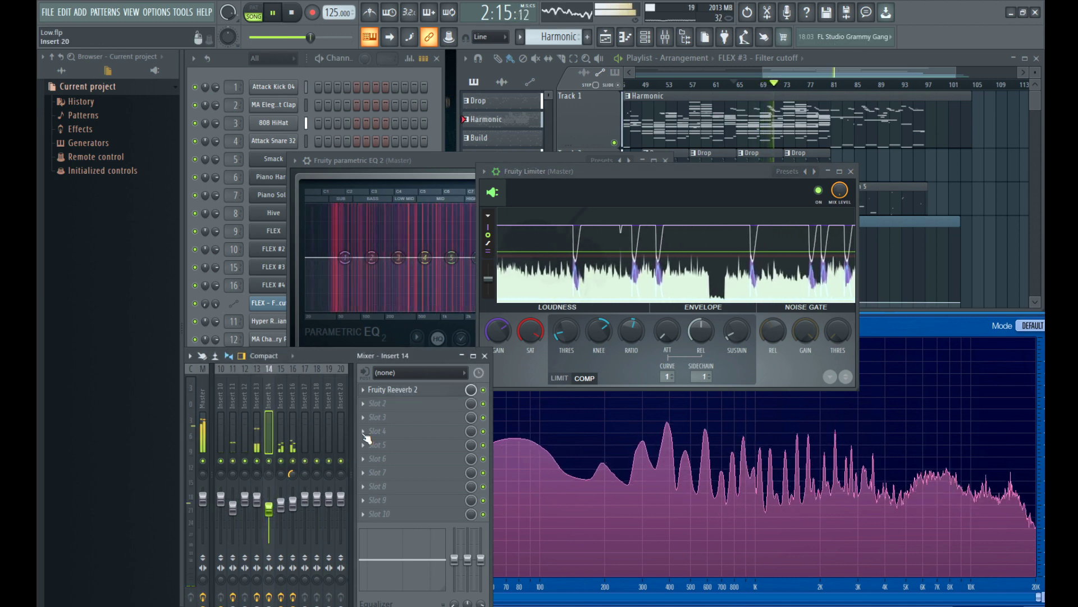
pyautogui.scroll(9, 272, 515)
pyautogui.click(393, 389)
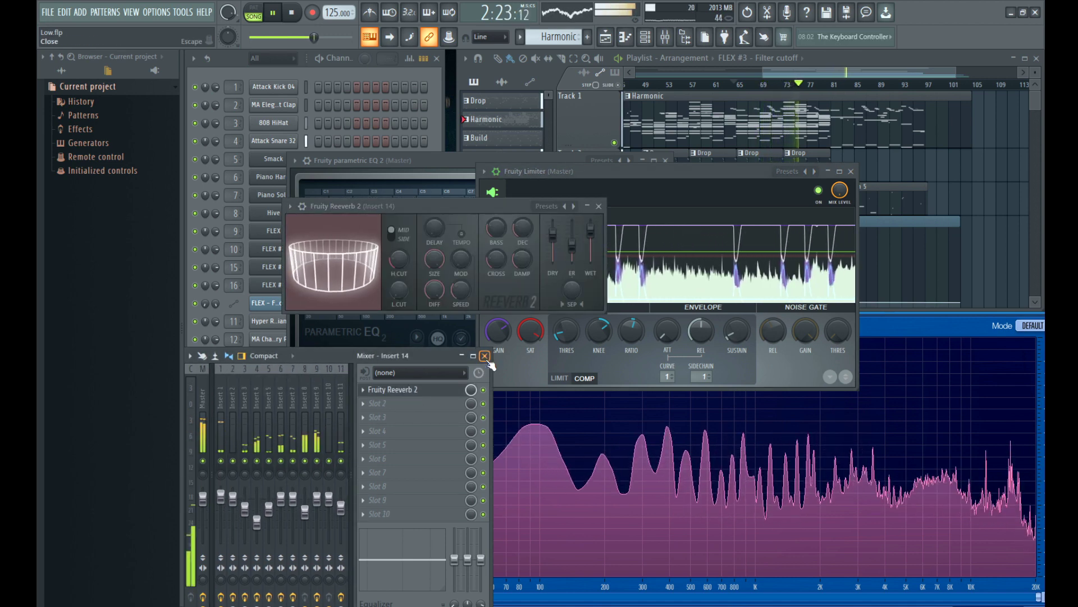
# Step: Close the mixer, Fruity Reeverb 2, Fruity Limiter and parametric EQ windows and position SPAN below the playlist
pyautogui.click(486, 356)
pyautogui.moveTo(506, 206); pyautogui.dragTo(464, 260)
pyautogui.click(558, 261)
pyautogui.click(851, 172)
pyautogui.click(666, 160)
pyautogui.moveTo(443, 448); pyautogui.dragTo(443, 289)
pyautogui.moveTo(457, 310); pyautogui.dragTo(383, 276)
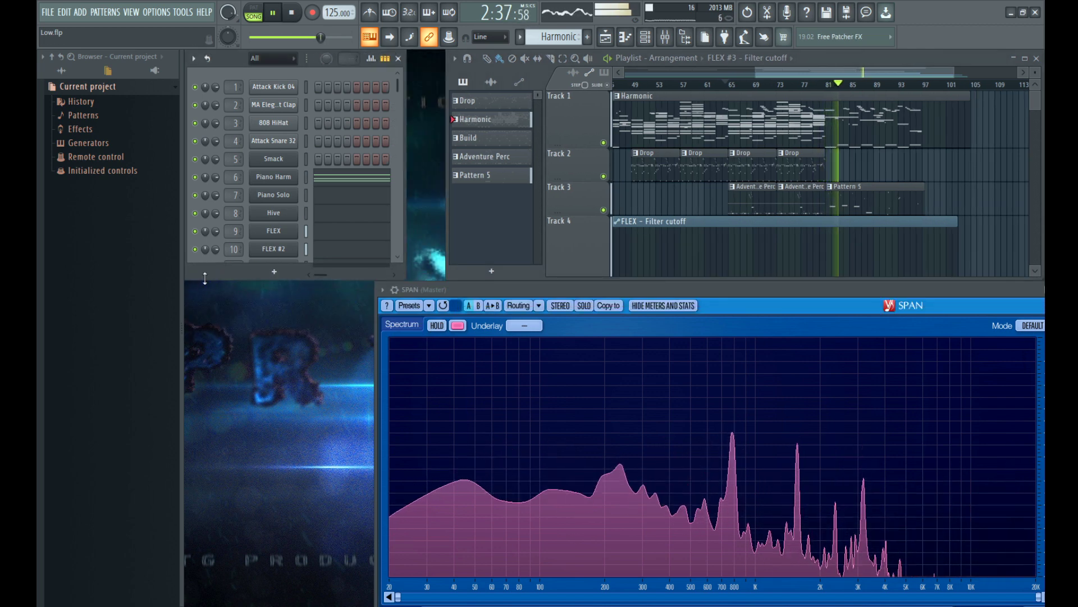
# Step: Narrow the browser, switch it to all content and collapse the Percussion folder of the ModeAudio drum pack
pyautogui.moveTo(180, 289); pyautogui.dragTo(144, 289)
pyautogui.click(60, 72)
pyautogui.scroll(20, 79, 152)
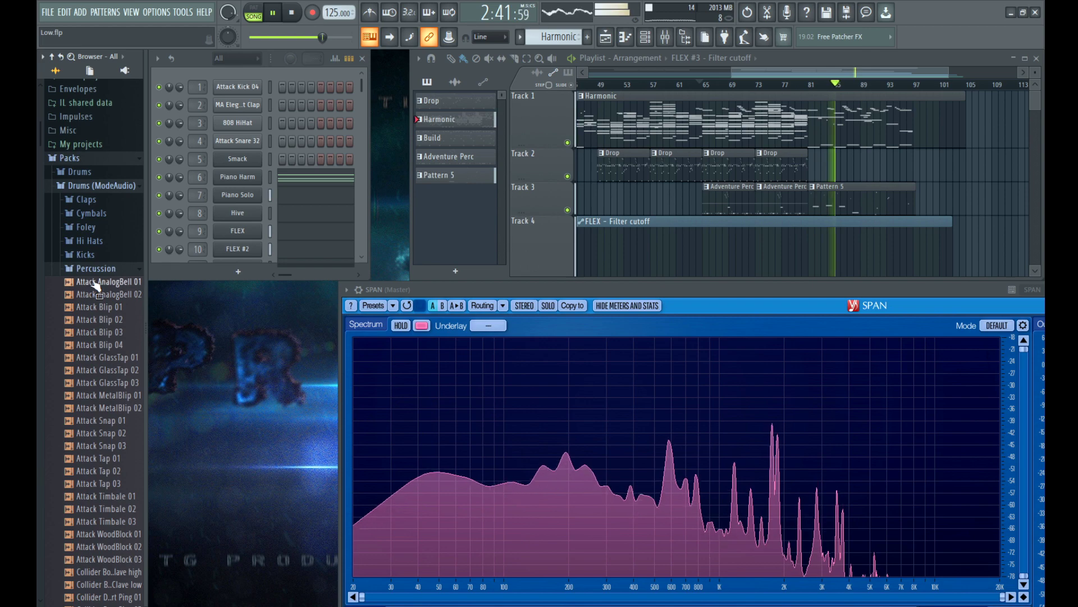
pyautogui.click(96, 269)
pyautogui.click(99, 250)
pyautogui.click(93, 308)
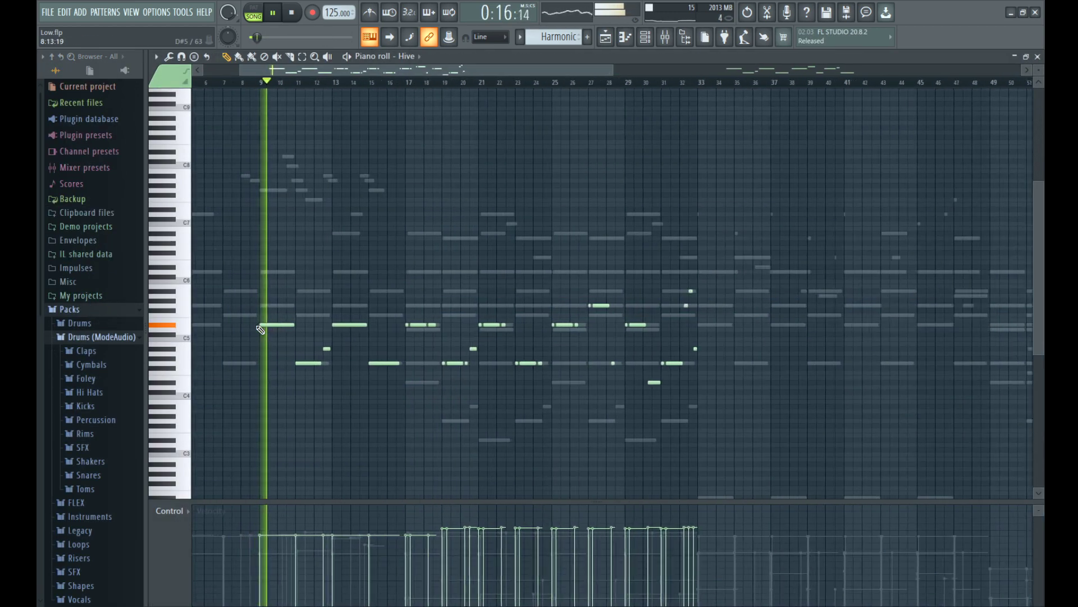
# Step: Select the Hive notes in bars 9 to 16 and transpose them up 12 semitones
pyautogui.moveTo(241, 274); pyautogui.dragTo(393, 372)
pyautogui.click(380, 357)
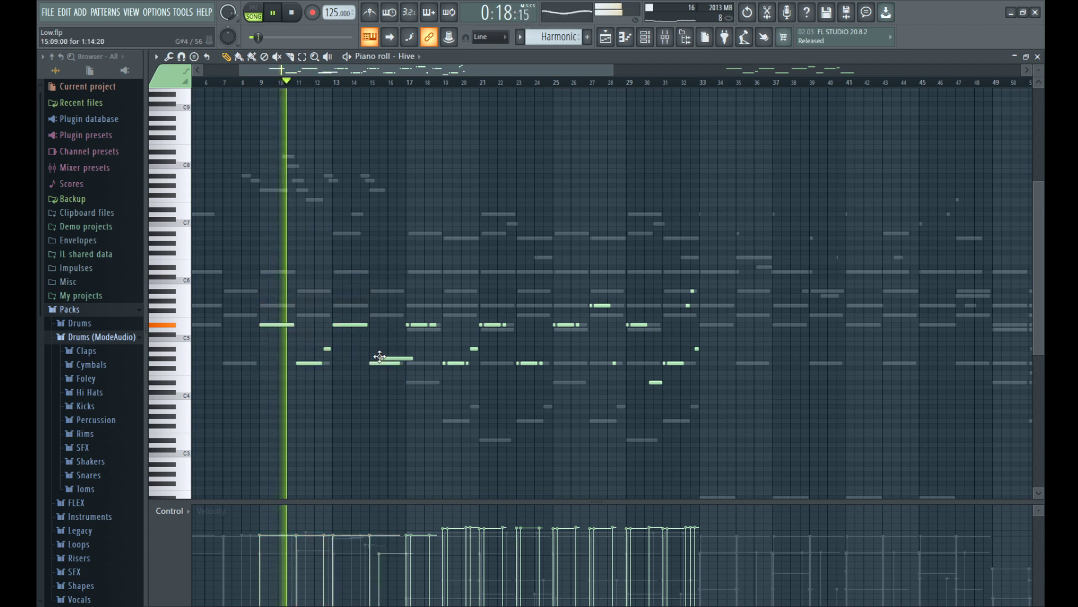
pyautogui.hotkey('ctrl', 'z')
pyautogui.press('Up')
pyautogui.press('Up')
pyautogui.press('Up')
pyautogui.press('Up')
pyautogui.press('Up')
pyautogui.press('Up')
pyautogui.press('Up')
pyautogui.press('Up')
pyautogui.press('Up')
pyautogui.press('Up')
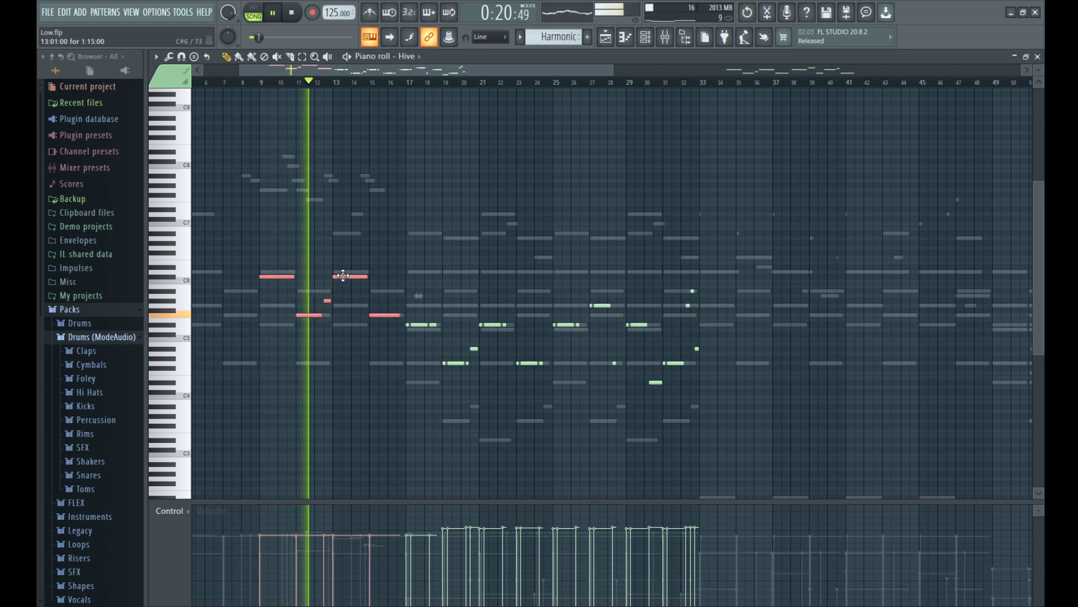
pyautogui.press('Up')
pyautogui.press('Up')
# Step: Play the transposed Hive notes from bar 9, lower their velocities strongly and close the piano roll
pyautogui.click(262, 83)
pyautogui.press('space')
pyautogui.press('space')
pyautogui.moveTo(262, 553)
pyautogui.mouseDown()
pyautogui.moveTo(262, 600)
pyautogui.moveTo(384, 596)
pyautogui.mouseUp()
pyautogui.press('space')
pyautogui.press('space')
pyautogui.click(1038, 56)
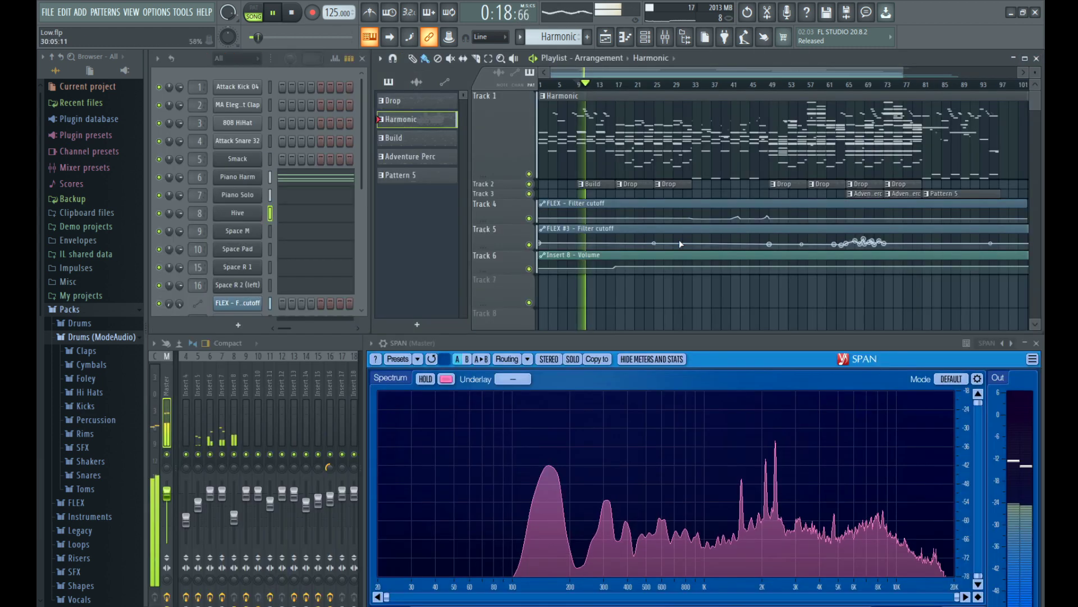
# Step: Enlarge Track 6 and lower the Insert 8 volume automation before the first Drop to about 17%, then check its ramp
pyautogui.moveTo(530, 276); pyautogui.dragTo(531, 297)
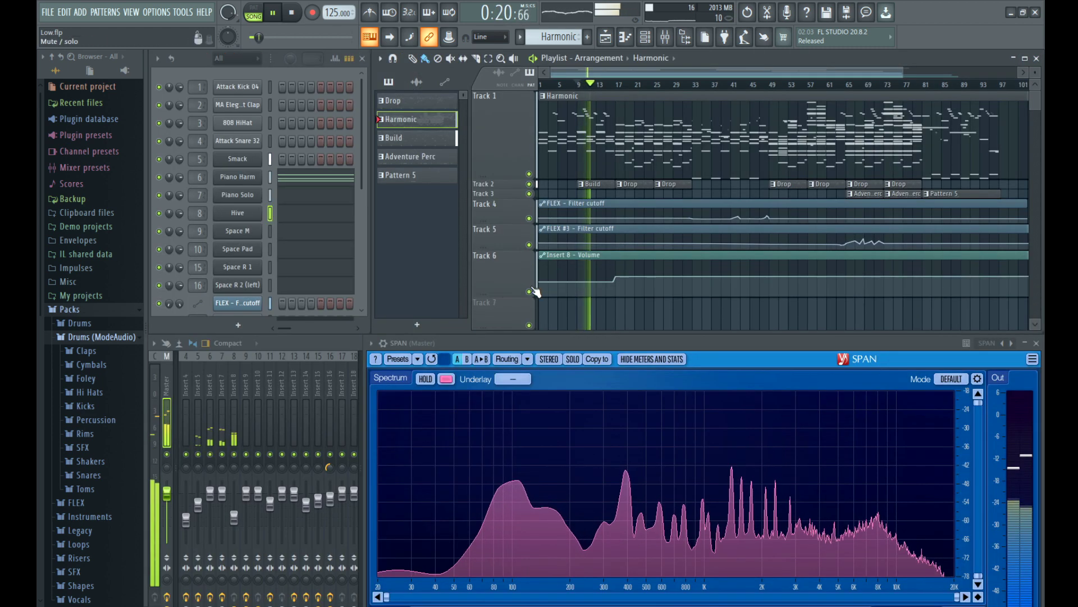
pyautogui.moveTo(614, 282); pyautogui.dragTo(614, 288)
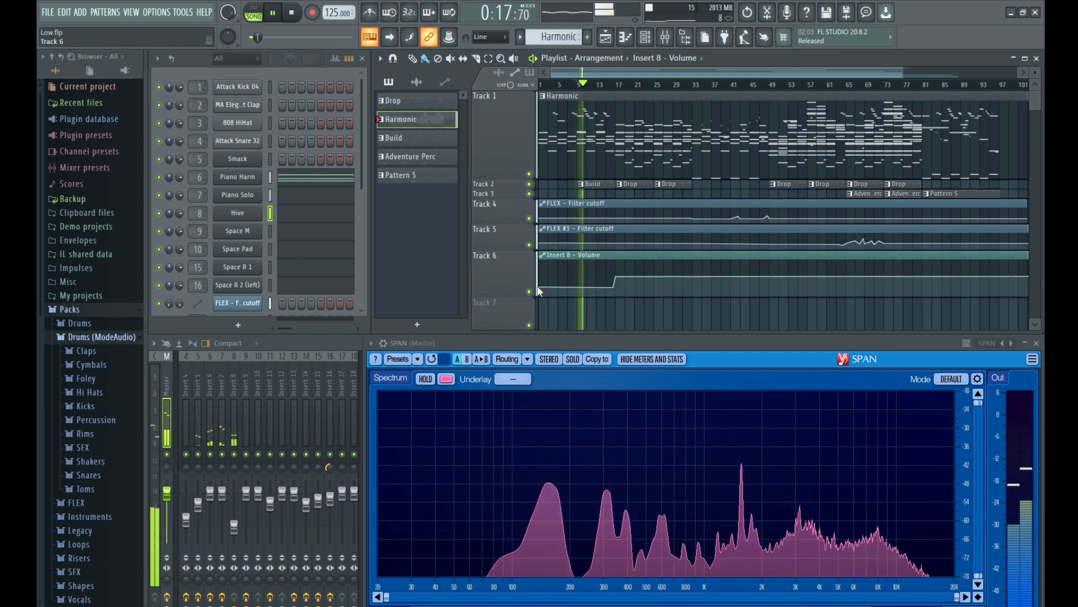
pyautogui.click(346, 212)
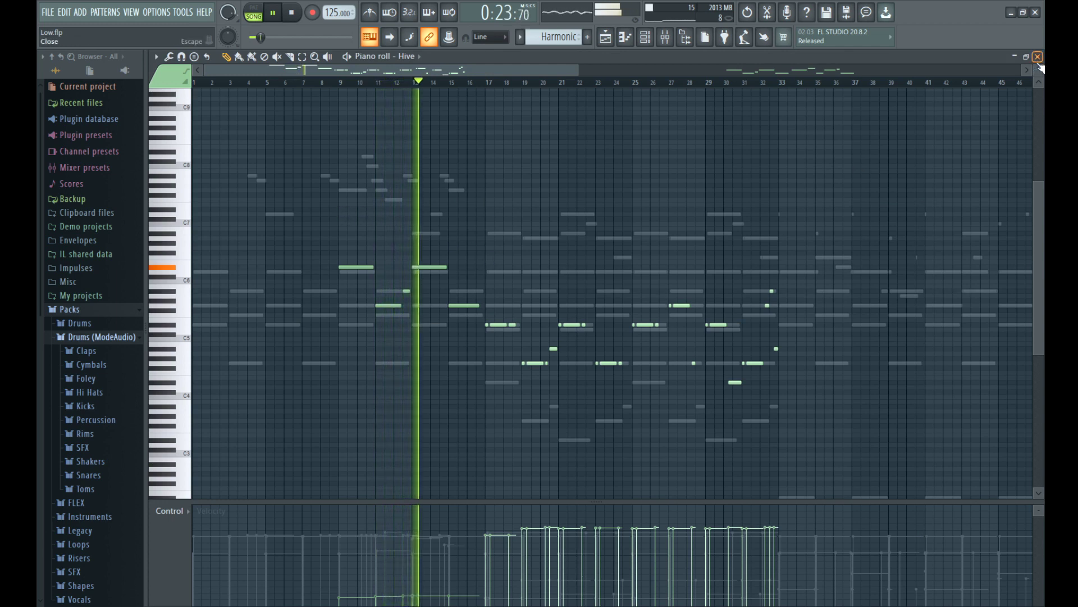
pyautogui.click(1038, 56)
pyautogui.moveTo(617, 288); pyautogui.dragTo(616, 291)
pyautogui.moveTo(543, 288); pyautogui.dragTo(543, 290)
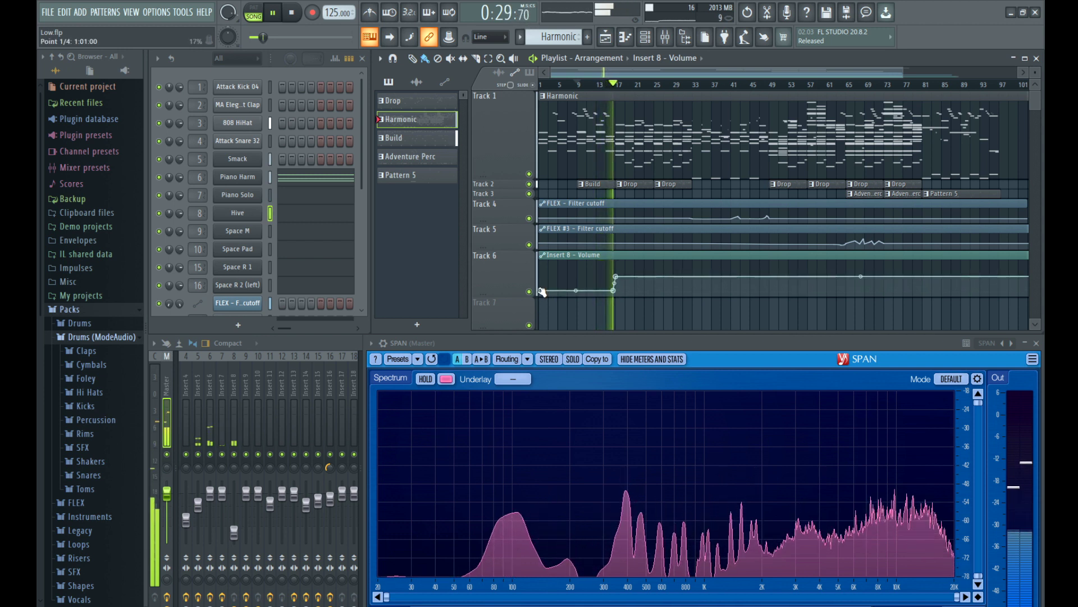
pyautogui.scroll(5, 615, 292)
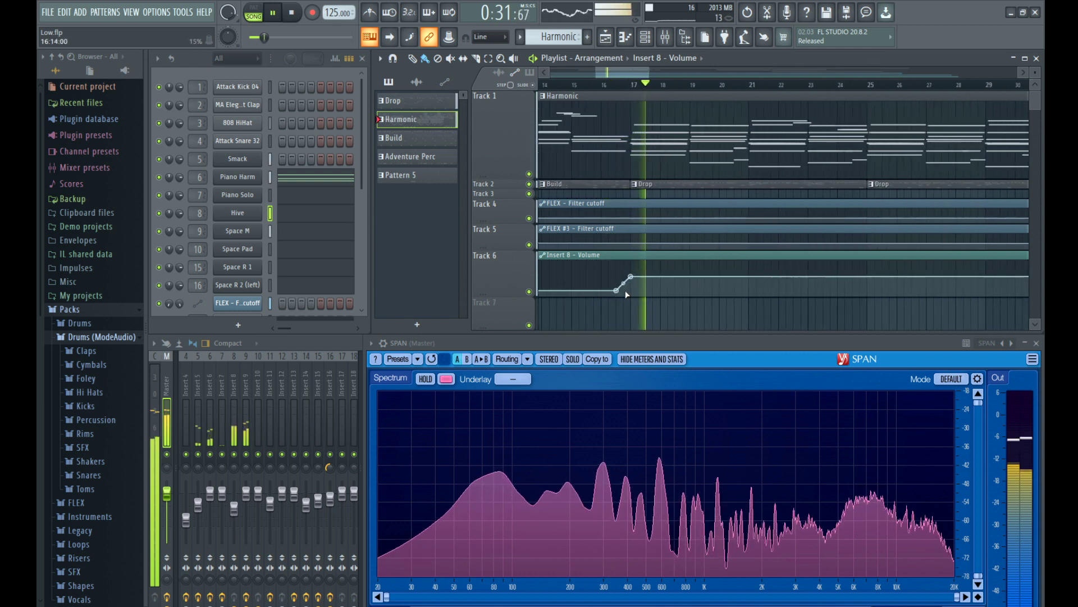
pyautogui.scroll(-5, 602, 212)
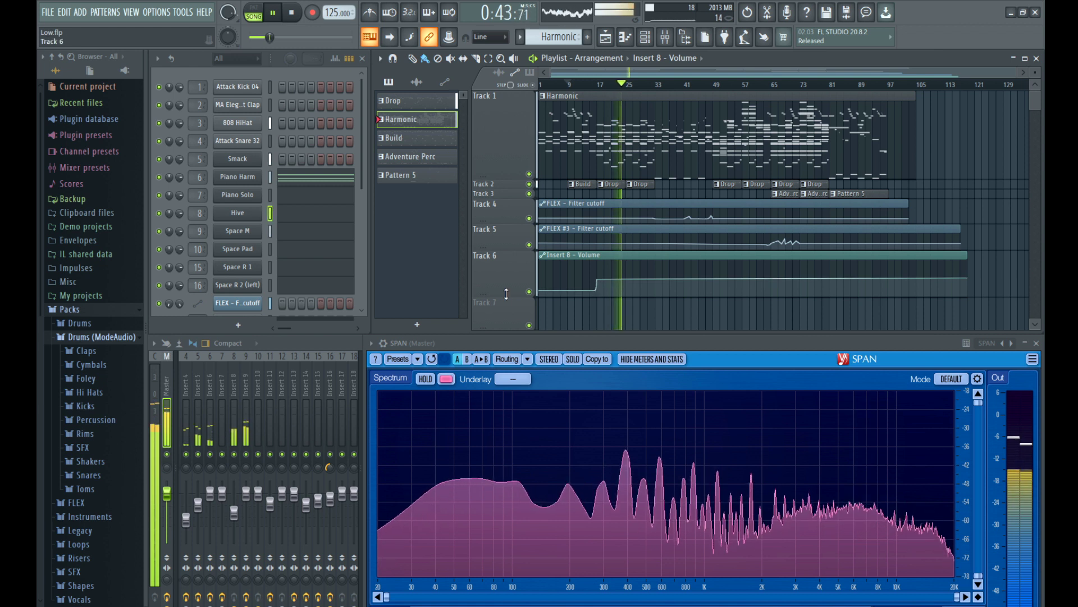
pyautogui.click(355, 340)
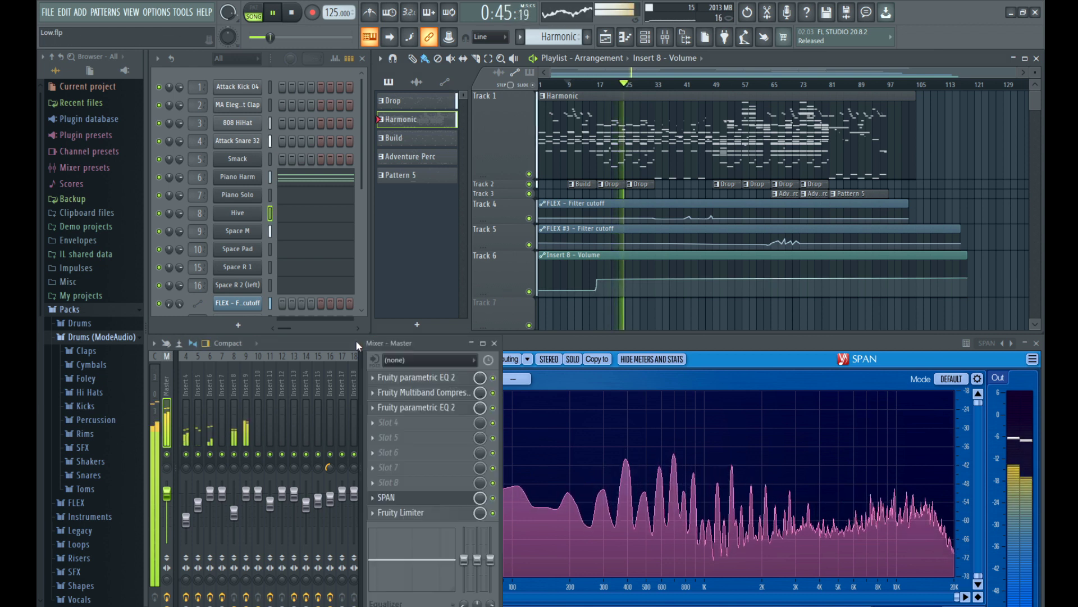
pyautogui.click(522, 346)
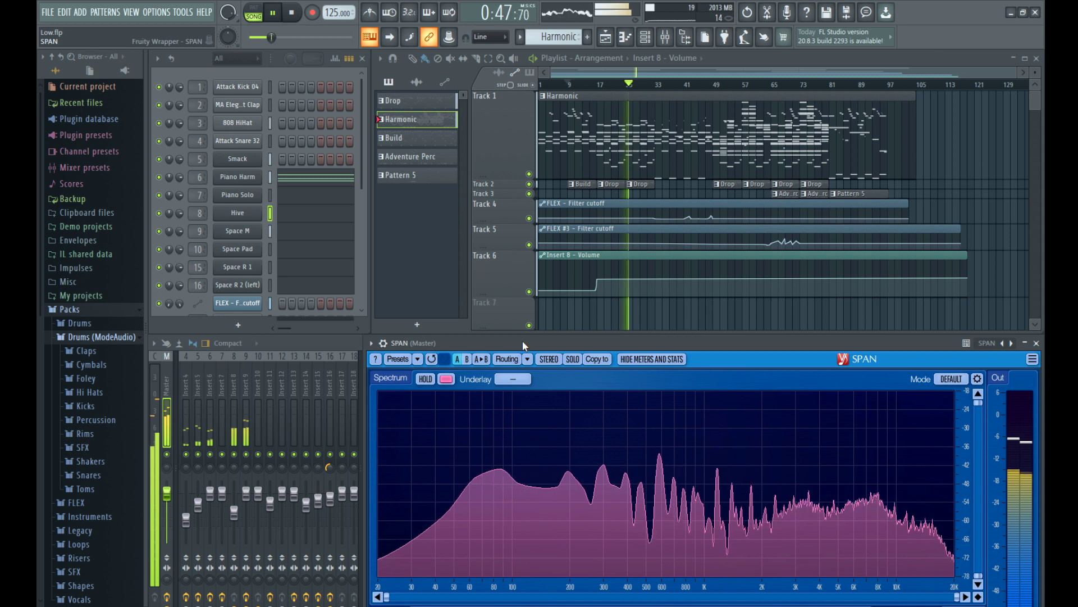